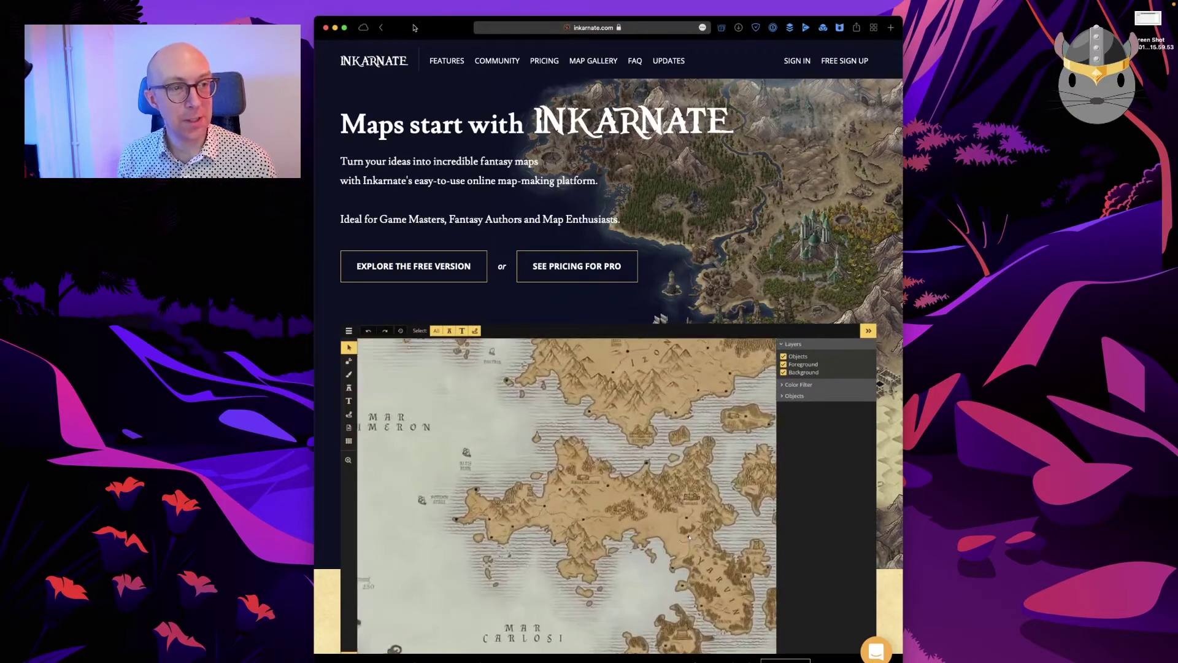
# Enlarge the Inkarnate home page's zoom, widen the browser window and reposition it on the desktop
pyautogui.press('super+equal')
pyautogui.moveTo(414, 27); pyautogui.dragTo(420, 18)
pyautogui.moveTo(908, 231); pyautogui.dragTo(1029, 229)
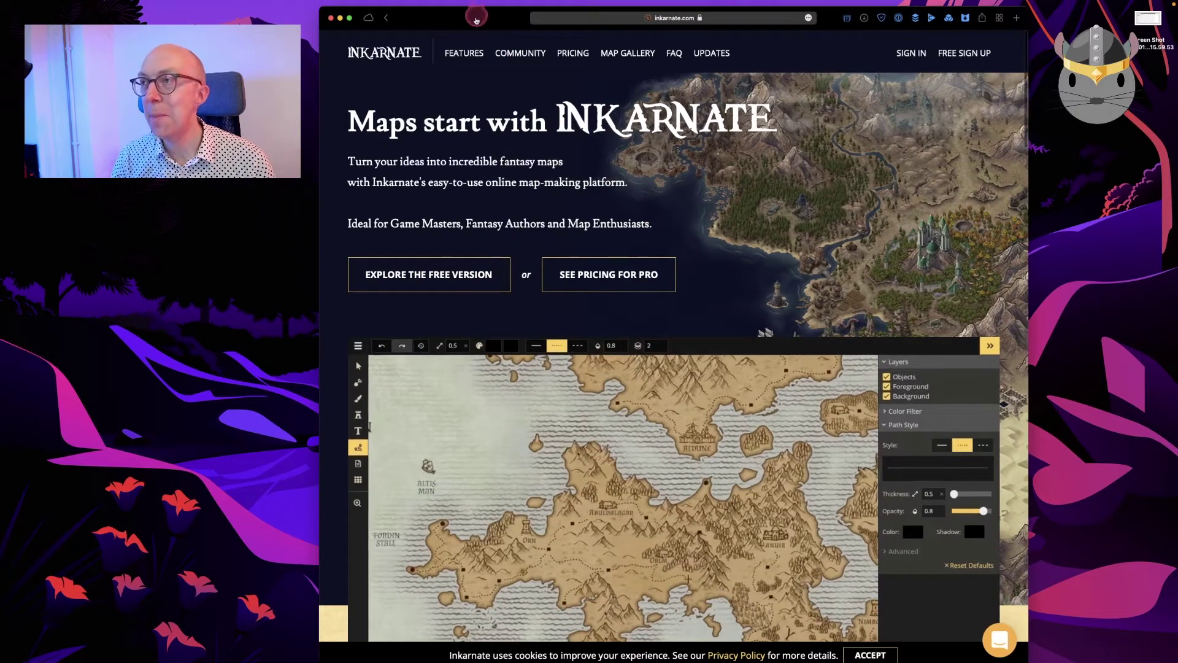
pyautogui.moveTo(475, 20); pyautogui.dragTo(470, 19)
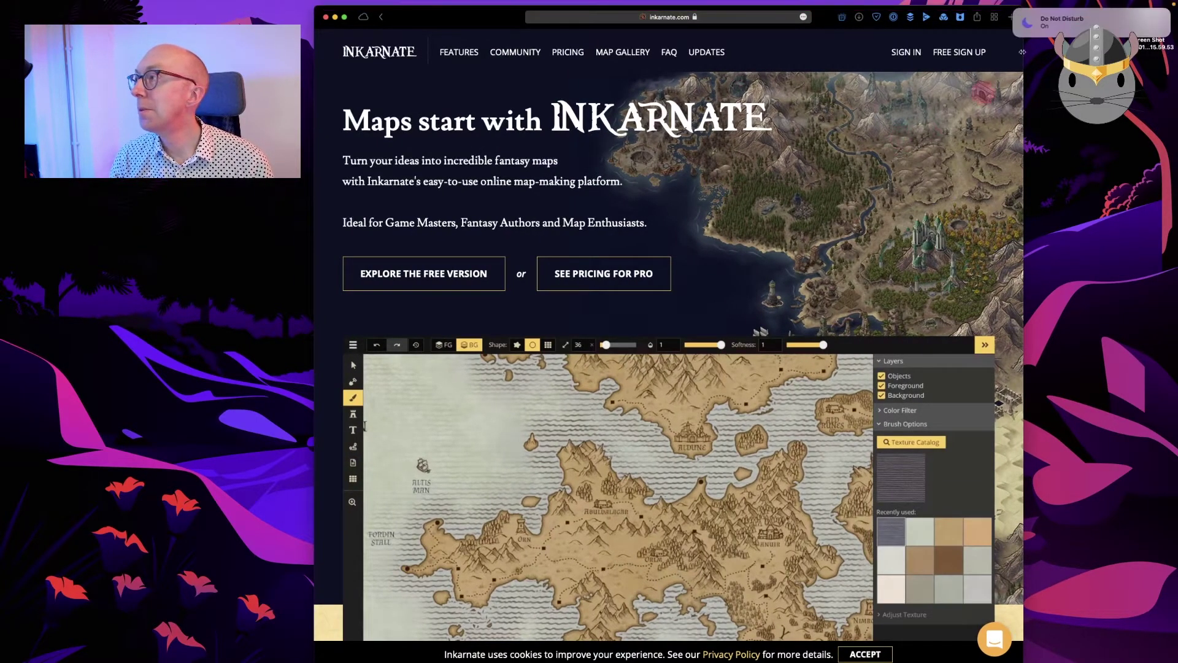
pyautogui.click(748, 40)
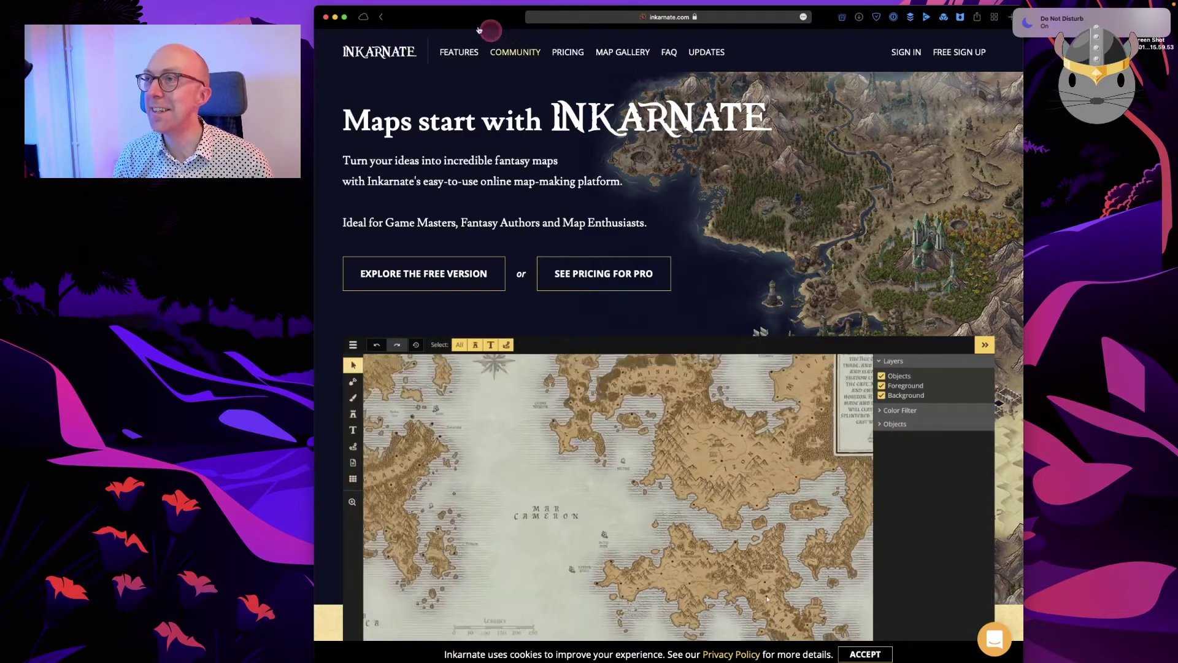
pyautogui.moveTo(471, 20); pyautogui.dragTo(468, 21)
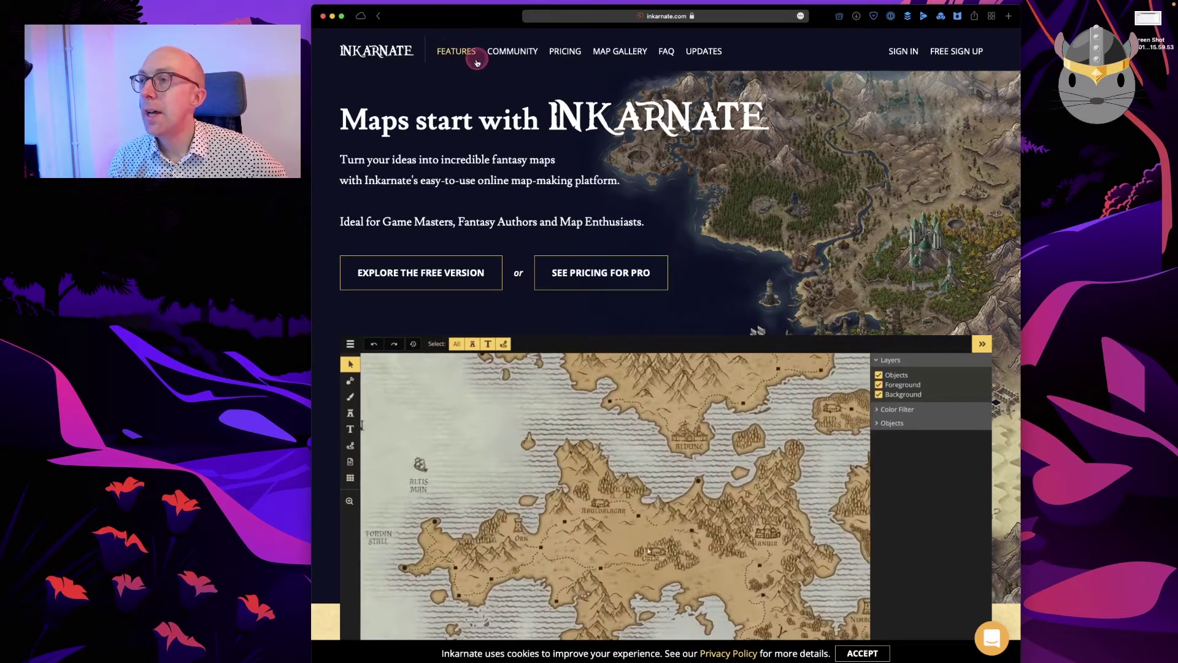
pyautogui.click(492, 151)
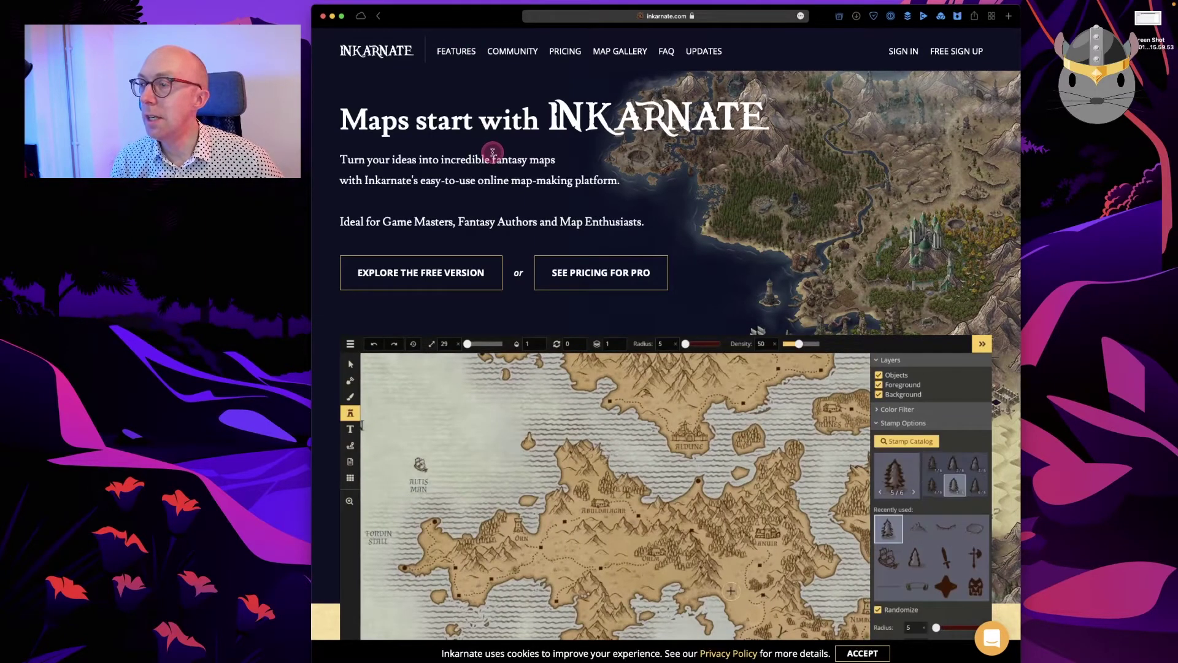
# Open the World Maps example image from the home page's map types, examine it, and return to the home page
pyautogui.scroll(-5, 492, 151)
pyautogui.scroll(-3, 492, 152)
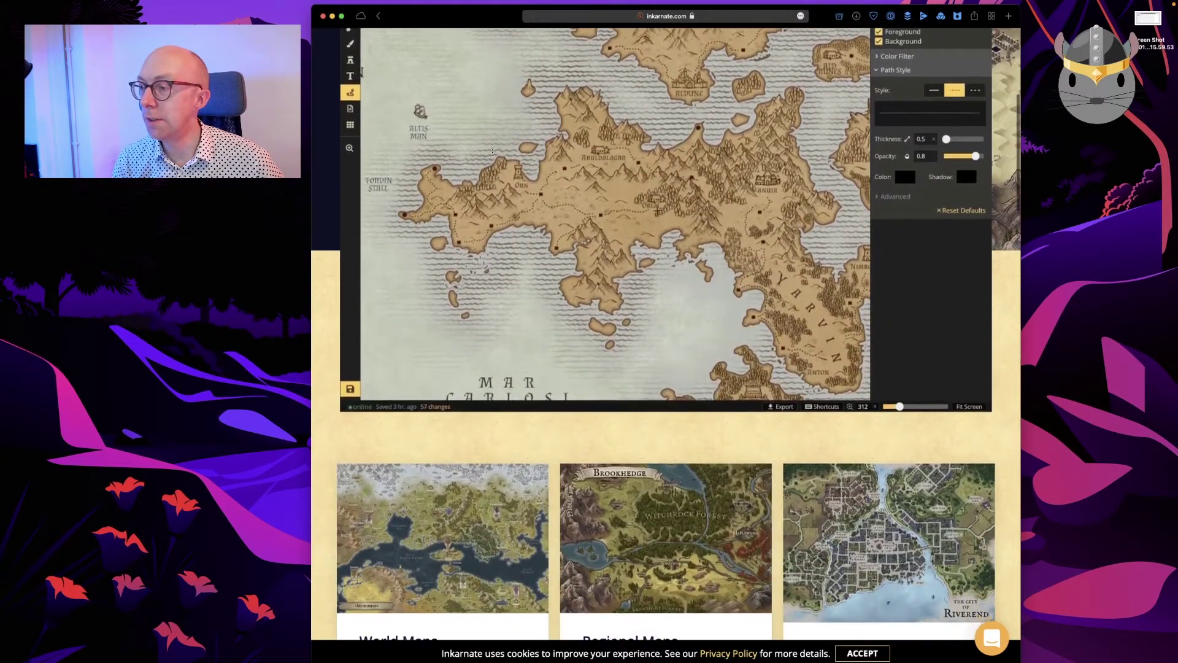
pyautogui.scroll(-6, 492, 153)
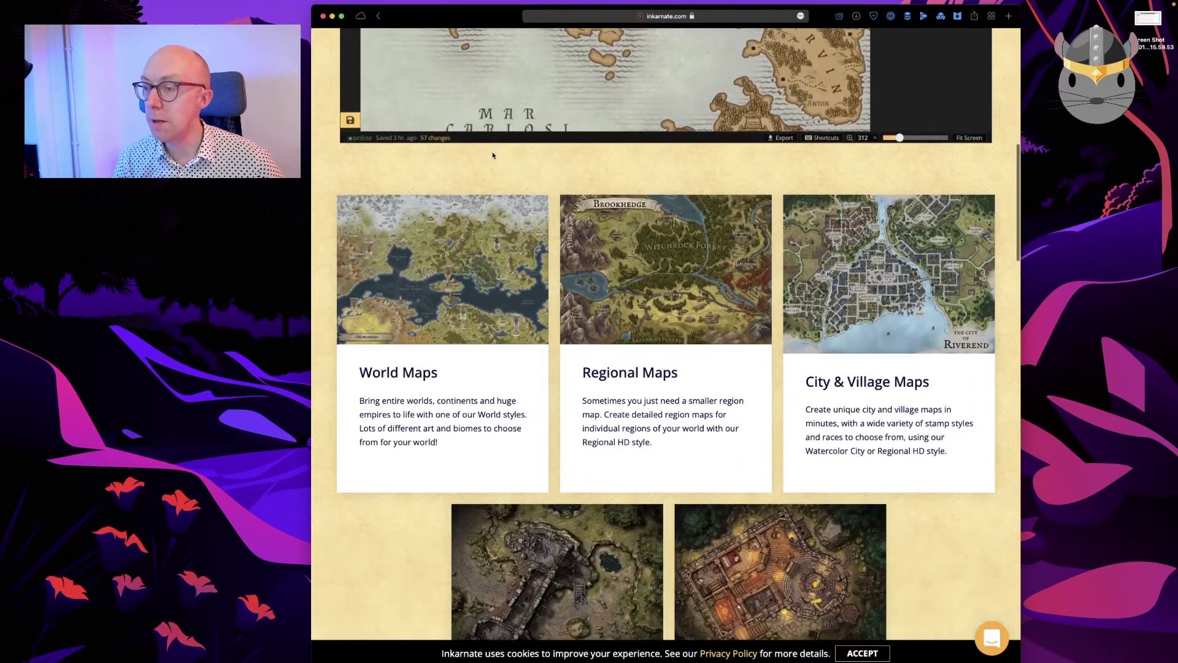
pyautogui.click(462, 323)
pyautogui.click(406, 371)
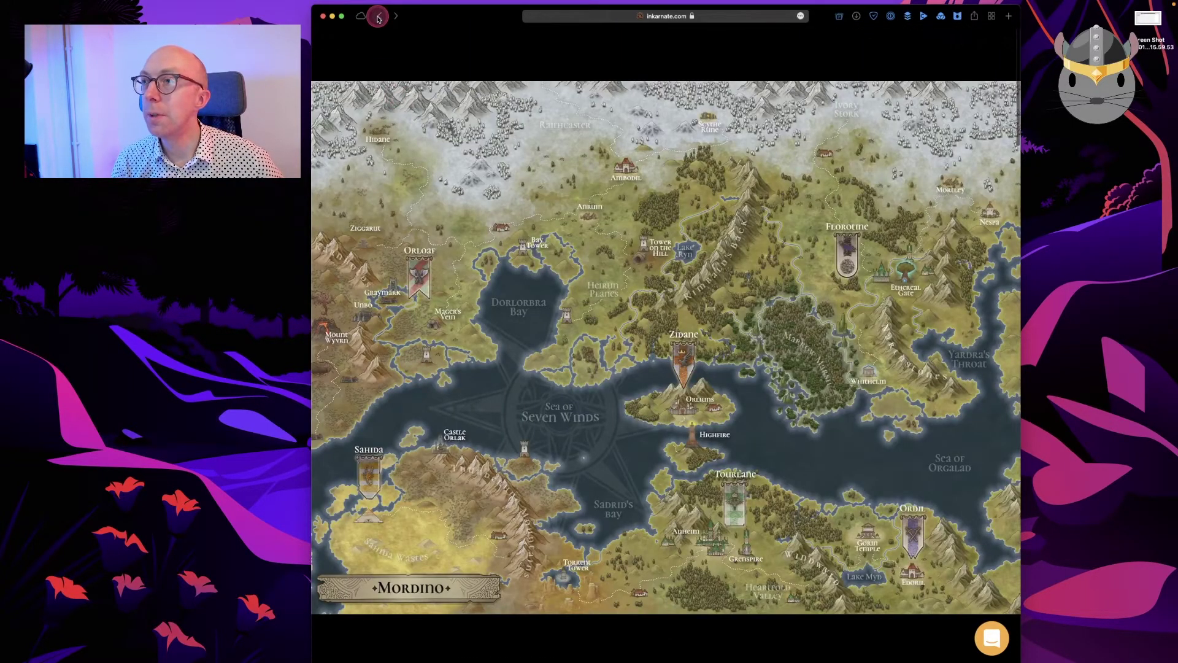
pyautogui.click(382, 18)
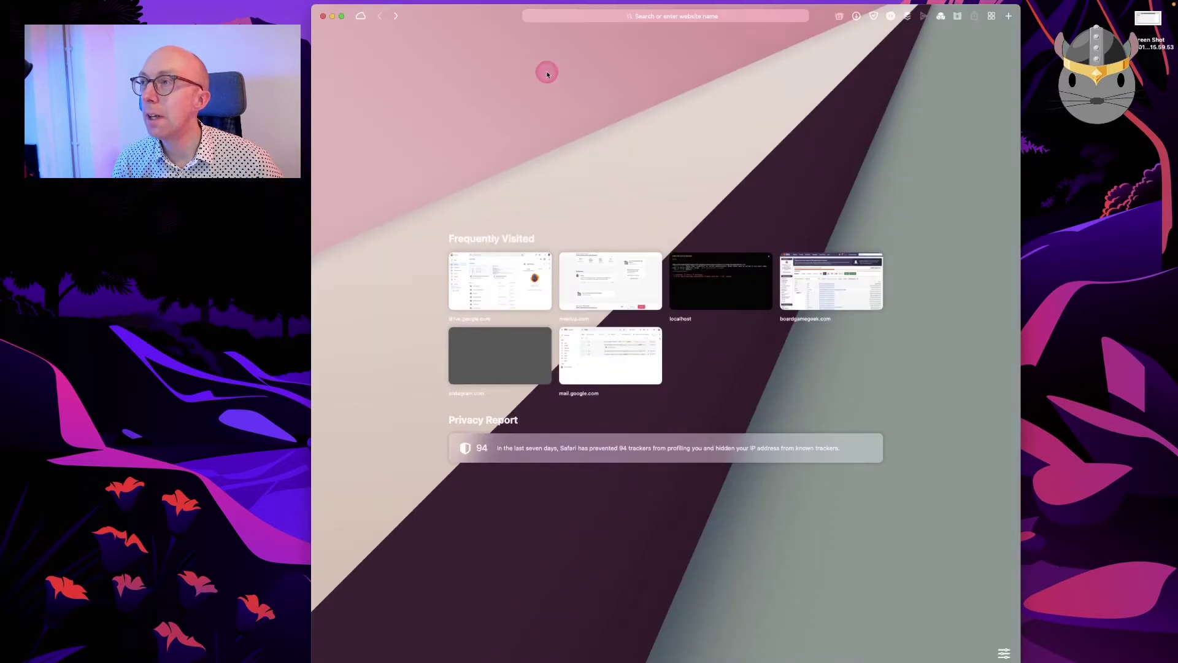
pyautogui.click(395, 17)
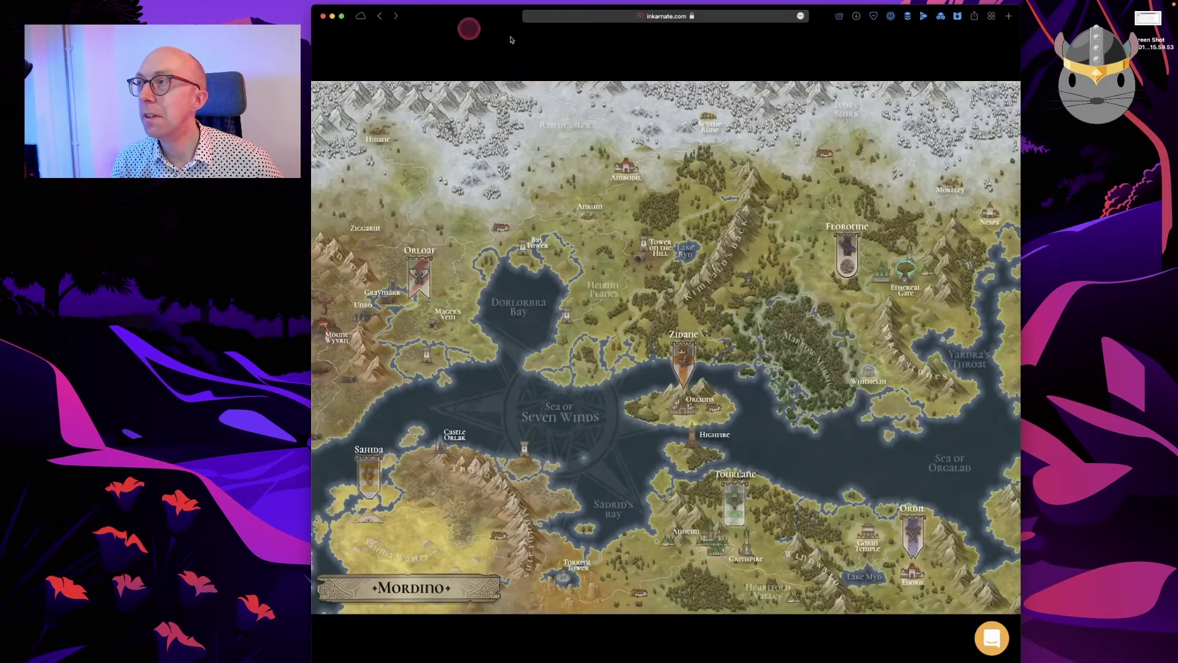
pyautogui.click(1004, 47)
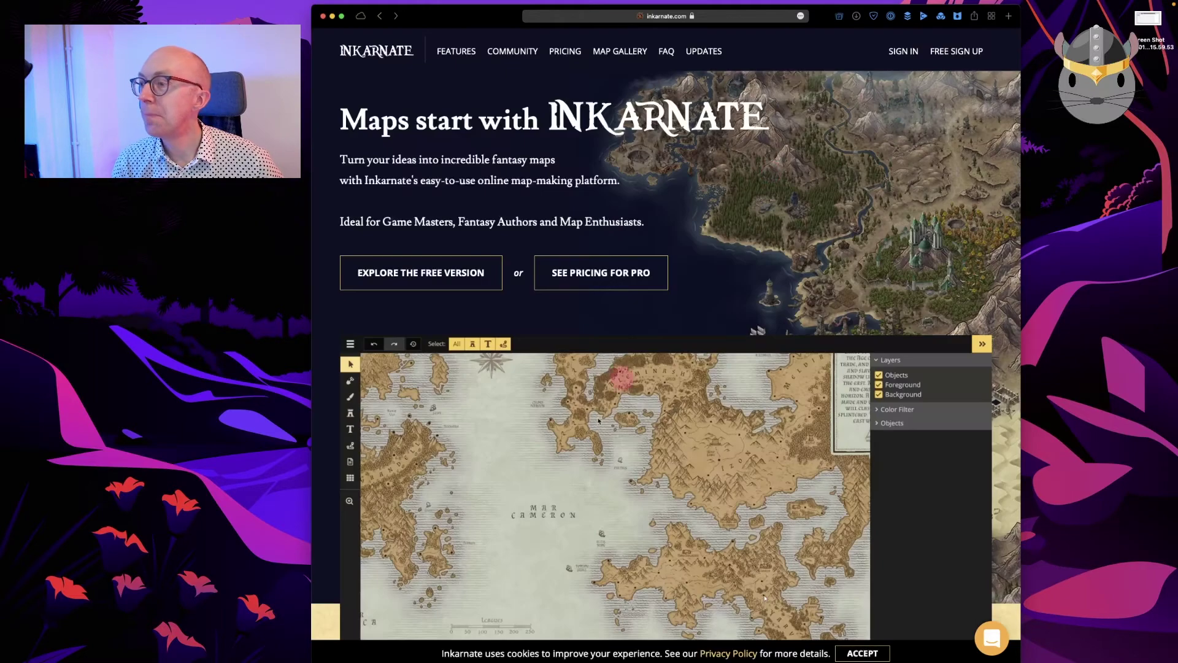
# Review the World, Regional, City & Village, Battlemaps and Interior Maps descriptions on the home page
pyautogui.scroll(-10, 586, 441)
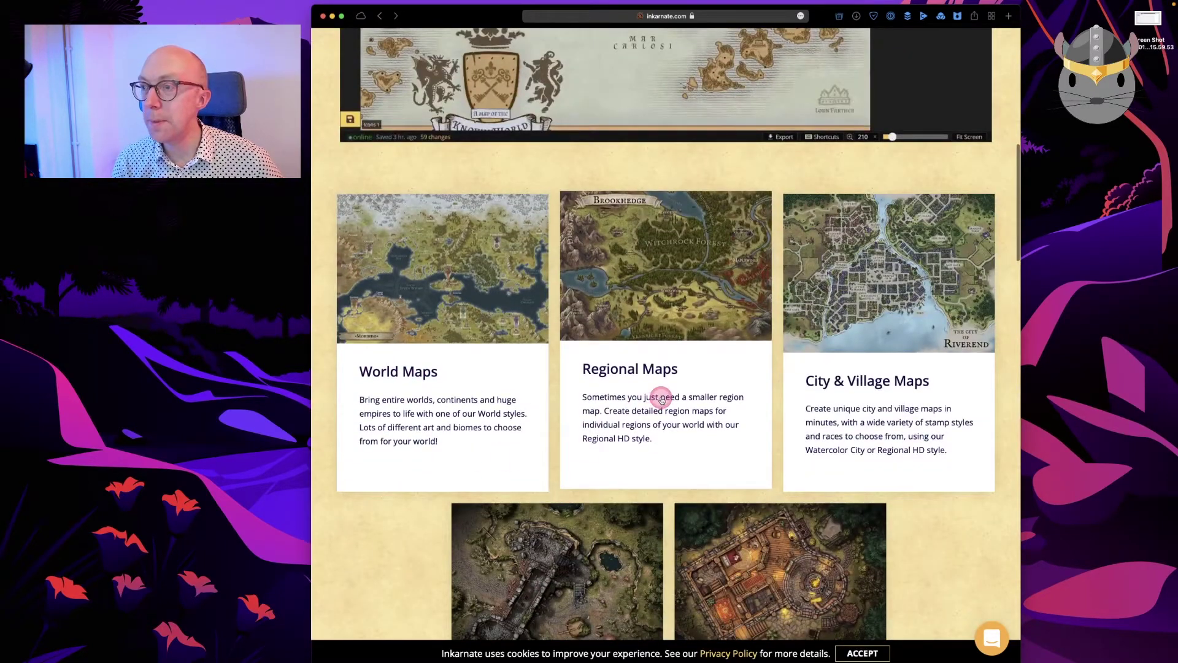
pyautogui.scroll(-3, 927, 405)
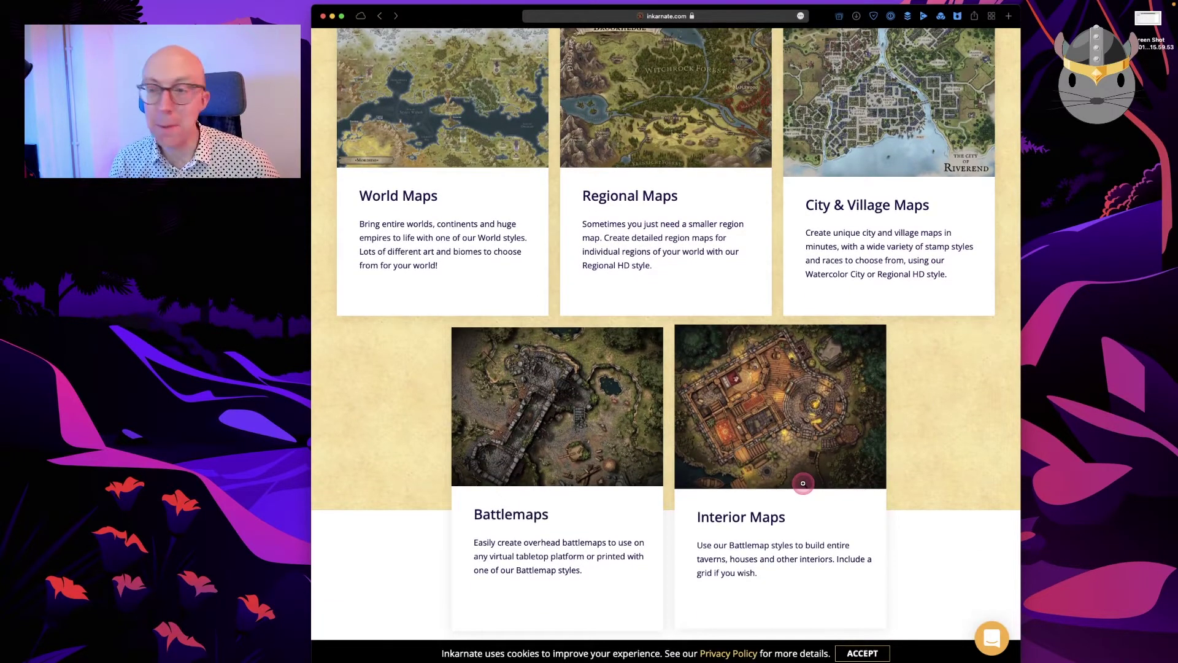
pyautogui.scroll(1, 577, 319)
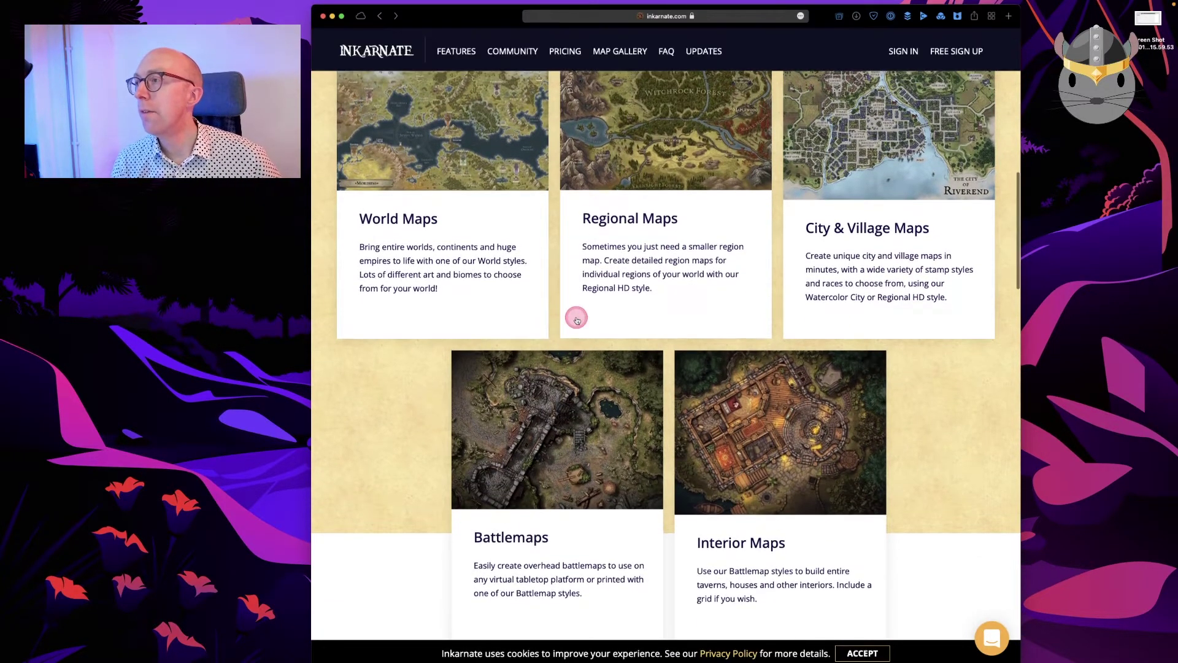
pyautogui.scroll(2, 576, 316)
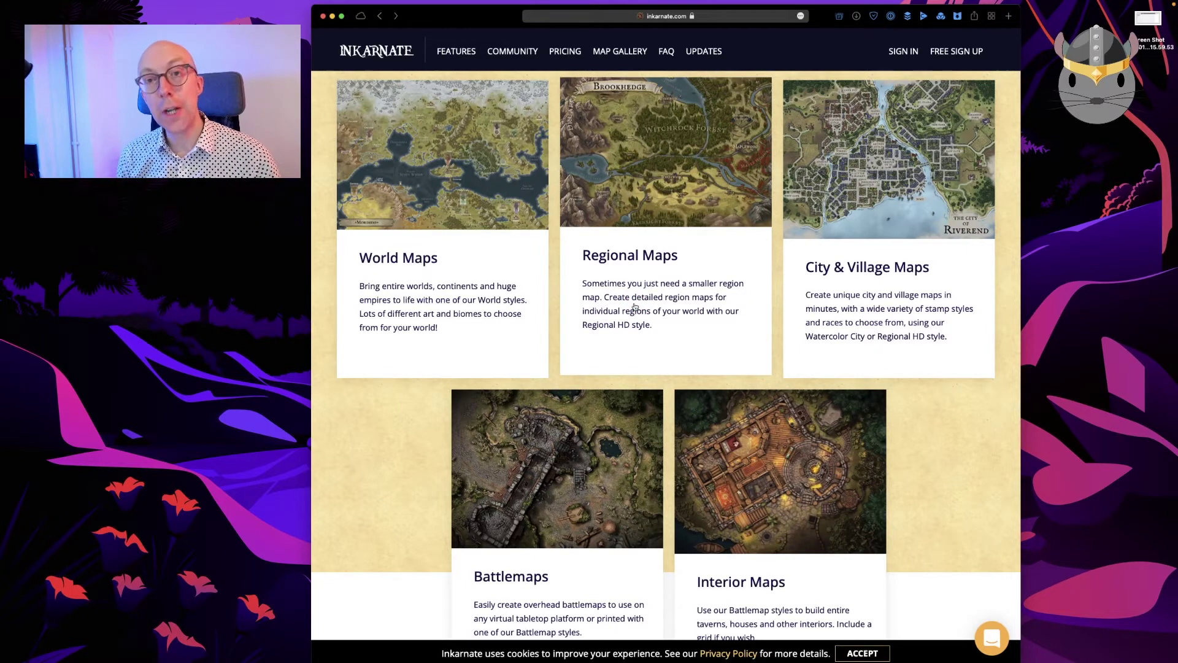
pyautogui.scroll(-2, 744, 368)
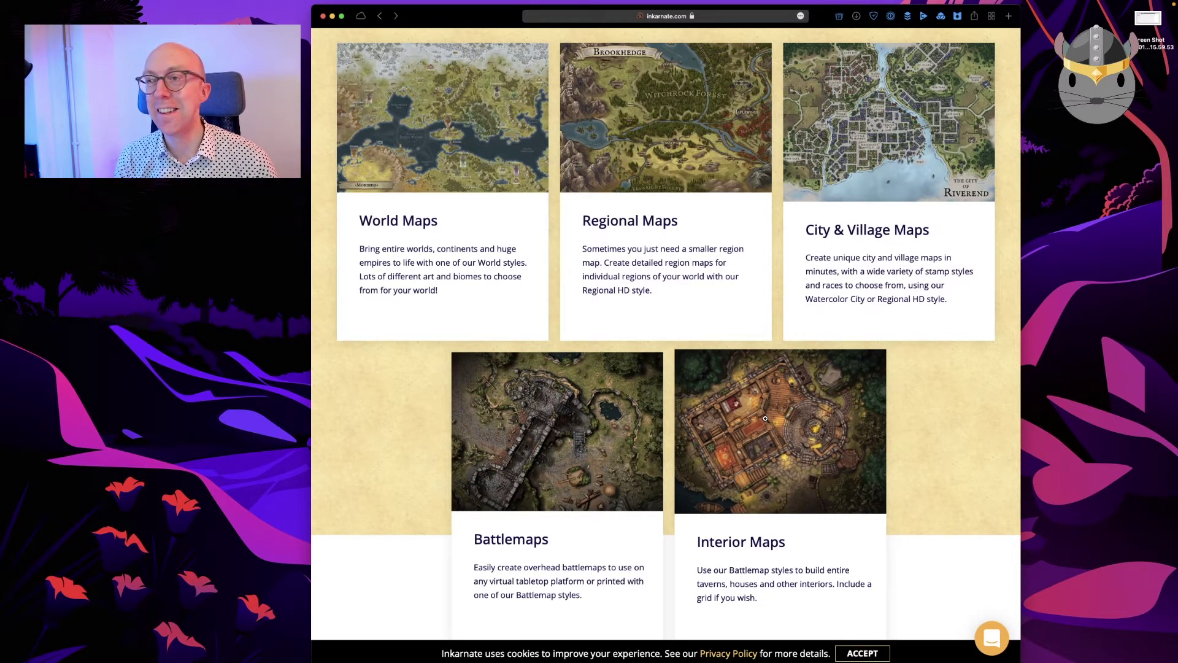
pyautogui.scroll(6, 733, 333)
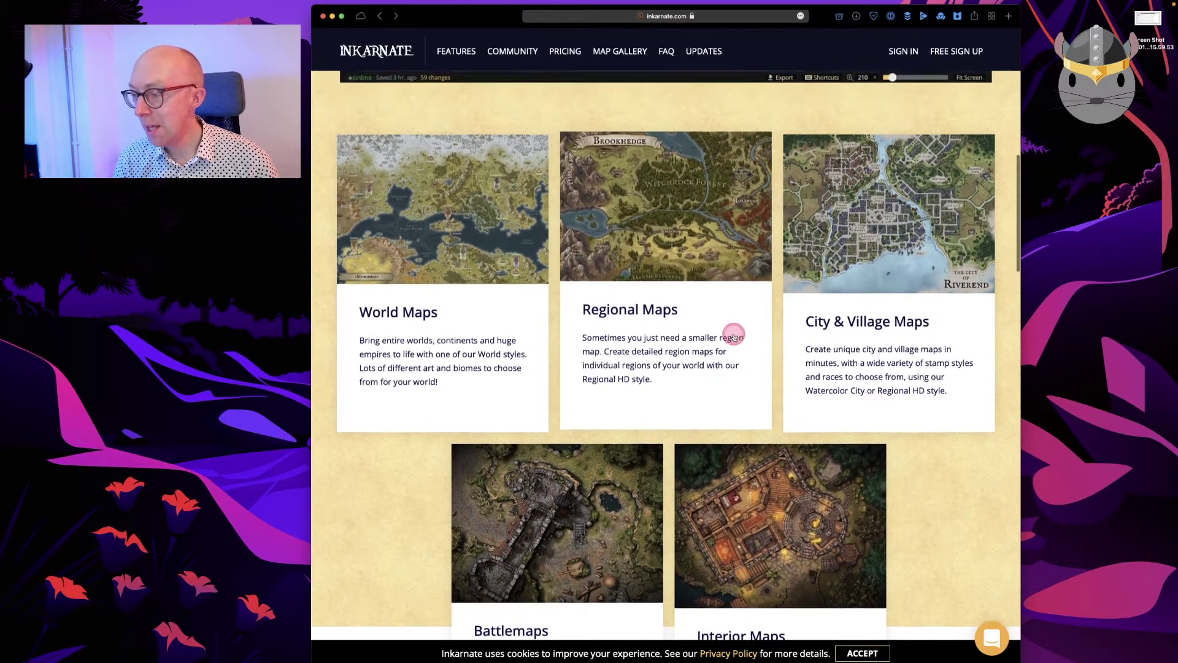
pyautogui.scroll(6, 734, 334)
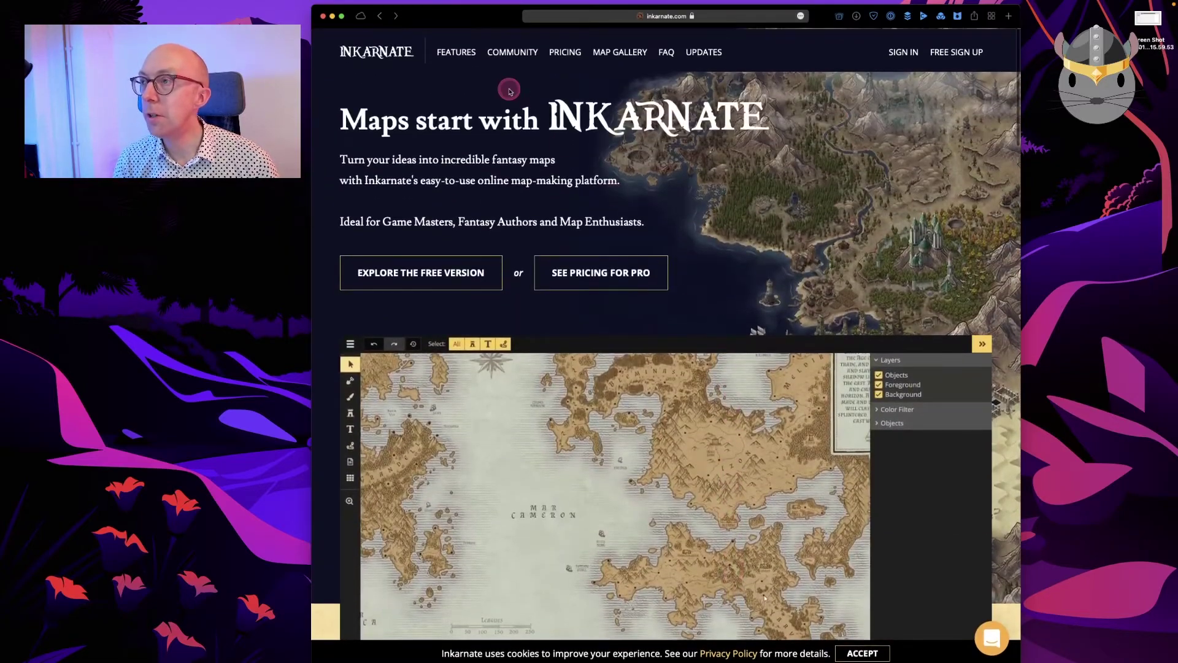
# Open the pricing section and compare the Free, Pro Yearly and Pro Monthly plans
pyautogui.click(566, 54)
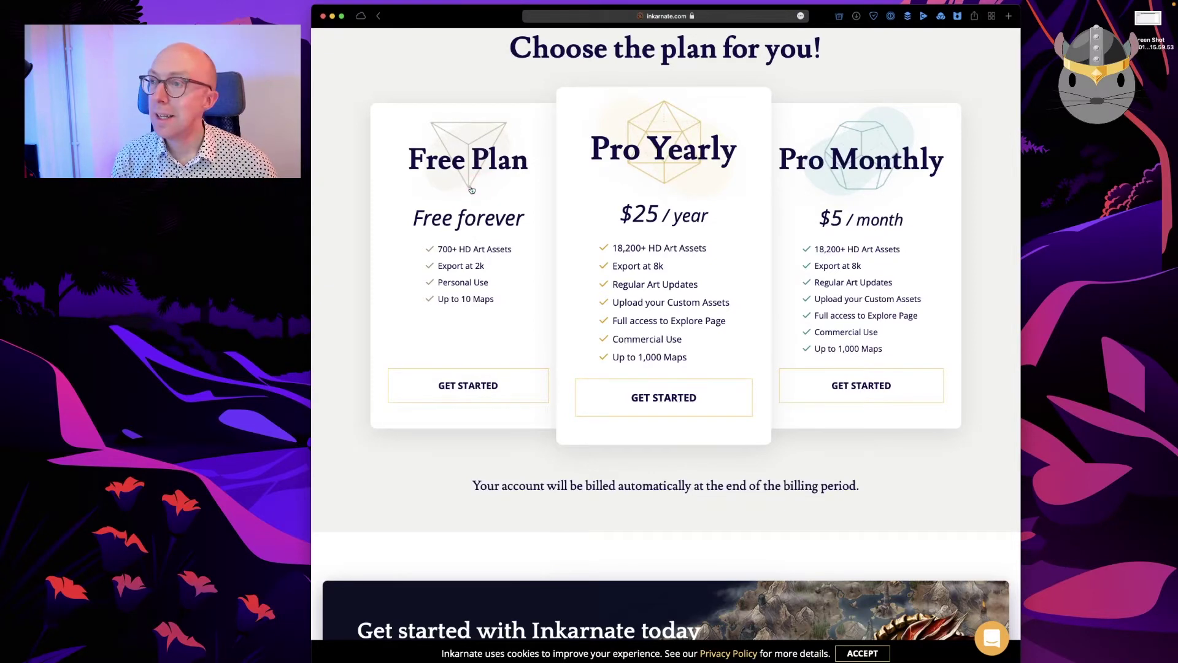
pyautogui.click(475, 267)
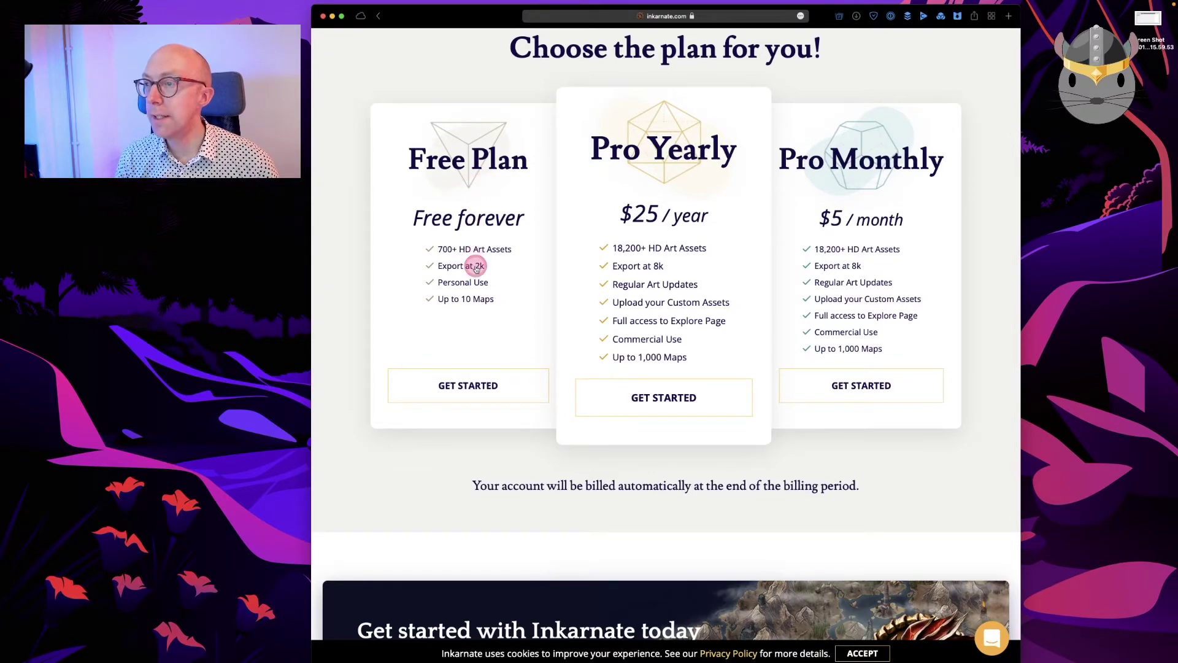
pyautogui.click(491, 285)
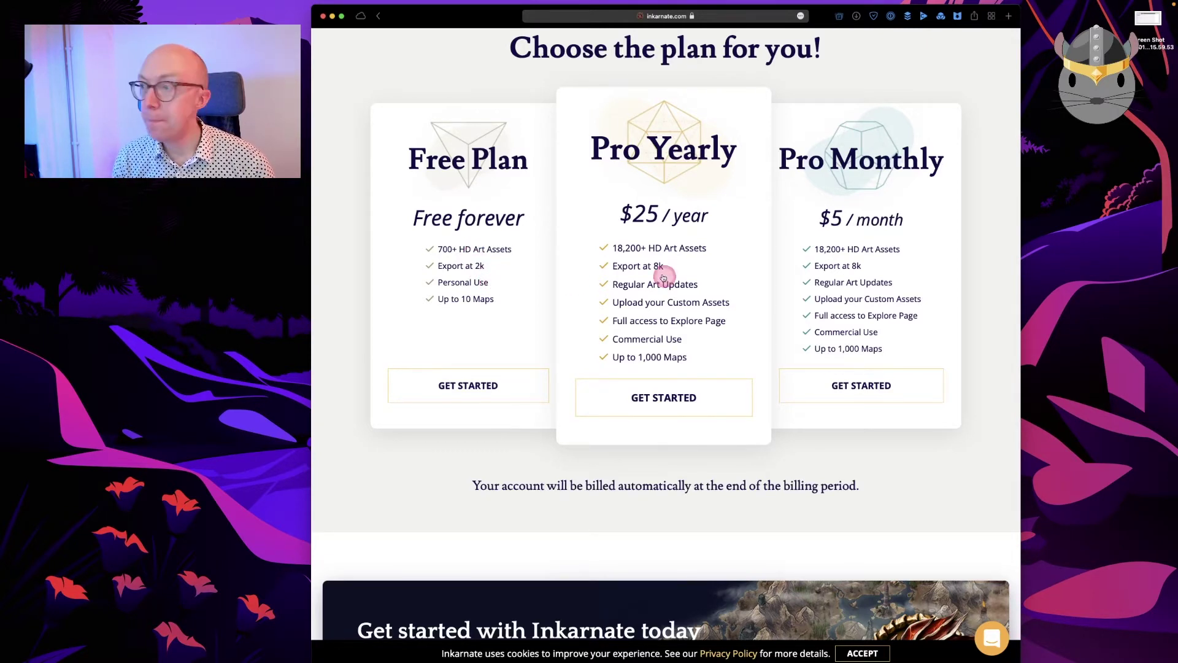
pyautogui.click(668, 217)
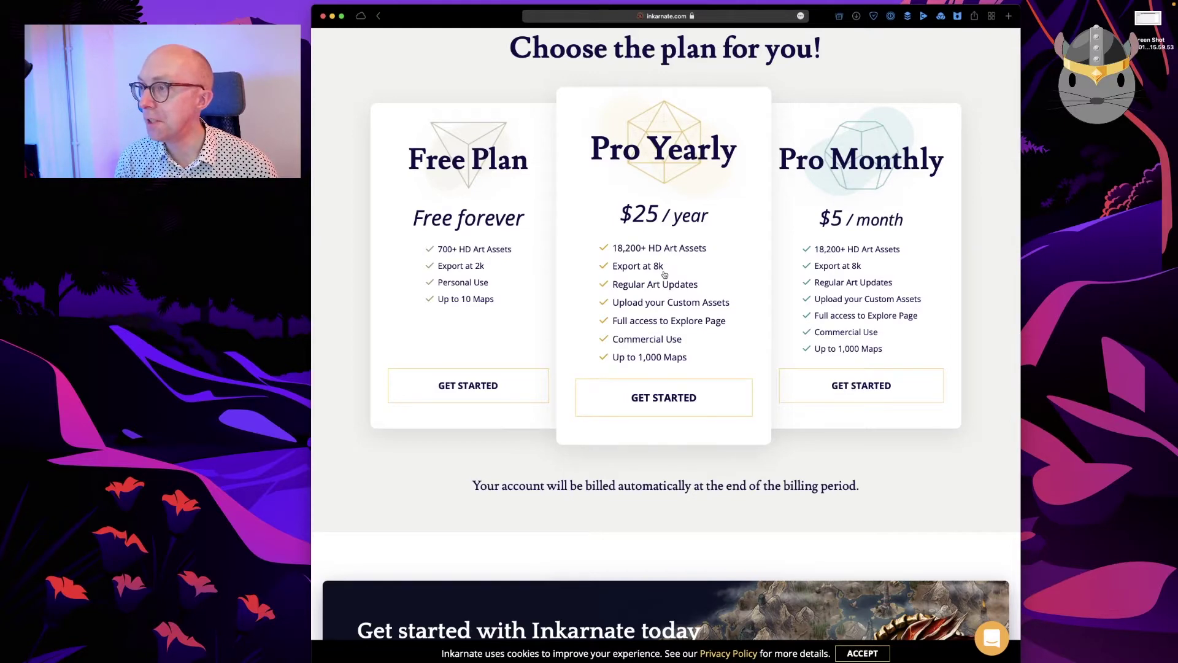
pyautogui.scroll(-5, 664, 275)
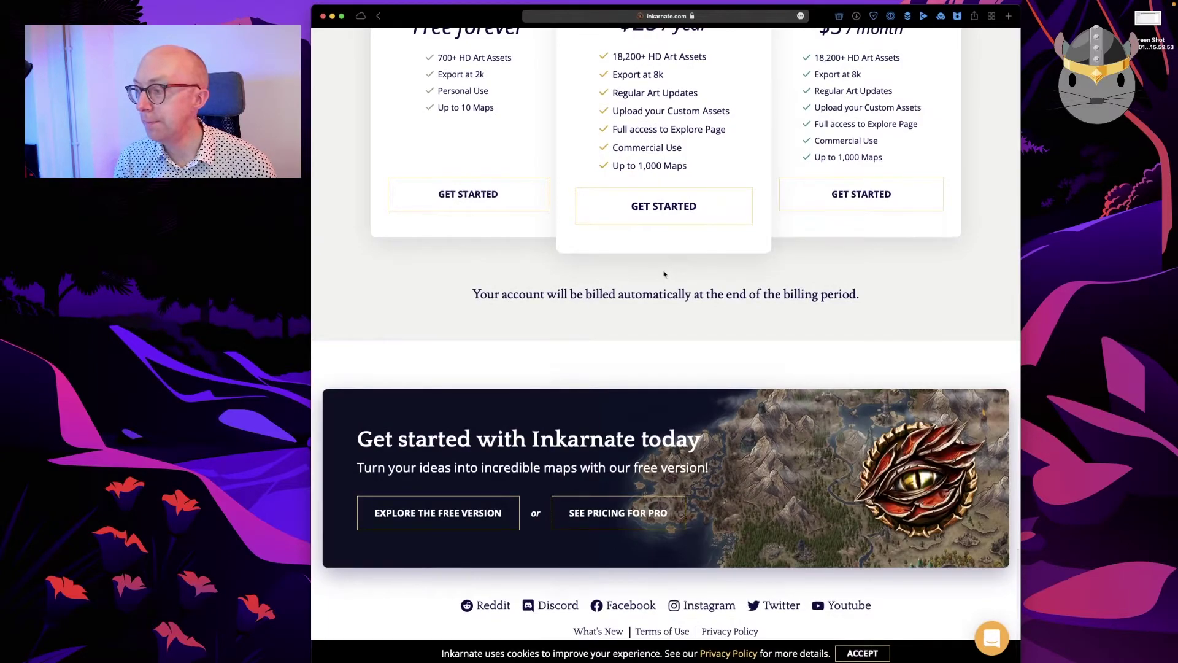
# Choose to explore the free version from the home page and switch from sign-up to the login form
pyautogui.scroll(3, 664, 275)
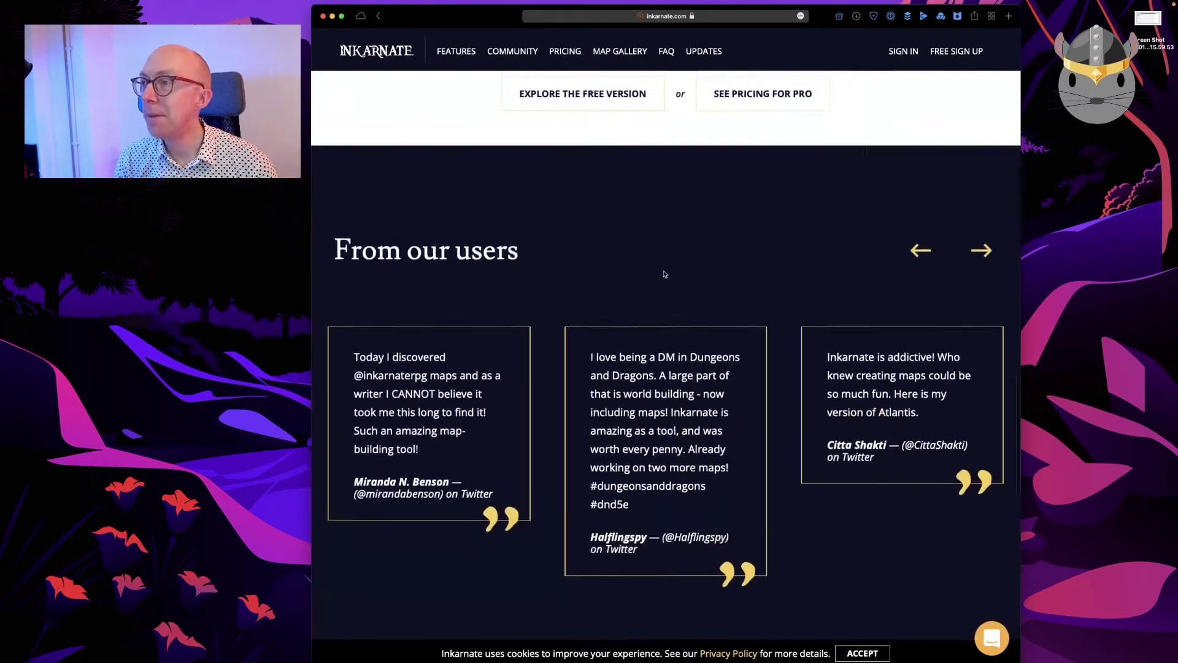
pyautogui.scroll(5, 664, 274)
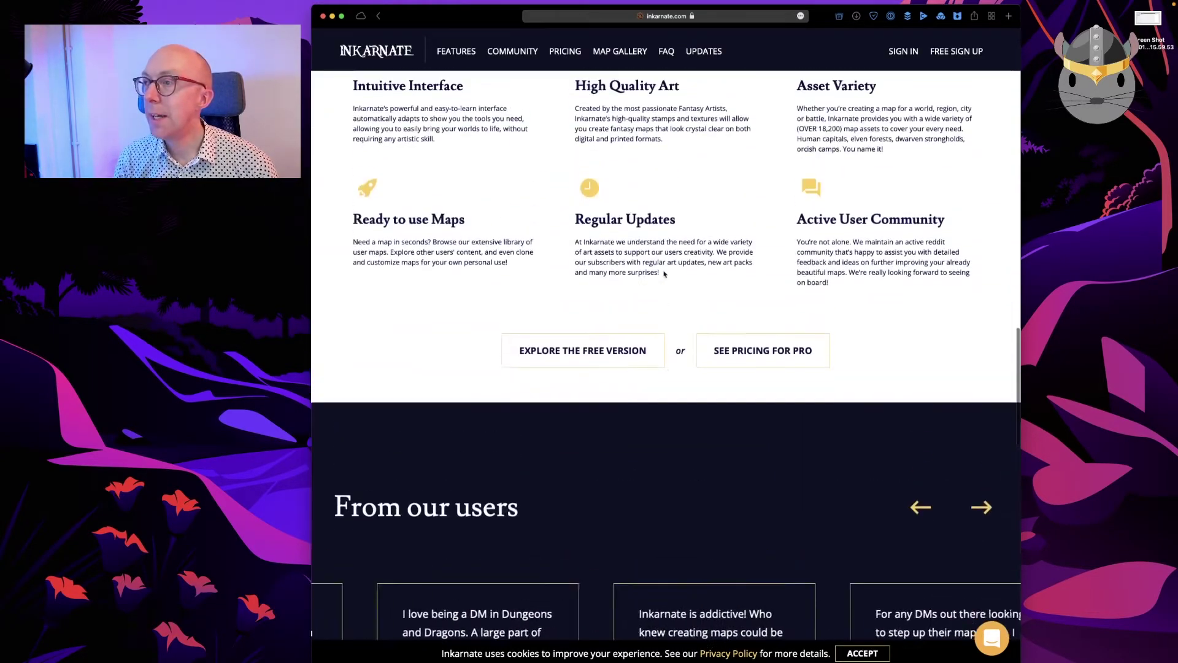
pyautogui.scroll(15, 665, 275)
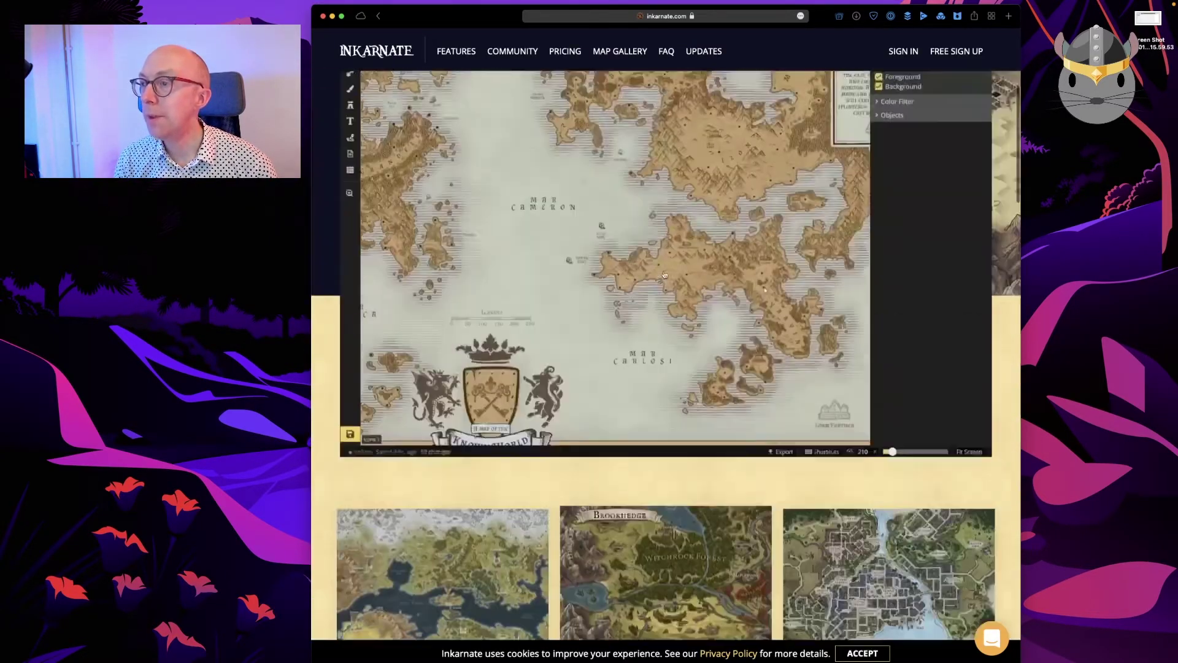
pyautogui.scroll(5, 664, 274)
pyautogui.click(394, 275)
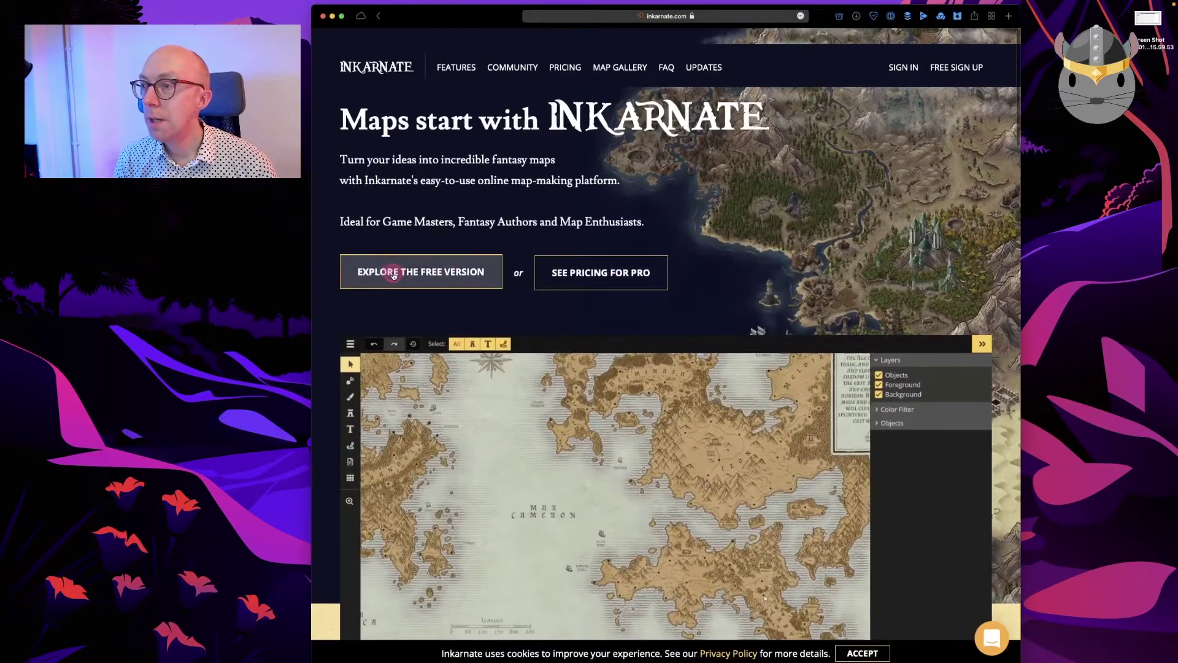
pyautogui.click(432, 199)
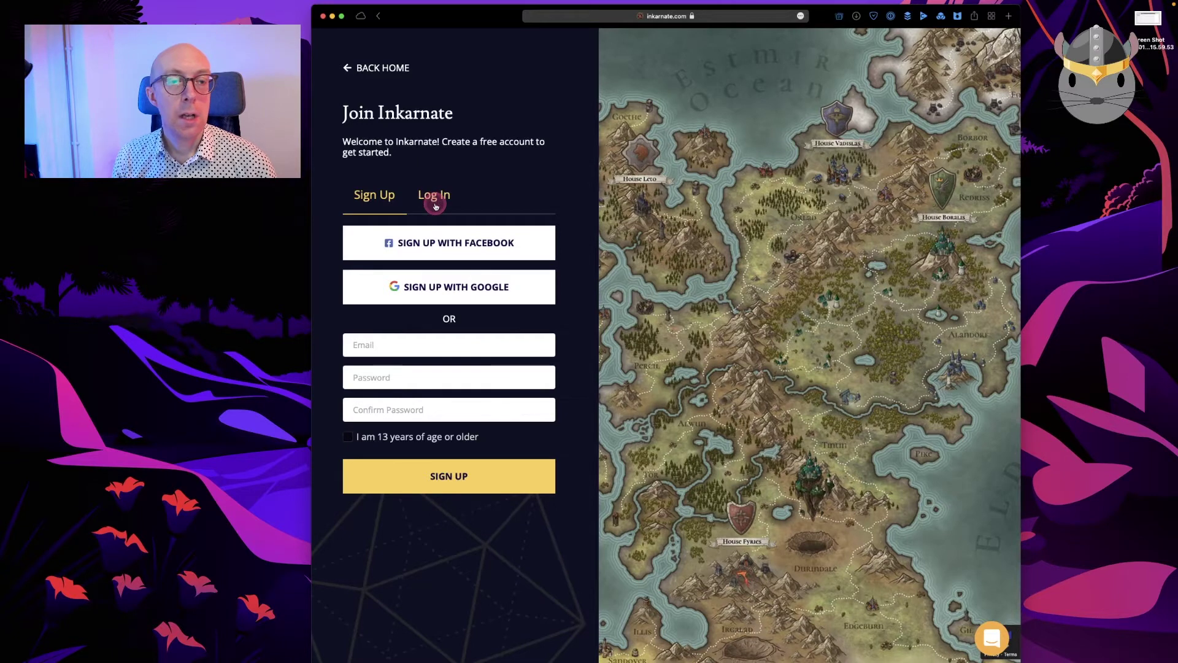
pyautogui.click(435, 201)
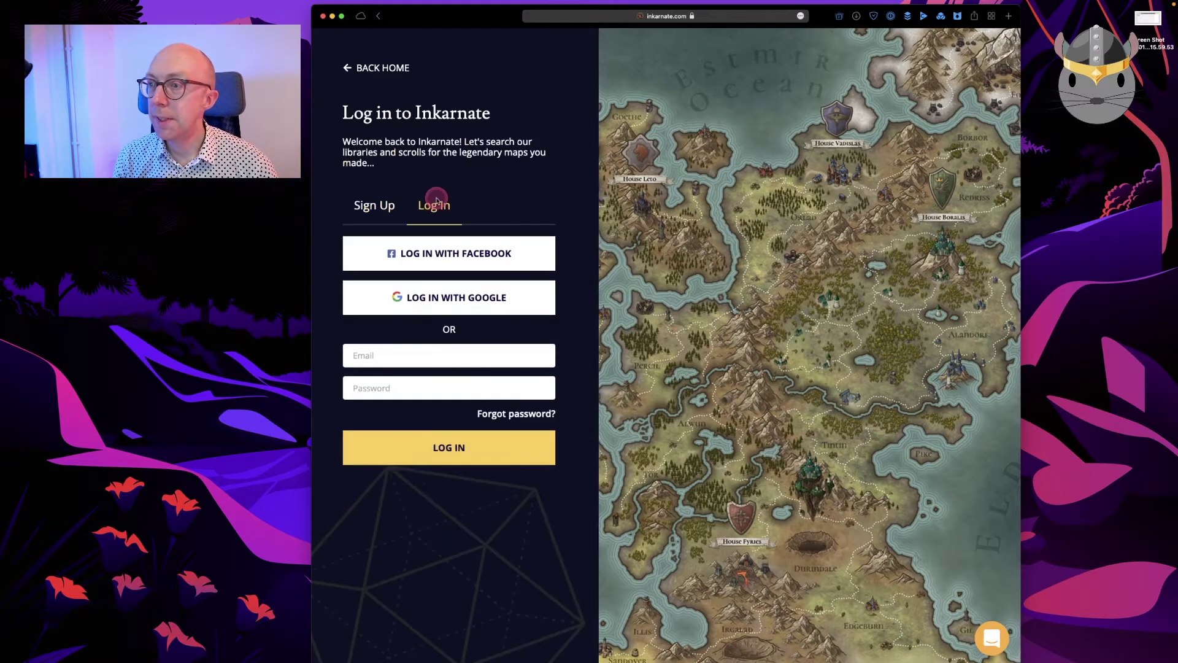
# Log in to Inkarnate with the account email and password
pyautogui.click(417, 349)
pyautogui.click(404, 381)
pyautogui.click(447, 454)
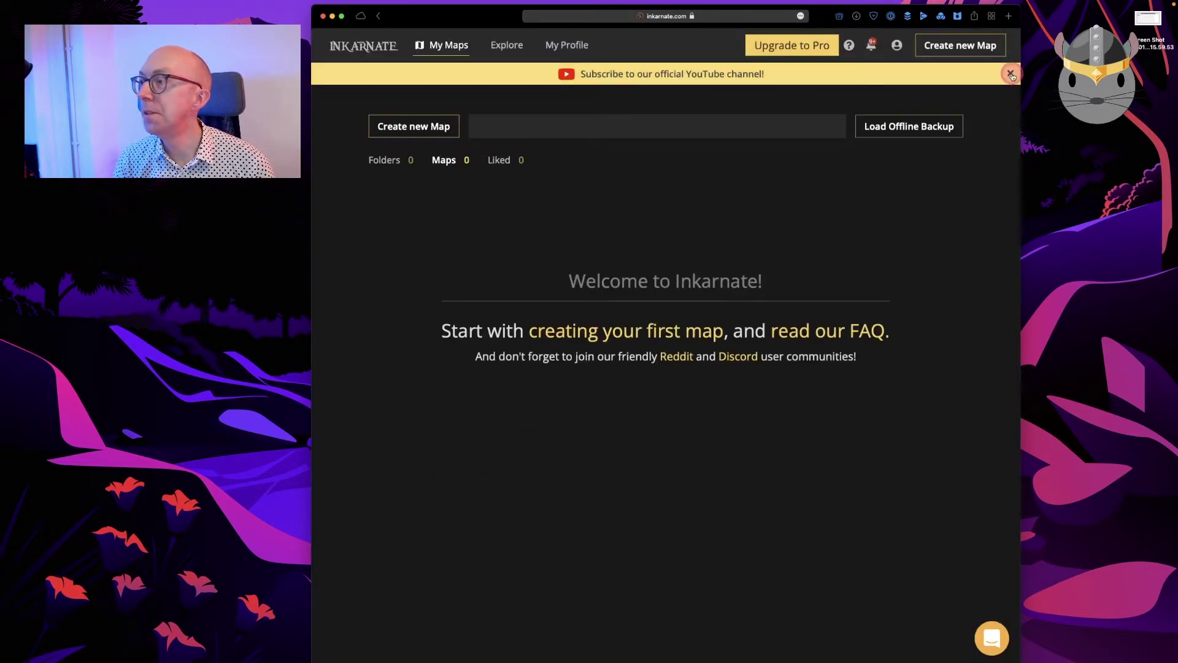
# Dismiss the YouTube subscription banner and open the Inkarnate logo's page in a second browser tab
pyautogui.click(1011, 73)
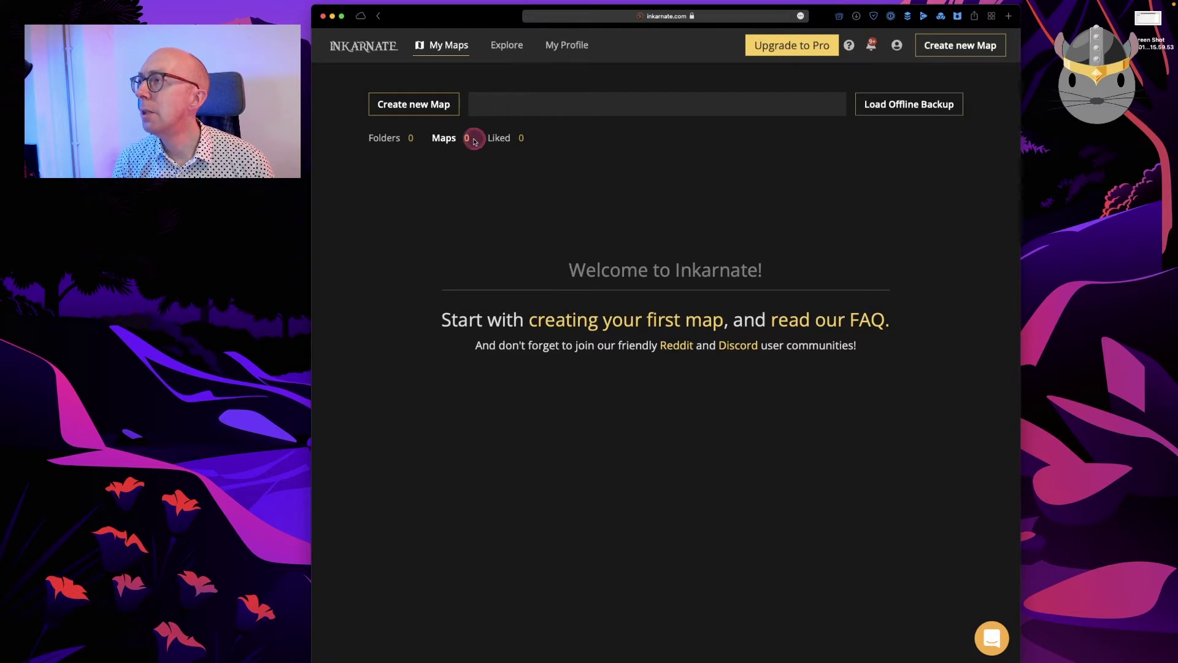
pyautogui.keyDown('super'); pyautogui.click(377, 46); pyautogui.keyUp('super')
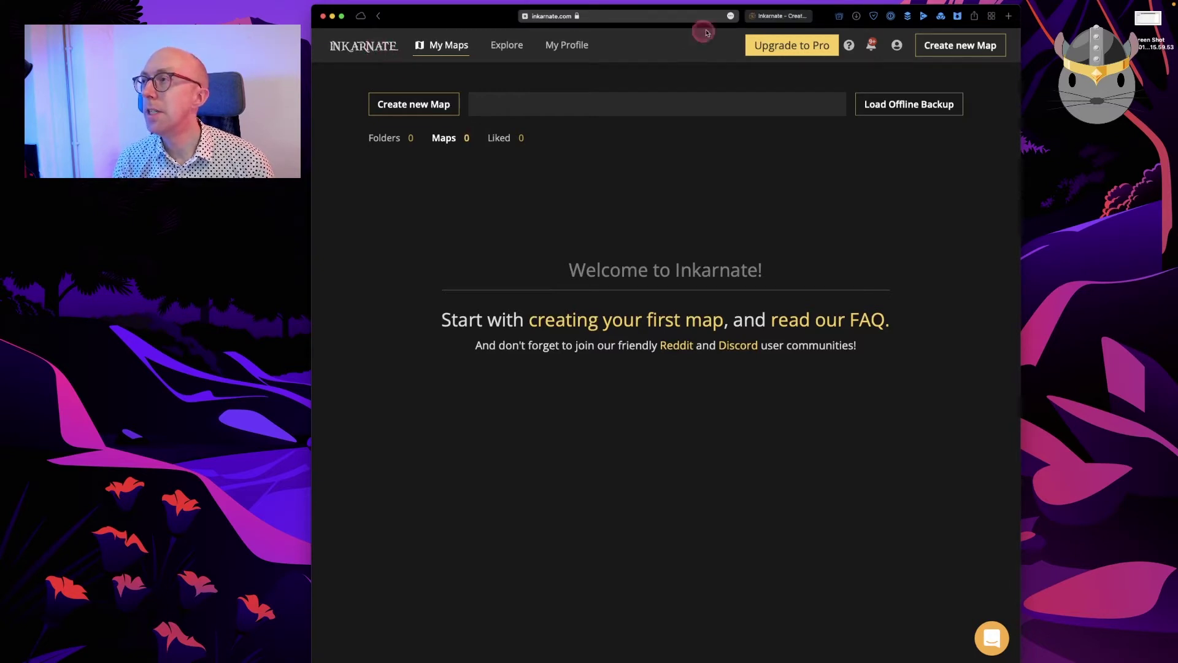
pyautogui.click(778, 20)
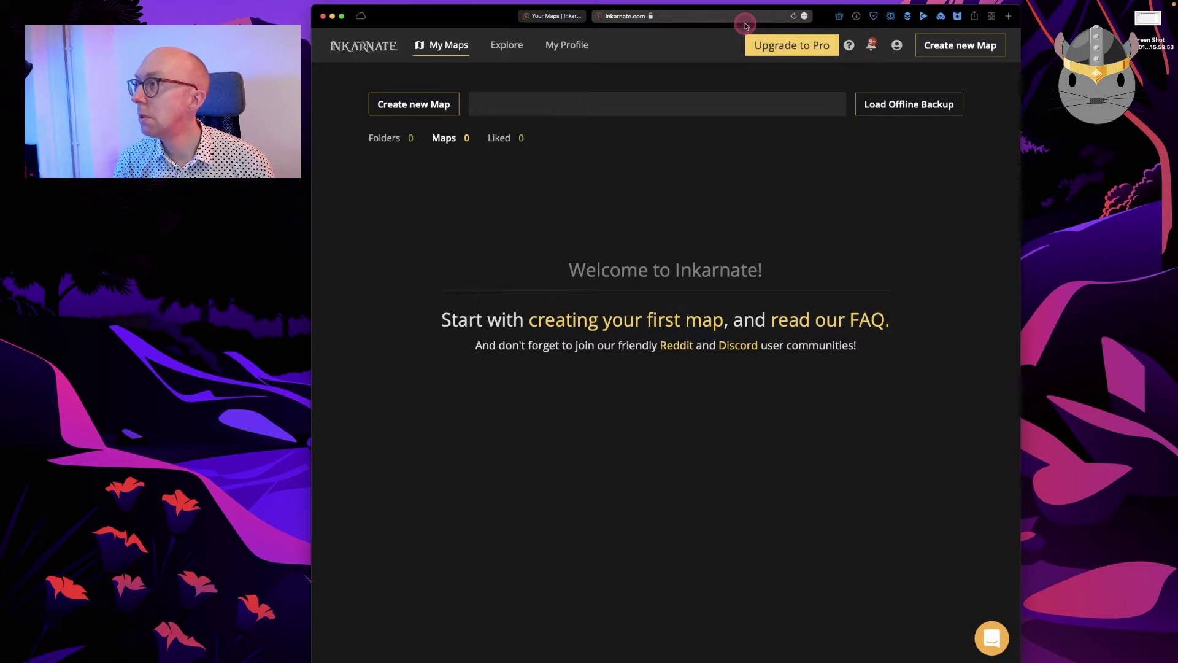
# Open the FAQ page from the app's help options and skim through its questions
pyautogui.click(849, 45)
pyautogui.click(804, 79)
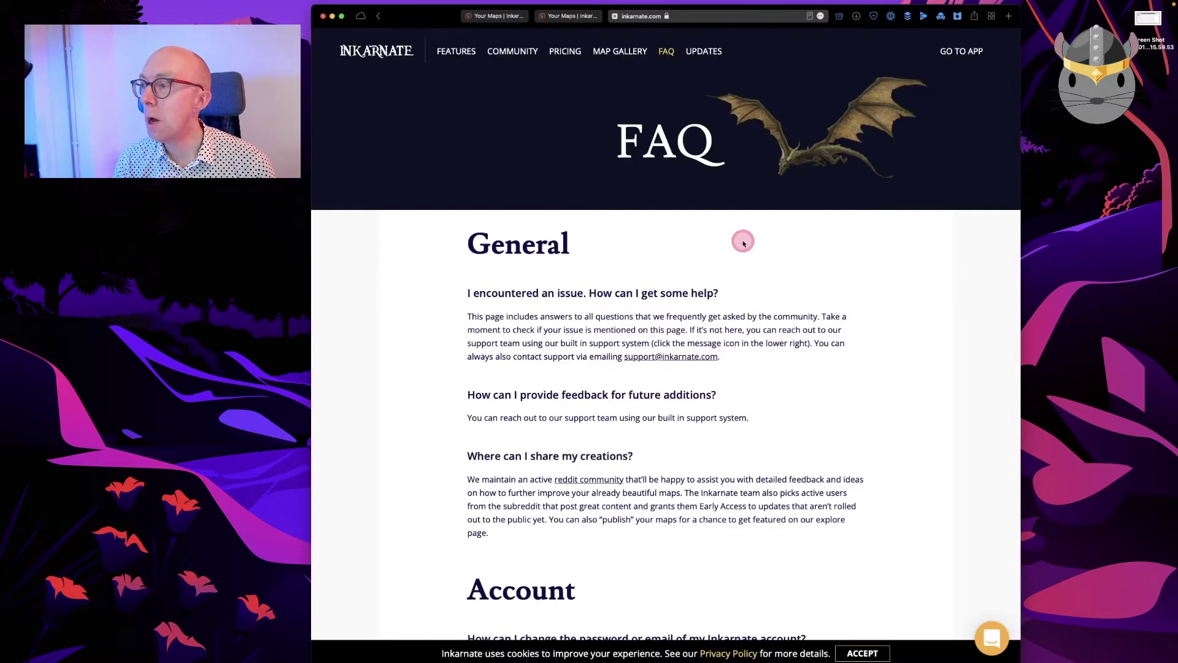
pyautogui.scroll(-2, 744, 243)
pyautogui.scroll(-5, 744, 242)
pyautogui.scroll(6, 745, 243)
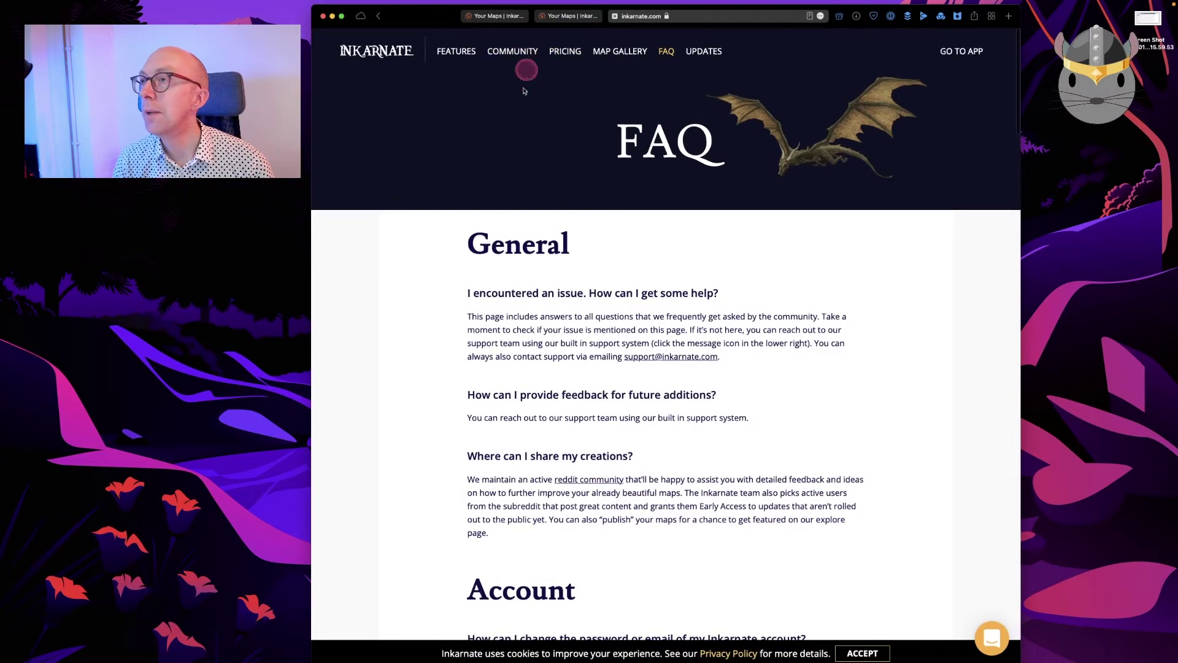
# Read the FAQ's general and payment sections, including the Free and Pro differences, and return to the My Maps page
pyautogui.scroll(-6, 652, 255)
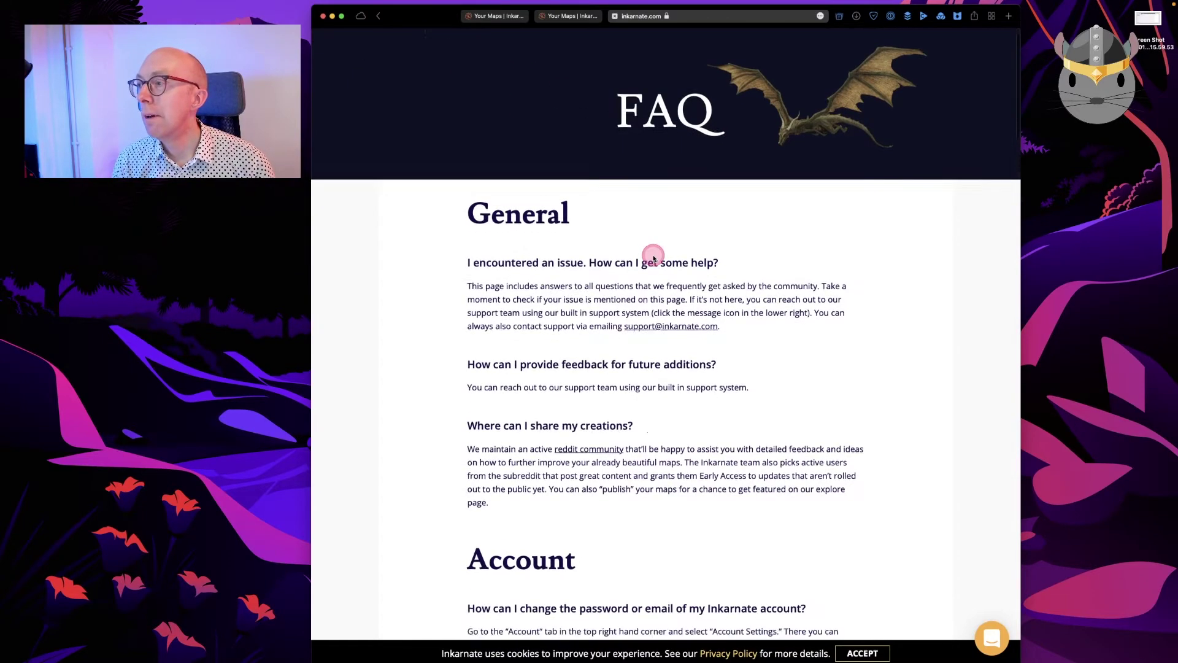
pyautogui.scroll(-5, 653, 257)
pyautogui.scroll(-10, 654, 258)
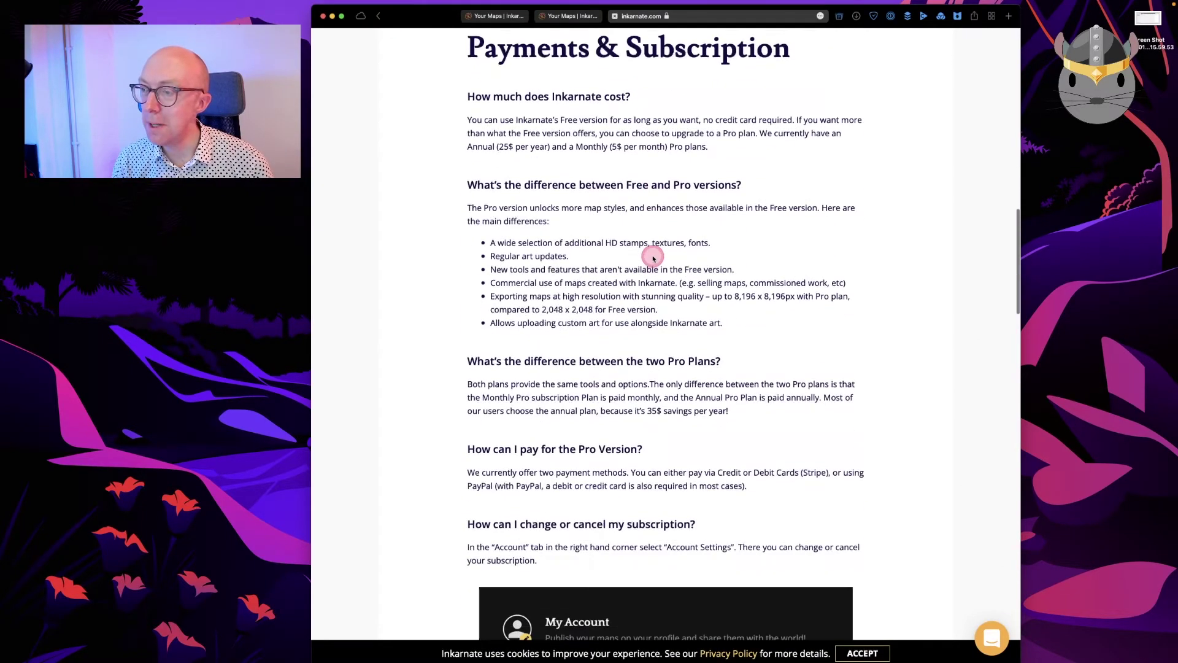
pyautogui.press('super+w')
pyautogui.click(639, 246)
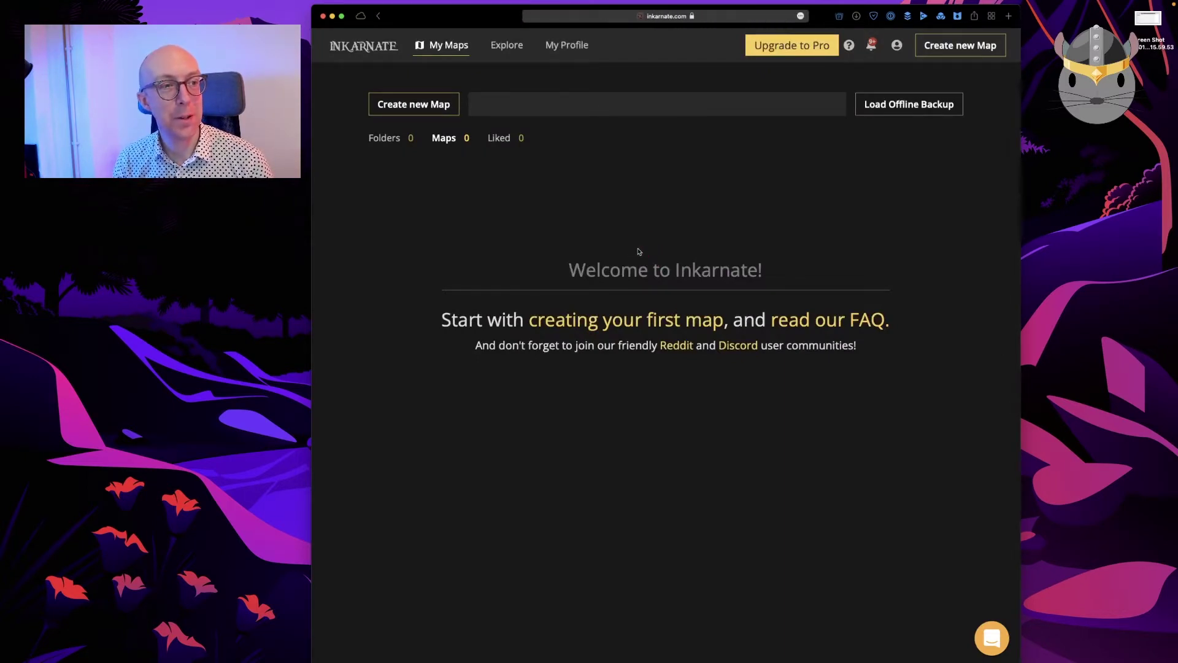
# Start creating the first map from the My Maps welcome page
pyautogui.click(712, 399)
pyautogui.click(663, 321)
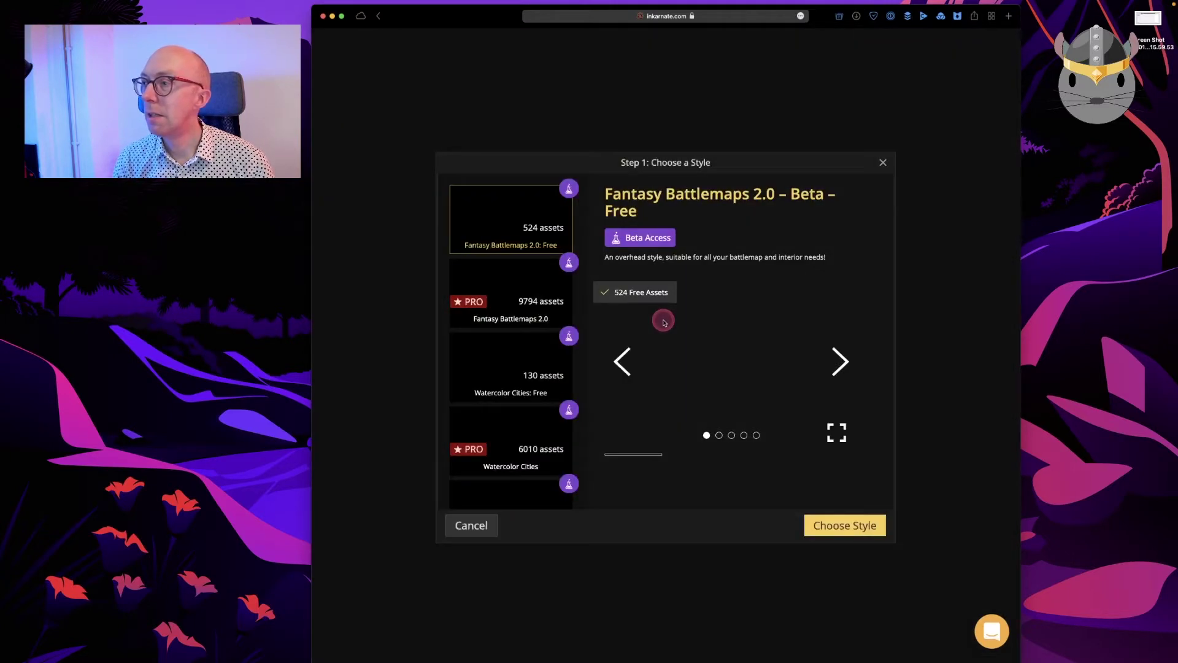
pyautogui.click(792, 295)
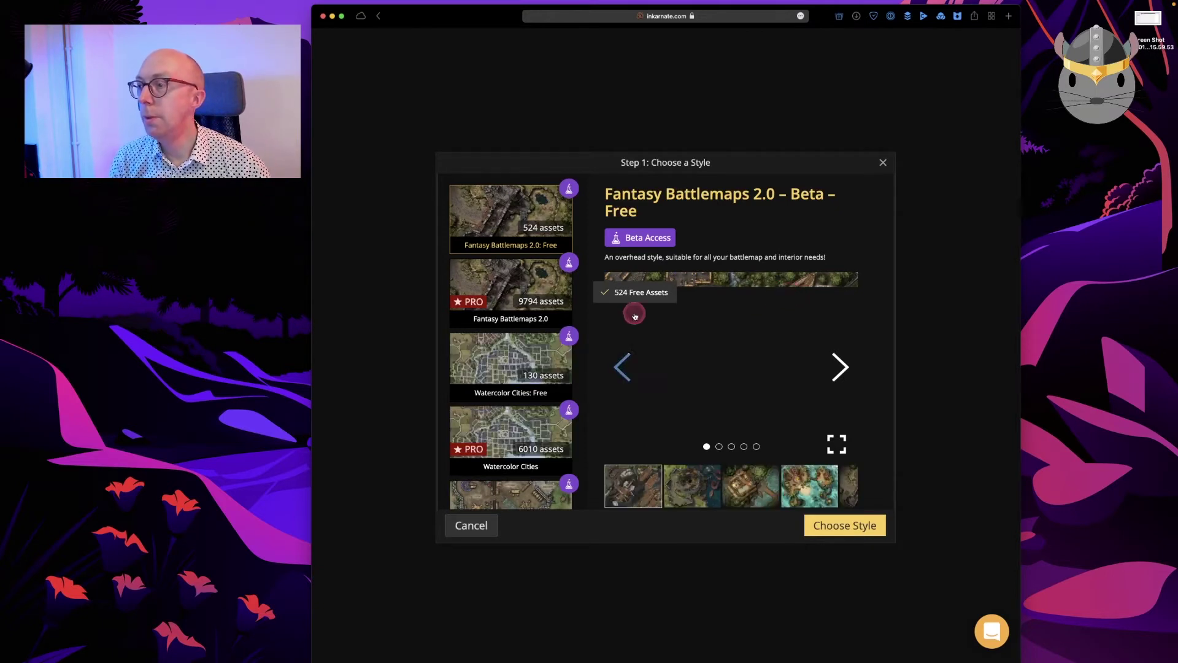
# Browse the list of available map styles, comparing the free and Pro variants and their asset counts
pyautogui.click(528, 357)
pyautogui.scroll(-8, 528, 358)
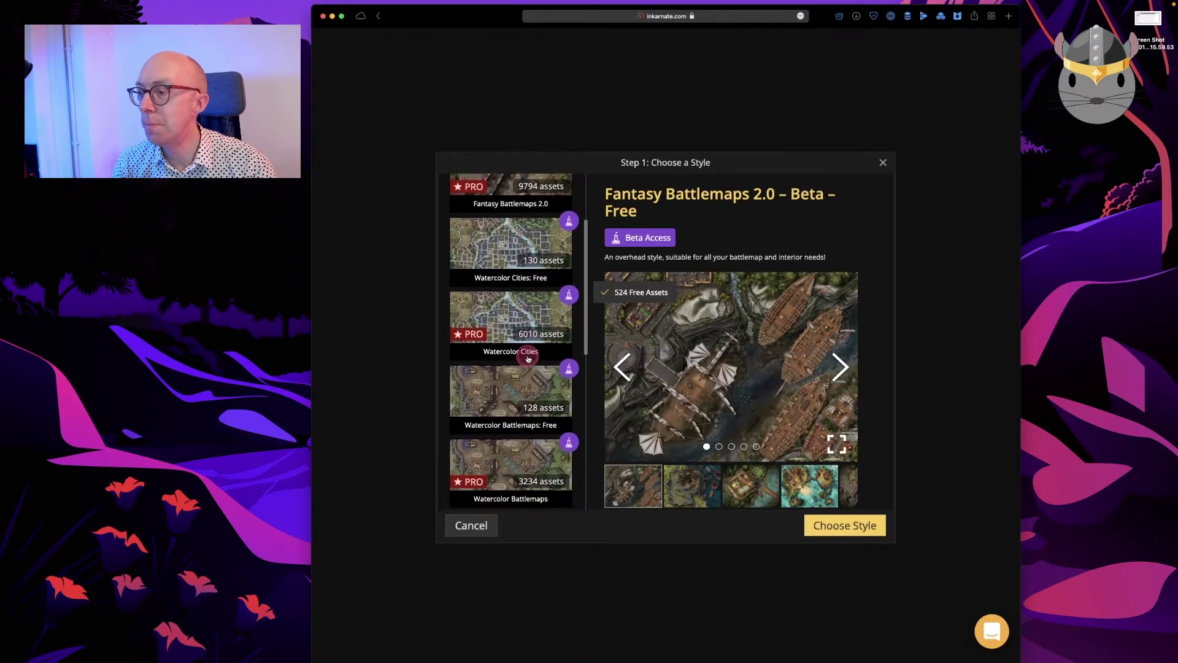
pyautogui.scroll(-10, 528, 359)
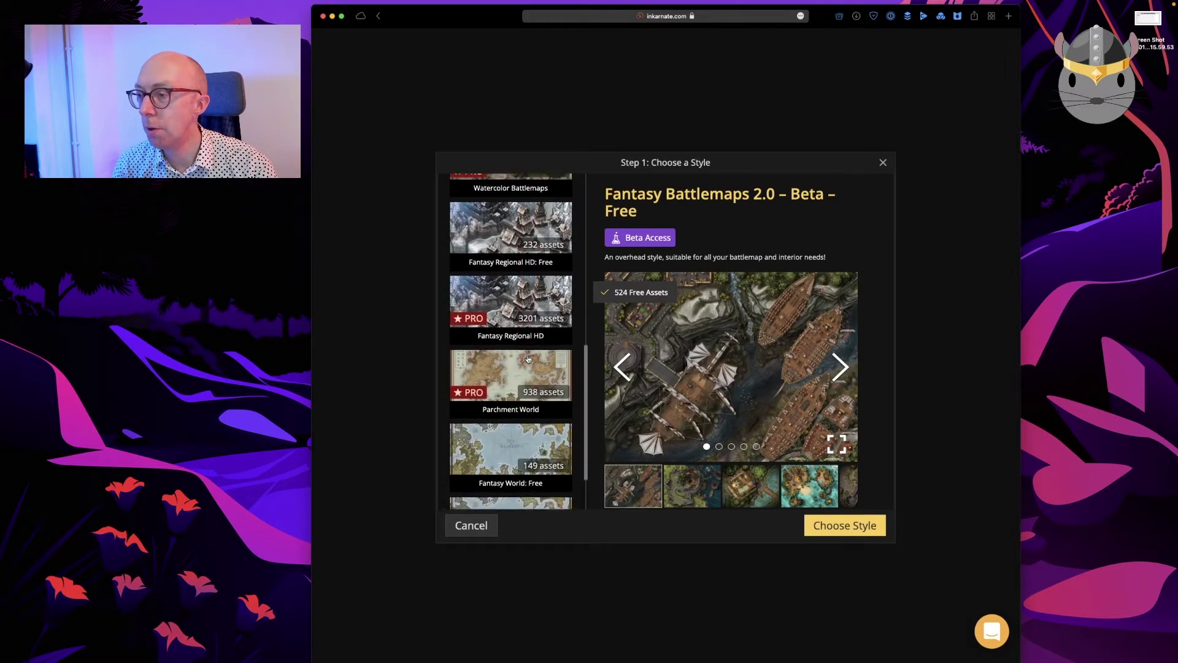
pyautogui.click(527, 358)
pyautogui.scroll(20, 527, 358)
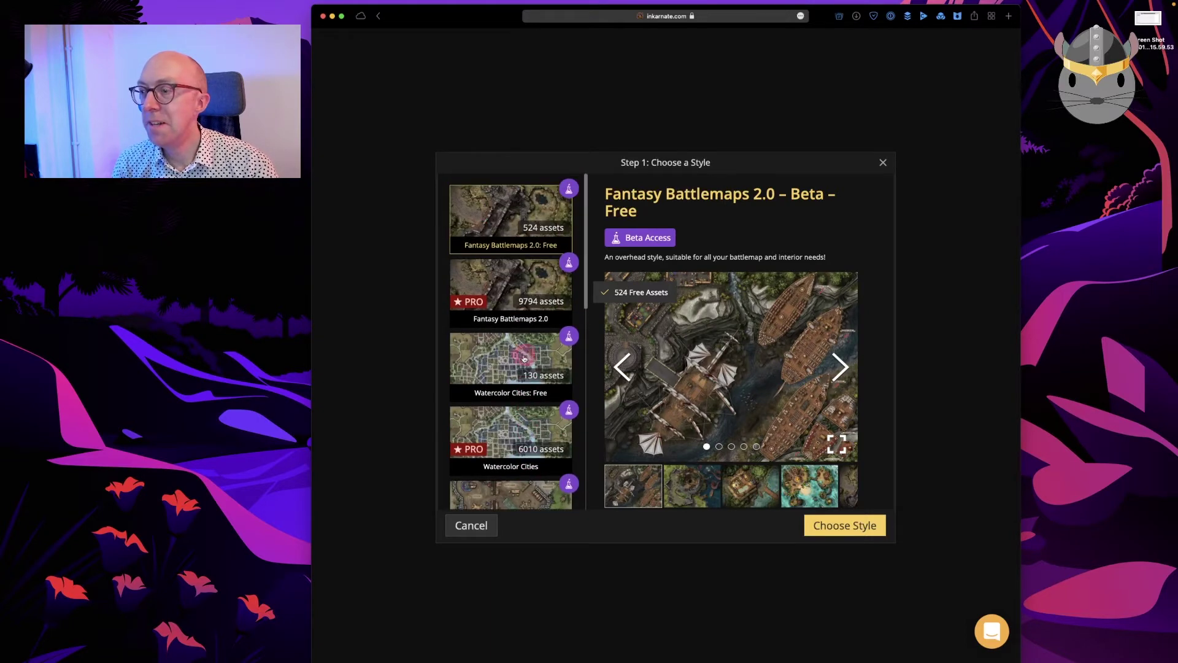
pyautogui.scroll(-3, 504, 383)
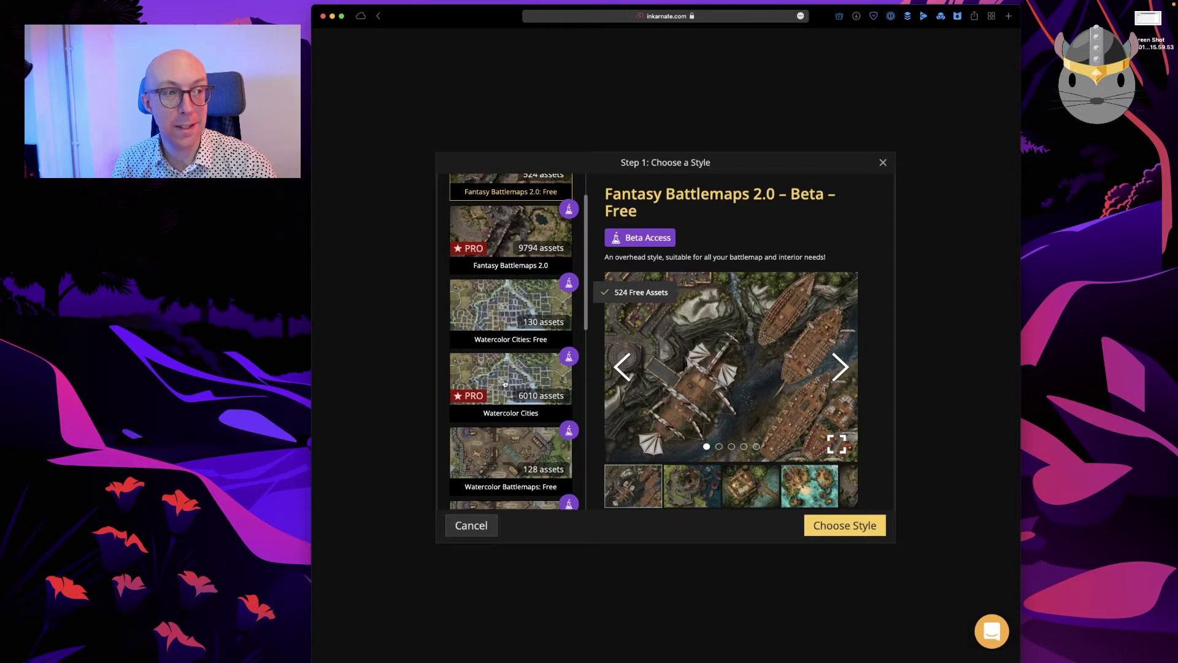
pyautogui.scroll(-8, 505, 383)
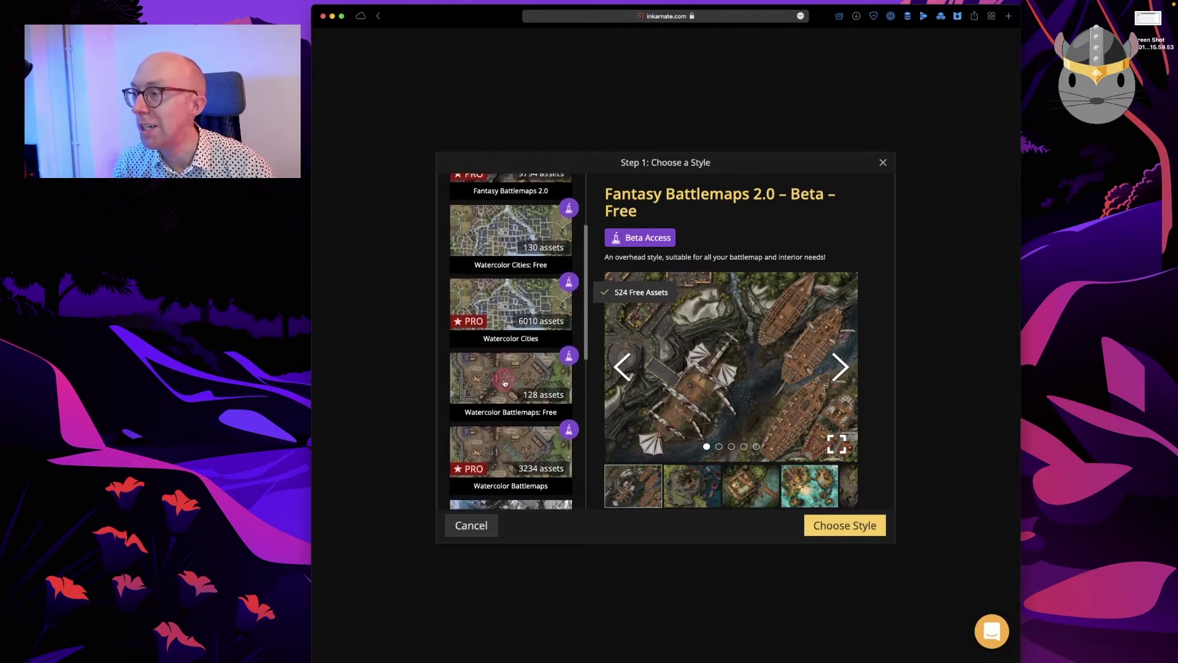
pyautogui.scroll(-10, 504, 383)
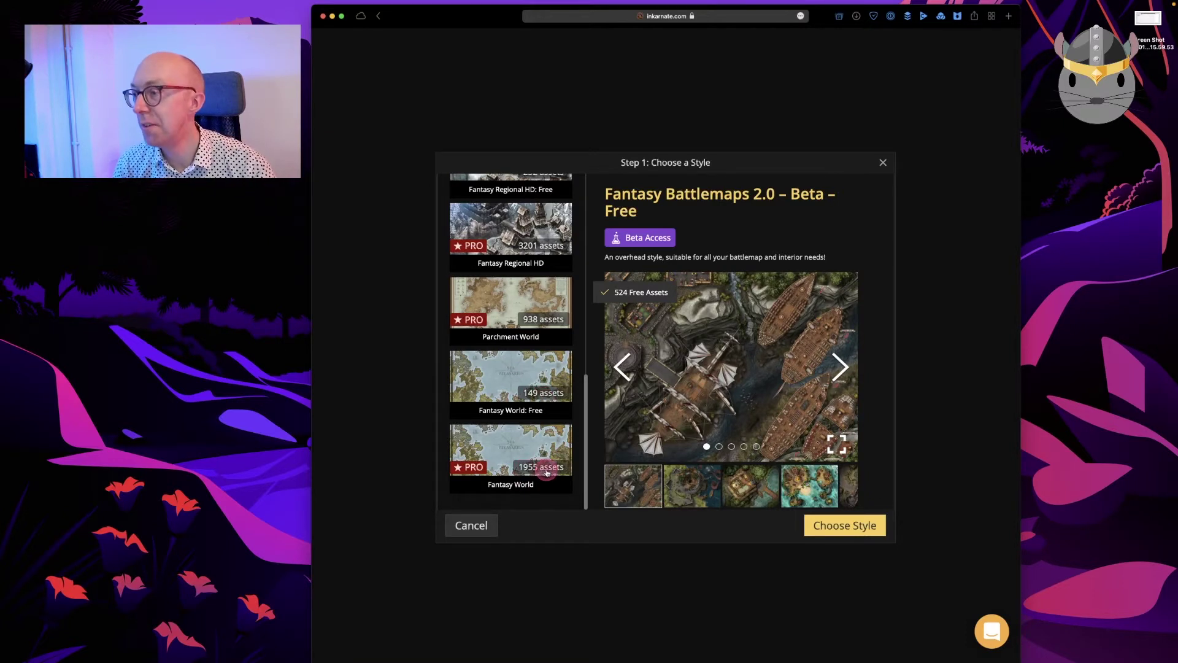
# Pick the Fantasy World: Free style, page through its sample maps and confirm the style choice
pyautogui.click(507, 387)
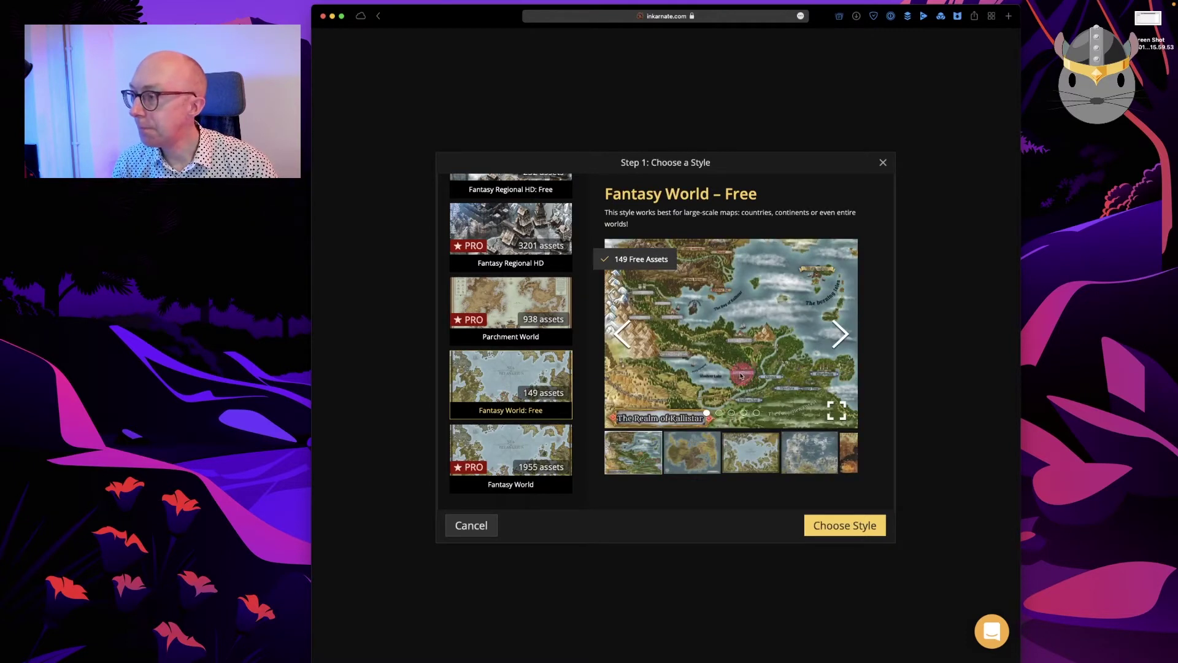
pyautogui.click(840, 334)
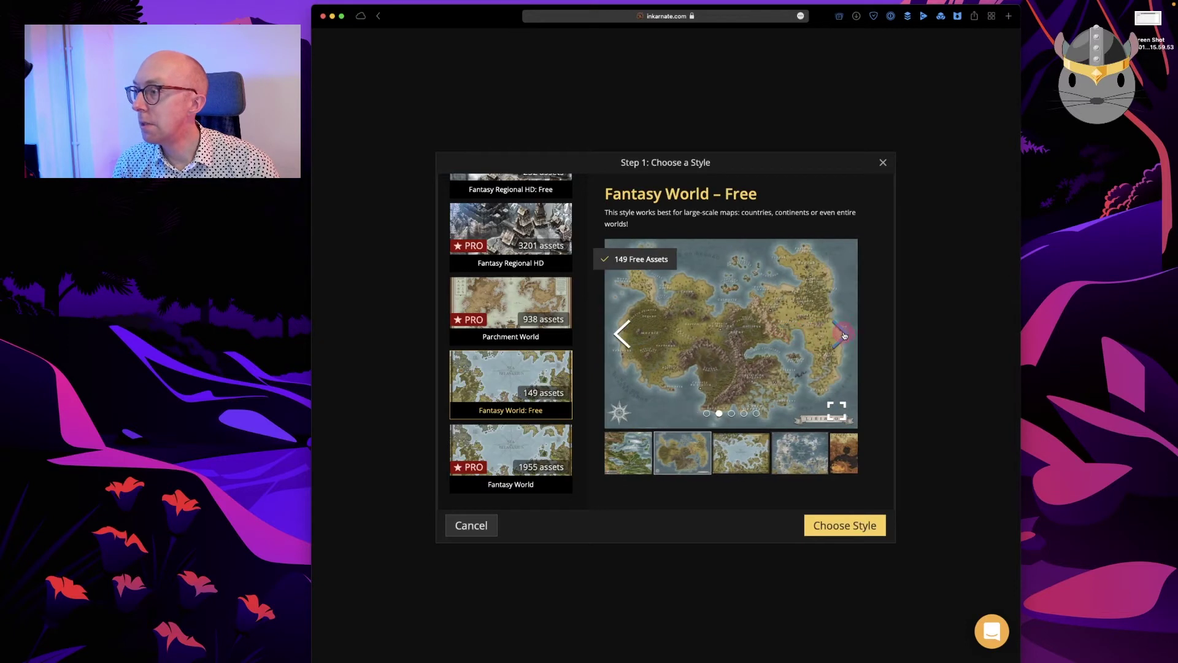
pyautogui.click(844, 334)
pyautogui.click(844, 334)
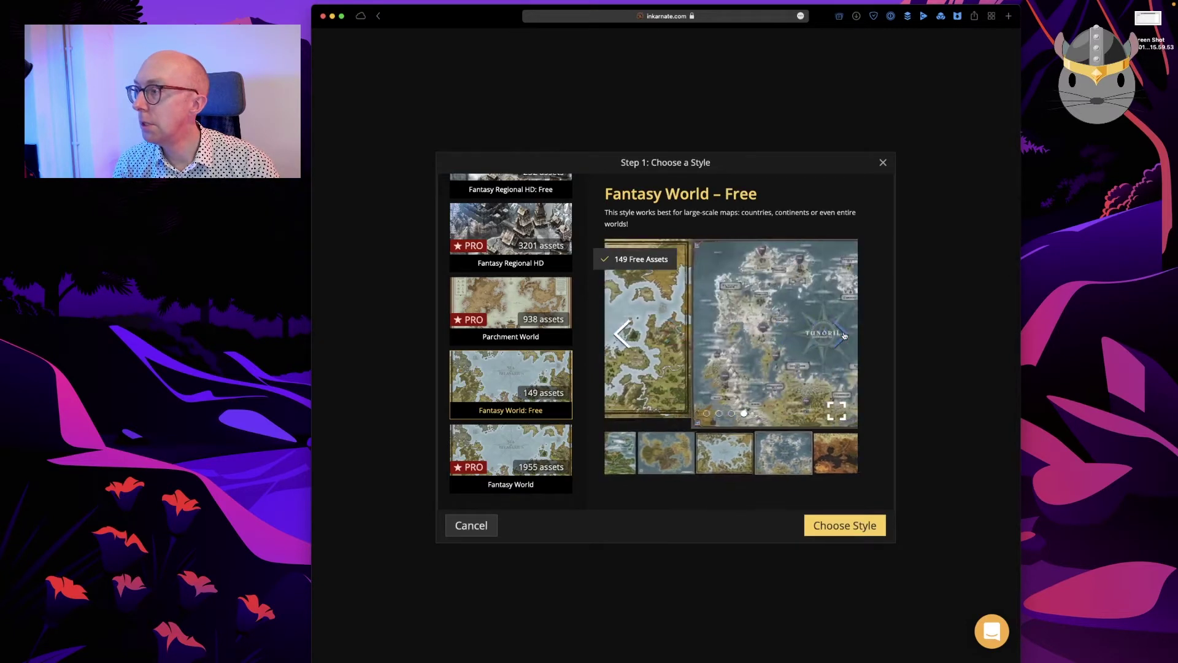
pyautogui.click(843, 334)
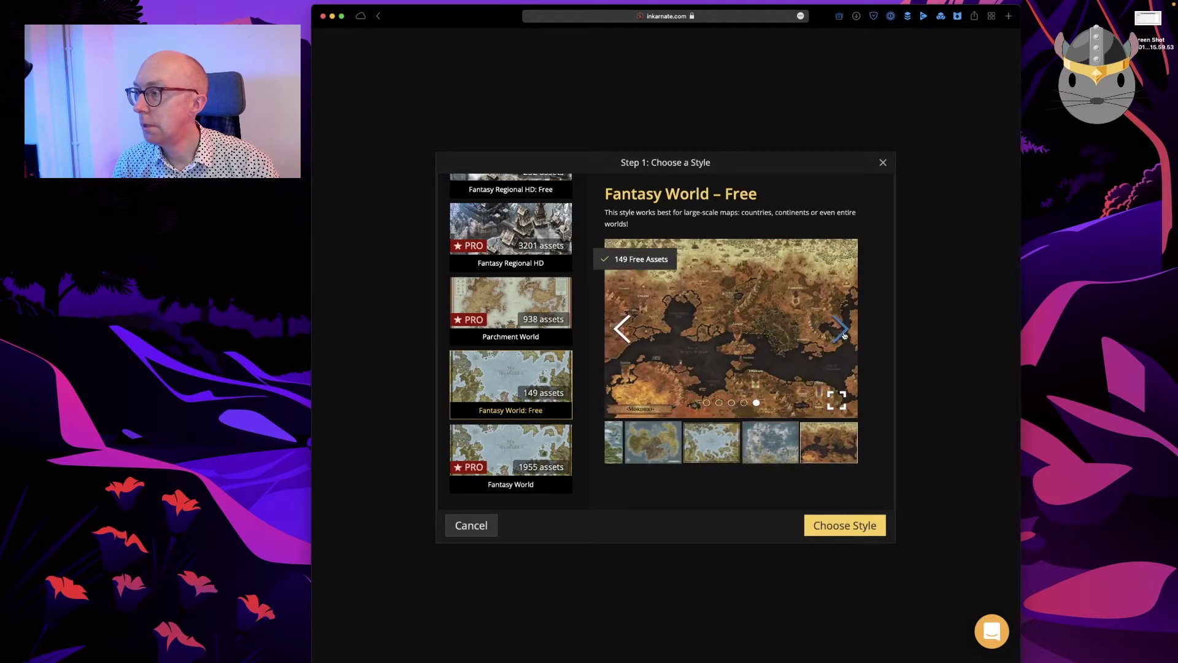
pyautogui.click(844, 335)
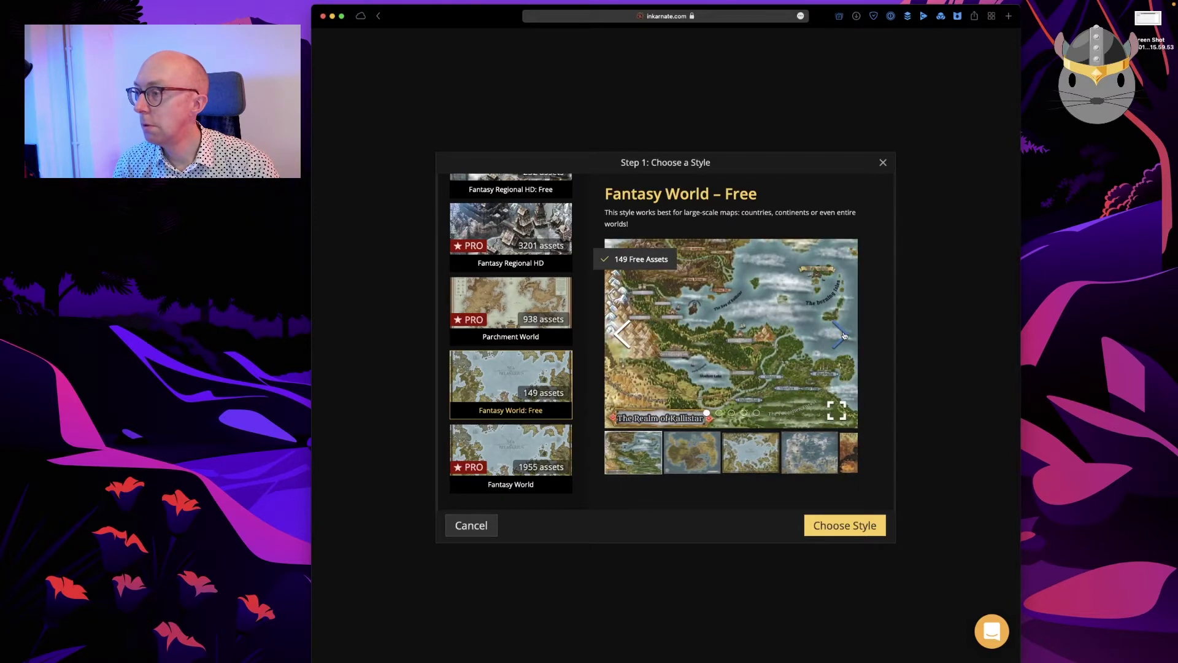
pyautogui.click(844, 335)
pyautogui.click(843, 532)
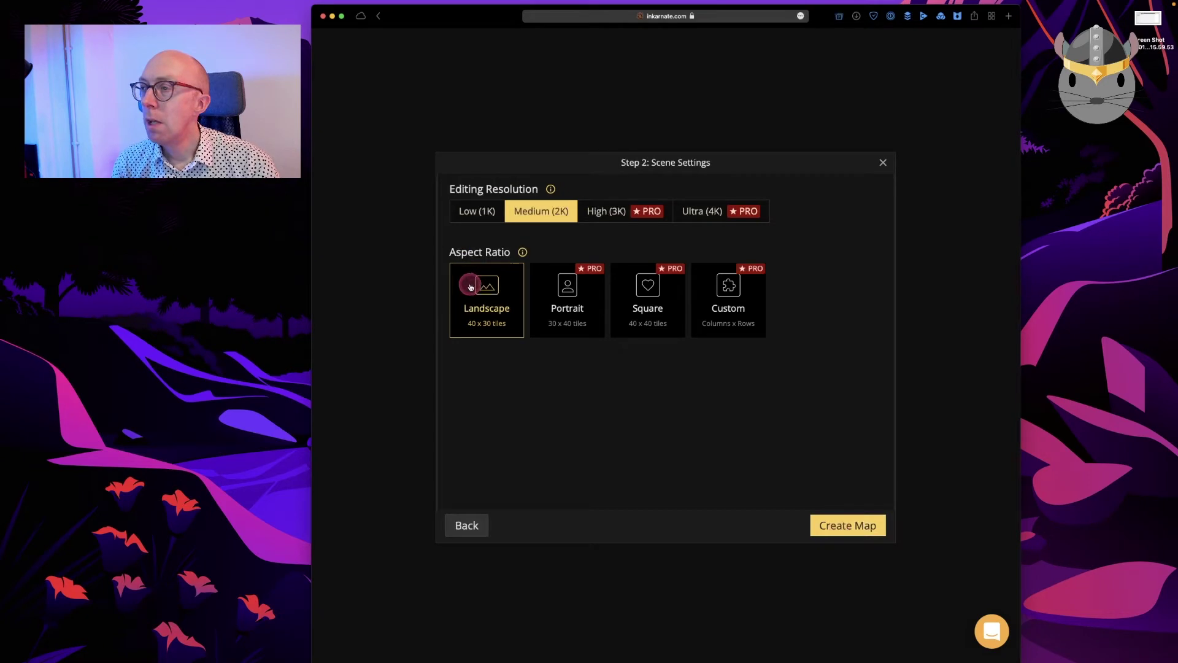
# Create the map with Medium (2K) editing resolution and the Landscape 40 x 30 tiles aspect ratio
pyautogui.click(494, 213)
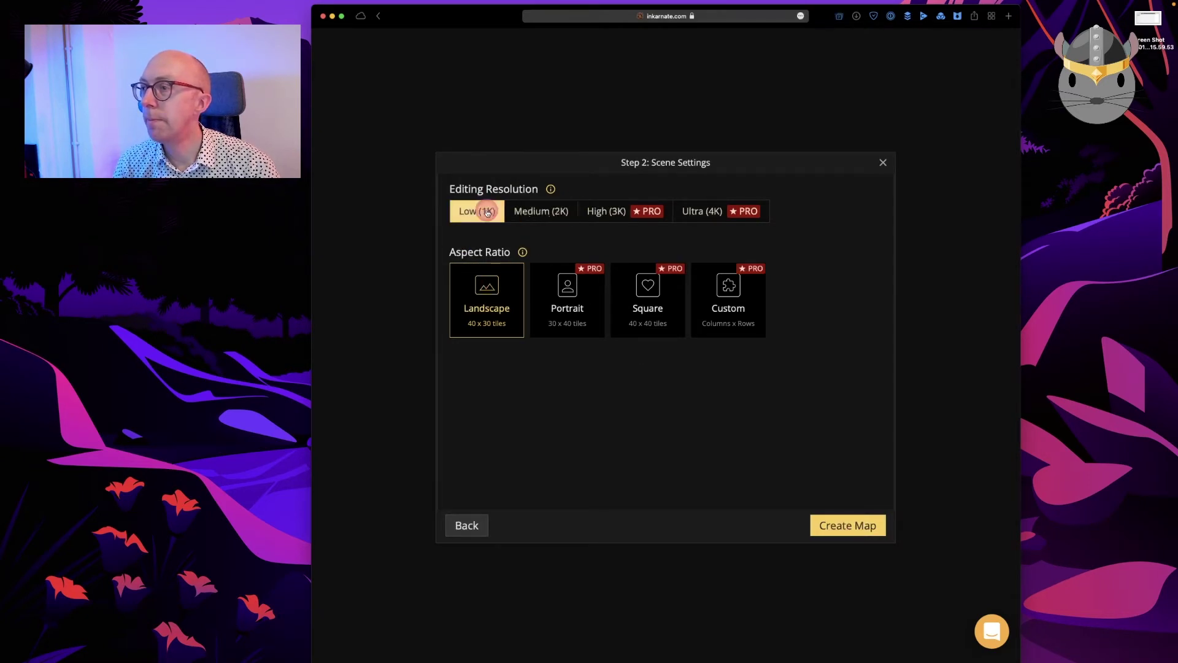
pyautogui.click(534, 213)
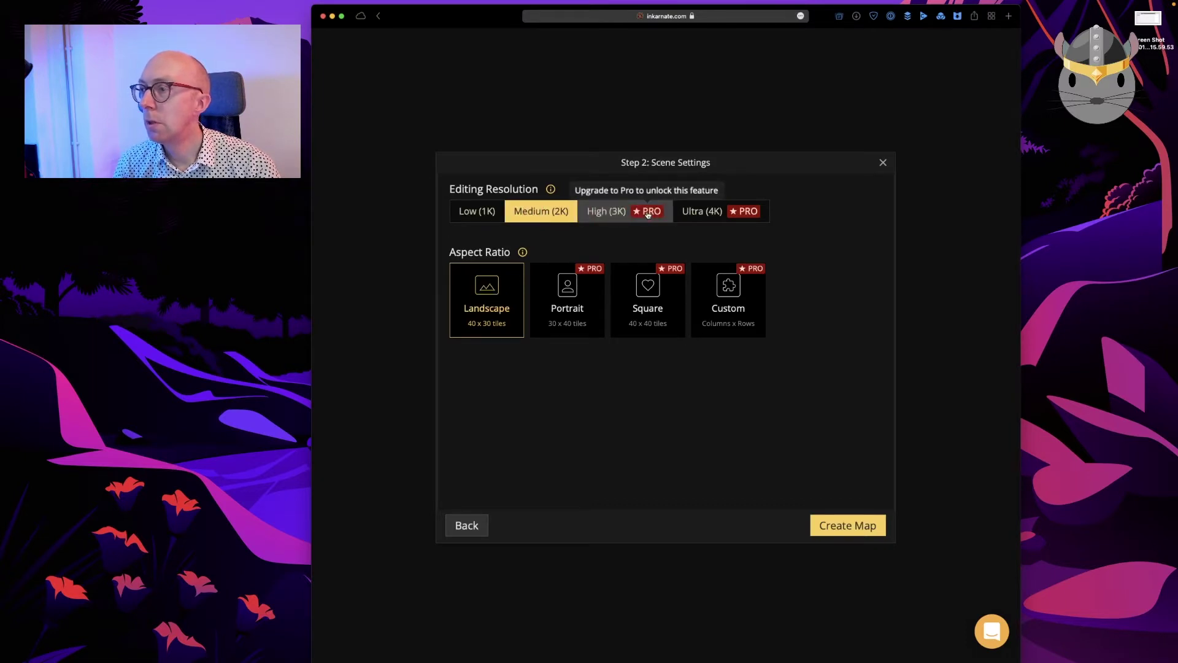
pyautogui.click(473, 309)
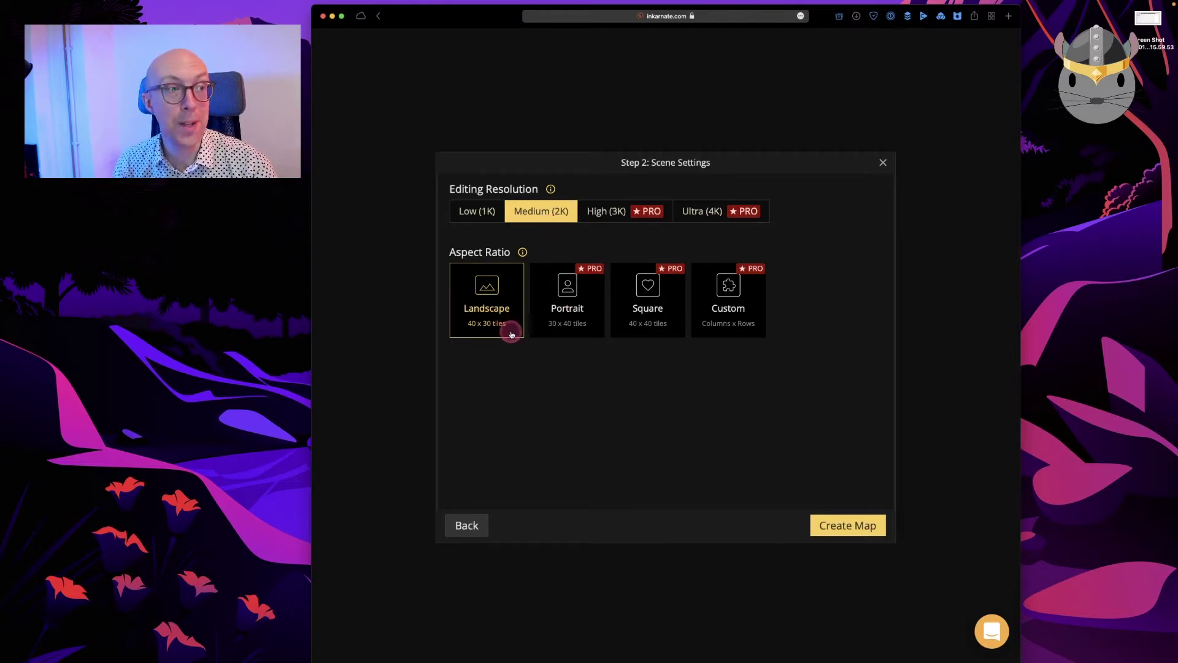
pyautogui.click(862, 531)
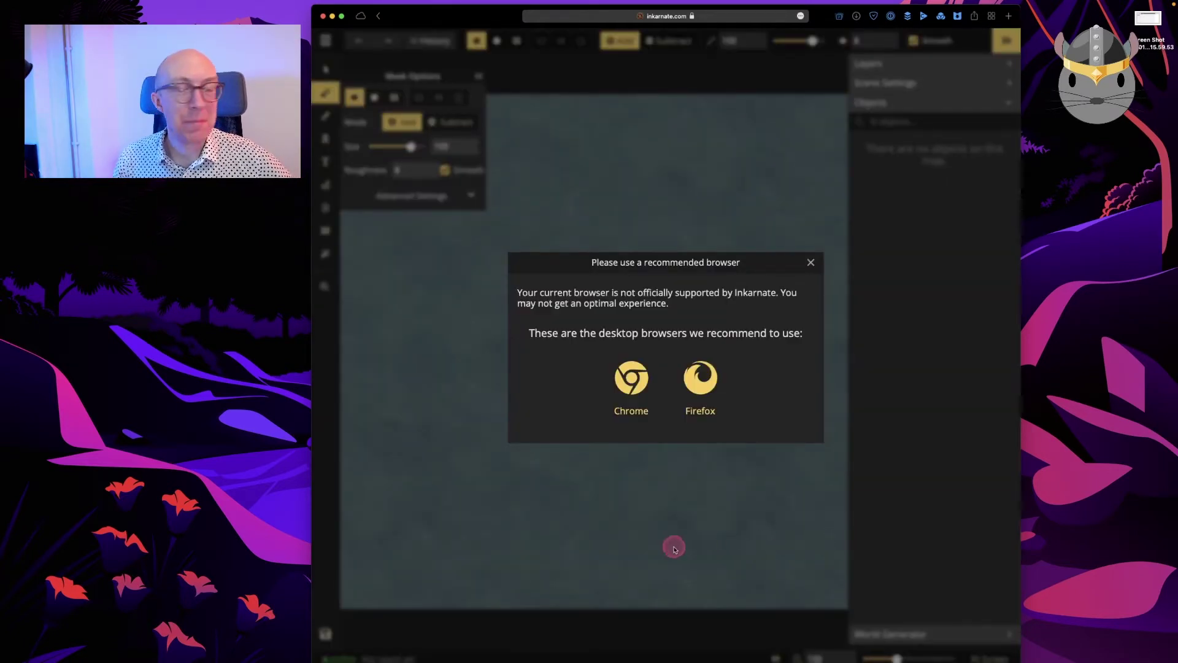
# Dismiss the recommended-browser notice and adjust the browser window so the whole map editor fits on screen
pyautogui.click(810, 262)
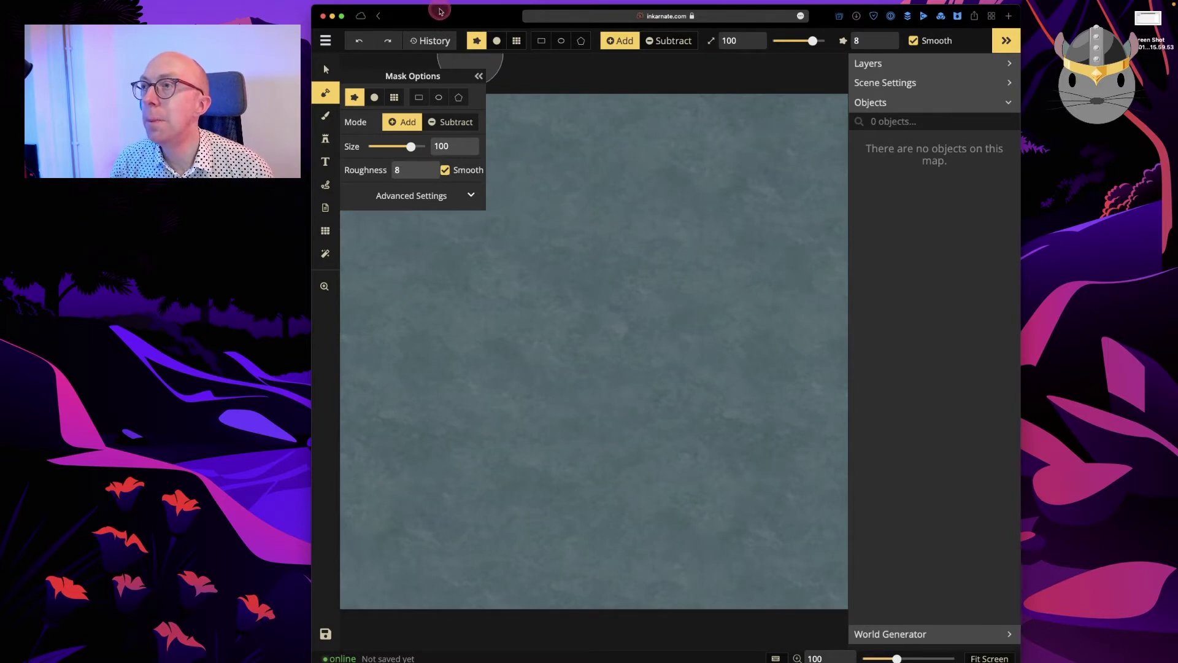
pyautogui.moveTo(440, 12); pyautogui.dragTo(443, 51)
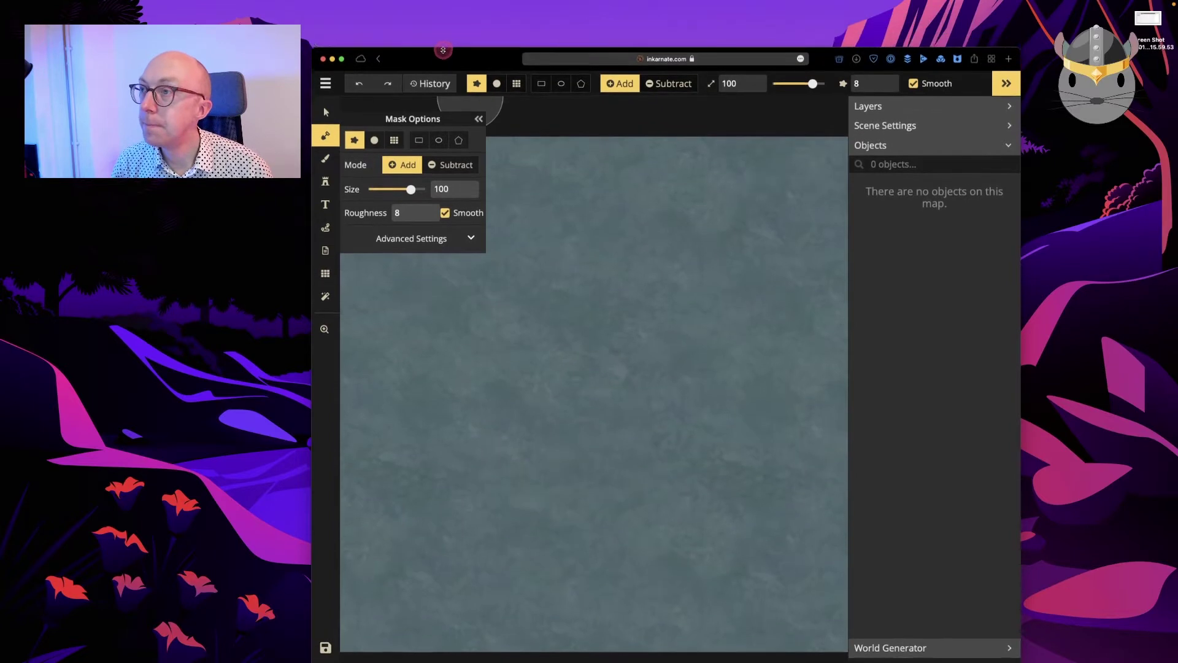
pyautogui.doubleClick(443, 51)
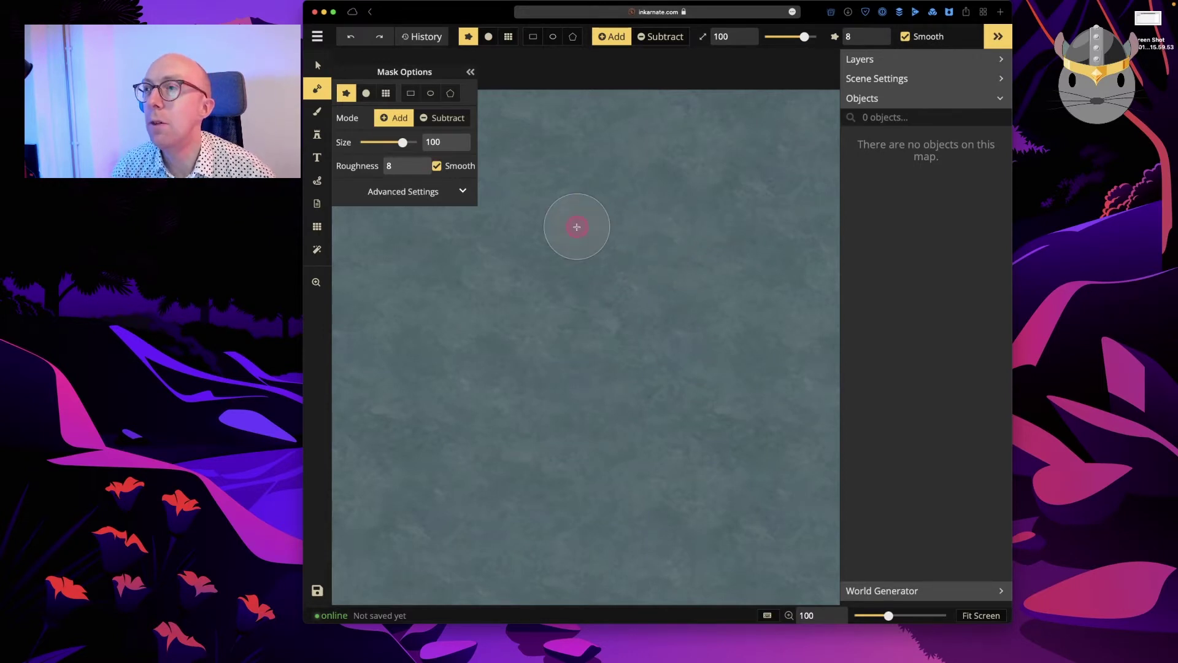
# Try the selection tool on the empty map and examine the Mask tool's shape, mode and size options
pyautogui.click(316, 67)
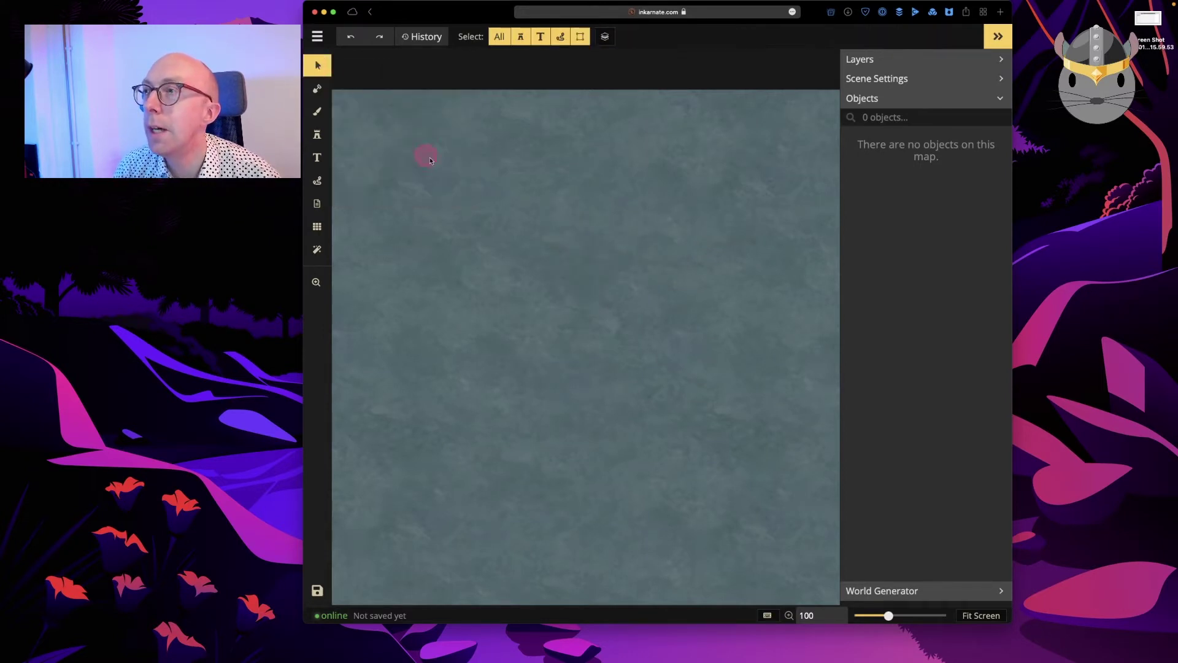
pyautogui.moveTo(429, 152); pyautogui.dragTo(489, 203)
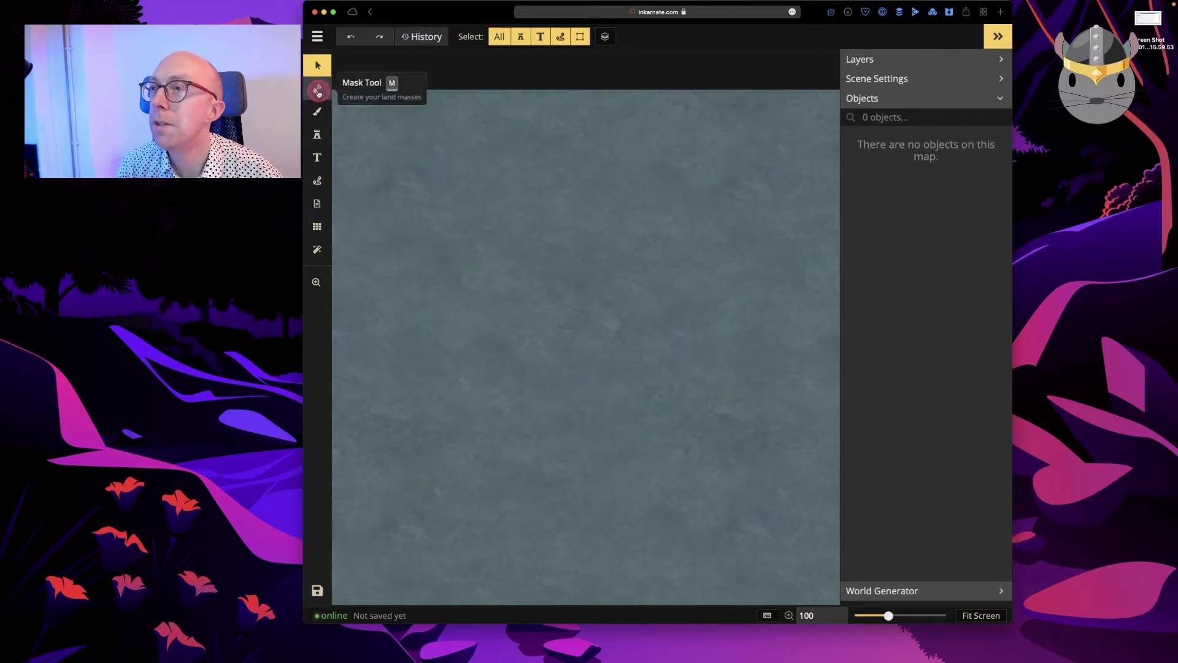
pyautogui.click(318, 91)
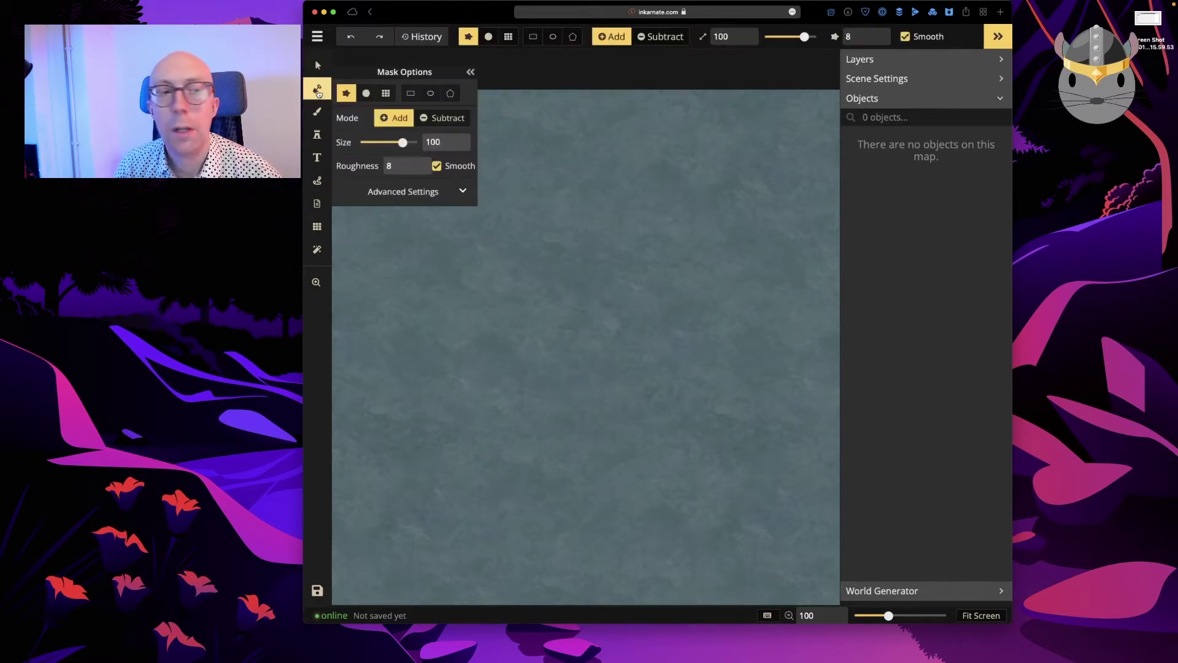
pyautogui.click(317, 102)
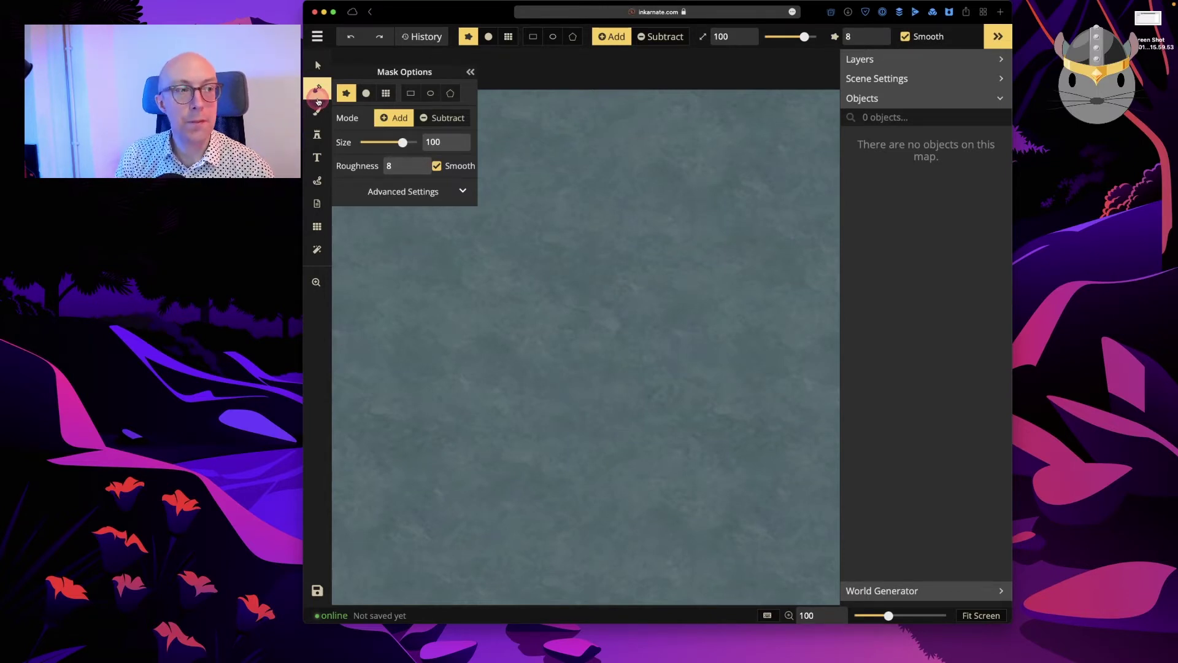
pyautogui.click(372, 94)
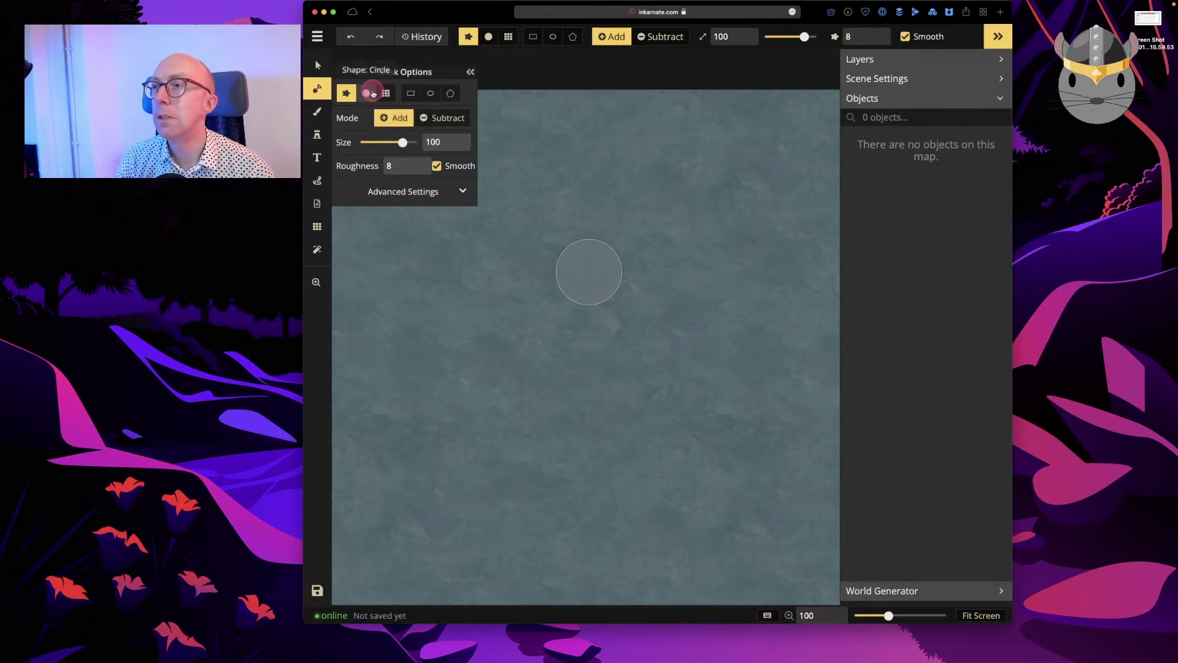
# Look through the Brush, Stamp, Text, Path and Notes tools, dismissing the Pro upgrade offer for paths
pyautogui.click(317, 113)
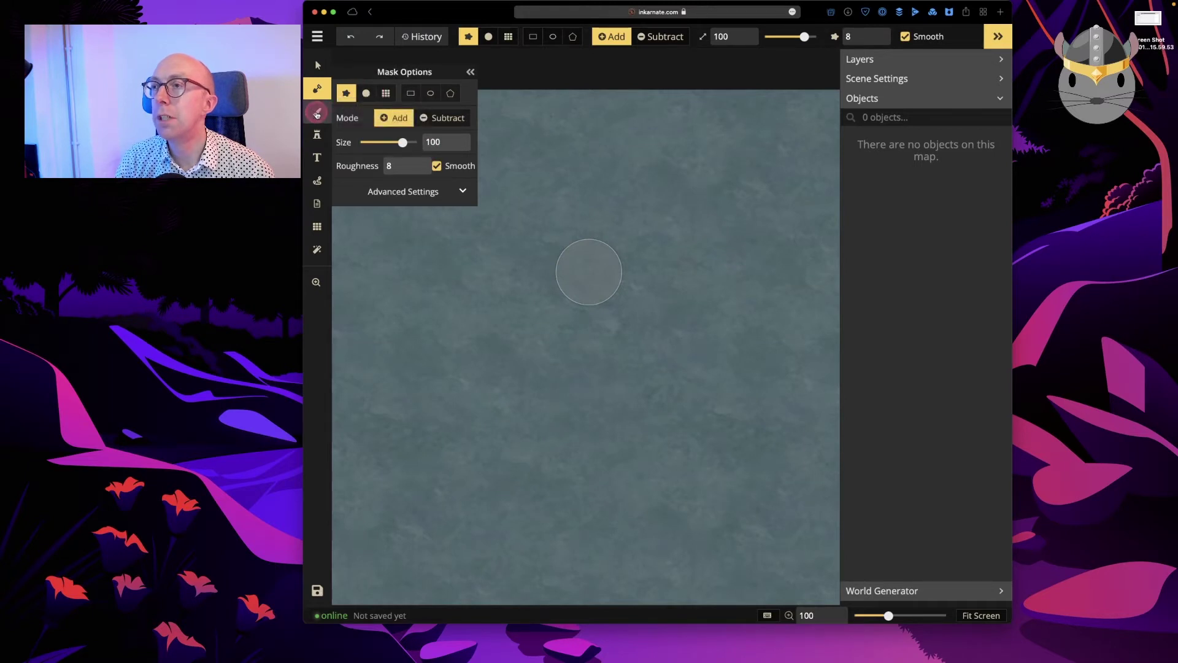
pyautogui.click(317, 136)
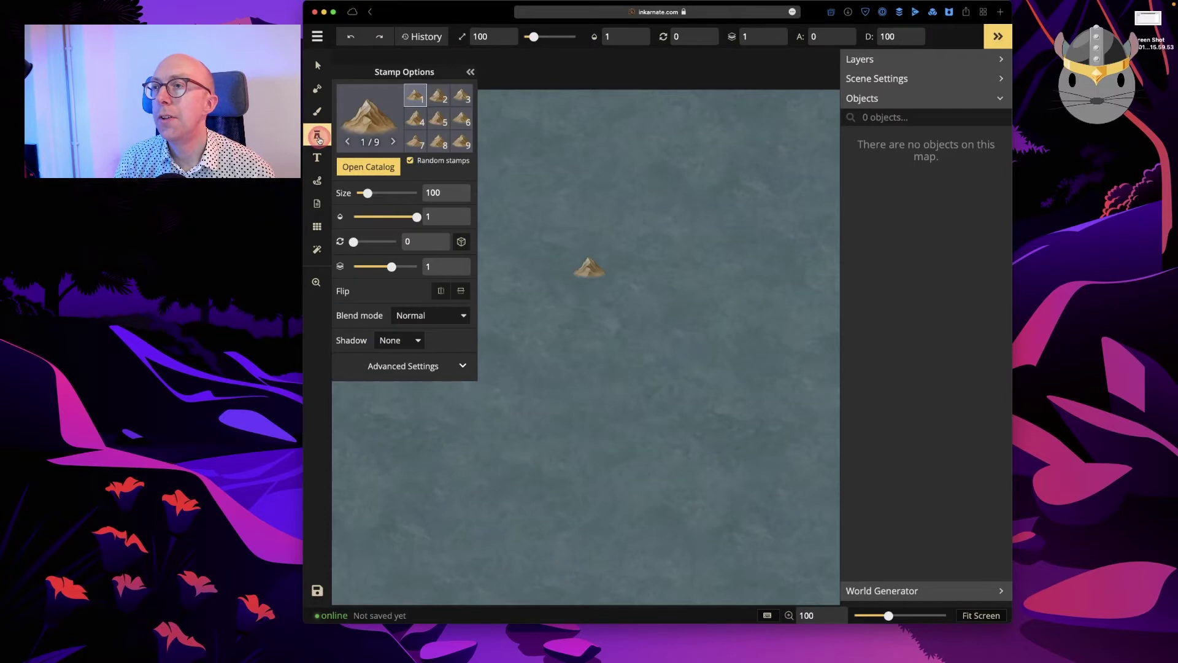
pyautogui.click(321, 156)
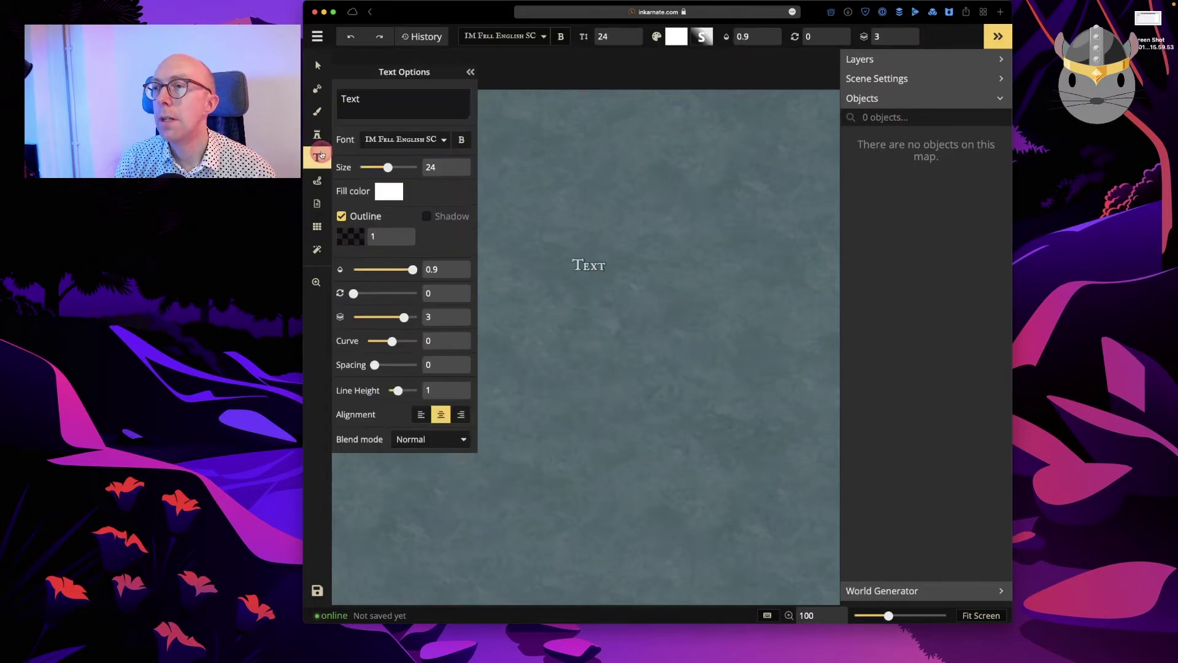
pyautogui.click(318, 186)
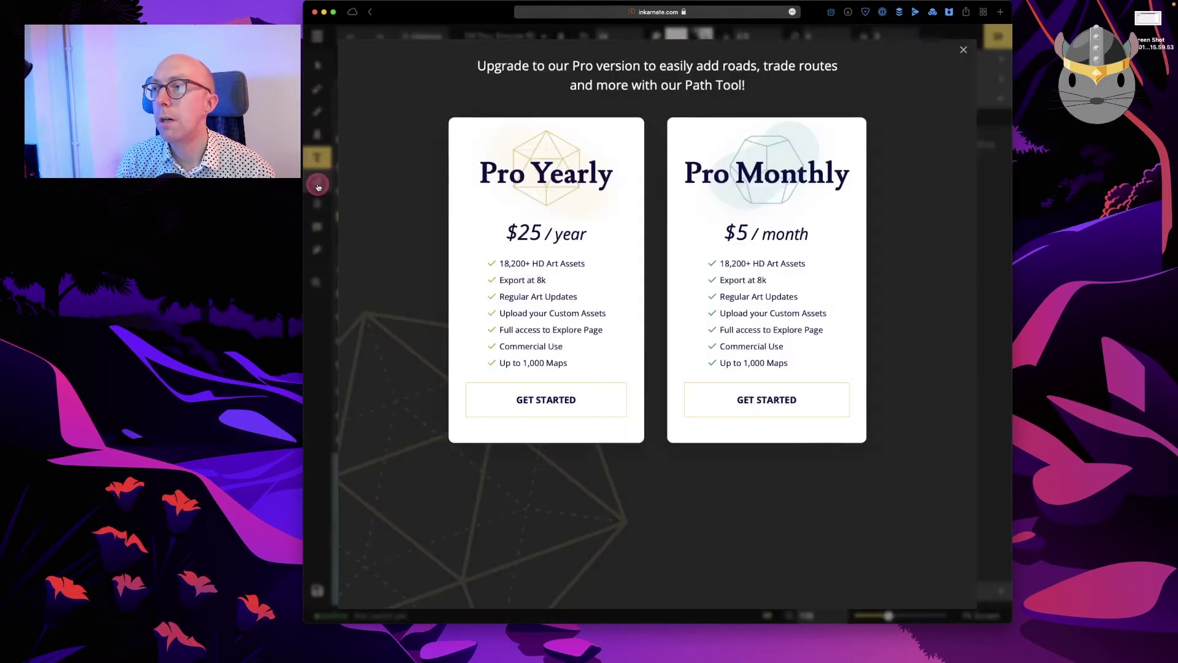
pyautogui.click(963, 50)
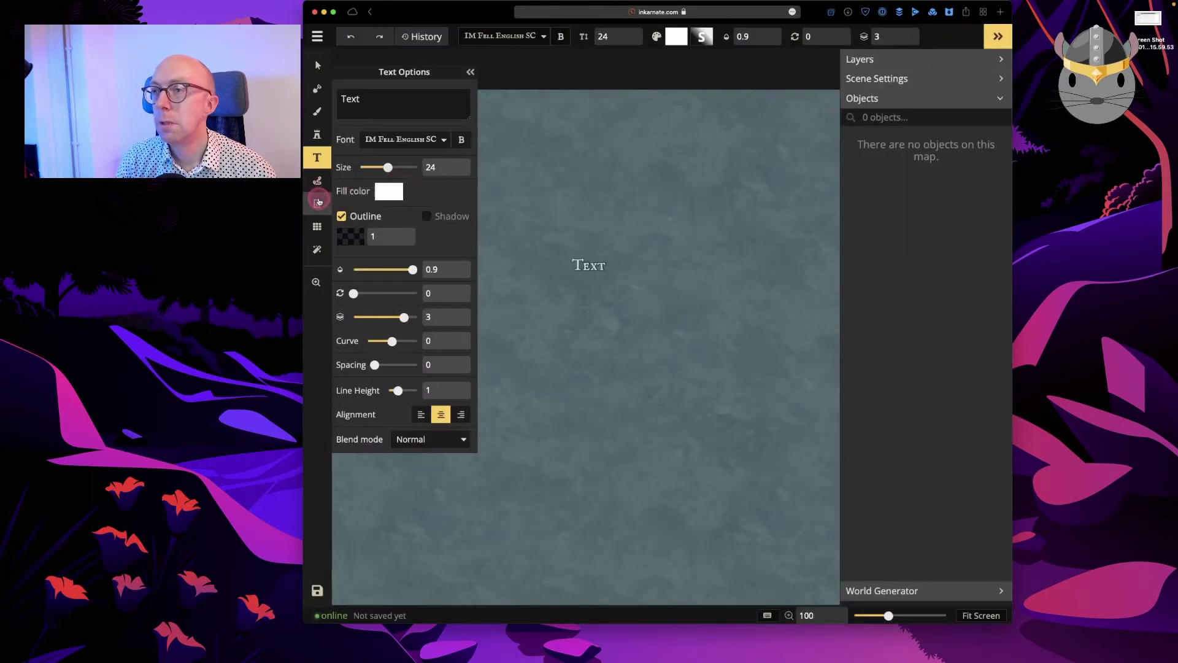
pyautogui.click(319, 202)
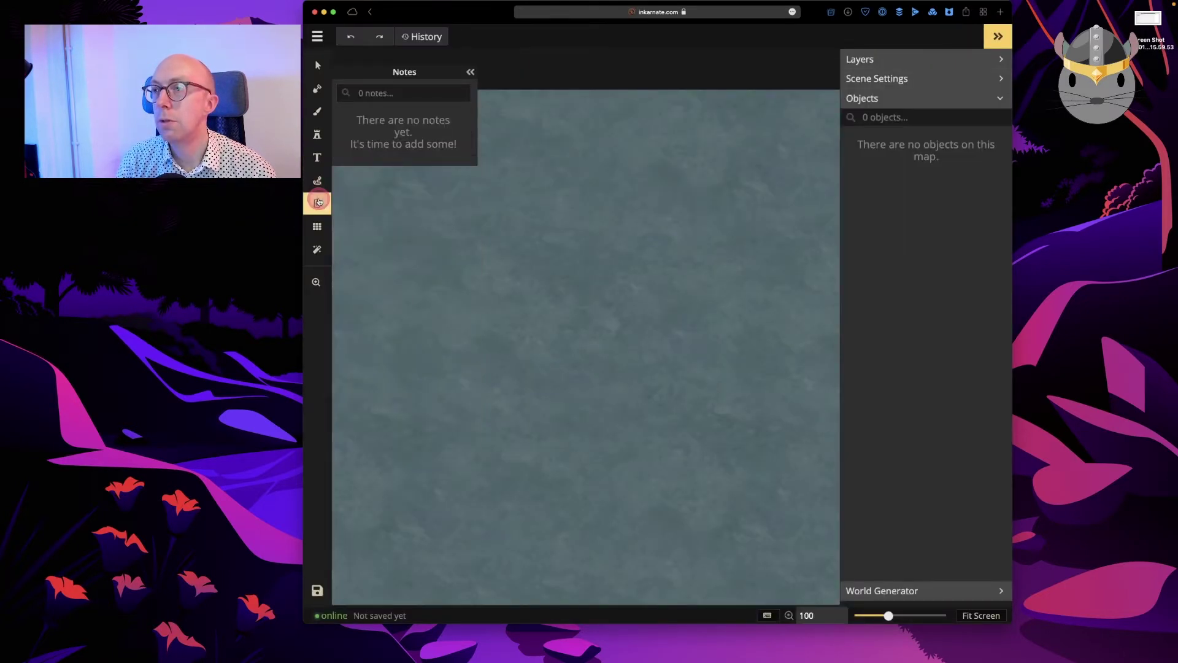
# Turn on the map grid, look over its shape, size and colour options, and view the Filter tool's options
pyautogui.click(317, 227)
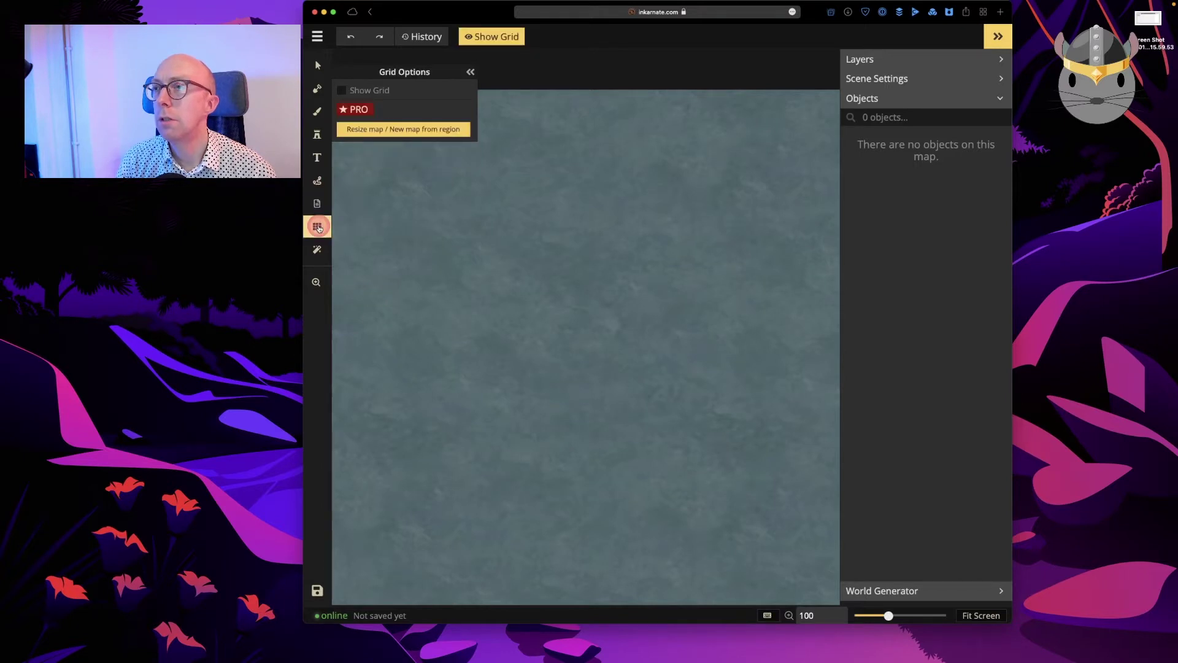
pyautogui.click(343, 91)
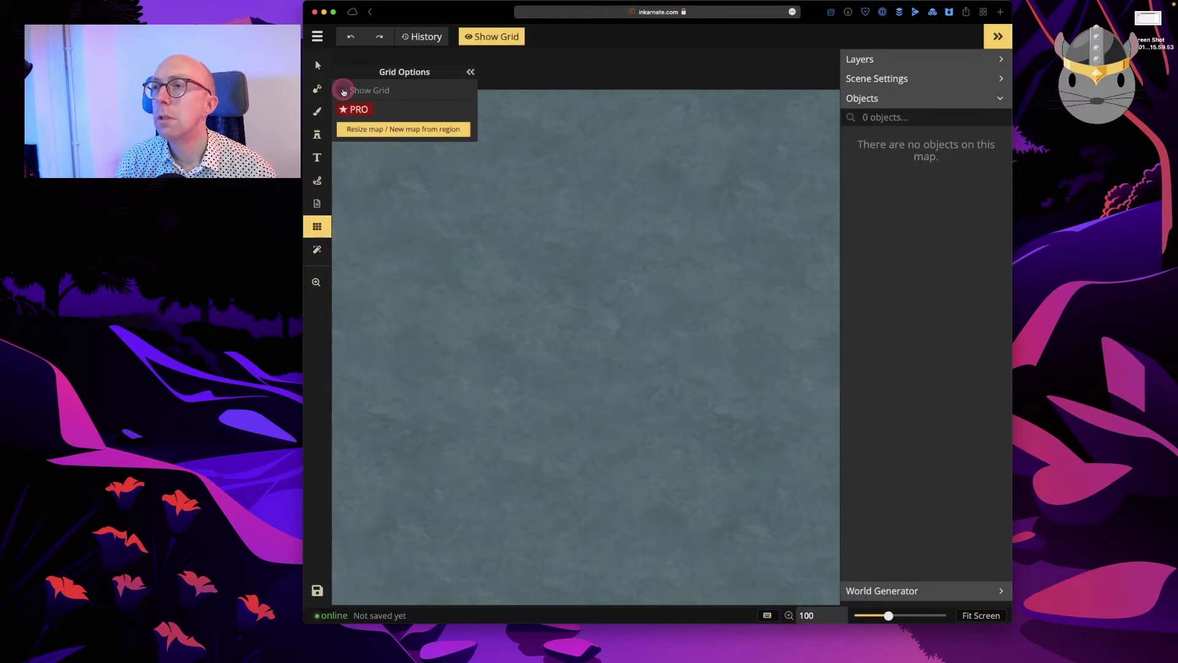
pyautogui.click(387, 218)
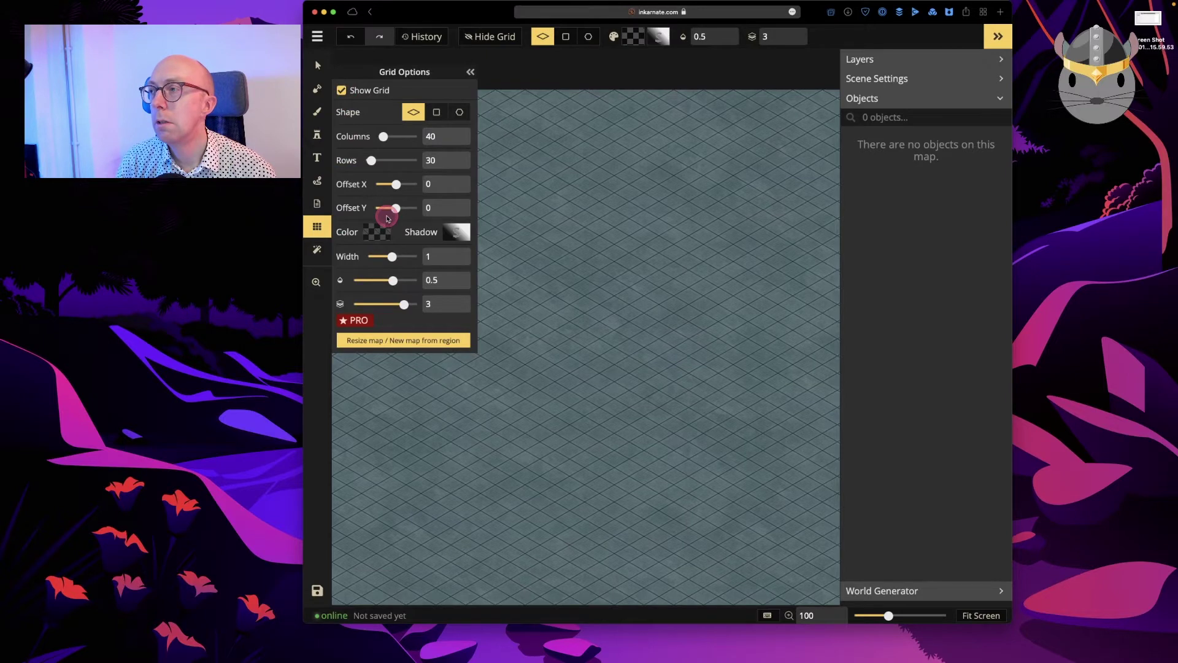
pyautogui.click(359, 230)
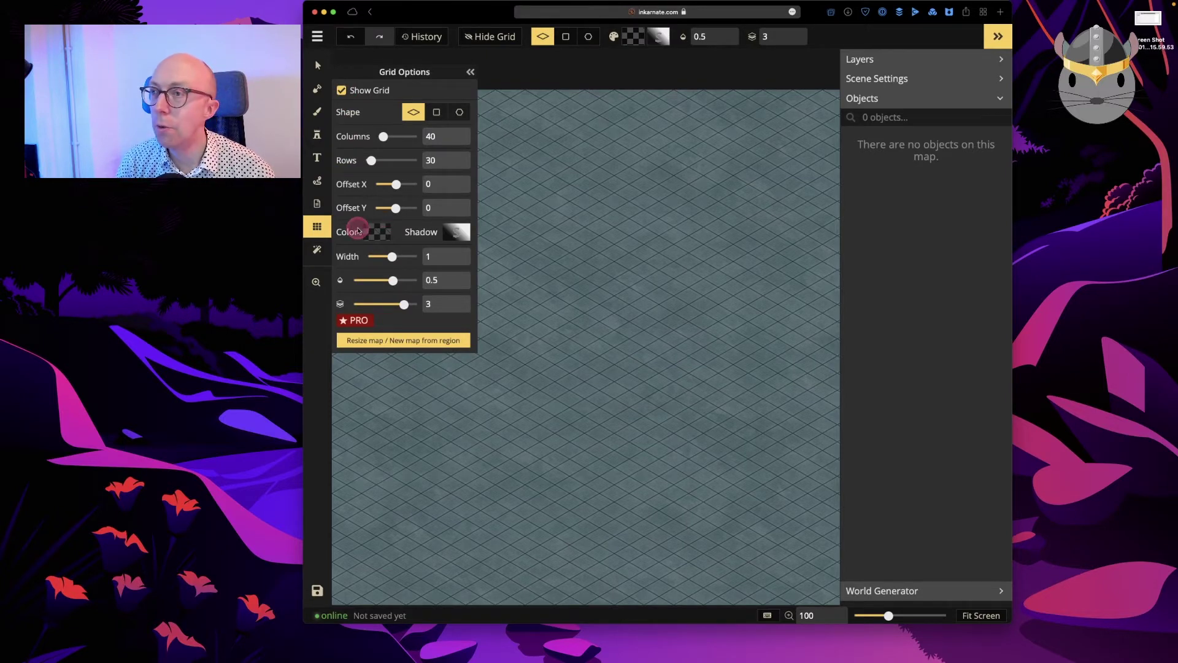
pyautogui.click(315, 250)
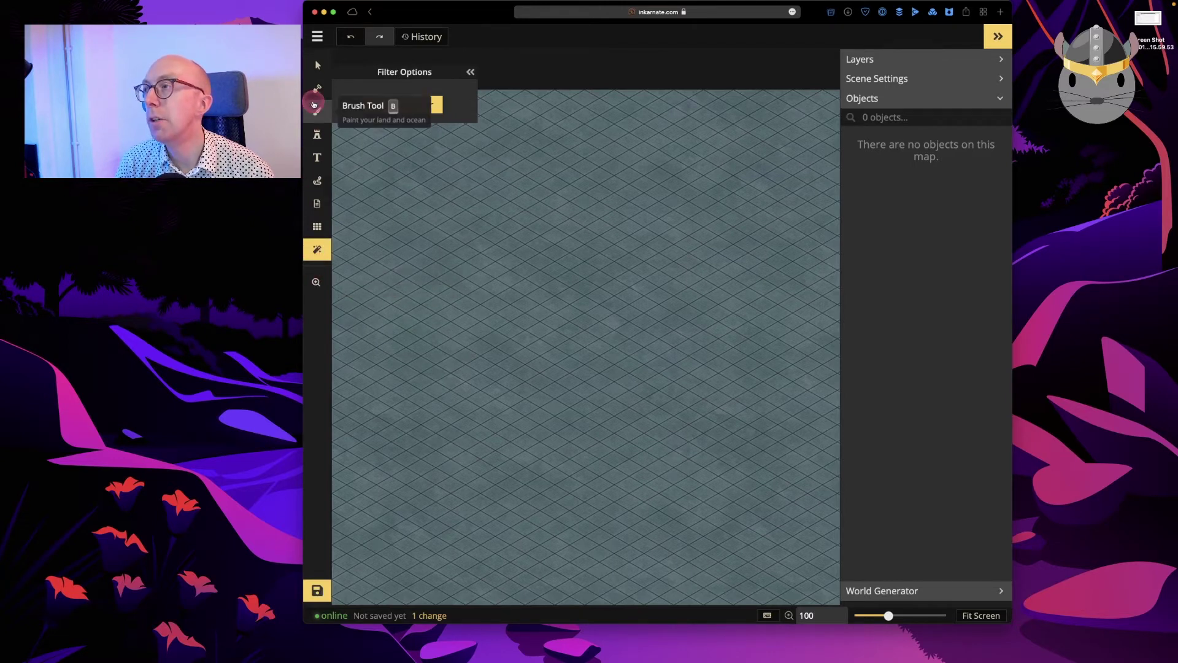
# Expand the Layers and Scene Settings sections to examine them, and collapse the Objects section
pyautogui.click(1001, 60)
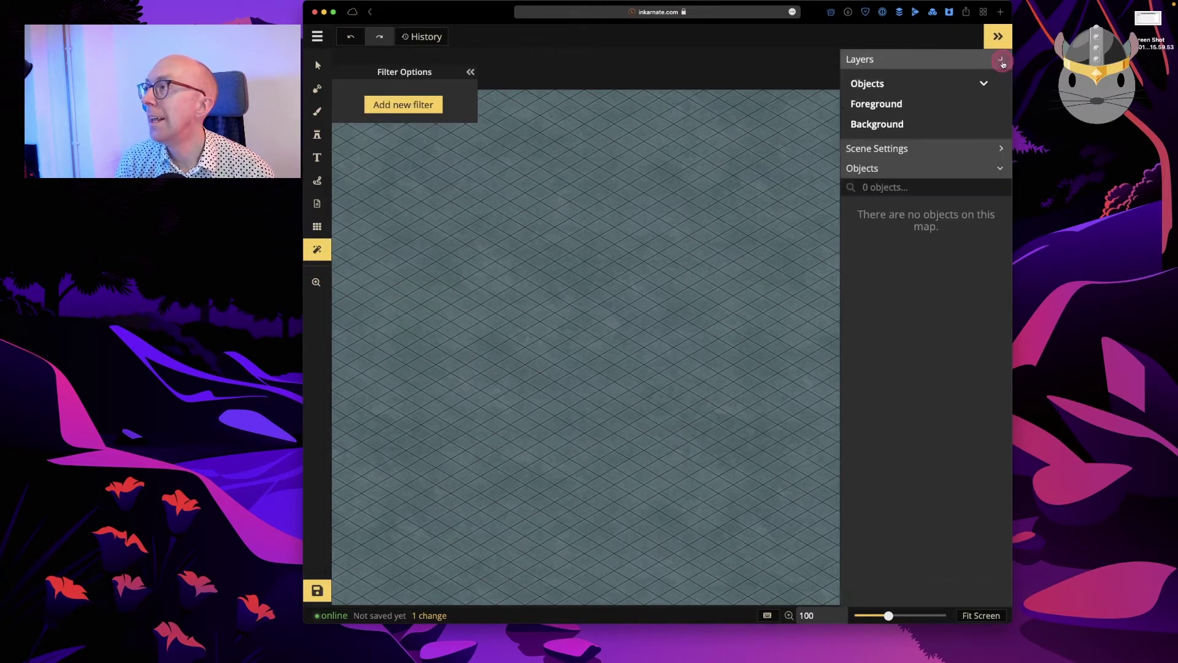
pyautogui.click(967, 149)
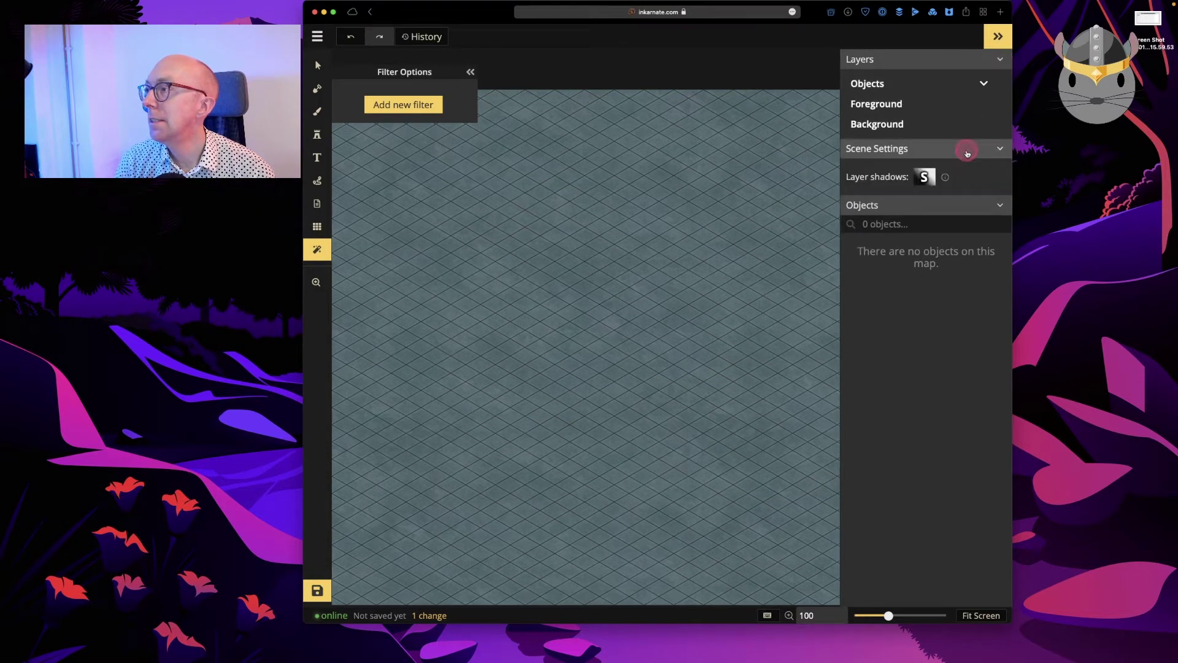
pyautogui.click(977, 206)
pyautogui.click(977, 207)
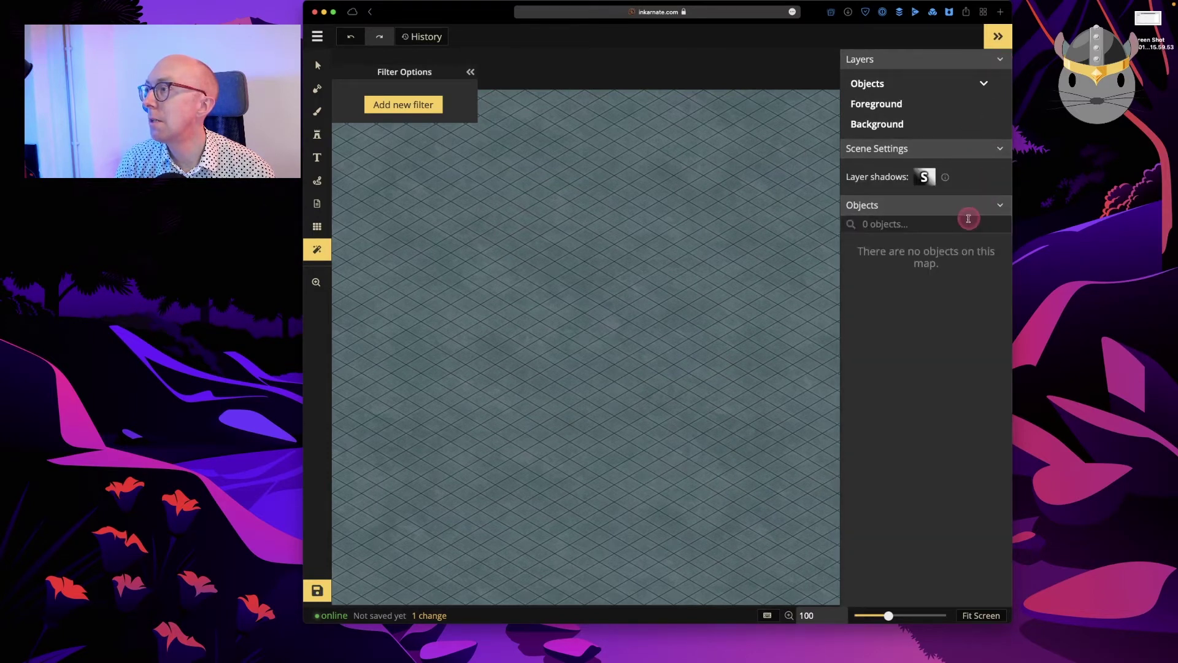
pyautogui.click(975, 210)
pyautogui.click(975, 210)
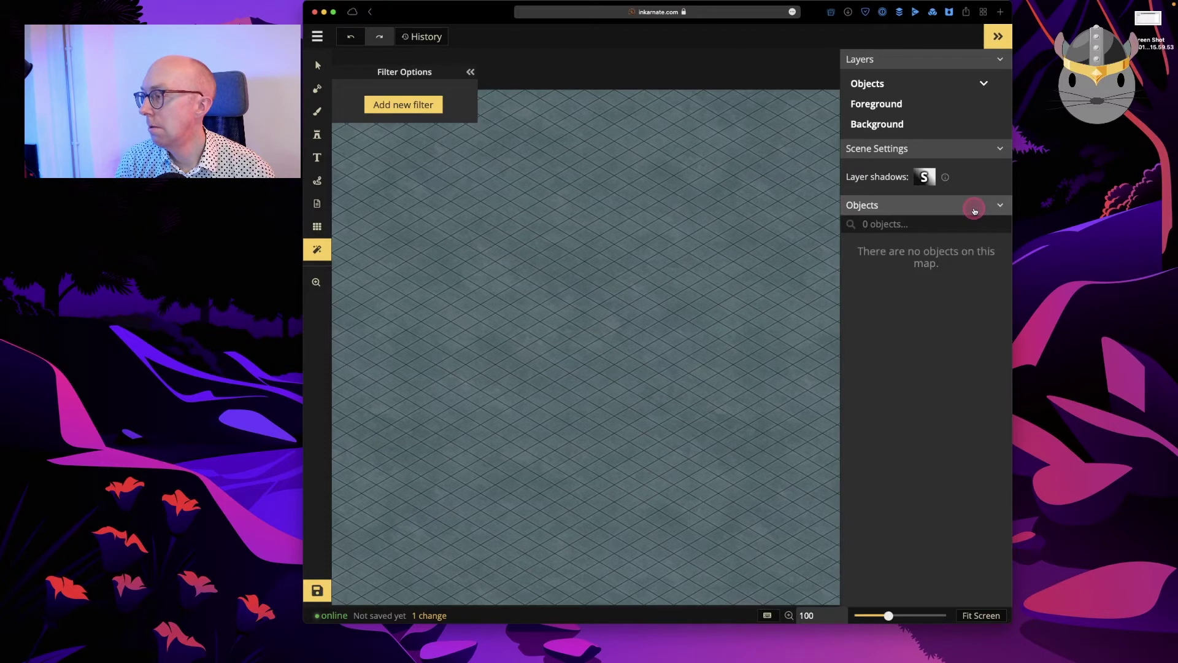
pyautogui.click(975, 210)
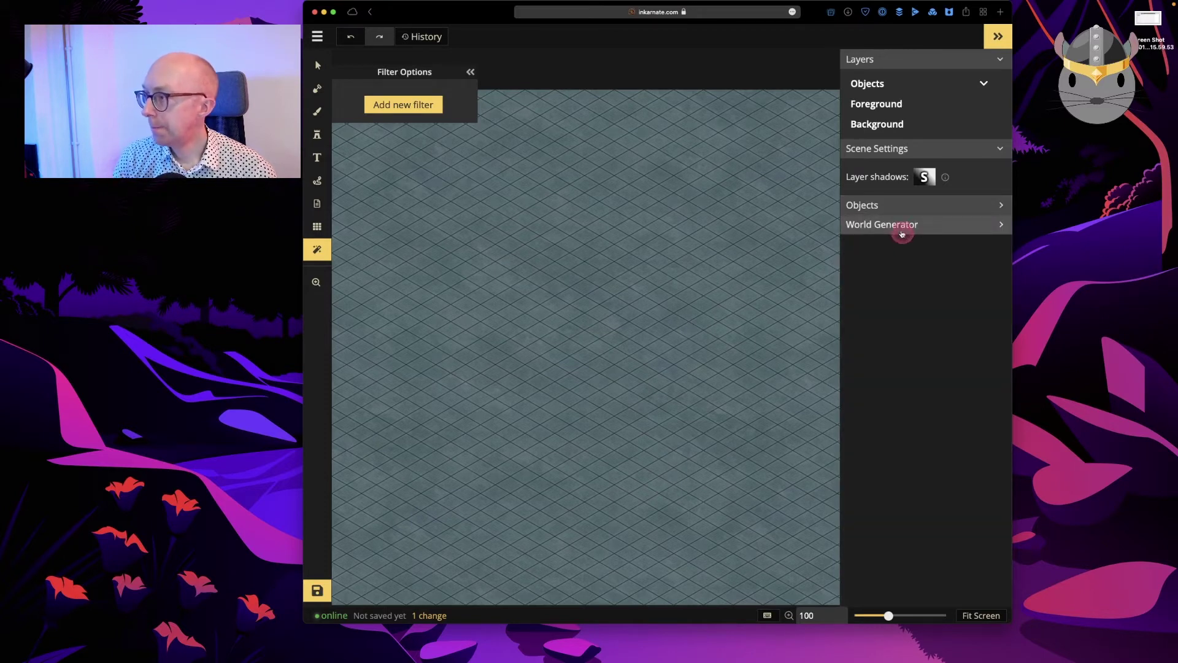
# Generate a new world with the World Generator at 78% ocean
pyautogui.click(900, 228)
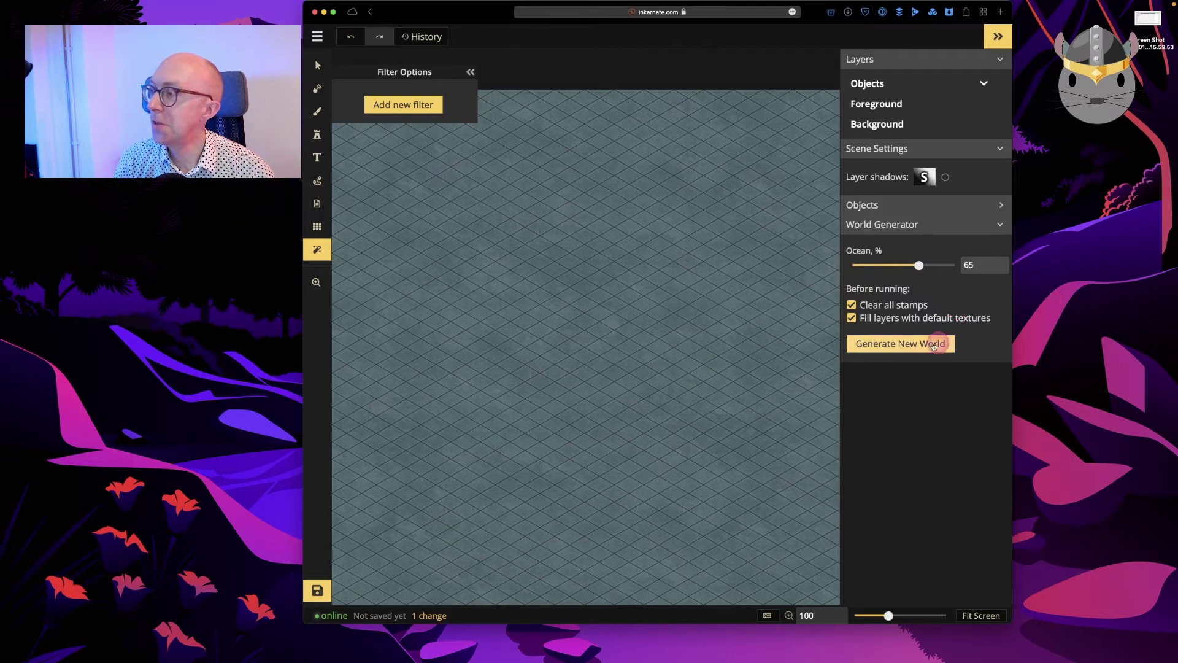
pyautogui.click(918, 265)
pyautogui.moveTo(919, 265); pyautogui.dragTo(934, 266)
pyautogui.click(927, 344)
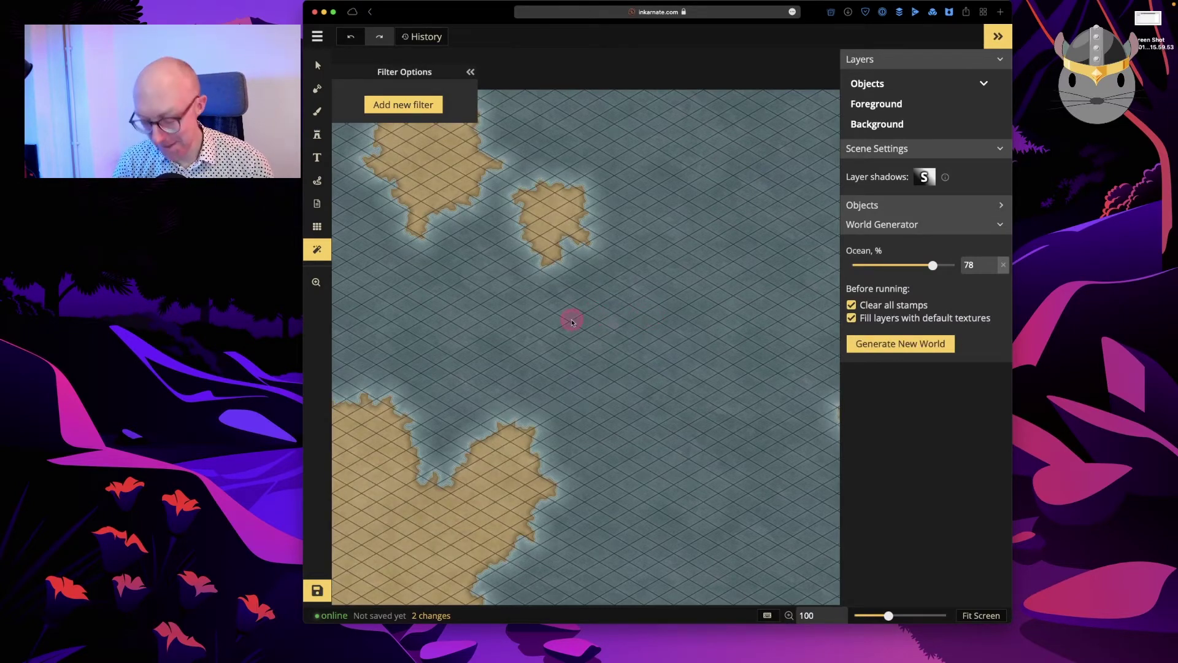
# Regenerate the world with the ocean share set to 57%
pyautogui.hscroll(3, 524, 324)
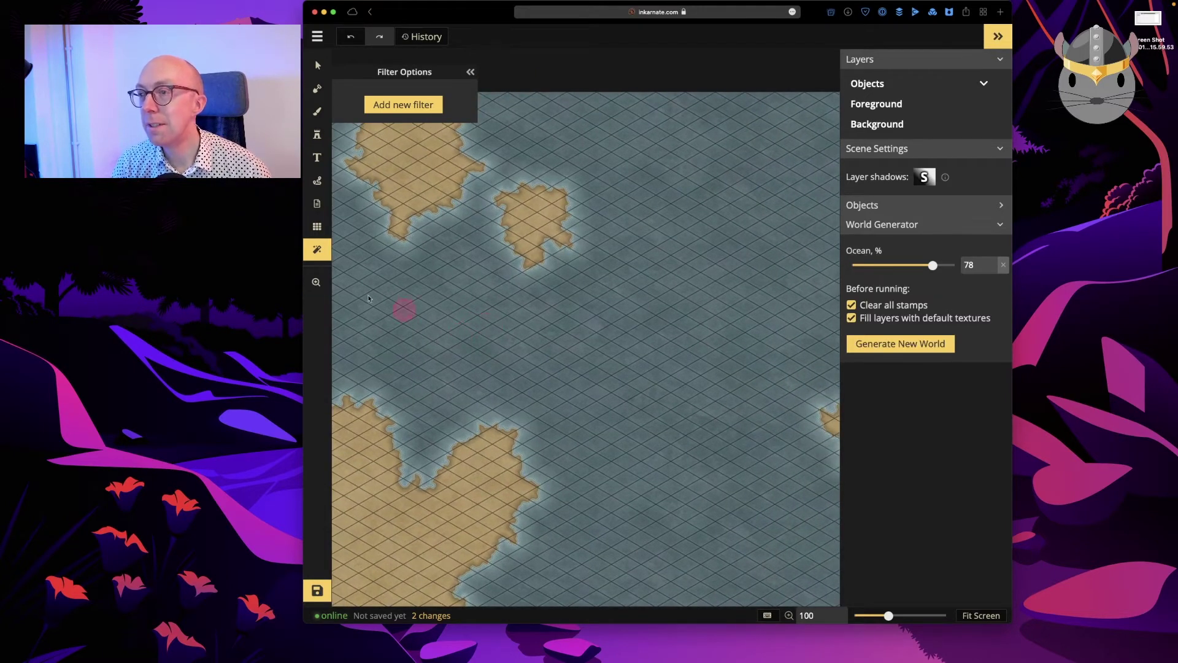
pyautogui.press('v')
pyautogui.moveTo(450, 247); pyautogui.dragTo(489, 244)
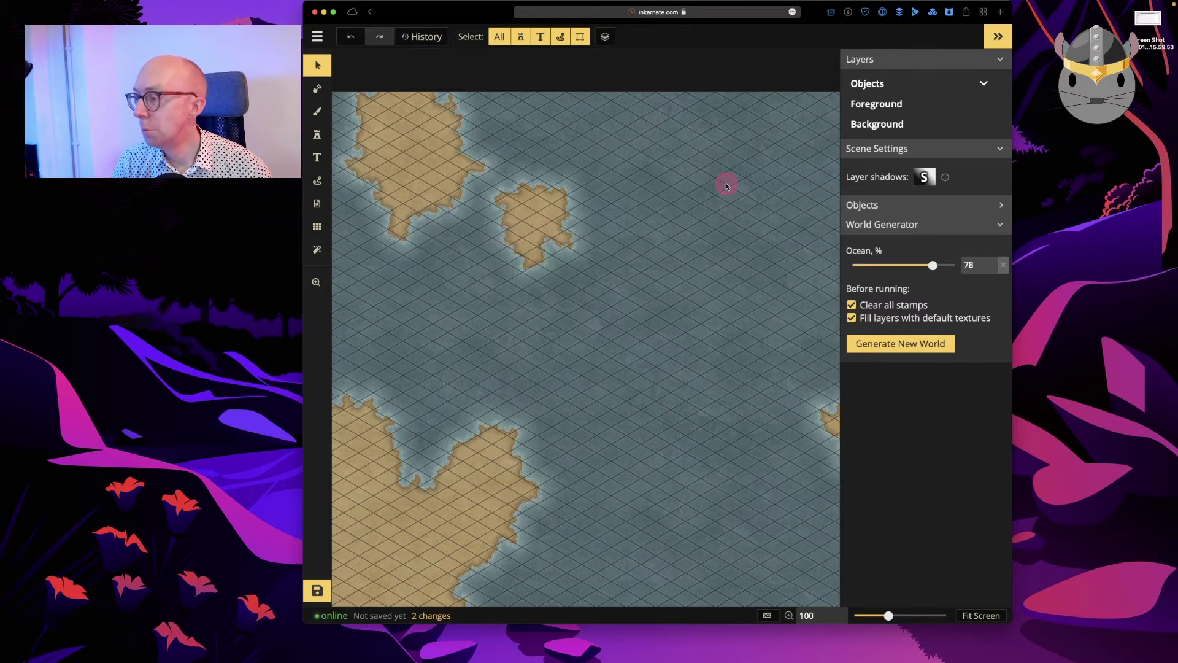
pyautogui.scroll(-2, 712, 191)
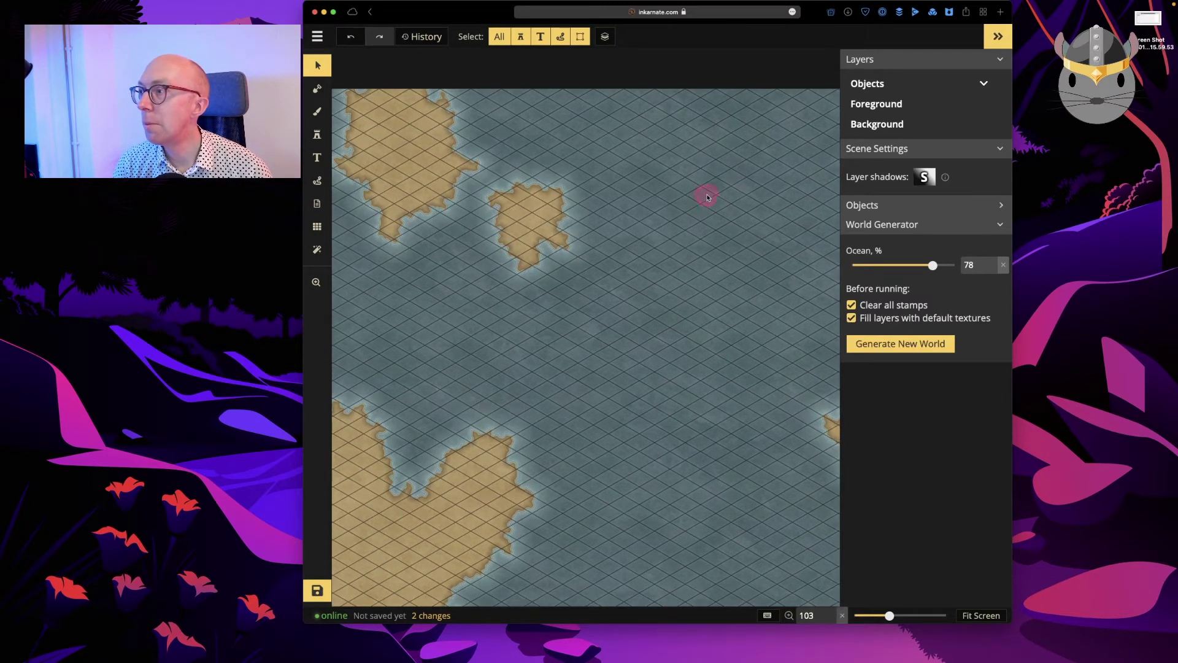
pyautogui.scroll(-2, 708, 200)
pyautogui.scroll(-2, 708, 201)
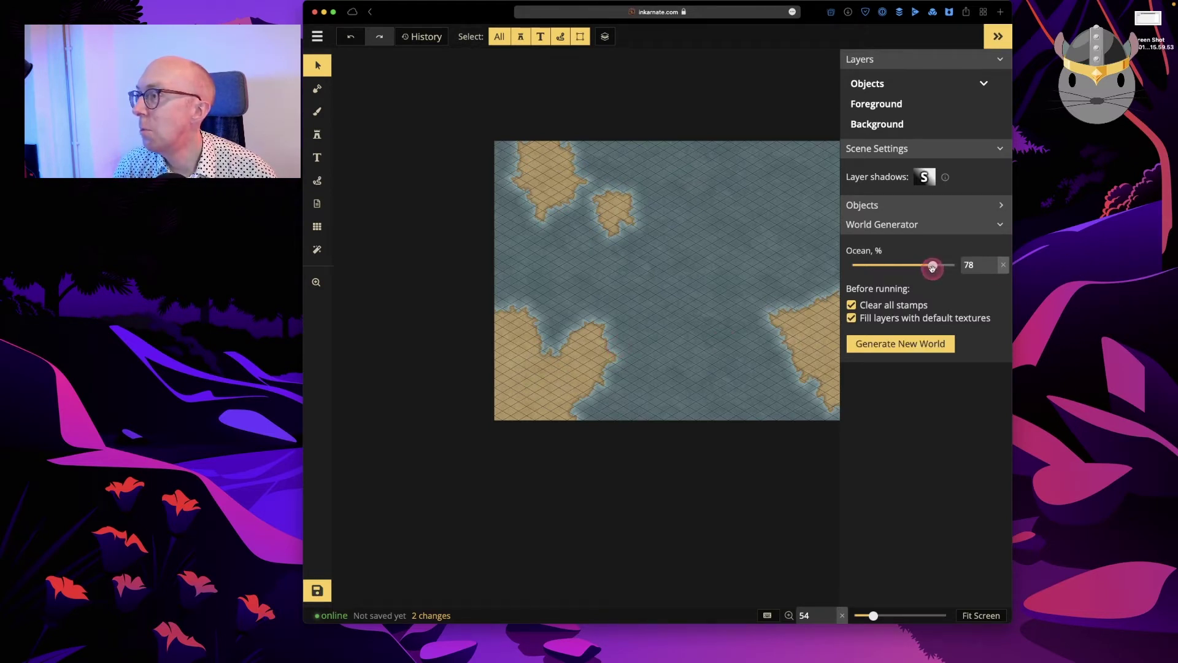
pyautogui.moveTo(932, 269); pyautogui.dragTo(911, 276)
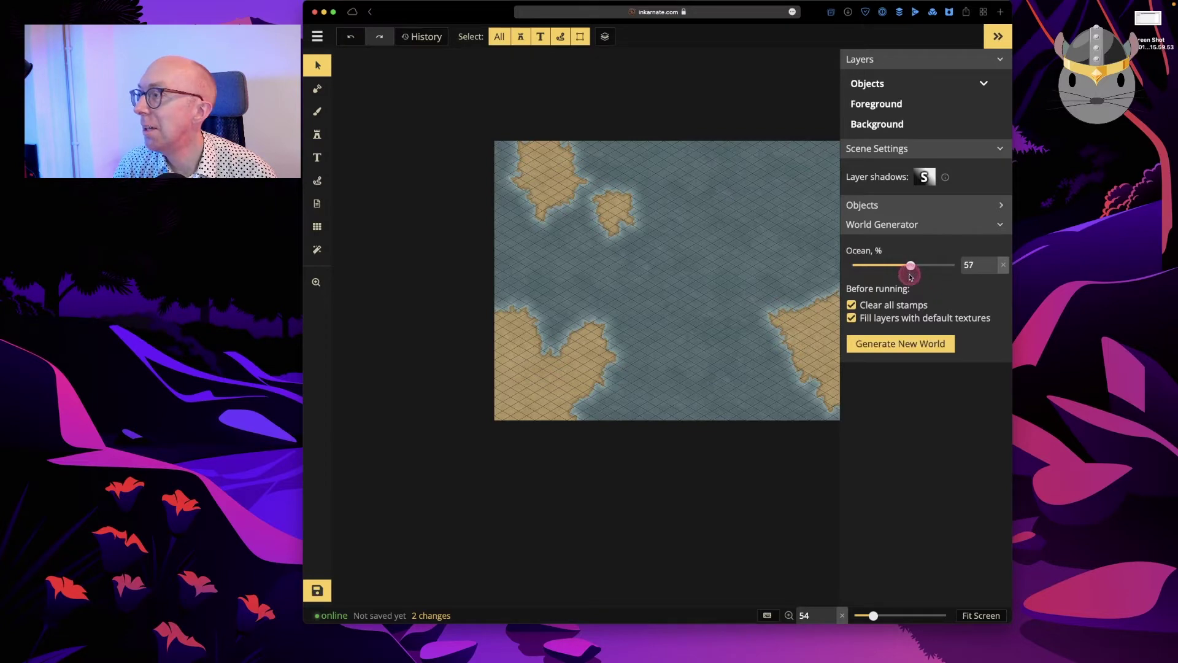
pyautogui.click(904, 344)
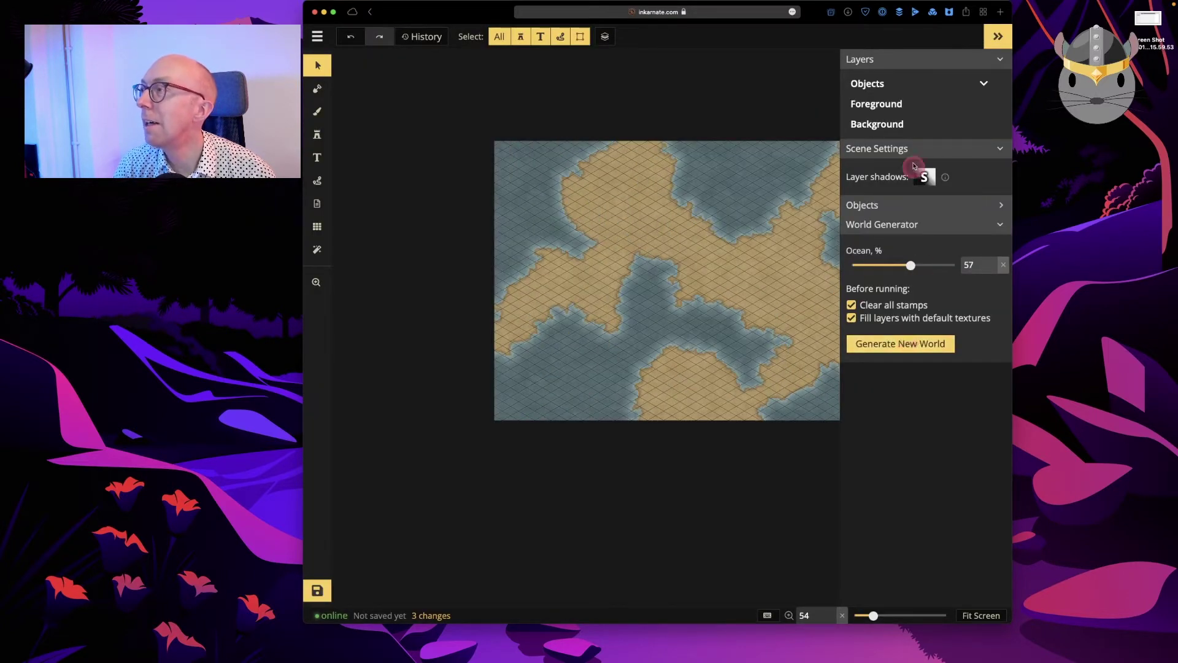
# Revisit the filter options and the selection tool's object types, try an area selection on the map, and check the side sections
pyautogui.click(318, 251)
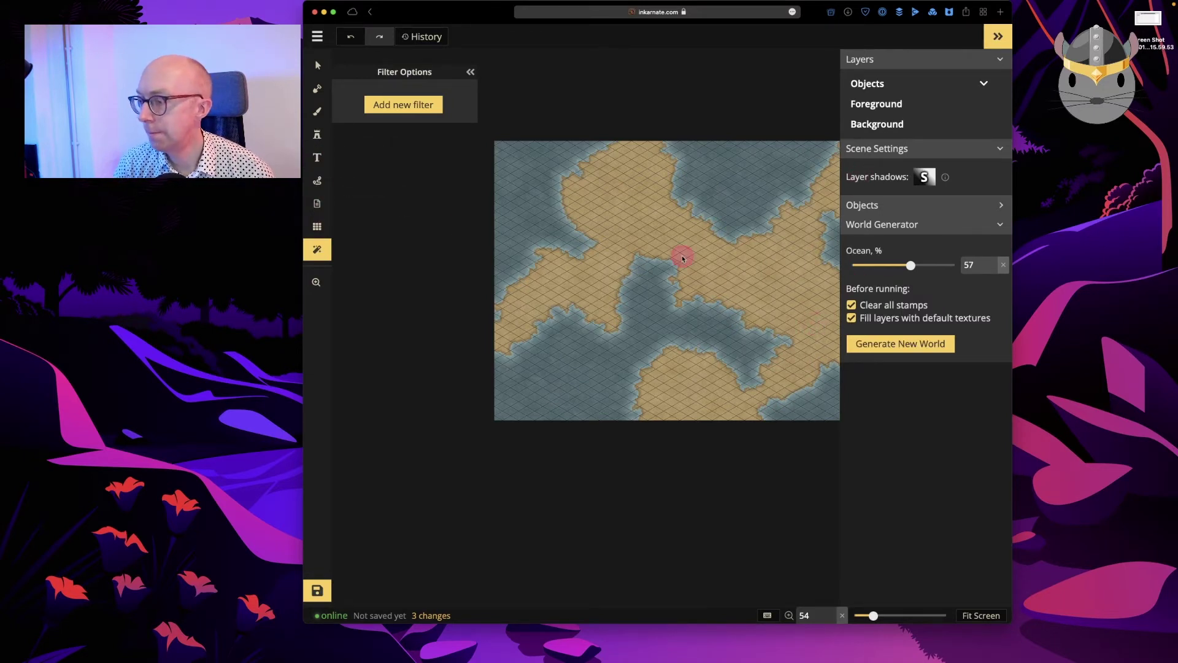
pyautogui.click(579, 182)
pyautogui.click(317, 65)
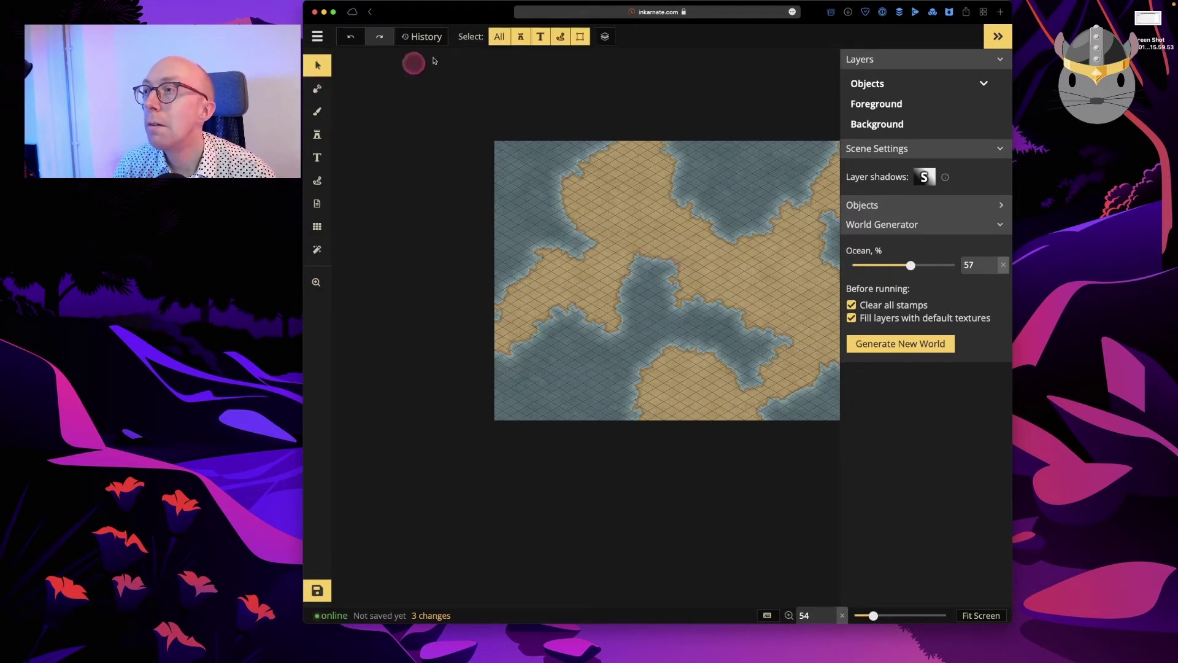
pyautogui.click(500, 40)
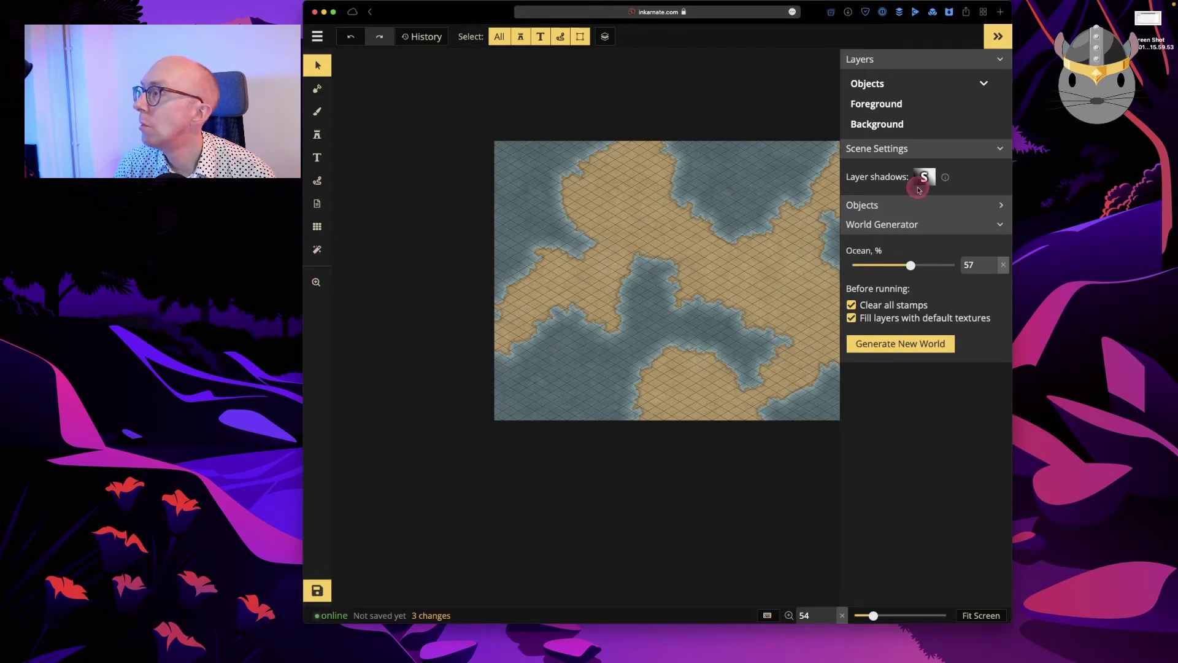
pyautogui.click(914, 207)
pyautogui.click(913, 207)
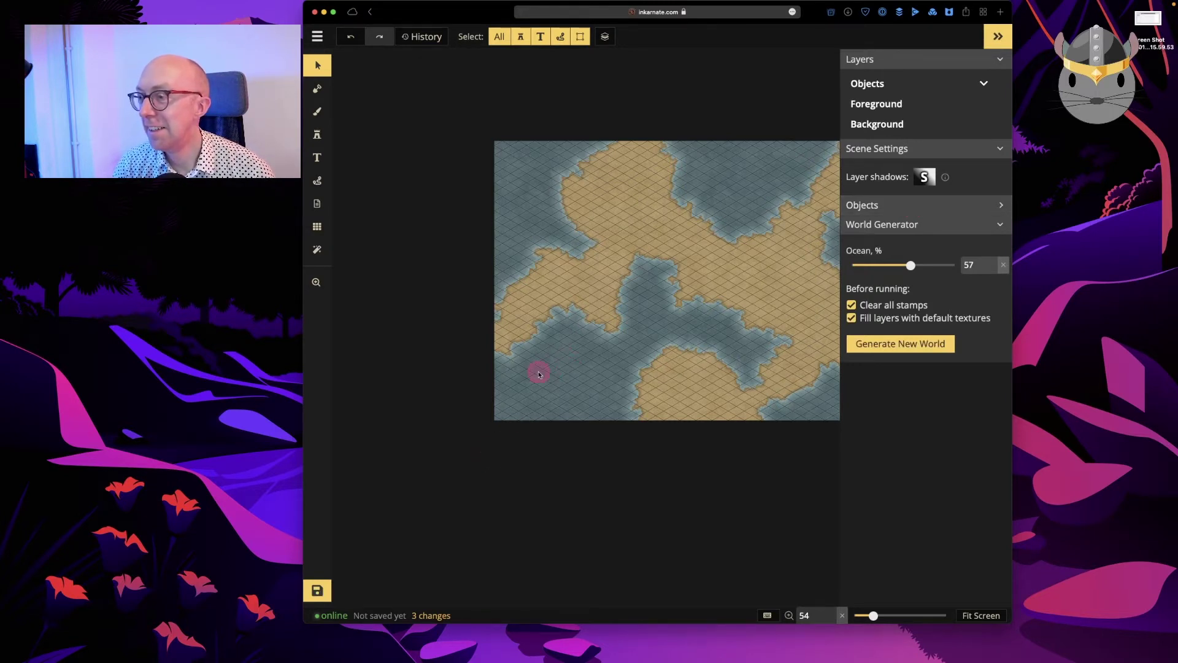
pyautogui.moveTo(519, 270); pyautogui.dragTo(641, 384)
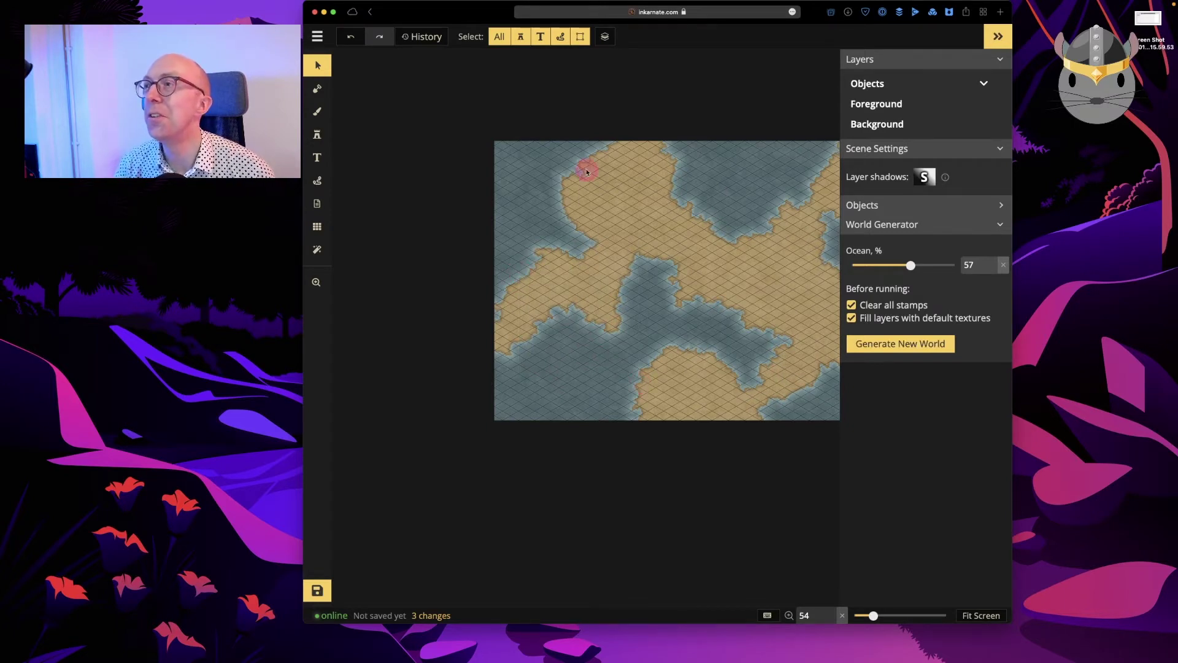
pyautogui.click(998, 36)
pyautogui.click(998, 36)
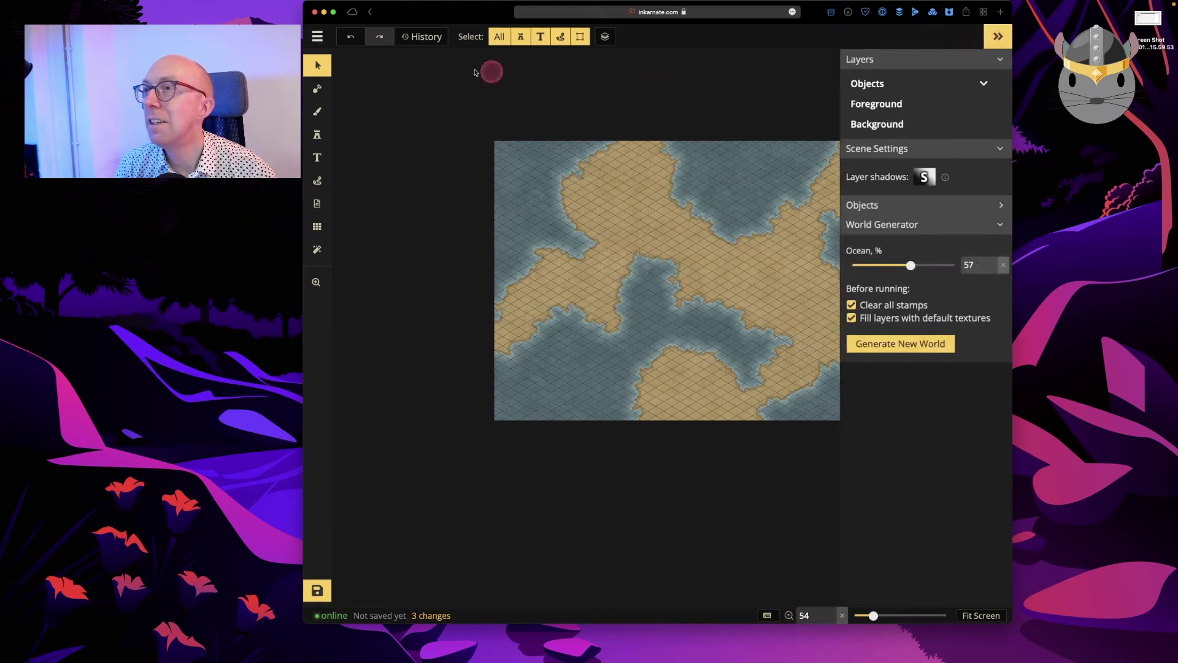
# Review the map's main menu, including its save, export and return-to-maps options
pyautogui.click(319, 40)
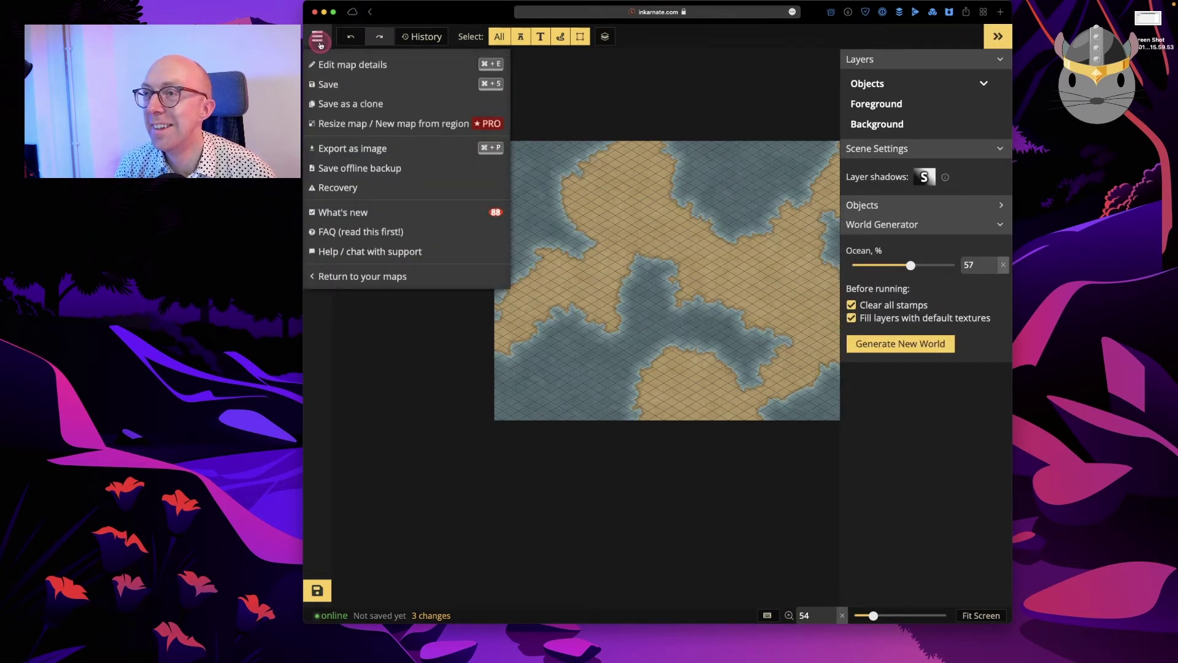
pyautogui.click(331, 92)
pyautogui.click(370, 283)
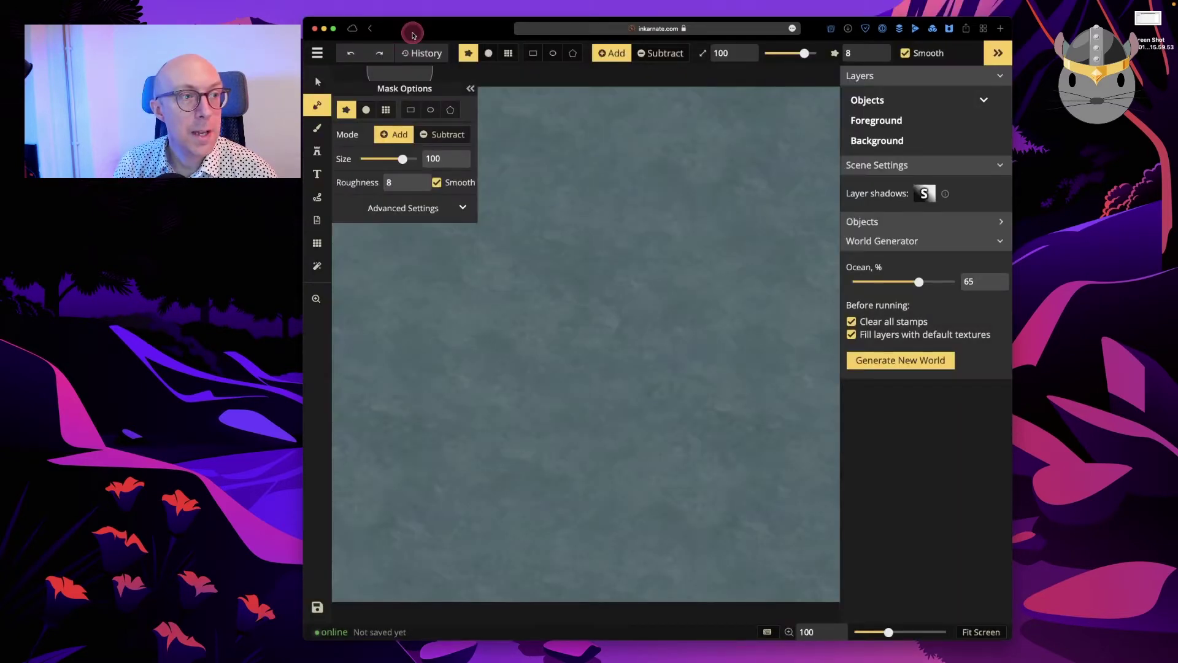
# Shift the browser window on the desktop and open the map editor's page in a different browser
pyautogui.moveTo(413, 19); pyautogui.dragTo(431, 39)
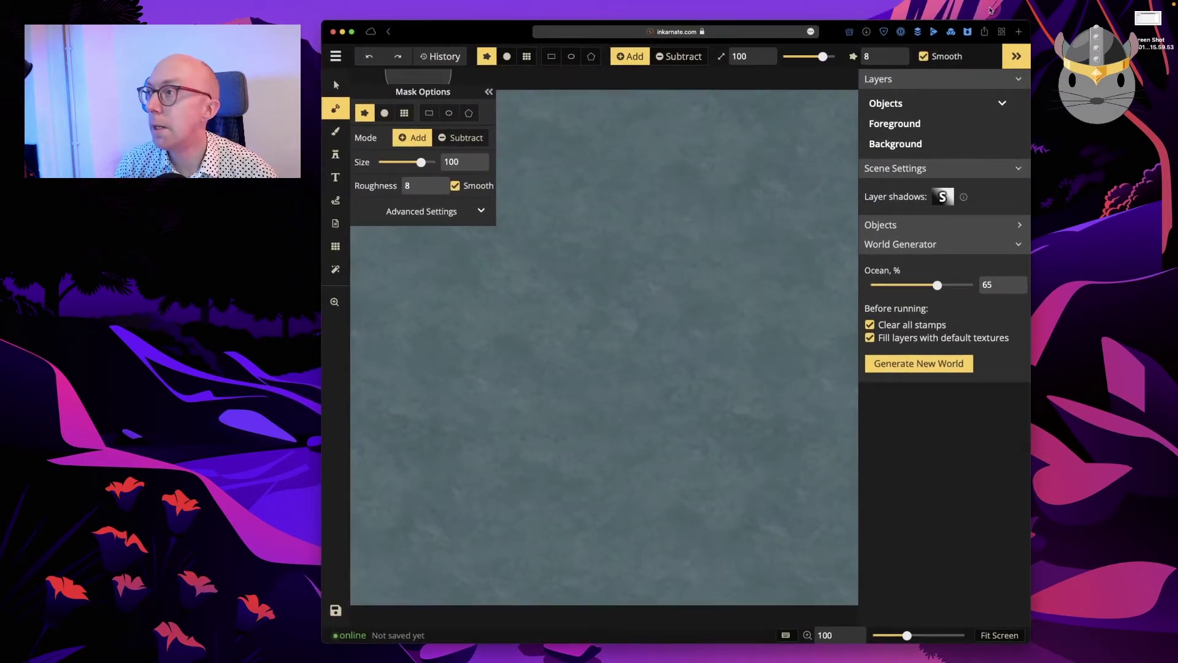
pyautogui.click(933, 33)
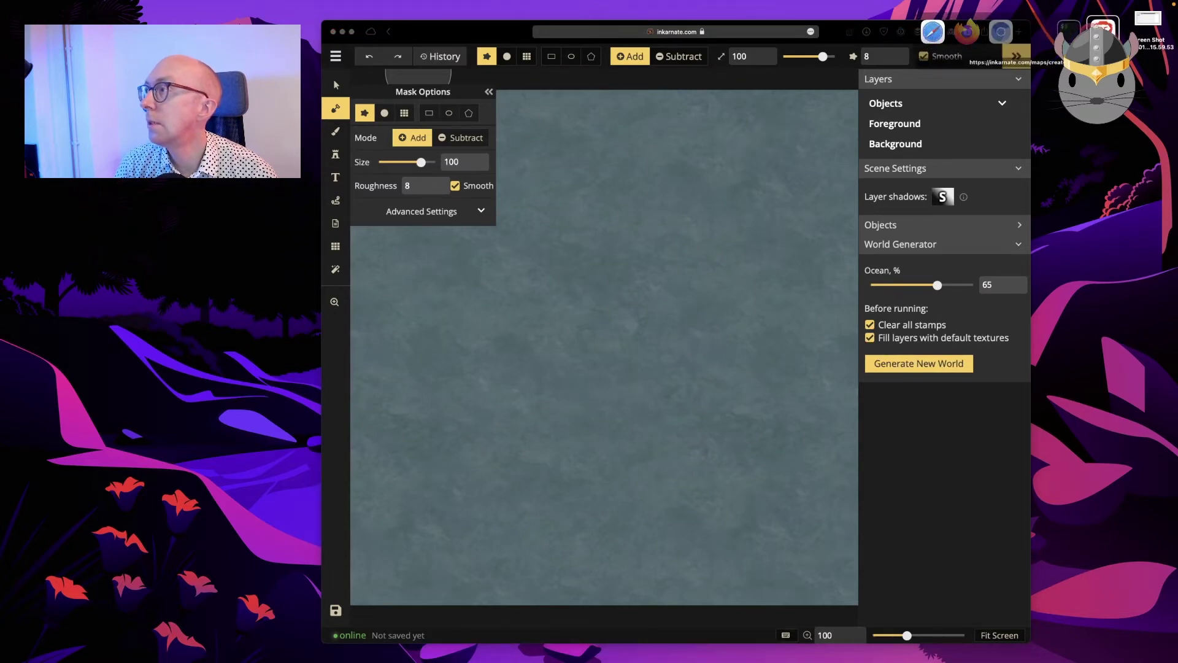
pyautogui.click(968, 32)
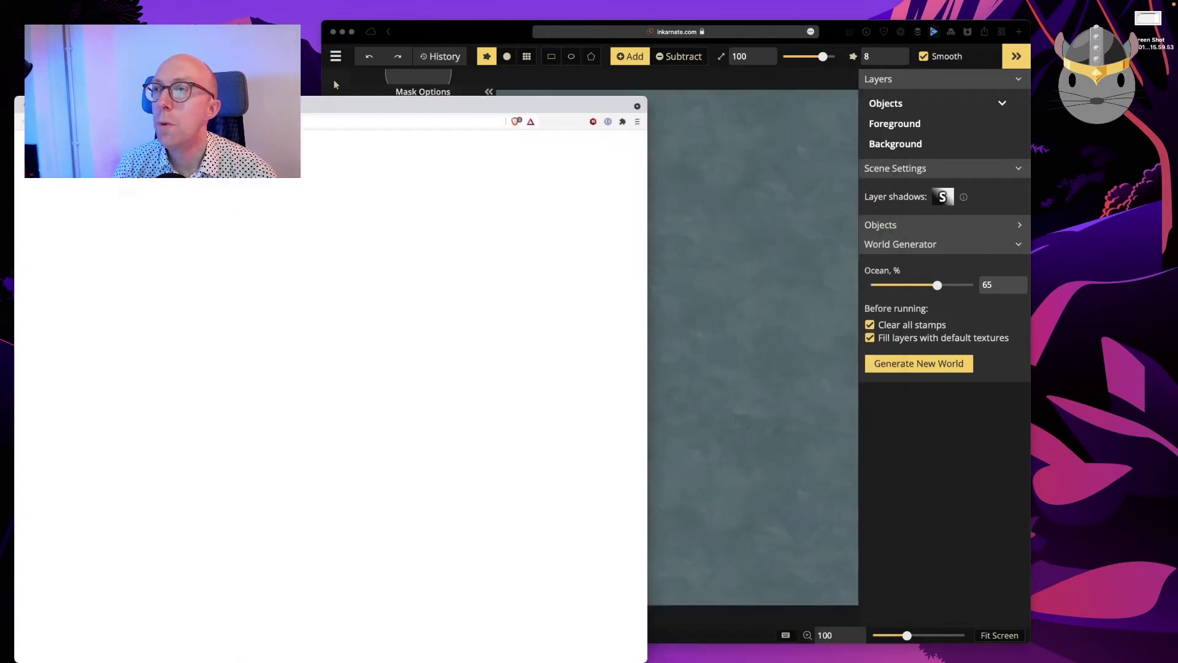
# Bring the other browser's window into view and log in to Inkarnate with the account's e-mail and password
pyautogui.moveTo(258, 104); pyautogui.dragTo(576, 59)
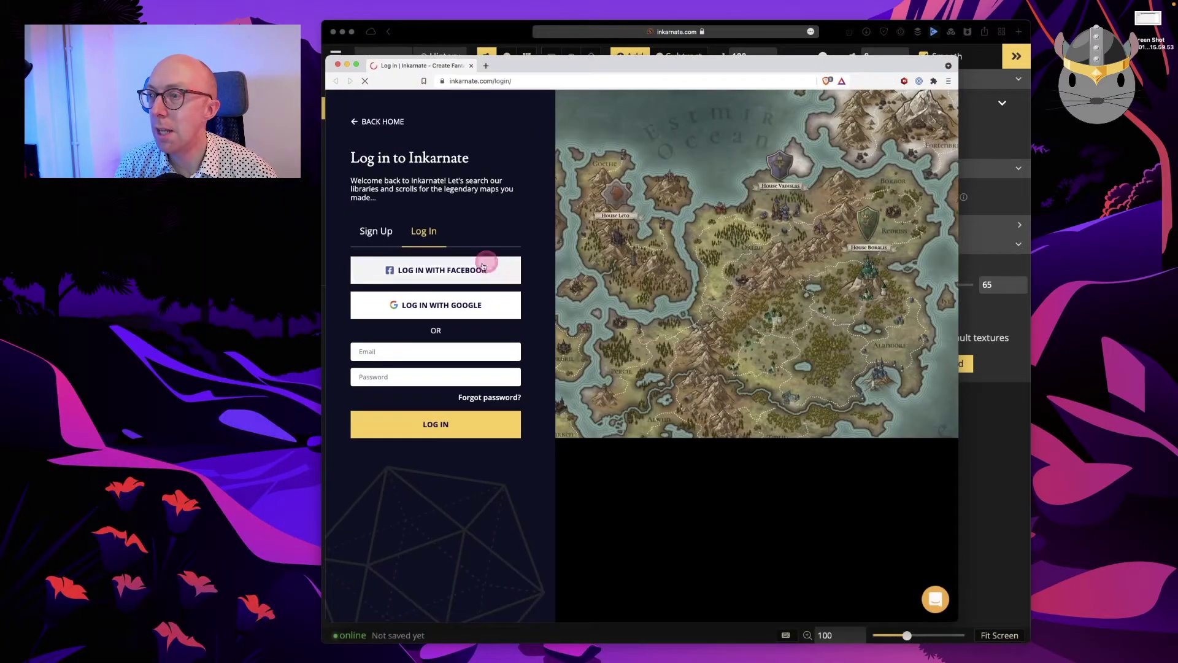
pyautogui.click(423, 351)
pyautogui.click(423, 371)
pyautogui.click(428, 432)
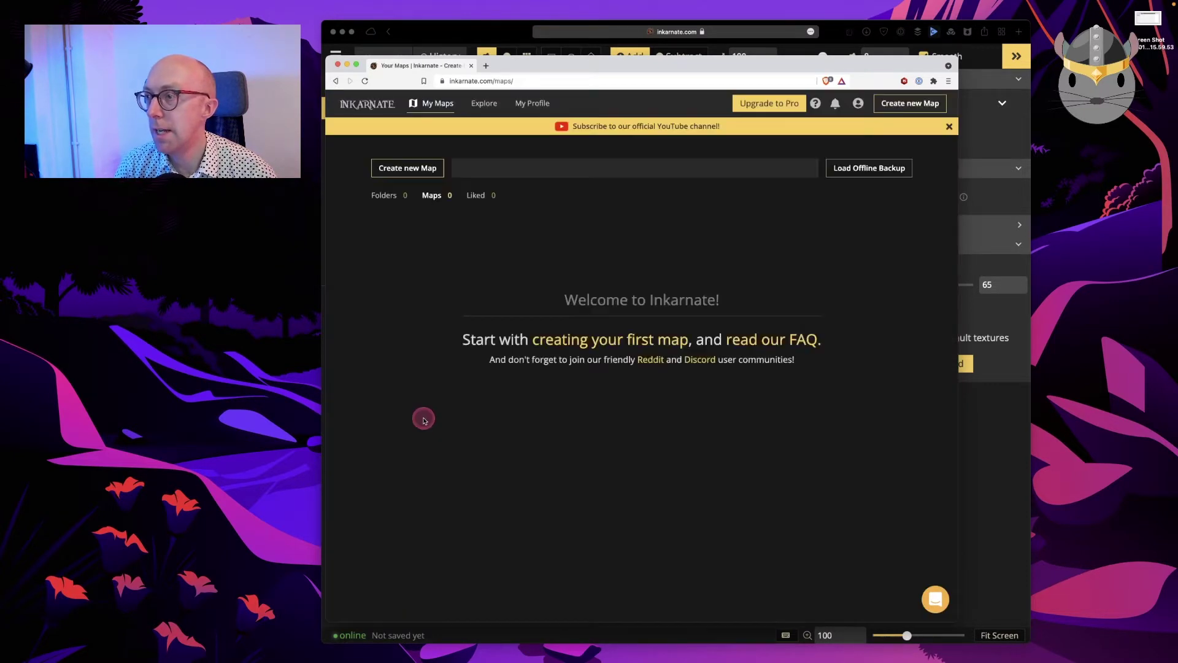
# Create a new Fantasy World: Free map with Medium (2K) resolution and the Landscape aspect ratio
pyautogui.click(605, 342)
pyautogui.scroll(-5, 555, 408)
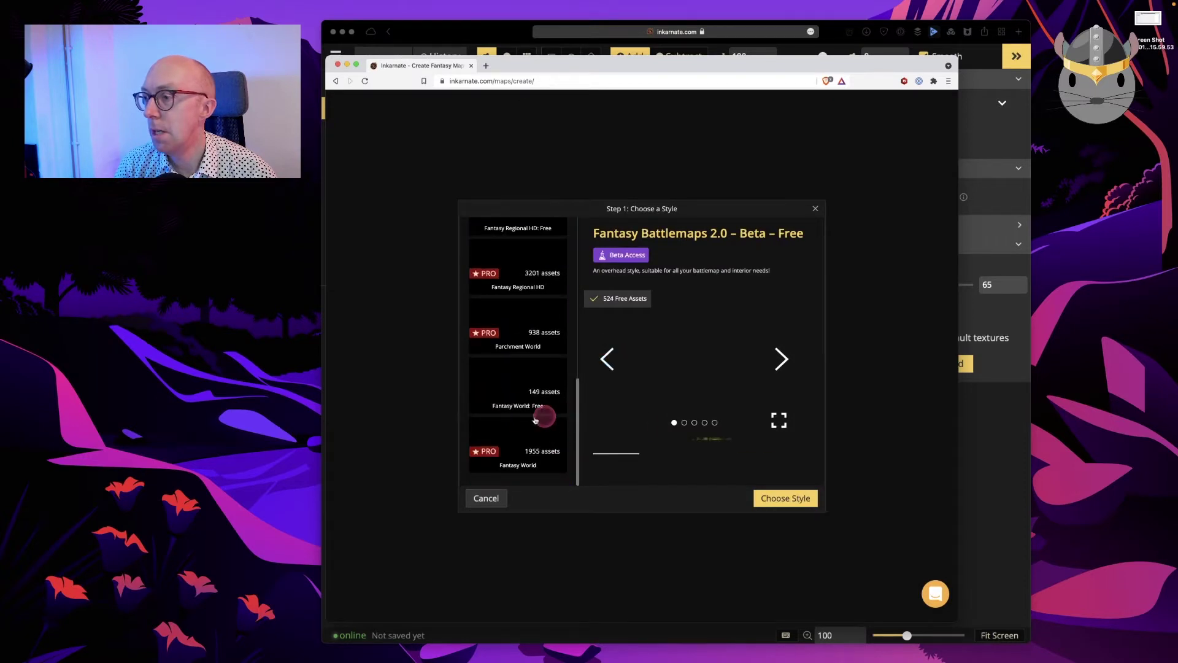
pyautogui.click(516, 399)
pyautogui.click(782, 498)
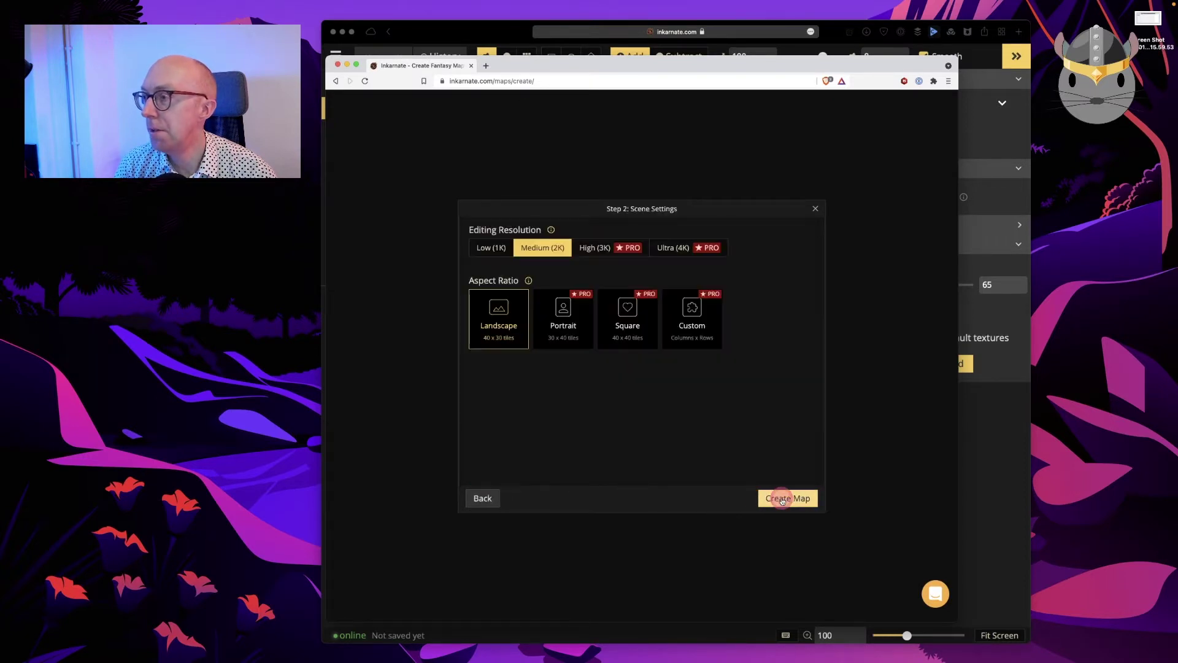
pyautogui.click(782, 498)
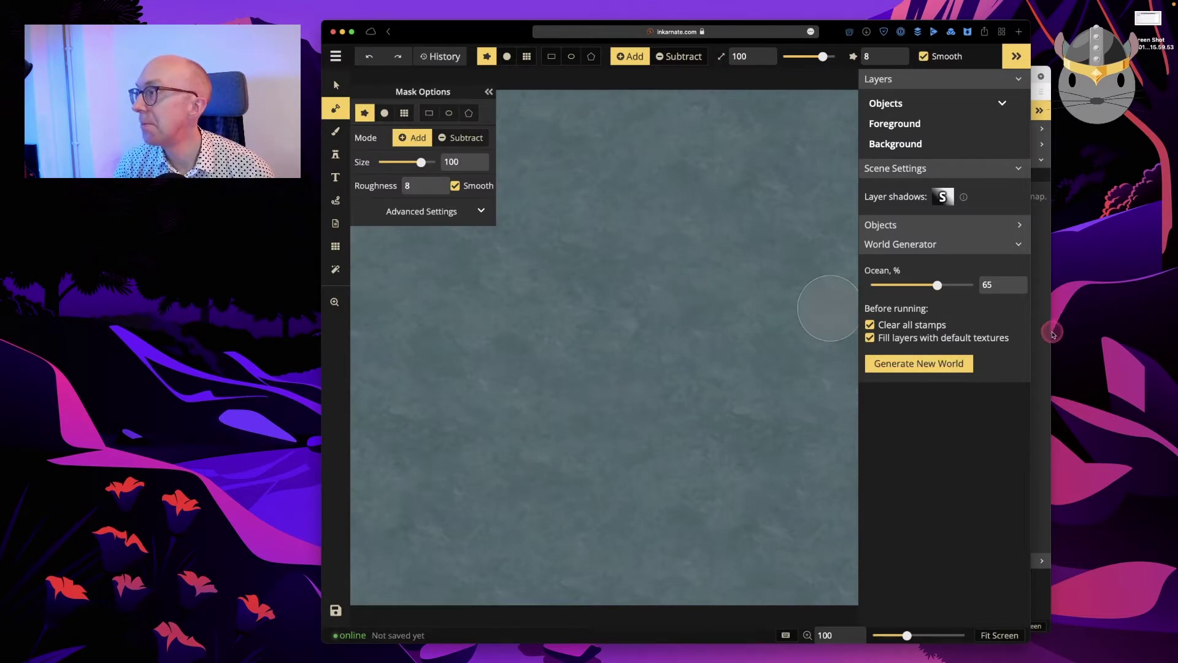
# Test a diagonal land stroke on the map in the other browser, and close that window to return to the original editor
pyautogui.press('super+Tab')
pyautogui.moveTo(525, 285); pyautogui.dragTo(648, 390)
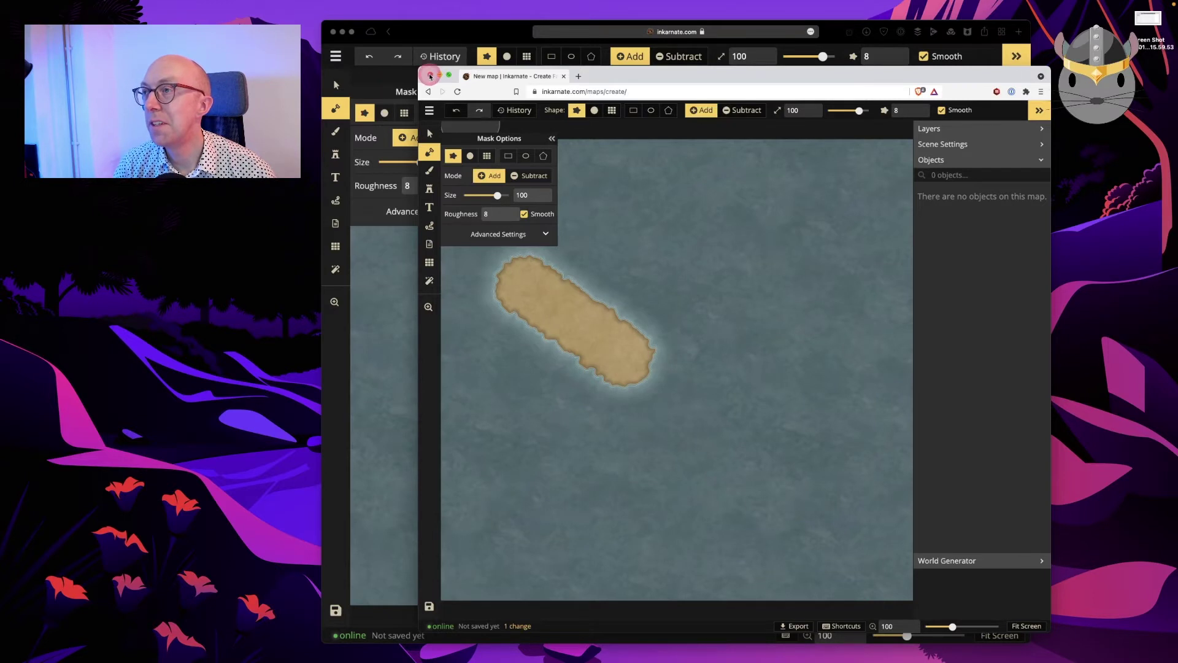
pyautogui.click(430, 75)
pyautogui.click(610, 228)
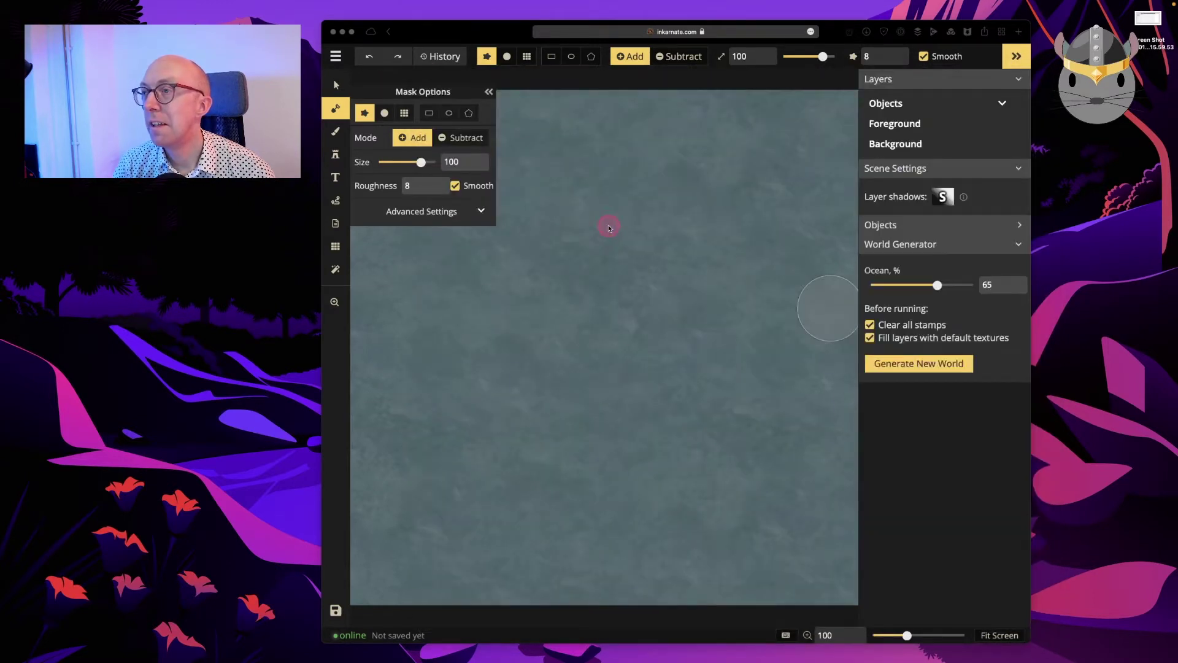
# Look over the mask tool's brush shapes and turn on the map's grid
pyautogui.click(365, 114)
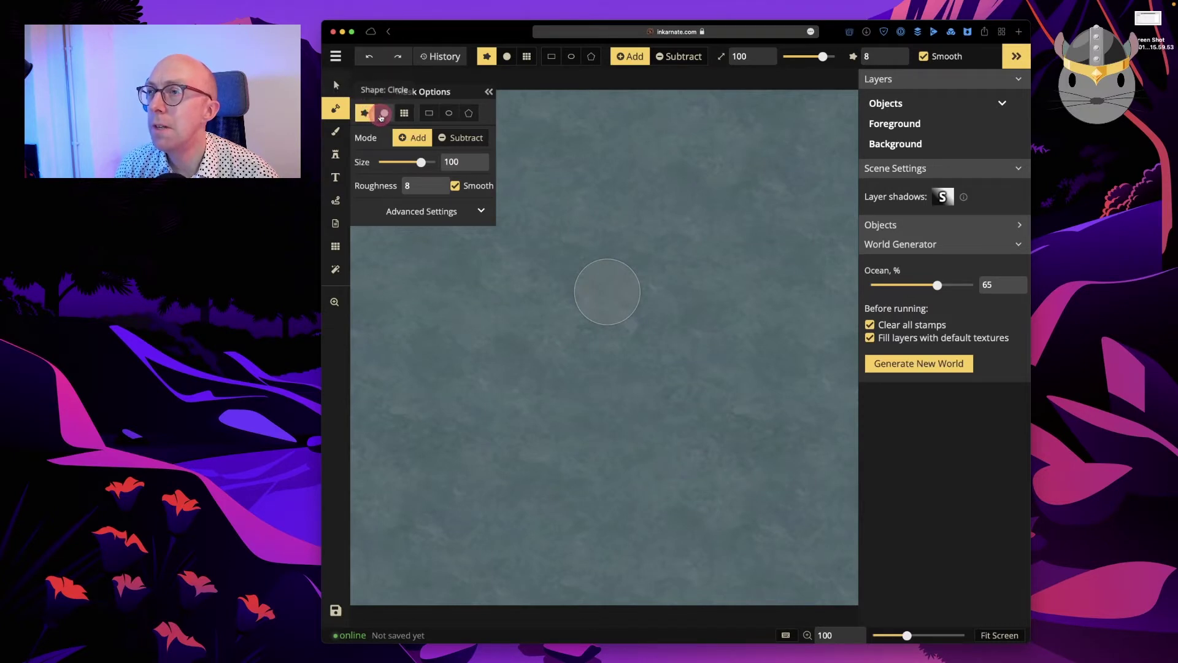
pyautogui.click(402, 114)
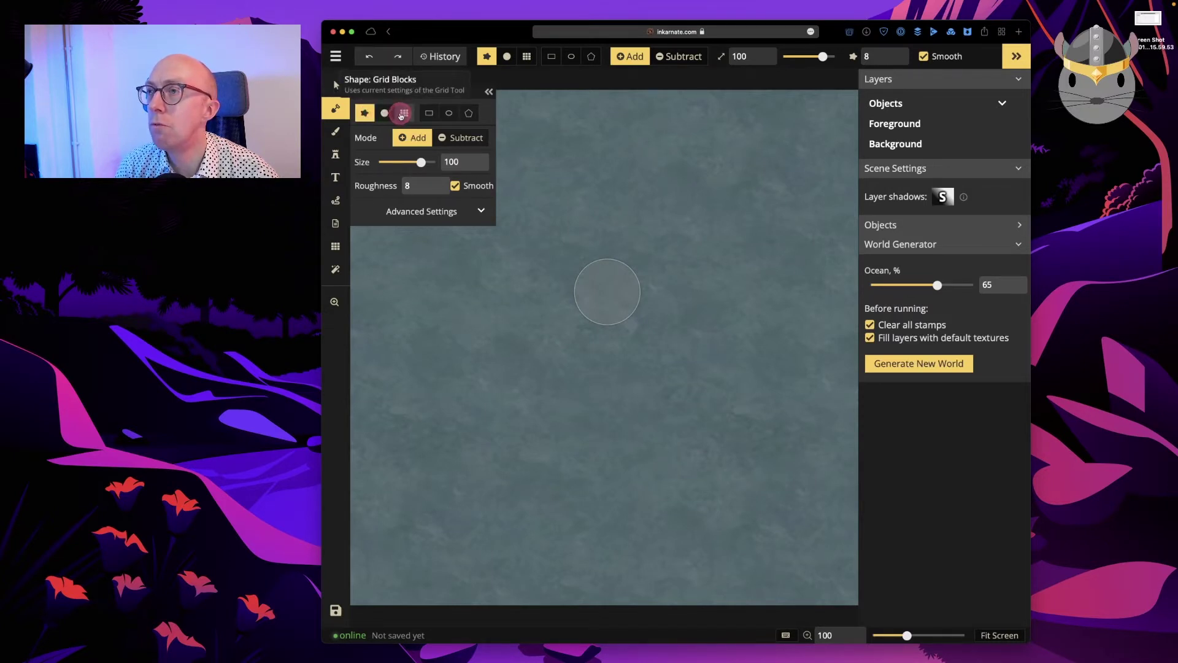
pyautogui.click(335, 246)
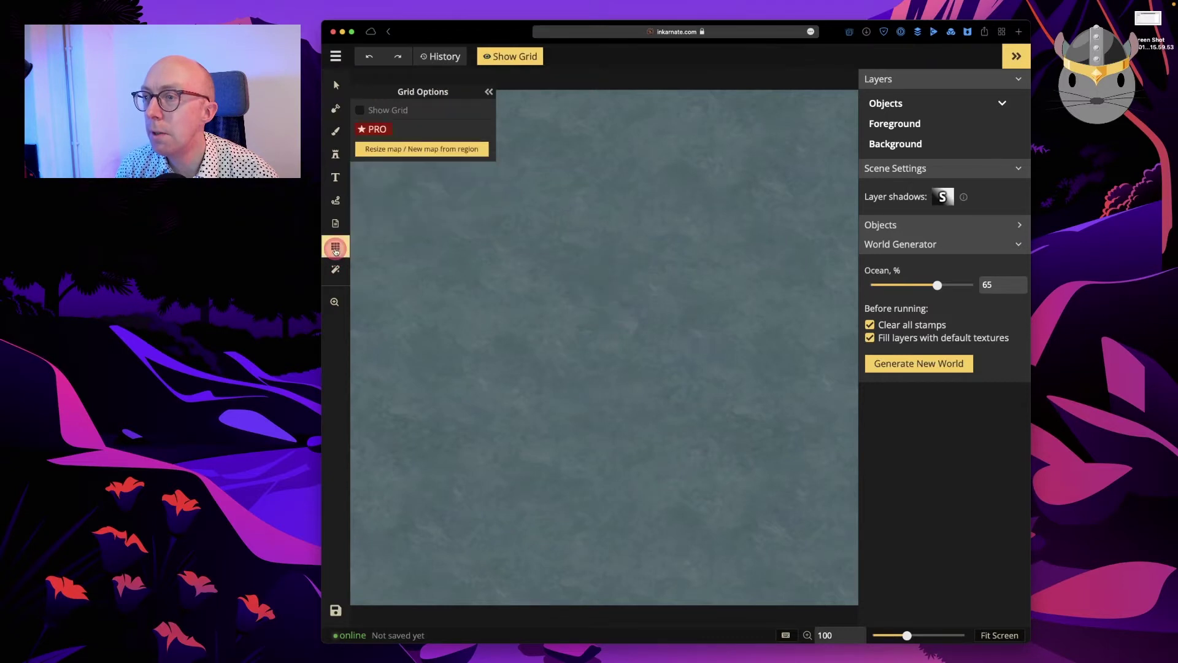
pyautogui.click(360, 110)
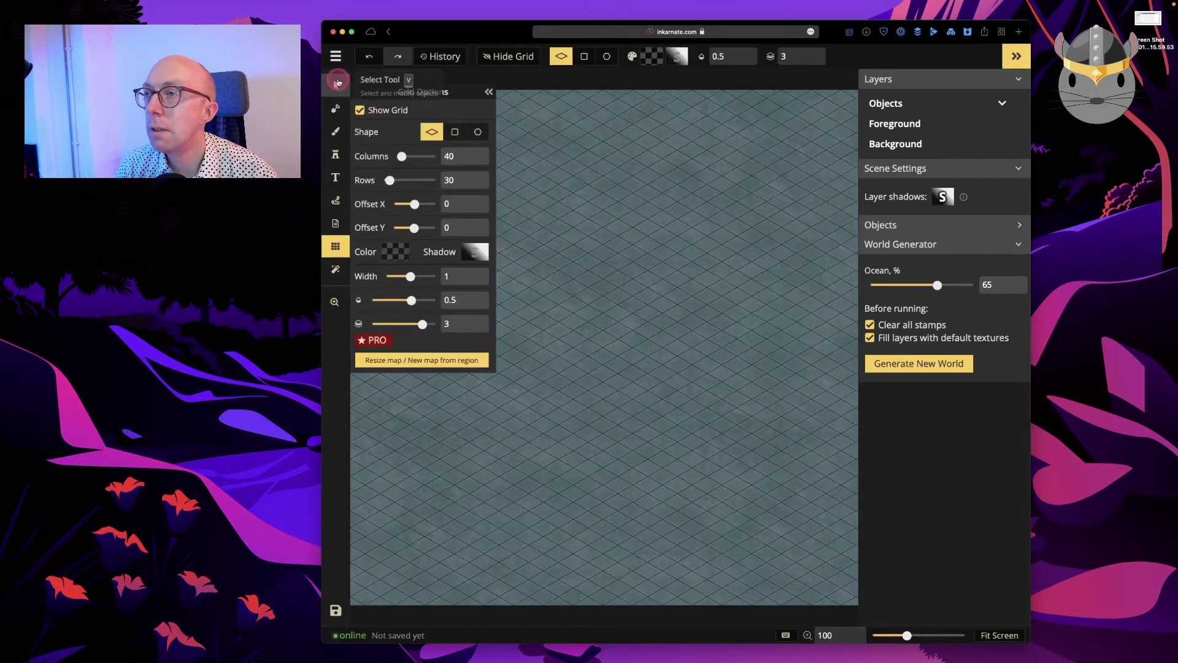
# Try the mask tool's Grid Blocks and rectangle shapes, and return to the rough-edged brush
pyautogui.click(336, 83)
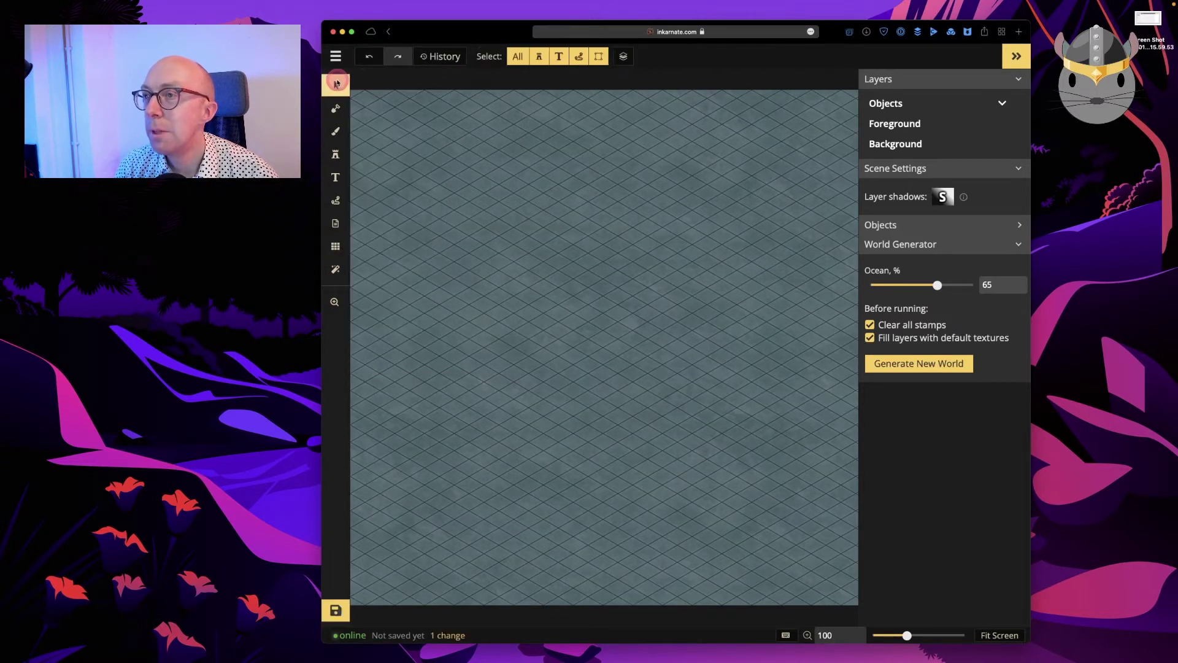
pyautogui.click(335, 108)
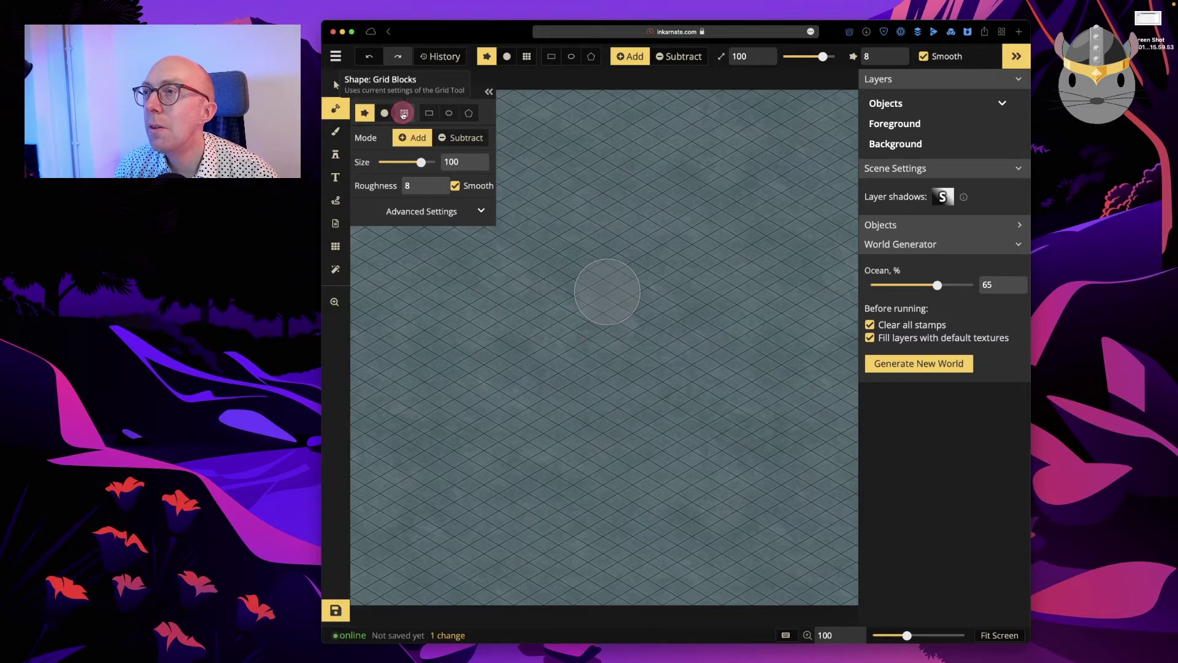
pyautogui.click(404, 114)
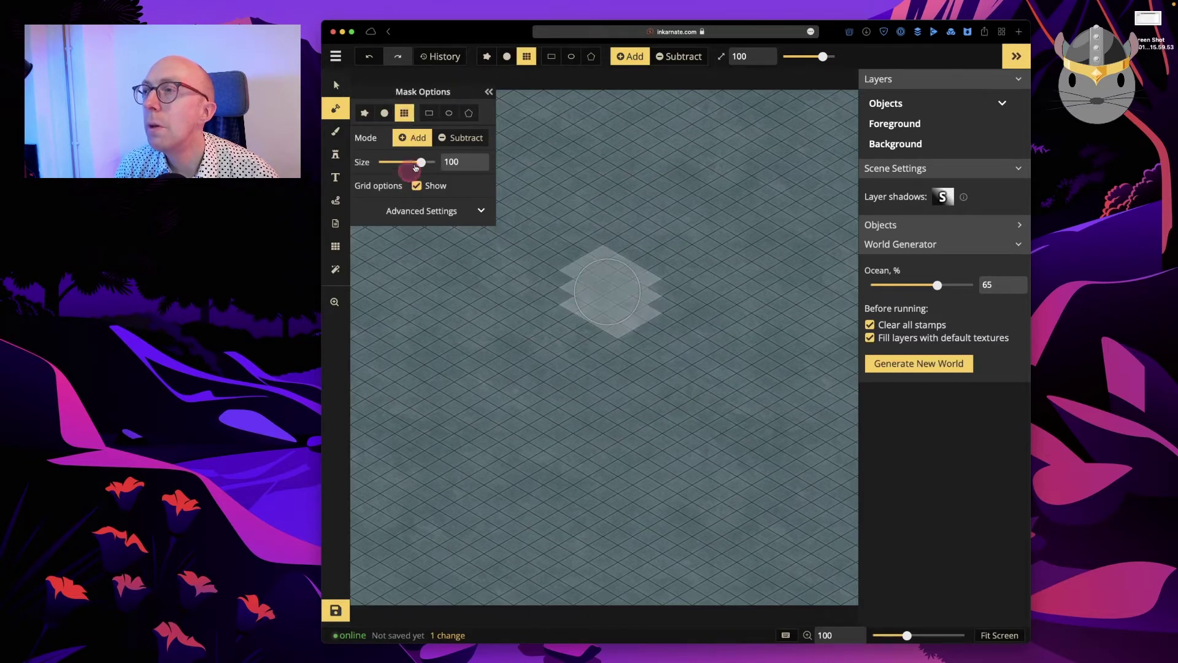
pyautogui.click(427, 118)
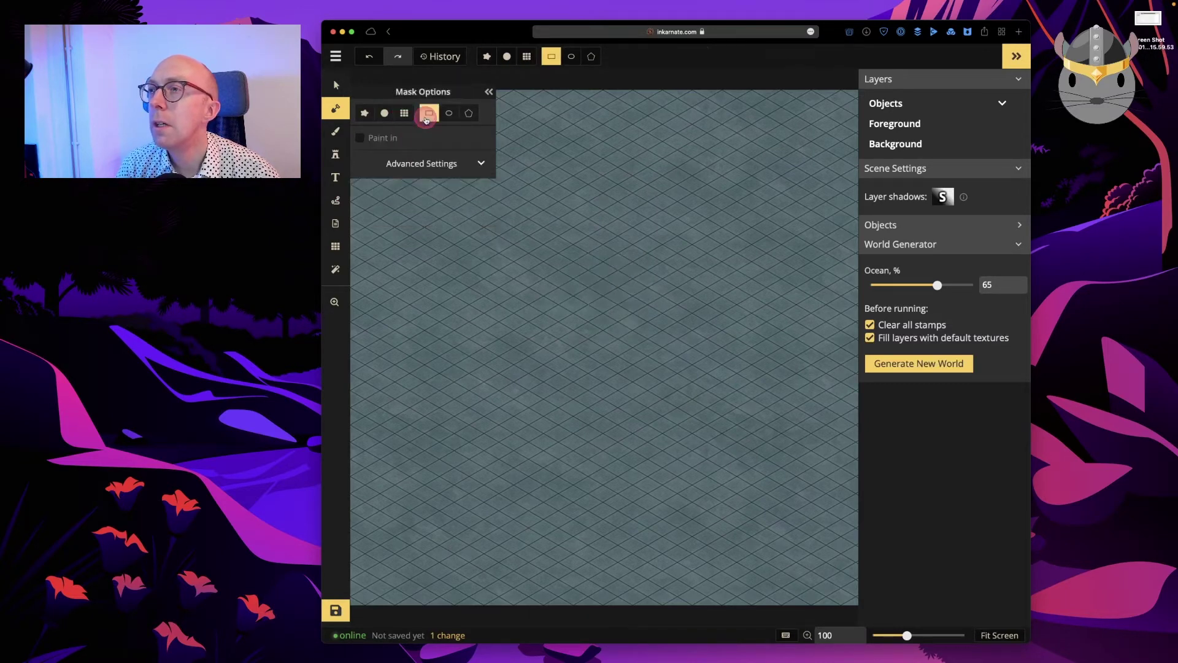
pyautogui.click(365, 113)
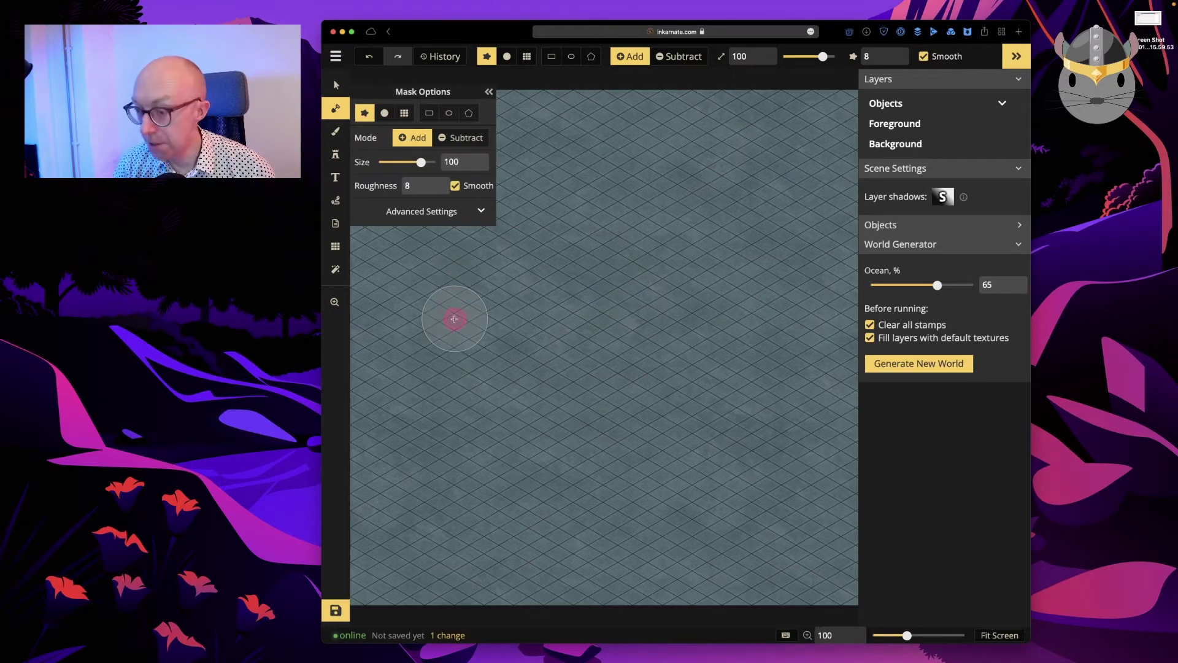
# Try a size 30 Subtract stroke and a size 100 Add stroke near the middle of the map, and undo them
pyautogui.scroll(-5, 690, 465)
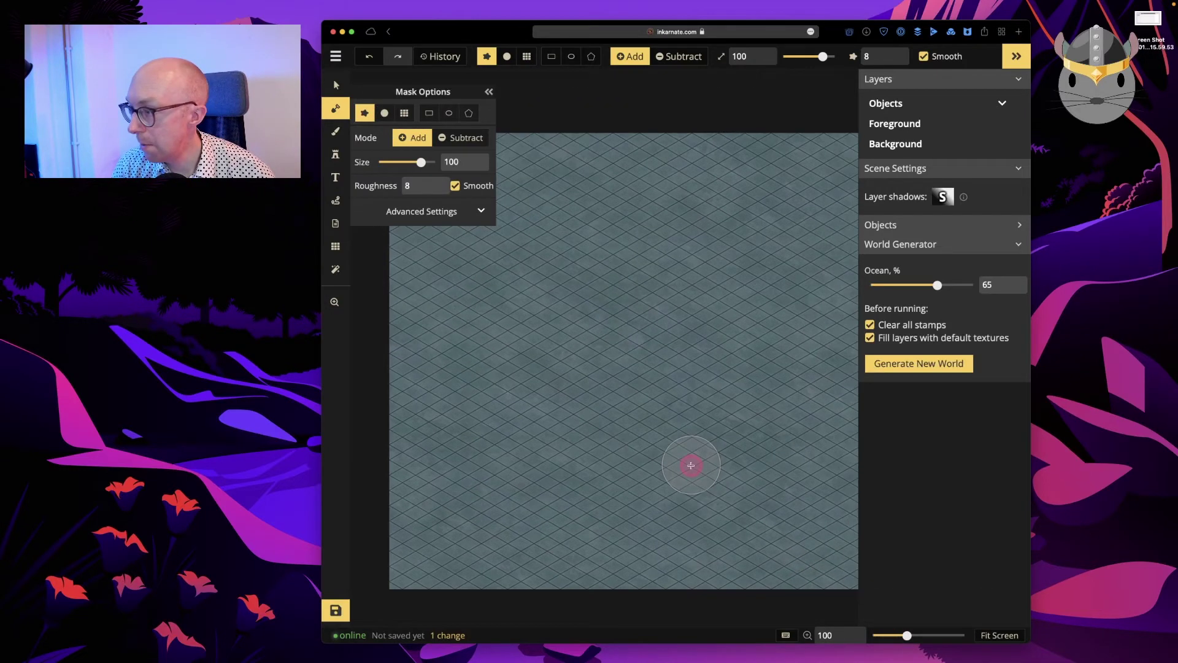
pyautogui.moveTo(691, 465)
pyautogui.mouseDown()
pyautogui.moveTo(708, 426)
pyautogui.moveTo(676, 426)
pyautogui.moveTo(708, 423)
pyautogui.mouseUp()
pyautogui.press('alt')
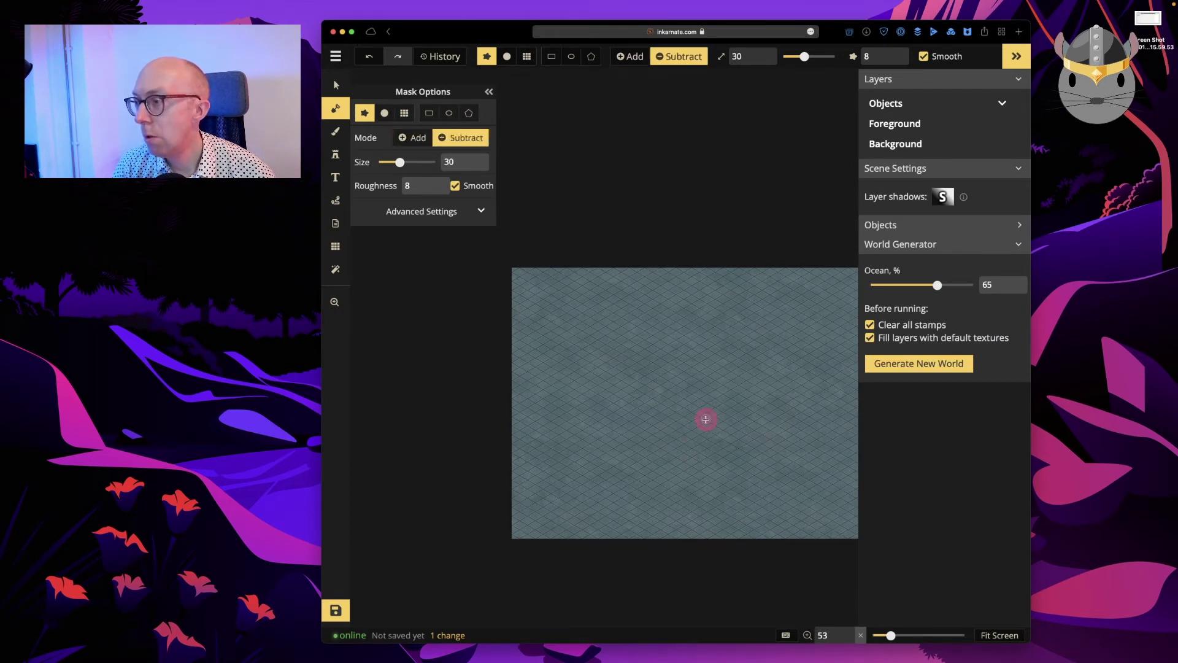
pyautogui.moveTo(674, 420)
pyautogui.mouseDown()
pyautogui.moveTo(705, 422)
pyautogui.moveTo(678, 424)
pyautogui.mouseUp()
pyautogui.hotkey('ctrl', 'z')
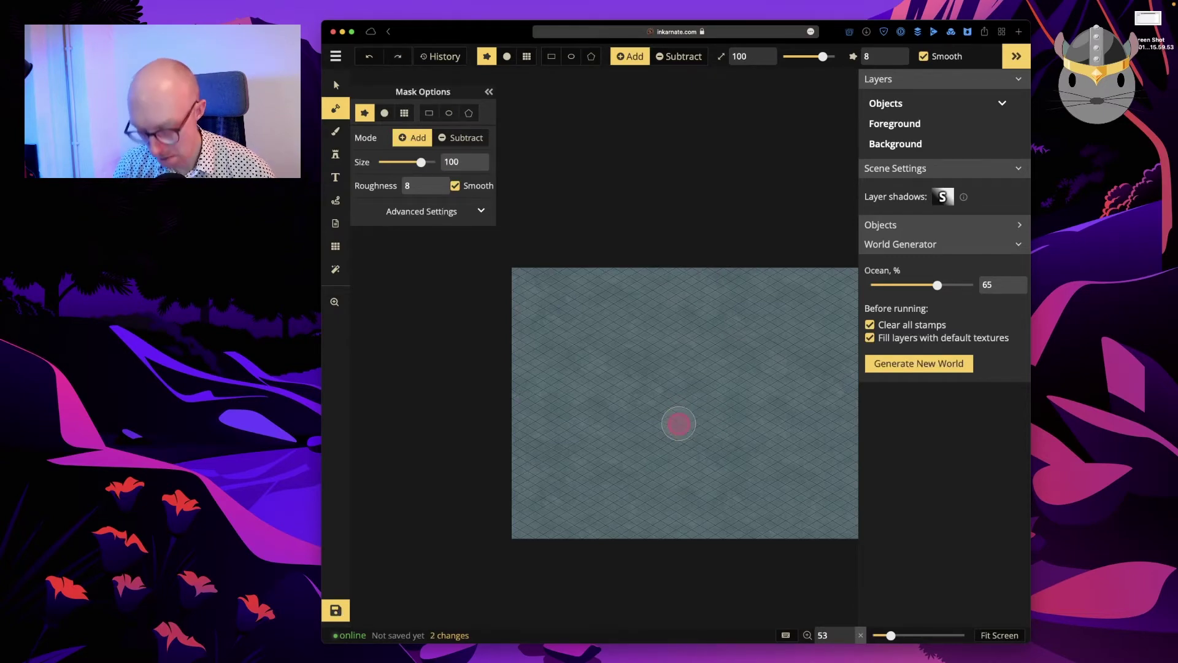
pyautogui.moveTo(652, 389)
pyautogui.mouseDown()
pyautogui.moveTo(626, 389)
pyautogui.moveTo(627, 400)
pyautogui.mouseUp()
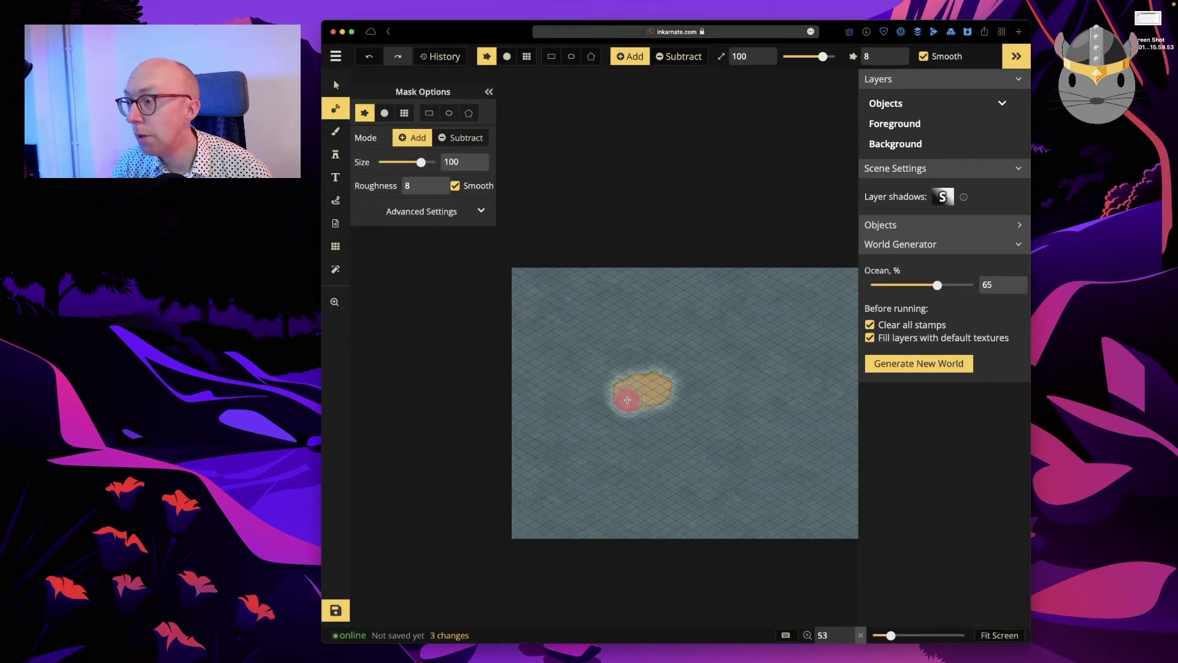
pyautogui.hotkey('ctrl', 'z')
# Paint a C-shaped landmass near the map's upper-left corner and a round island east of it with the size 100 Add brush
pyautogui.scroll(-5, 761, 371)
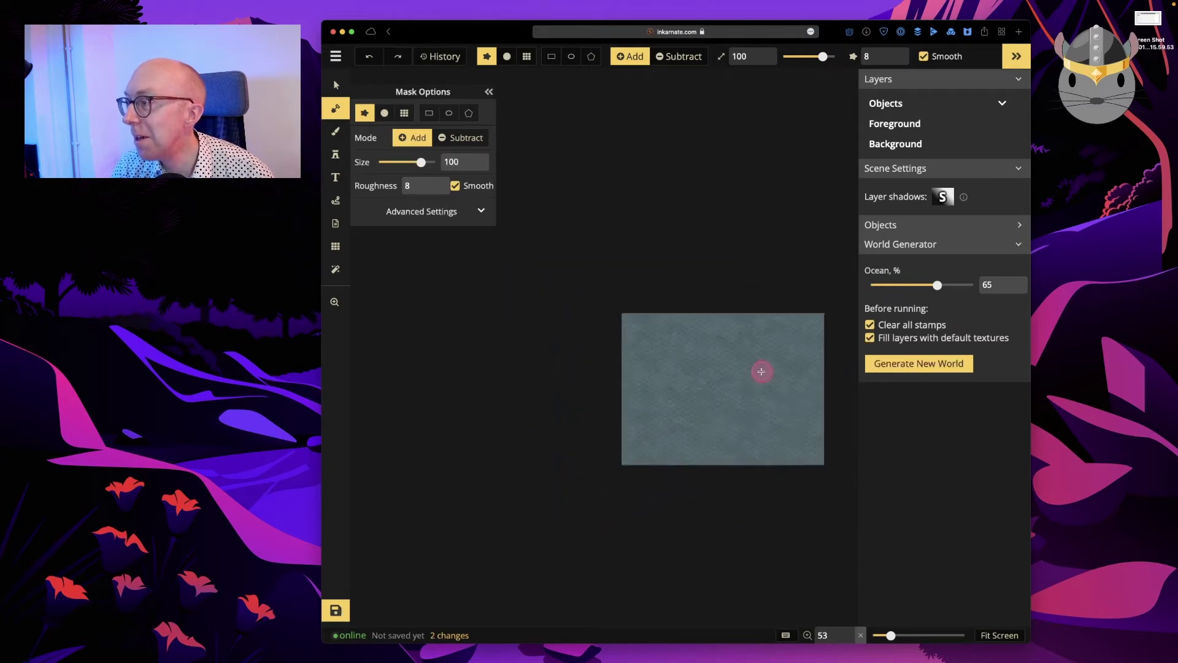
pyautogui.scroll(1, 700, 377)
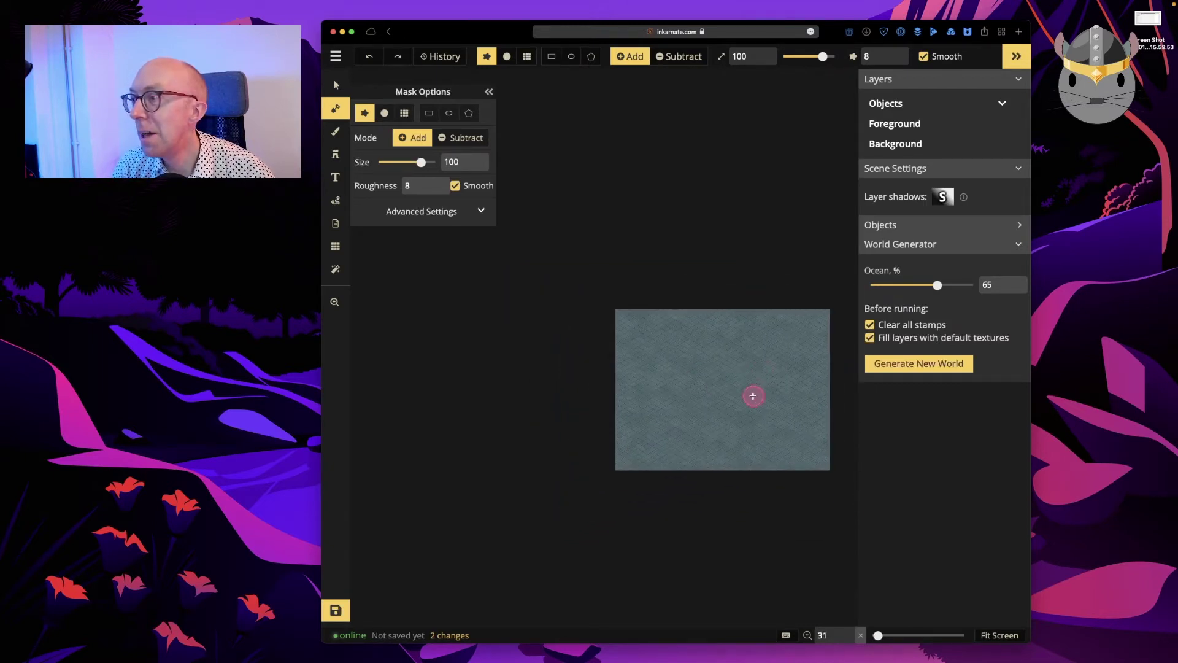
pyautogui.scroll(4, 746, 396)
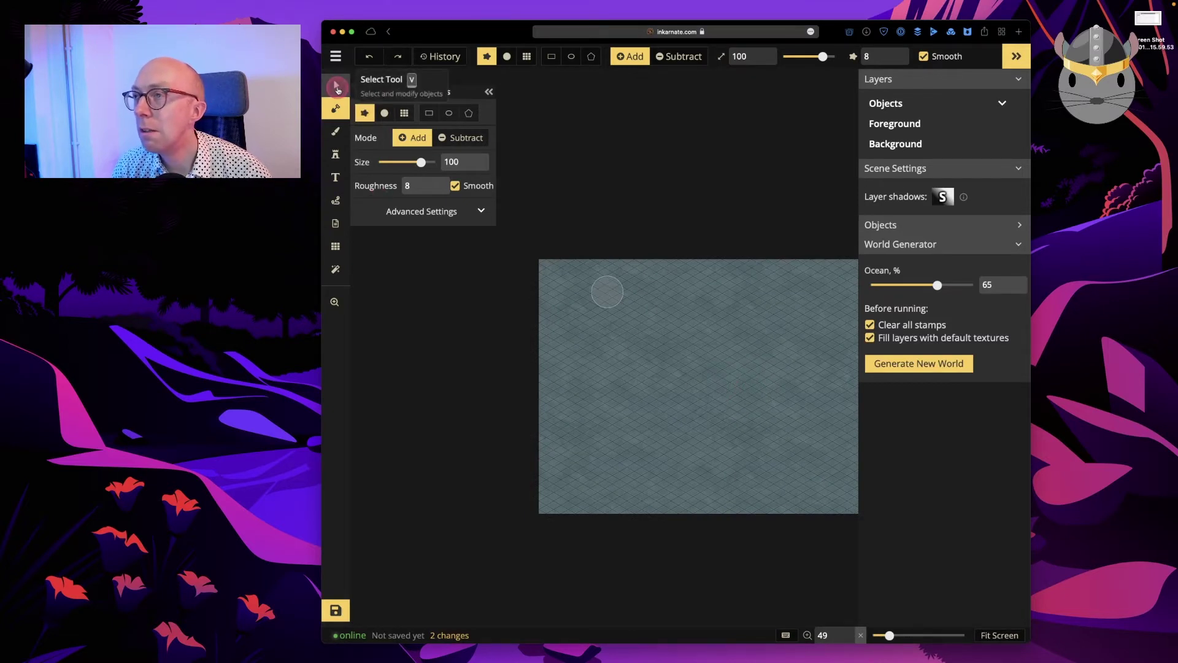
pyautogui.scroll(3, 682, 423)
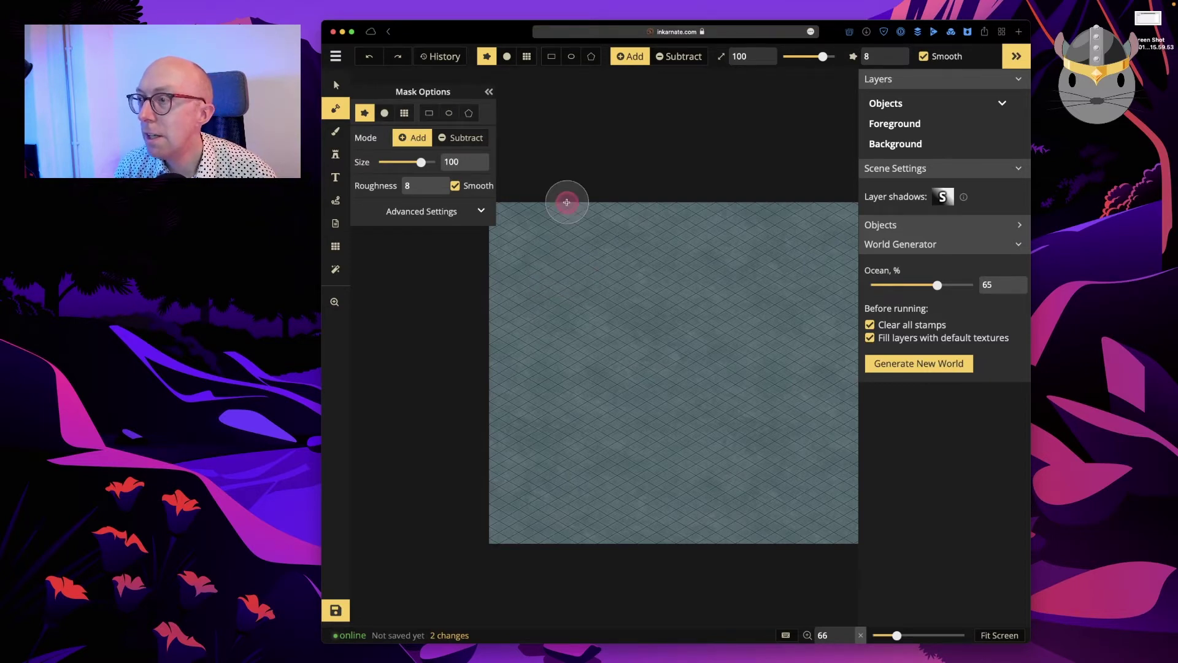
pyautogui.moveTo(553, 229)
pyautogui.mouseDown()
pyautogui.moveTo(560, 236)
pyautogui.moveTo(522, 296)
pyautogui.moveTo(544, 342)
pyautogui.moveTo(584, 347)
pyautogui.moveTo(574, 366)
pyautogui.mouseUp()
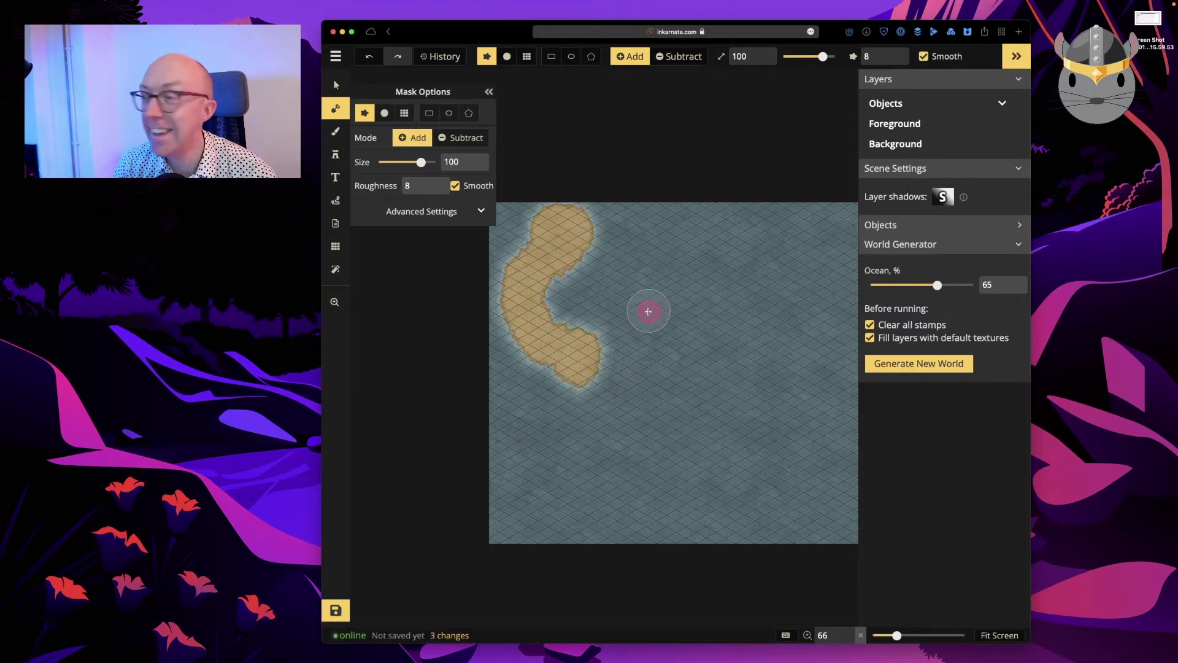
pyautogui.moveTo(673, 282)
pyautogui.mouseDown()
pyautogui.moveTo(667, 306)
pyautogui.moveTo(692, 313)
pyautogui.moveTo(685, 273)
pyautogui.mouseUp()
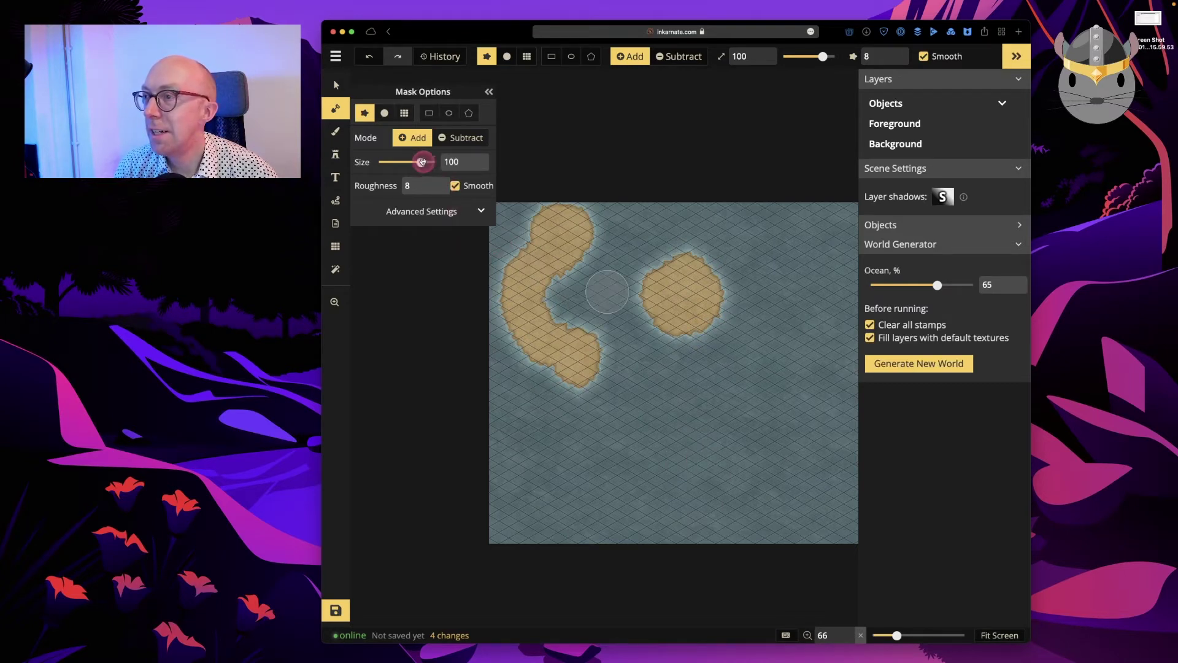
# Set the mask brush size to 47 and paint a filled wedge-shaped island south of the other two landmasses
pyautogui.moveTo(422, 161); pyautogui.dragTo(410, 170)
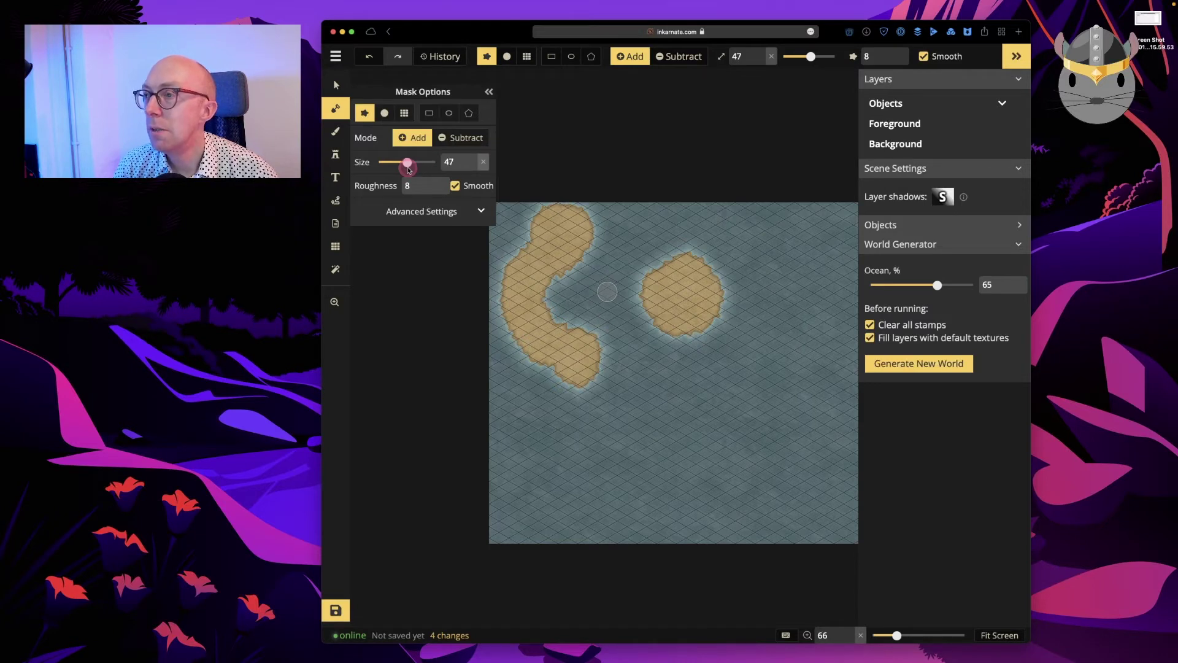
pyautogui.click(440, 213)
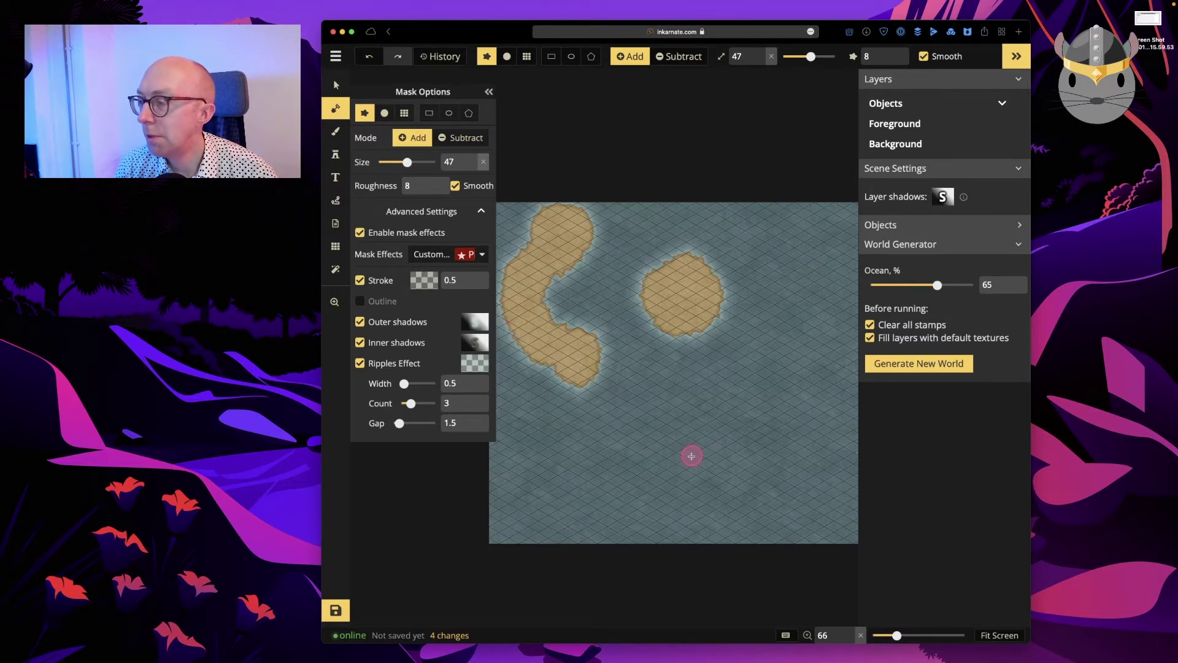
pyautogui.moveTo(609, 440)
pyautogui.mouseDown()
pyautogui.moveTo(656, 419)
pyautogui.moveTo(650, 477)
pyautogui.moveTo(573, 495)
pyautogui.moveTo(609, 439)
pyautogui.moveTo(607, 479)
pyautogui.moveTo(638, 456)
pyautogui.moveTo(634, 472)
pyautogui.moveTo(602, 480)
pyautogui.moveTo(641, 436)
pyautogui.mouseUp()
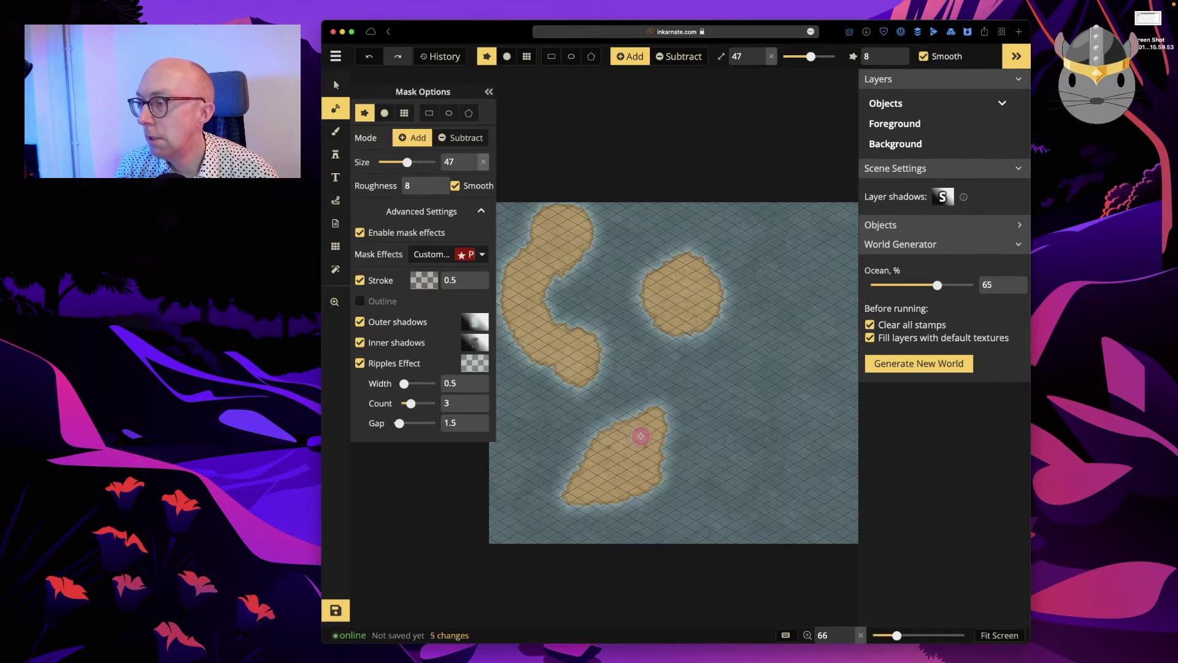
pyautogui.moveTo(602, 457); pyautogui.dragTo(604, 459)
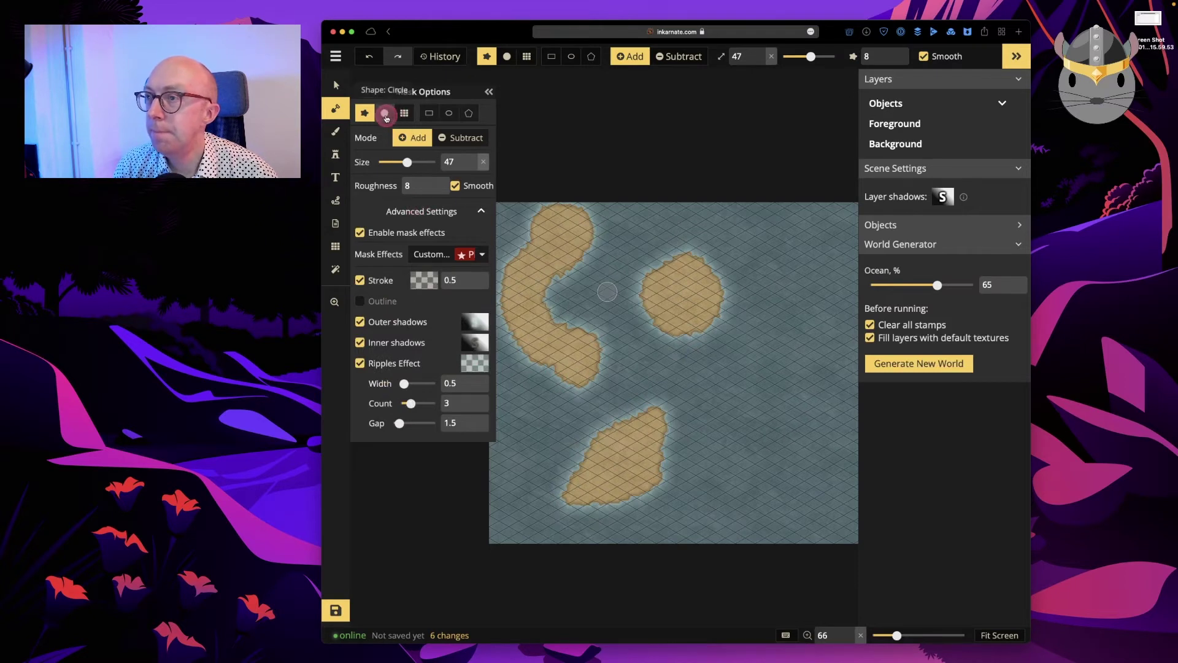
# Try a curved land stroke with the Circle brush east of the islands, undo it, and return to the rough-edged brush
pyautogui.click(385, 114)
pyautogui.moveTo(772, 342)
pyautogui.mouseDown()
pyautogui.moveTo(762, 408)
pyautogui.moveTo(732, 410)
pyautogui.mouseUp()
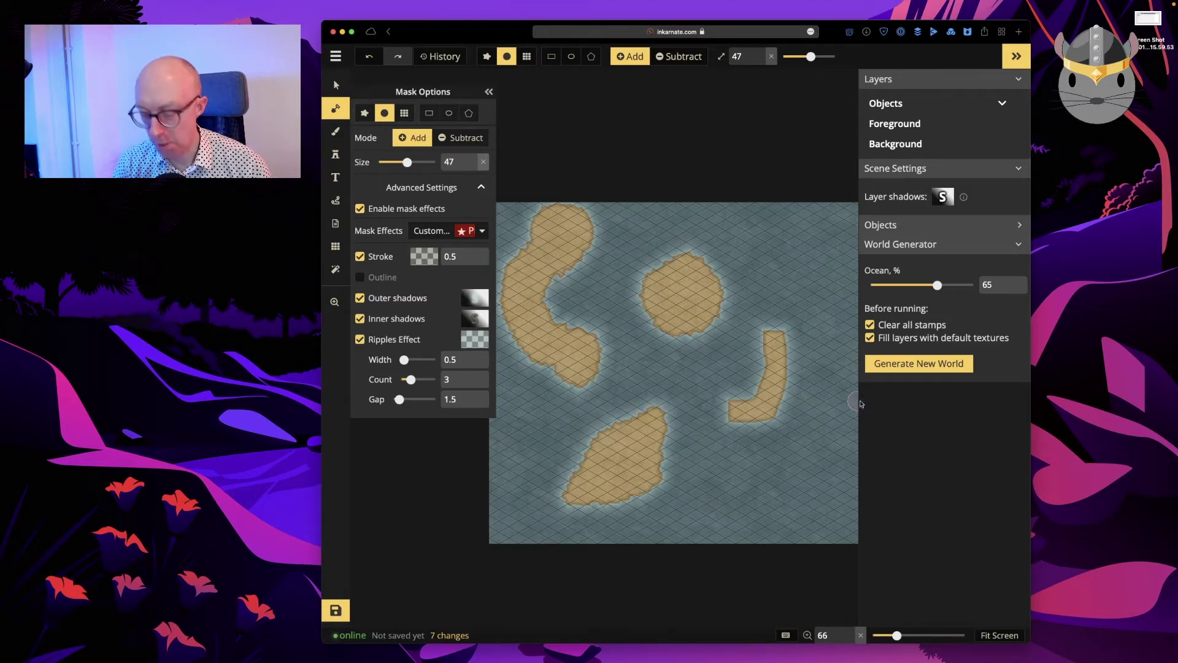
pyautogui.hotkey('ctrl', 'z')
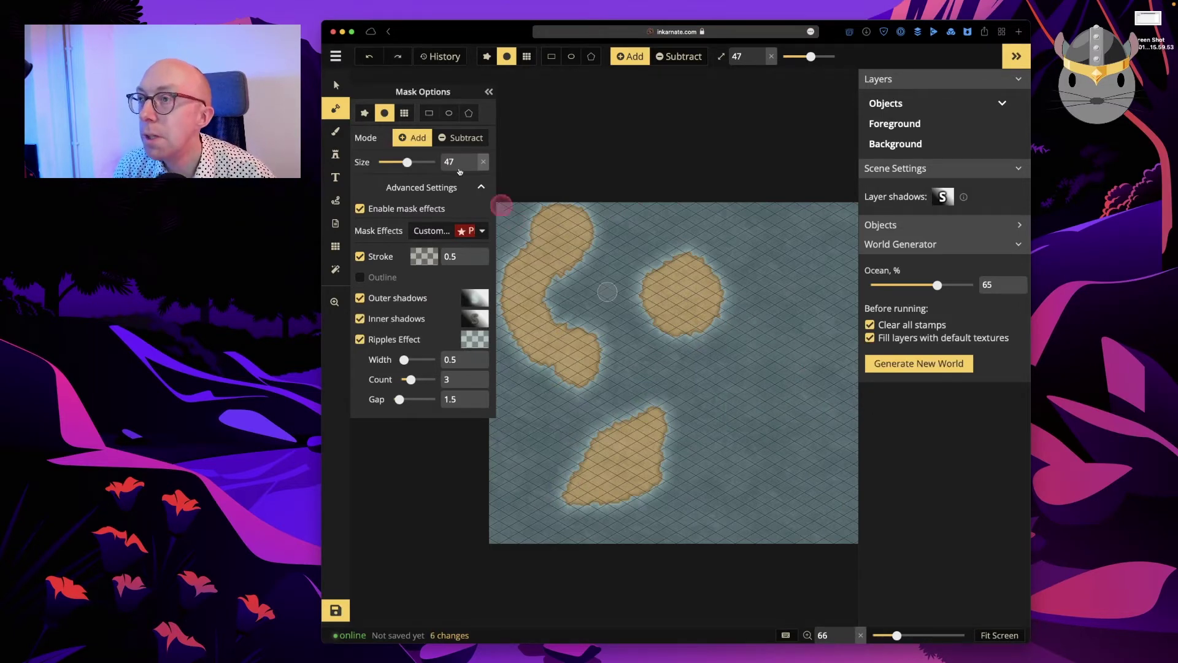
pyautogui.click(363, 114)
# Examine the mask's advanced settings, including the stroke, shadow and ripple options and the Mask Effects choice
pyautogui.click(408, 178)
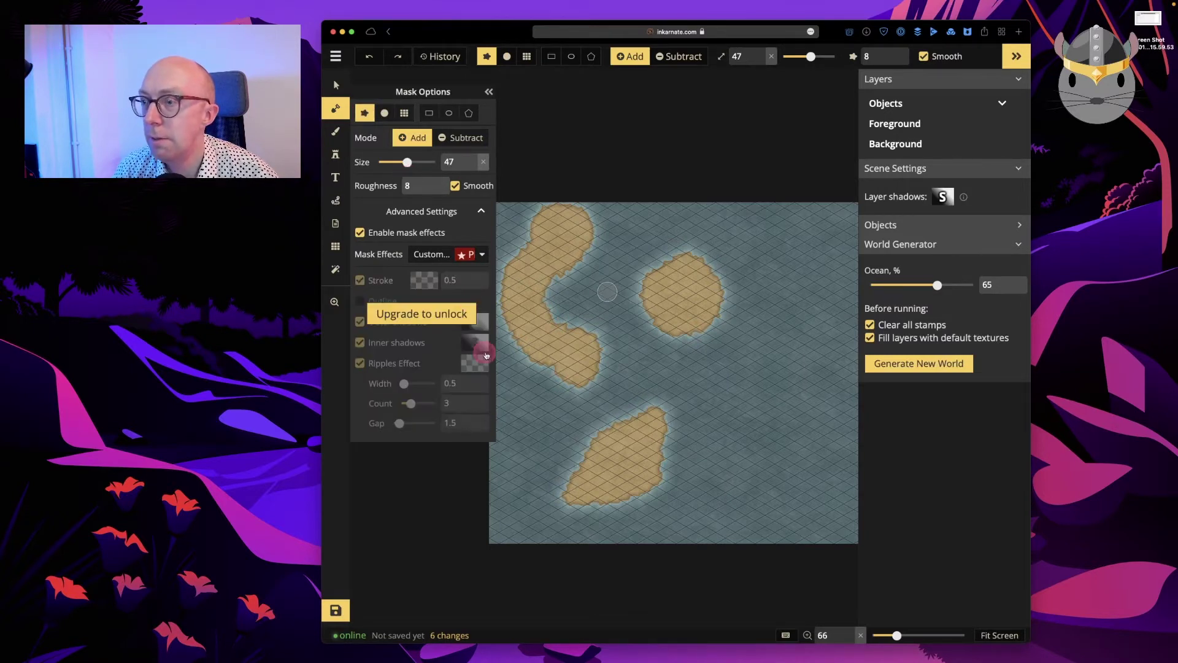
pyautogui.click(373, 285)
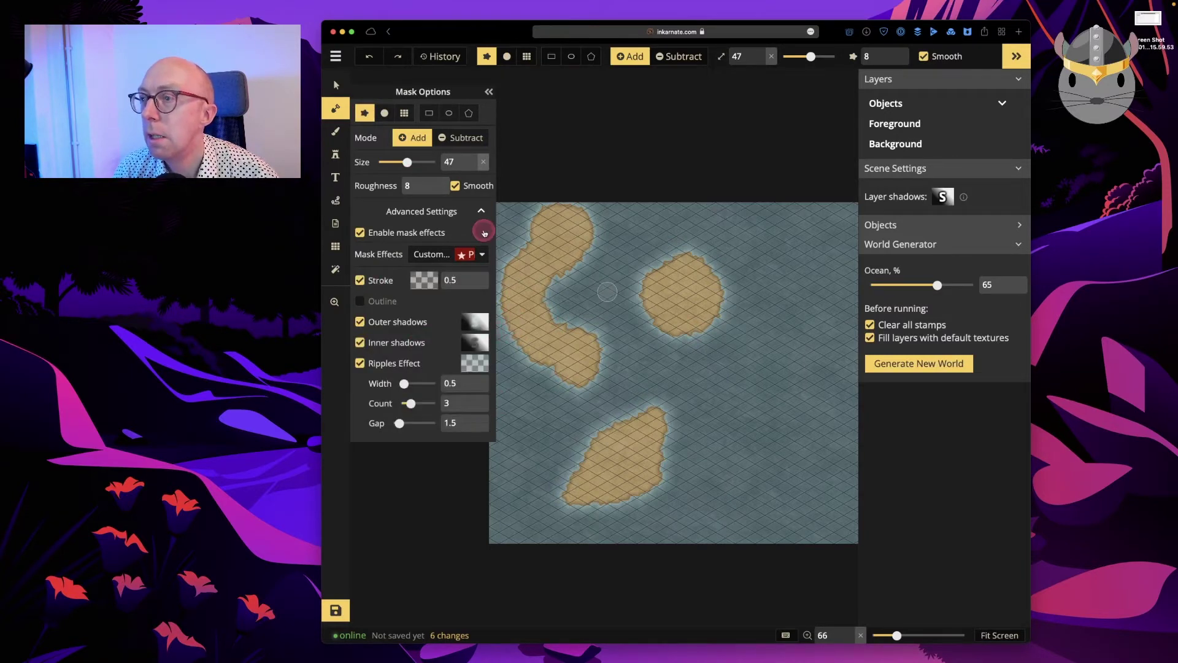
pyautogui.click(483, 256)
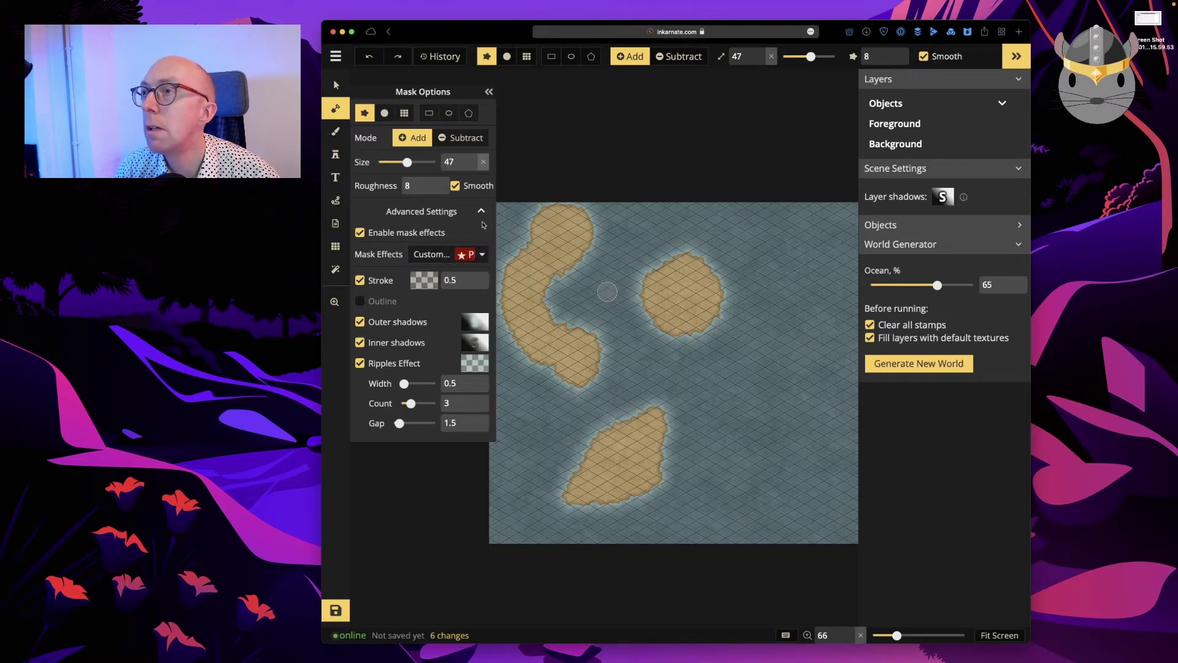
pyautogui.click(901, 123)
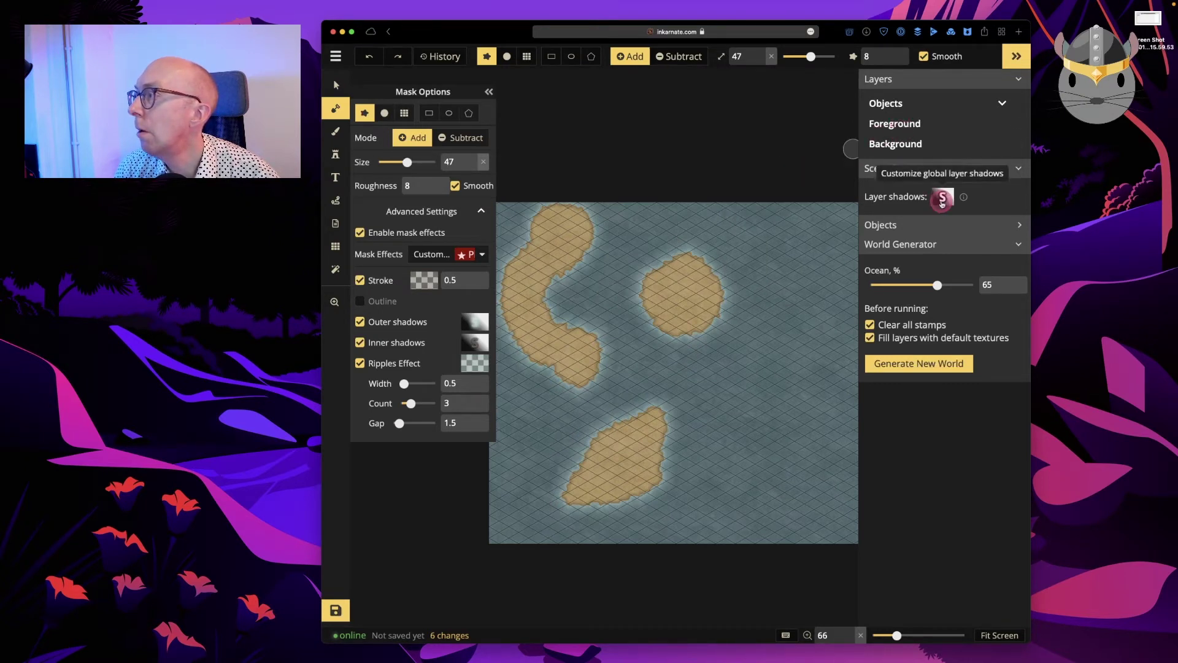
pyautogui.click(925, 223)
pyautogui.click(925, 223)
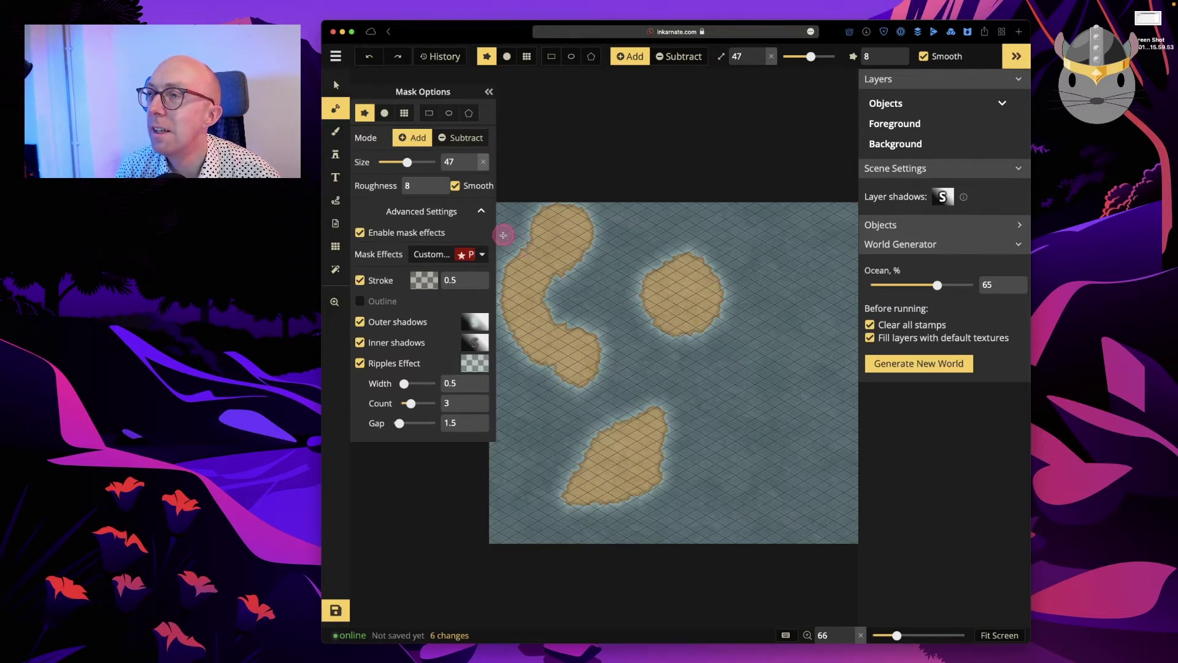
# Choose the grey-brown free texture and paint a diagonal foreground stroke in the sea east of the wedge-shaped island with the rough-edged brush
pyautogui.click(343, 129)
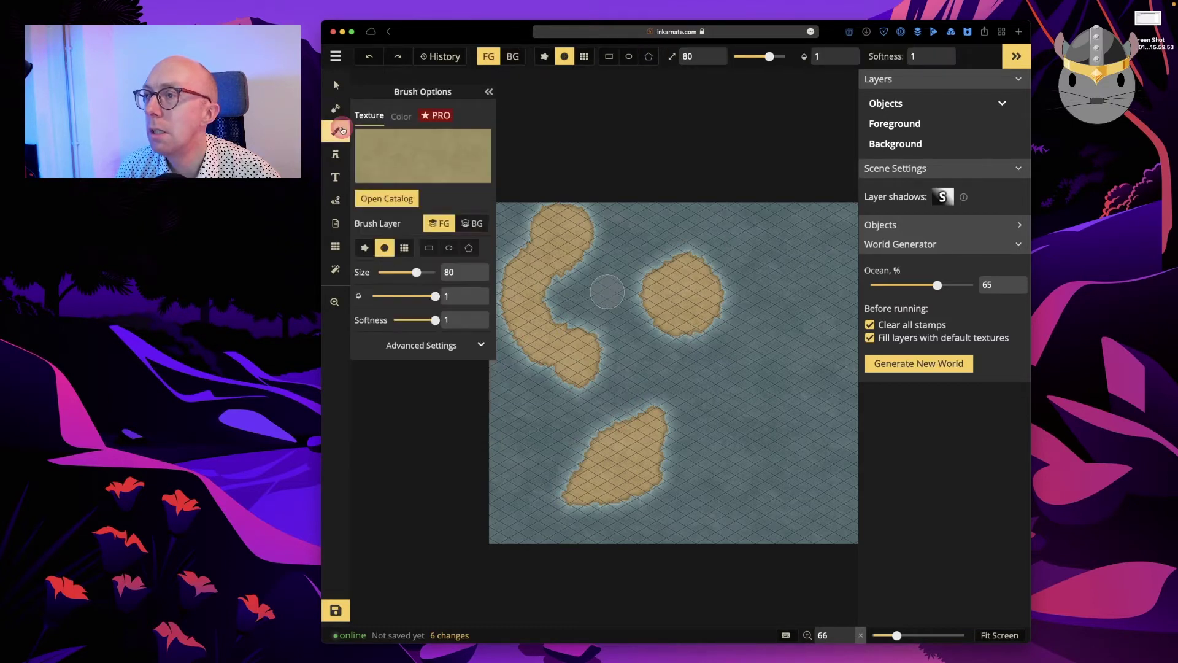
pyautogui.click(422, 160)
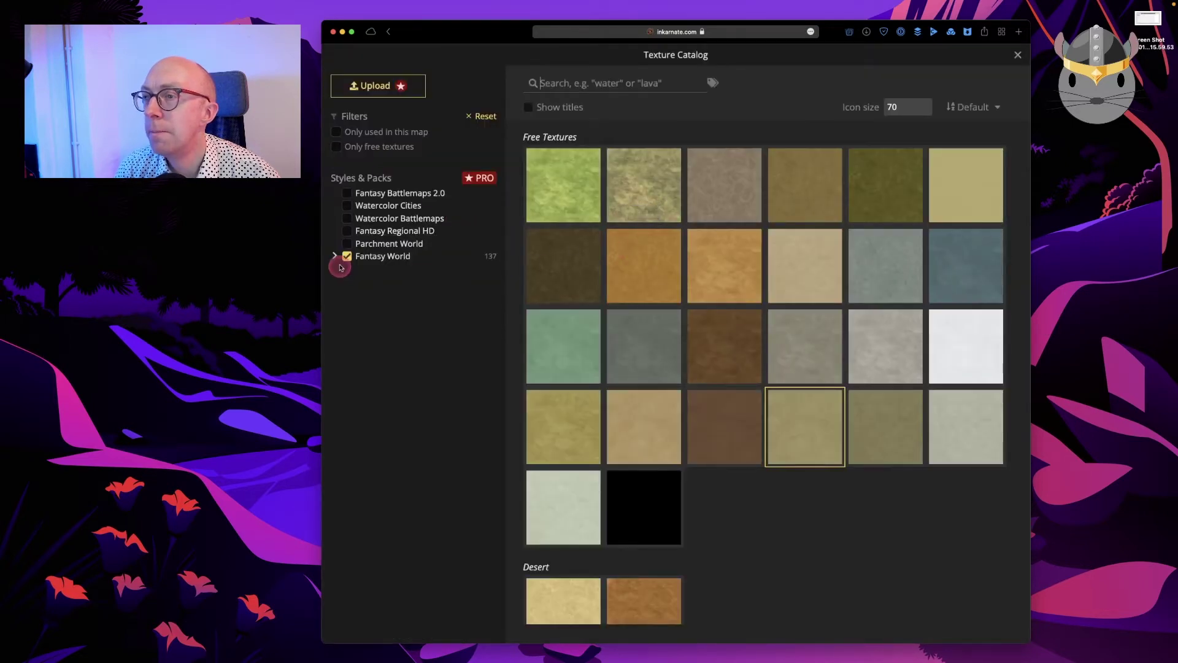
pyautogui.click(335, 257)
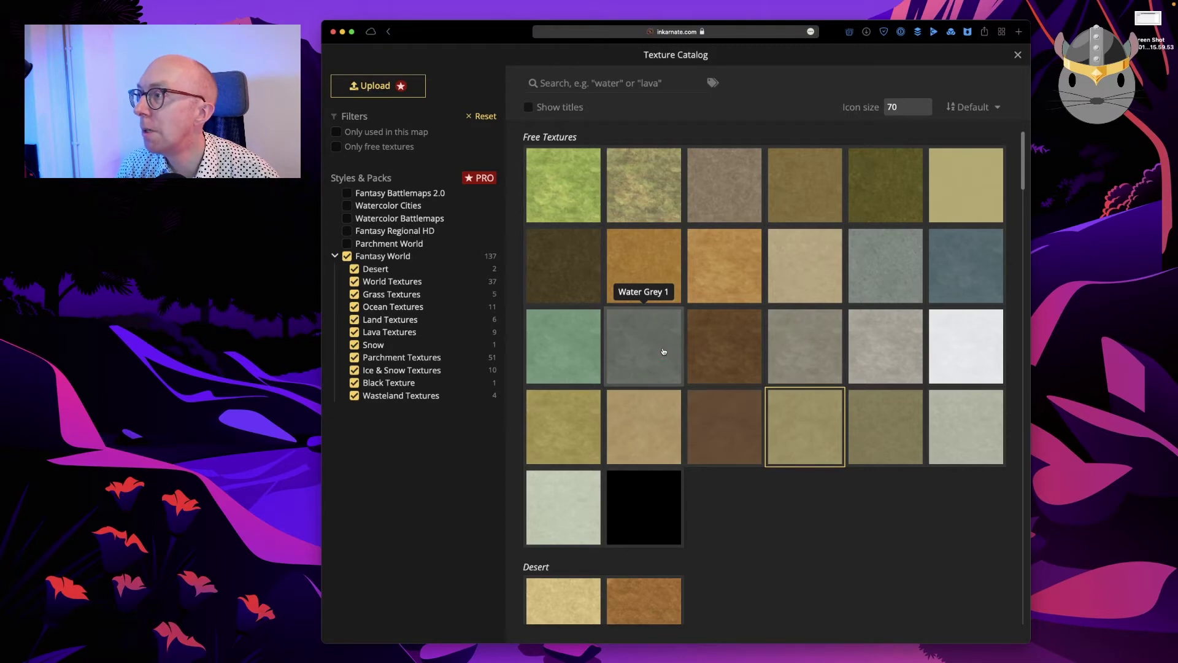
pyautogui.click(737, 202)
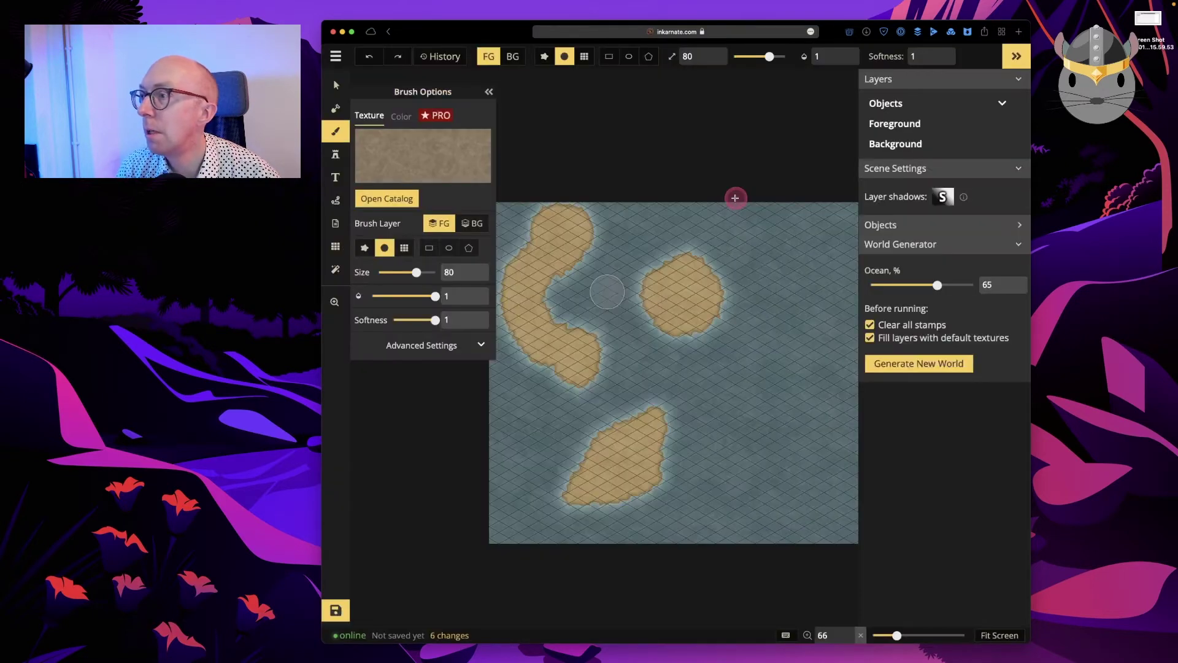
pyautogui.click(571, 224)
pyautogui.click(366, 248)
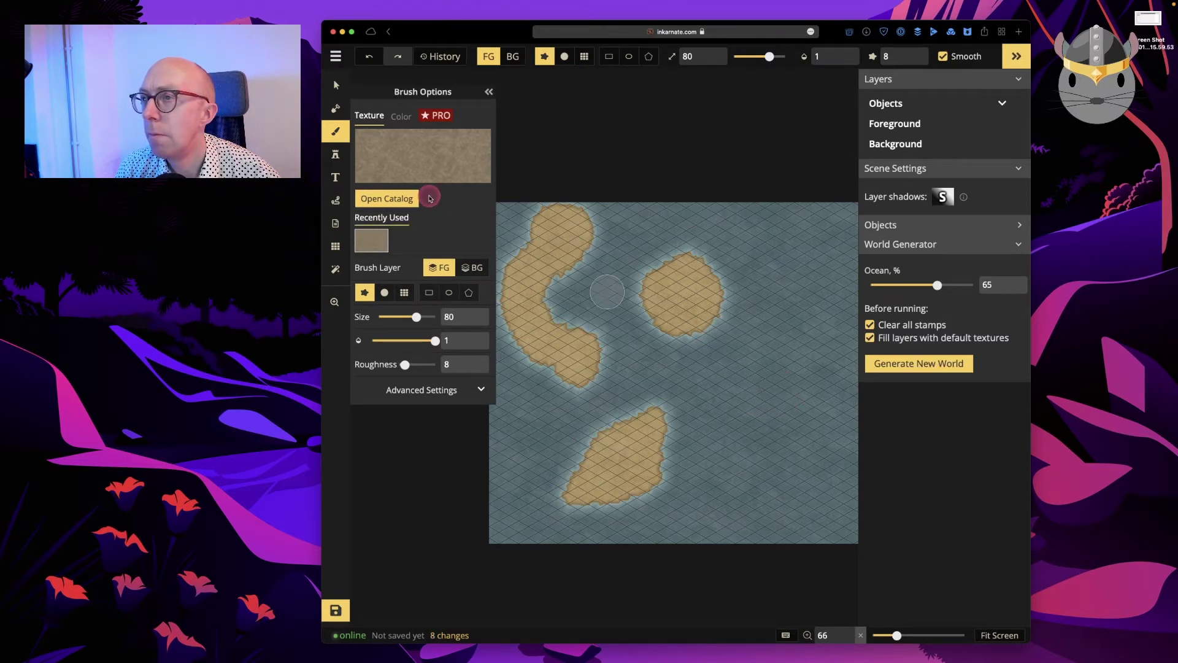
# Paint a filled, irregular island with the size 47 Add mask over the grey-brown textured stroke east of the wedge-shaped island
pyautogui.click(338, 110)
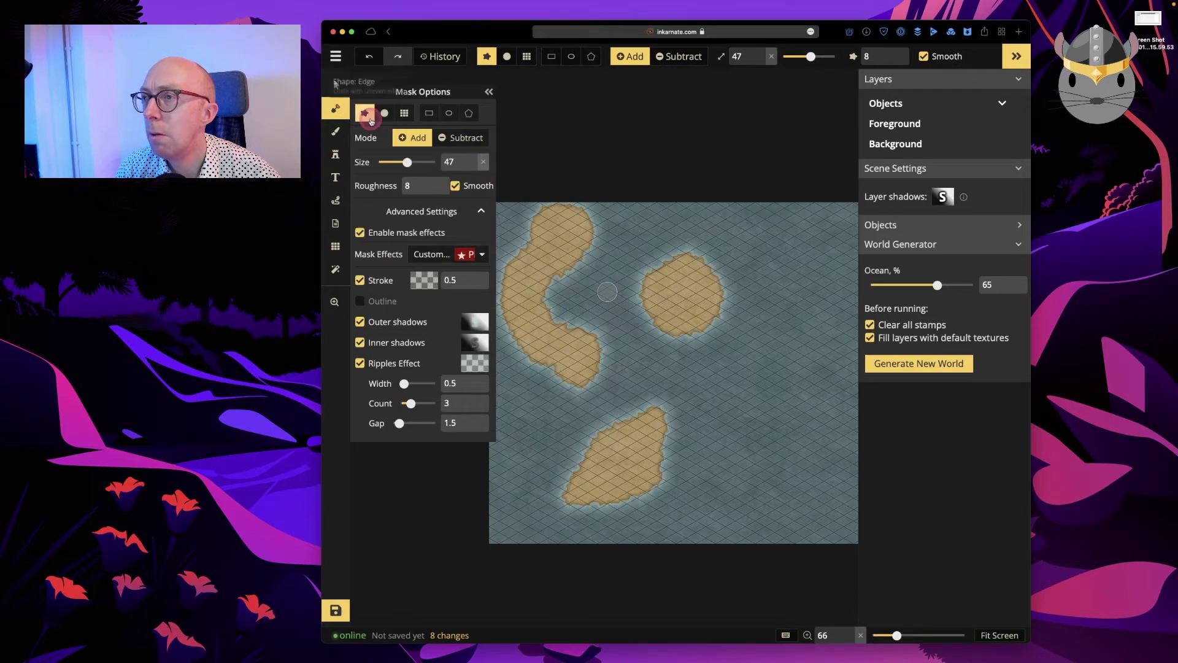
pyautogui.moveTo(754, 375)
pyautogui.mouseDown()
pyautogui.moveTo(787, 354)
pyautogui.moveTo(807, 403)
pyautogui.moveTo(754, 423)
pyautogui.moveTo(732, 415)
pyautogui.moveTo(726, 371)
pyautogui.moveTo(761, 368)
pyautogui.moveTo(767, 386)
pyautogui.mouseUp()
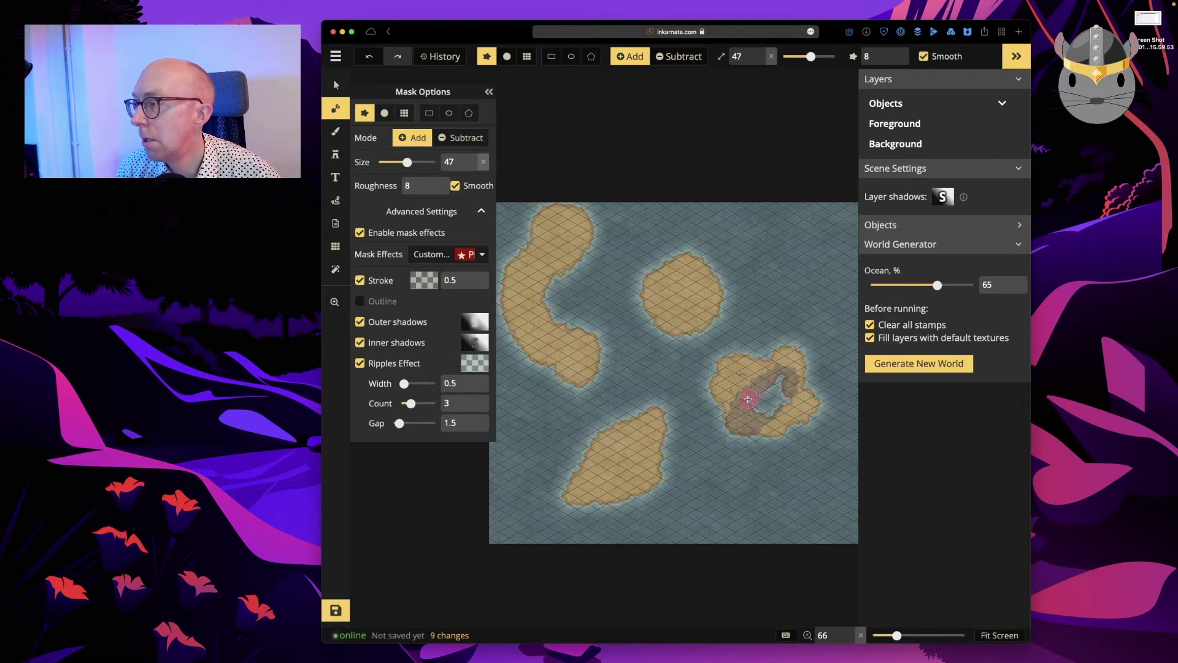
pyautogui.moveTo(760, 396); pyautogui.dragTo(786, 389)
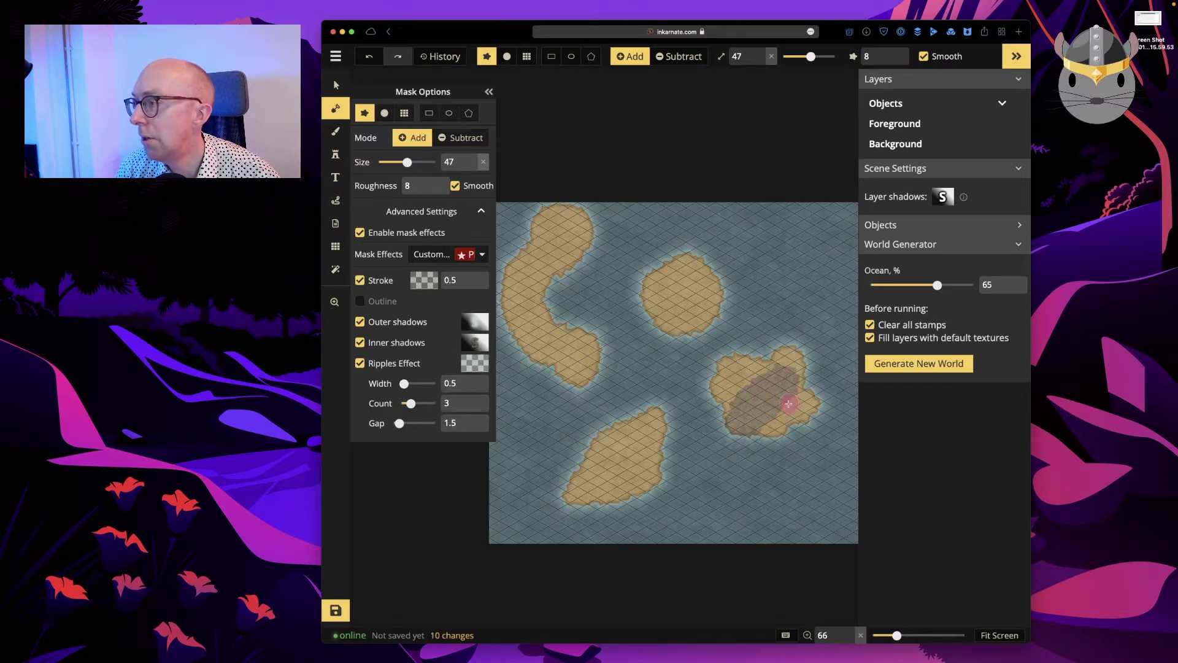
pyautogui.moveTo(829, 368); pyautogui.dragTo(750, 412)
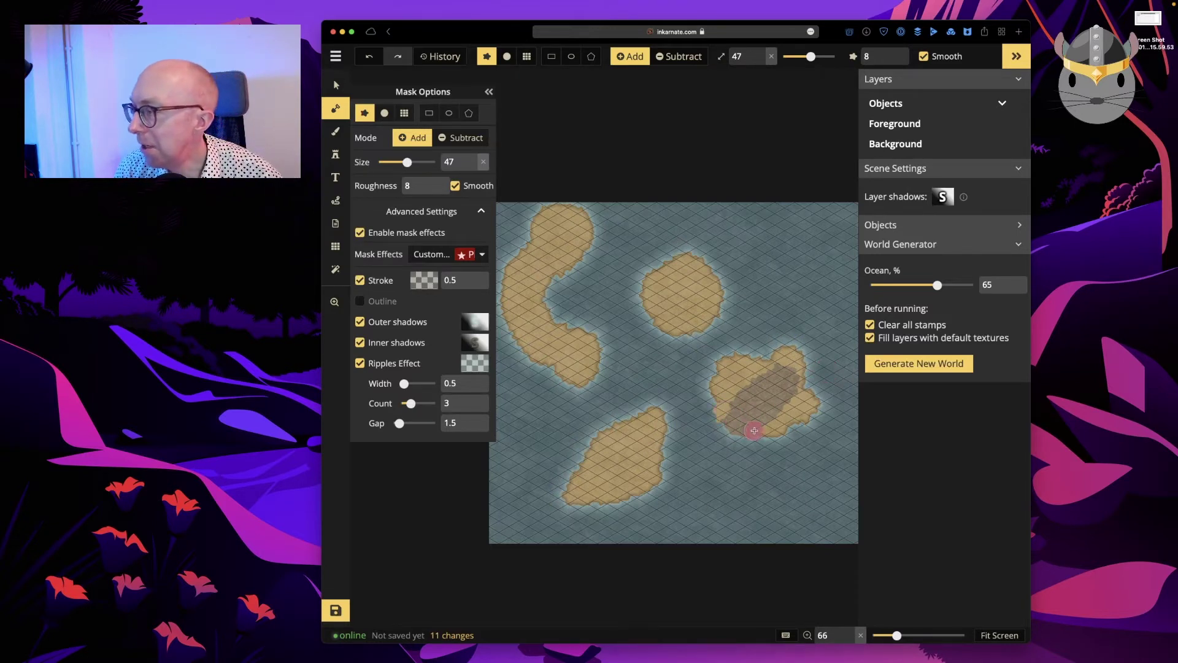
pyautogui.moveTo(762, 434)
pyautogui.mouseDown()
pyautogui.moveTo(737, 443)
pyautogui.moveTo(725, 426)
pyautogui.moveTo(730, 444)
pyautogui.mouseUp()
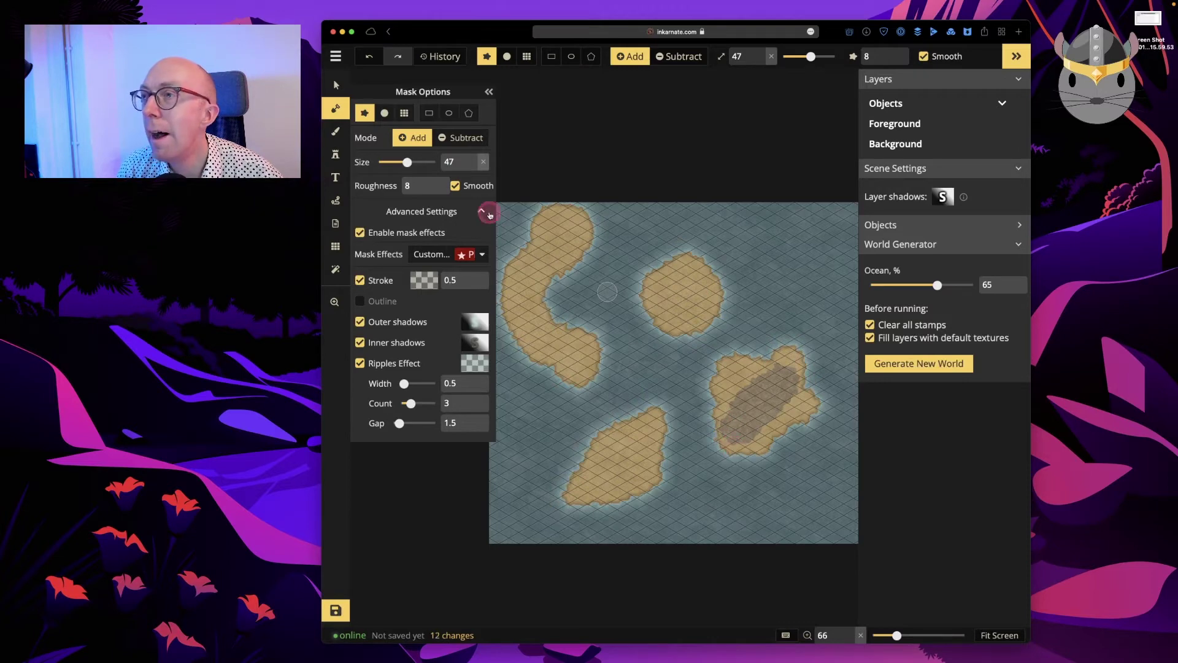
# Check the Brush tool's Color option and close the Pro plan offer
pyautogui.click(339, 132)
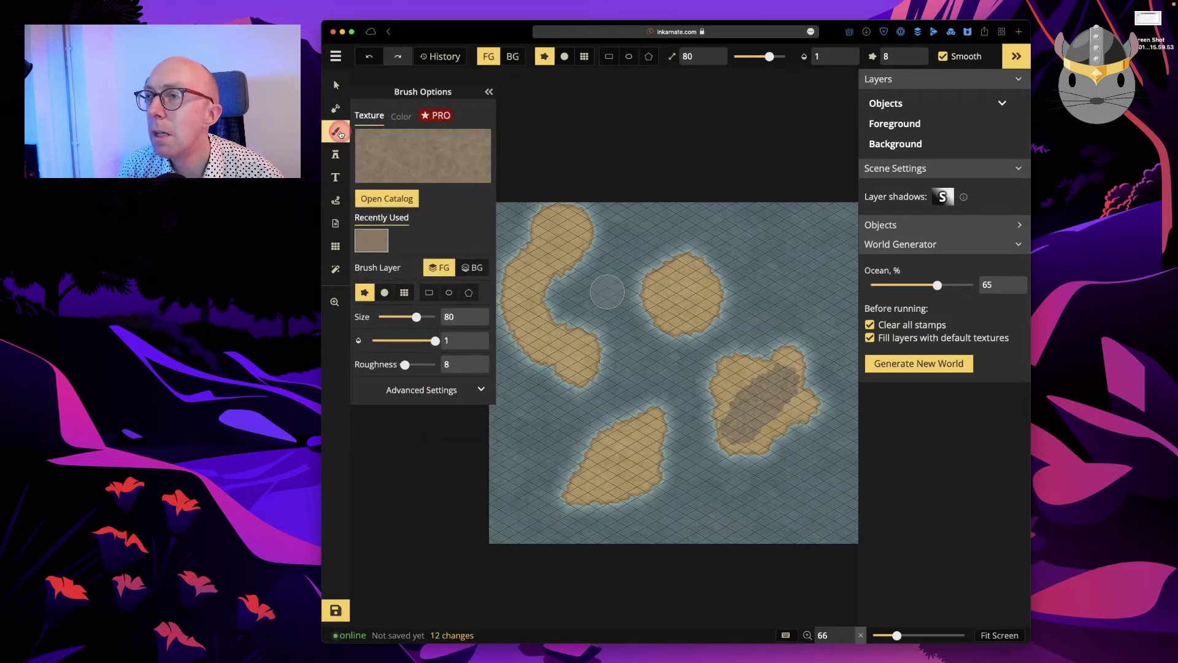
pyautogui.click(400, 116)
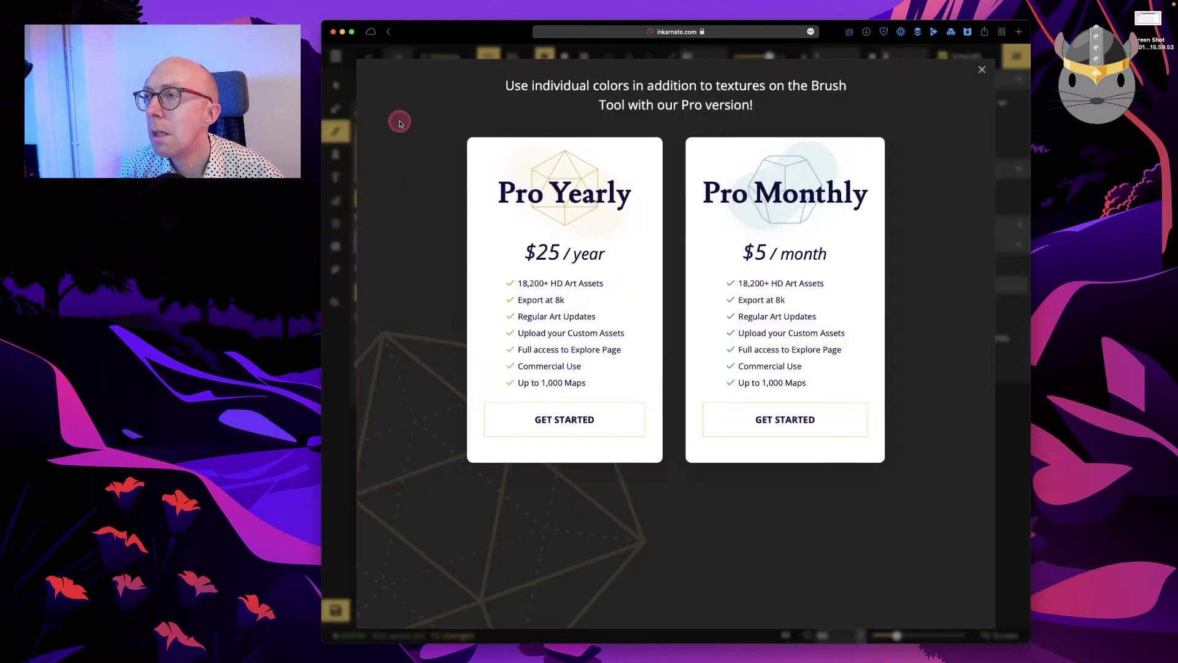
pyautogui.click(982, 70)
pyautogui.click(394, 143)
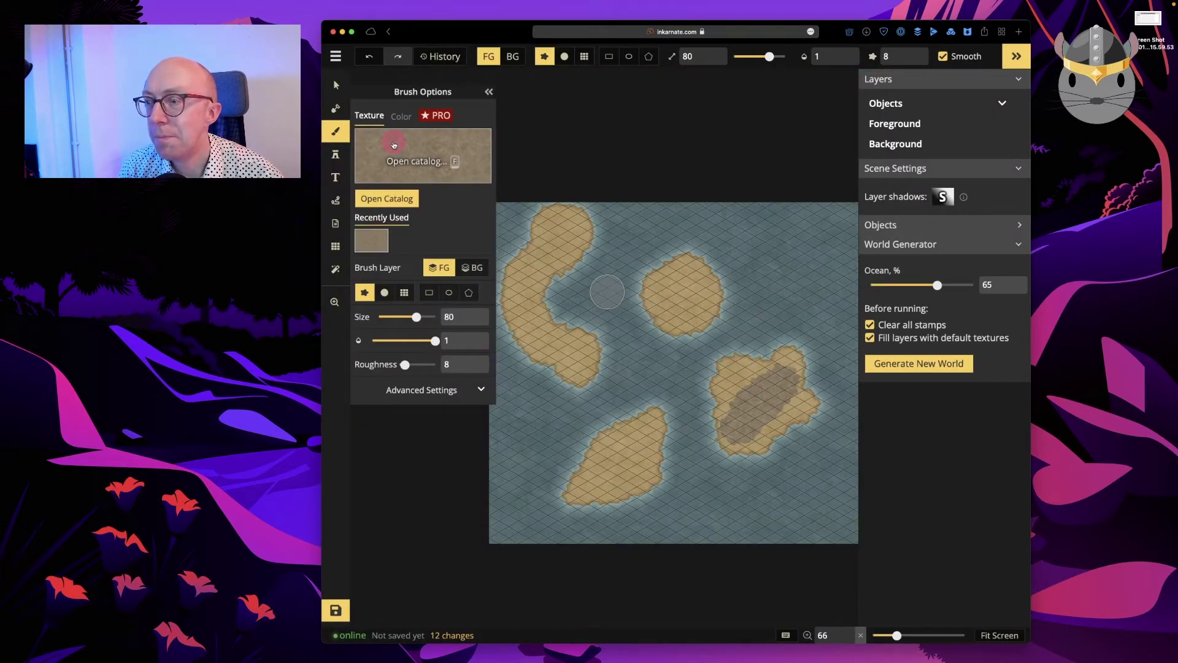
# Expand the brush's advanced settings and set its roughness to 10
pyautogui.click(454, 391)
pyautogui.click(406, 365)
pyautogui.moveTo(407, 365); pyautogui.dragTo(408, 365)
pyautogui.click(391, 116)
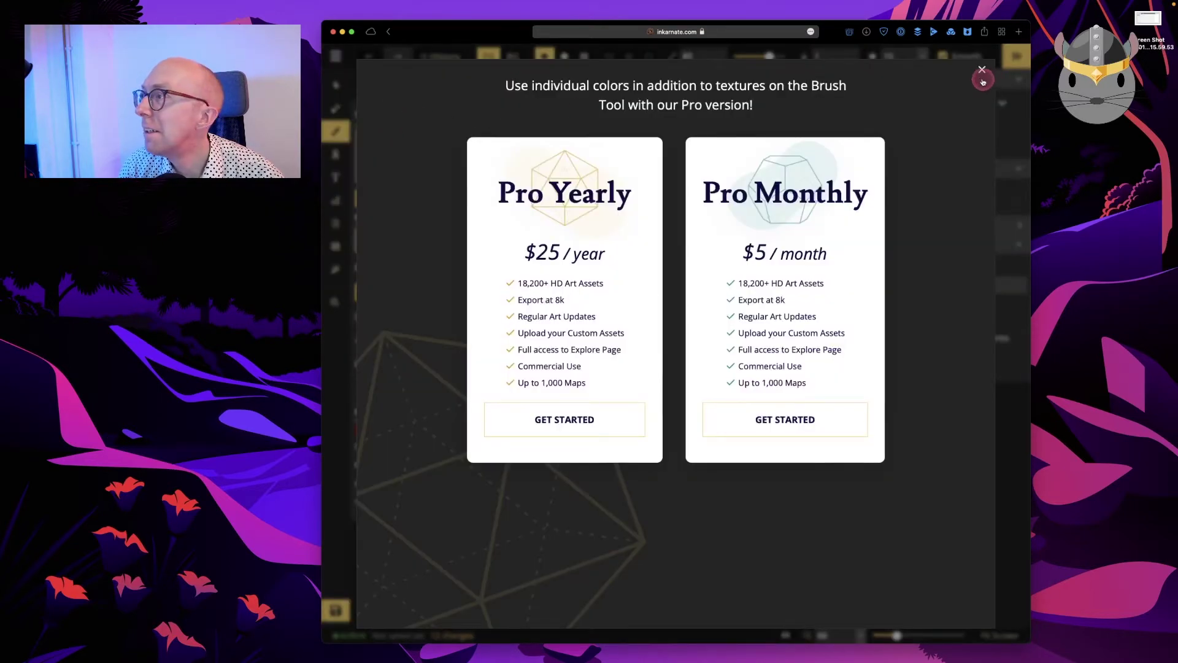
pyautogui.click(977, 74)
pyautogui.click(762, 383)
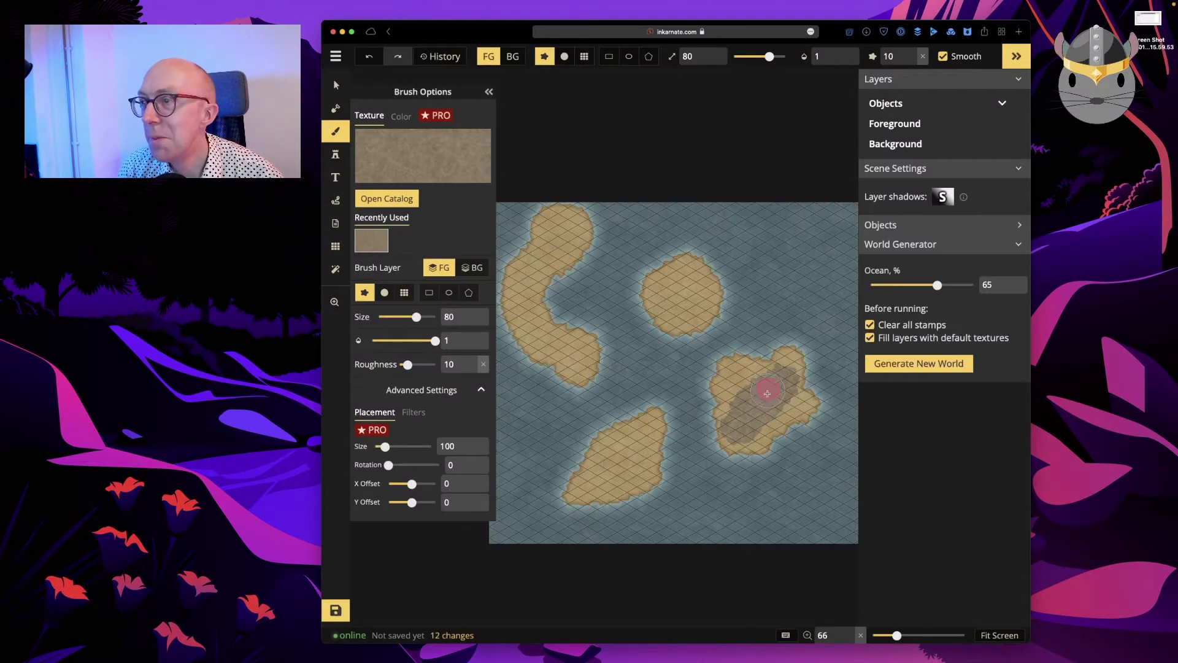
pyautogui.click(336, 109)
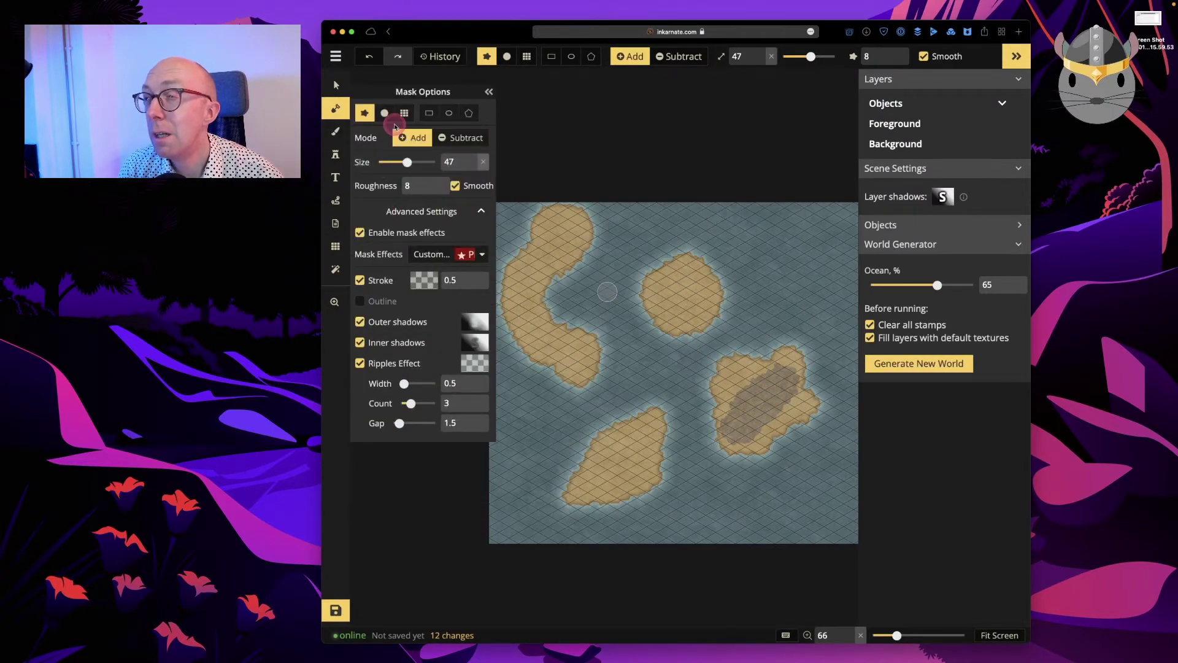
pyautogui.click(721, 400)
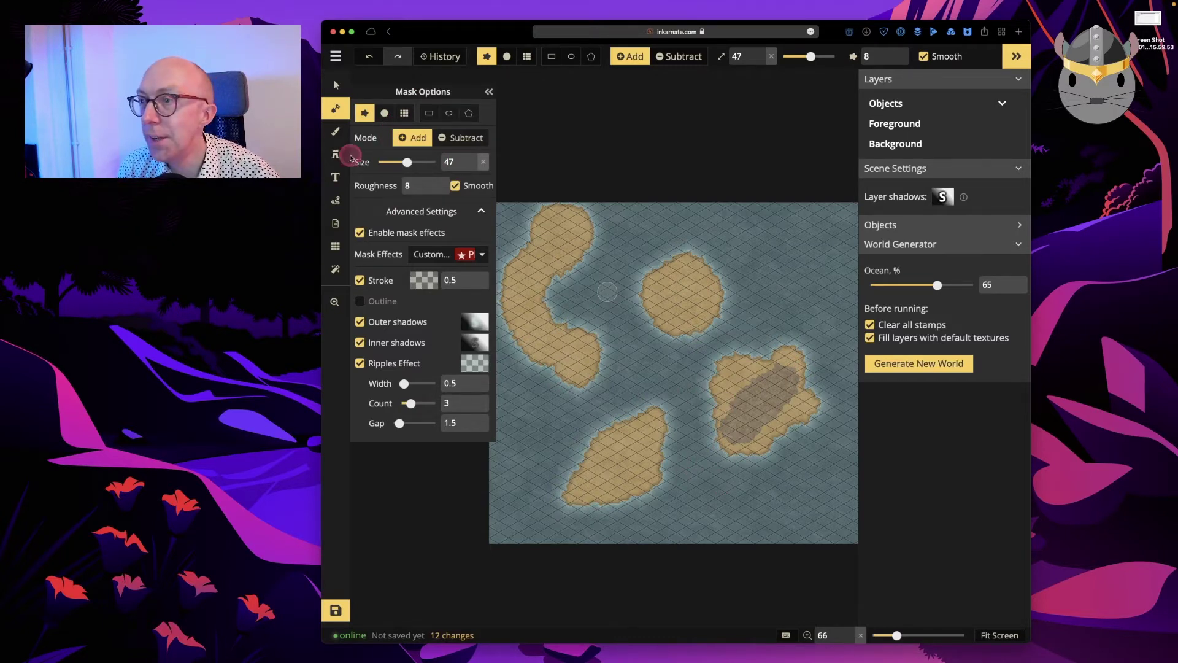
pyautogui.click(337, 132)
pyautogui.click(430, 278)
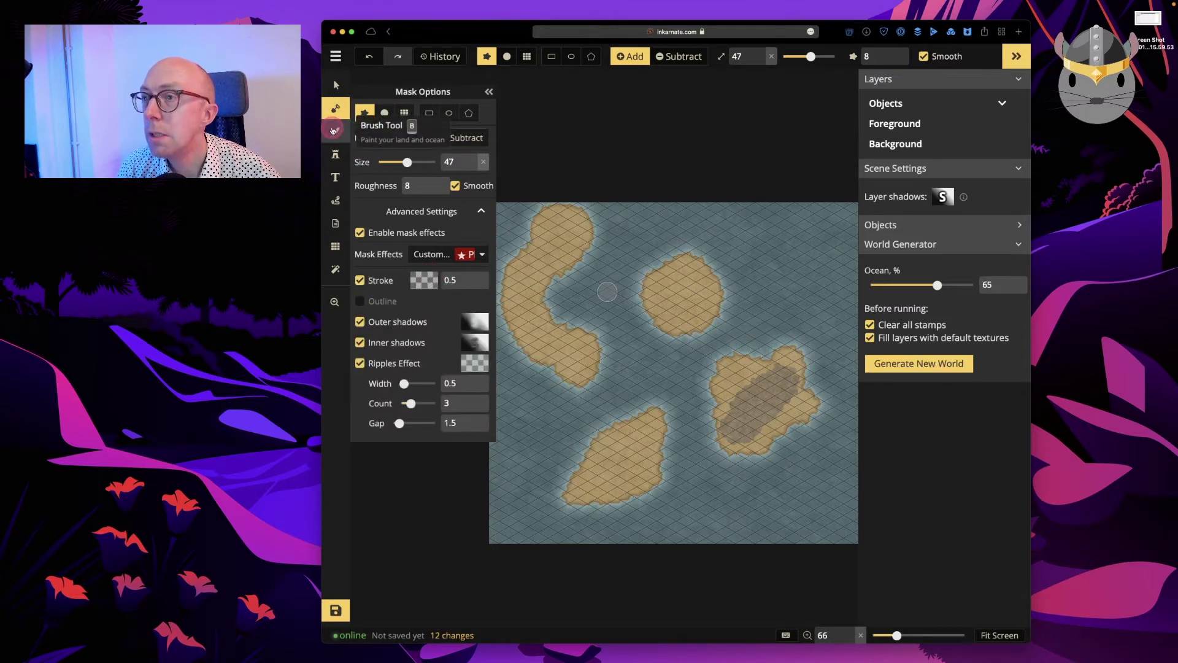
pyautogui.click(335, 175)
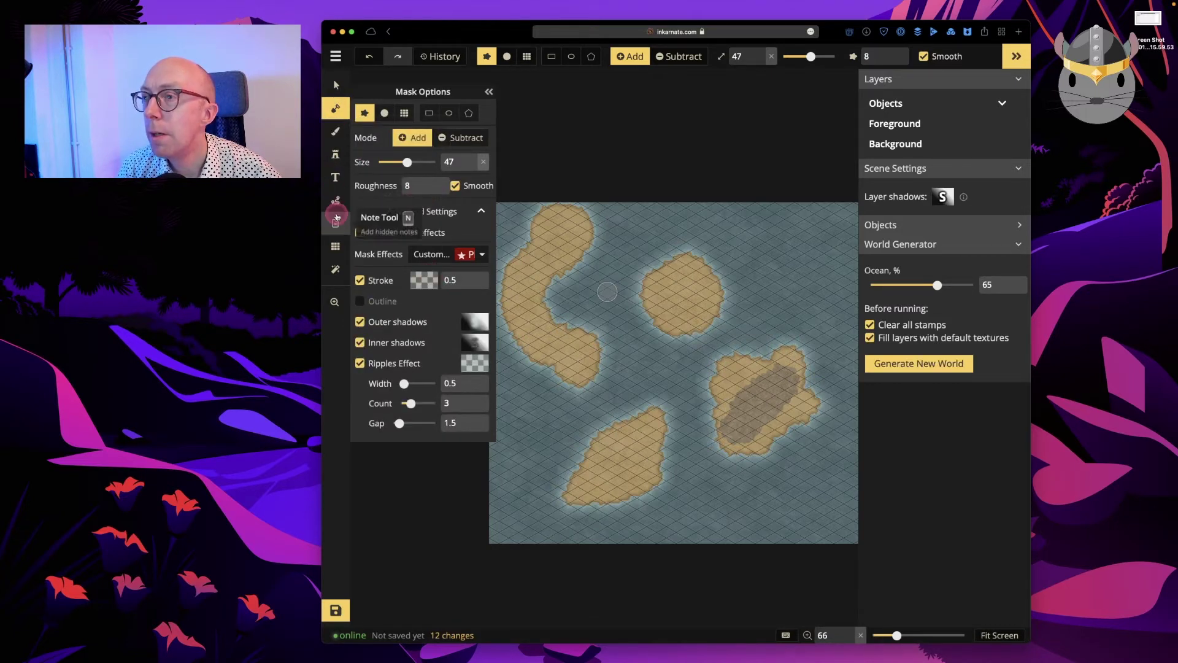
pyautogui.click(336, 245)
# Choose the orange-brown free texture from the catalog for the brush and return to the mask tool
pyautogui.click(329, 133)
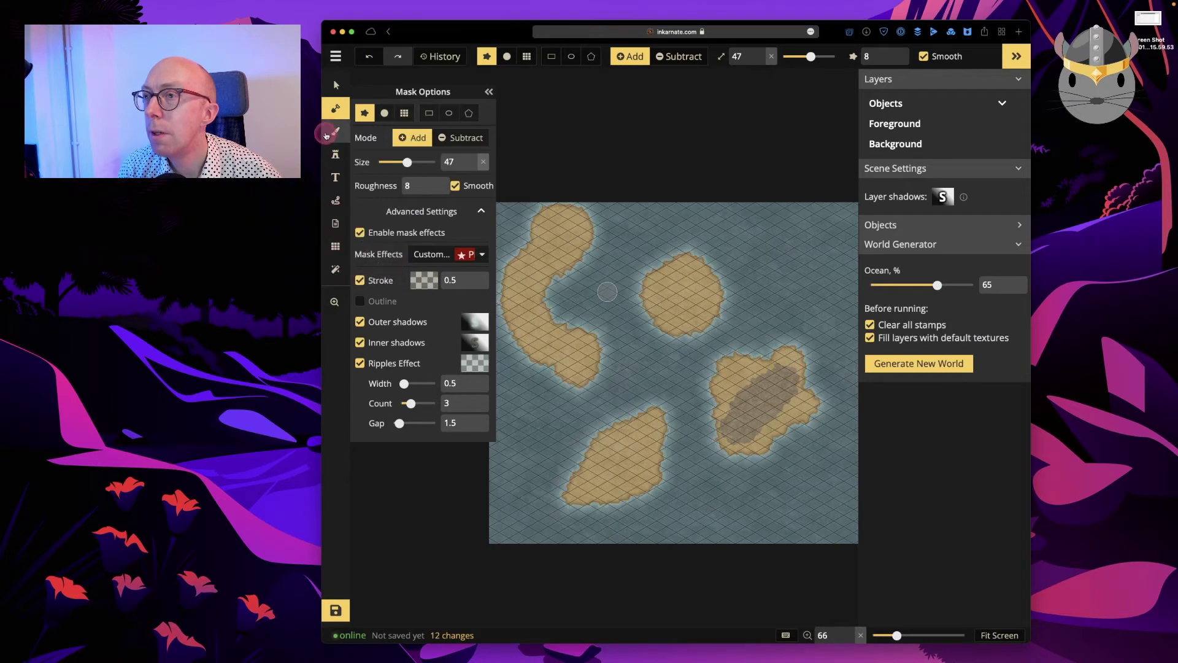
pyautogui.click(422, 158)
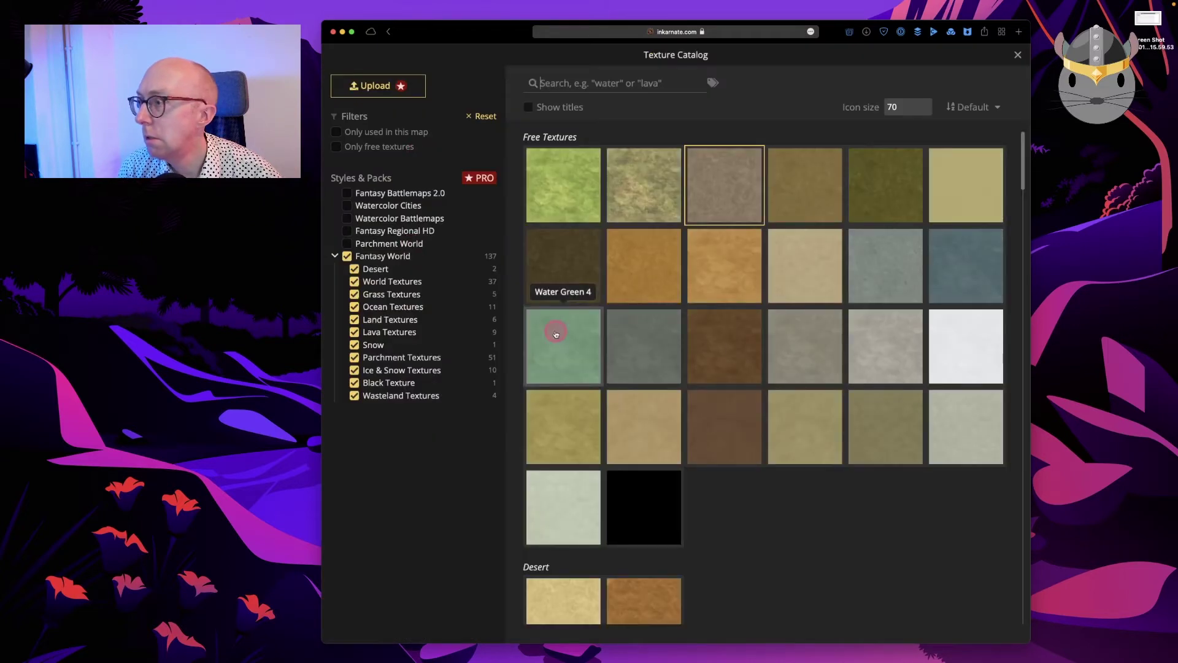
pyautogui.click(632, 262)
pyautogui.press('m')
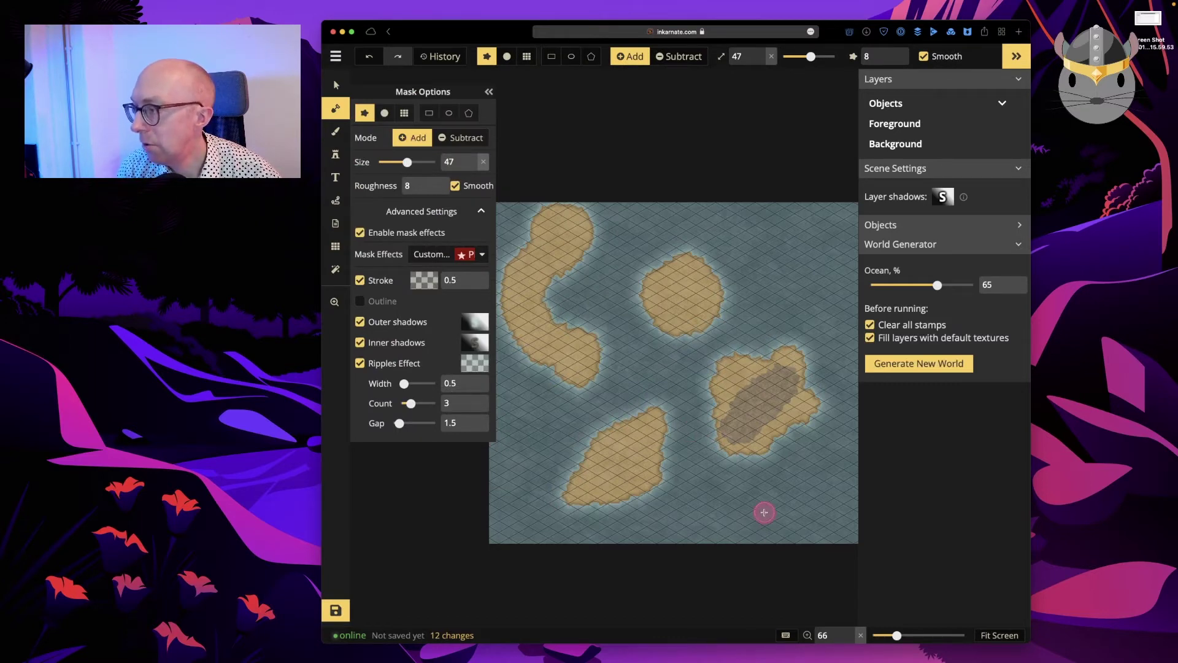
pyautogui.scroll(5, 766, 512)
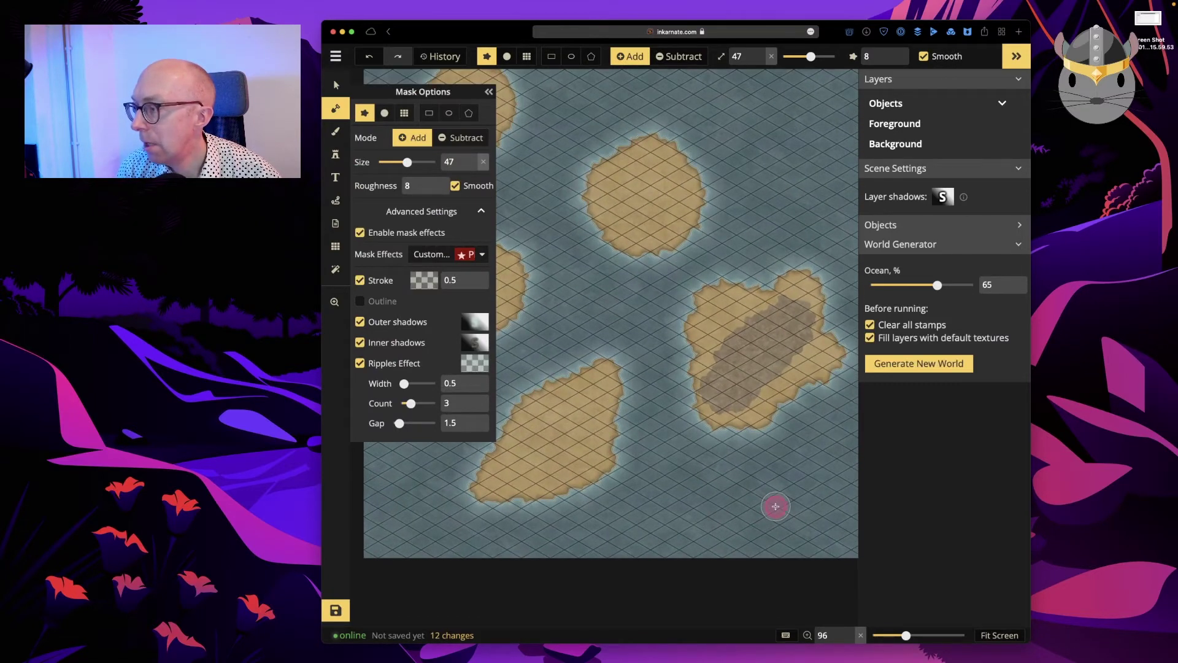
pyautogui.scroll(-5, 775, 506)
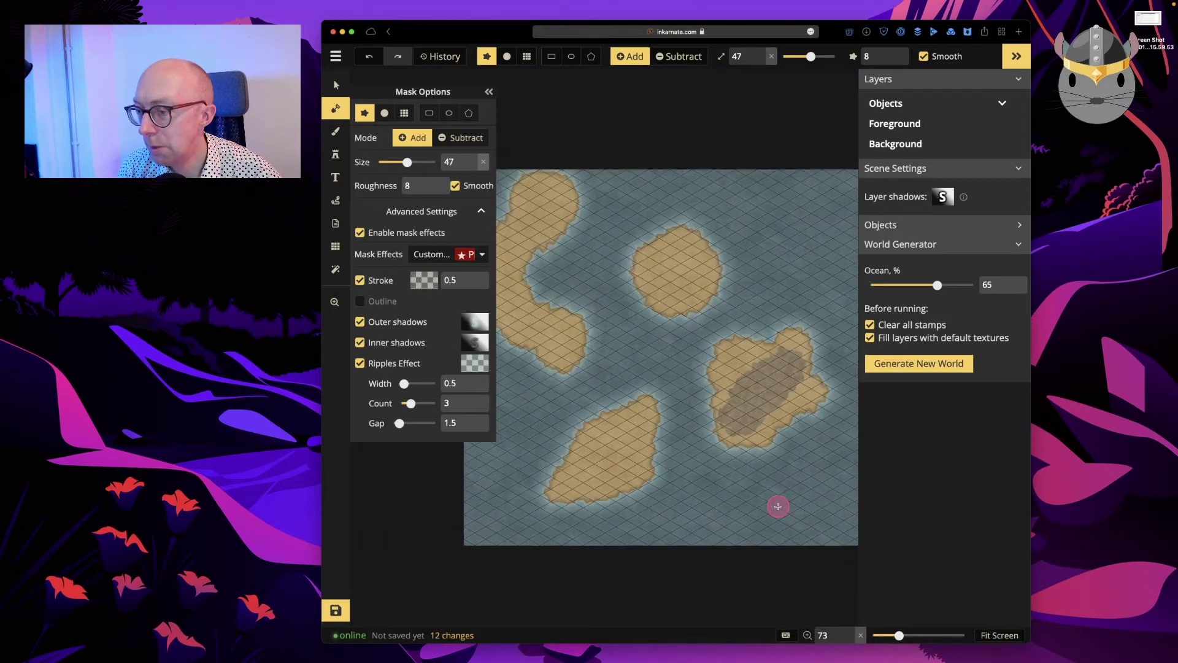
pyautogui.moveTo(778, 506)
pyautogui.mouseDown()
pyautogui.moveTo(728, 512)
pyautogui.moveTo(789, 514)
pyautogui.mouseUp()
pyautogui.hotkey('ctrl', 'z')
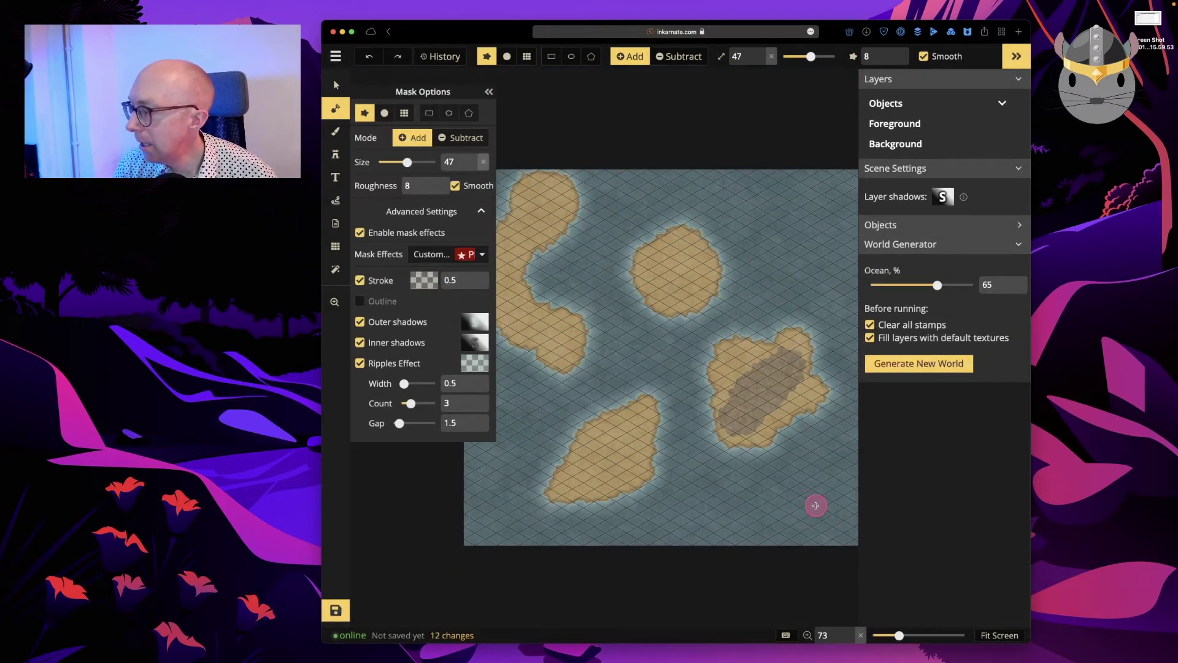
pyautogui.scroll(-1, 675, 326)
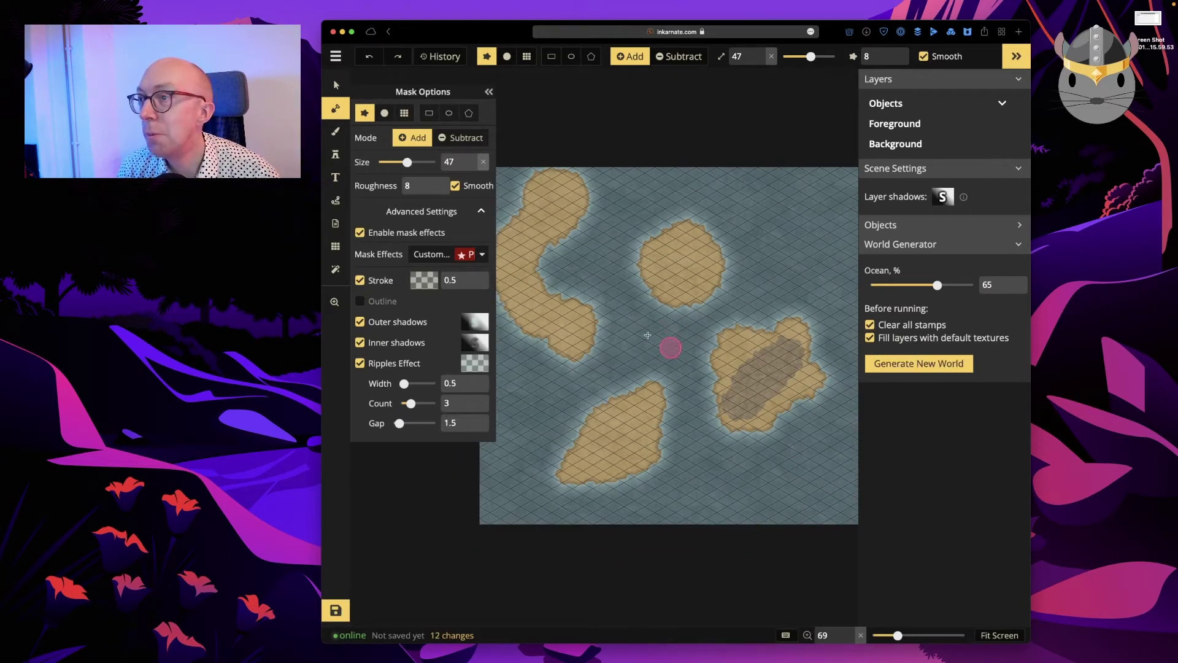
# Paint a tall landmass near the map's east edge with the Add mask brush, narrow in the north and widening toward the south
pyautogui.click(339, 86)
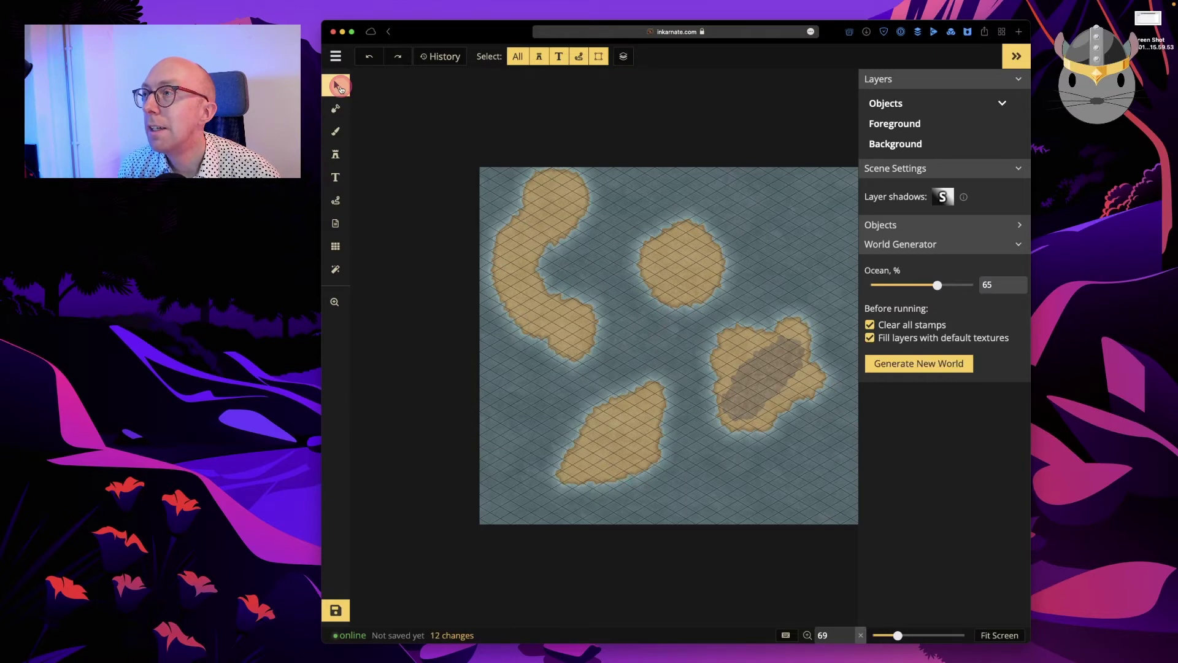
pyautogui.click(336, 302)
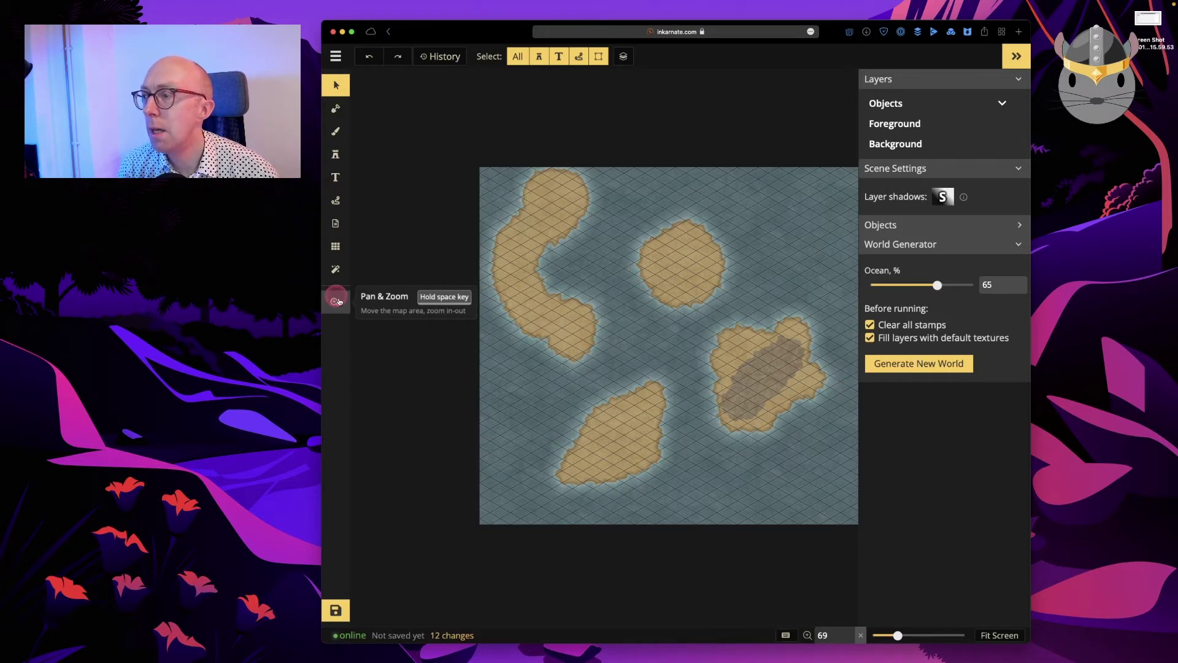
pyautogui.moveTo(789, 482); pyautogui.dragTo(607, 468)
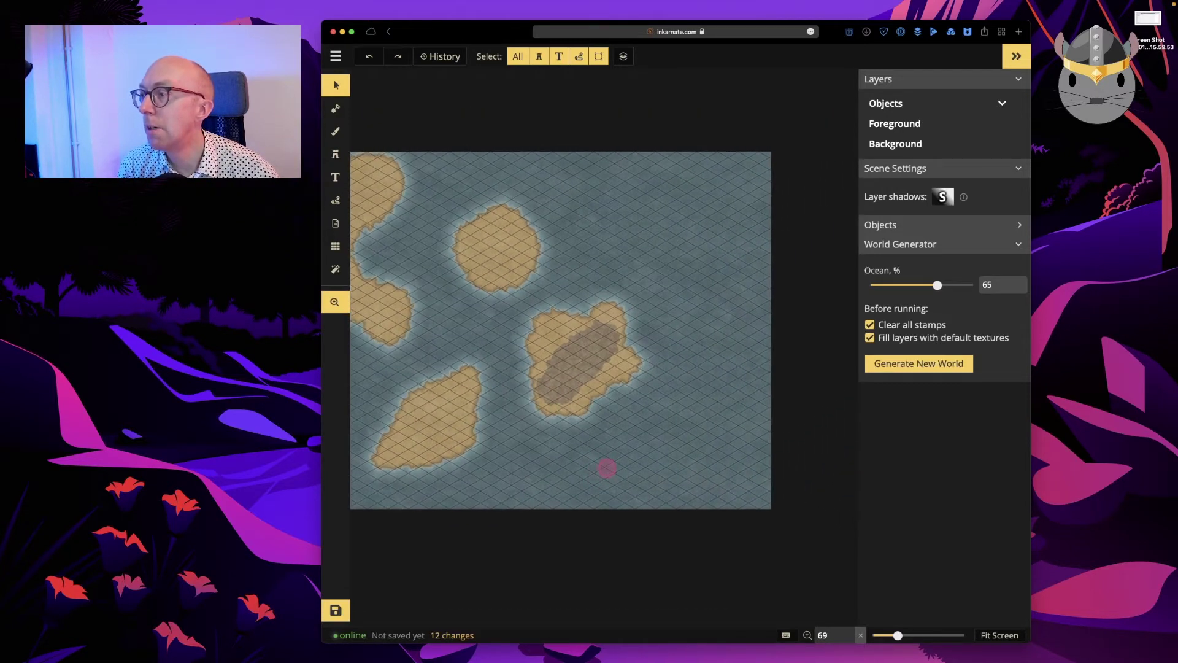
pyautogui.click(672, 434)
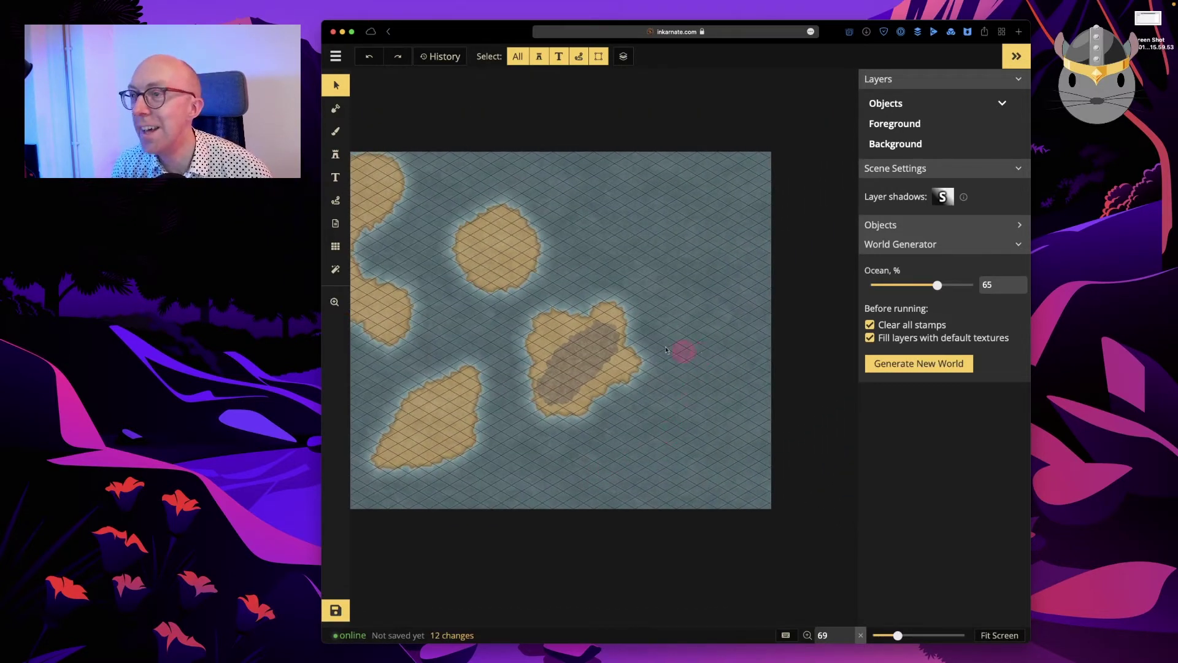
pyautogui.click(336, 108)
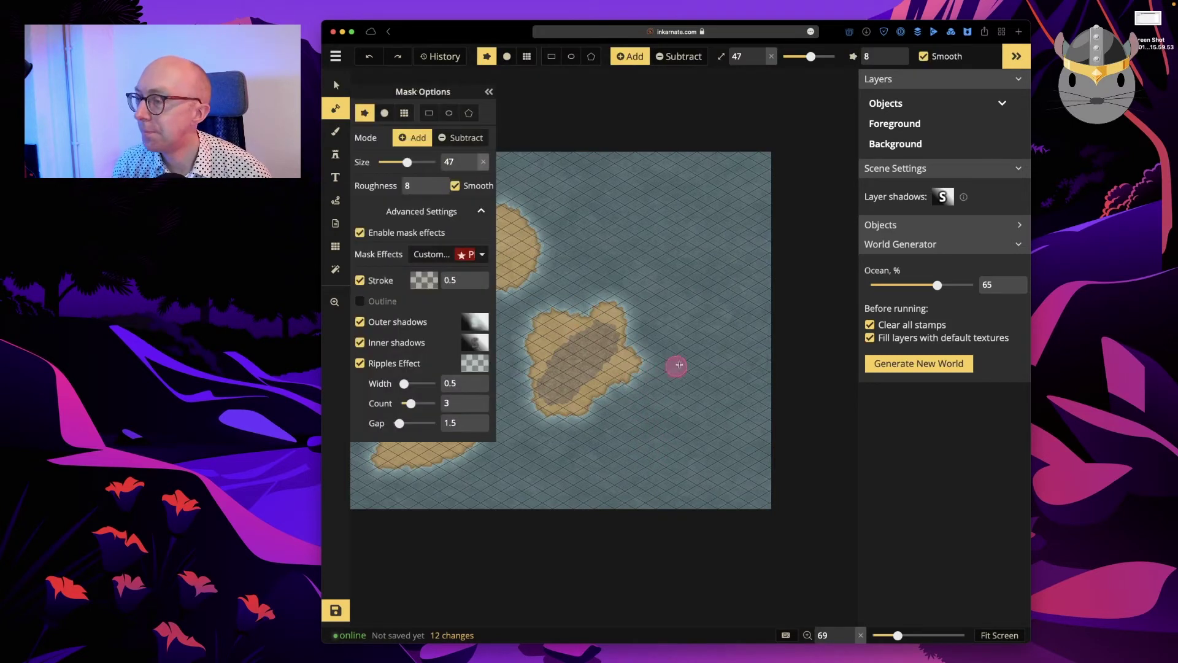
pyautogui.moveTo(705, 355)
pyautogui.mouseDown()
pyautogui.moveTo(712, 378)
pyautogui.moveTo(698, 399)
pyautogui.moveTo(650, 439)
pyautogui.moveTo(697, 473)
pyautogui.moveTo(732, 476)
pyautogui.moveTo(718, 265)
pyautogui.moveTo(717, 285)
pyautogui.mouseUp()
pyautogui.moveTo(727, 410)
pyautogui.mouseDown()
pyautogui.moveTo(704, 477)
pyautogui.moveTo(720, 488)
pyautogui.moveTo(717, 464)
pyautogui.moveTo(725, 483)
pyautogui.moveTo(680, 473)
pyautogui.moveTo(713, 398)
pyautogui.moveTo(696, 453)
pyautogui.mouseUp()
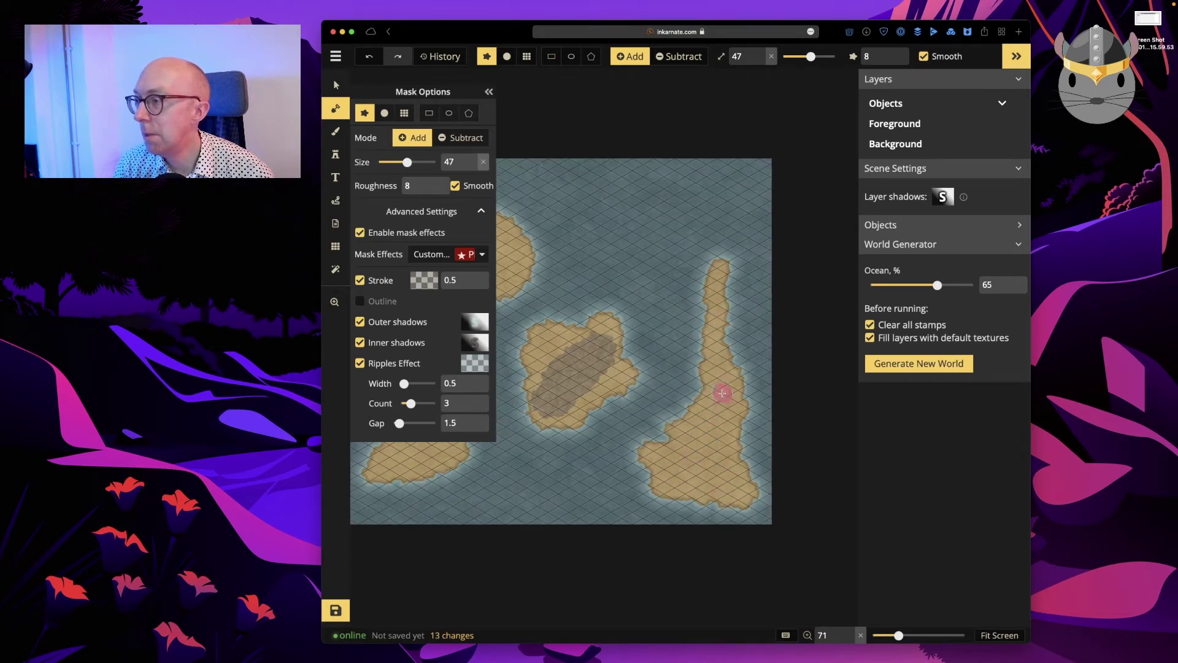
pyautogui.press('space')
pyautogui.moveTo(608, 268); pyautogui.dragTo(662, 244)
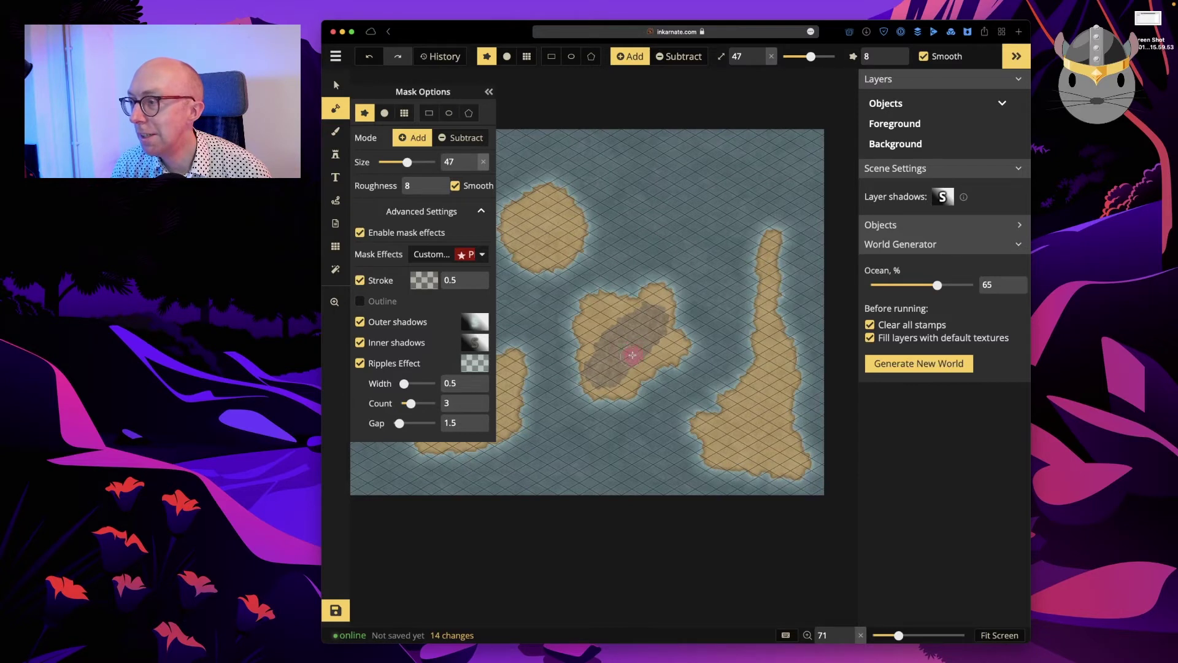
pyautogui.moveTo(643, 349)
pyautogui.mouseDown()
pyautogui.moveTo(668, 358)
pyautogui.moveTo(642, 351)
pyautogui.mouseUp()
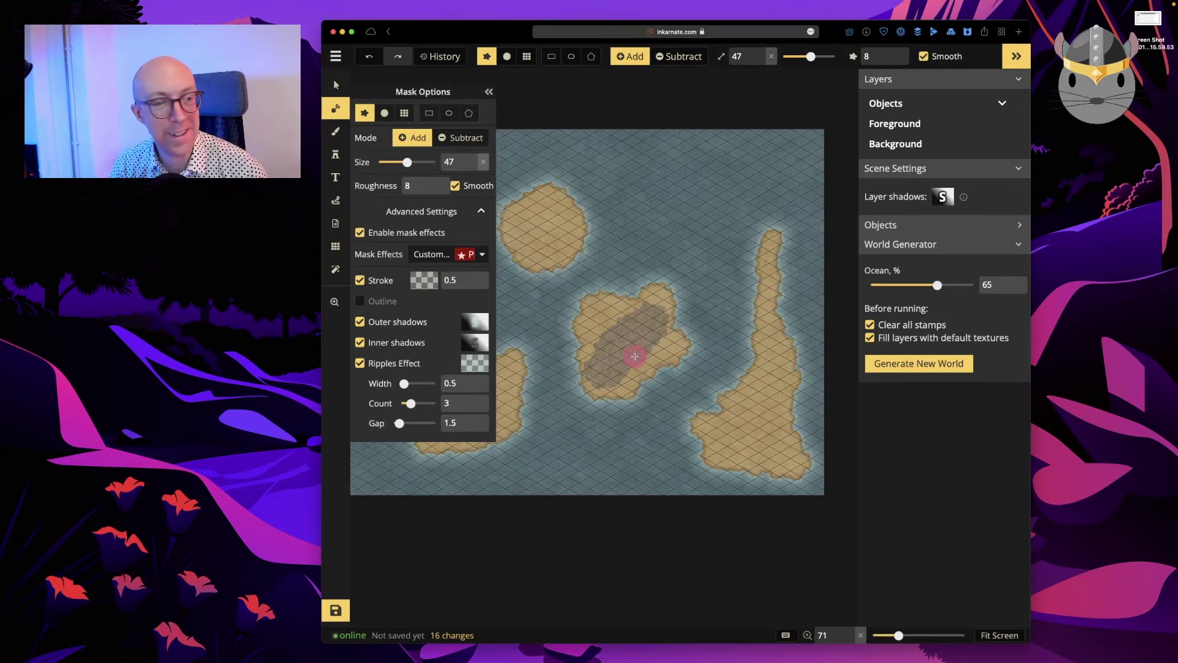
pyautogui.click(1004, 129)
pyautogui.click(1004, 103)
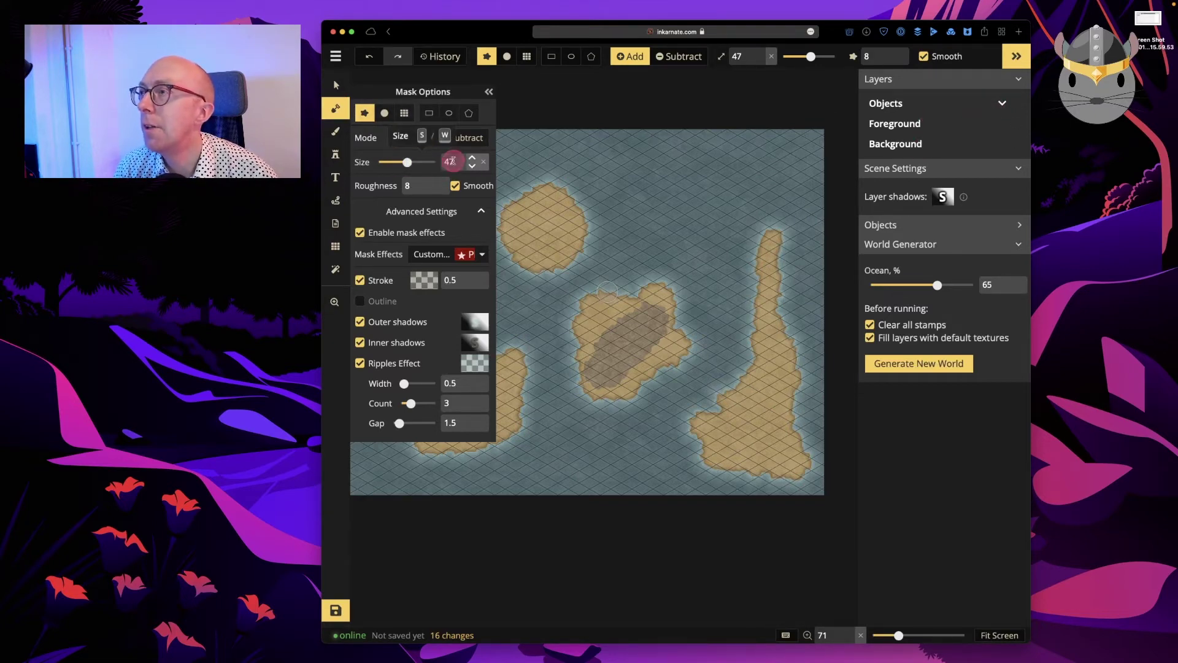
# Switch to the Select tool and look at its layer filter for limiting what can be selected
pyautogui.click(336, 86)
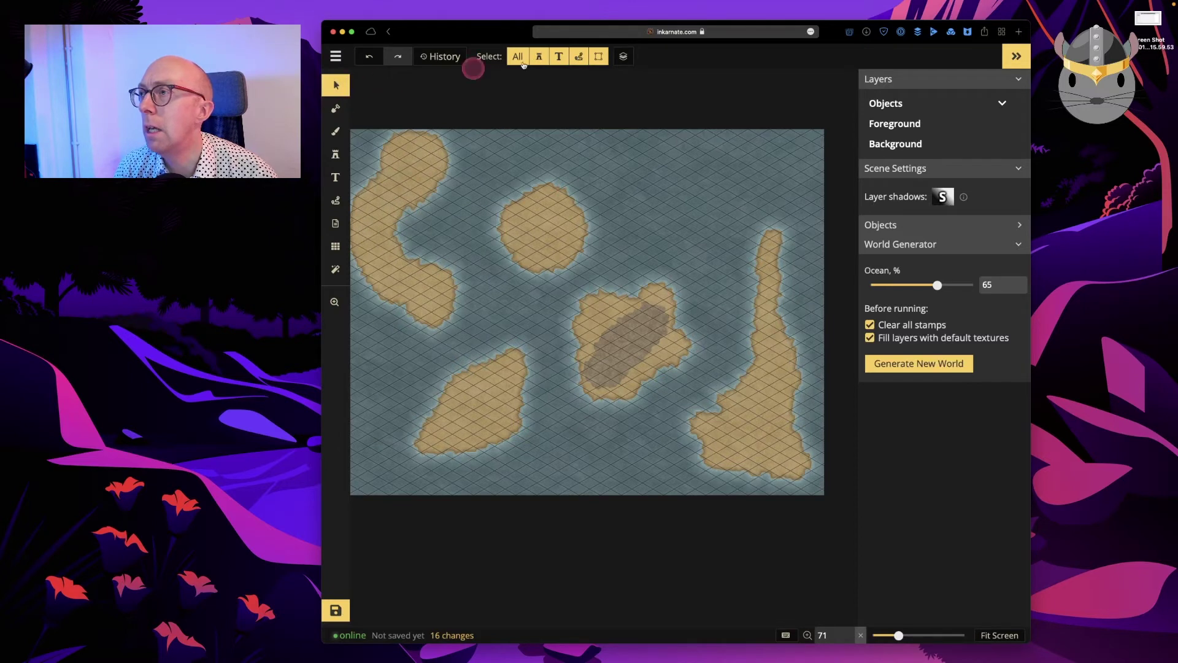
pyautogui.click(625, 57)
pyautogui.click(625, 57)
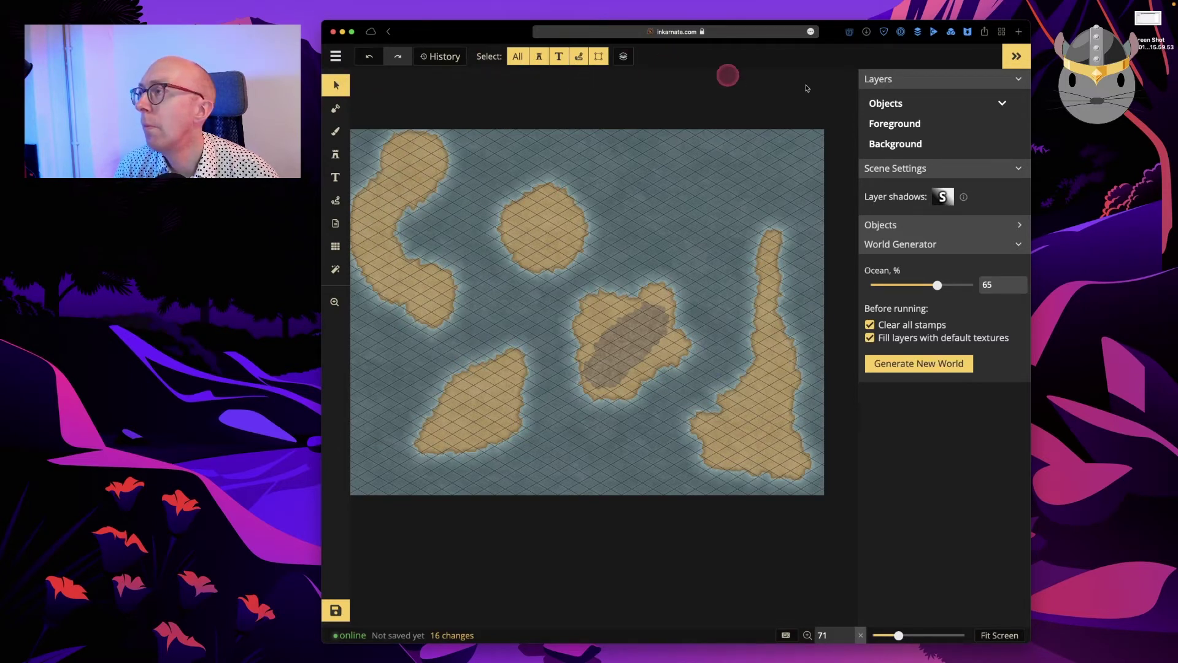
pyautogui.click(1001, 108)
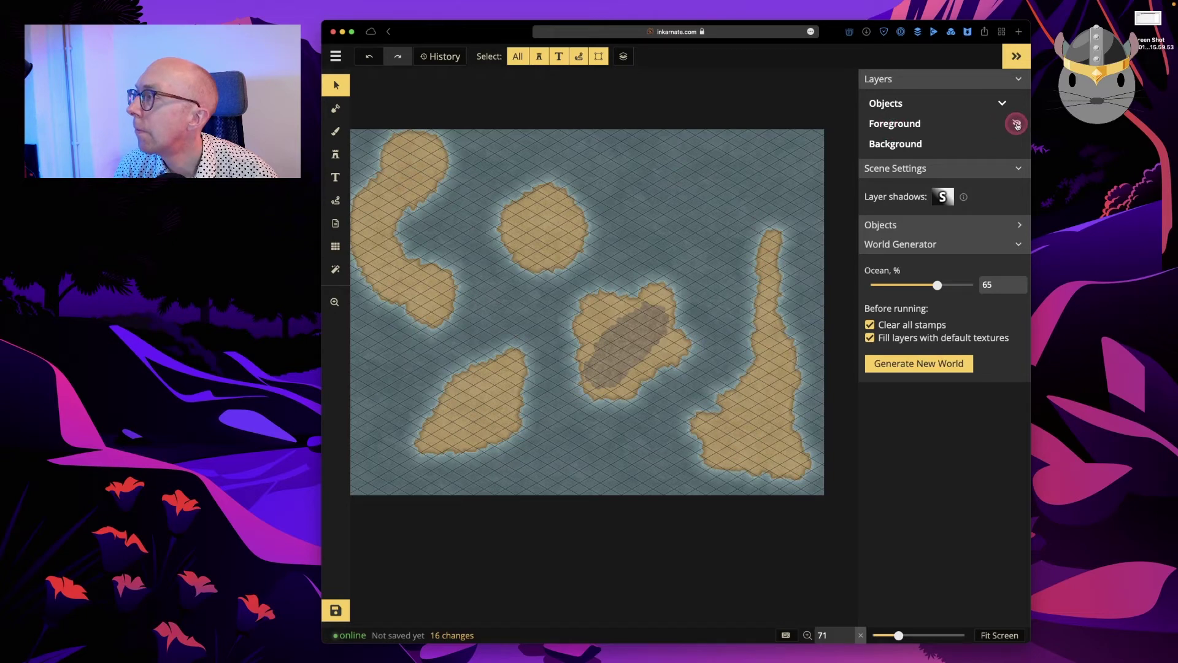
# Try hiding and showing the Foreground layer and the Background layer, leaving both visible
pyautogui.click(1017, 123)
pyautogui.click(1017, 123)
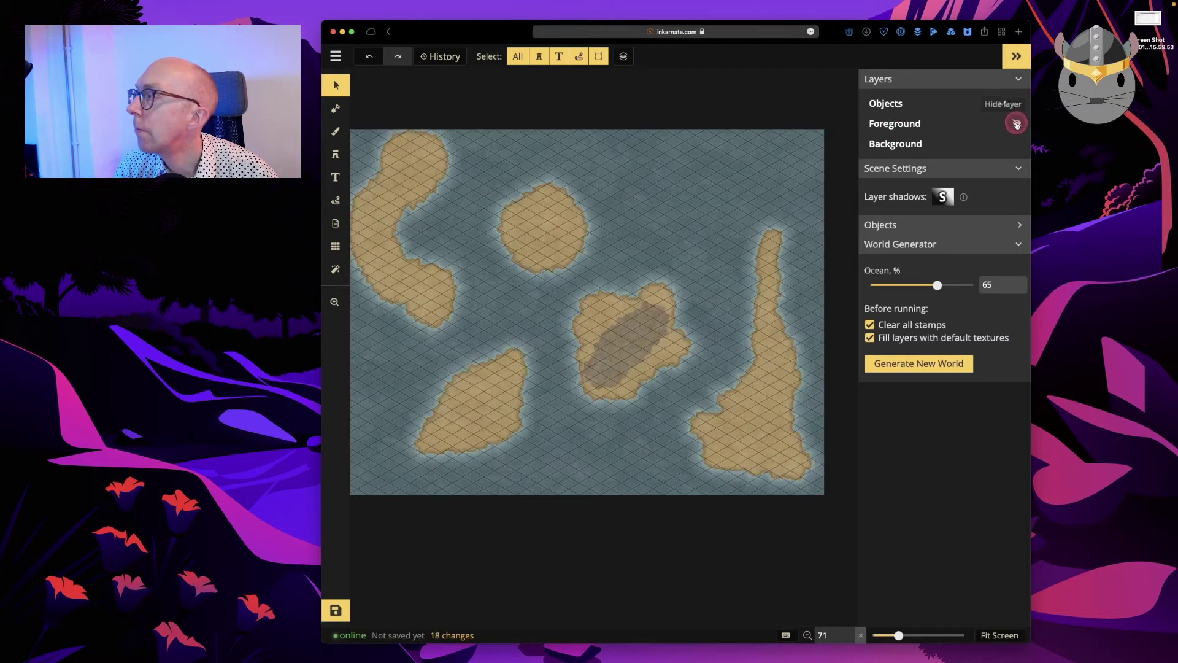
pyautogui.click(1017, 143)
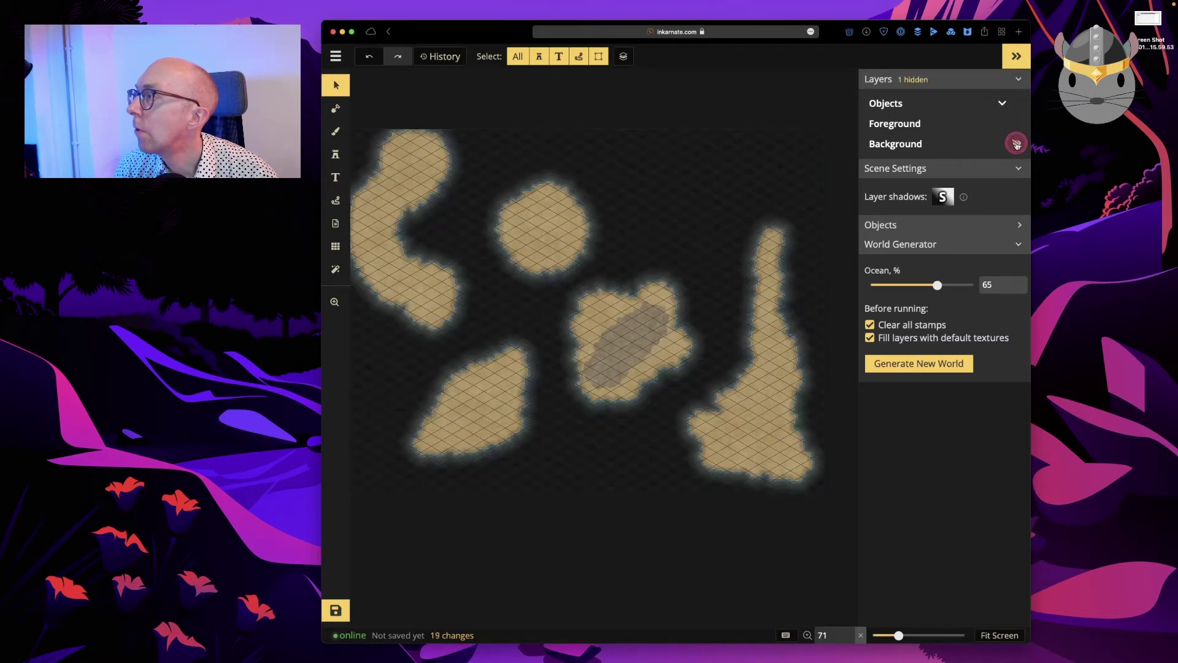
pyautogui.click(1017, 143)
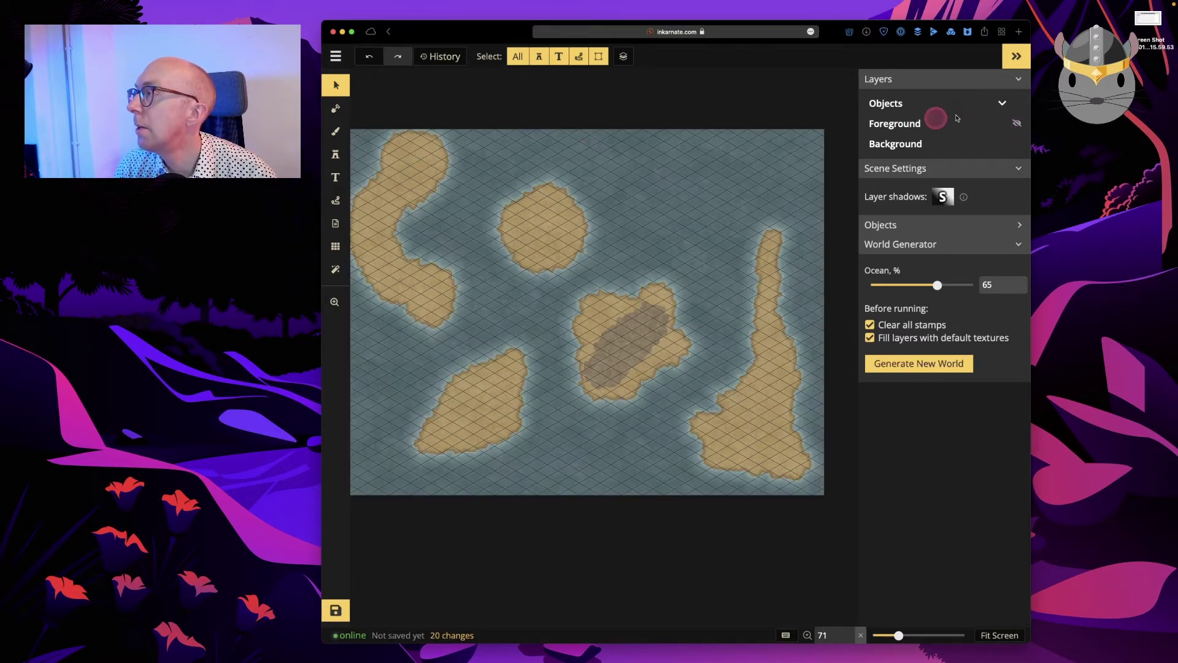
pyautogui.click(999, 103)
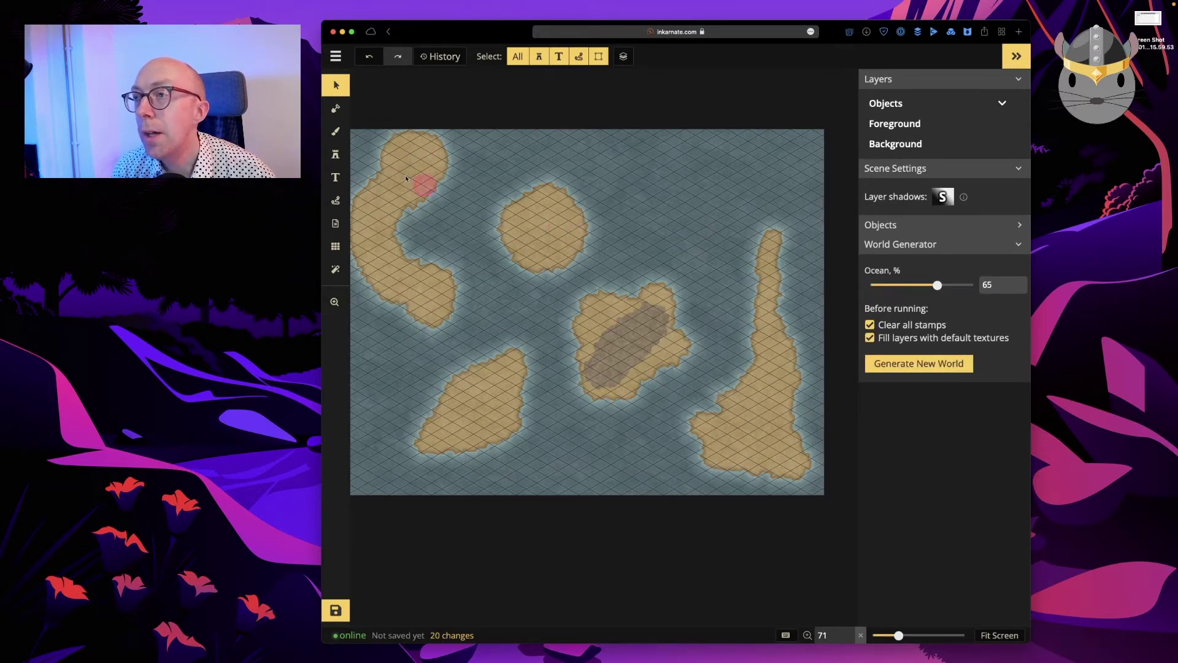
# Switch to the Brush tool for the large eastern landmass and choose the bright green grass texture from the free textures
pyautogui.click(335, 131)
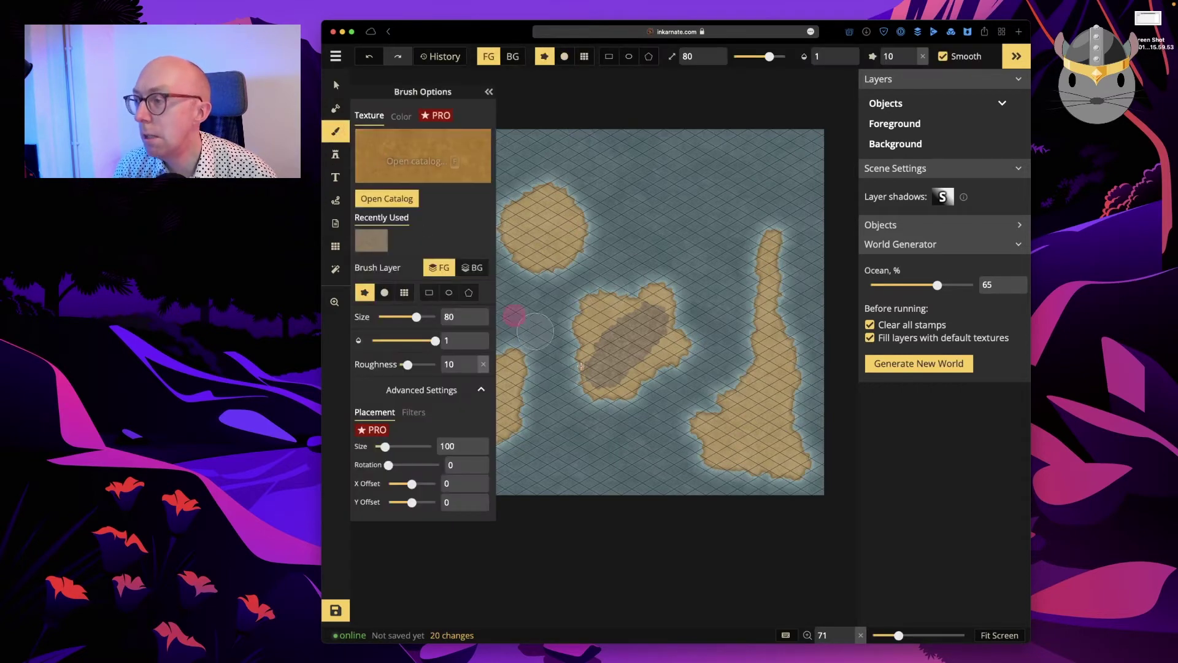
pyautogui.scroll(5, 748, 432)
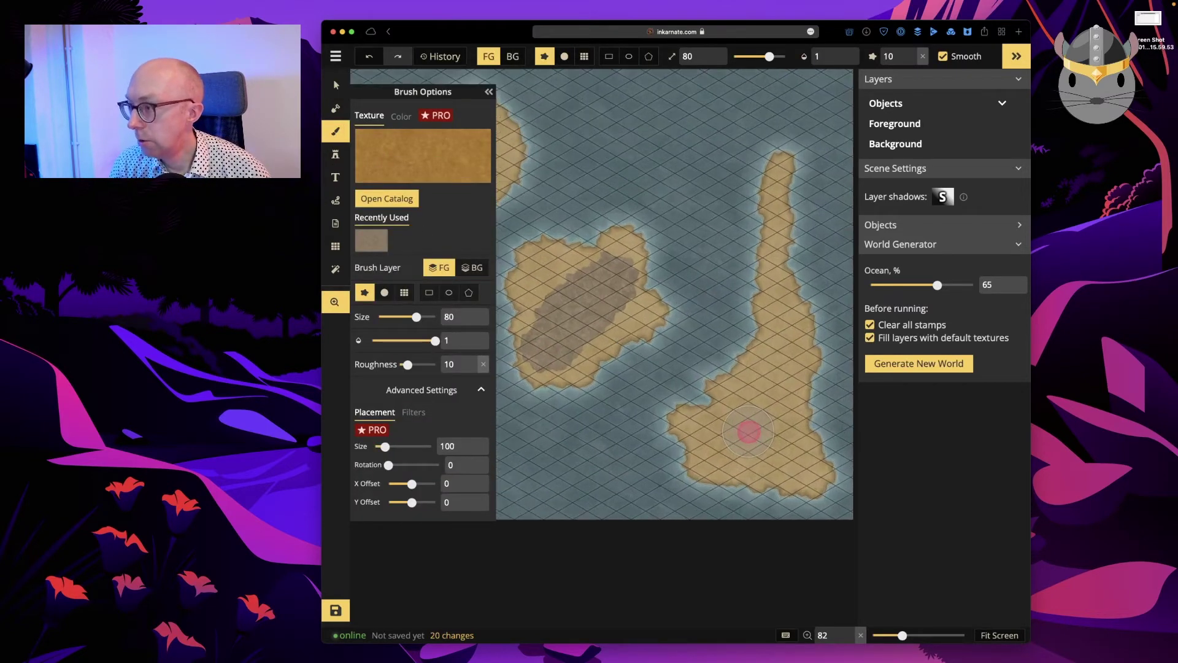
pyautogui.moveTo(755, 428); pyautogui.dragTo(615, 422)
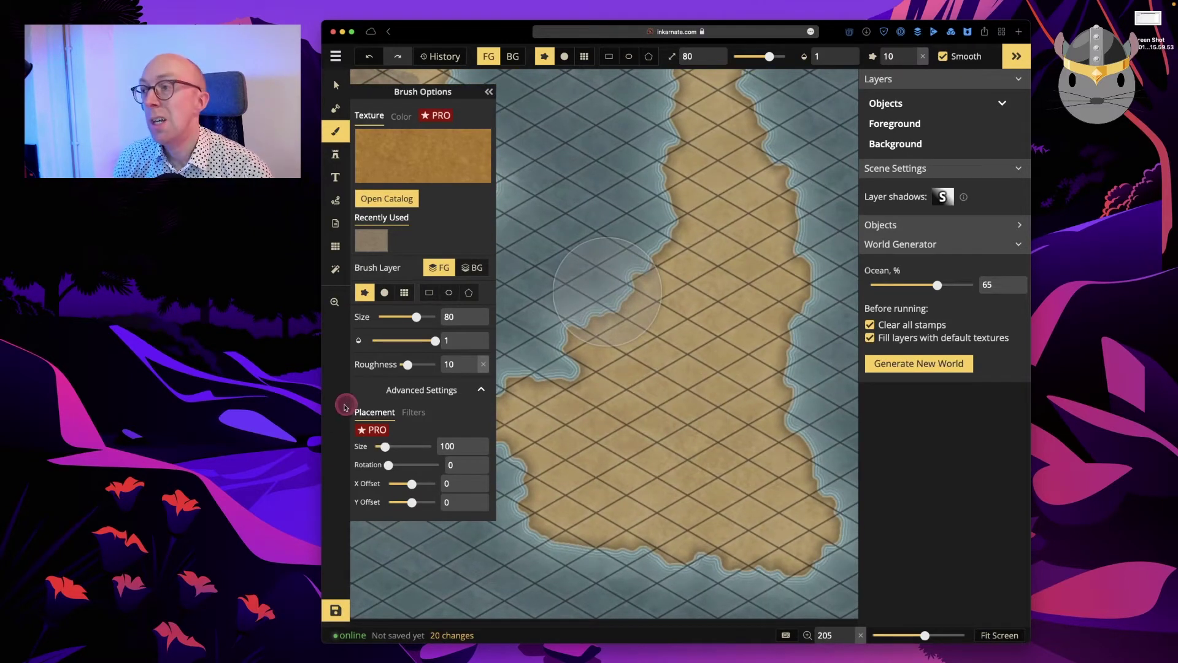
pyautogui.click(387, 174)
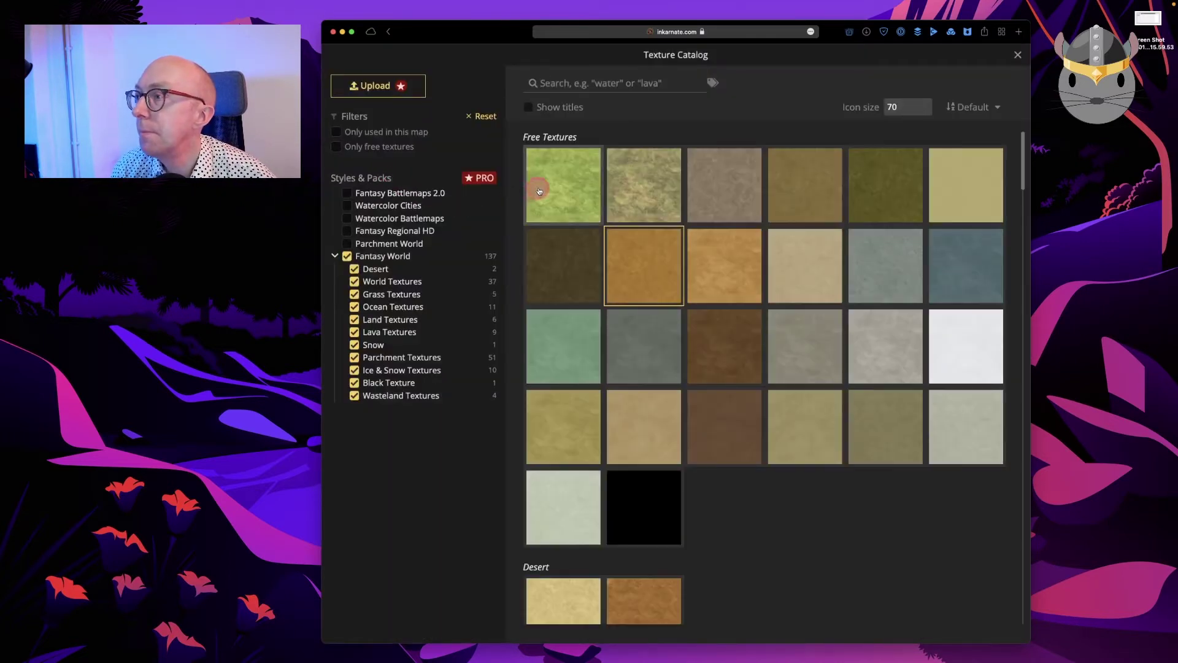
pyautogui.click(552, 191)
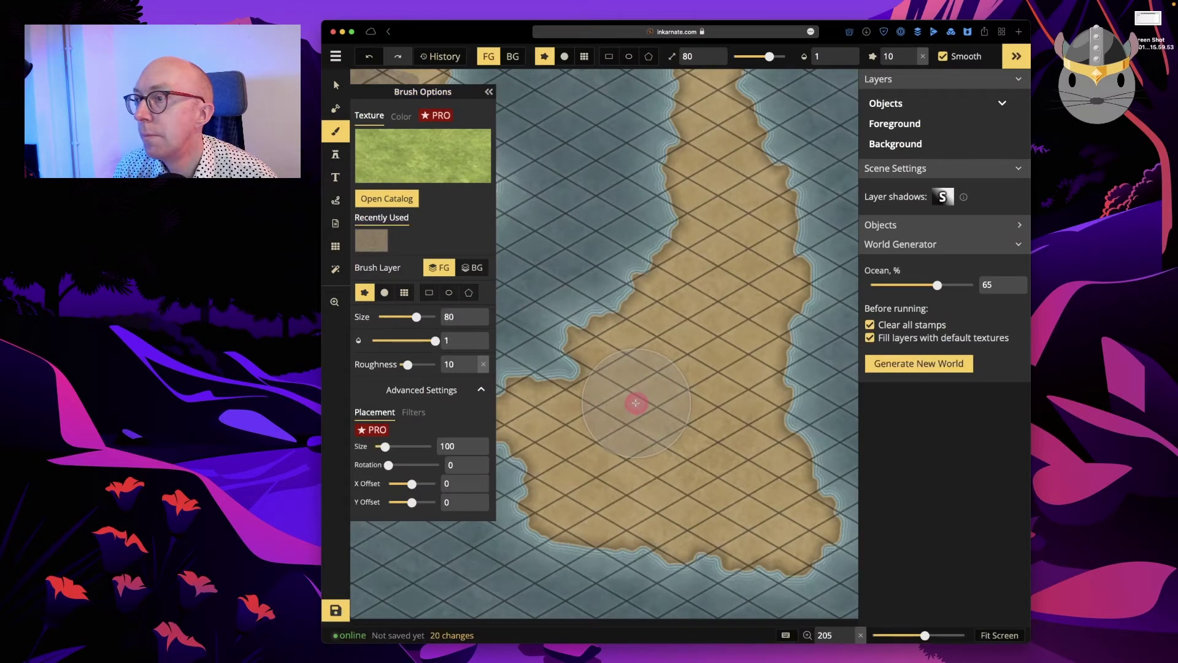
# Set the brush size to 27, its opacity to 0.78 and its roughness to 12
pyautogui.moveTo(416, 316); pyautogui.dragTo(396, 320)
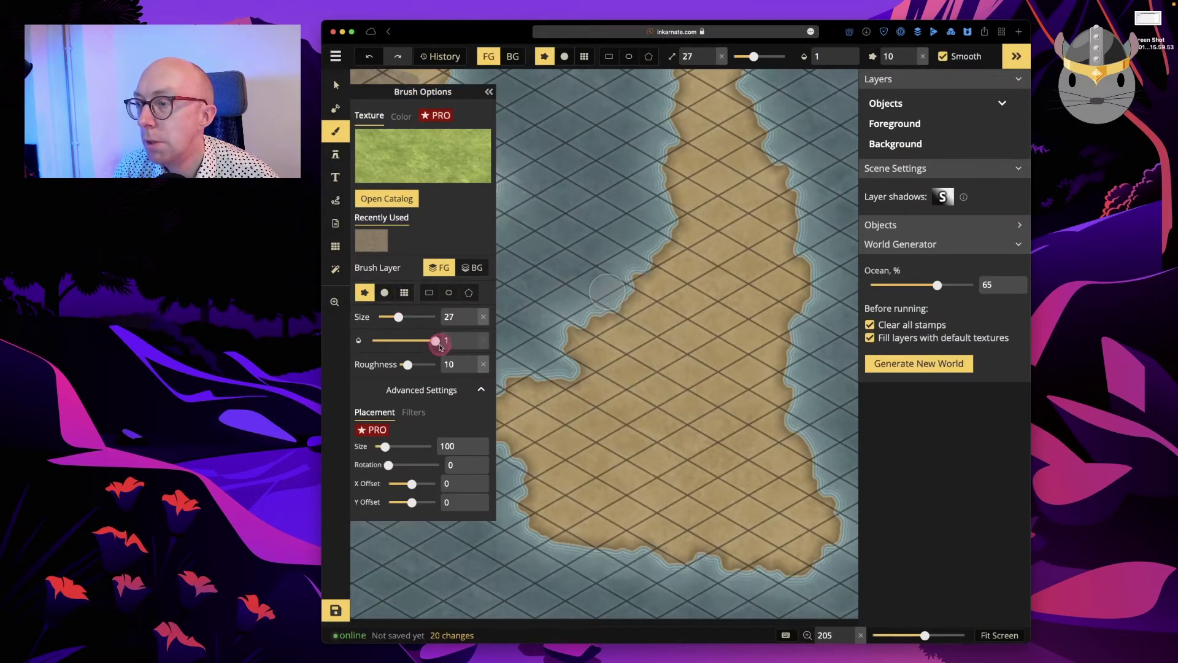
pyautogui.moveTo(436, 342); pyautogui.dragTo(426, 344)
pyautogui.click(410, 365)
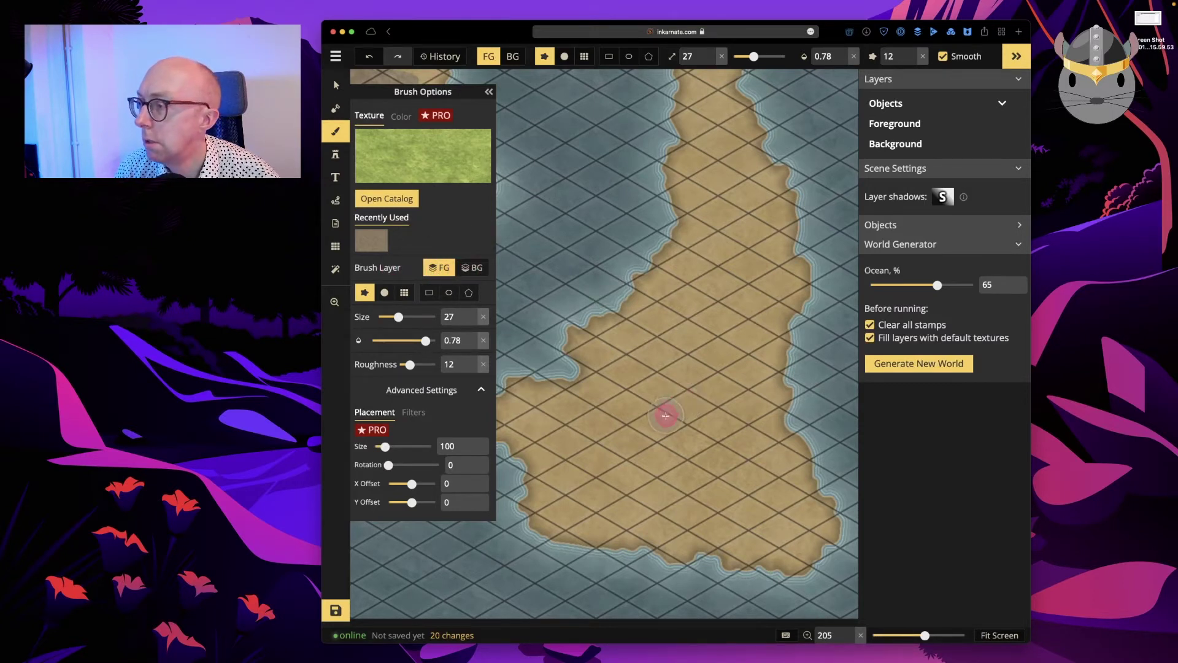
# Paint irregular green grass patches across the southern part and up the narrow middle of the eastern landmass
pyautogui.moveTo(659, 408)
pyautogui.mouseDown()
pyautogui.moveTo(638, 429)
pyautogui.moveTo(681, 457)
pyautogui.moveTo(679, 375)
pyautogui.moveTo(698, 355)
pyautogui.moveTo(706, 312)
pyautogui.mouseUp()
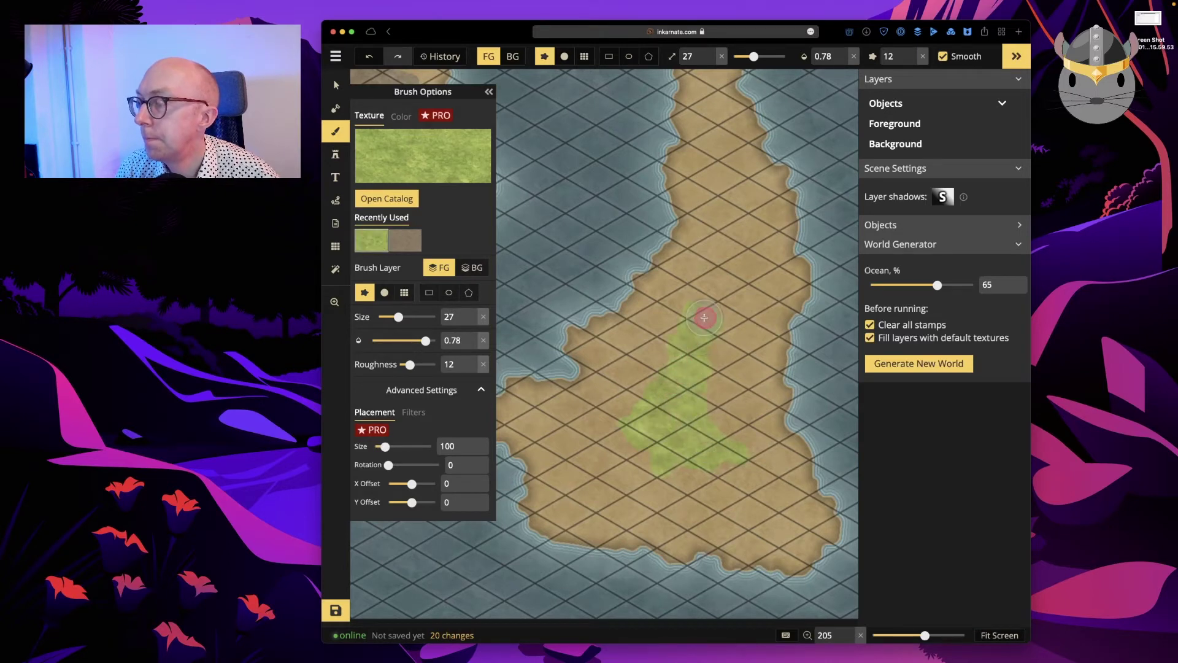
pyautogui.scroll(10, 715, 252)
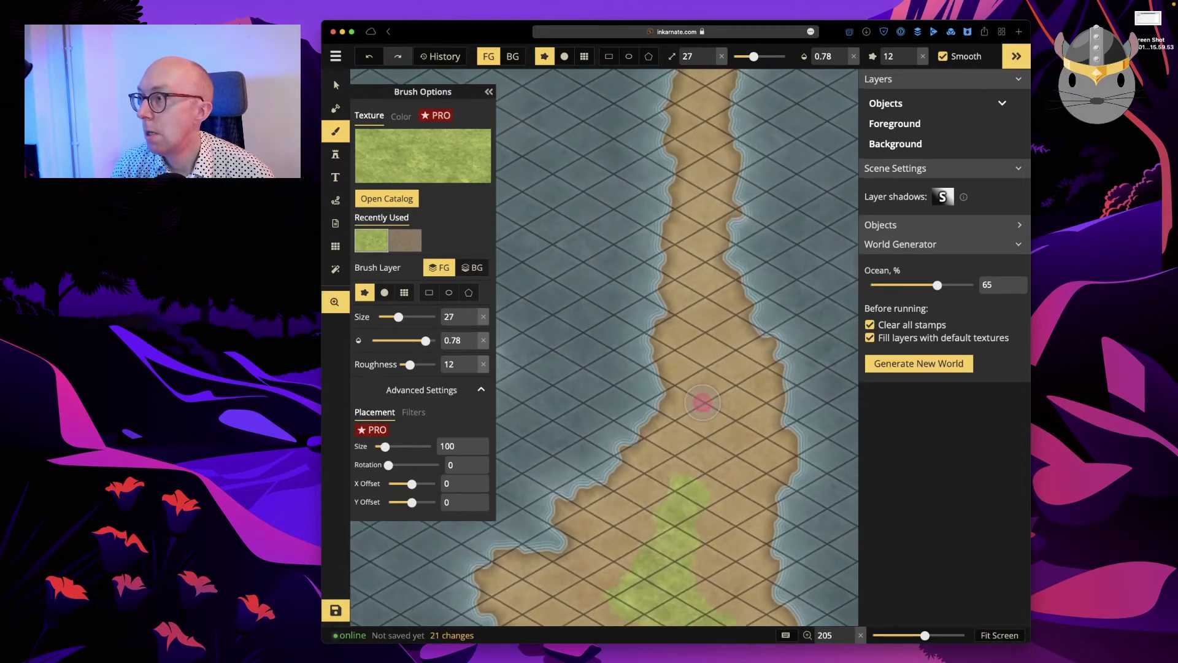
pyautogui.moveTo(704, 189)
pyautogui.mouseDown()
pyautogui.moveTo(693, 436)
pyautogui.moveTo(709, 469)
pyautogui.moveTo(709, 527)
pyautogui.moveTo(699, 538)
pyautogui.moveTo(672, 179)
pyautogui.moveTo(710, 190)
pyautogui.moveTo(617, 374)
pyautogui.moveTo(586, 399)
pyautogui.moveTo(629, 391)
pyautogui.moveTo(664, 440)
pyautogui.moveTo(591, 364)
pyautogui.mouseUp()
pyautogui.press('space')
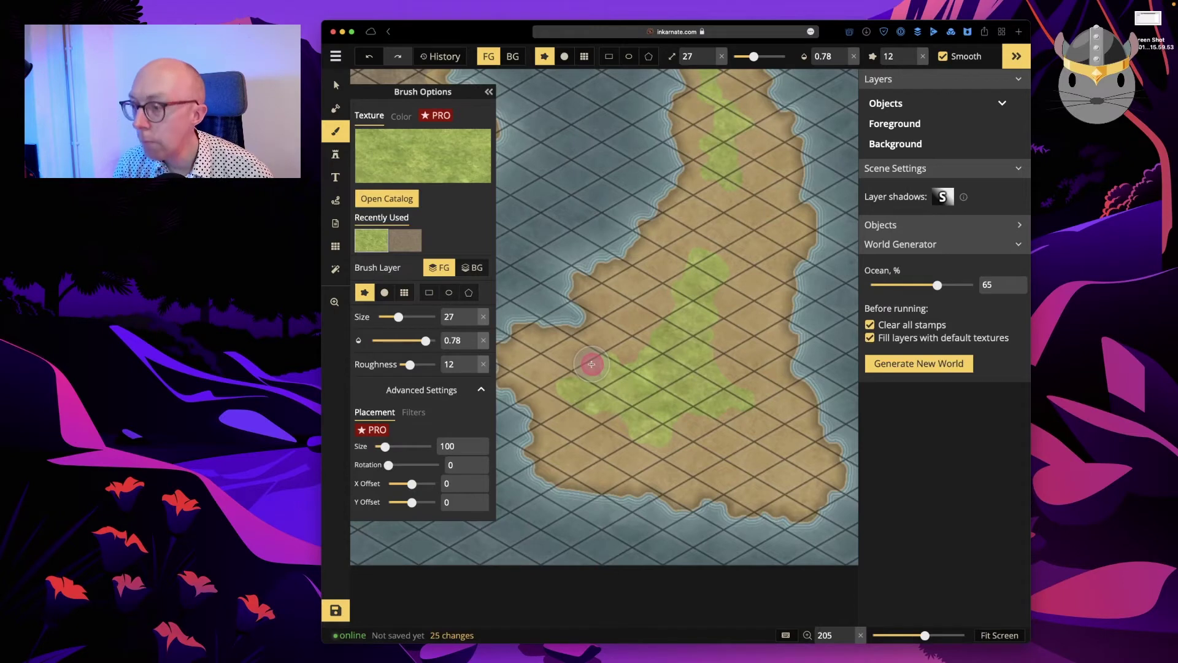
# Choose the orange-brown free texture and paint a large patch over the middle of the round northern island
pyautogui.scroll(-6, 591, 364)
pyautogui.moveTo(565, 293); pyautogui.dragTo(781, 344)
pyautogui.moveTo(693, 365); pyautogui.dragTo(715, 434)
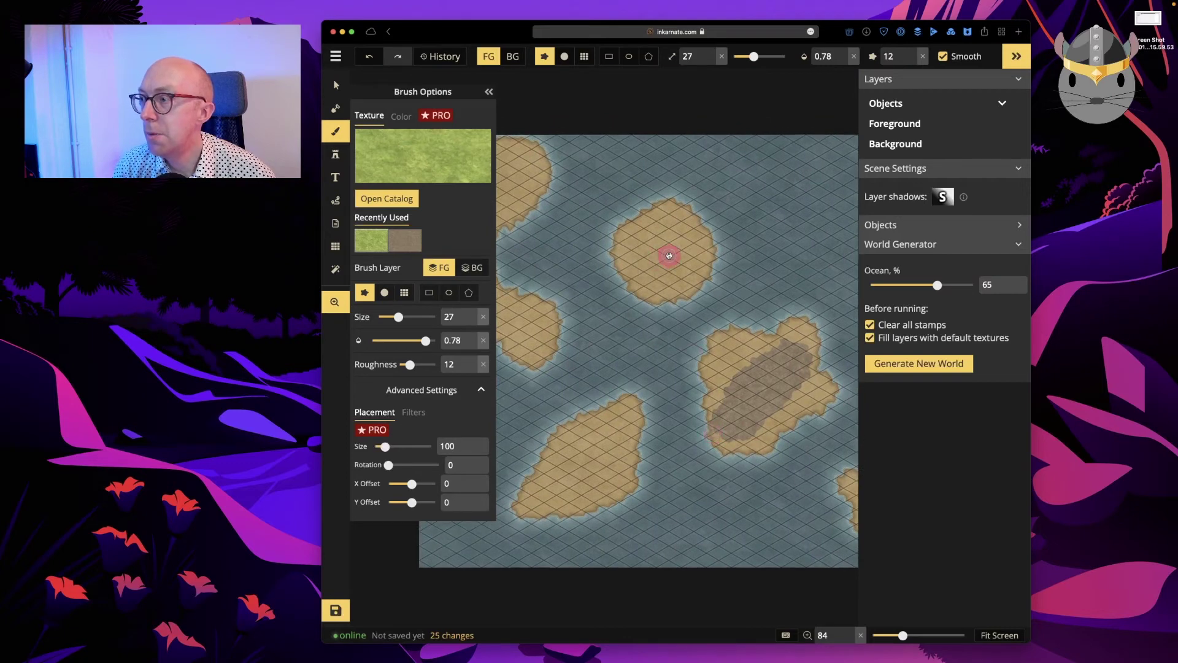
pyautogui.scroll(5, 669, 255)
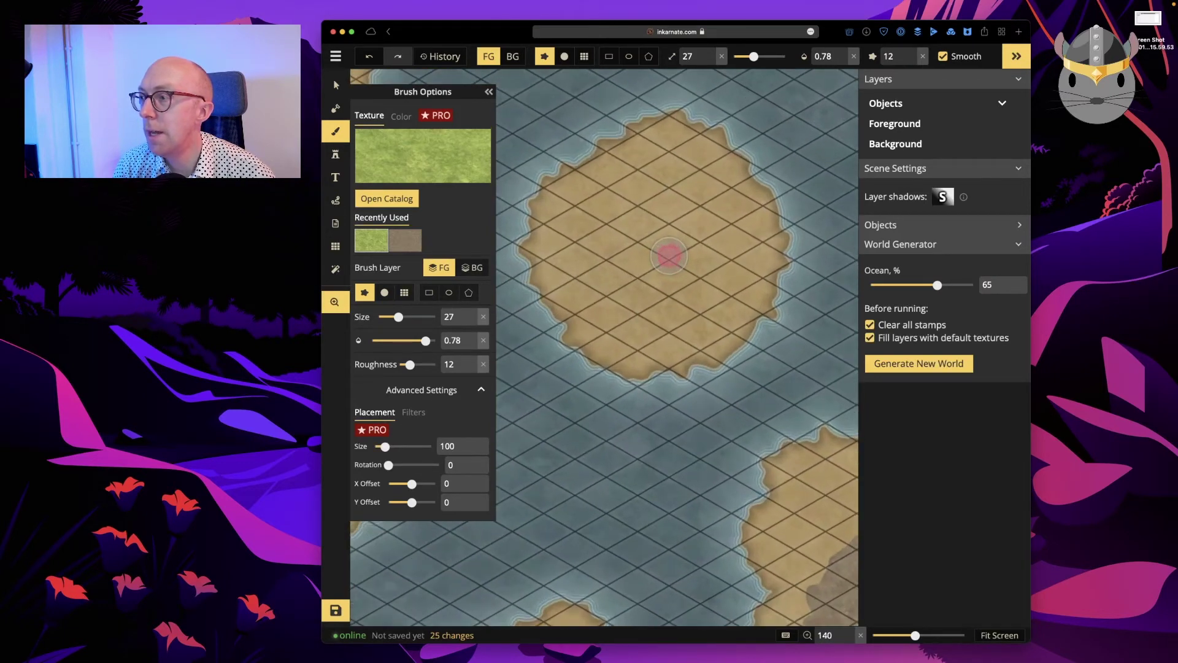
pyautogui.click(405, 143)
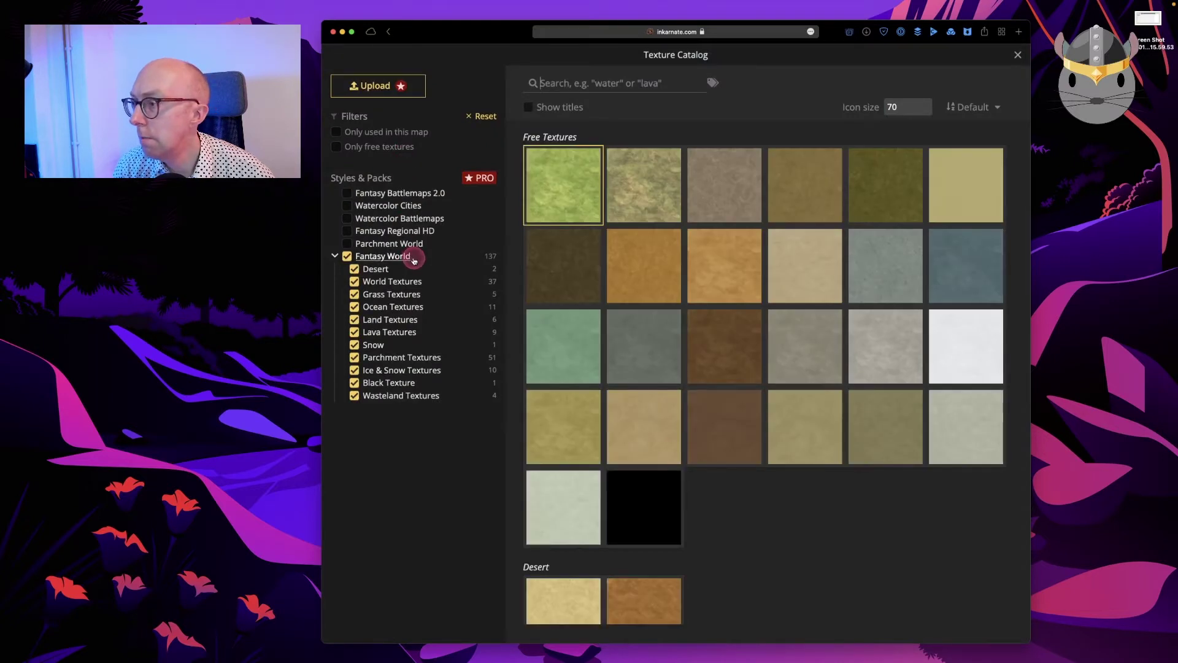
pyautogui.click(636, 287)
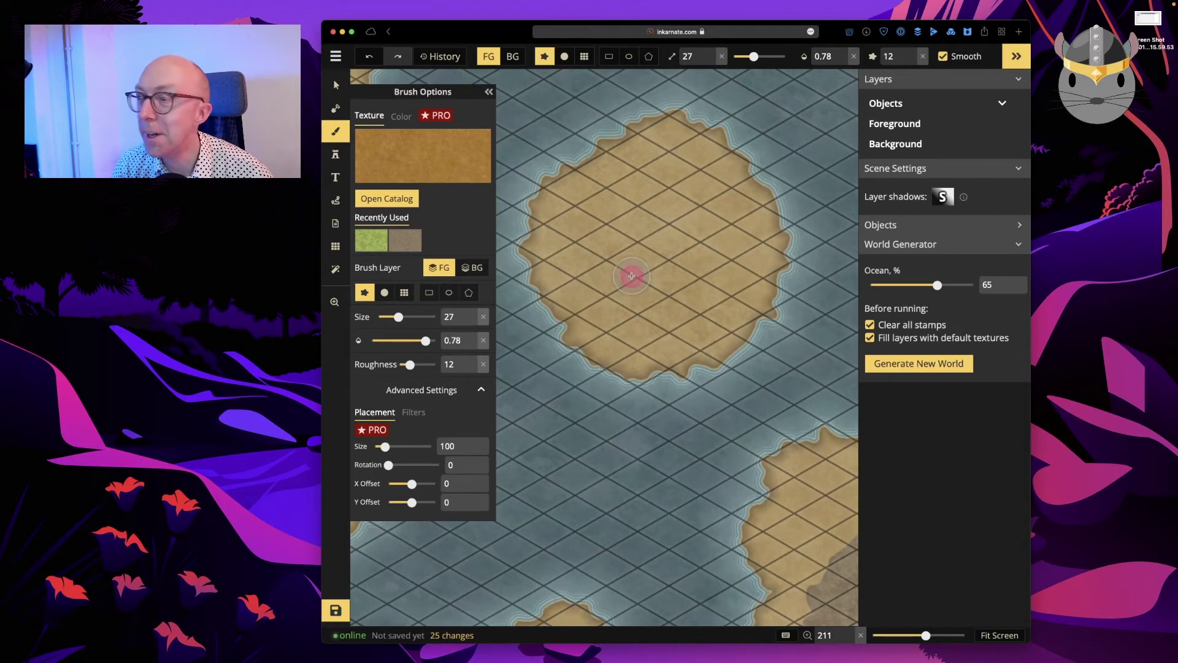
pyautogui.moveTo(663, 179)
pyautogui.mouseDown()
pyautogui.moveTo(609, 216)
pyautogui.moveTo(607, 276)
pyautogui.moveTo(635, 308)
pyautogui.moveTo(693, 317)
pyautogui.moveTo(718, 281)
pyautogui.moveTo(706, 221)
pyautogui.moveTo(670, 173)
pyautogui.moveTo(635, 217)
pyautogui.moveTo(641, 276)
pyautogui.moveTo(663, 282)
pyautogui.moveTo(689, 248)
pyautogui.moveTo(672, 210)
pyautogui.moveTo(666, 248)
pyautogui.mouseUp()
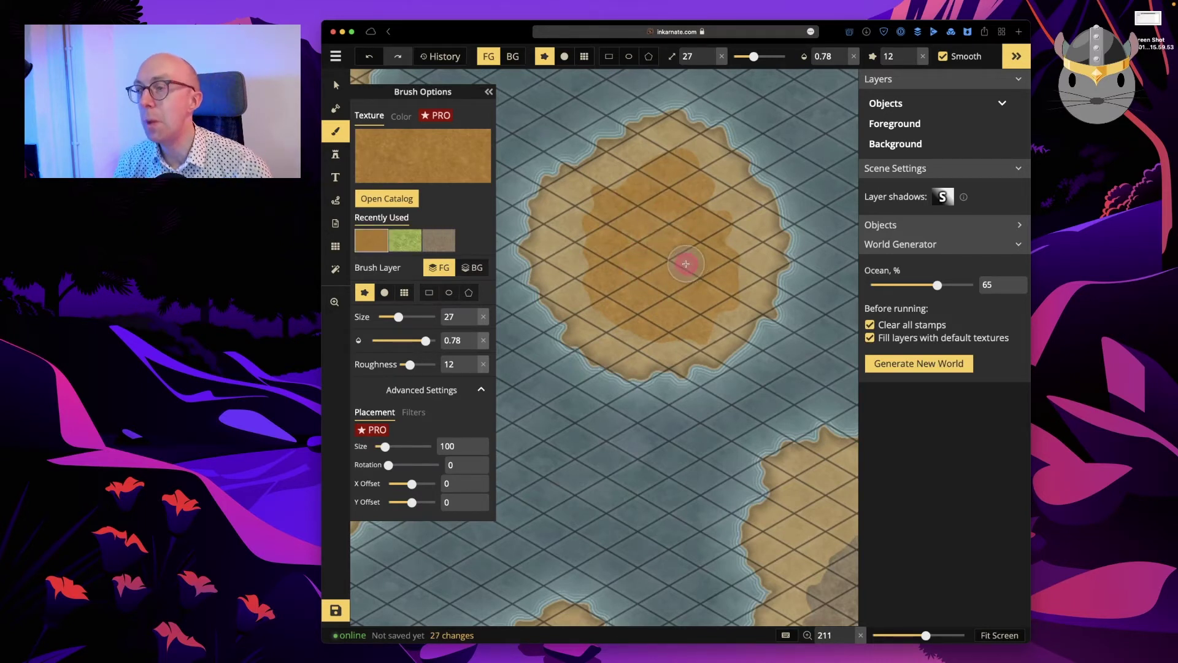
# Paint a smaller patch inside the round island's orange-brown area using the lighter orange free texture
pyautogui.click(398, 164)
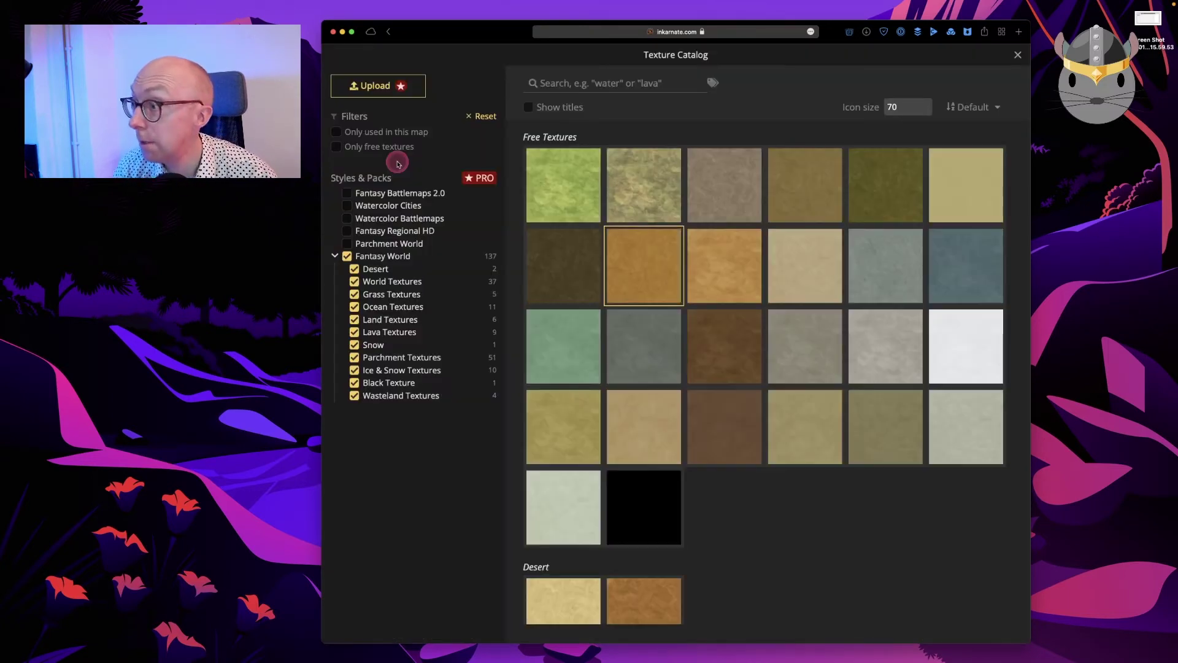
pyautogui.click(734, 262)
pyautogui.click(652, 213)
pyautogui.moveTo(654, 209)
pyautogui.mouseDown()
pyautogui.moveTo(634, 273)
pyautogui.moveTo(653, 281)
pyautogui.moveTo(677, 270)
pyautogui.moveTo(666, 208)
pyautogui.mouseUp()
# Paint a small spot at the very center of the round island using the pale beige free texture
pyautogui.click(411, 151)
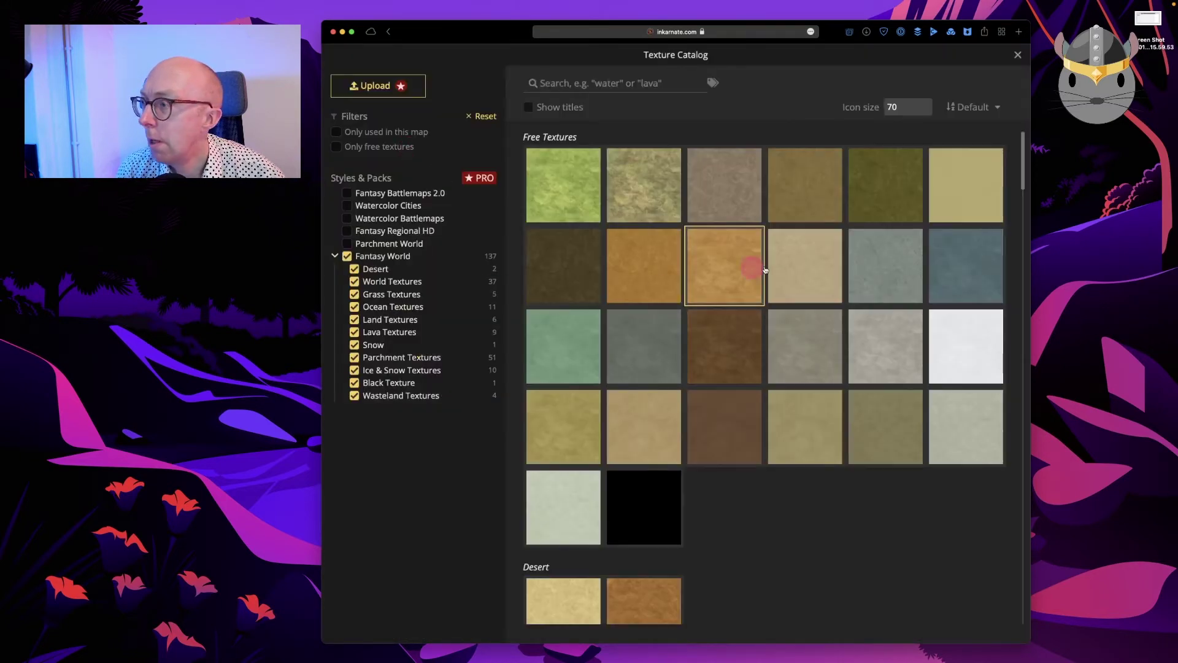
pyautogui.click(787, 266)
pyautogui.click(645, 234)
pyautogui.moveTo(649, 239); pyautogui.dragTo(652, 253)
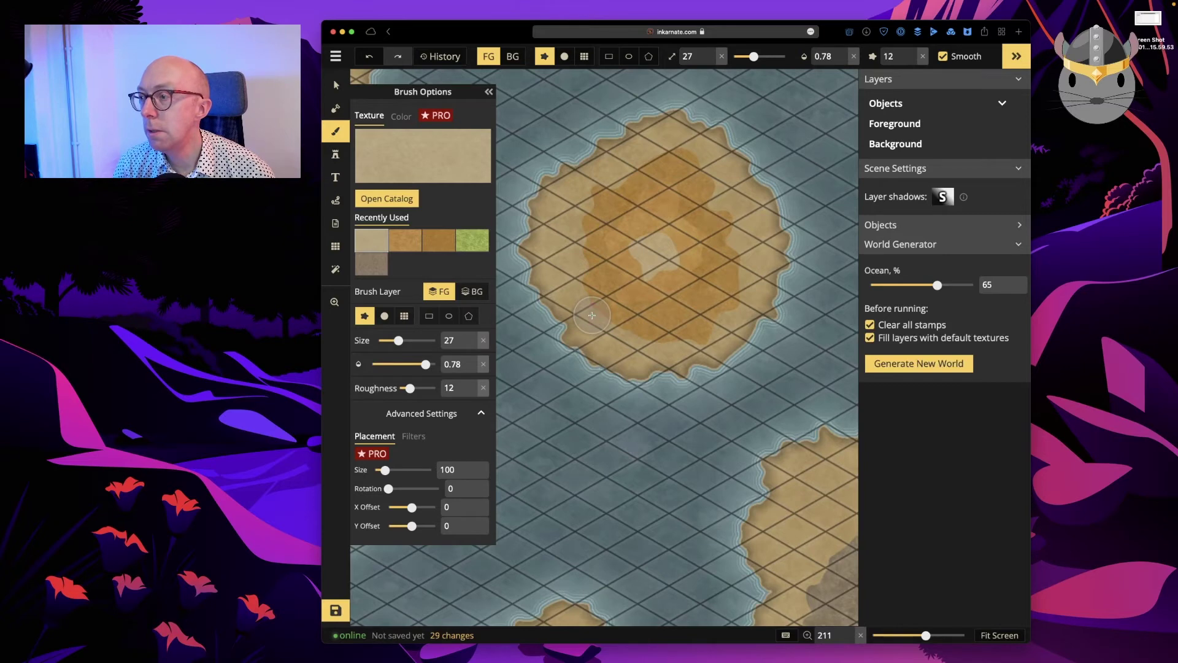
# Paint a lake in the northern end of the crescent-shaped western island with the blue-grey water texture at roughness 8
pyautogui.scroll(-10, 591, 315)
pyautogui.moveTo(631, 297); pyautogui.dragTo(747, 302)
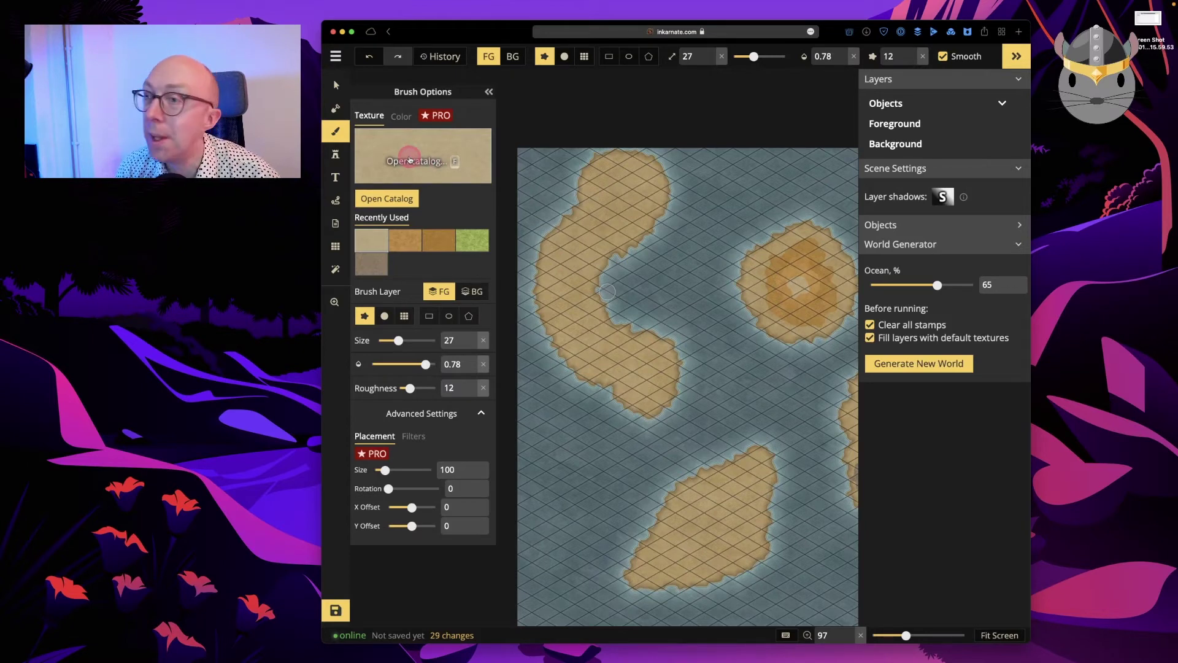
pyautogui.click(409, 161)
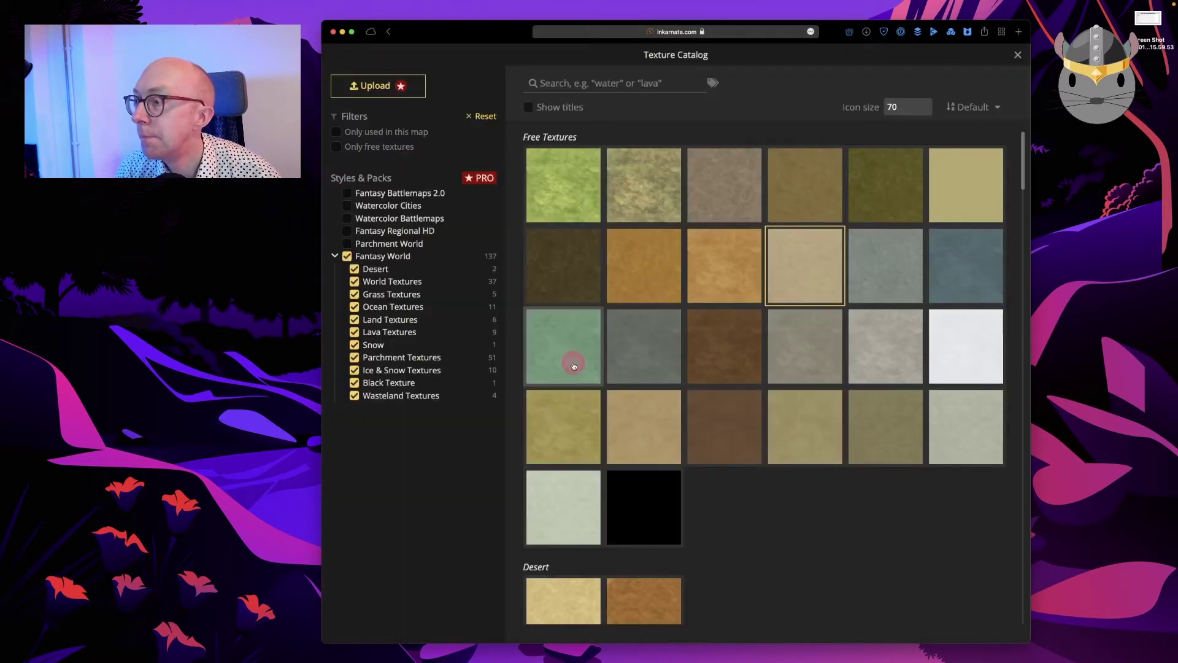
pyautogui.click(979, 280)
pyautogui.moveTo(427, 395); pyautogui.dragTo(405, 388)
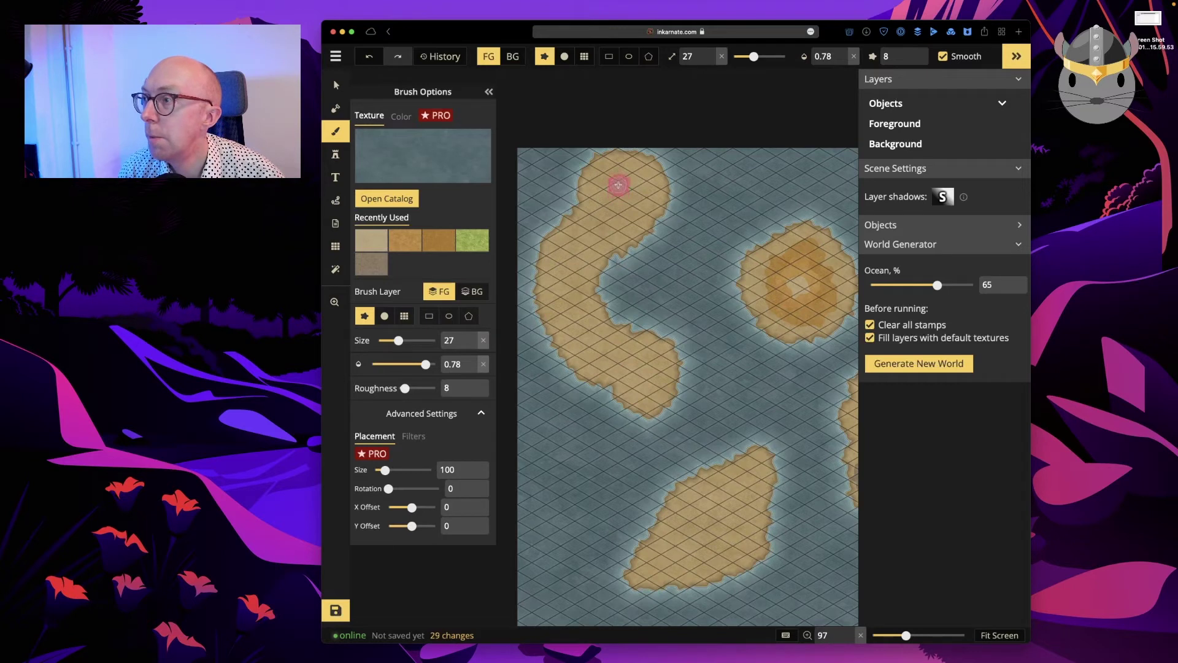
pyautogui.moveTo(614, 185); pyautogui.dragTo(602, 202)
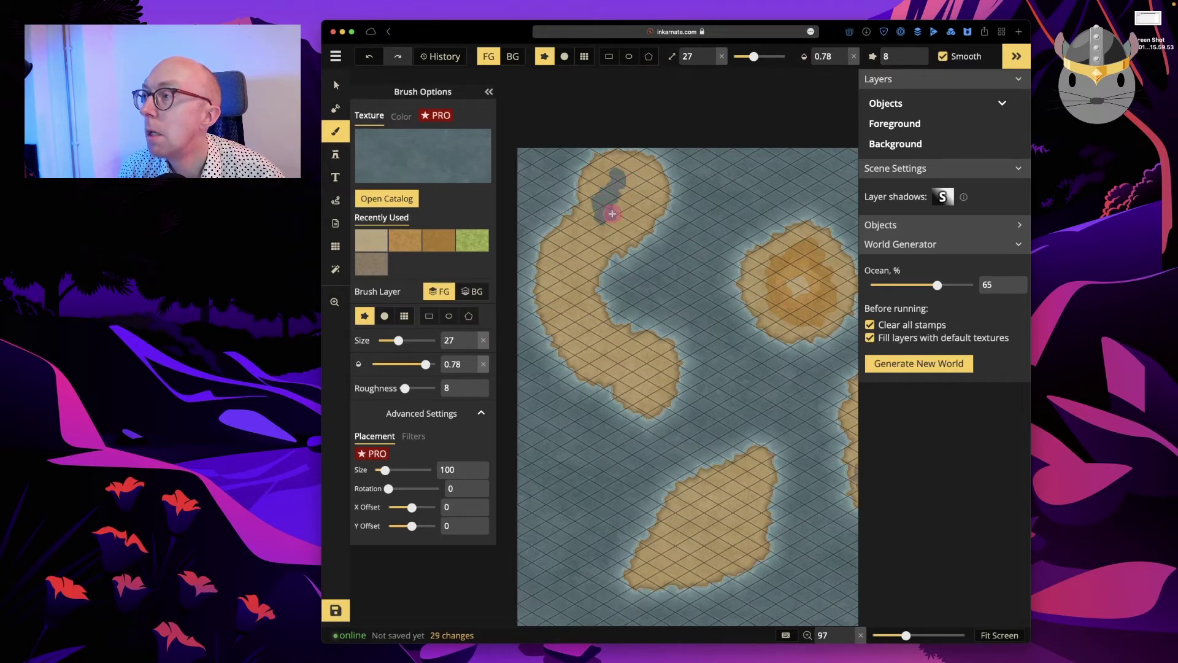
pyautogui.moveTo(623, 189); pyautogui.dragTo(632, 209)
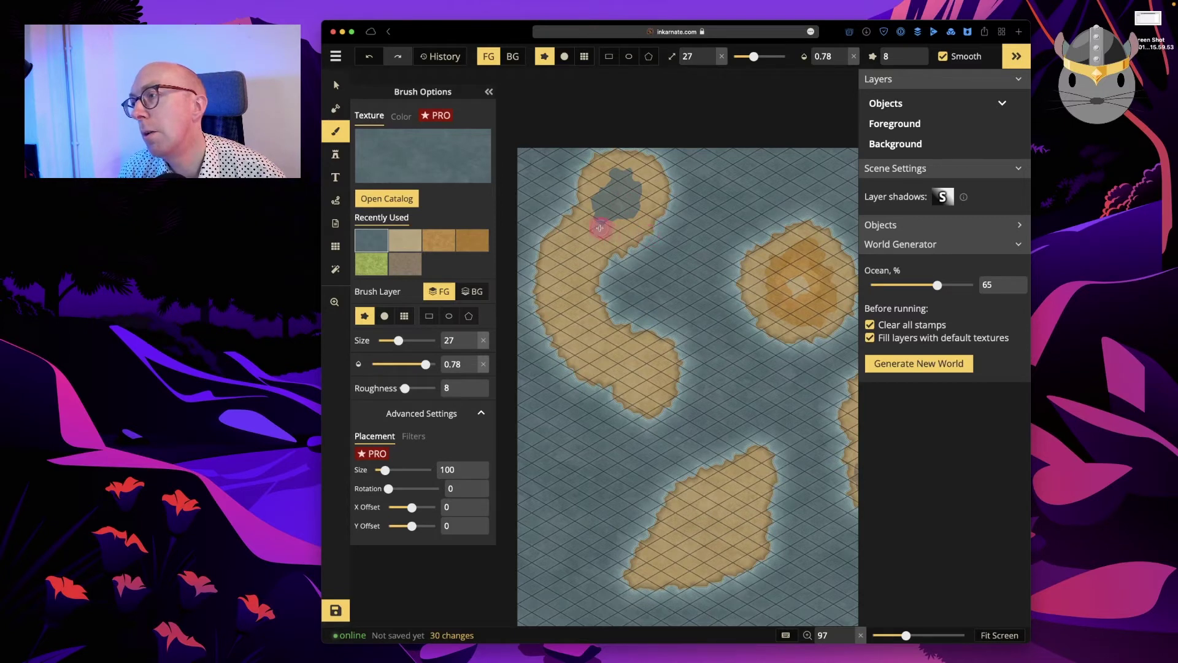
# Paint a narrow river running south from the lake down the crescent island, reducing the brush size to 9 and finally 4
pyautogui.click(399, 340)
pyautogui.moveTo(400, 342); pyautogui.dragTo(389, 347)
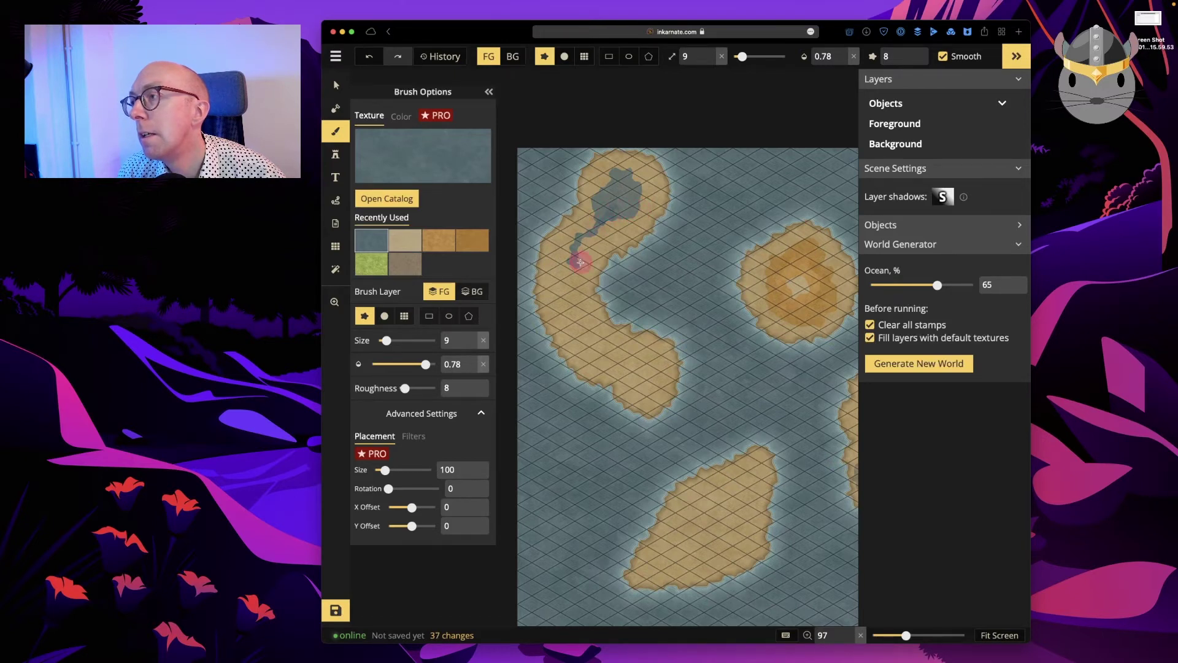
pyautogui.moveTo(386, 341); pyautogui.dragTo(383, 346)
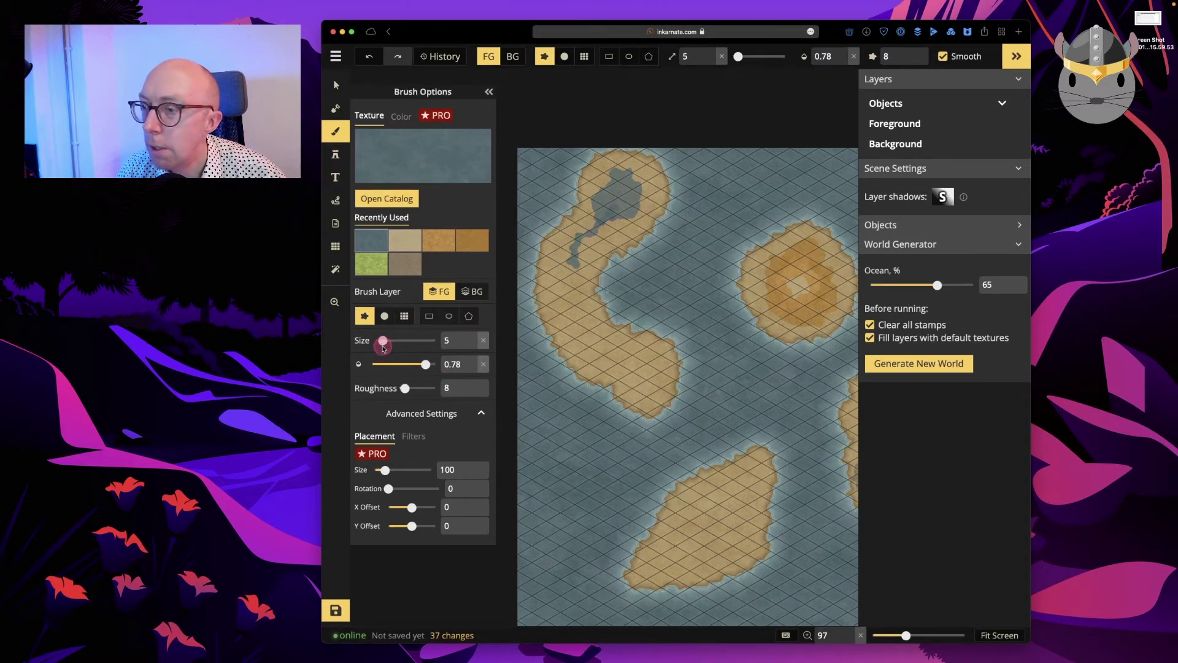
pyautogui.click(579, 261)
pyautogui.scroll(-3, 576, 263)
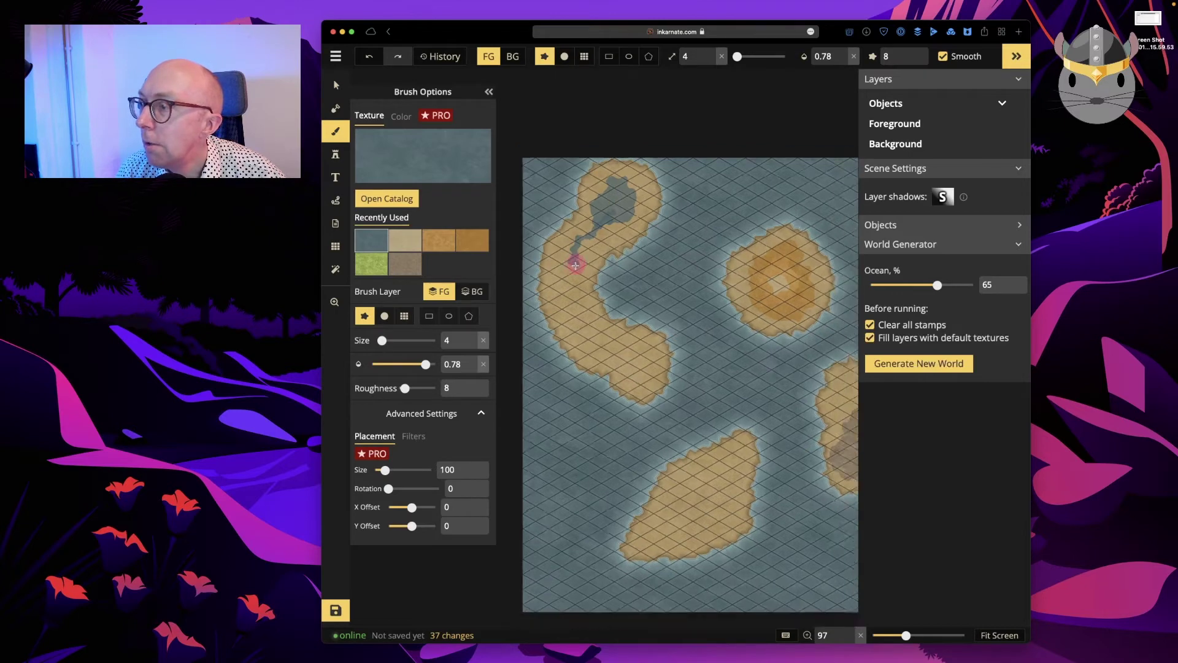
pyautogui.scroll(-3, 572, 274)
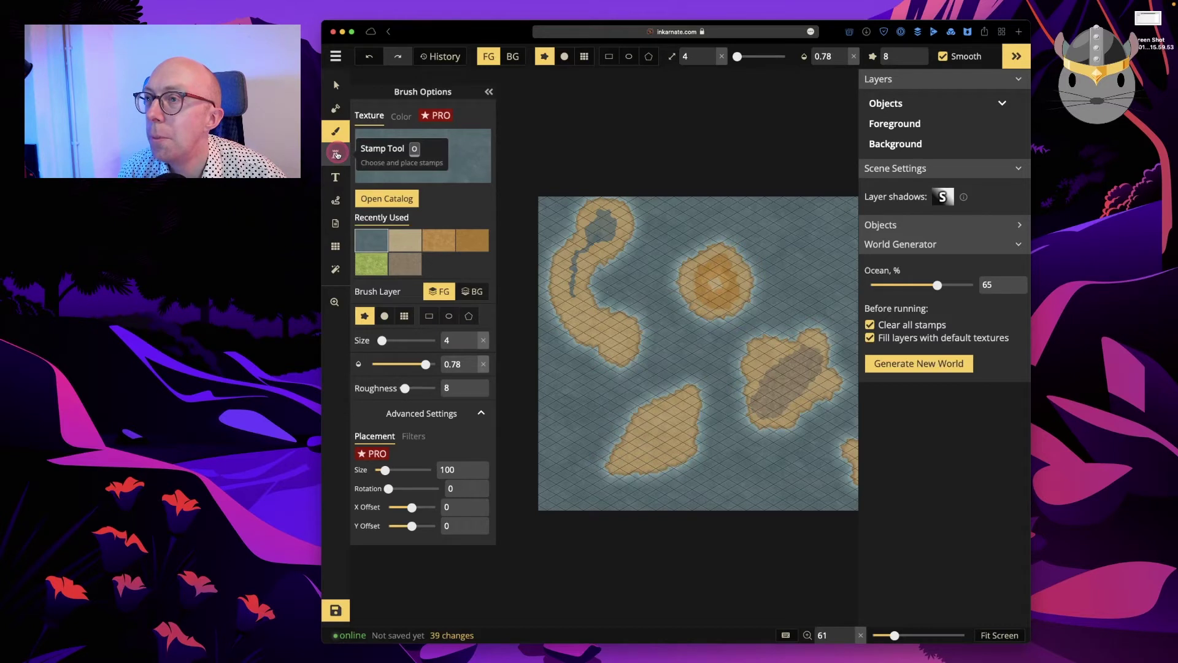
# Switch to the Stamp Tool and look through the nine variants of the brown mountain stamp
pyautogui.click(337, 155)
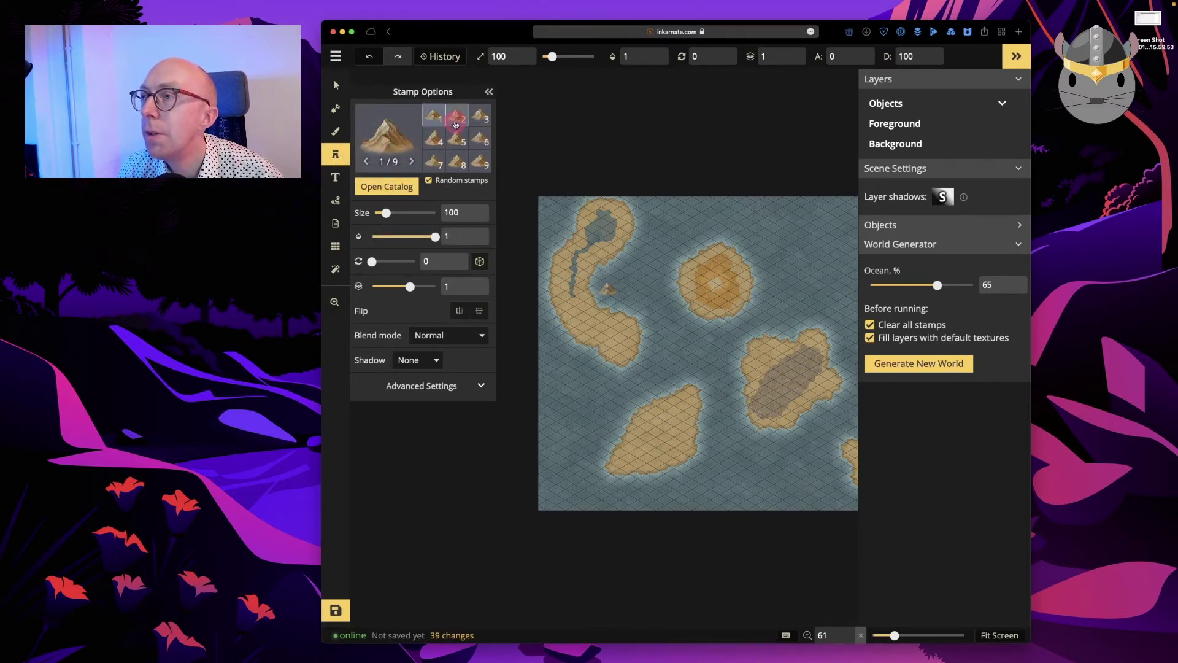
pyautogui.click(455, 125)
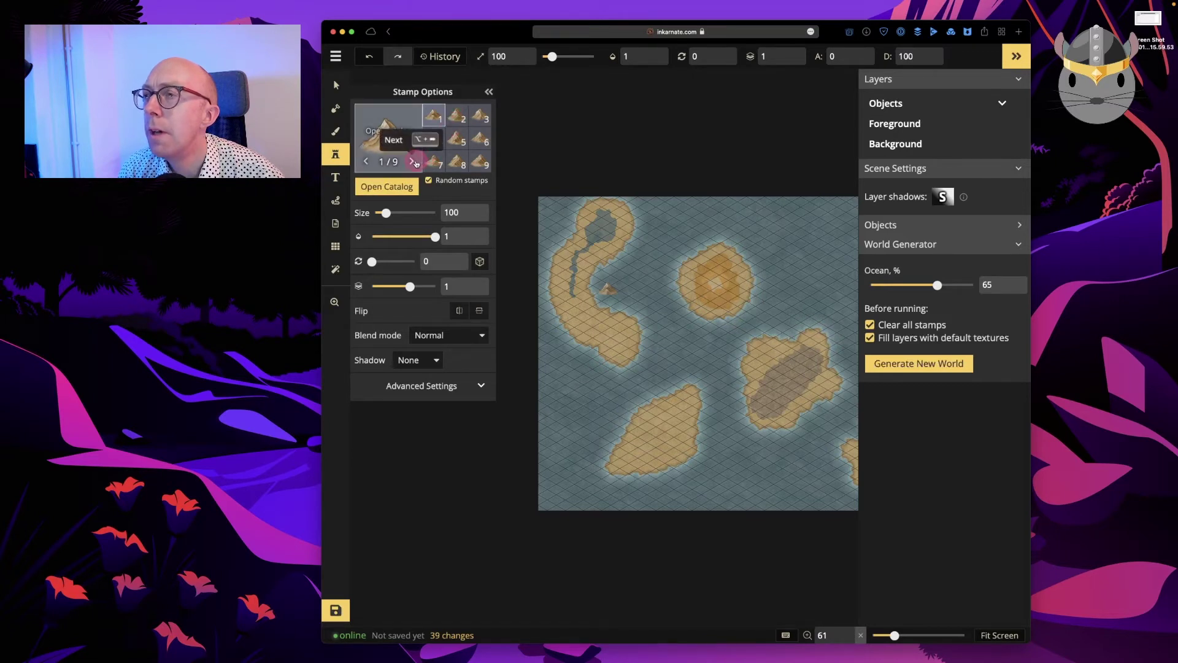
pyautogui.click(413, 162)
pyautogui.click(413, 161)
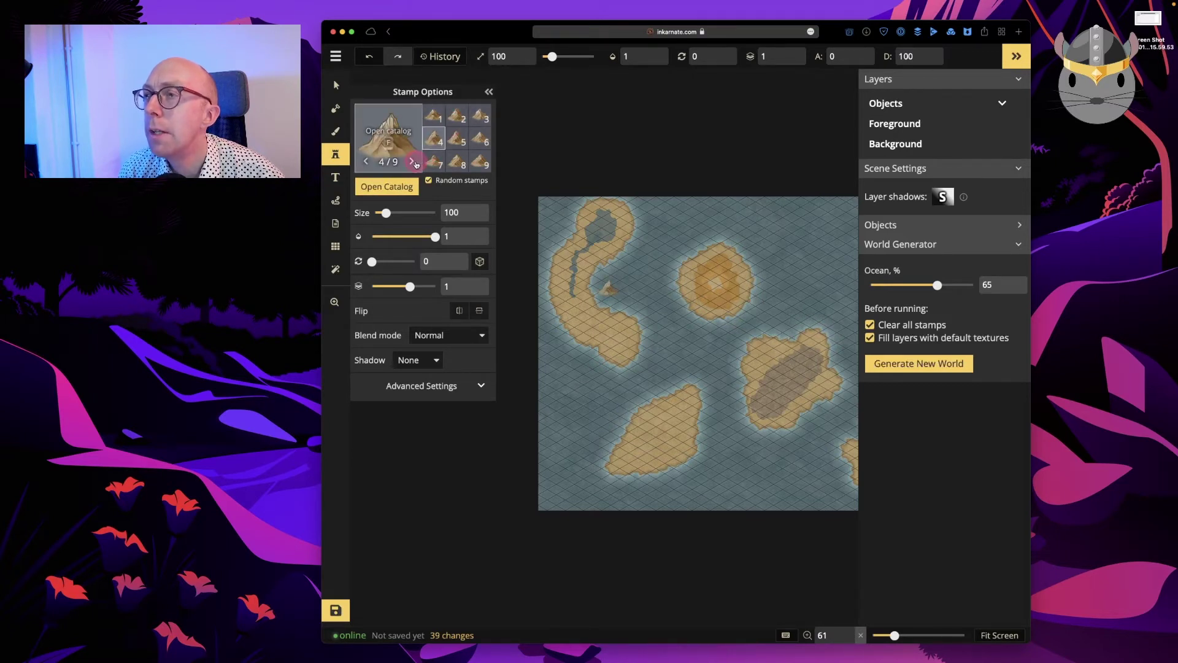
pyautogui.click(414, 162)
pyautogui.click(414, 163)
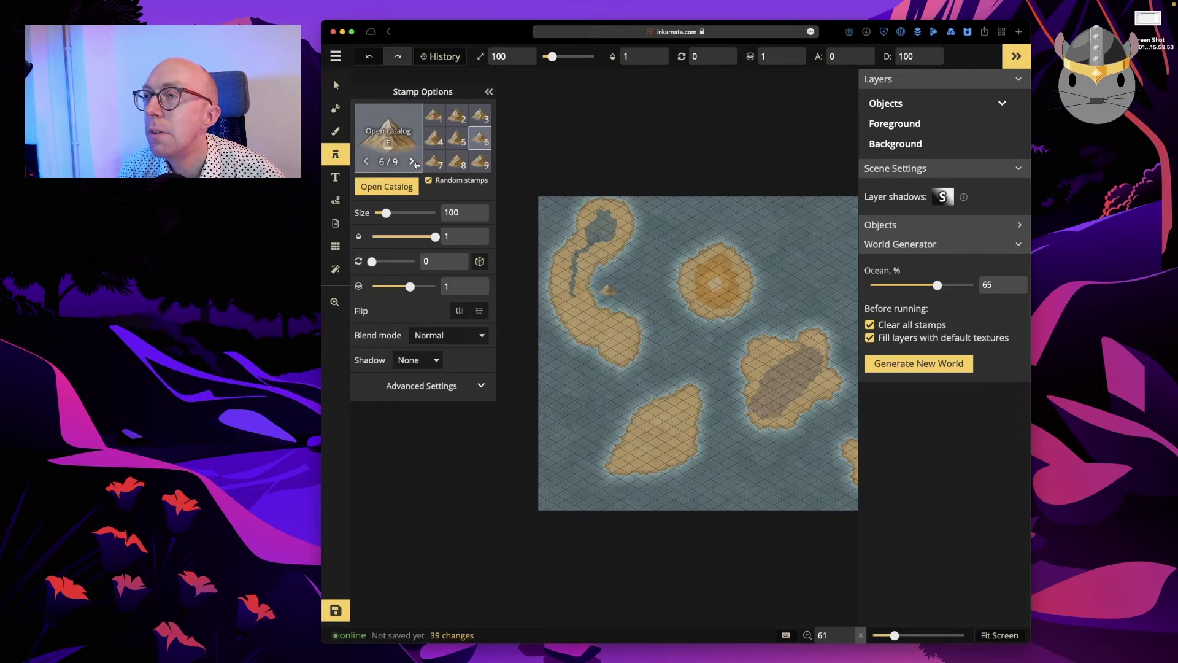
pyautogui.click(414, 162)
pyautogui.click(414, 162)
pyautogui.click(414, 162)
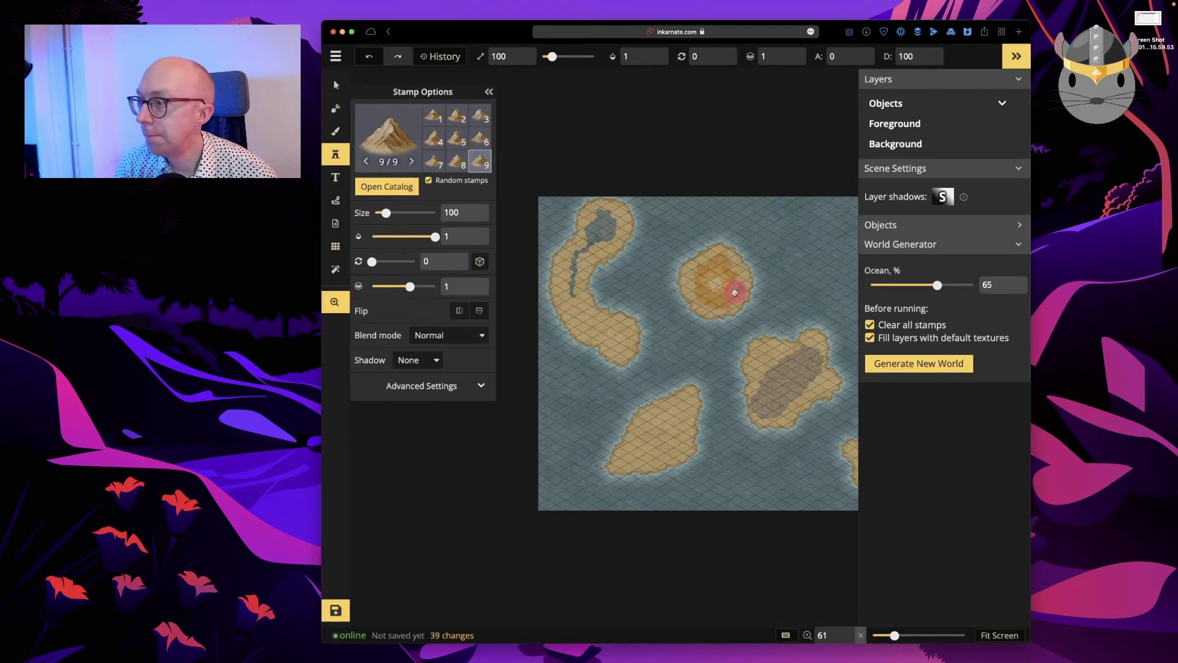
# Prepare the mountain stamp over the southern island with size 59 and layer 3
pyautogui.press('z')
pyautogui.click(657, 434)
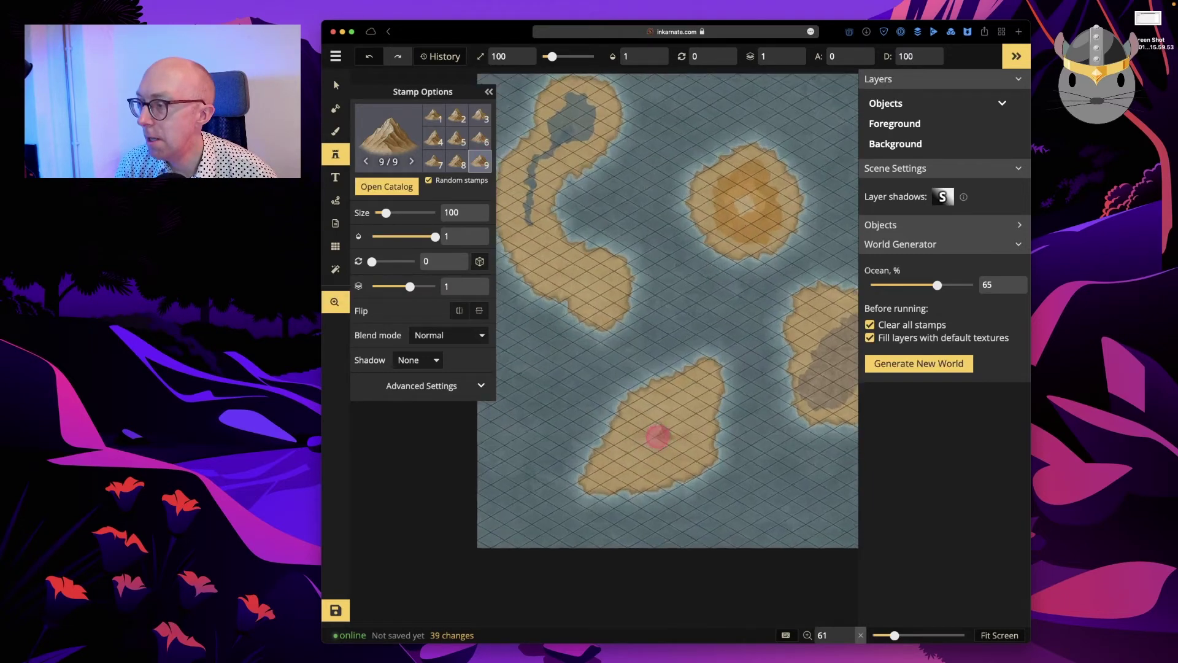
pyautogui.moveTo(657, 436); pyautogui.dragTo(575, 497)
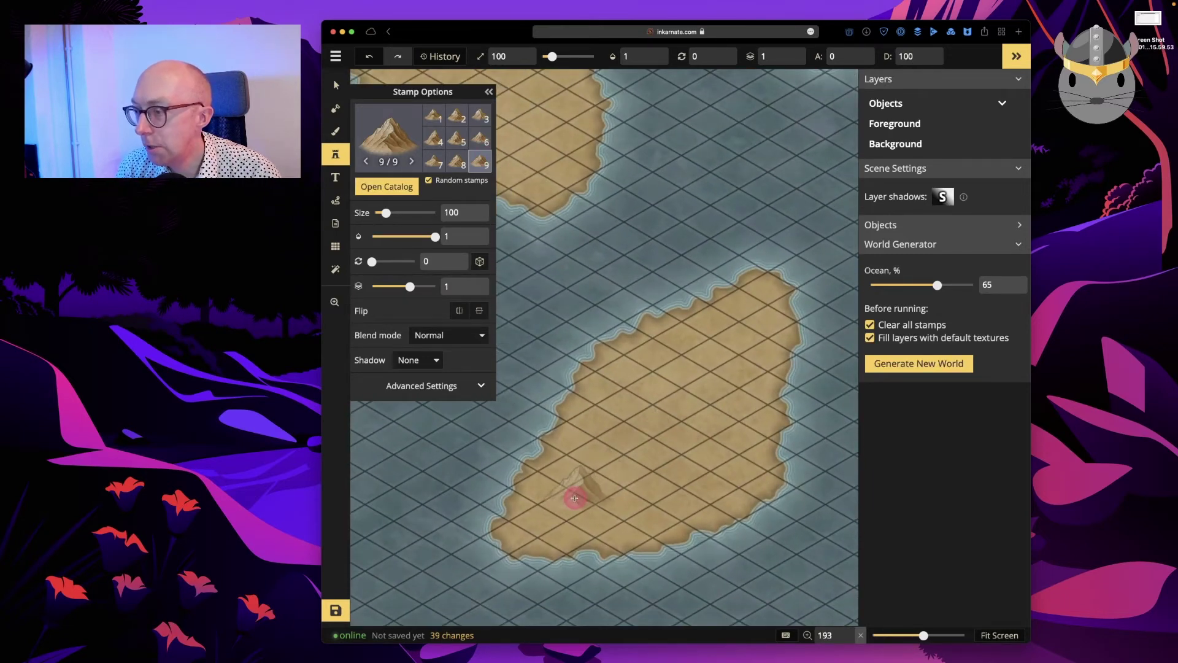
pyautogui.click(608, 289)
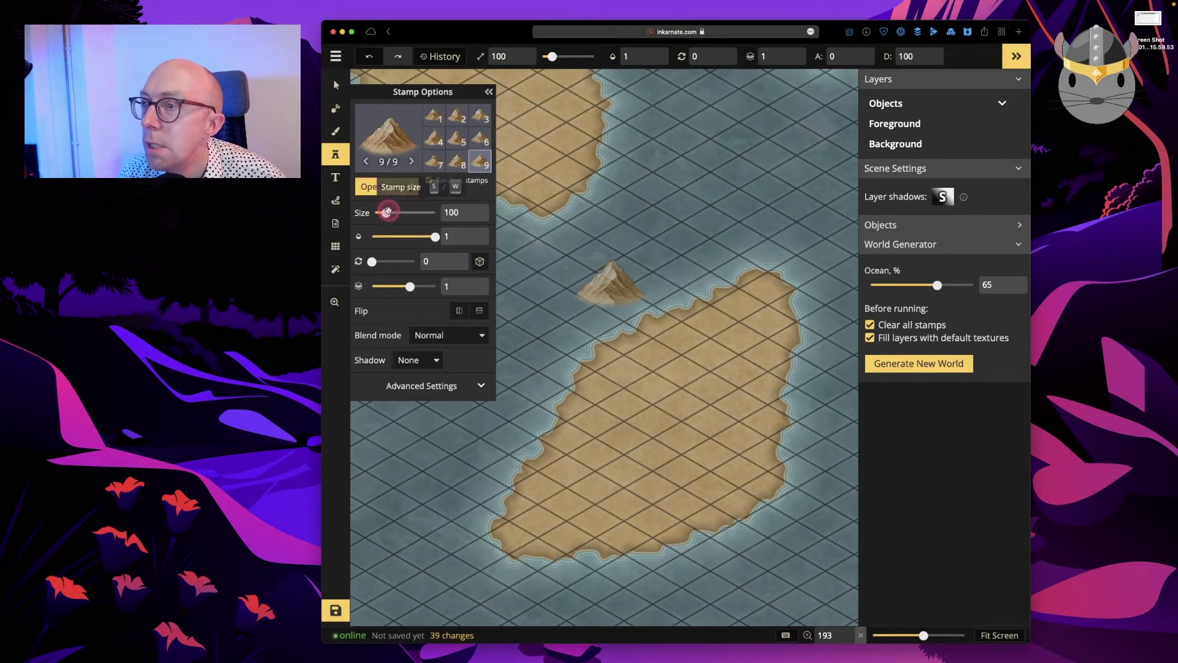
pyautogui.moveTo(386, 213); pyautogui.dragTo(383, 216)
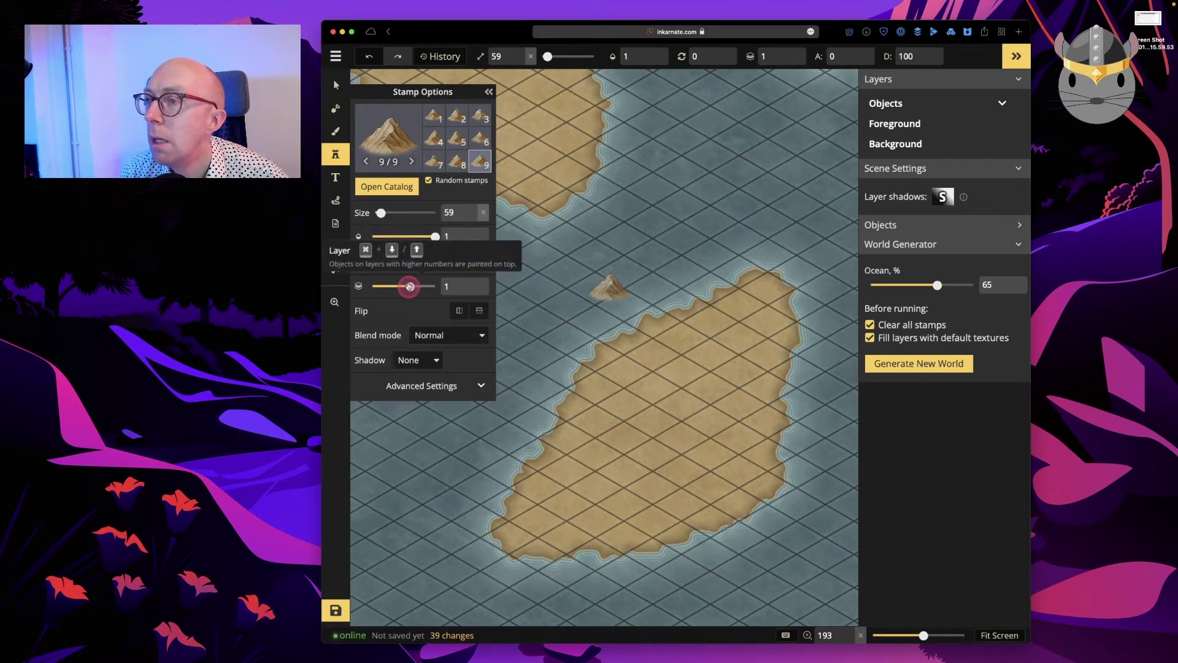
pyautogui.moveTo(410, 287); pyautogui.dragTo(422, 289)
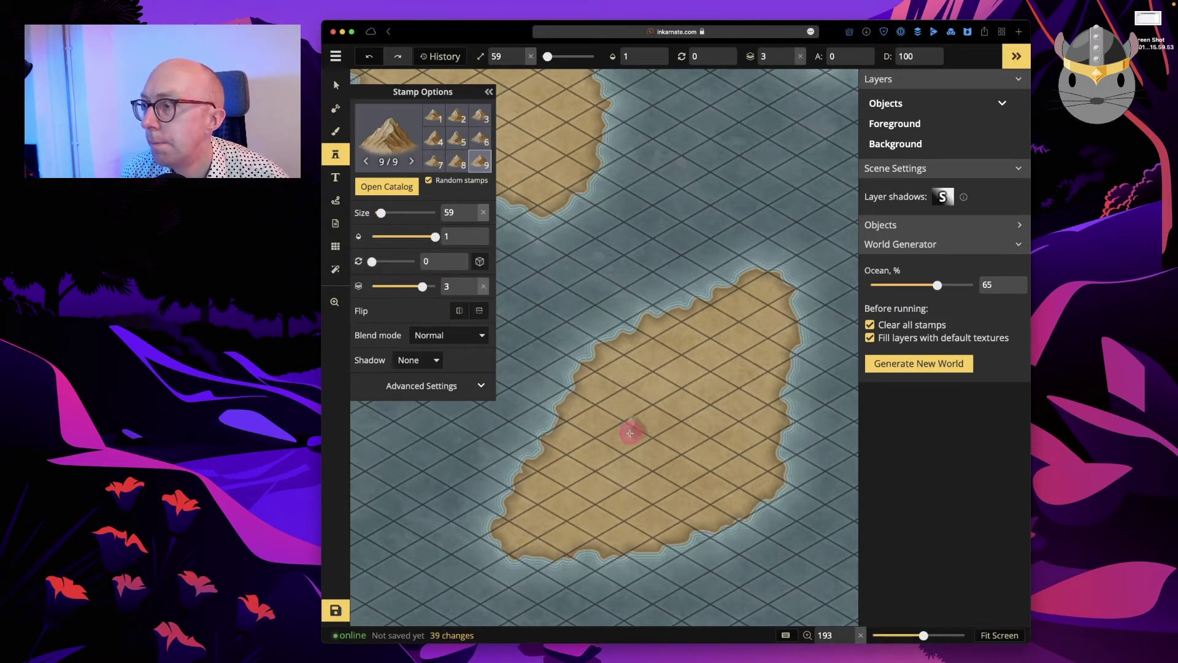
# Place a cluster of overlapping random mountain stamps in the southwestern part of the southern island
pyautogui.click(590, 485)
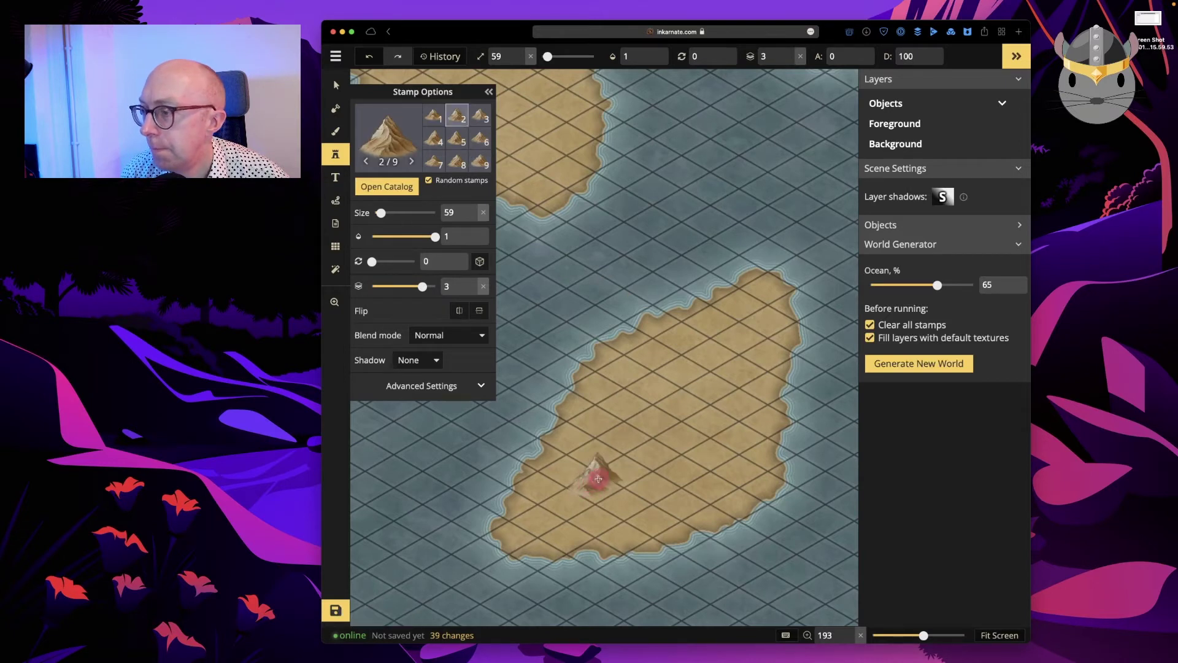
pyautogui.click(608, 490)
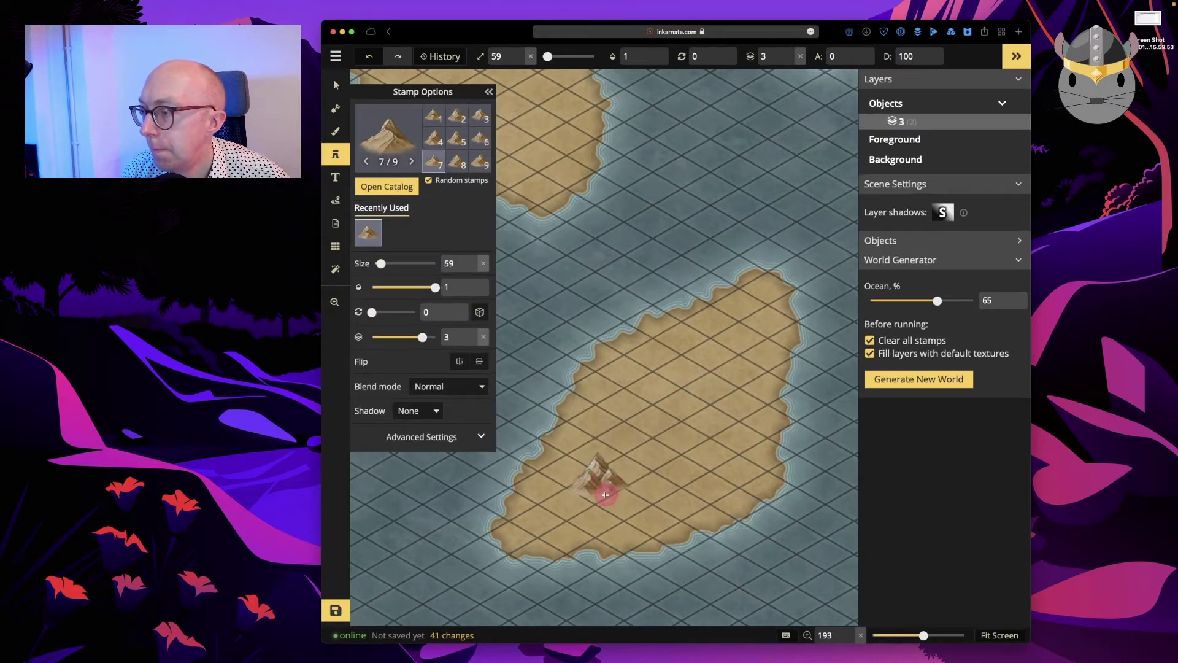
pyautogui.click(605, 495)
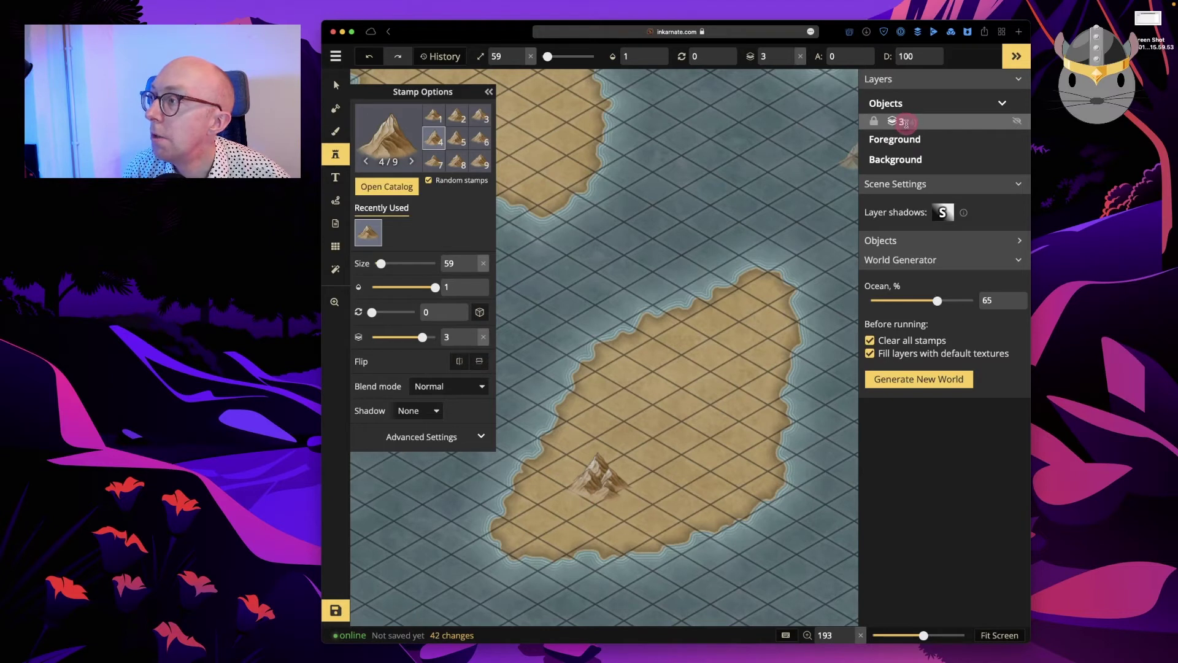
pyautogui.click(616, 500)
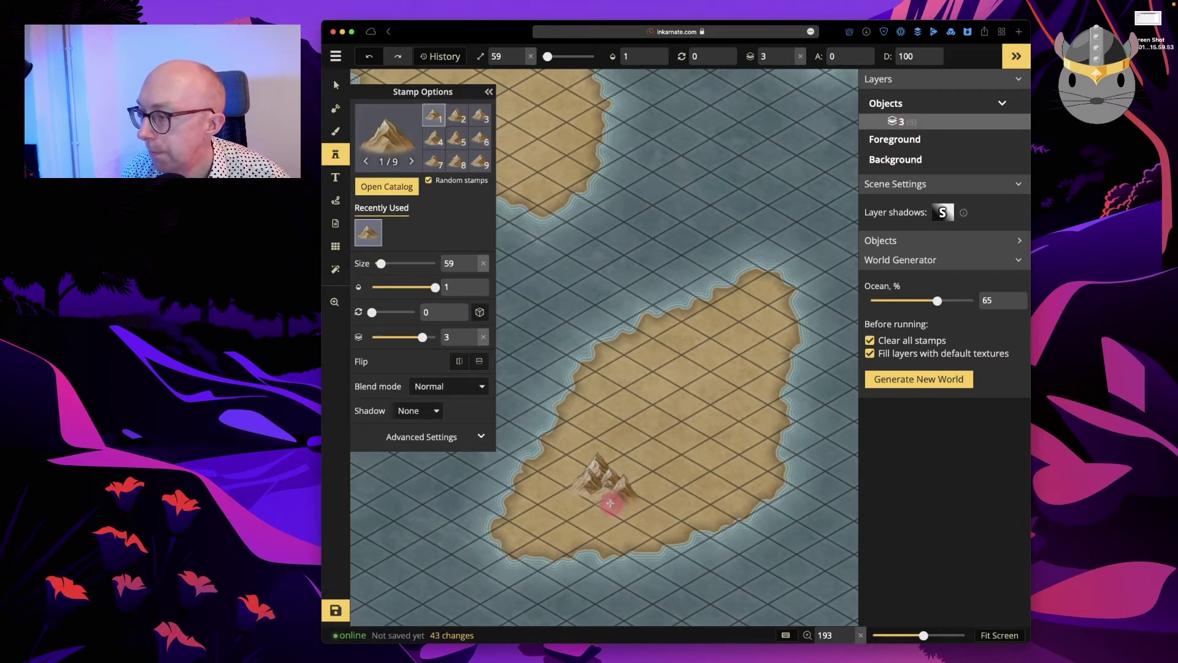
pyautogui.click(608, 287)
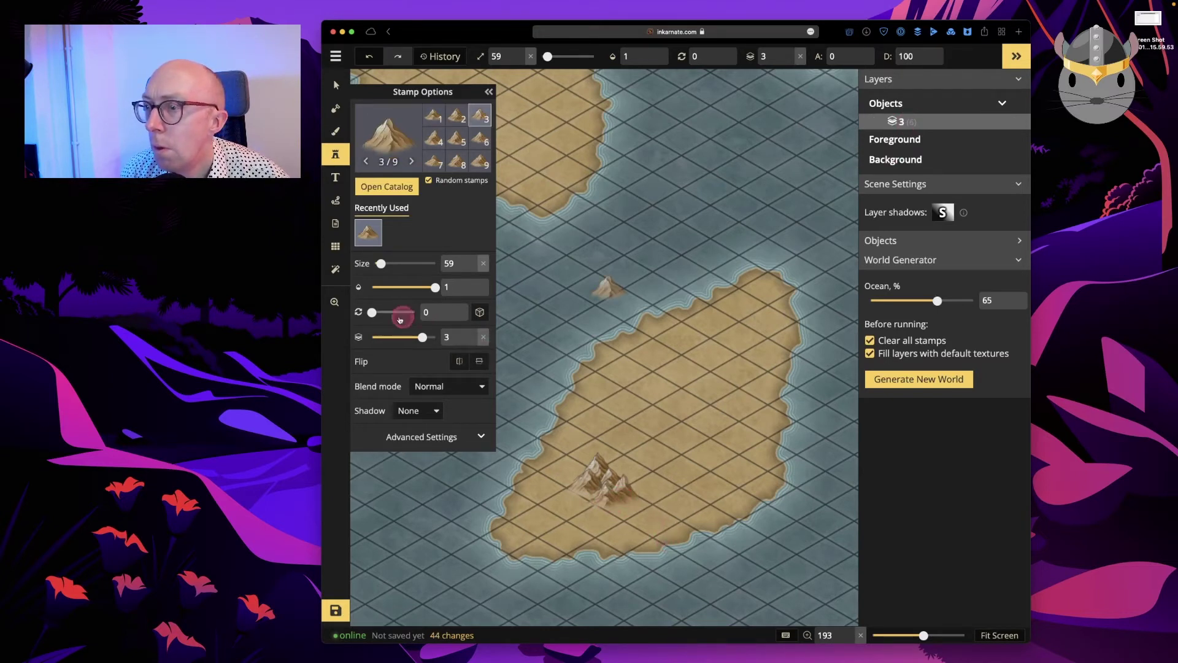
# Flip the mountain stamp horizontally and add several mirrored peaks to the eastern side of the cluster
pyautogui.moveTo(373, 312)
pyautogui.mouseDown()
pyautogui.moveTo(391, 313)
pyautogui.moveTo(371, 312)
pyautogui.mouseUp()
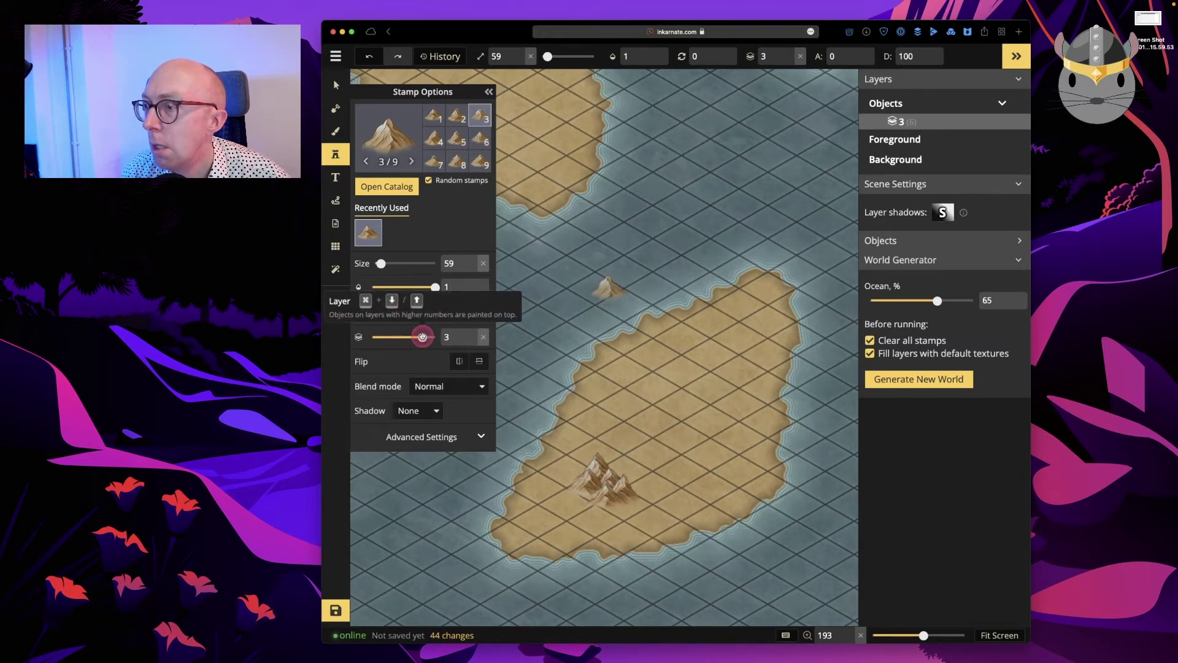
pyautogui.click(459, 360)
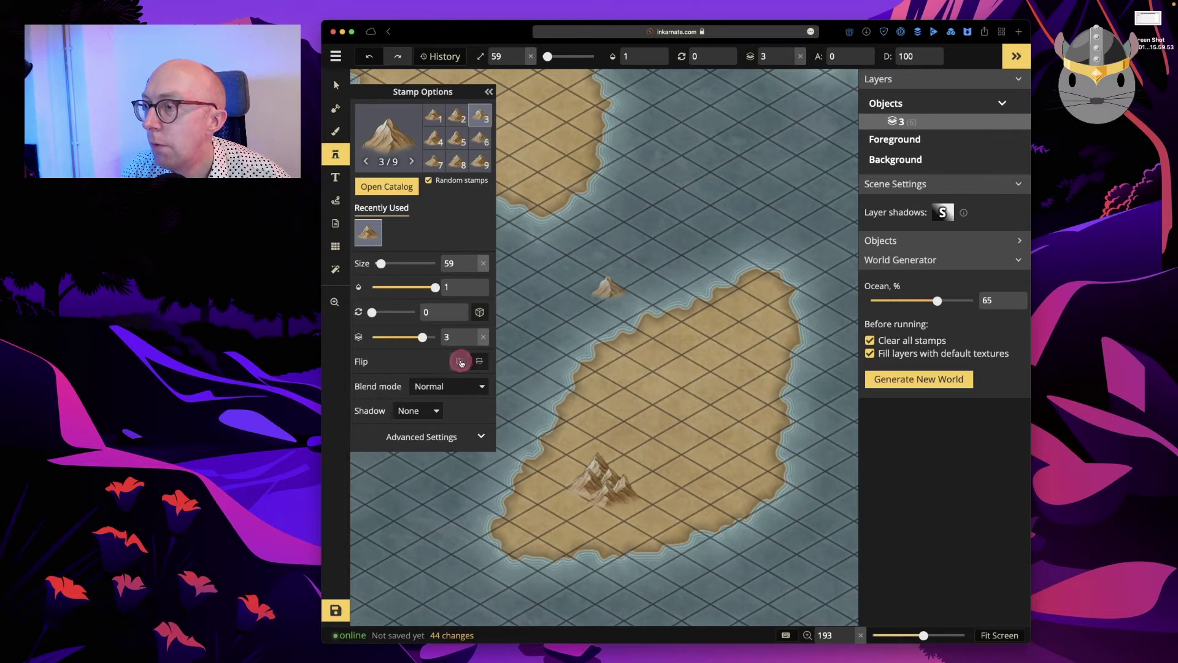
pyautogui.click(618, 473)
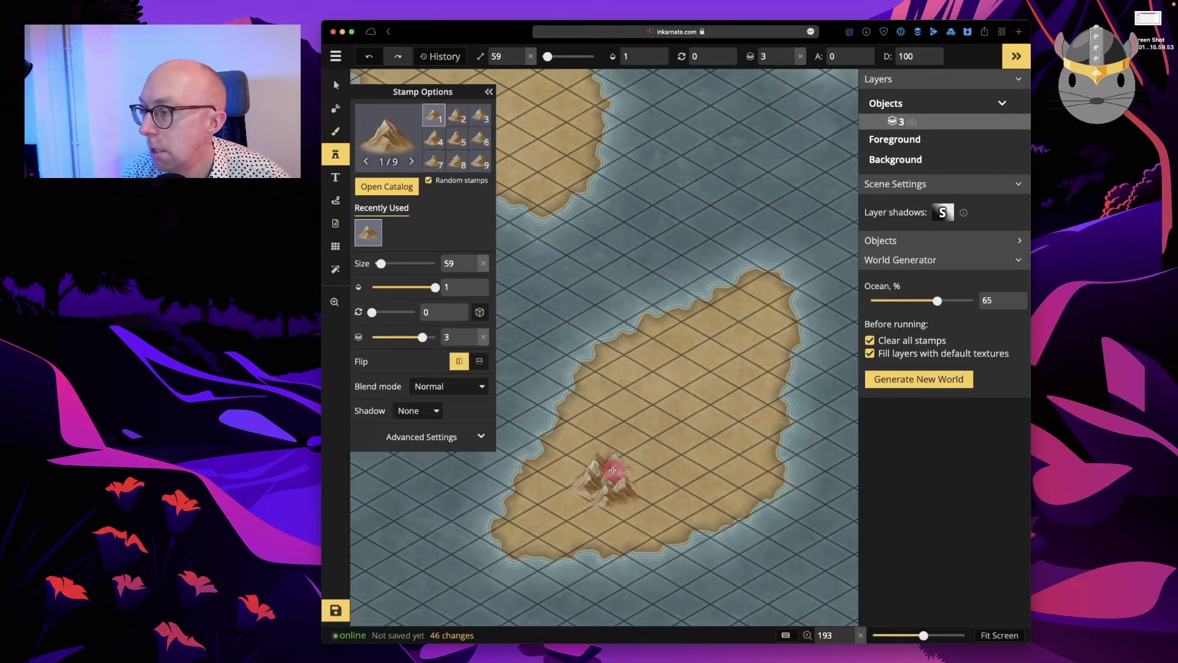
pyautogui.click(621, 476)
pyautogui.click(629, 483)
pyautogui.click(624, 475)
# Try the vertical flip on the mountain stamp, turn it off and add another peak at the cluster's northern edge
pyautogui.click(479, 361)
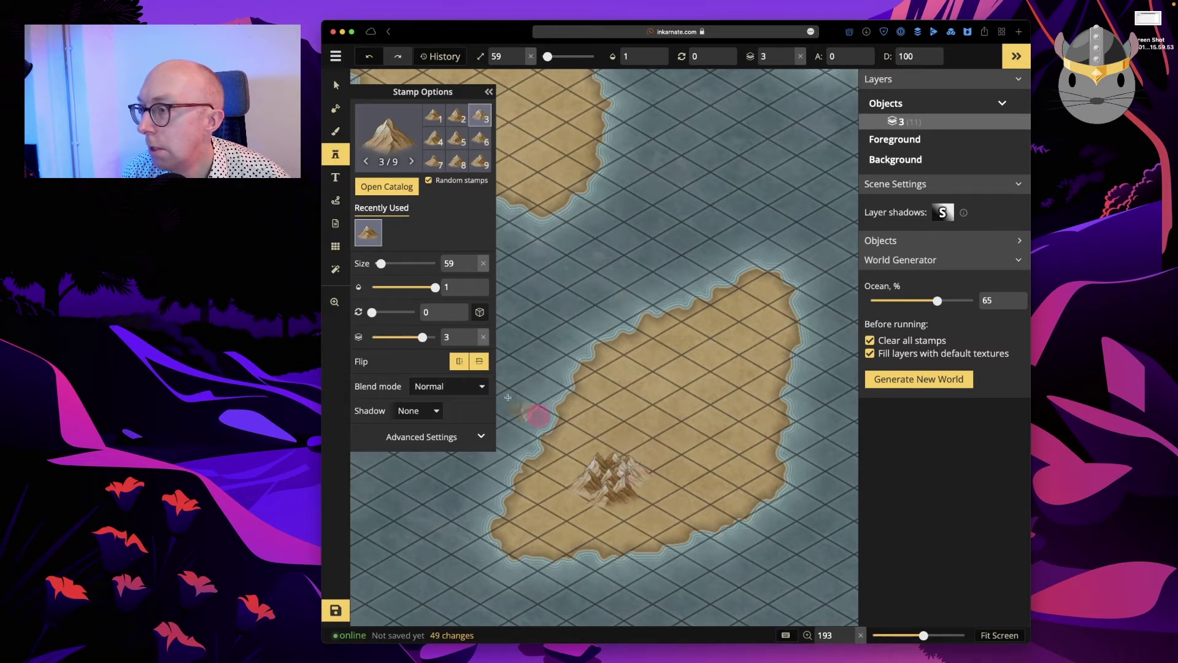
pyautogui.click(612, 461)
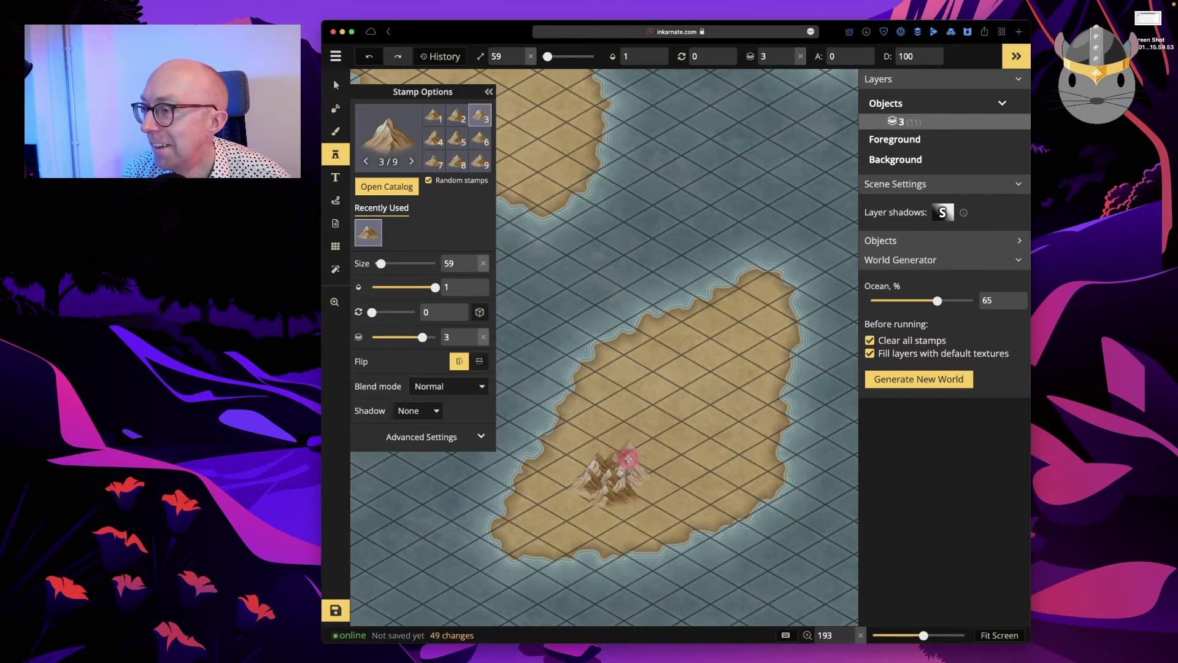
pyautogui.click(608, 285)
# Set the stamp's blend mode to Darken and add several more mountains to the northeastern part of the cluster
pyautogui.click(442, 386)
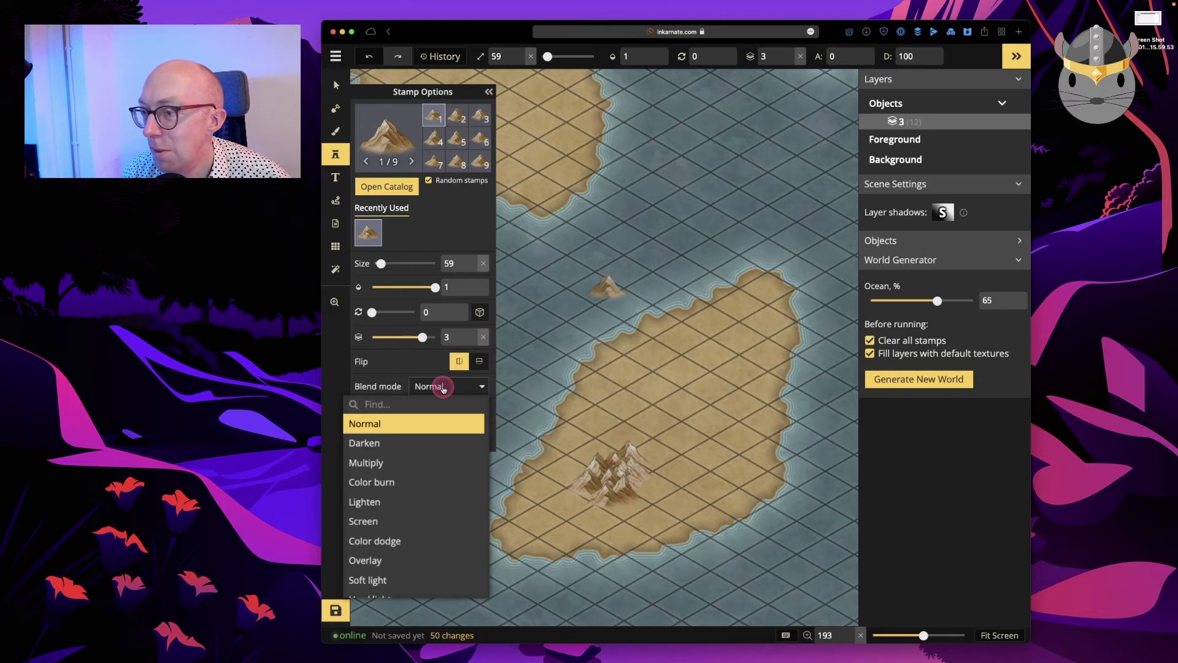
pyautogui.click(395, 442)
pyautogui.click(626, 456)
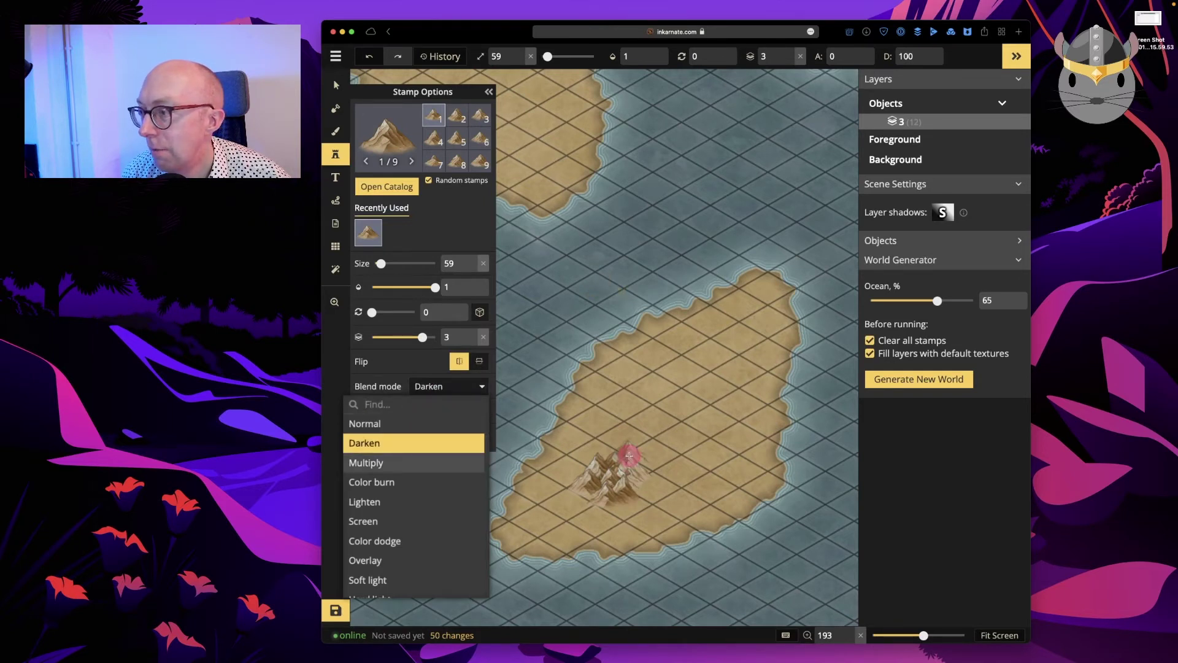
pyautogui.click(641, 456)
pyautogui.click(642, 452)
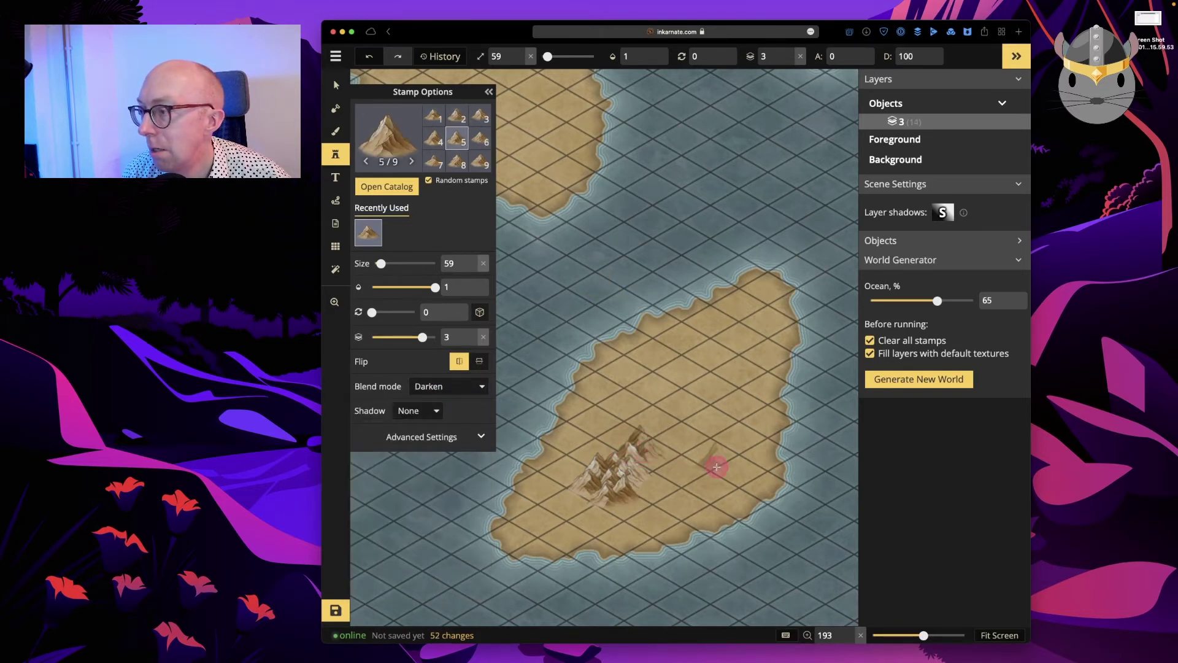
pyautogui.click(630, 450)
pyautogui.click(629, 457)
pyautogui.click(626, 457)
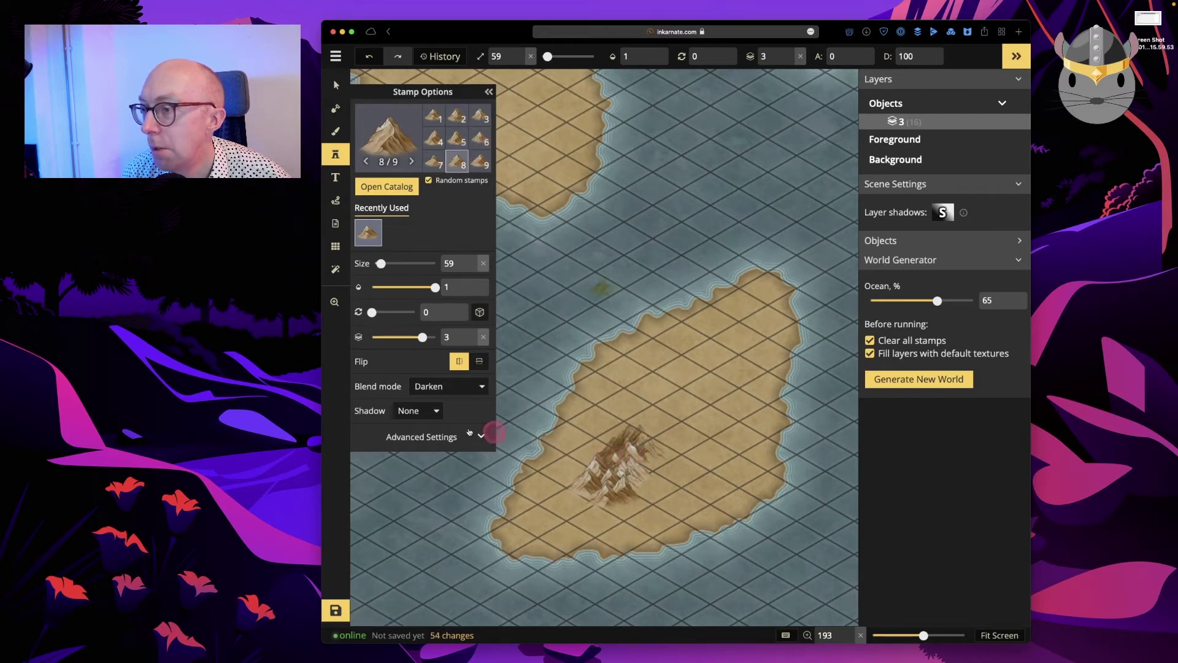
# Add three mountains with the Object shadow to the eastern side of the cluster, and reset the stamp's shadow to None
pyautogui.click(426, 416)
pyautogui.click(448, 470)
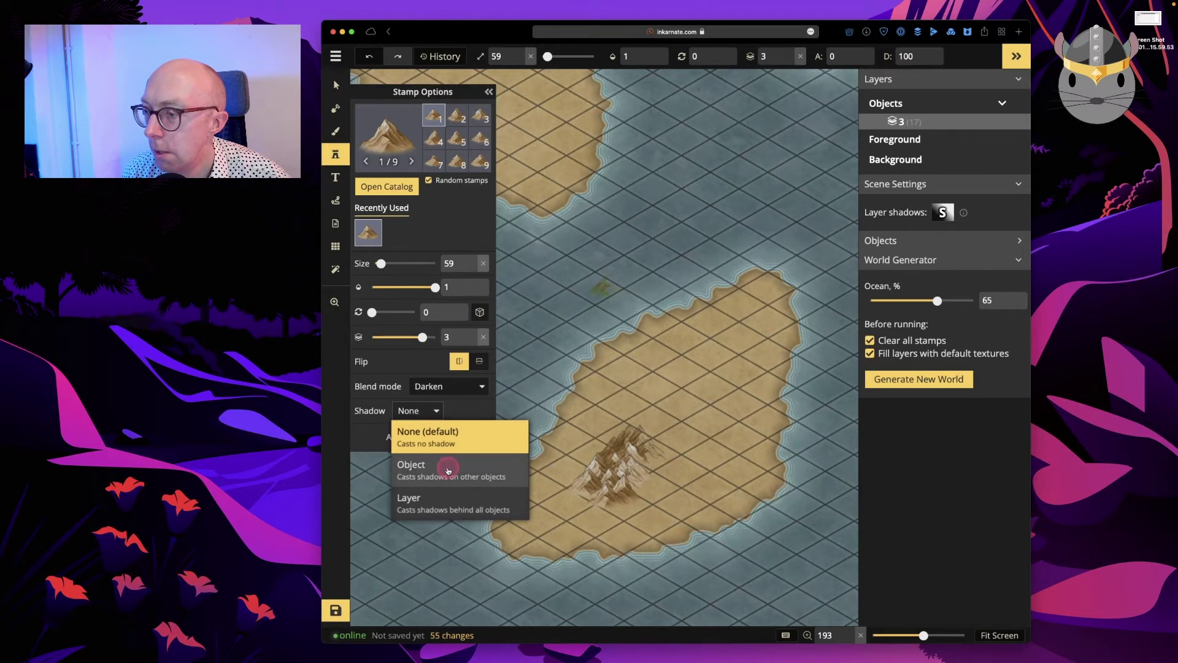
pyautogui.click(652, 489)
pyautogui.click(647, 464)
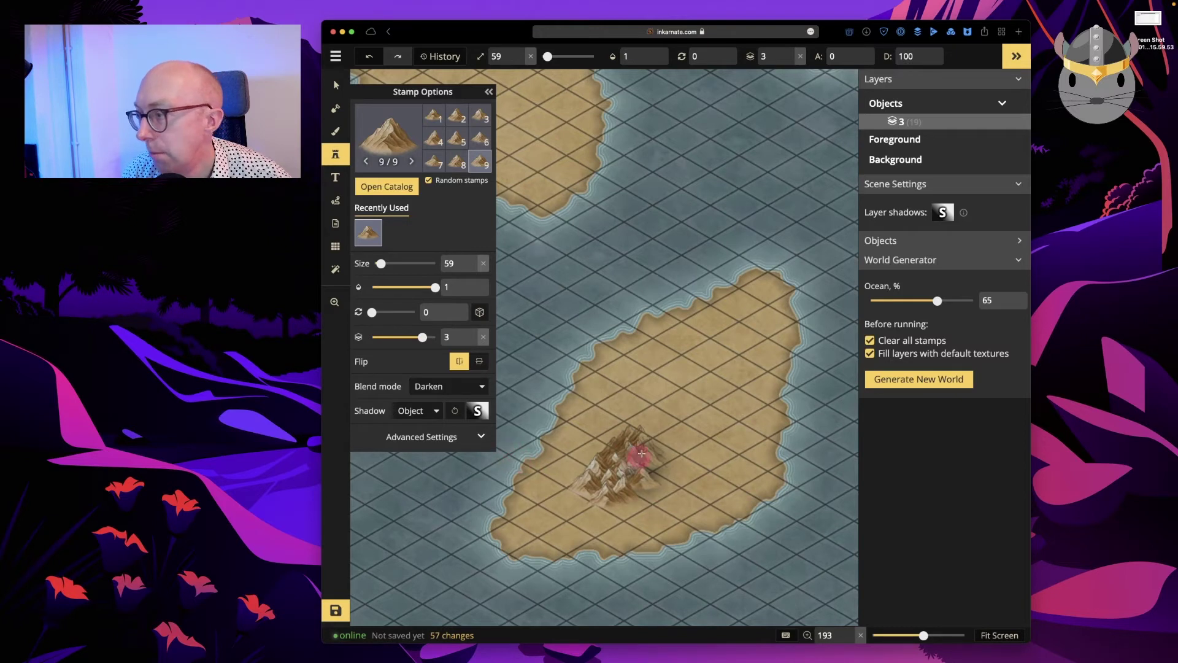
pyautogui.click(659, 443)
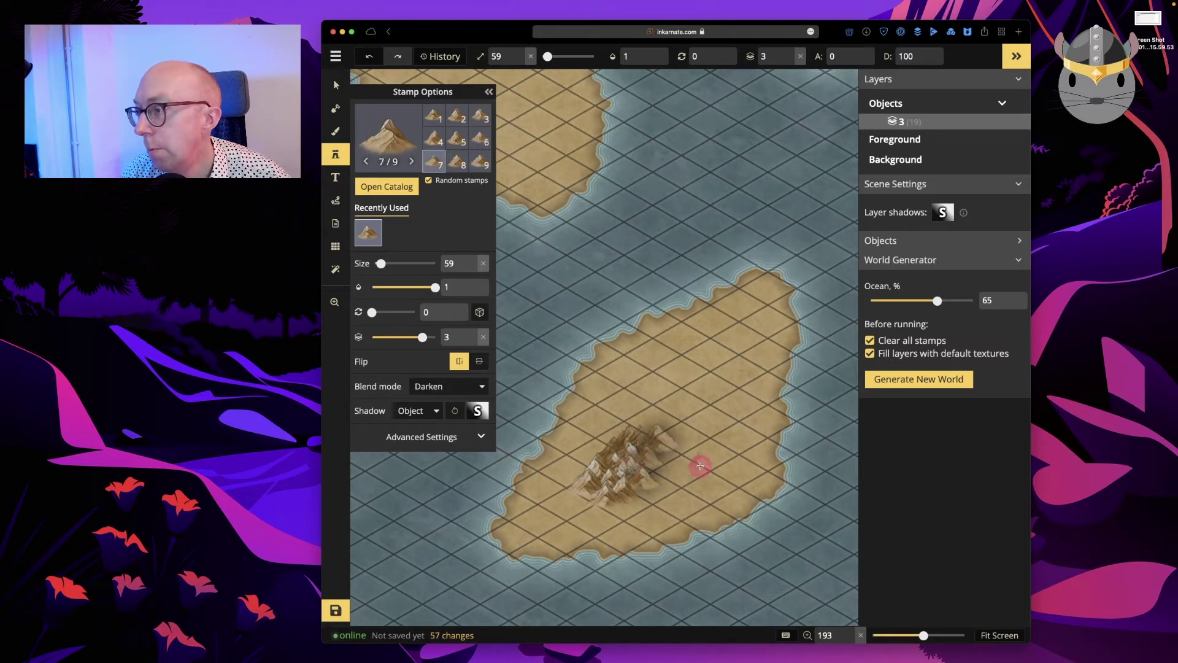
pyautogui.click(426, 411)
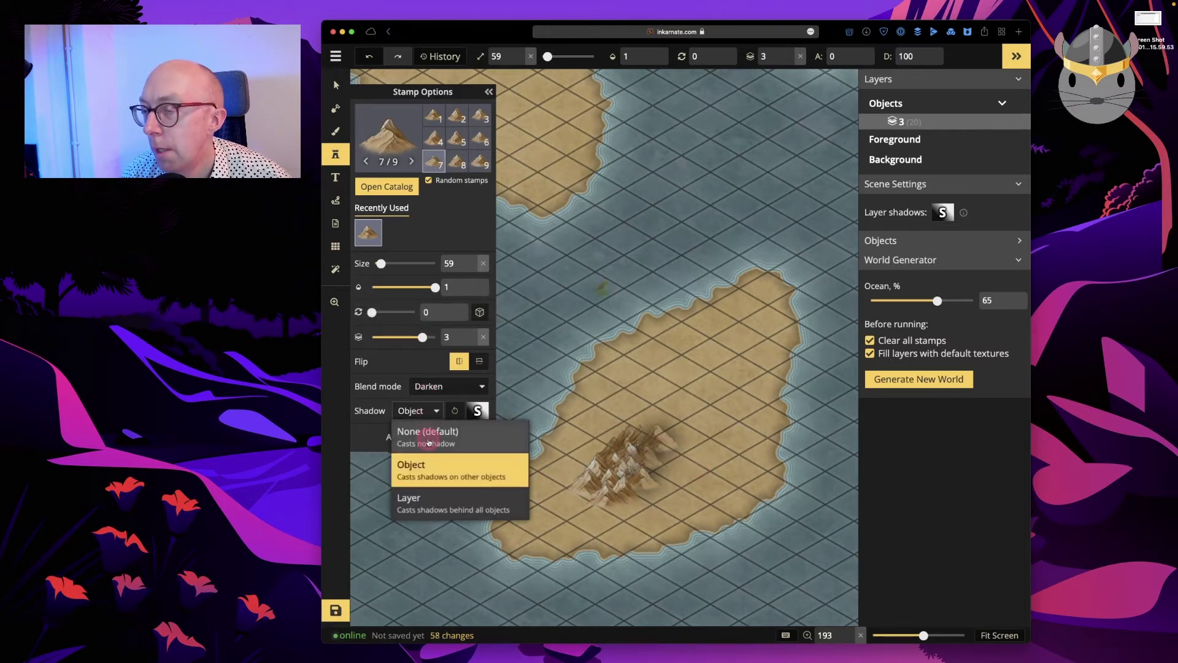
pyautogui.click(429, 437)
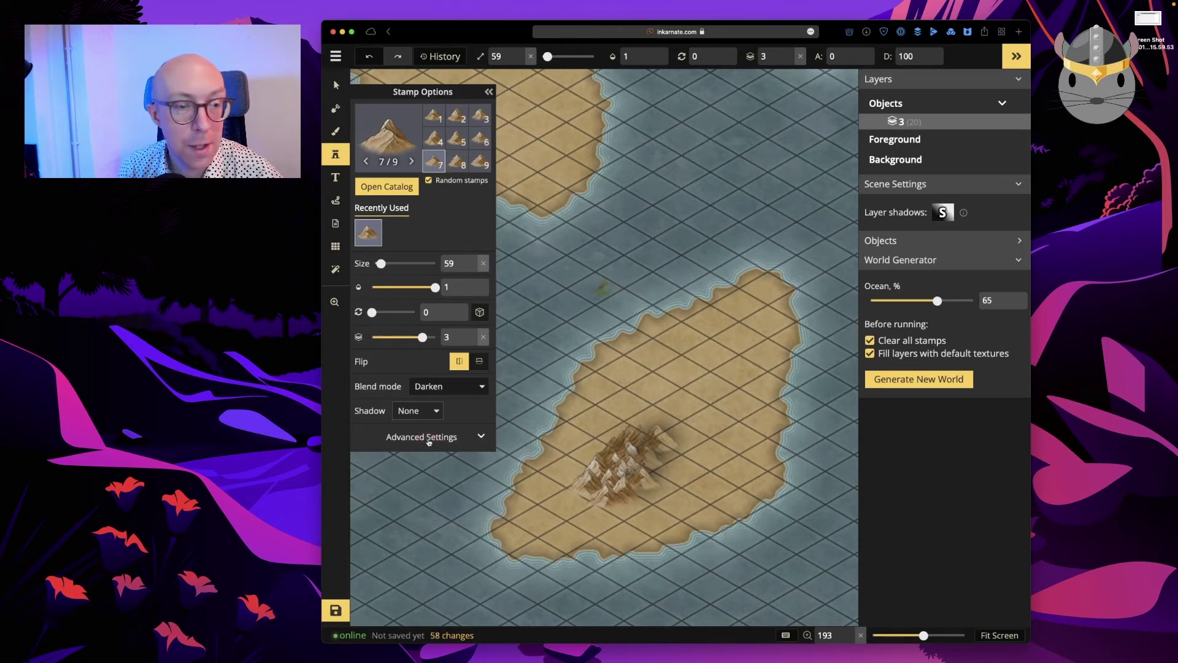
# Select the Brown Hills stamp set from the free stamps in the stamp catalog
pyautogui.click(392, 190)
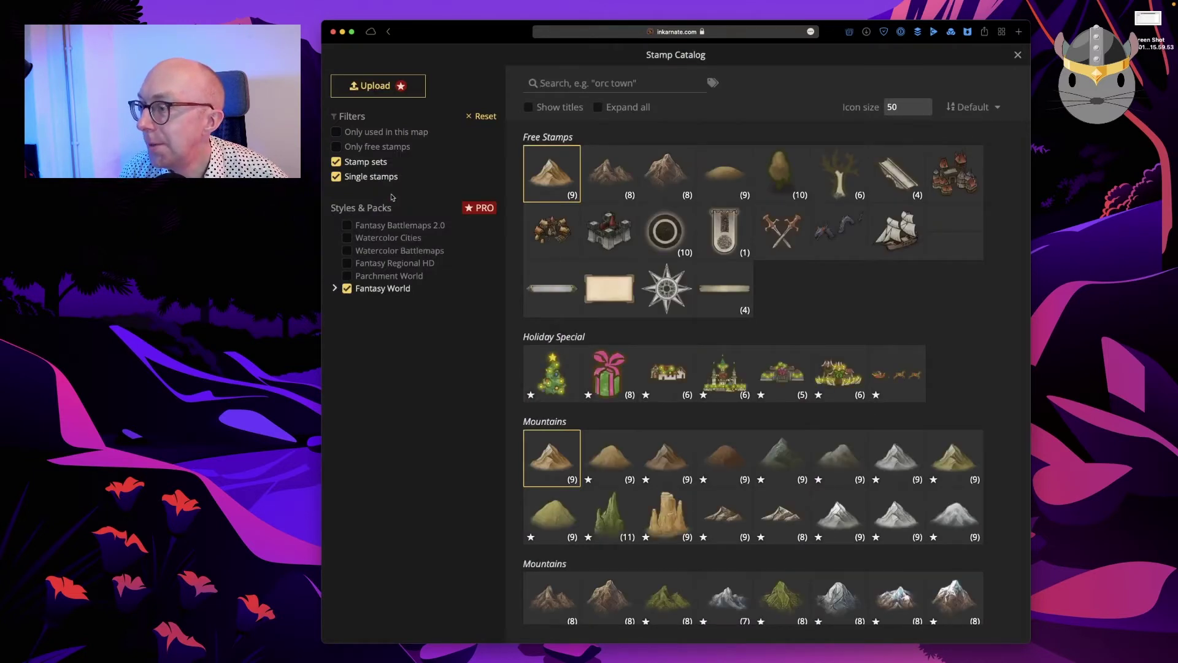
pyautogui.moveTo(731, 178)
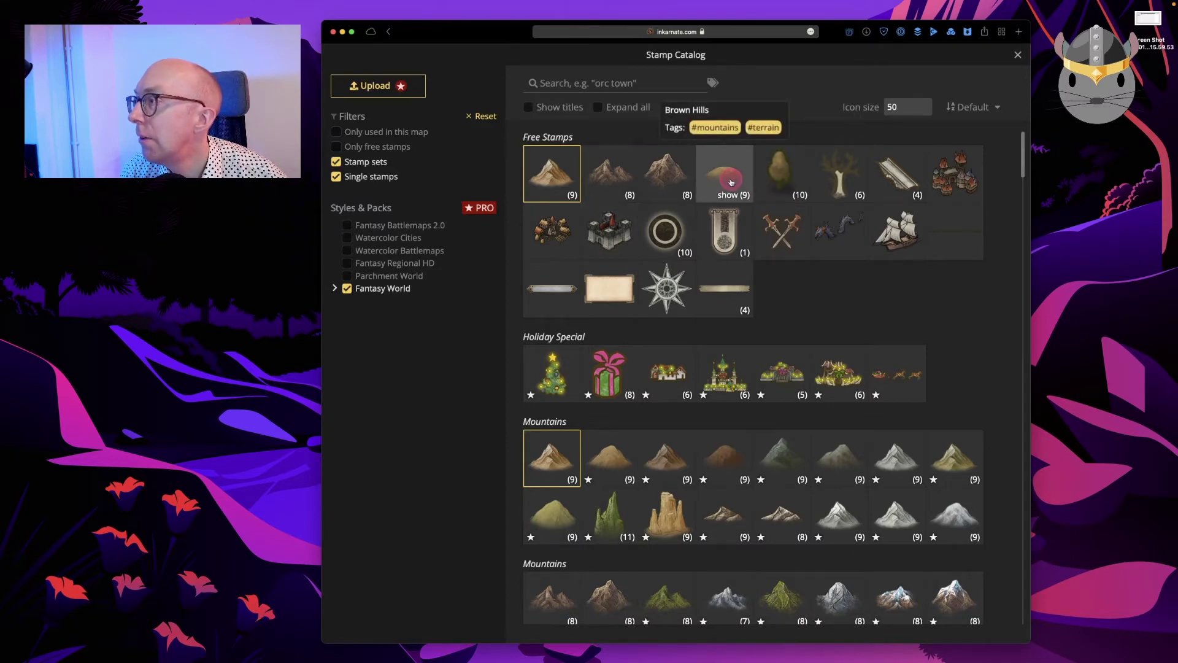
pyautogui.click(731, 183)
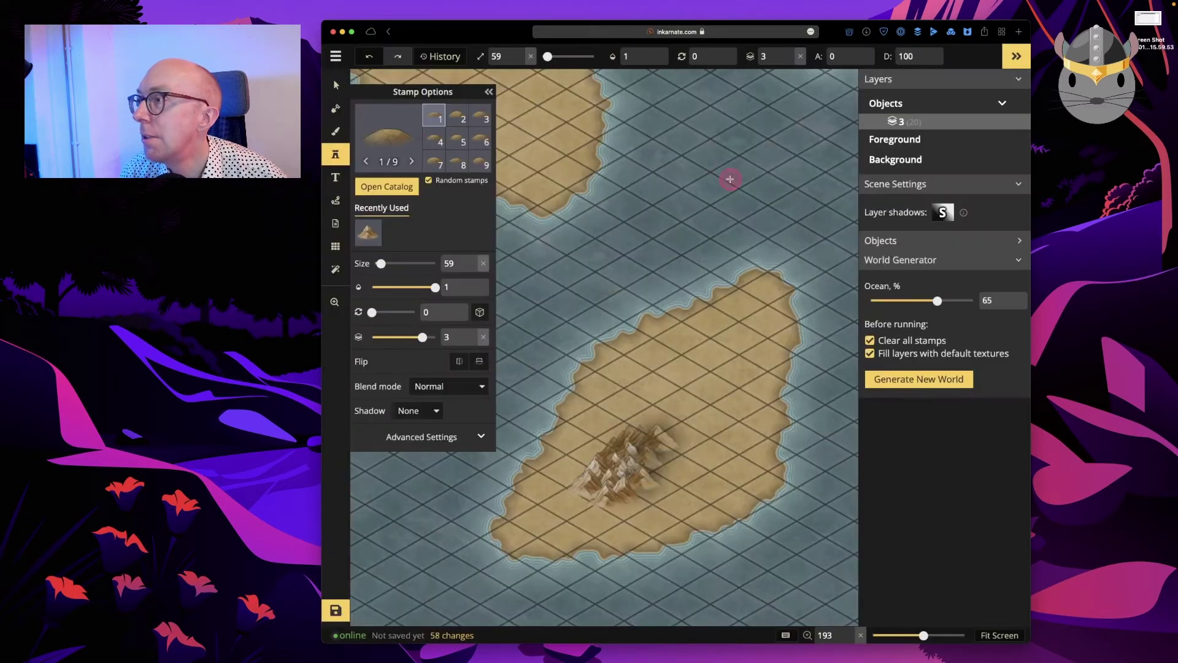
# Try placing brown hills at size 113 just north of the large green patch on the eastern landmass, and undo the placement
pyautogui.press('z')
pyautogui.scroll(-5, 687, 219)
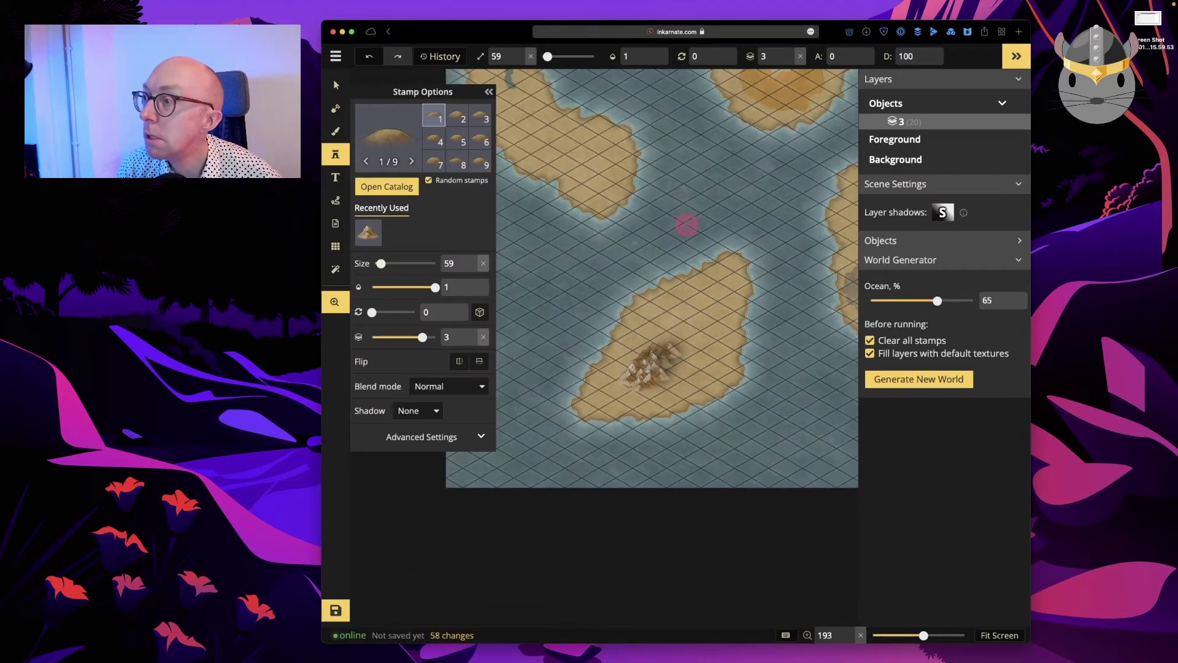
pyautogui.press('z')
pyautogui.moveTo(777, 183); pyautogui.dragTo(589, 273)
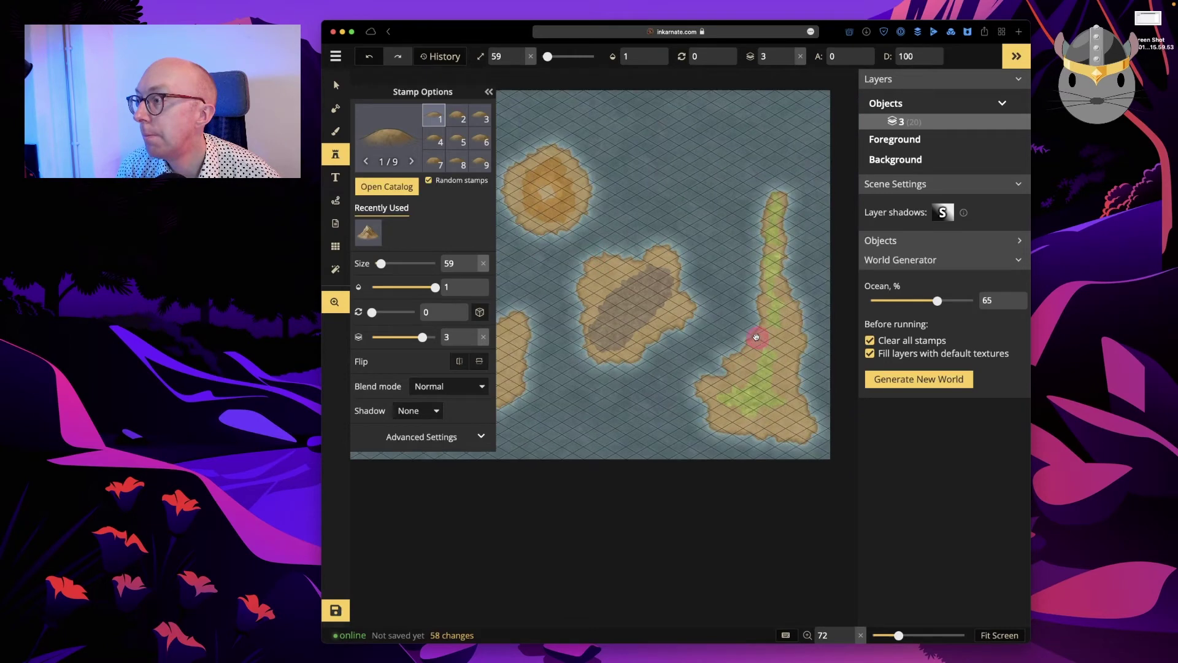
pyautogui.scroll(4, 757, 337)
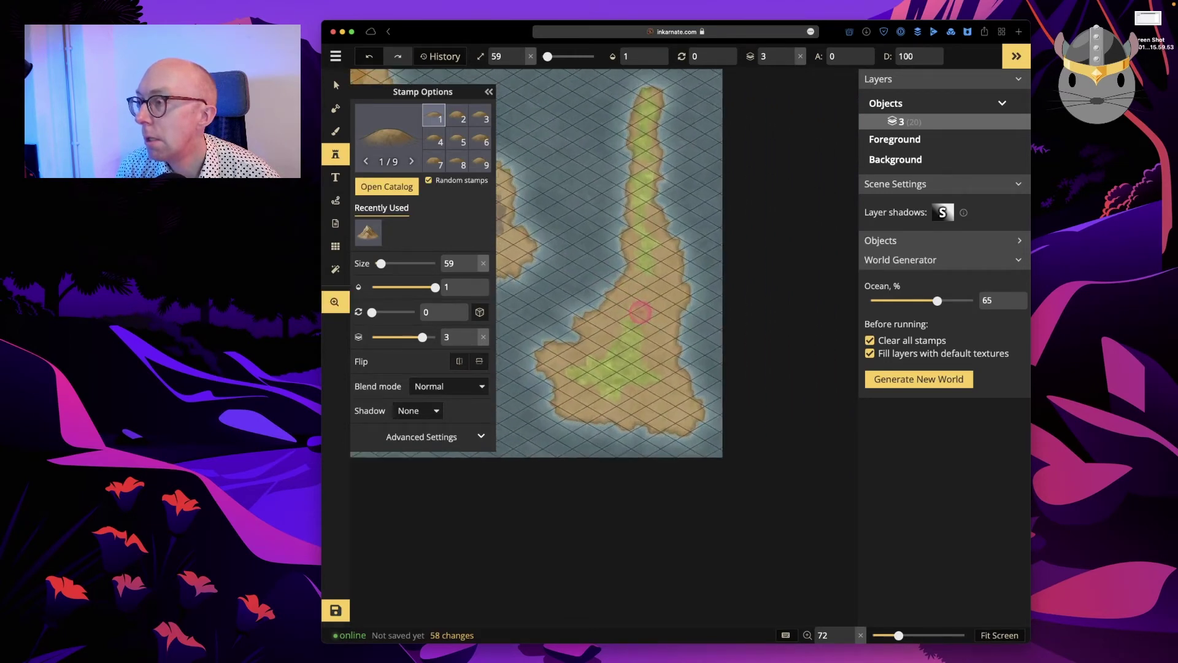
pyautogui.scroll(10, 640, 313)
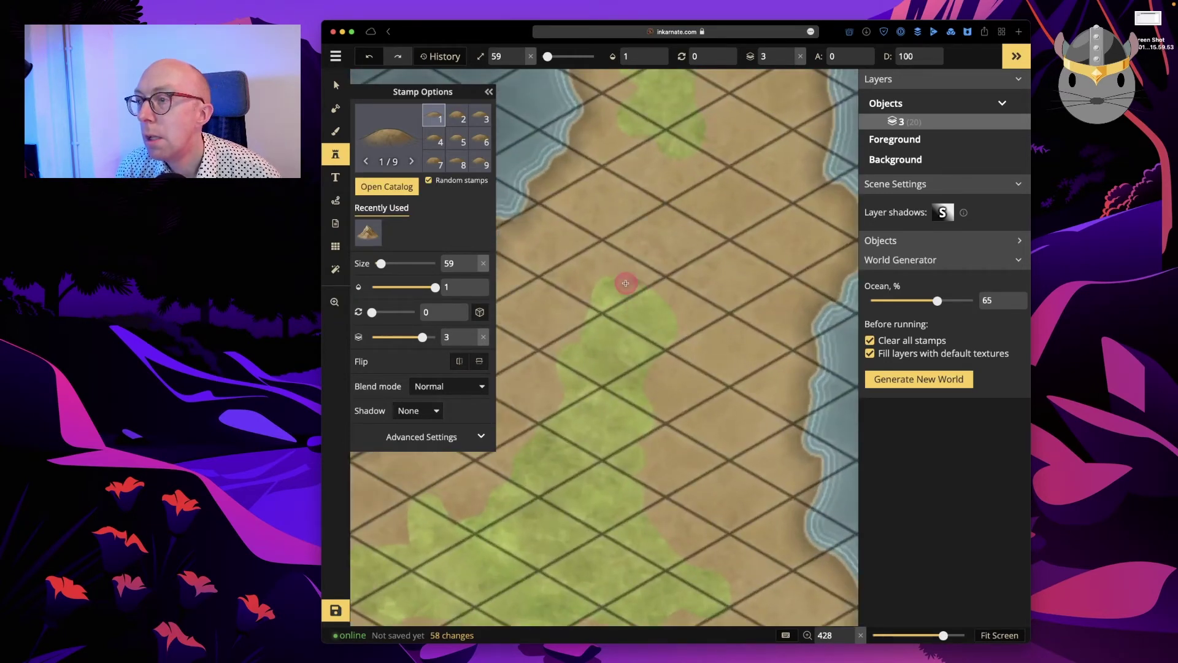
pyautogui.moveTo(381, 263); pyautogui.dragTo(391, 270)
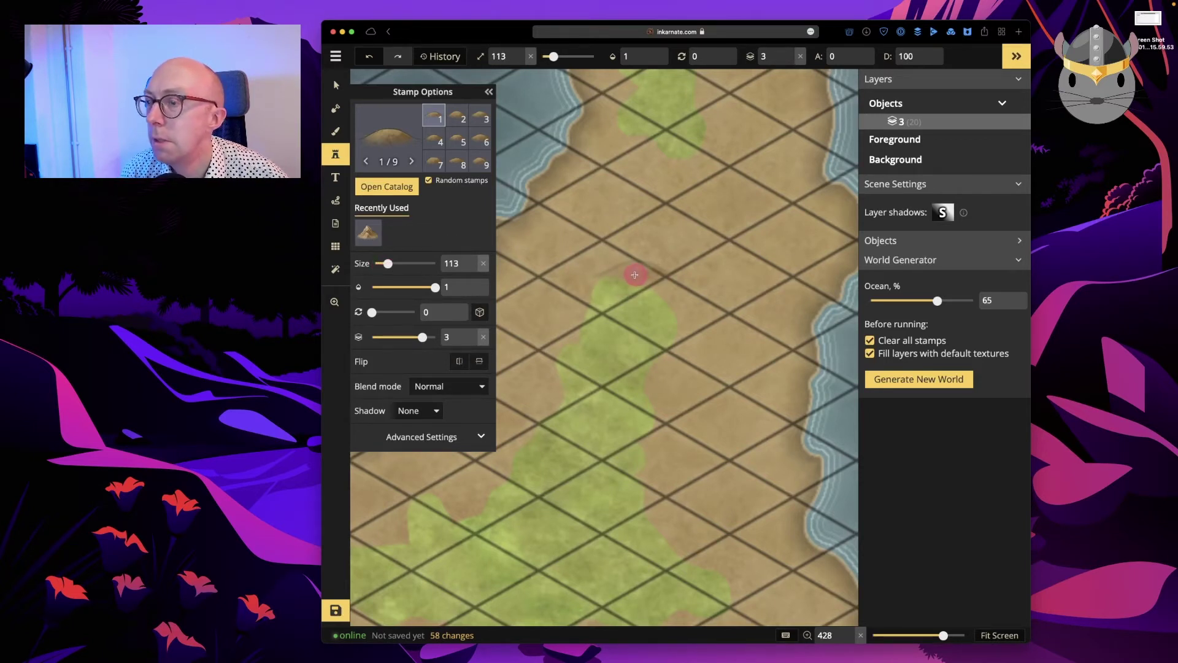
pyautogui.moveTo(632, 258); pyautogui.dragTo(734, 255)
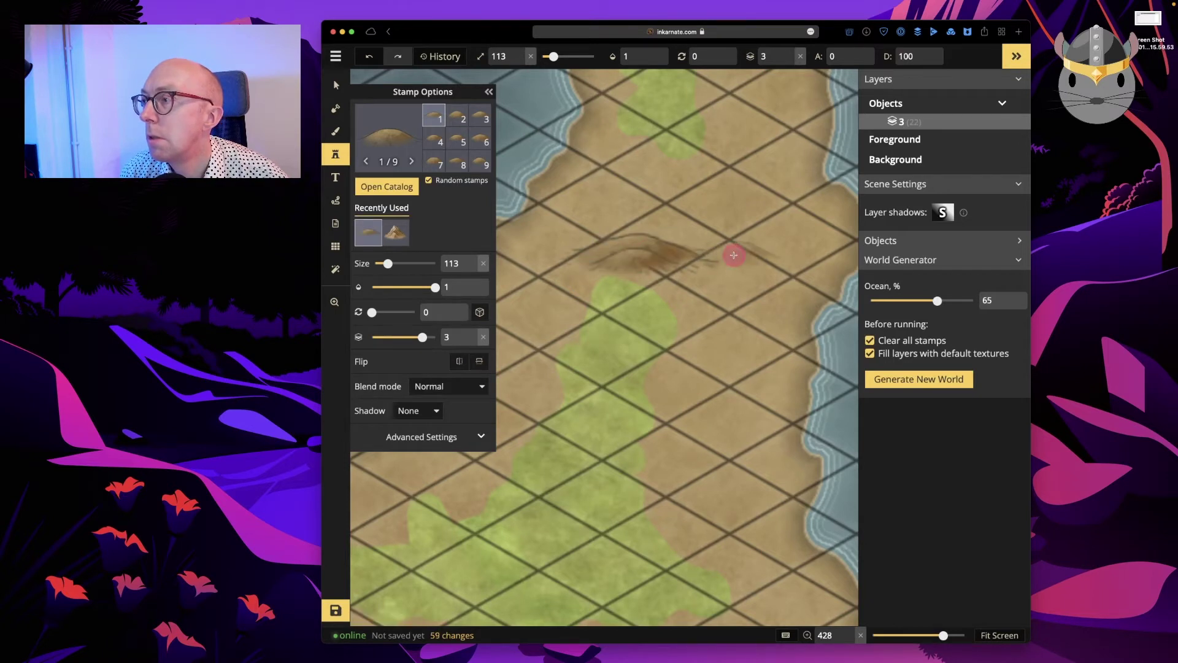
pyautogui.press('super+z')
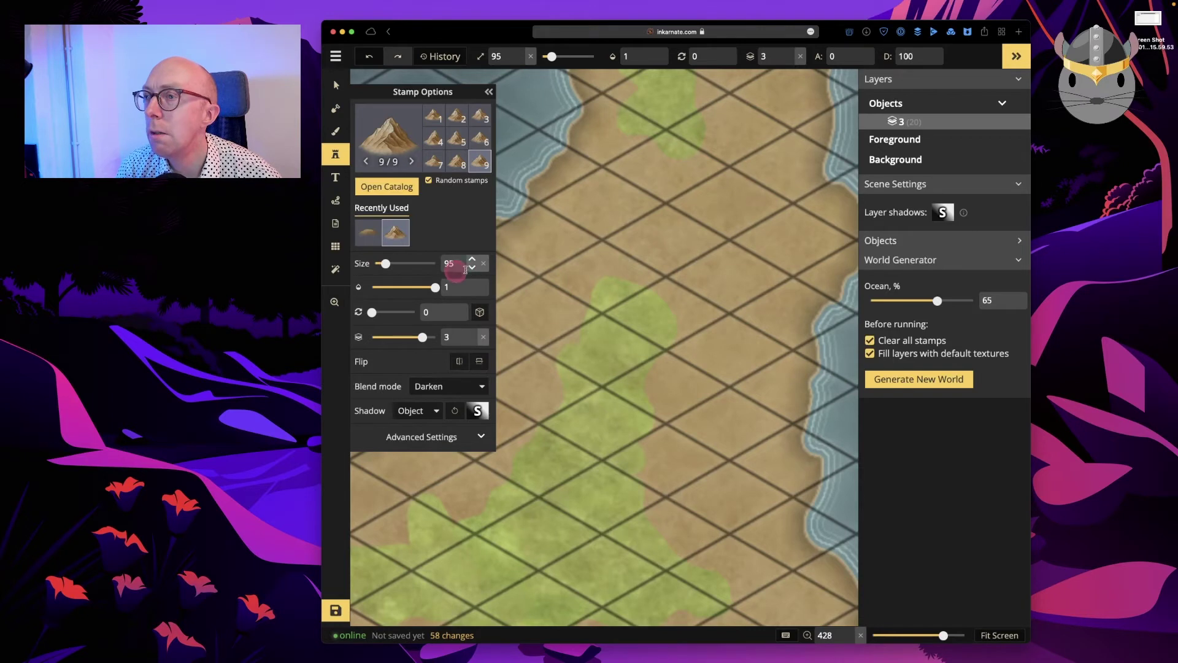
# Try a brown hill at size 322 with rotation 354 north of the large green patch, and undo it
pyautogui.click(374, 238)
pyautogui.moveTo(385, 263); pyautogui.dragTo(414, 270)
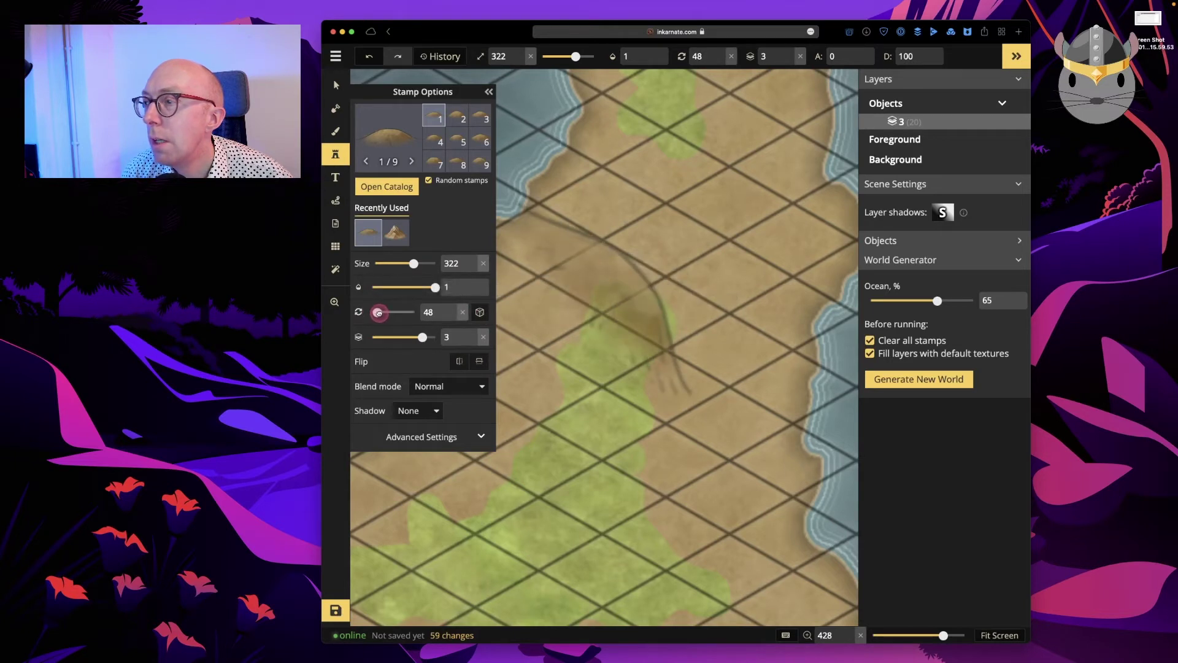
pyautogui.moveTo(371, 314); pyautogui.dragTo(411, 313)
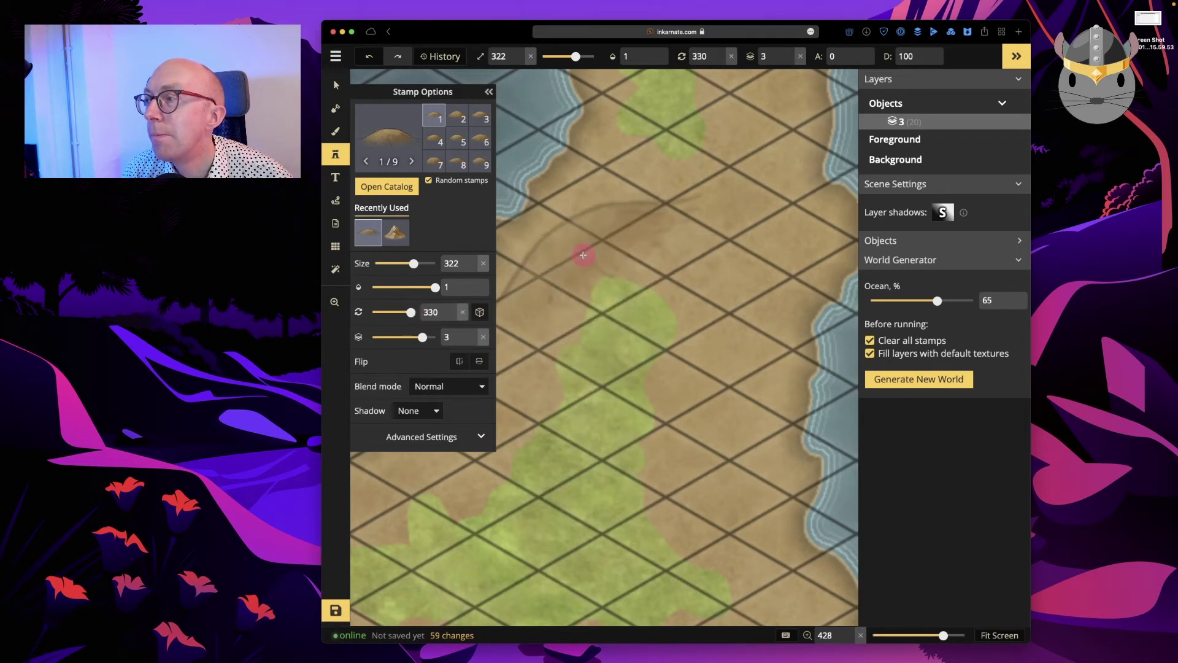
pyautogui.moveTo(412, 312); pyautogui.dragTo(416, 314)
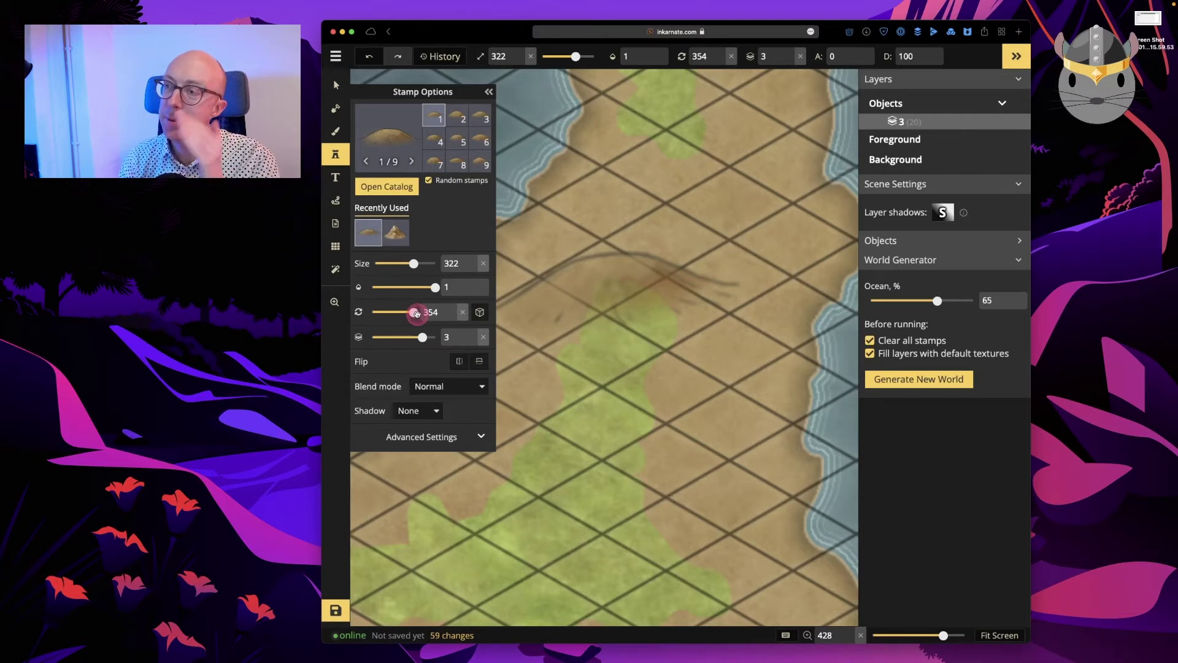
pyautogui.click(644, 227)
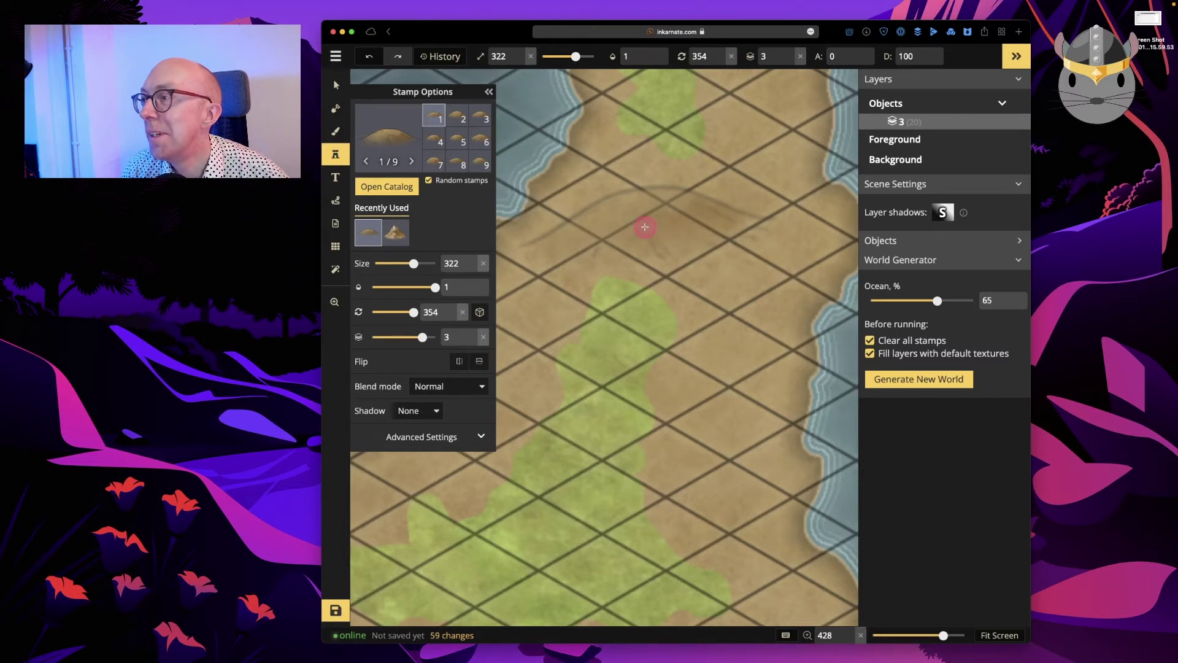
pyautogui.click(662, 348)
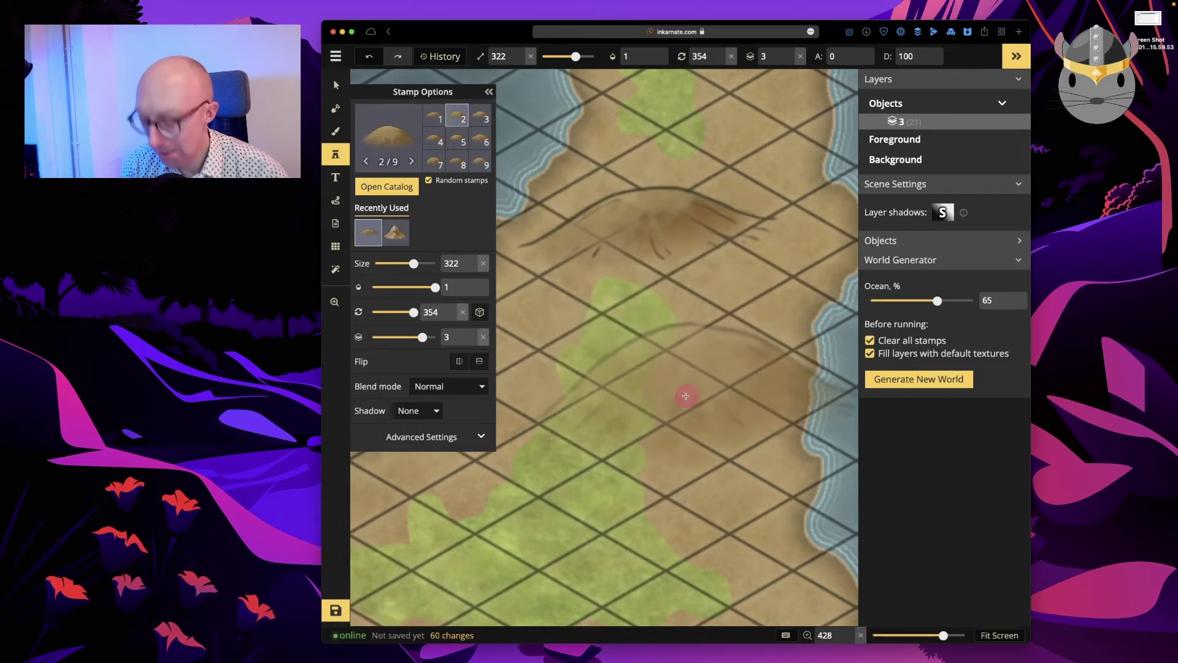
pyautogui.press('super+z')
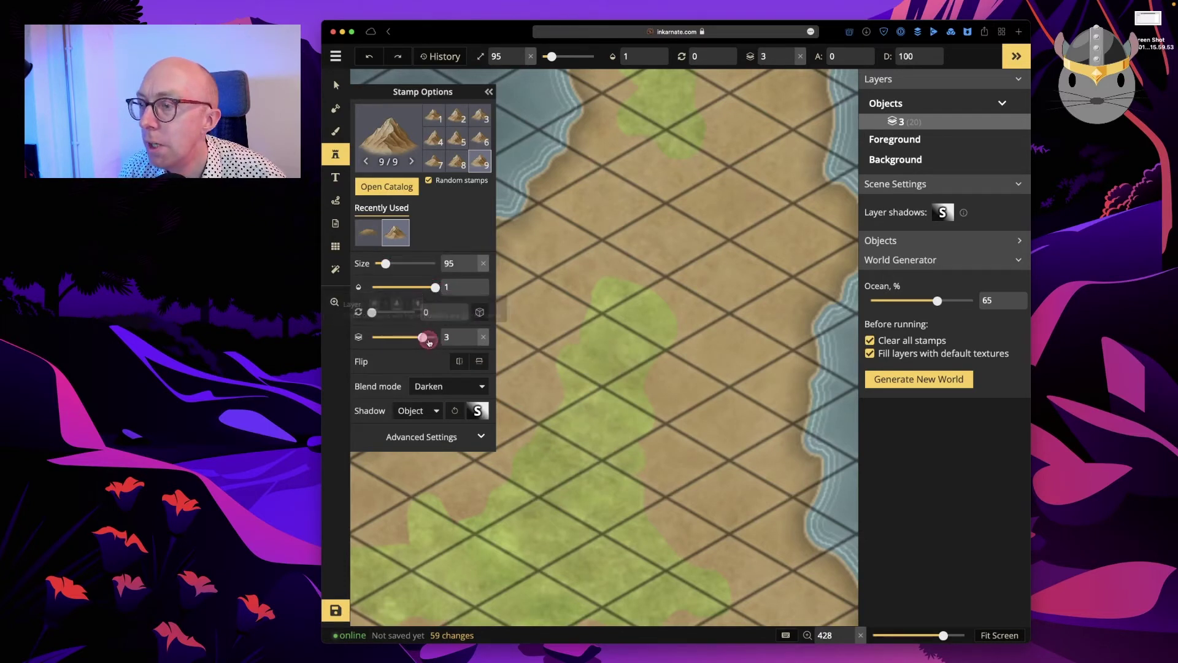
# Set the stamp layer to 5 and switch back to the Brown Hills stamp with a size of 331
pyautogui.moveTo(429, 342); pyautogui.dragTo(435, 339)
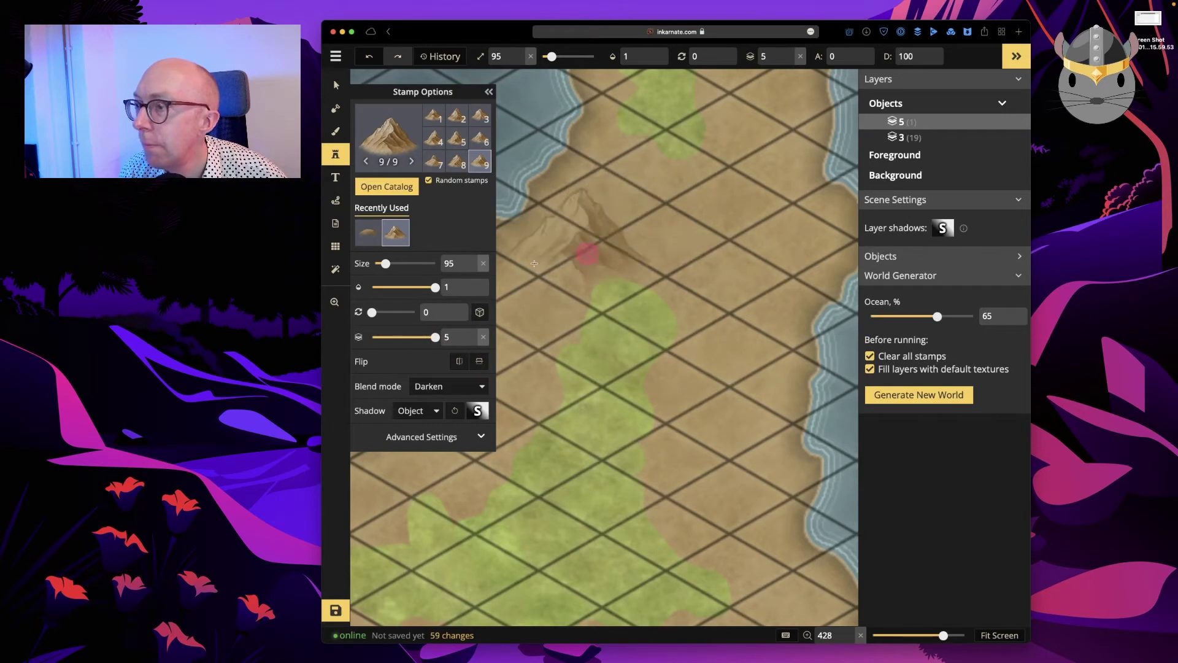
pyautogui.click(369, 232)
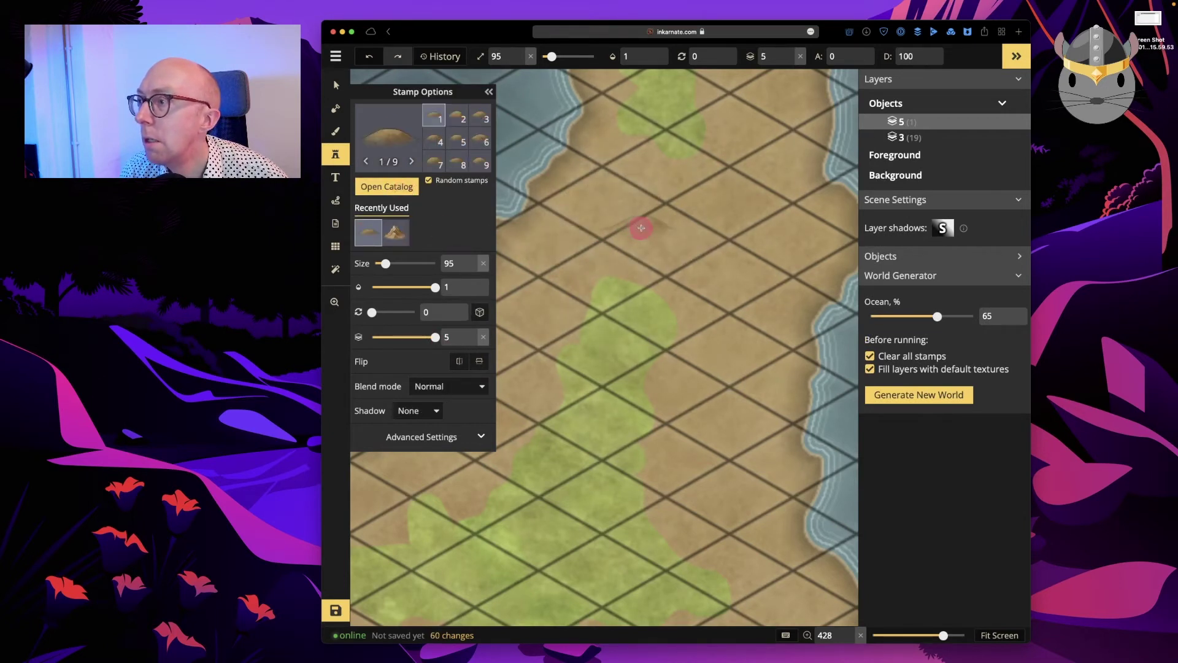
pyautogui.moveTo(385, 264); pyautogui.dragTo(415, 264)
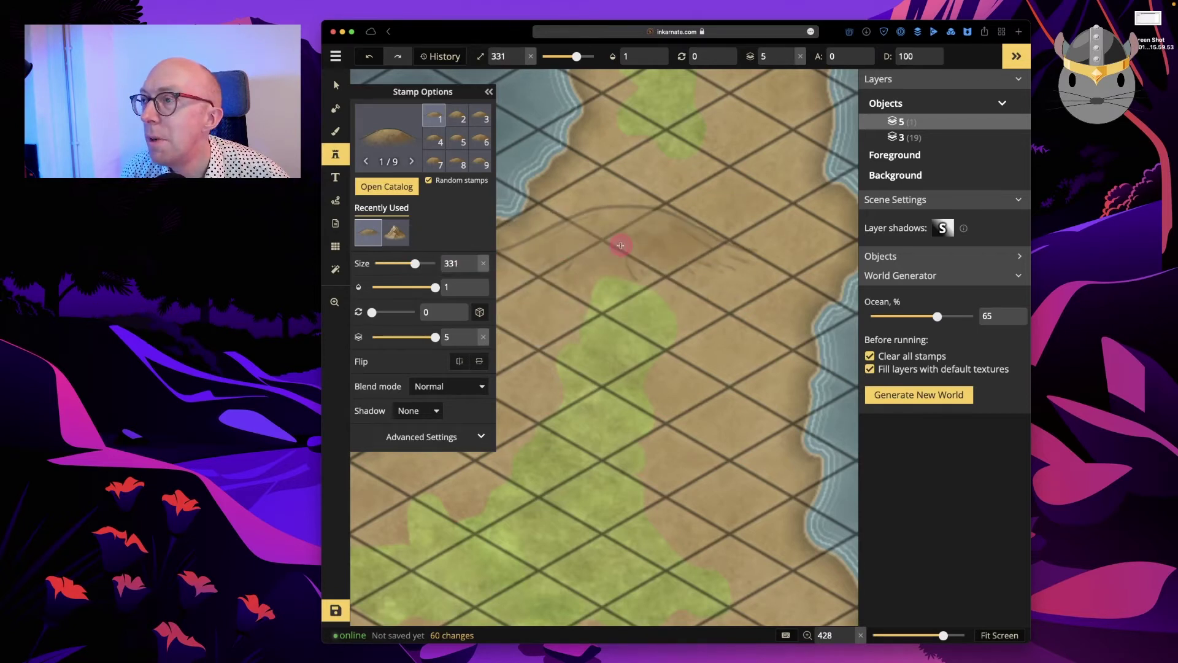
pyautogui.click(620, 292)
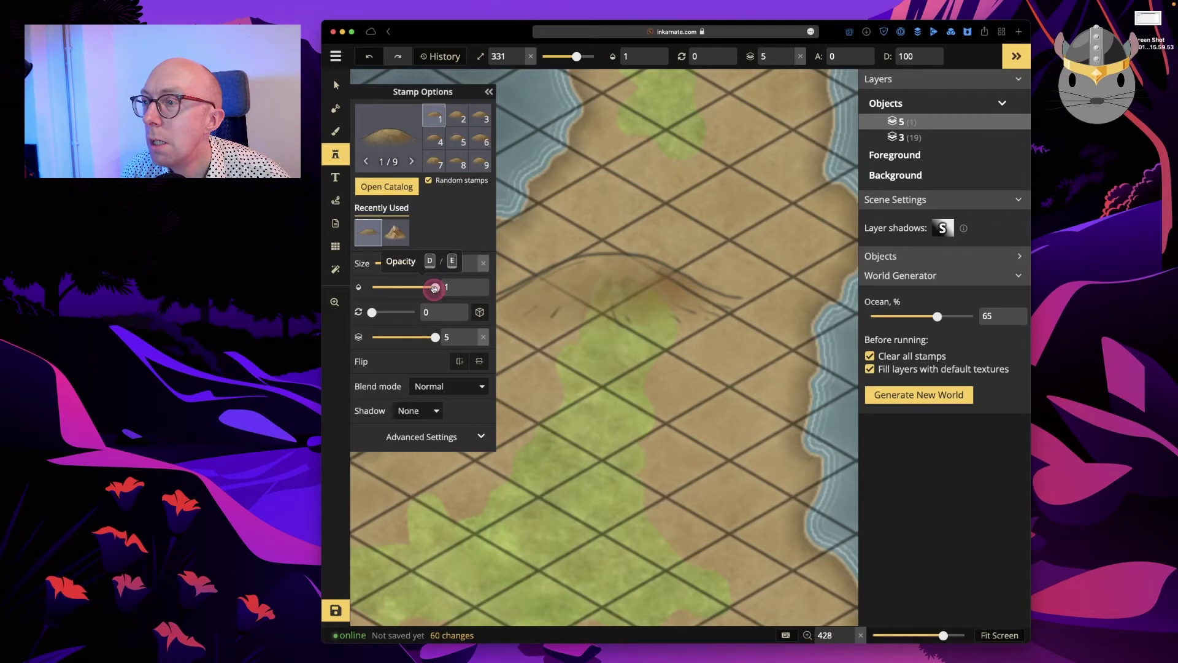
pyautogui.moveTo(432, 294)
pyautogui.mouseDown()
pyautogui.moveTo(381, 295)
pyautogui.moveTo(438, 288)
pyautogui.mouseUp()
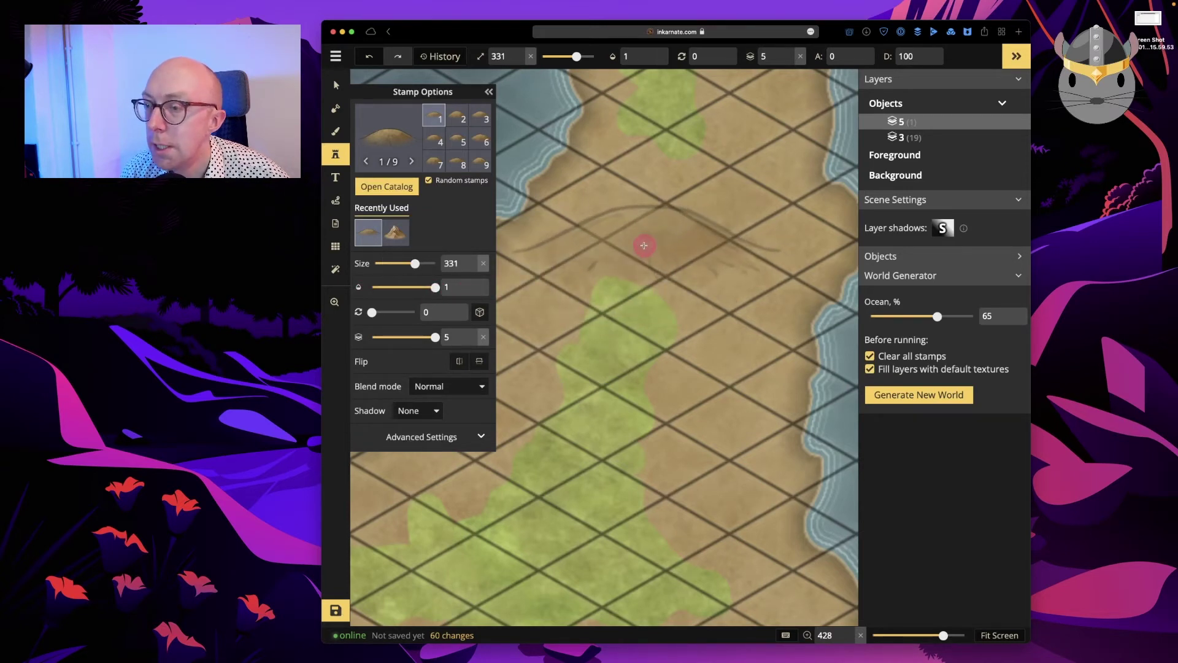
# Try the Overlay blend mode on the hill stamp and set it back to Normal
pyautogui.click(447, 387)
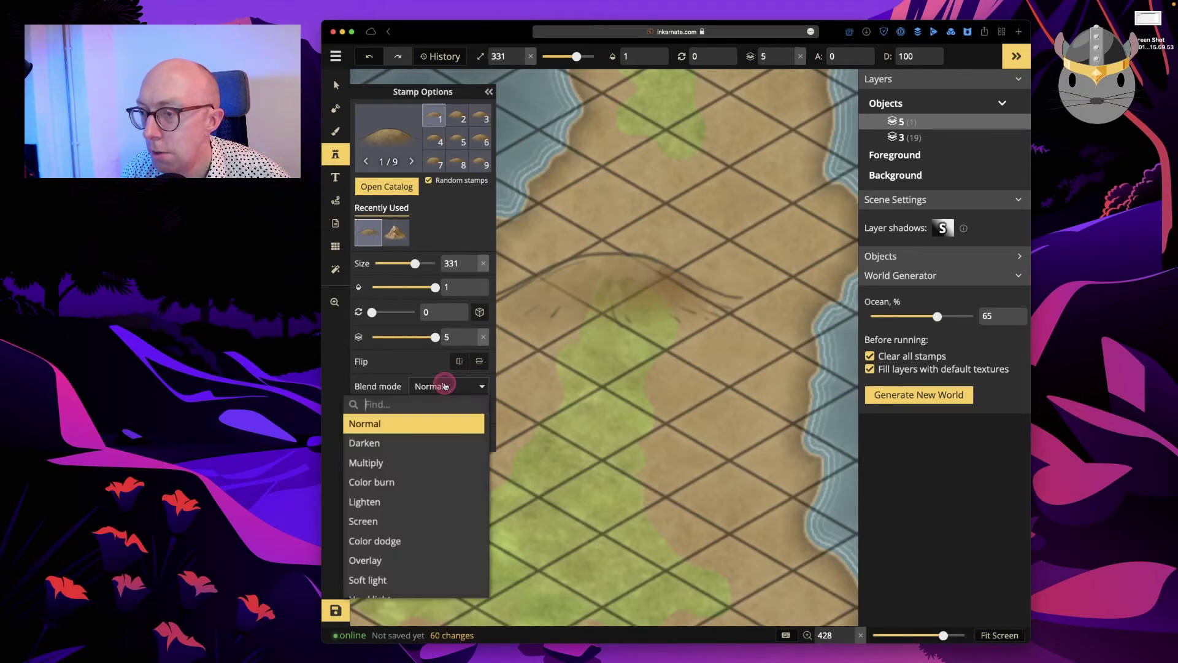
pyautogui.scroll(-1, 396, 509)
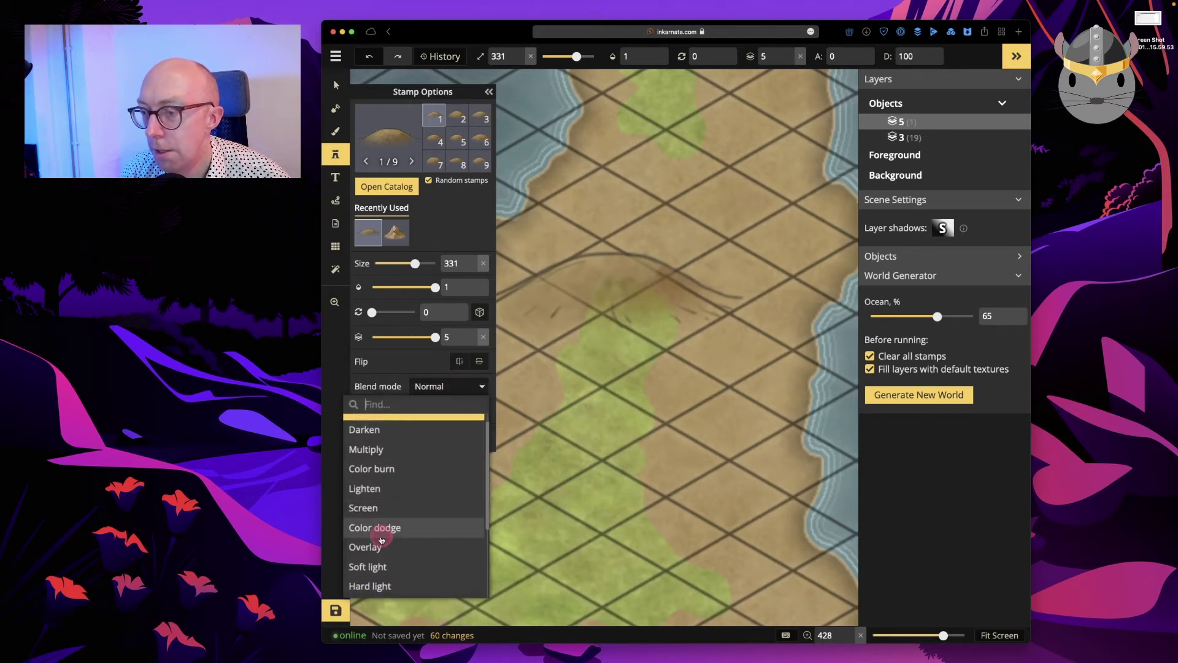
pyautogui.click(376, 548)
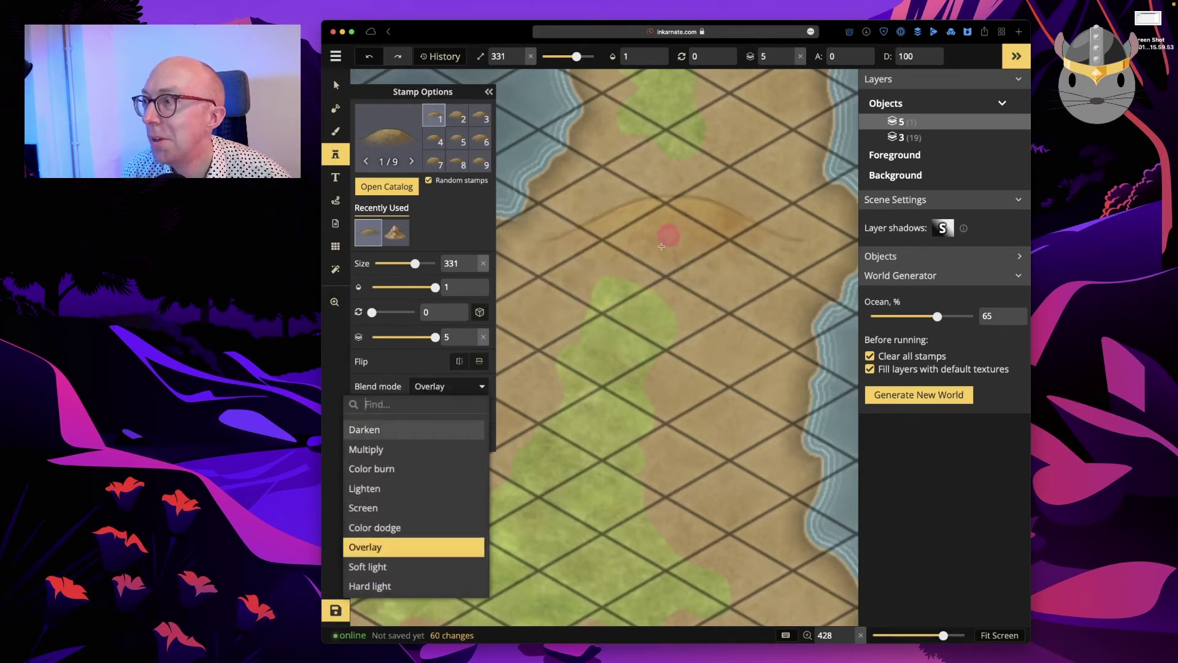
pyautogui.scroll(-3, 405, 559)
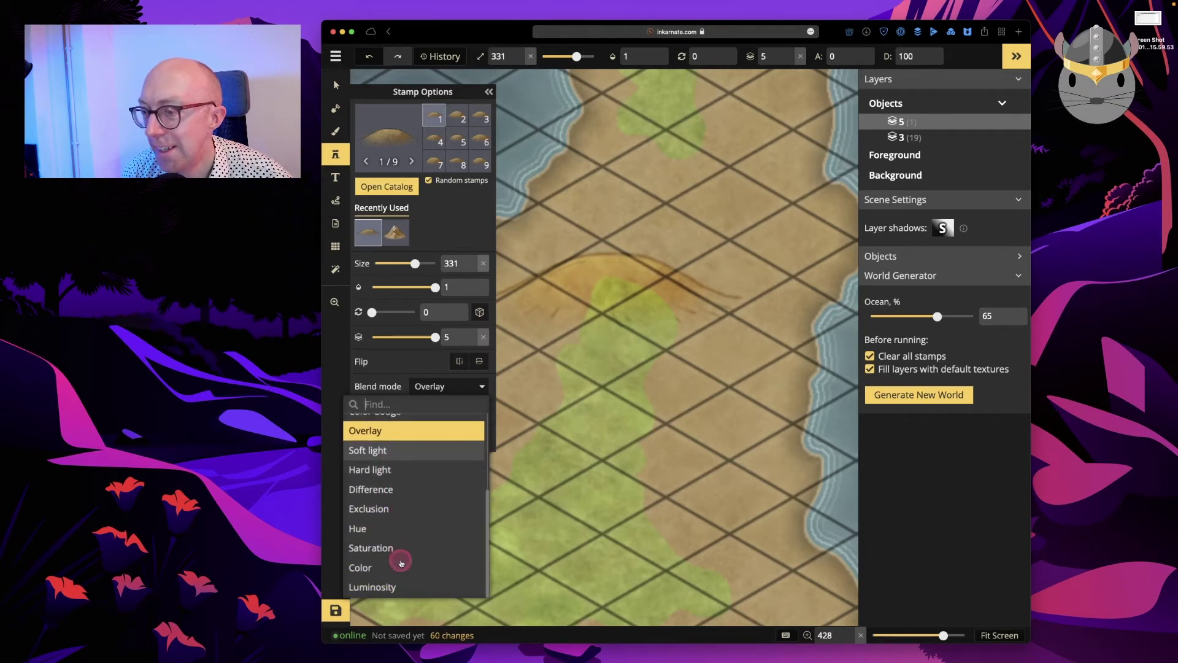
pyautogui.scroll(3, 401, 563)
pyautogui.click(364, 423)
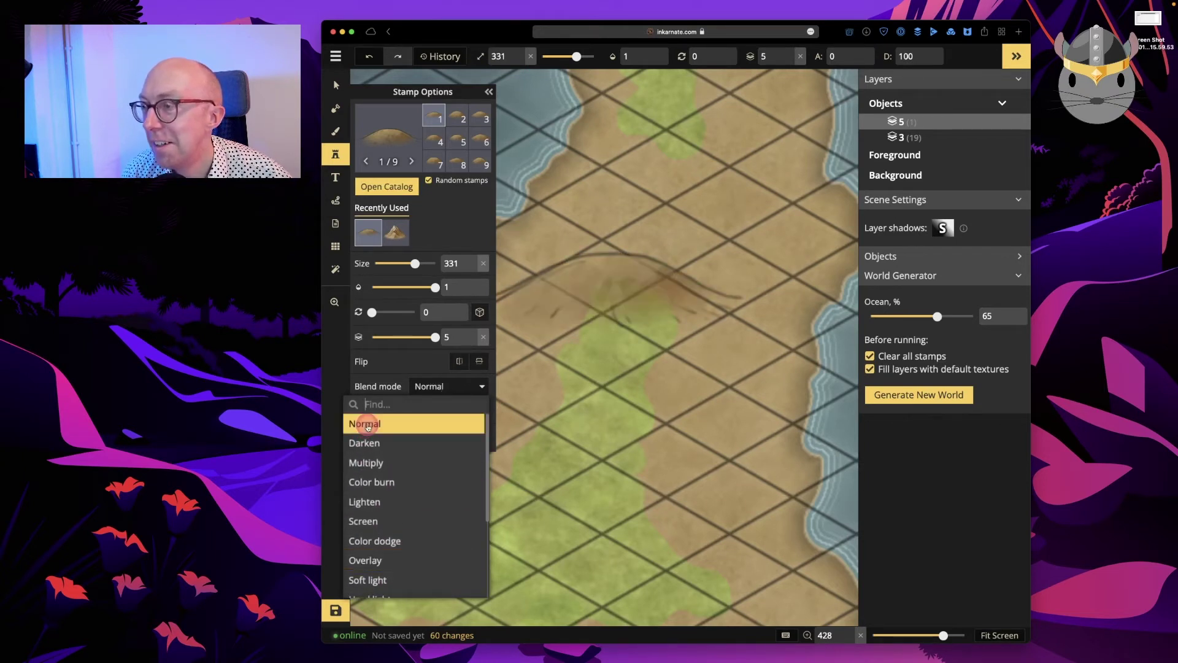
# Place one brown hill north of the large green patch and another near the southeastern corner of the same landmass
pyautogui.click(642, 230)
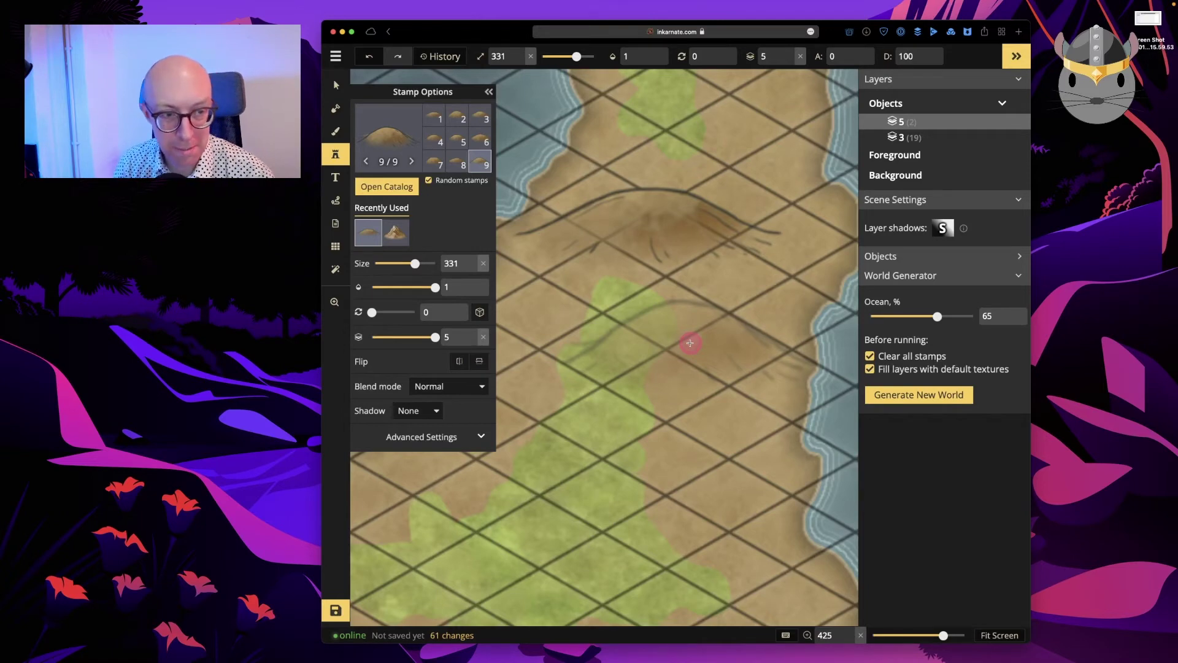
pyautogui.scroll(-5, 666, 365)
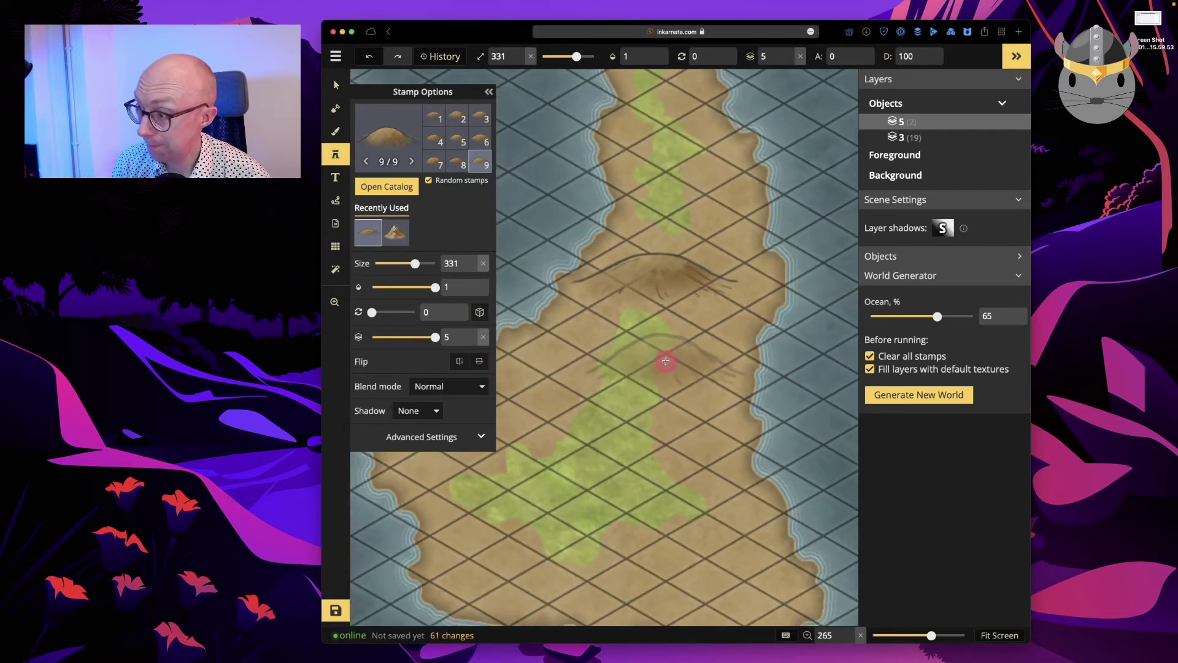
pyautogui.scroll(-3, 666, 368)
pyautogui.click(685, 496)
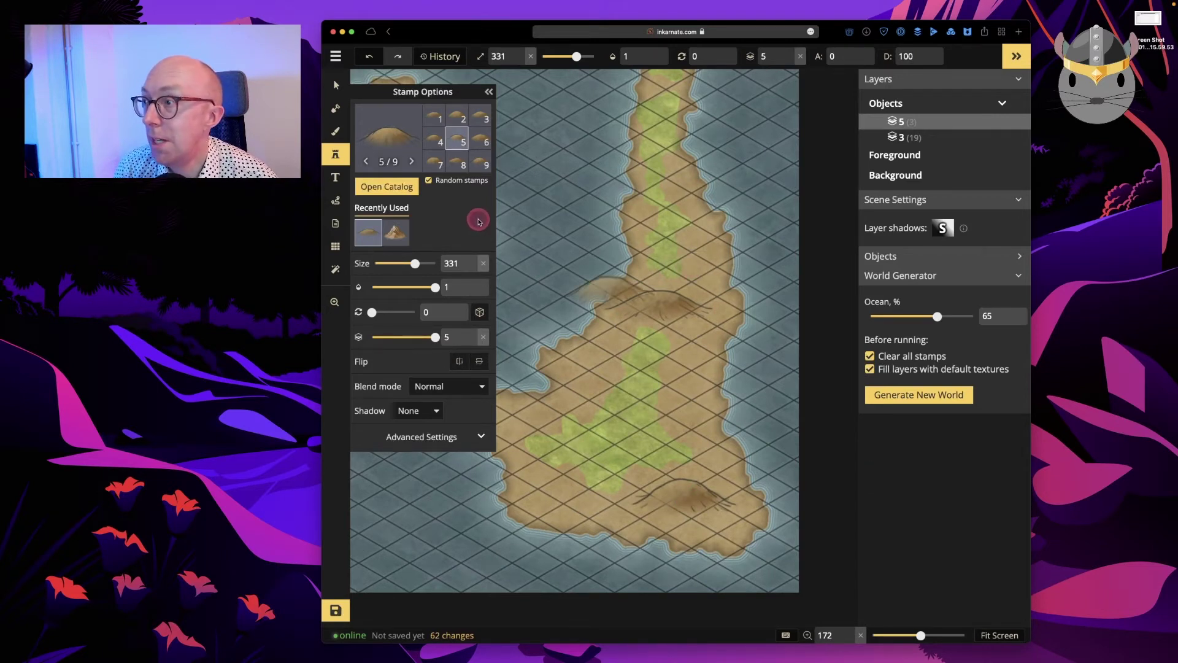
# Browse the stamp catalog from the free stamps to the nature section and expand the Fantasy World pack's category list
pyautogui.click(394, 187)
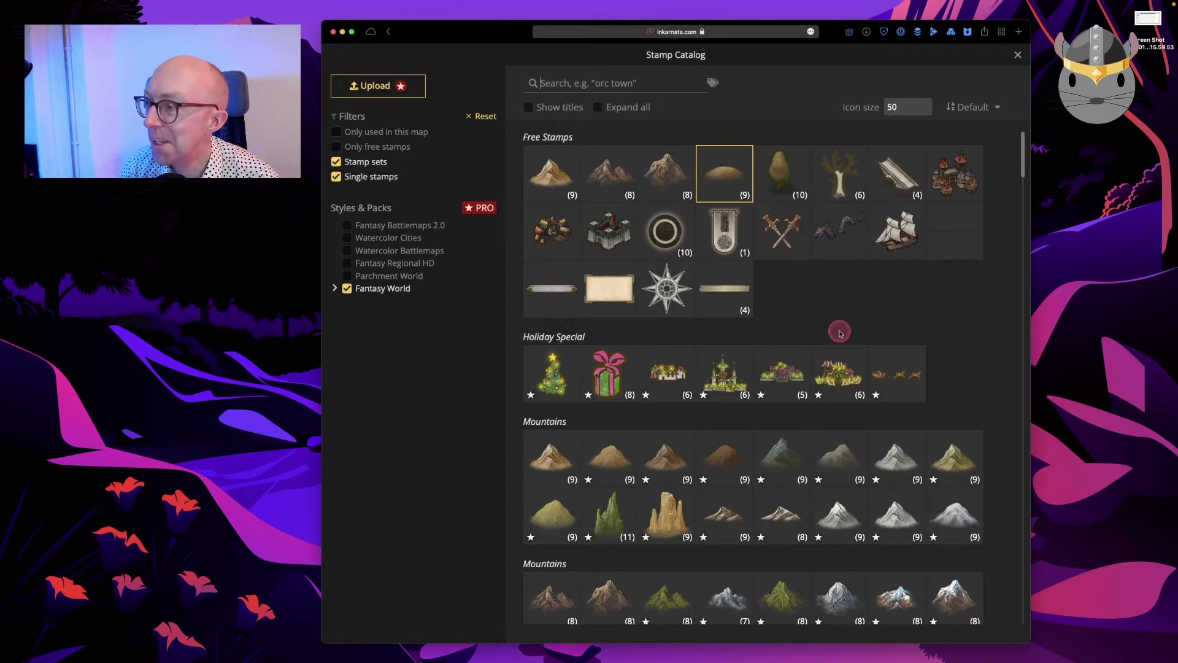
pyautogui.scroll(-3, 688, 454)
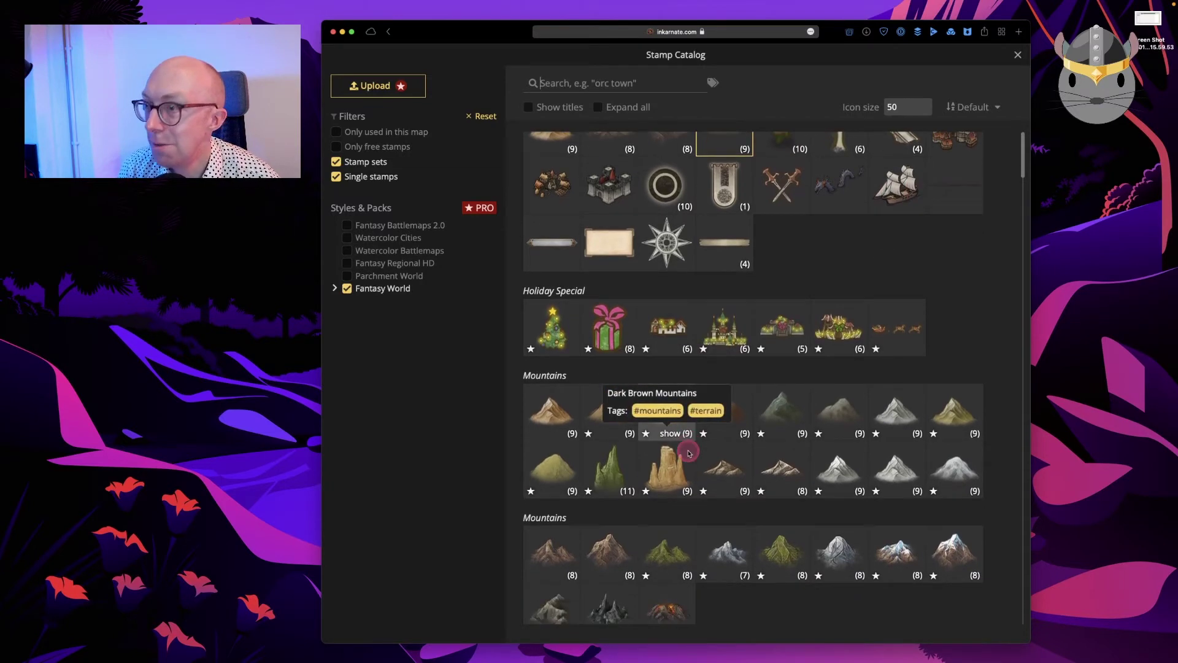
pyautogui.scroll(-5, 688, 454)
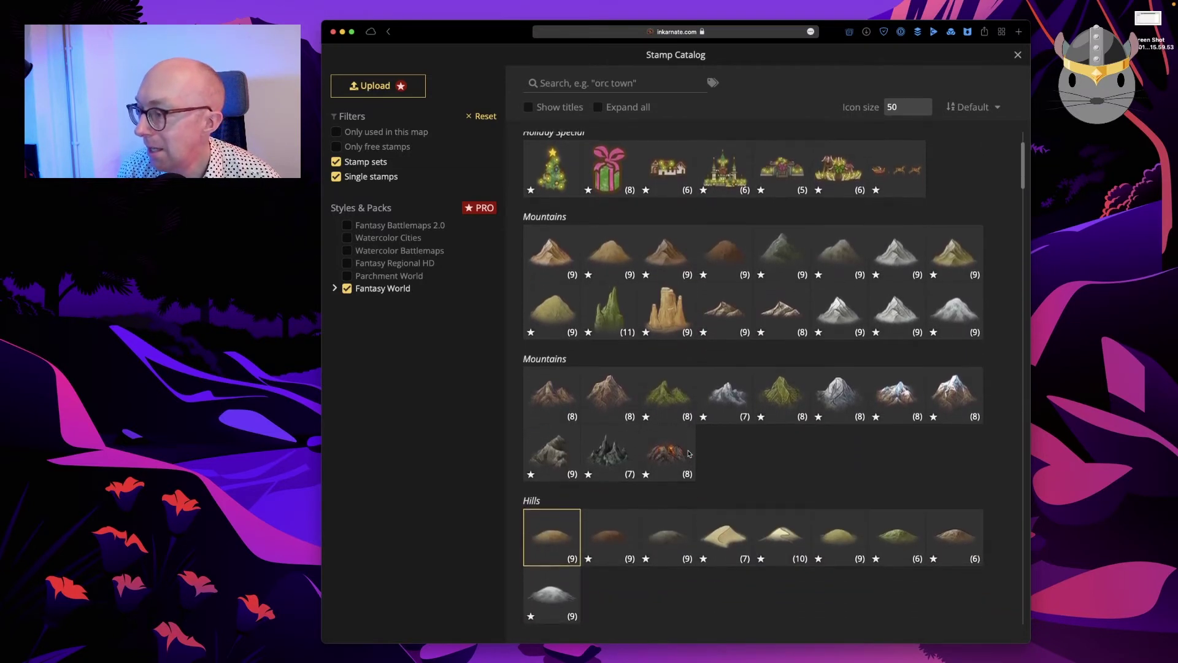
pyautogui.scroll(-4, 689, 454)
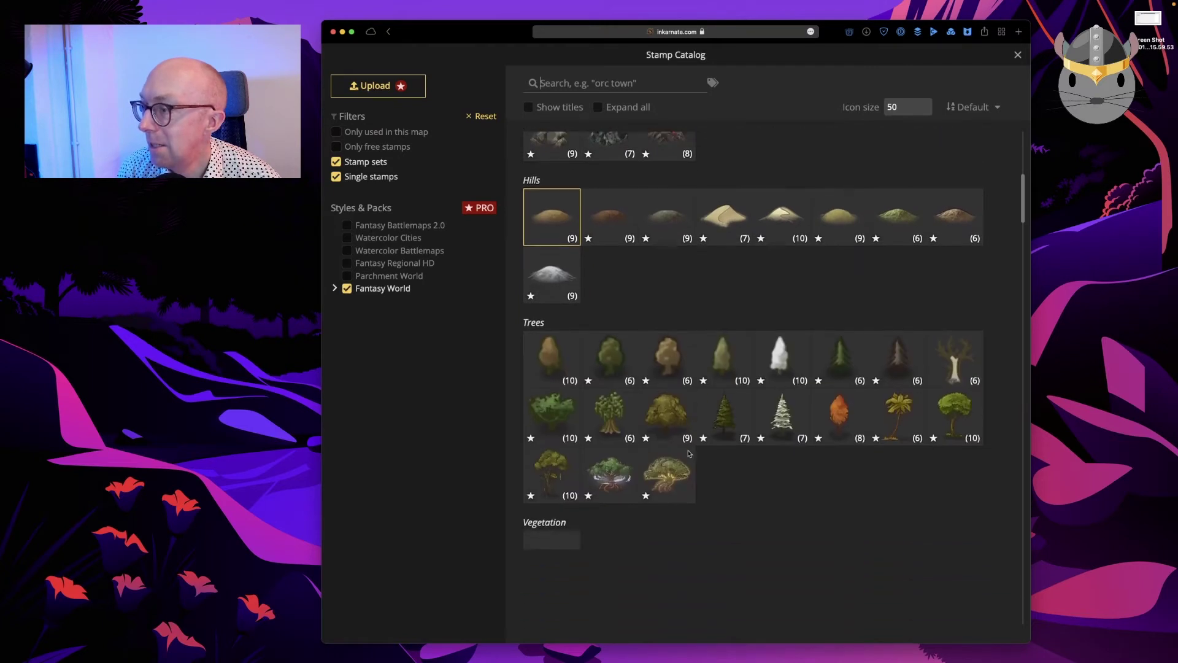
pyautogui.scroll(-2, 688, 451)
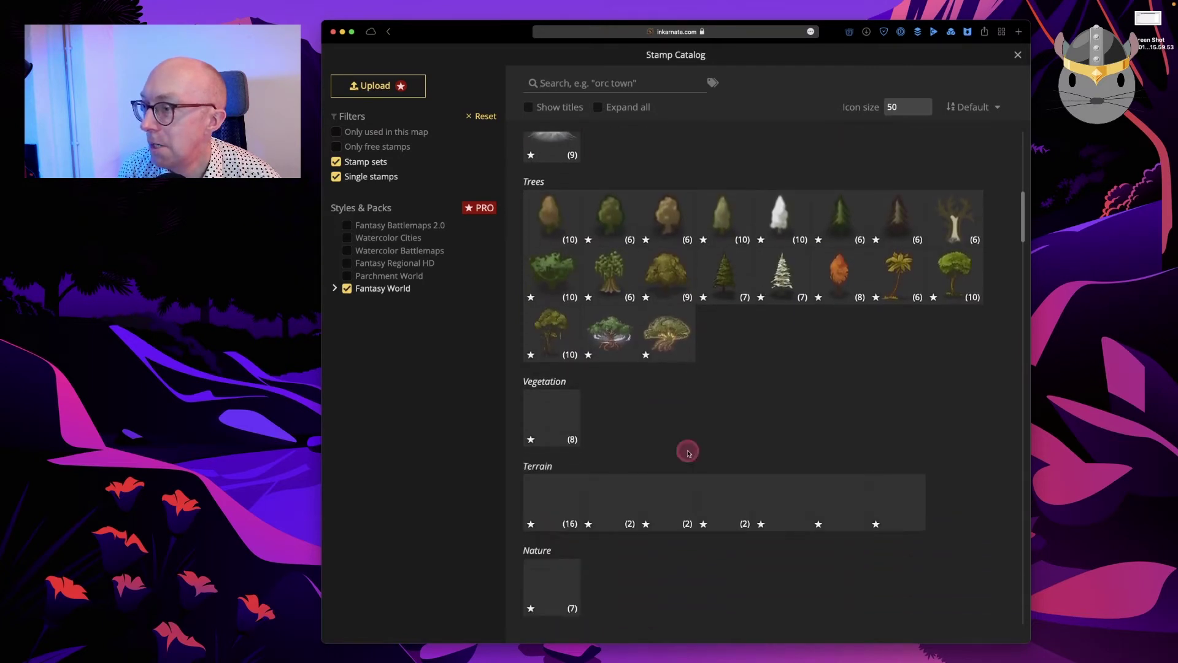
pyautogui.click(334, 288)
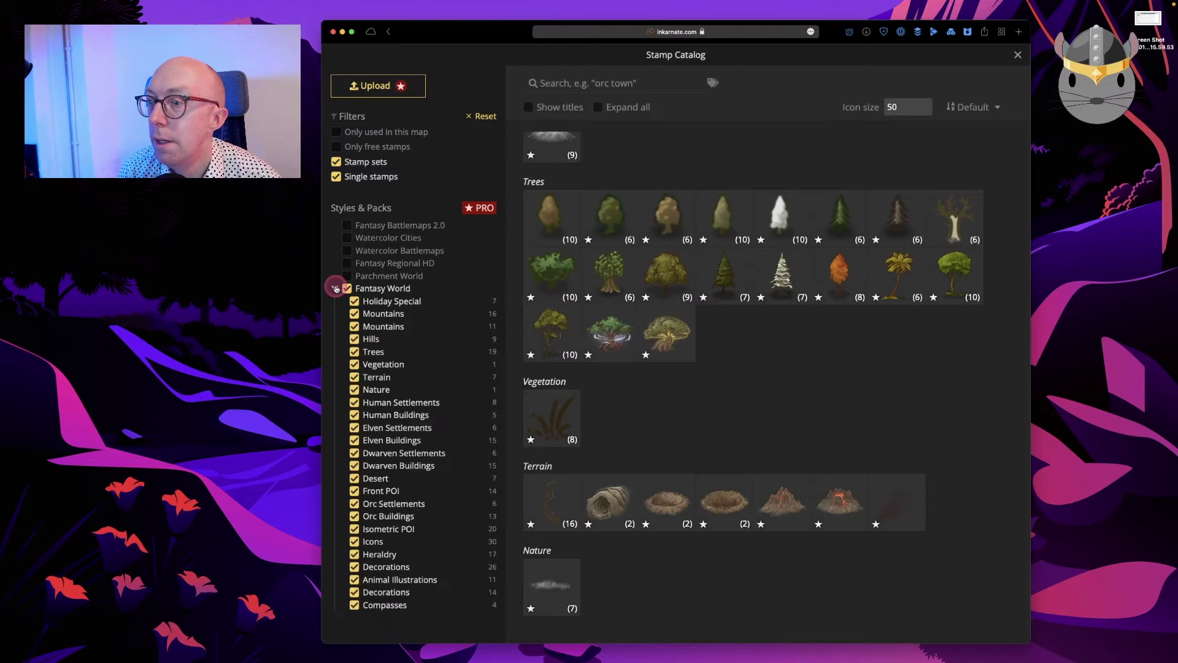
# Filter the Fantasy World stamps to Human Buildings and Human Settlements and try to choose the tall stone tower
pyautogui.click(462, 405)
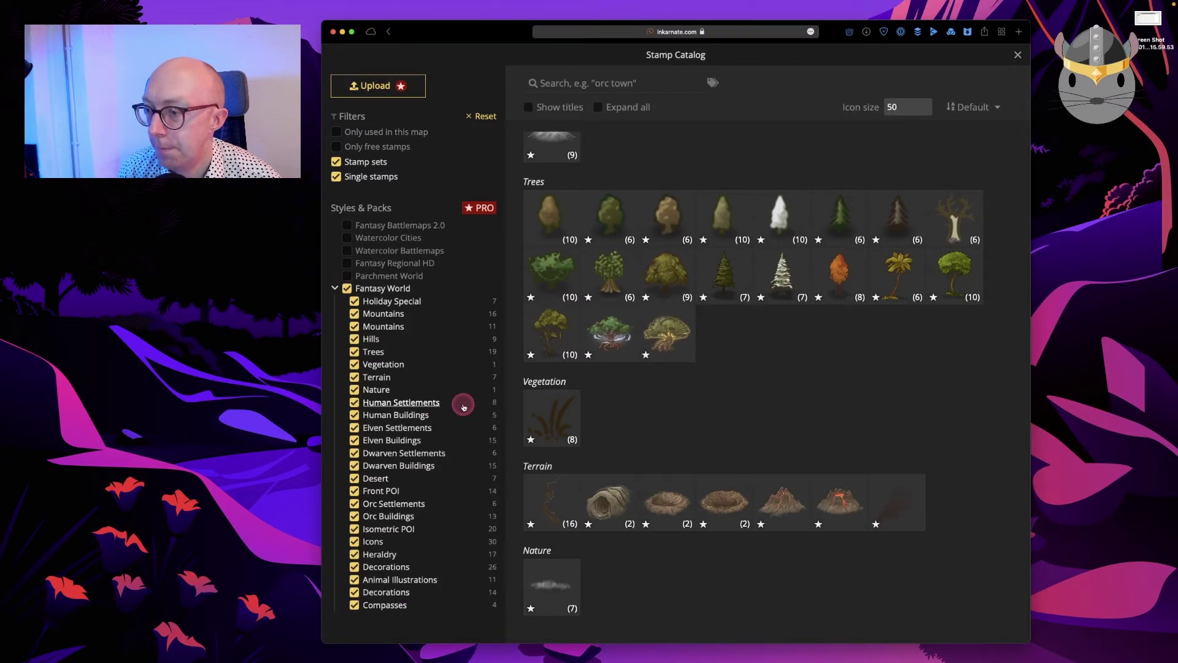
pyautogui.click(347, 289)
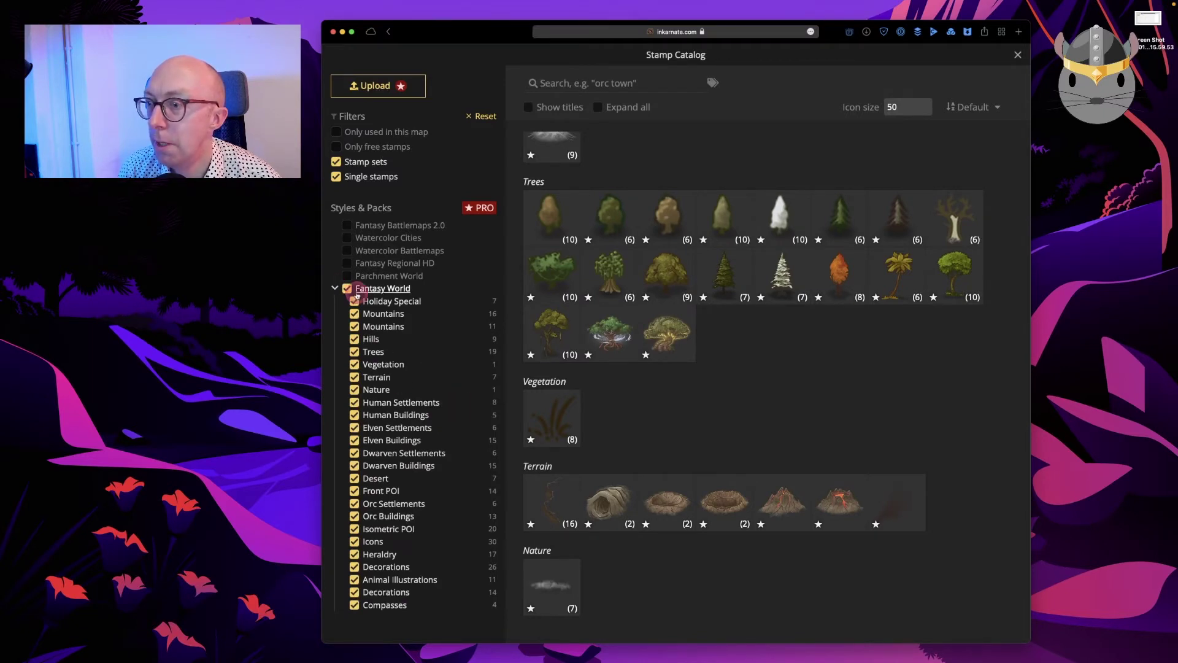
pyautogui.click(355, 416)
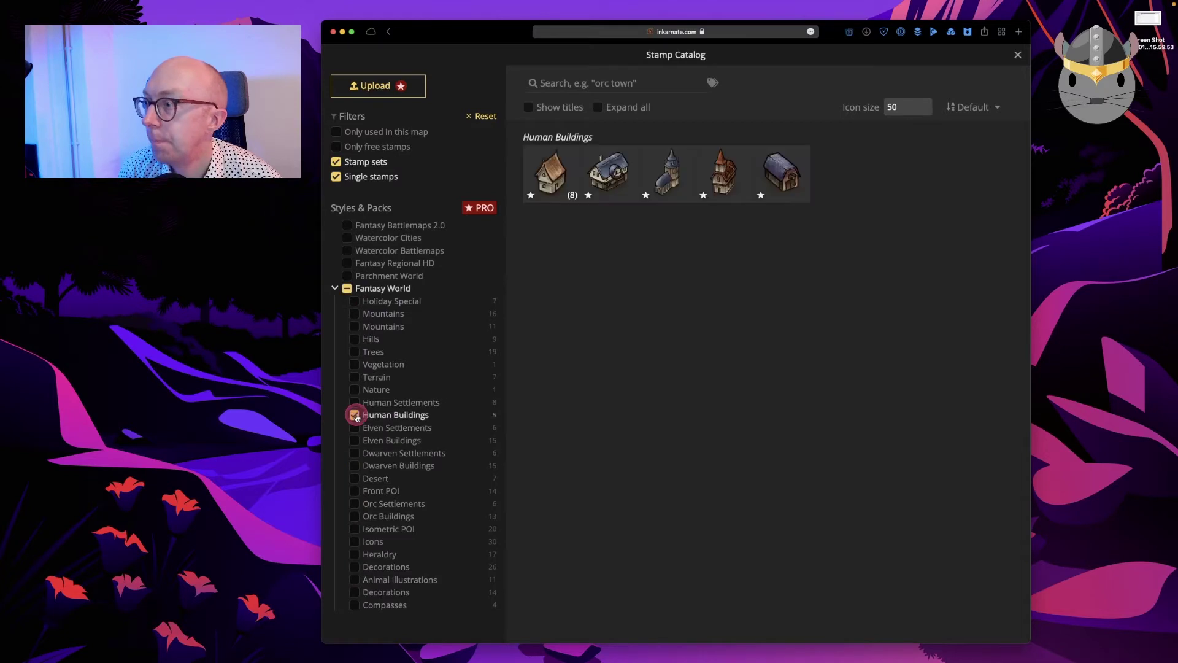
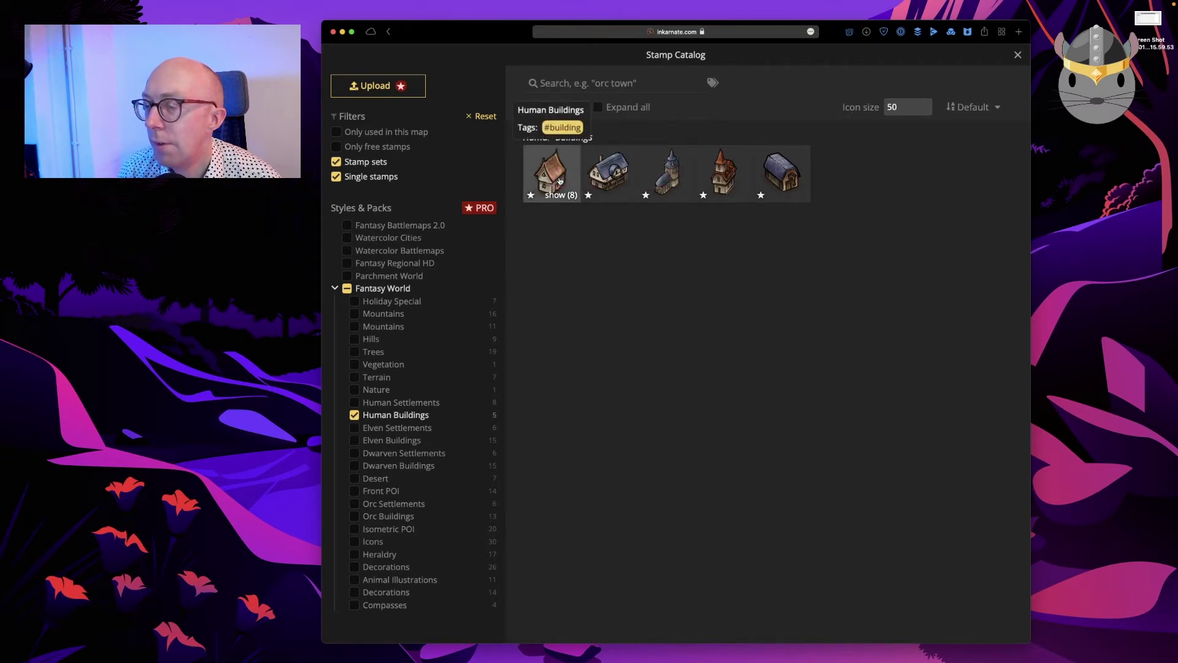
pyautogui.click(355, 403)
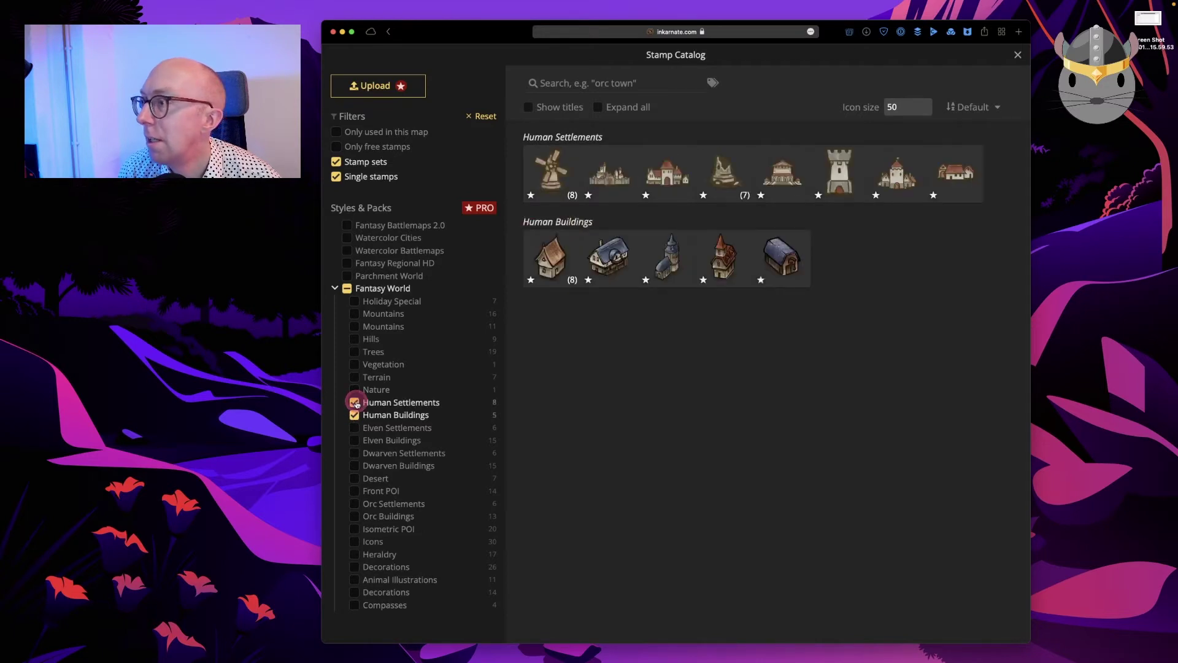
pyautogui.click(837, 185)
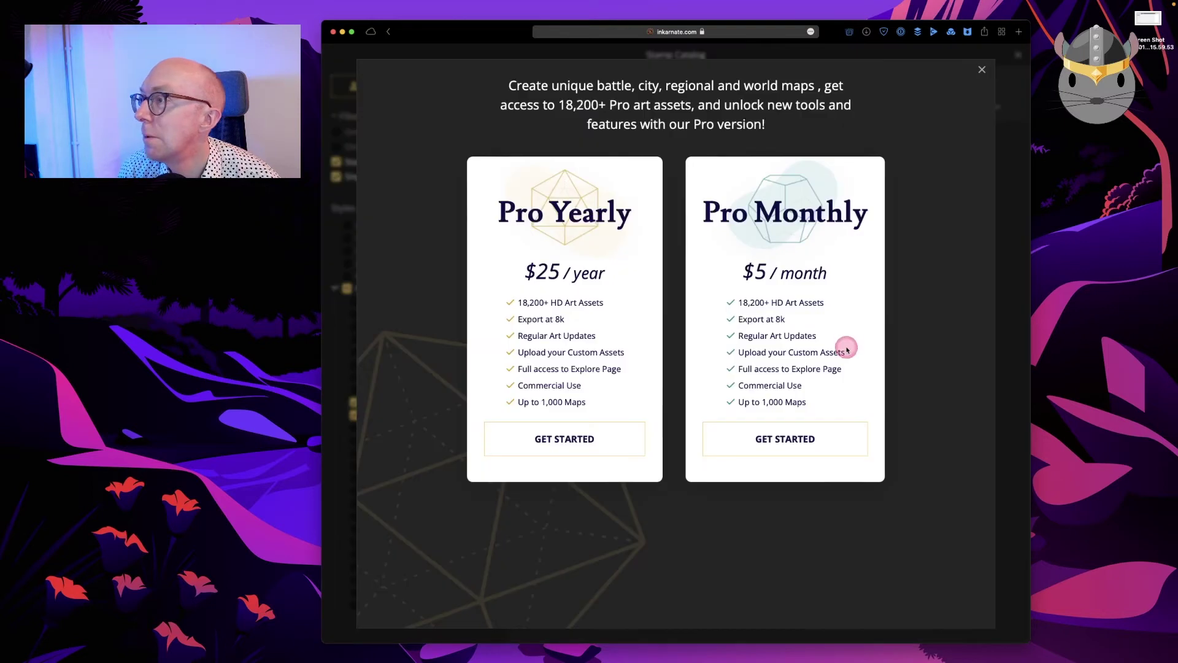
pyautogui.click(981, 70)
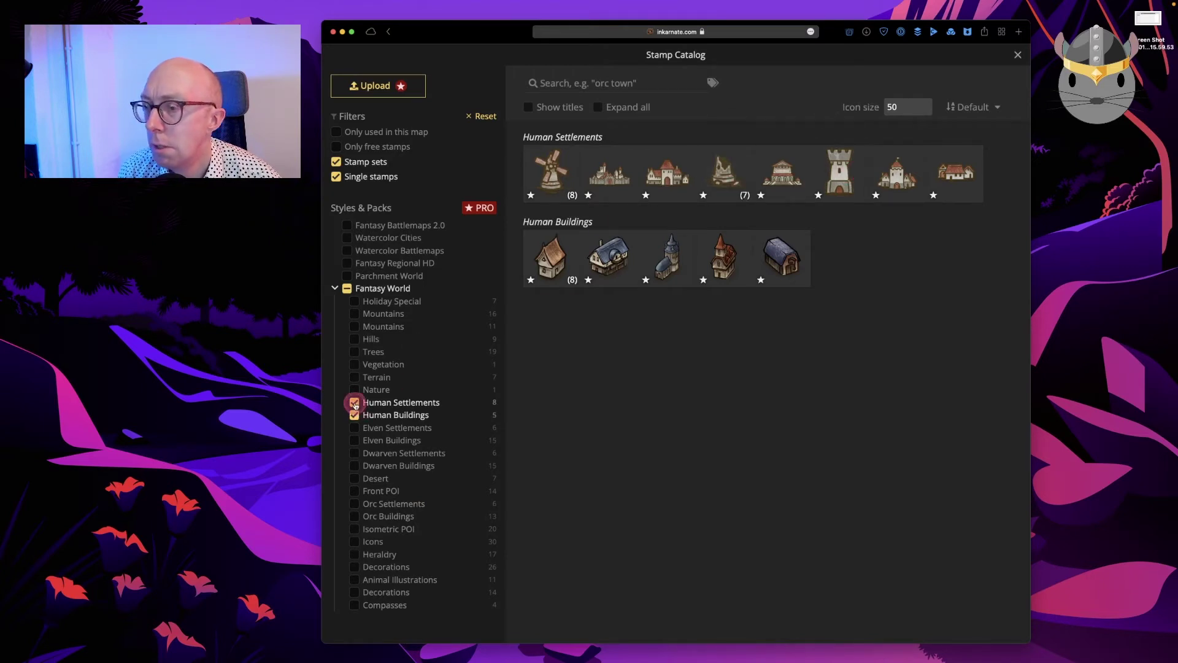
# Show all Fantasy World categories again and choose the grey castle with red roofs from the free stamps
pyautogui.click(347, 289)
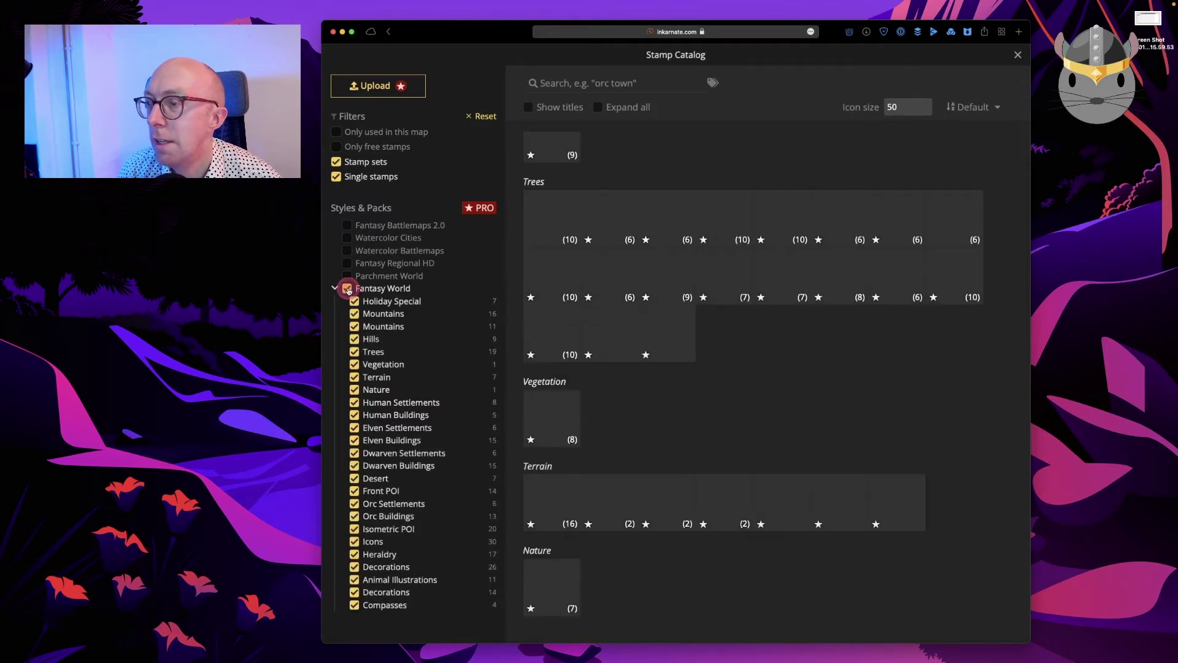
pyautogui.scroll(-10, 786, 421)
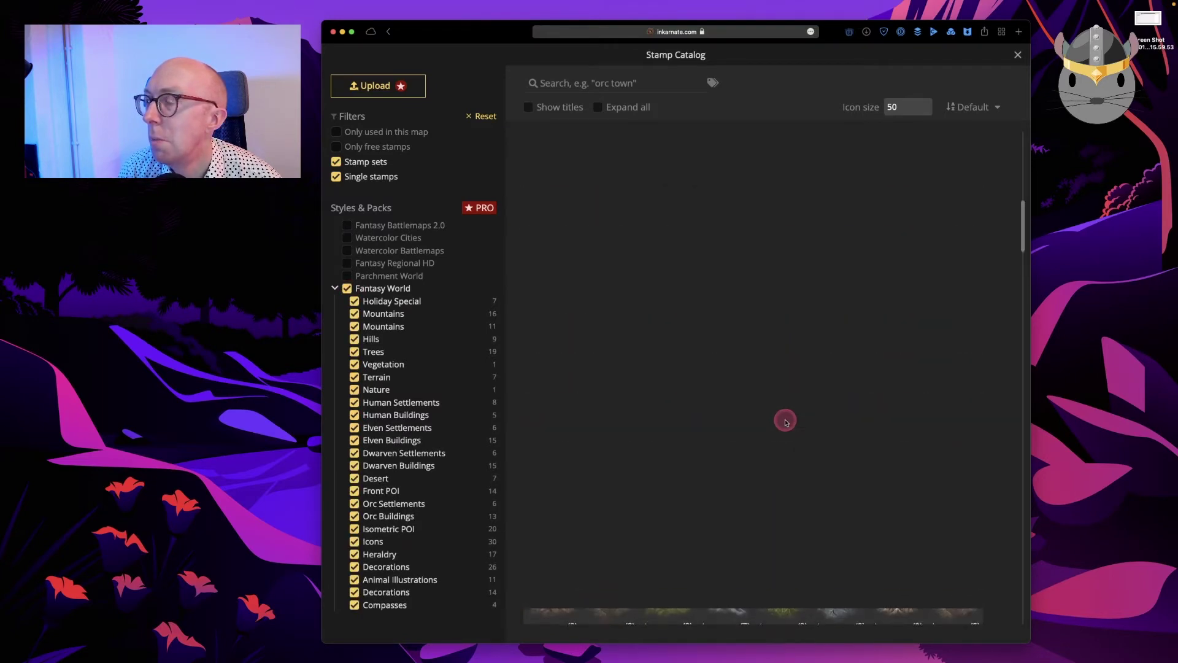
pyautogui.scroll(10, 785, 421)
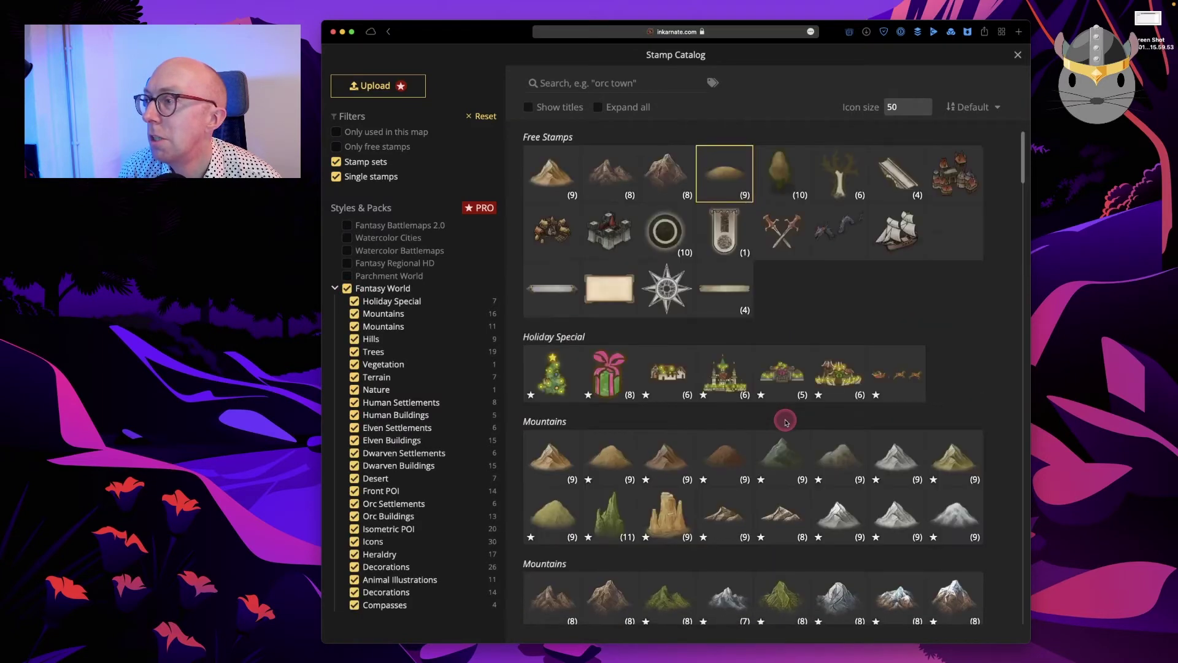
pyautogui.click(599, 236)
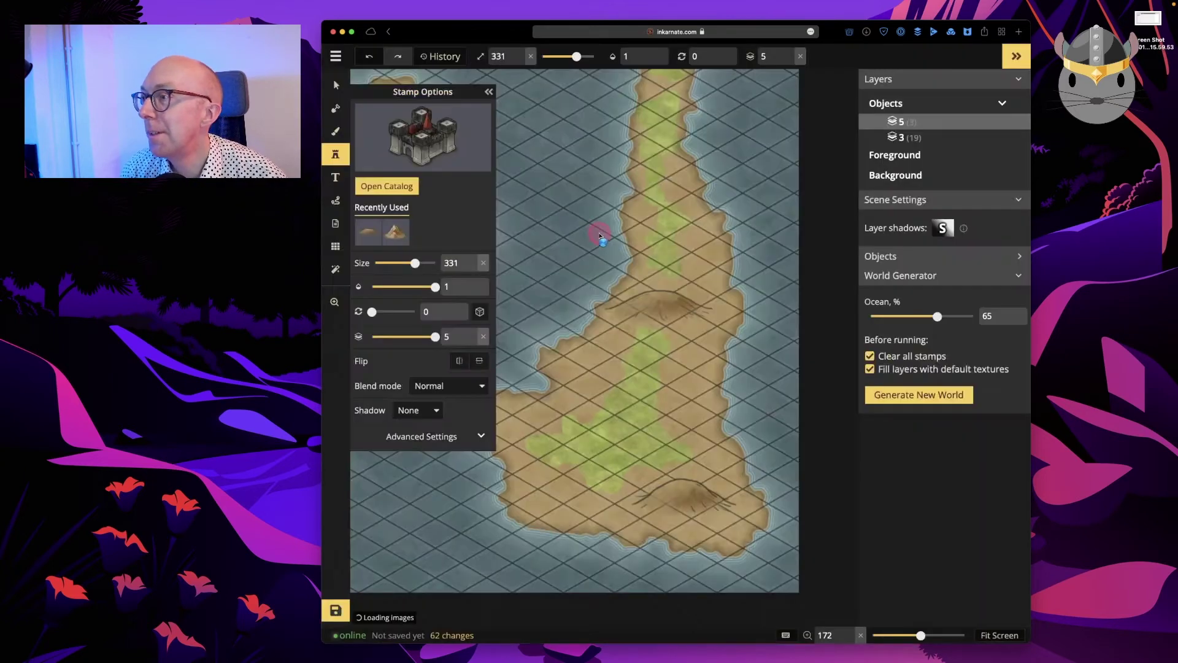
# Place the castle stamp on the northern tip of the narrow peninsula and shrink it to a size of 74
pyautogui.press('space')
pyautogui.moveTo(676, 241); pyautogui.dragTo(647, 423)
pyautogui.moveTo(643, 250); pyautogui.dragTo(646, 314)
pyautogui.click(606, 288)
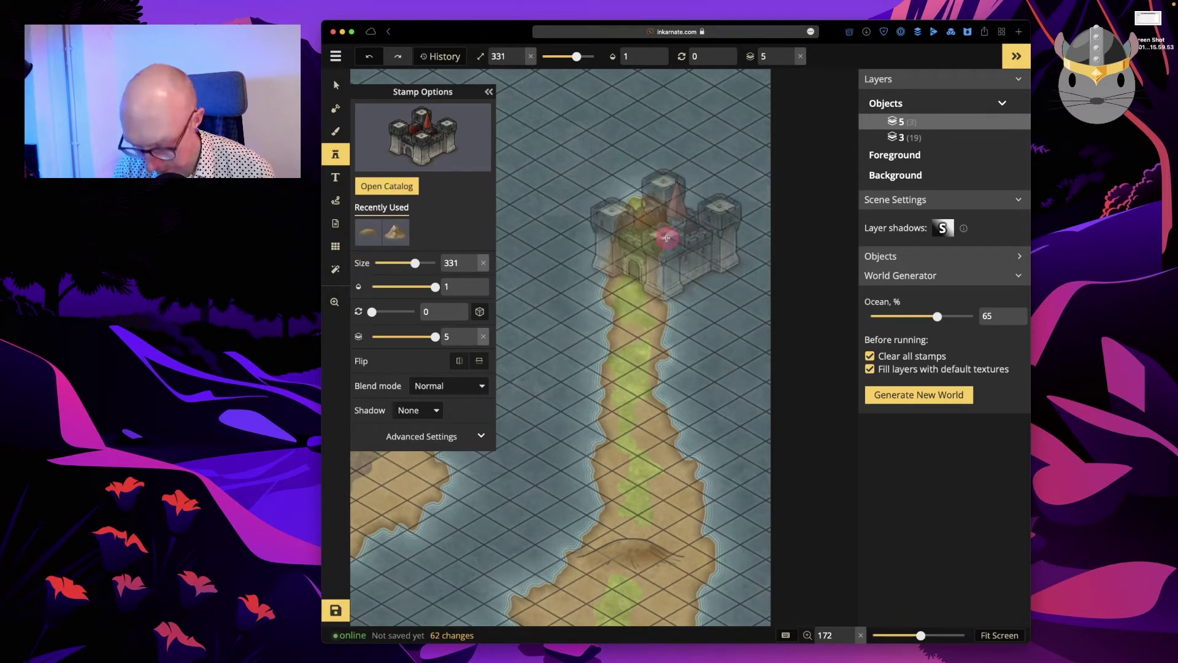
pyautogui.press('s')
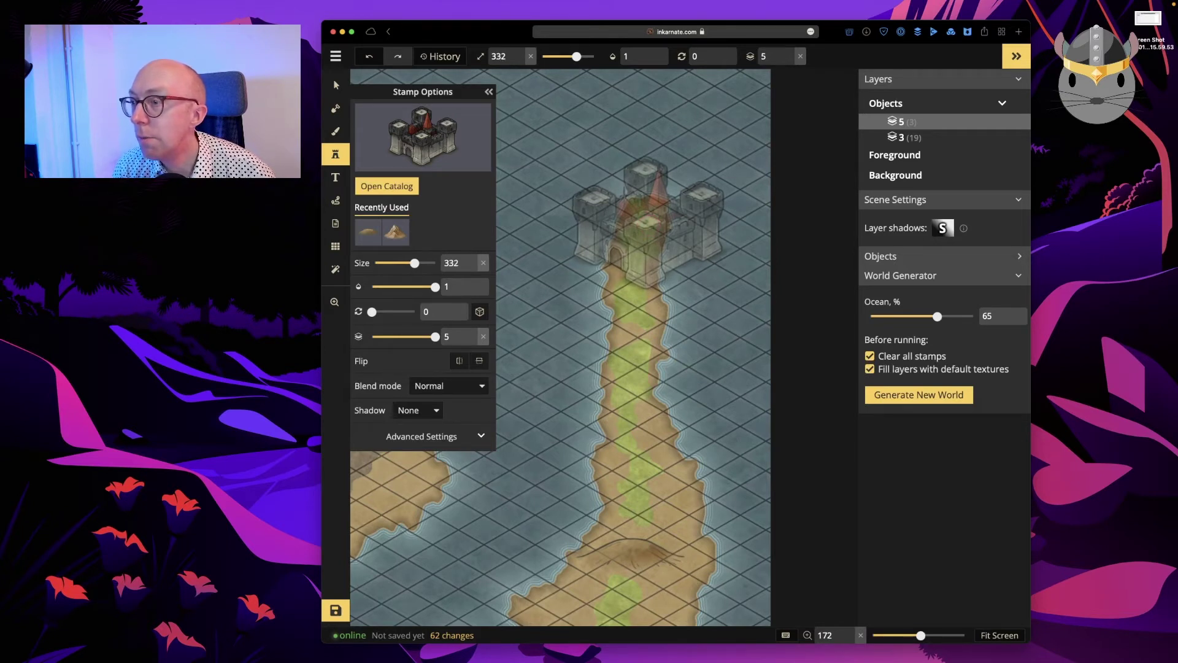
pyautogui.click(650, 213)
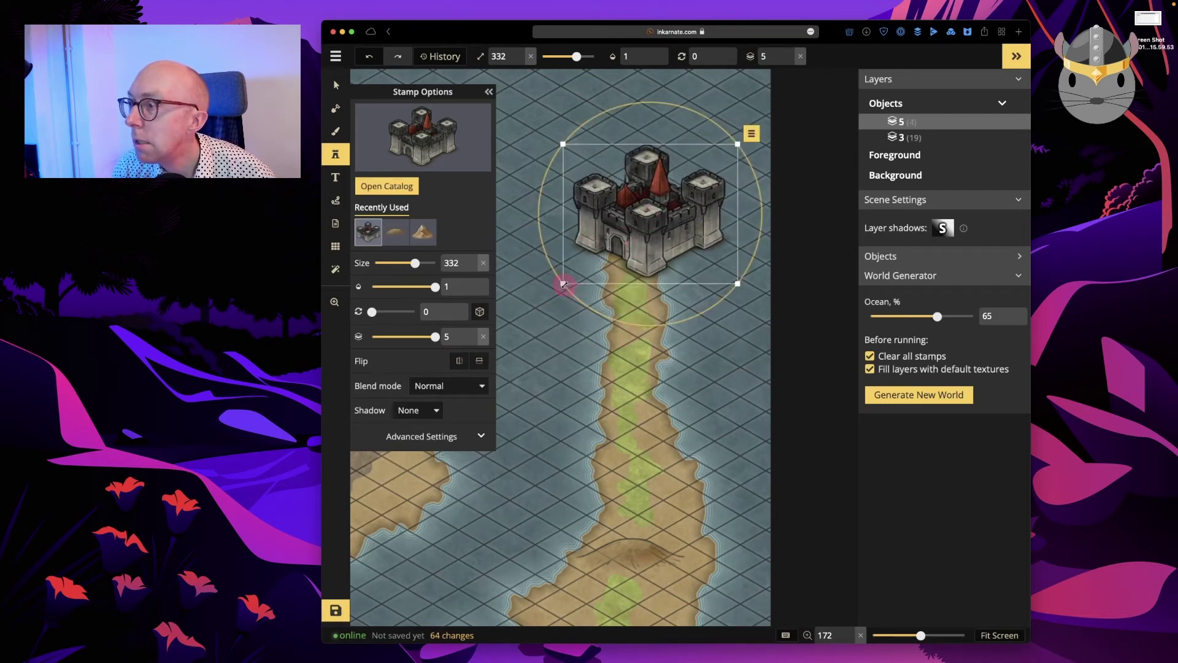
pyautogui.moveTo(563, 282); pyautogui.dragTo(698, 173)
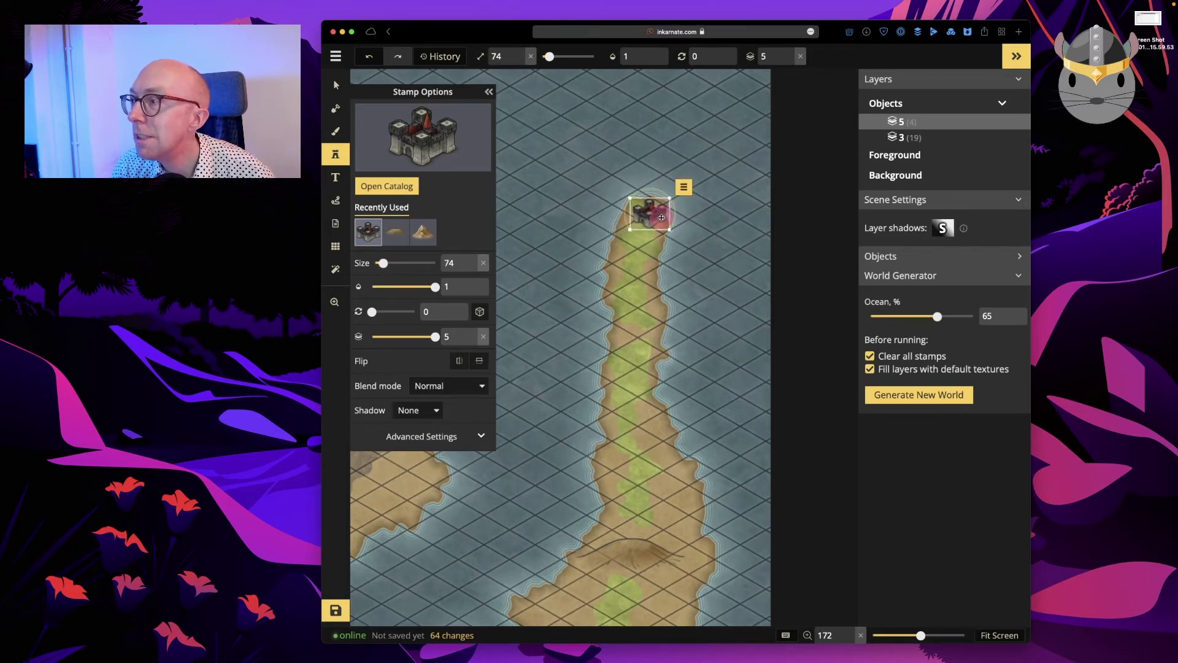
# Examine the placed castle's options for changing layers and selecting similar stamps
pyautogui.click(685, 189)
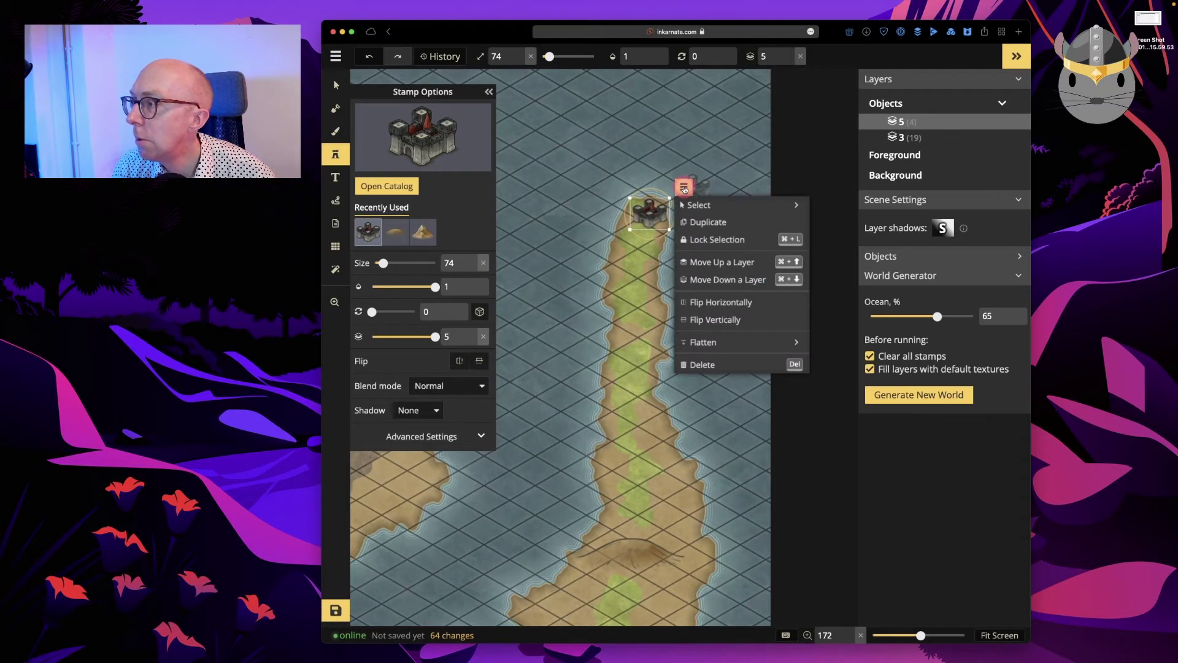
pyautogui.click(731, 268)
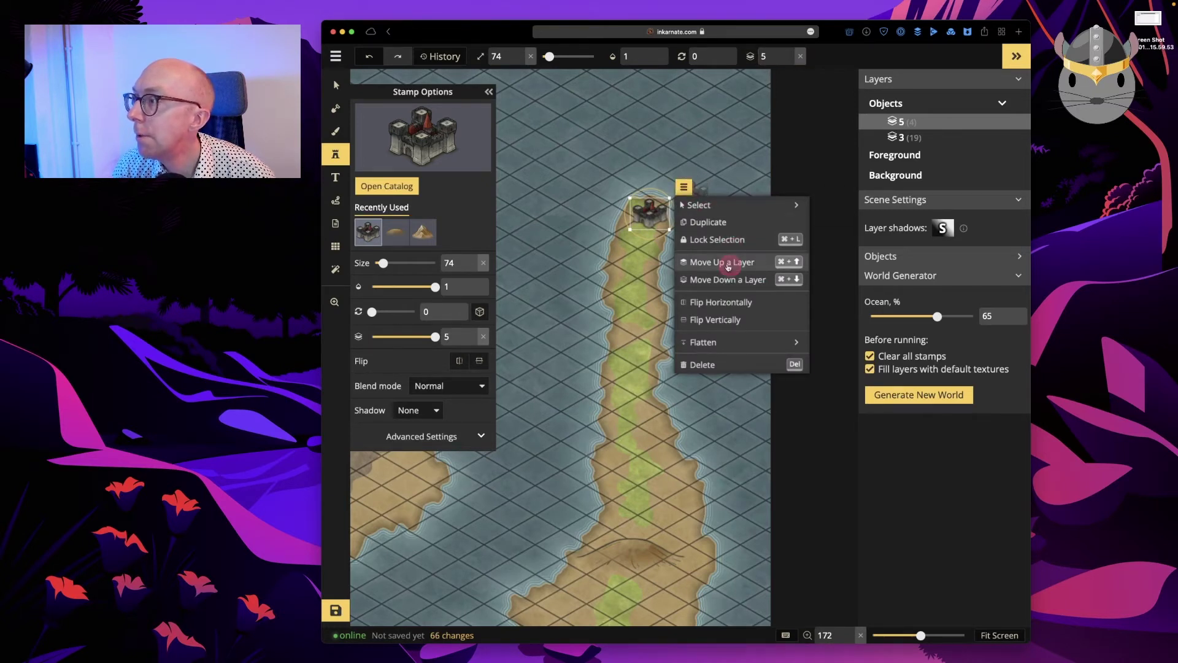
pyautogui.click(652, 218)
pyautogui.click(719, 211)
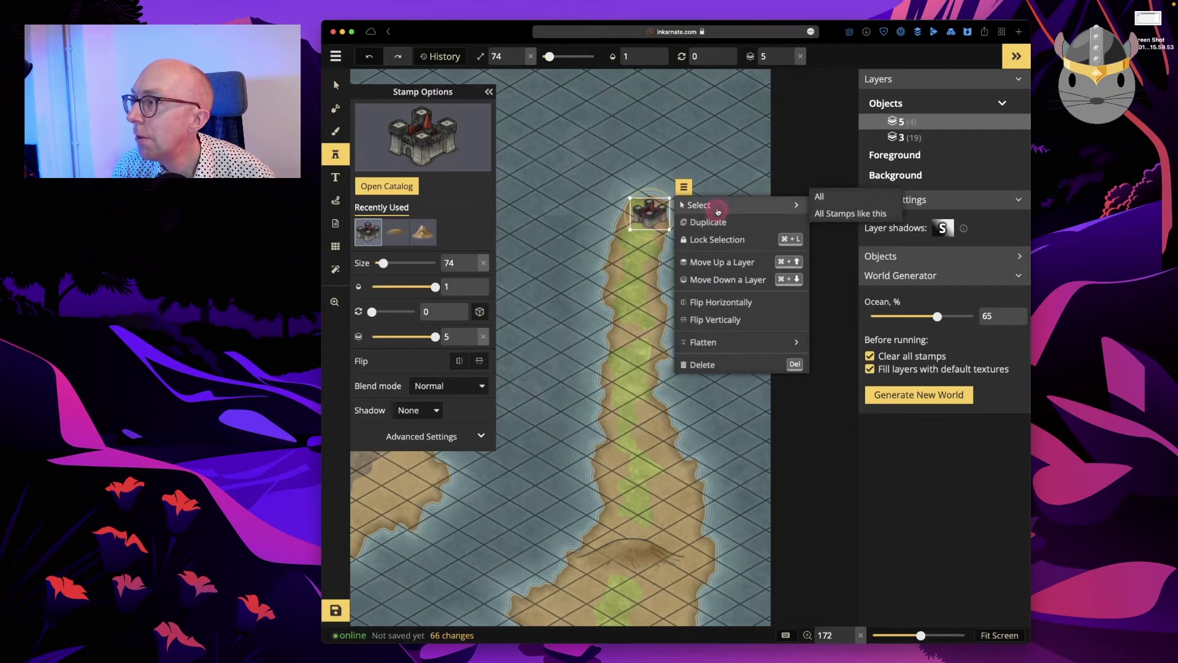
pyautogui.click(643, 217)
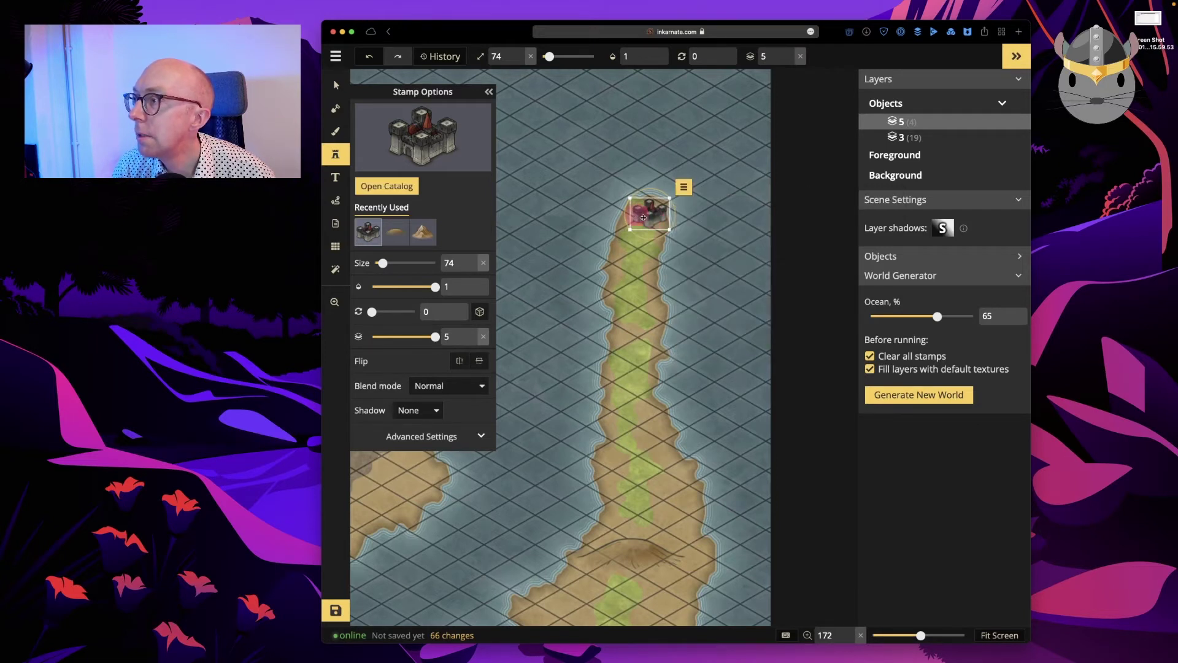
# Resize the placed castle to 73 and rotate it slightly to a rotation value of 2
pyautogui.click(673, 230)
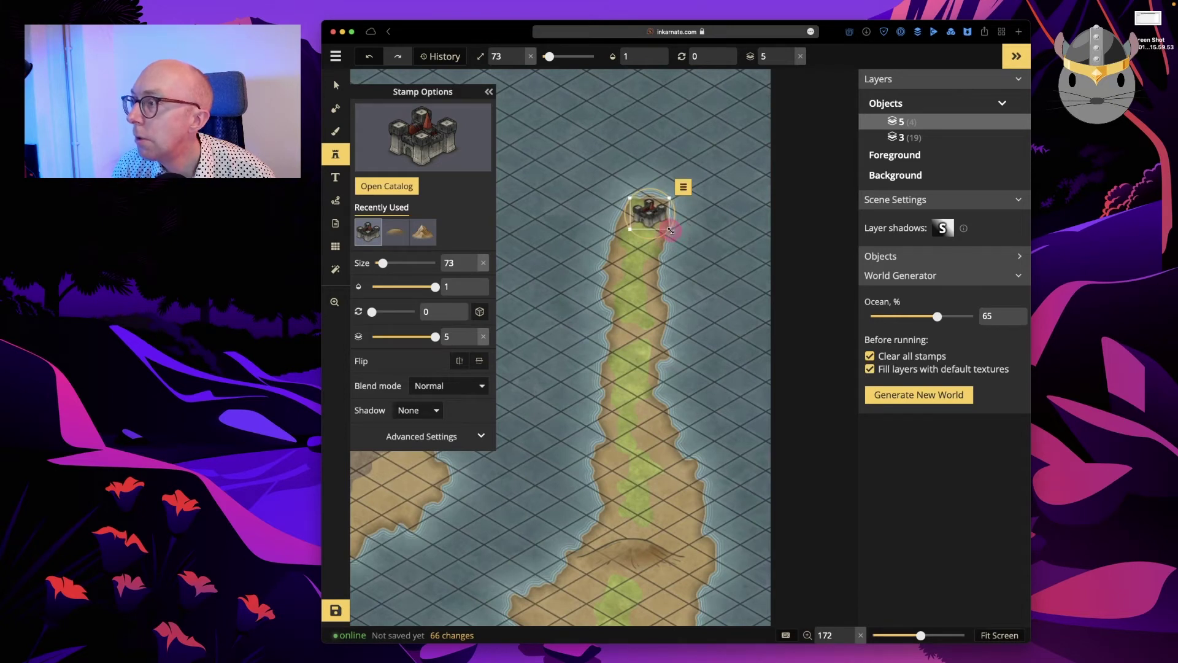
pyautogui.moveTo(665, 237); pyautogui.dragTo(663, 235)
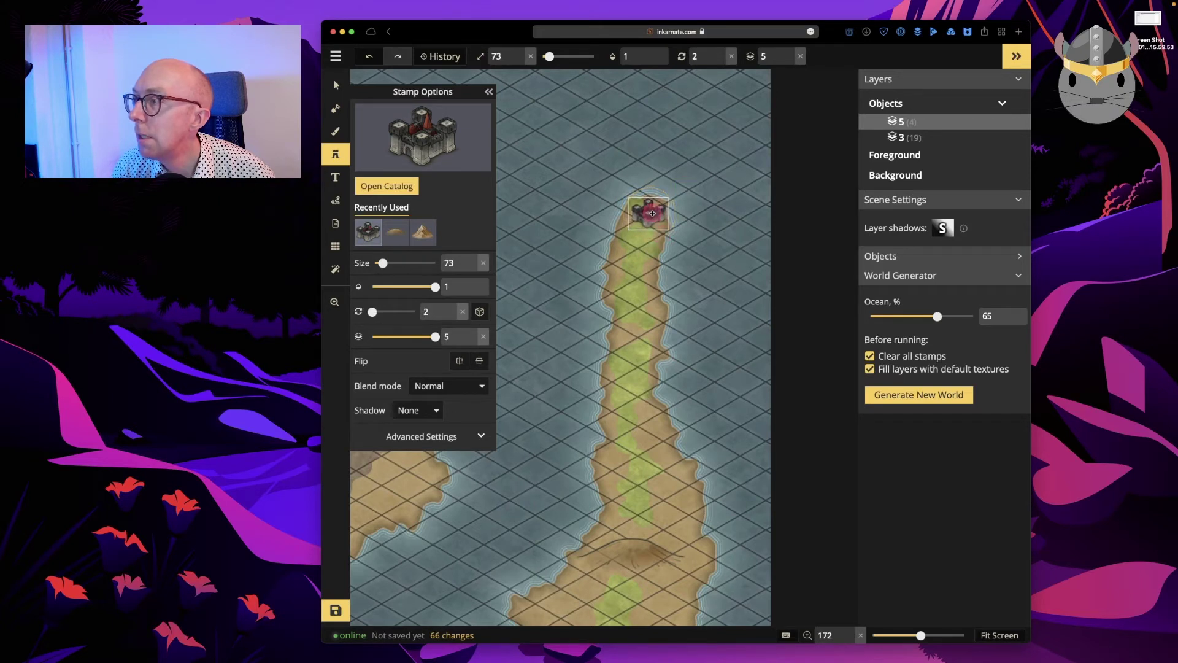
pyautogui.click(709, 221)
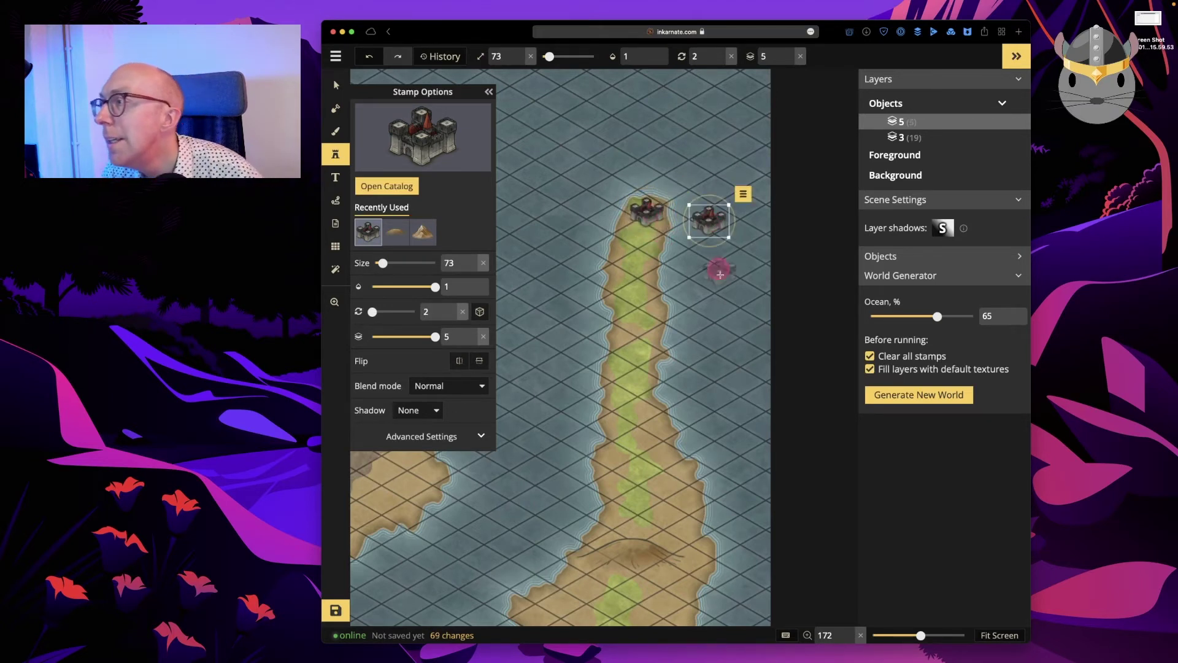
pyautogui.press('super+z')
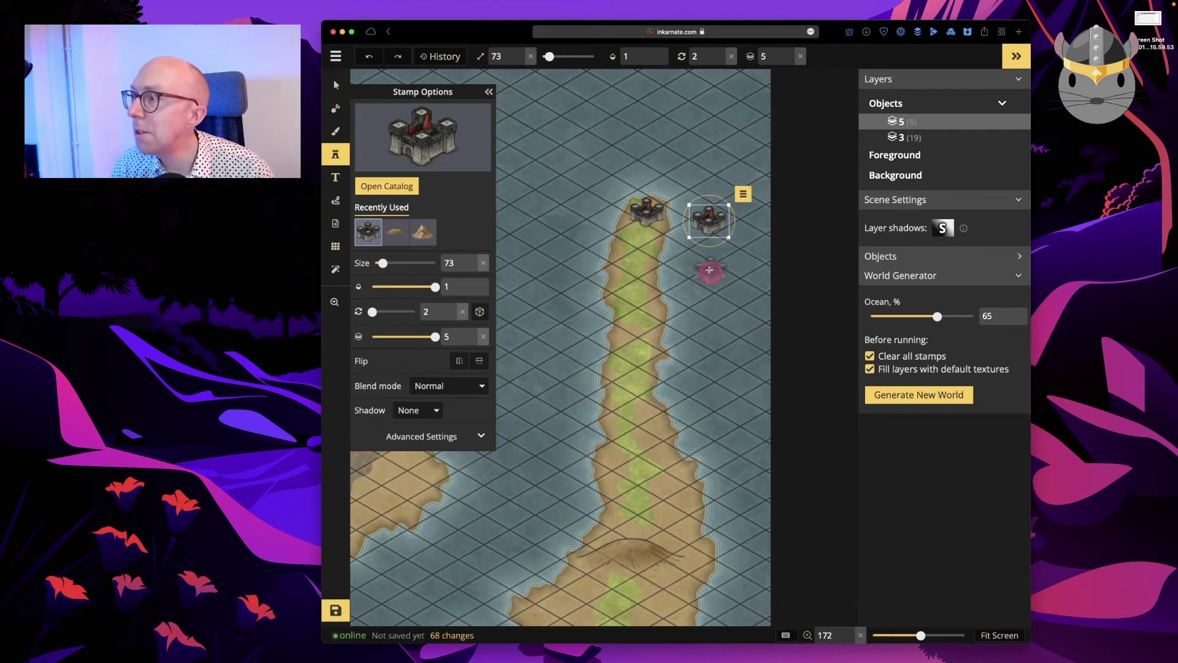
pyautogui.press('super+z')
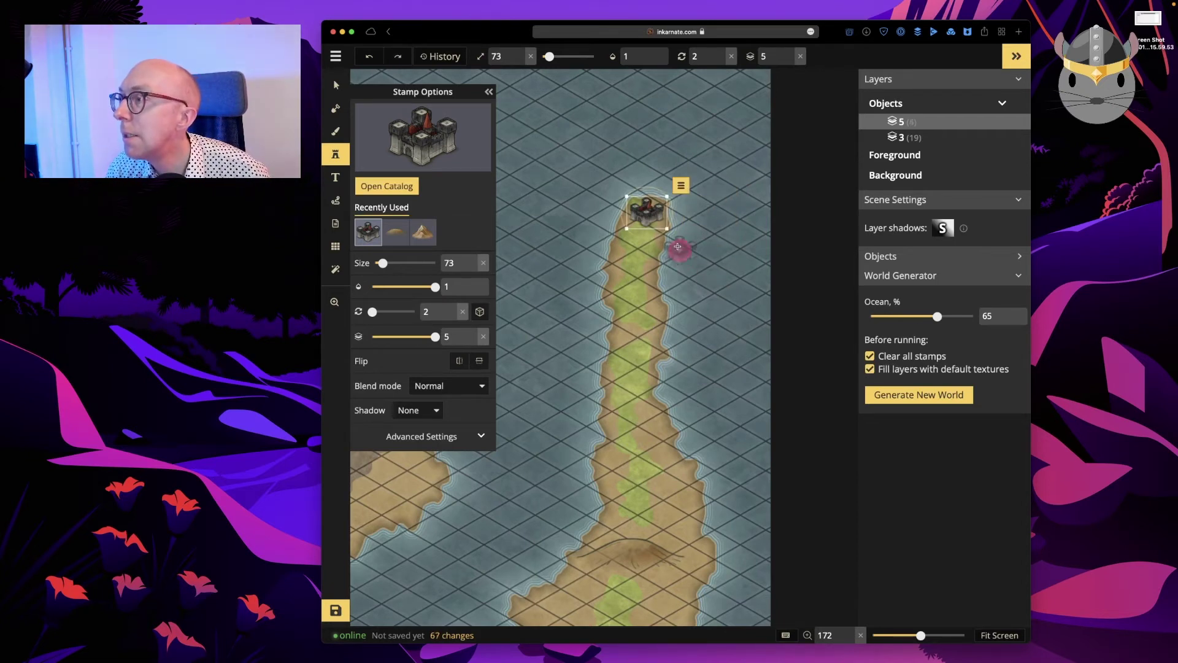
pyautogui.click(681, 189)
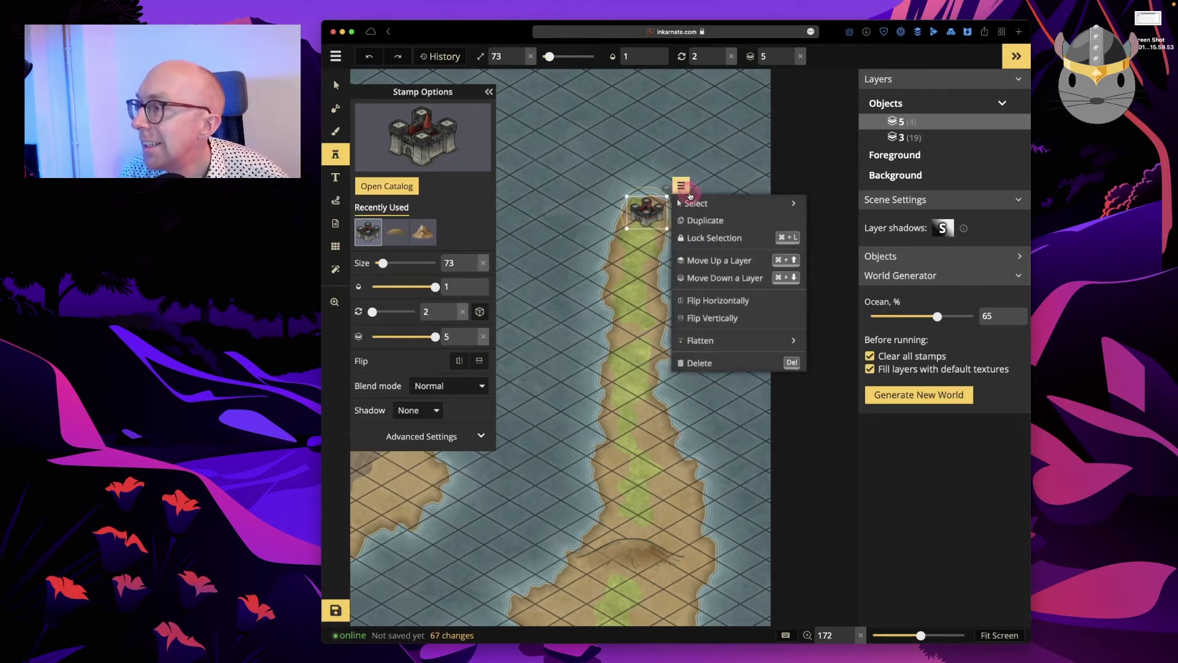
pyautogui.moveTo(691, 203)
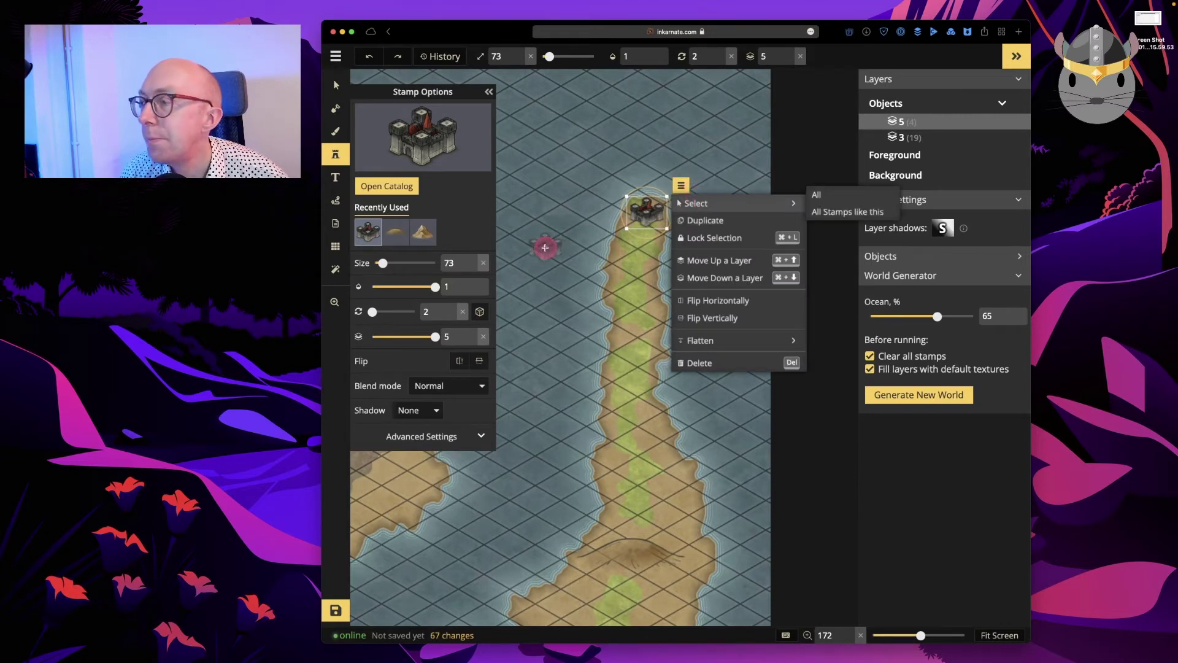
# Place a sailing ship stamp from the catalog in the open sea northeast of the round orange island and enlarge it to size 113
pyautogui.click(399, 190)
pyautogui.click(401, 190)
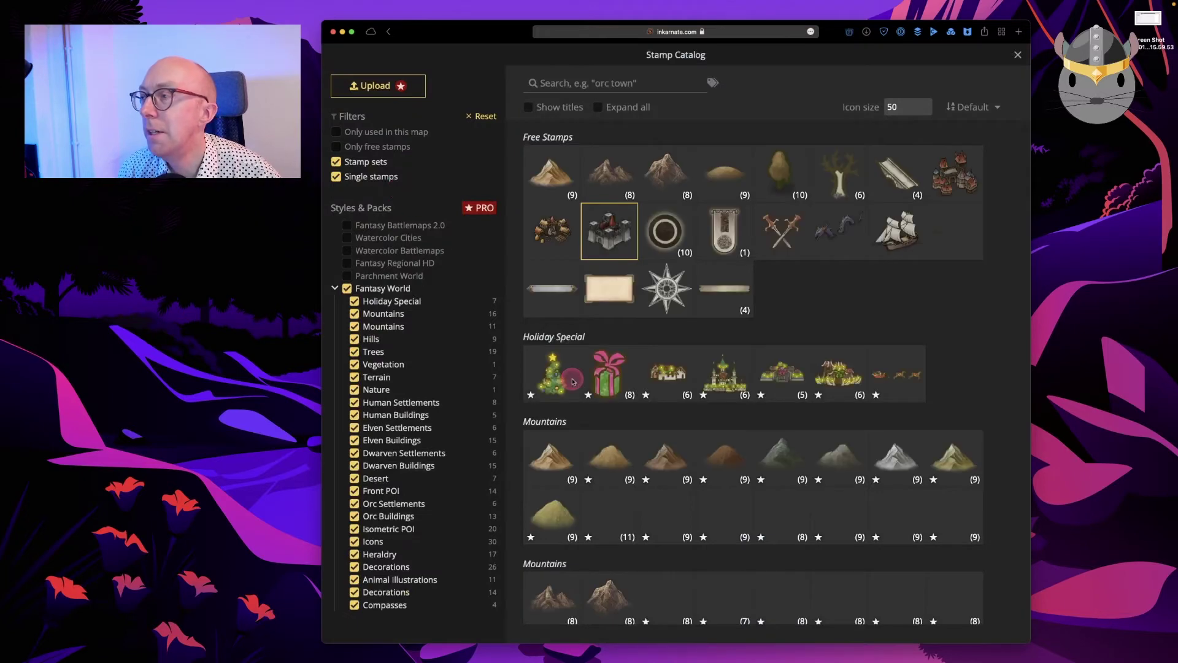
pyautogui.click(896, 244)
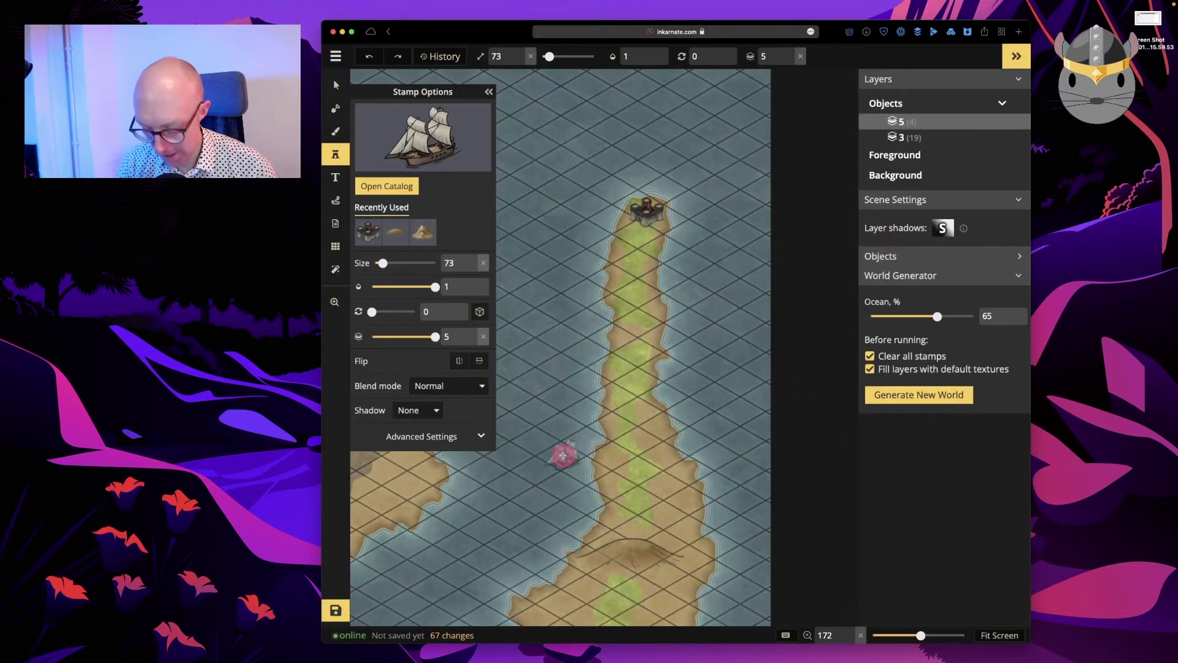
pyautogui.press('z')
pyautogui.scroll(-10, 565, 512)
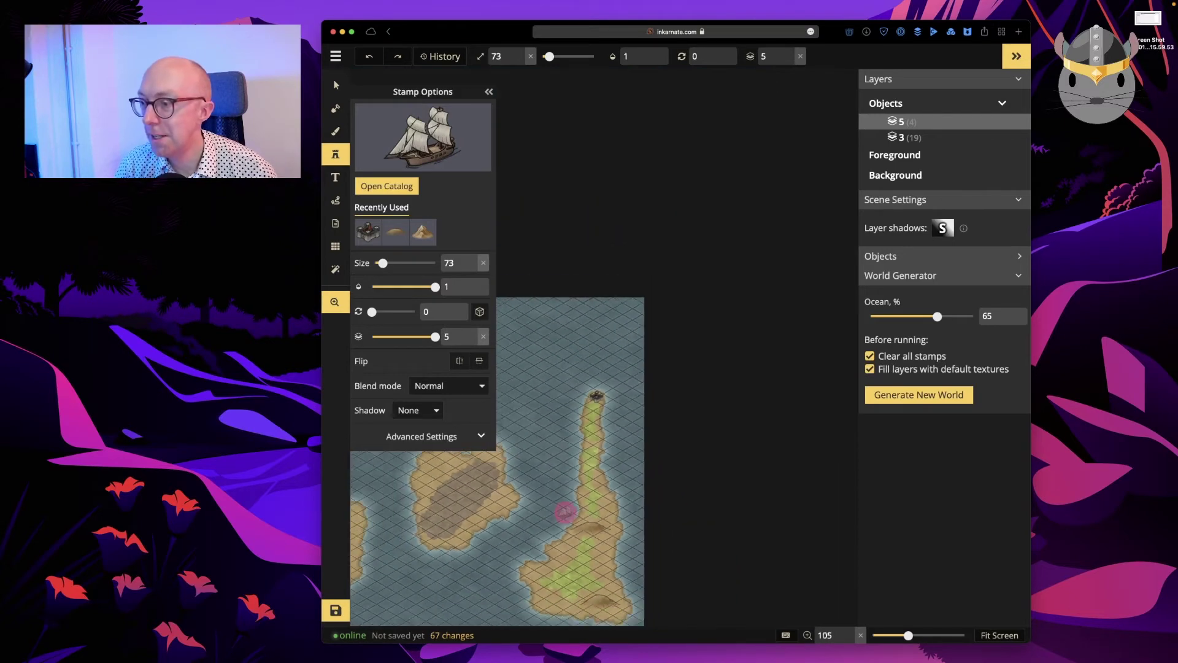
pyautogui.moveTo(550, 476); pyautogui.dragTo(726, 458)
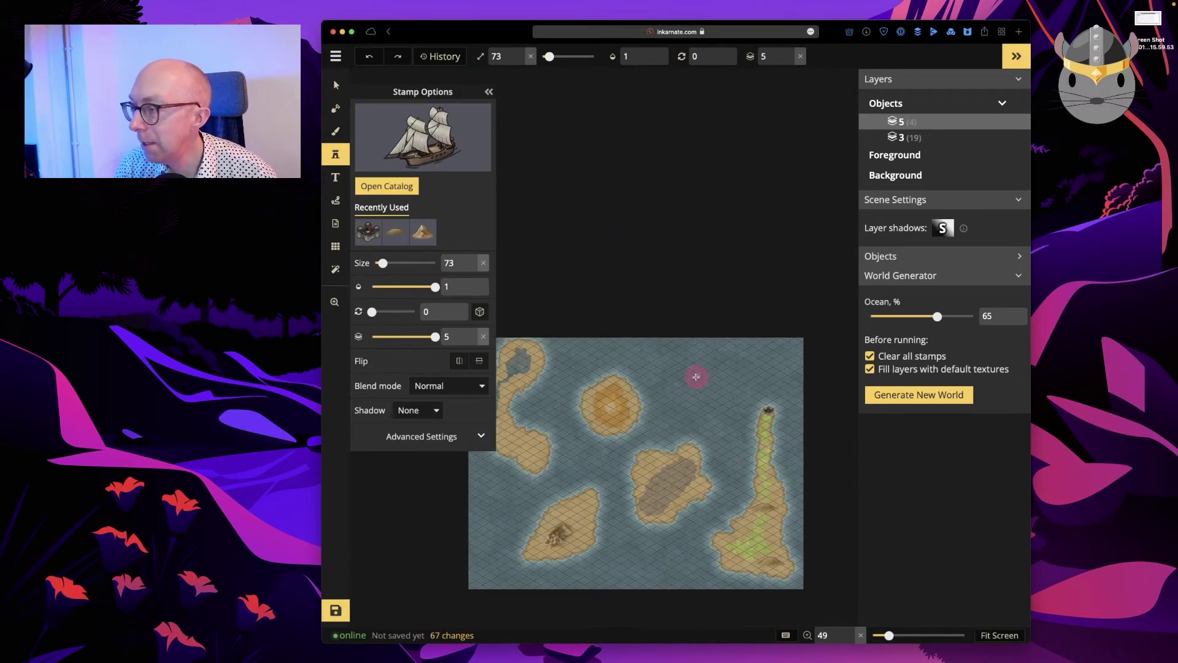
pyautogui.scroll(9, 696, 376)
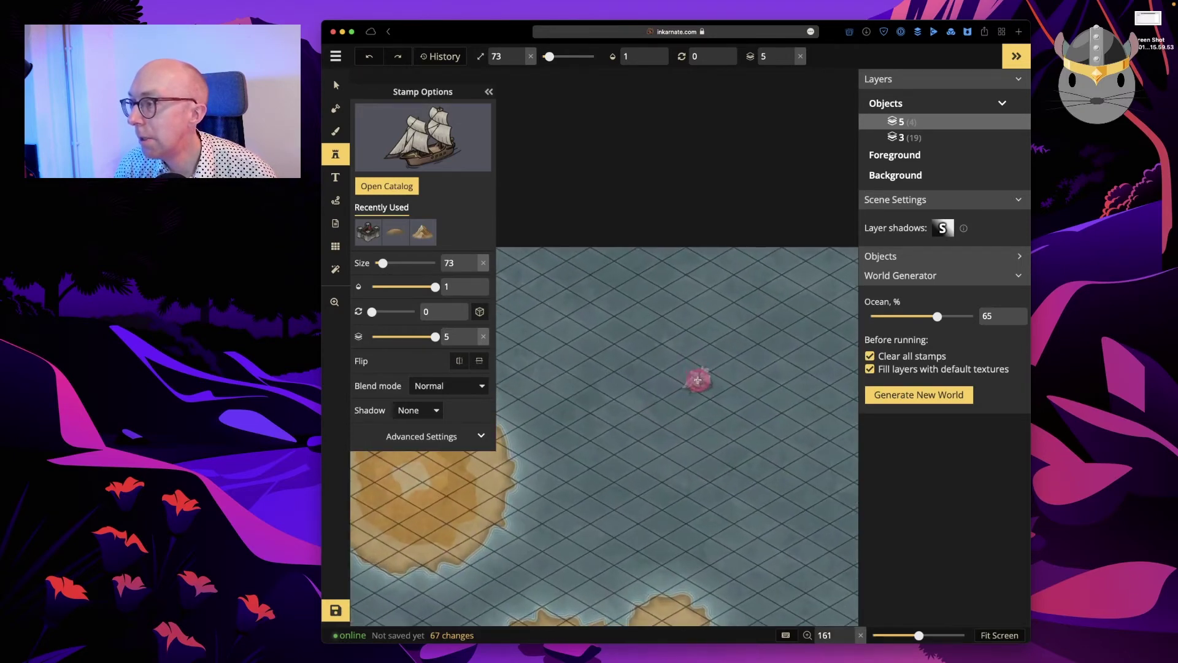
pyautogui.click(703, 378)
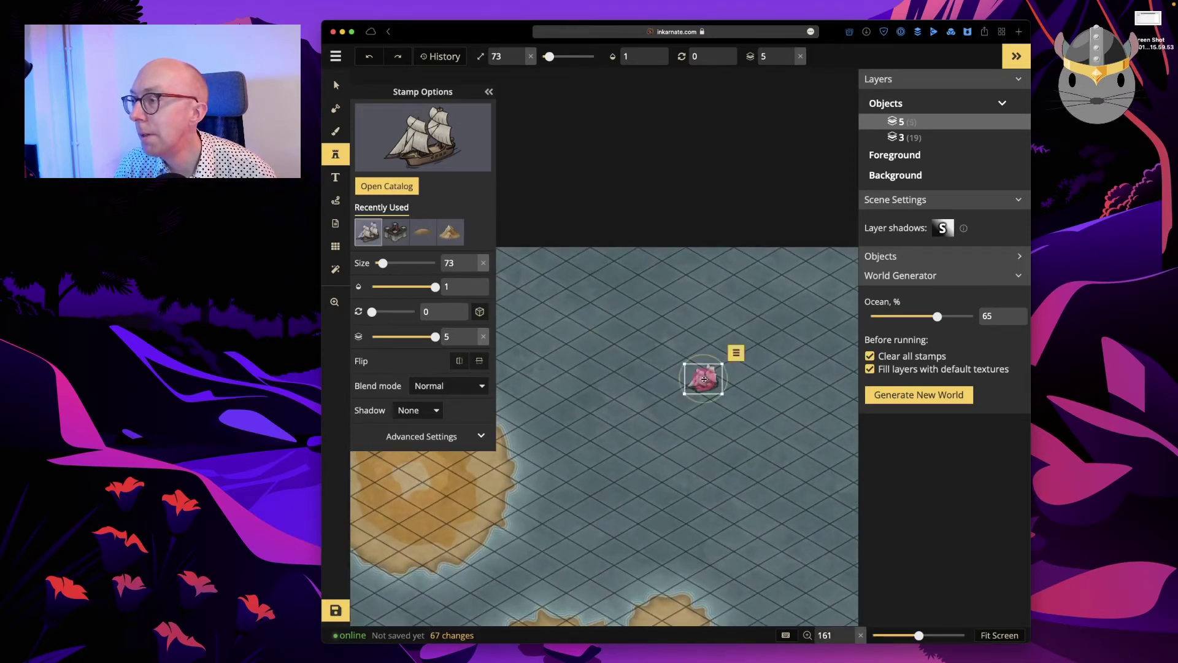
pyautogui.moveTo(722, 393); pyautogui.dragTo(740, 409)
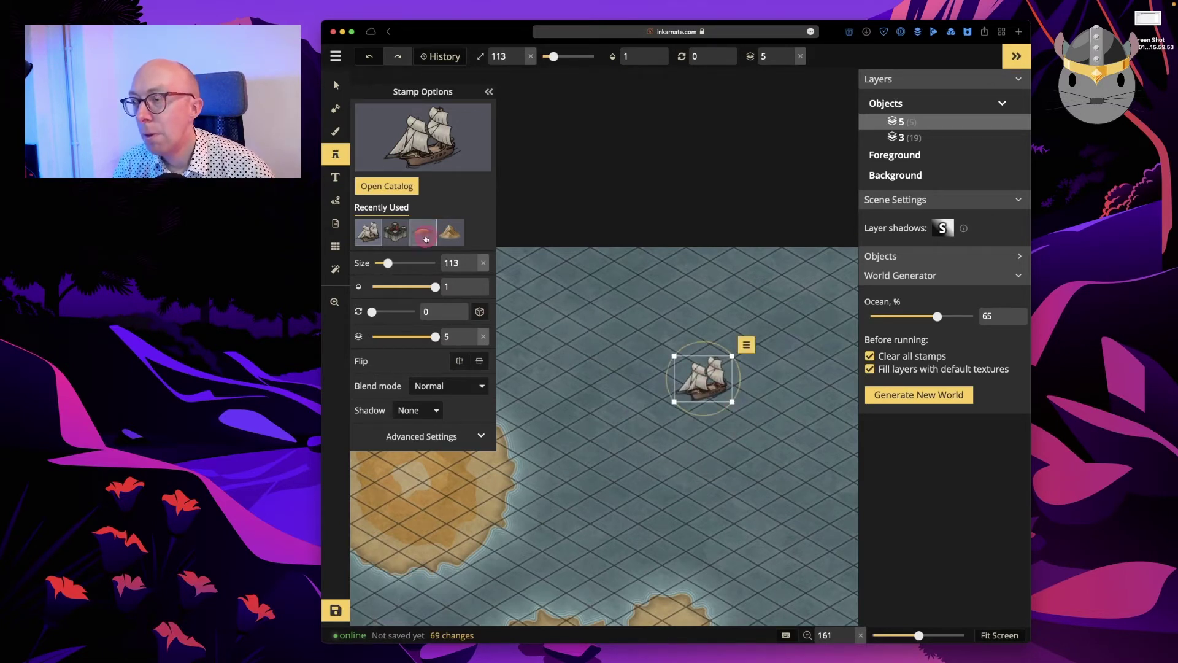
# Browse the stamp catalog and filter it to show only free stamps
pyautogui.scroll(-10, 590, 464)
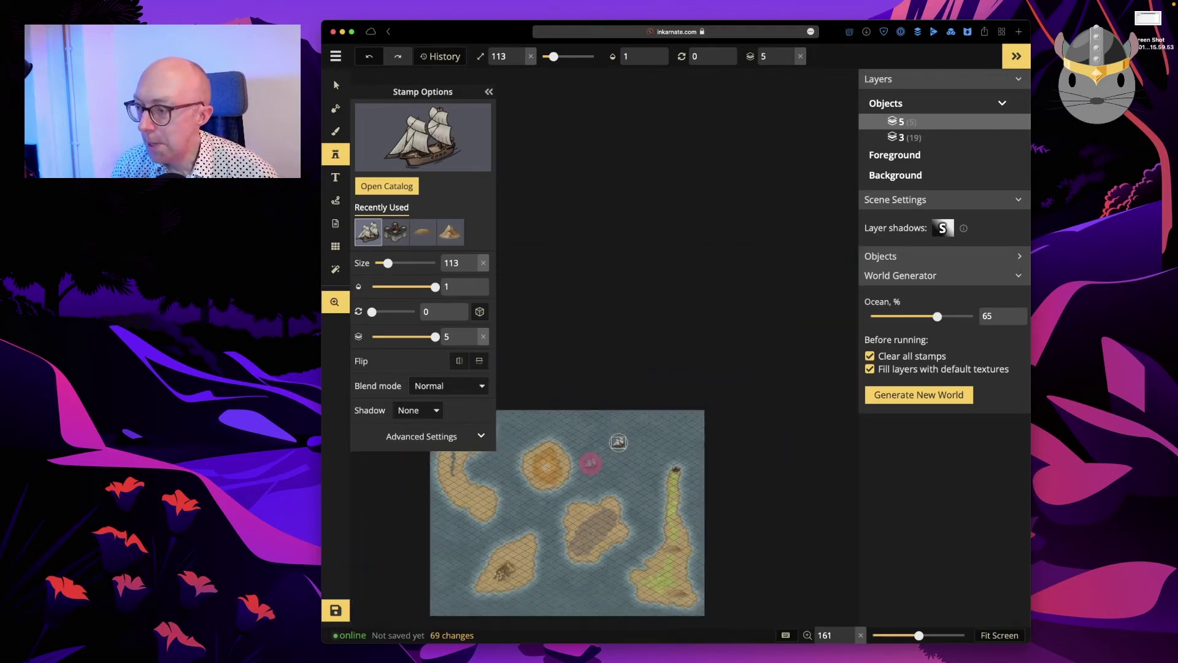
pyautogui.click(399, 187)
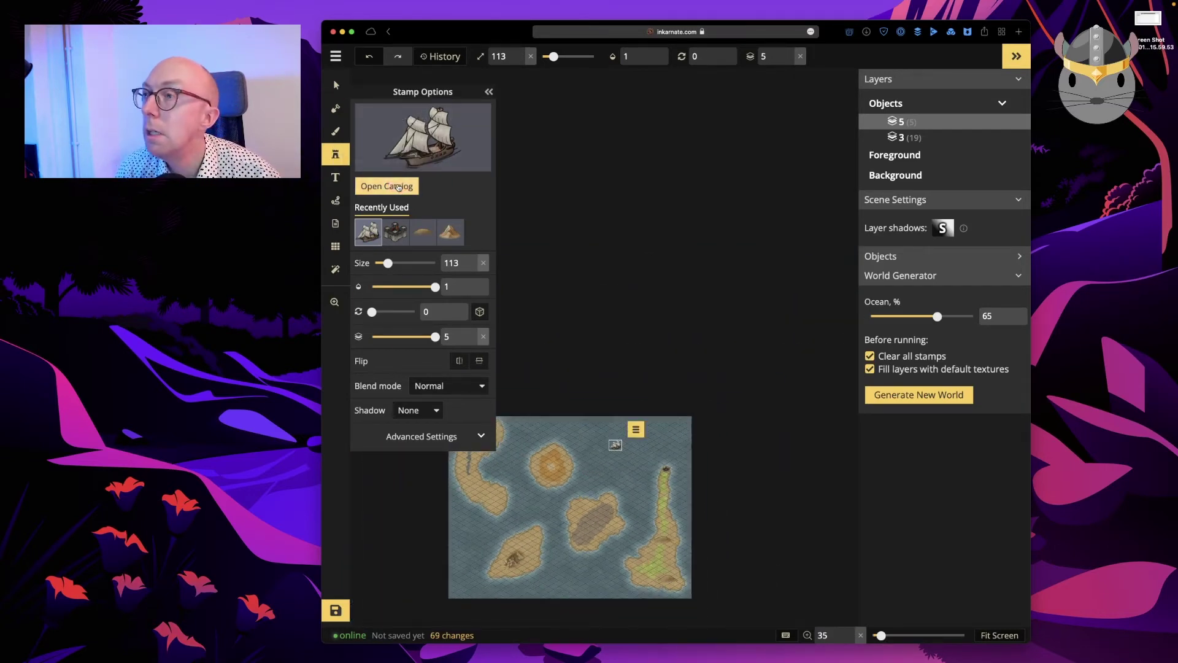
pyautogui.click(399, 187)
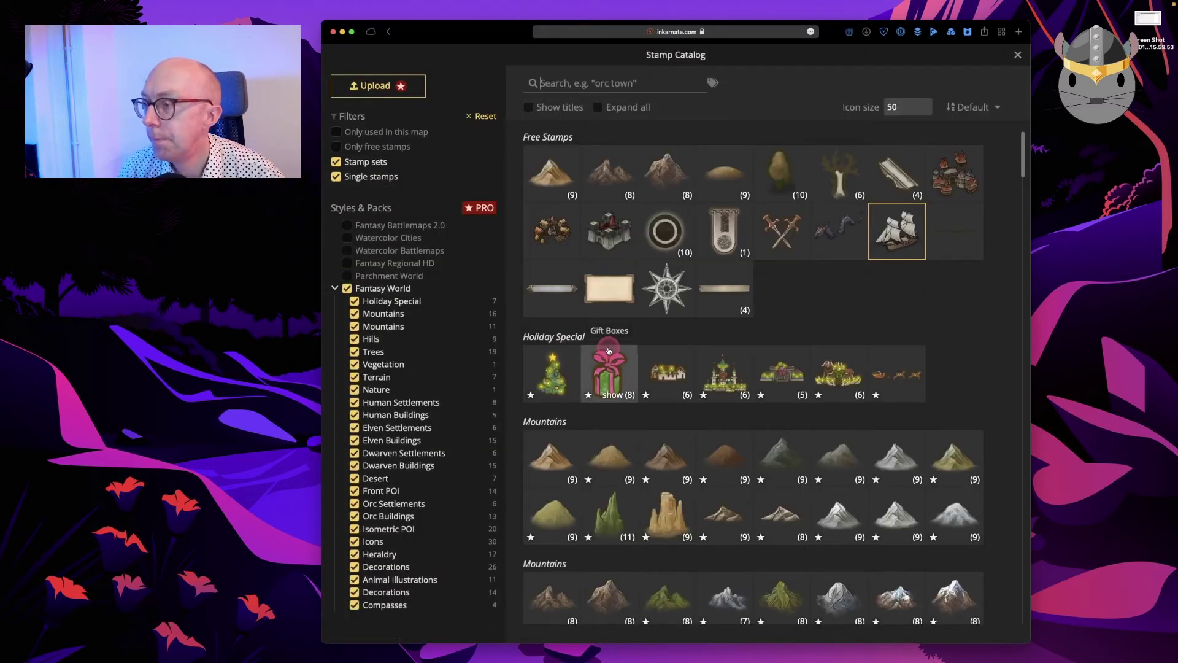
pyautogui.scroll(-3, 610, 351)
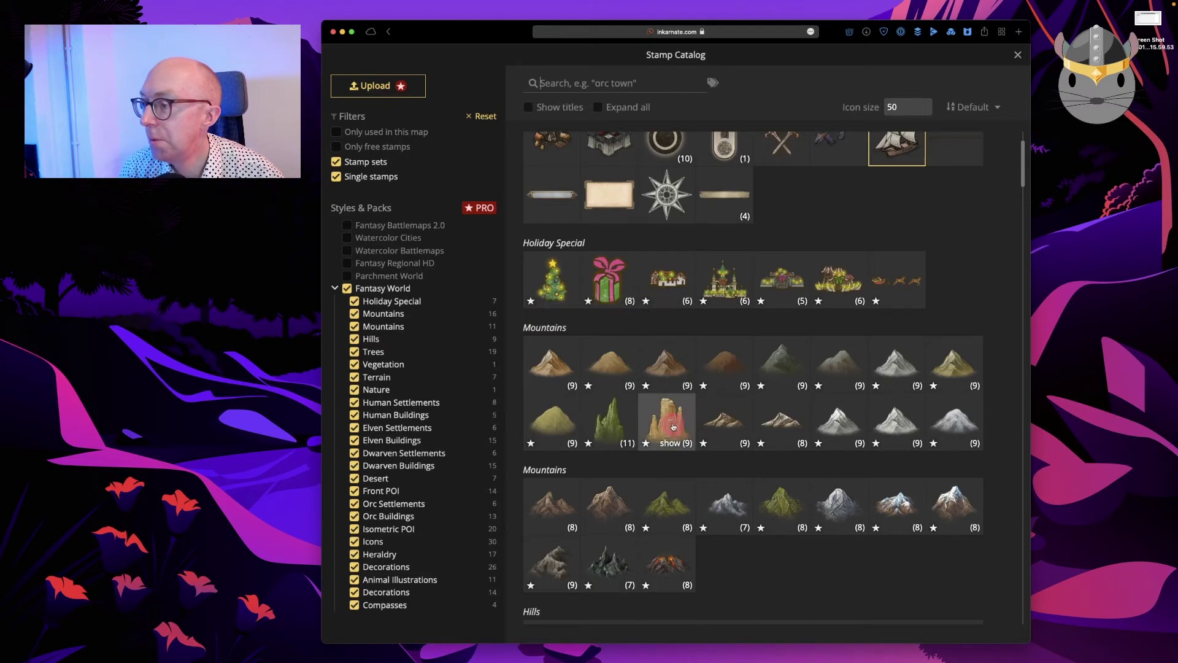
pyautogui.scroll(3, 723, 433)
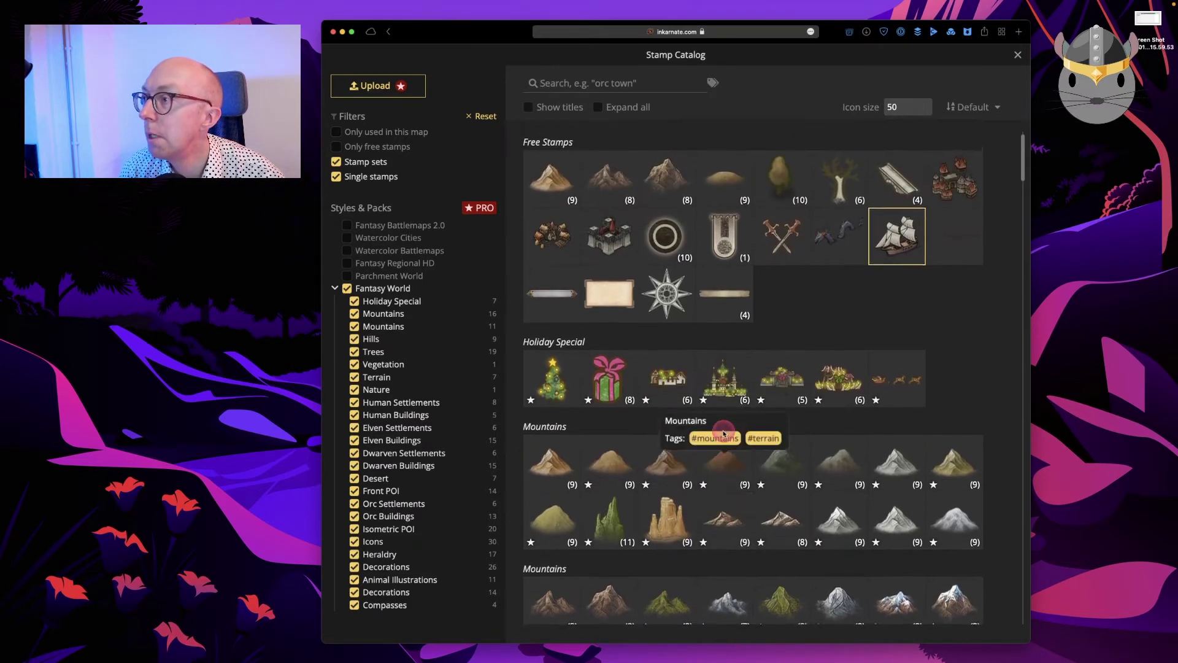
pyautogui.scroll(-10, 723, 434)
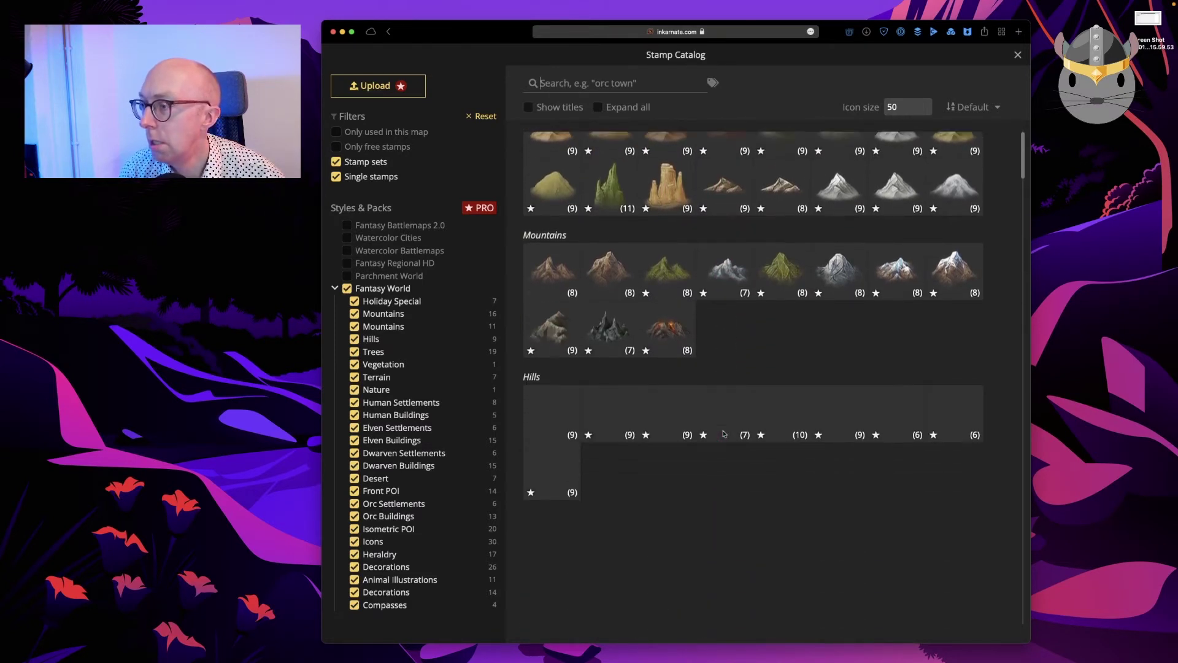
pyautogui.scroll(-5, 723, 433)
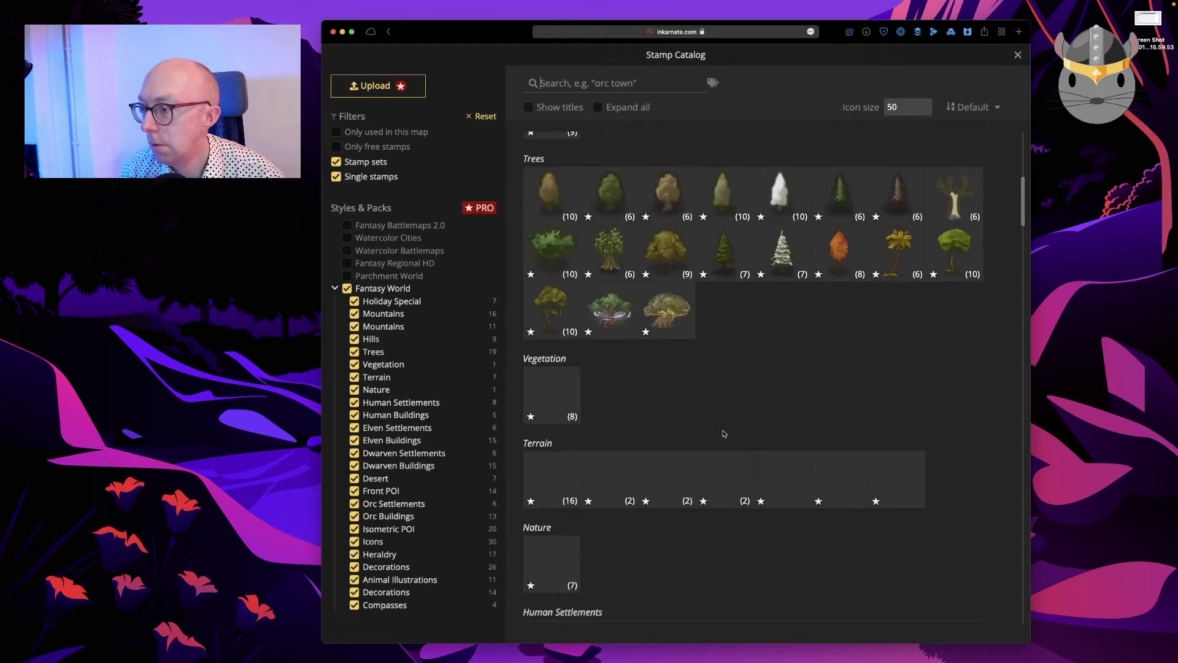
pyautogui.scroll(15, 723, 433)
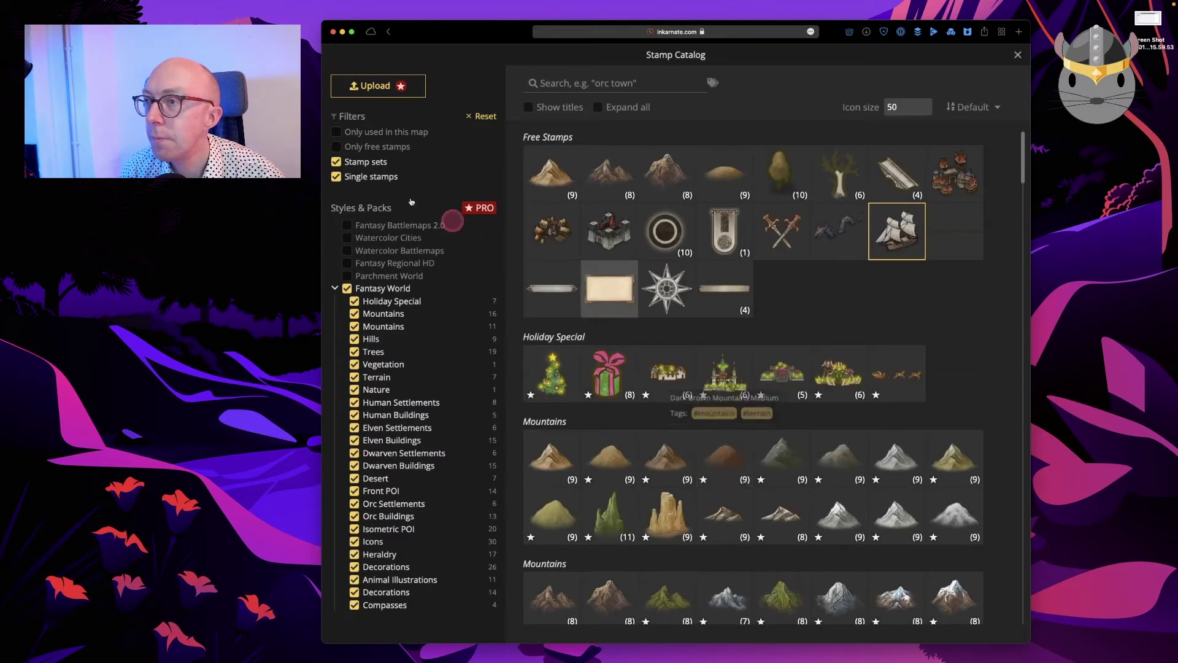
pyautogui.click(336, 148)
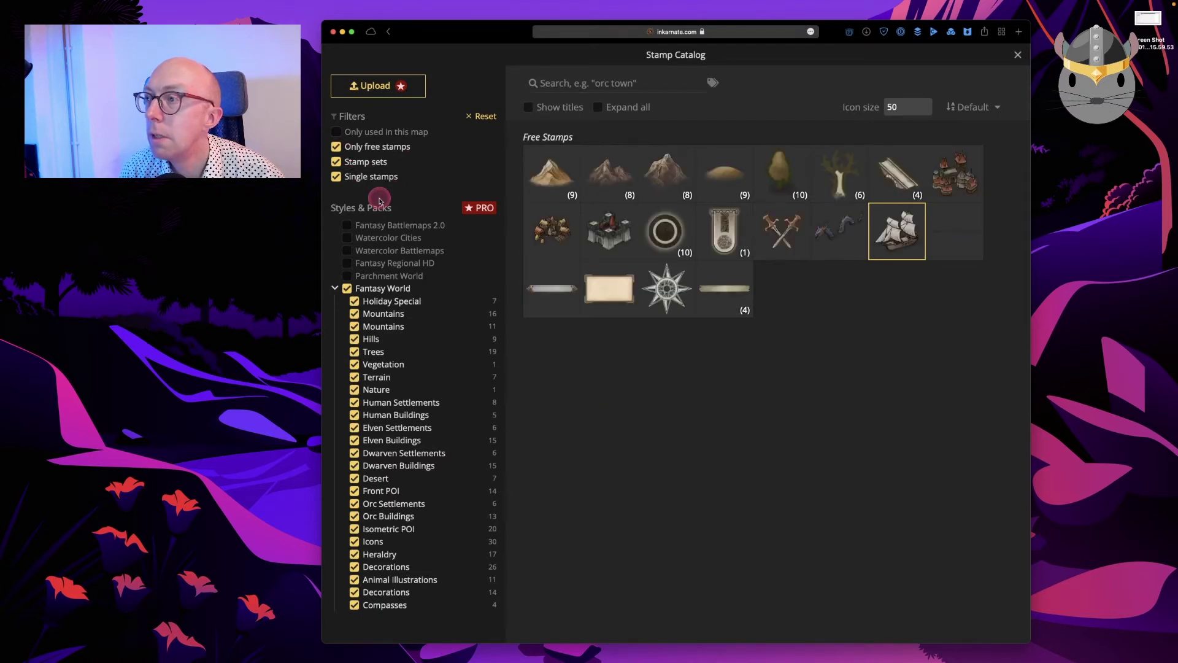
# Choose tree 6 of the Deciduous Trees stamp set and set the stamp size to 284
pyautogui.moveTo(786, 183)
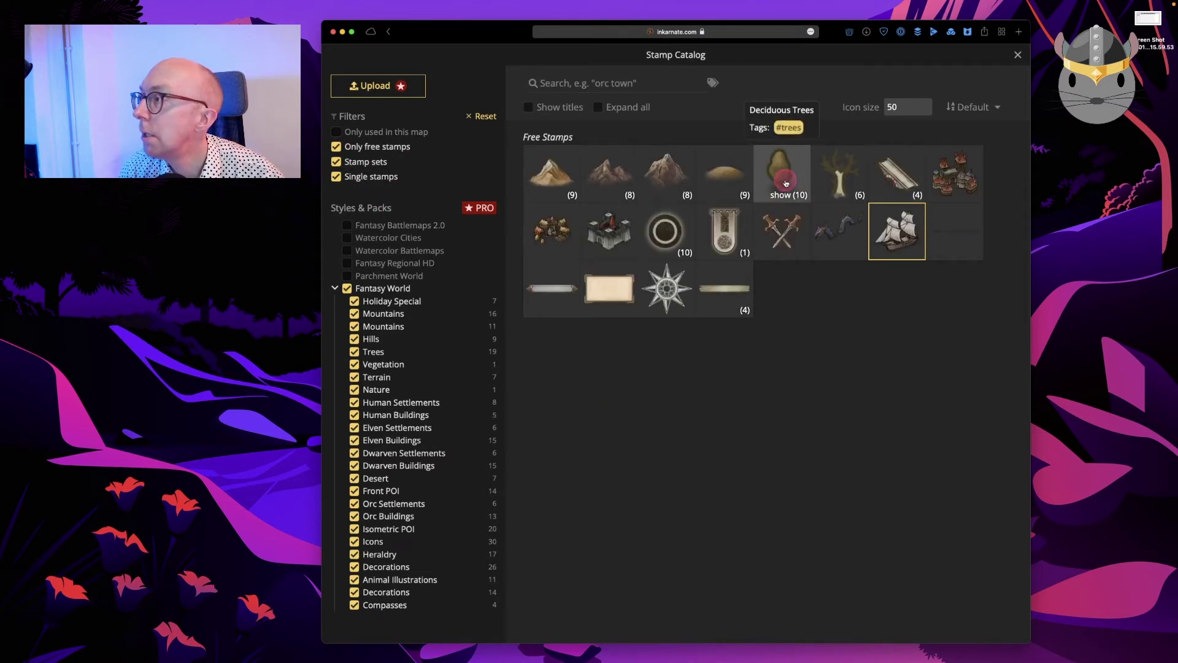
pyautogui.click(786, 182)
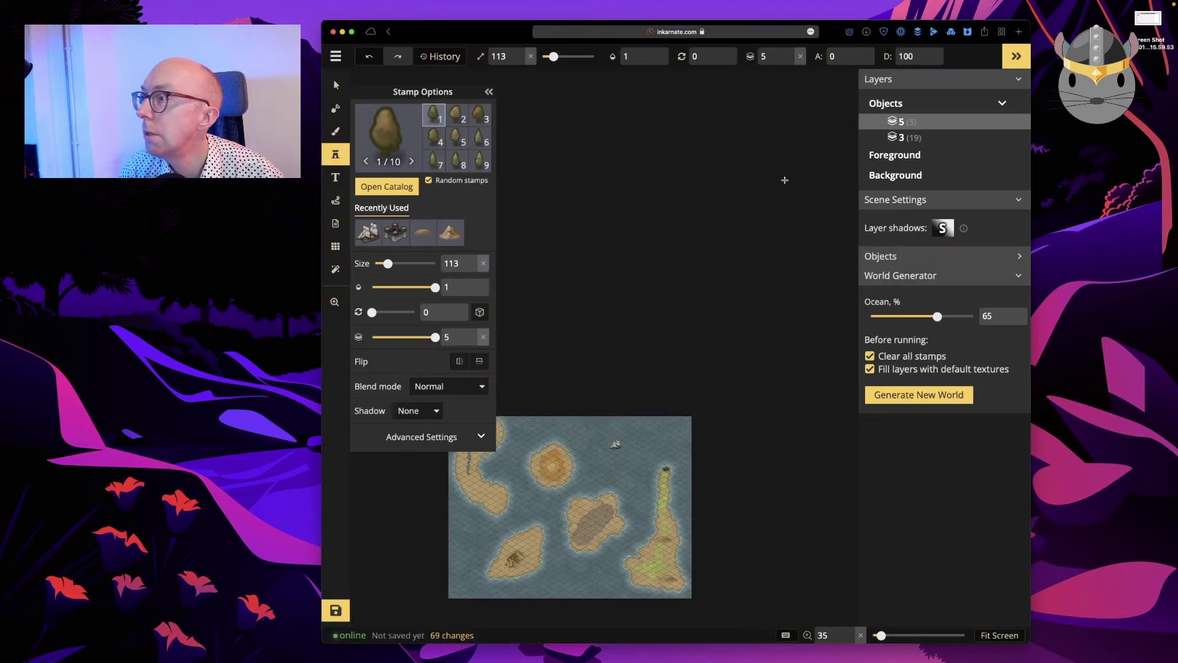
pyautogui.click(479, 141)
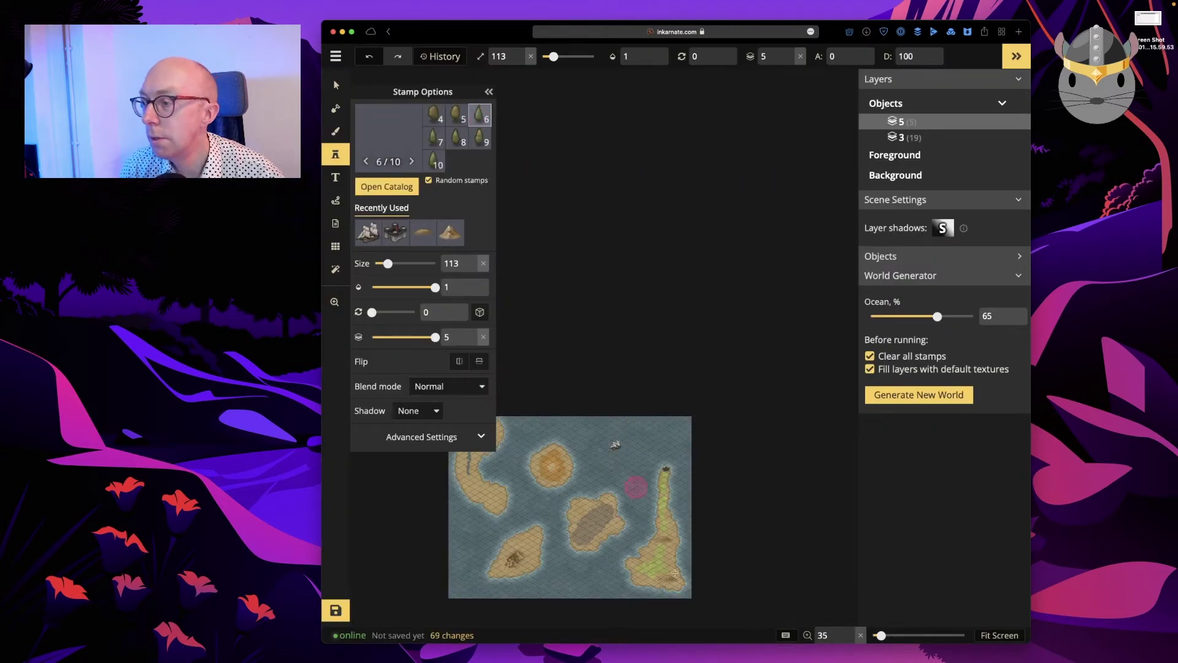
pyautogui.hscroll(-4, 532, 479)
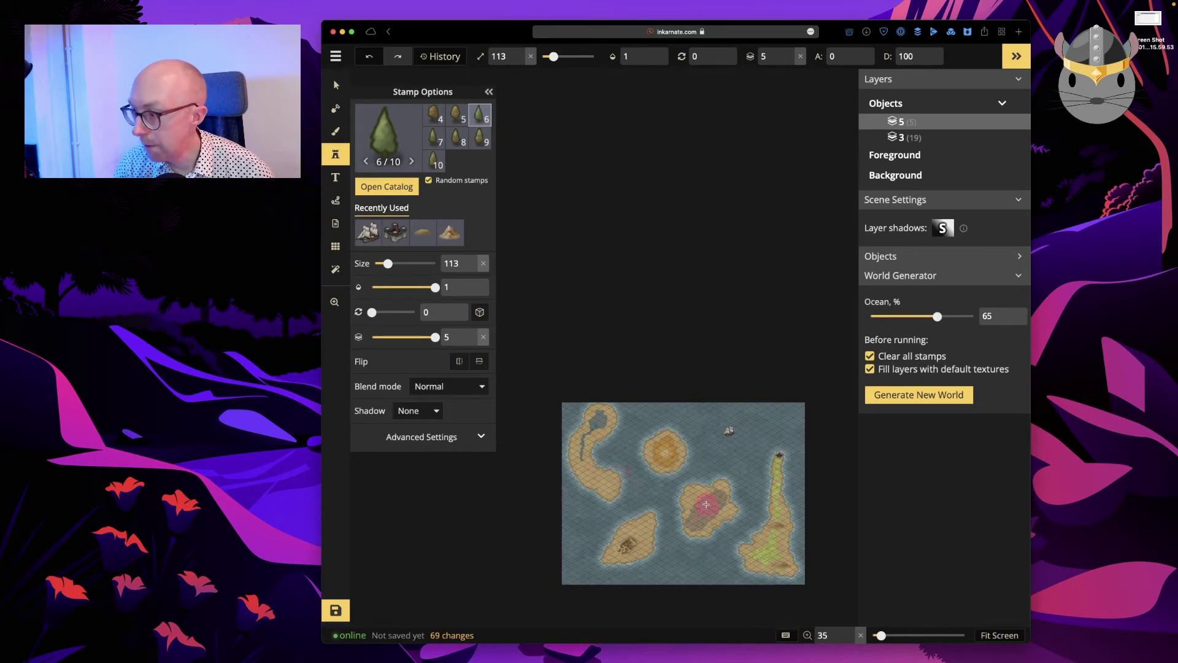
pyautogui.scroll(10, 704, 502)
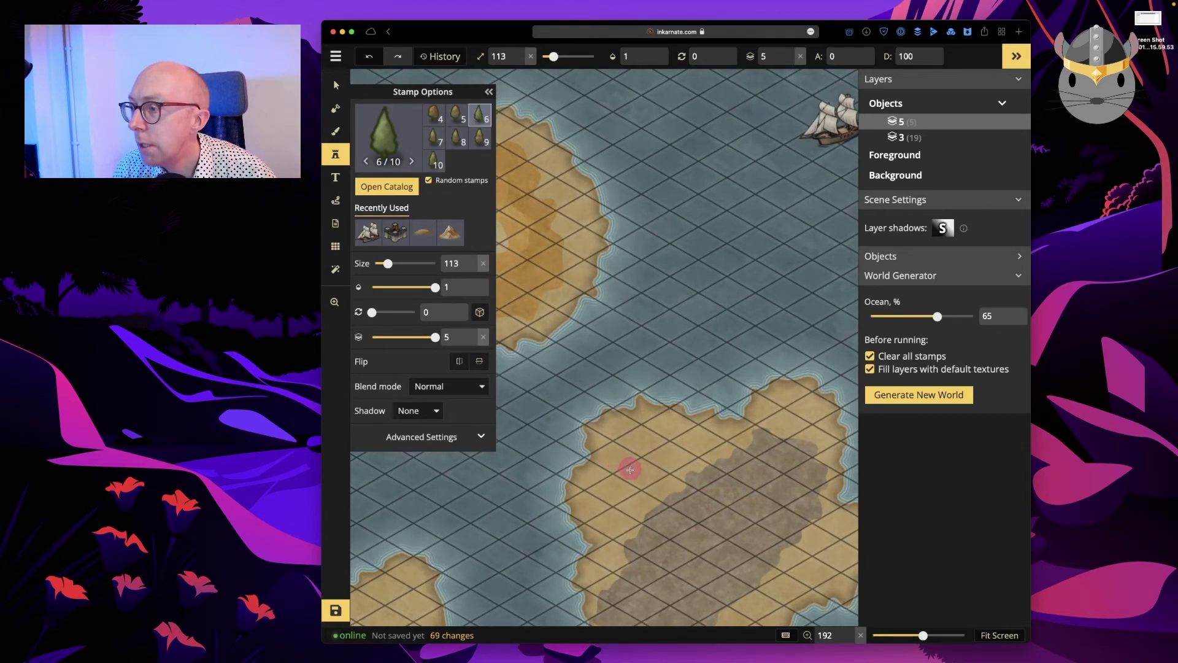
pyautogui.moveTo(389, 264); pyautogui.dragTo(413, 284)
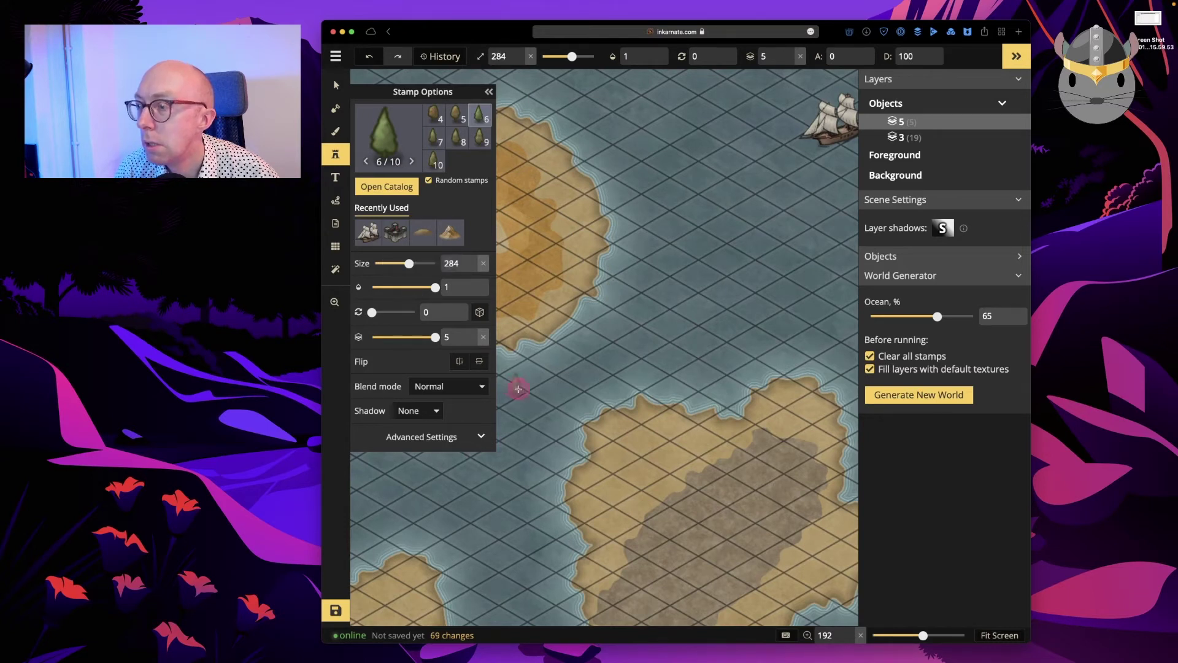
# Plant a dense cluster of random deciduous trees along the northwestern shore of the island with the grey rocky centre
pyautogui.click(613, 451)
pyautogui.click(623, 443)
pyautogui.click(629, 443)
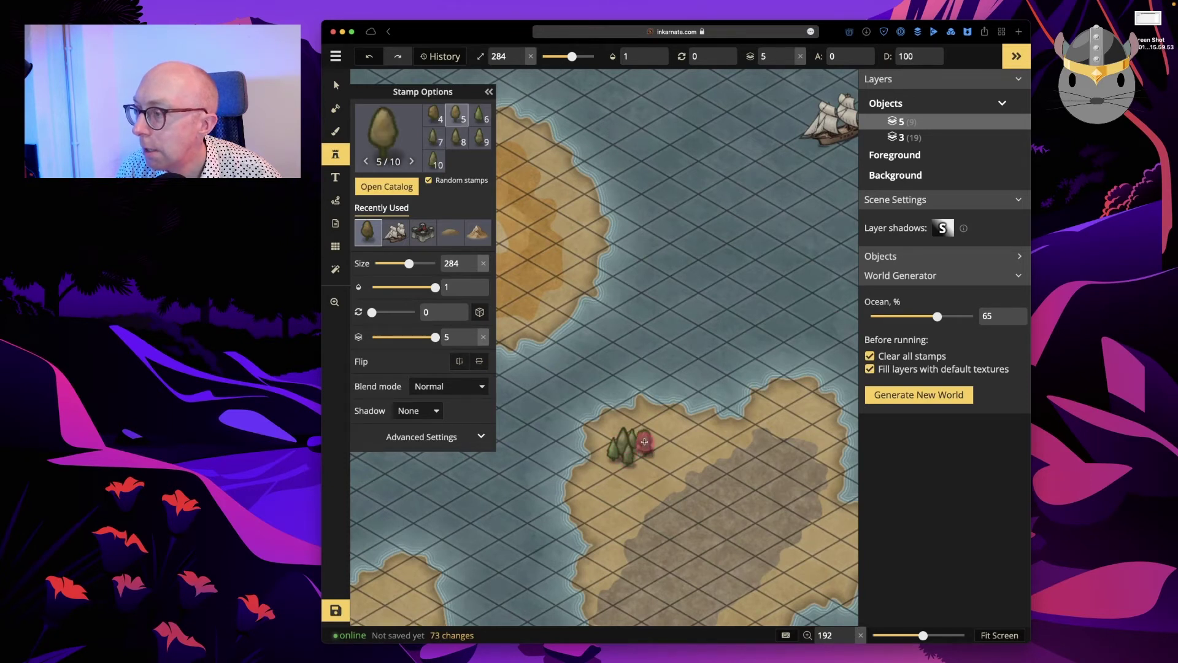
pyautogui.press('super+z')
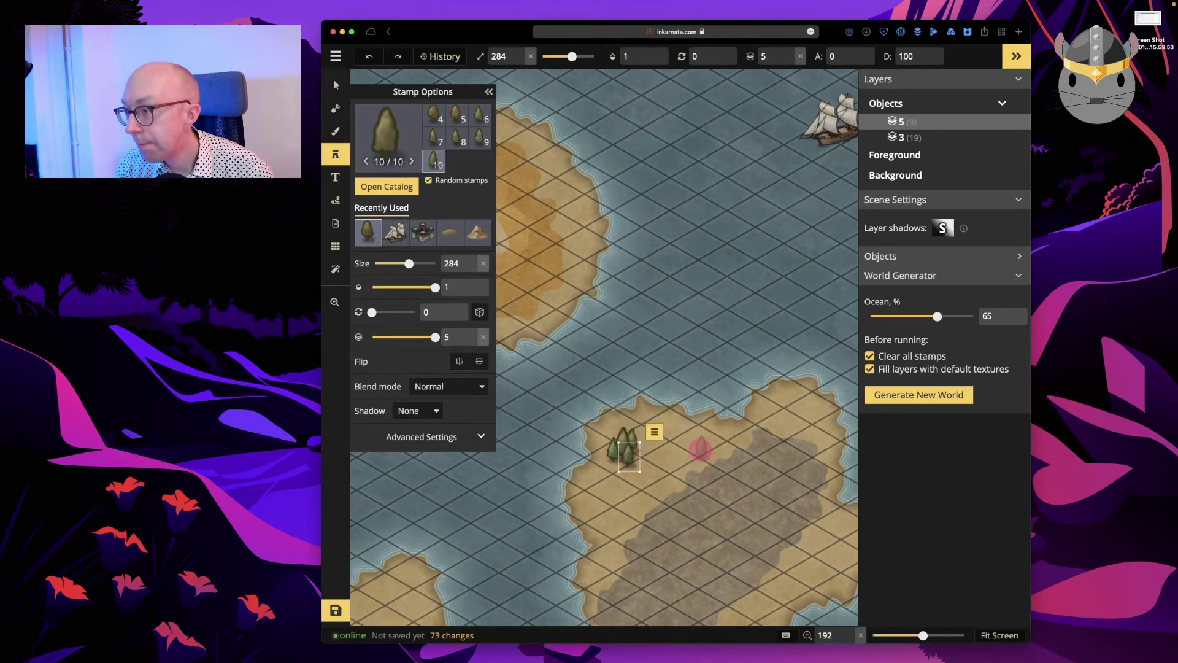
pyautogui.click(630, 431)
pyautogui.click(639, 446)
pyautogui.click(632, 452)
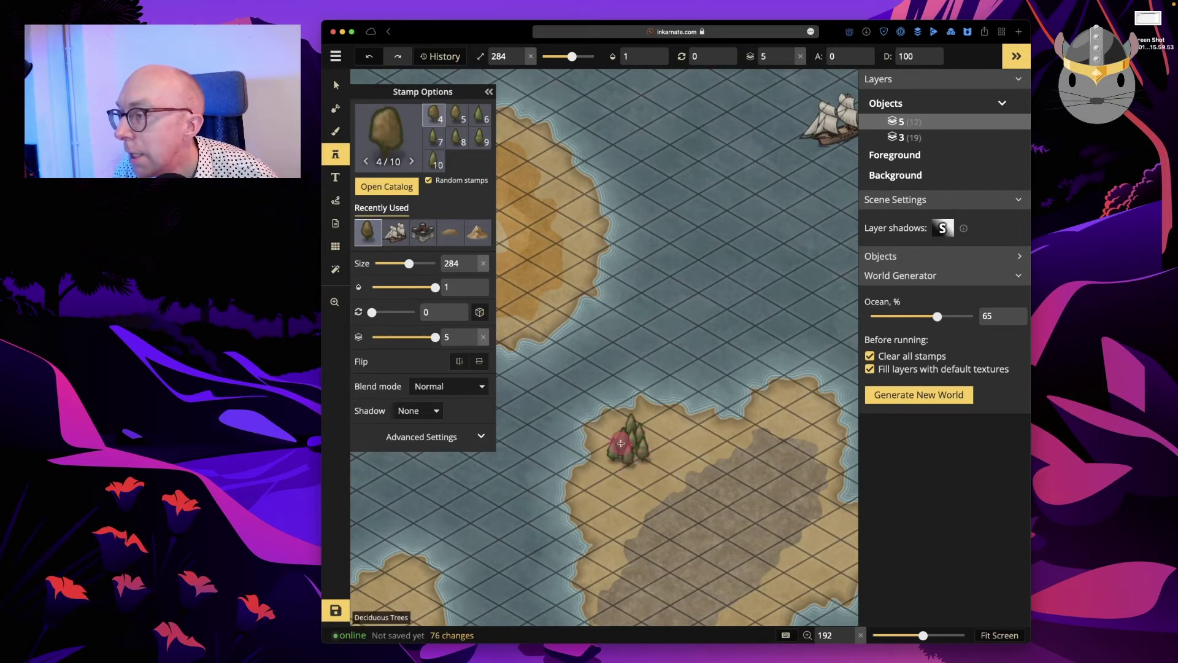
pyautogui.click(646, 439)
pyautogui.click(657, 434)
pyautogui.click(666, 428)
pyautogui.click(663, 418)
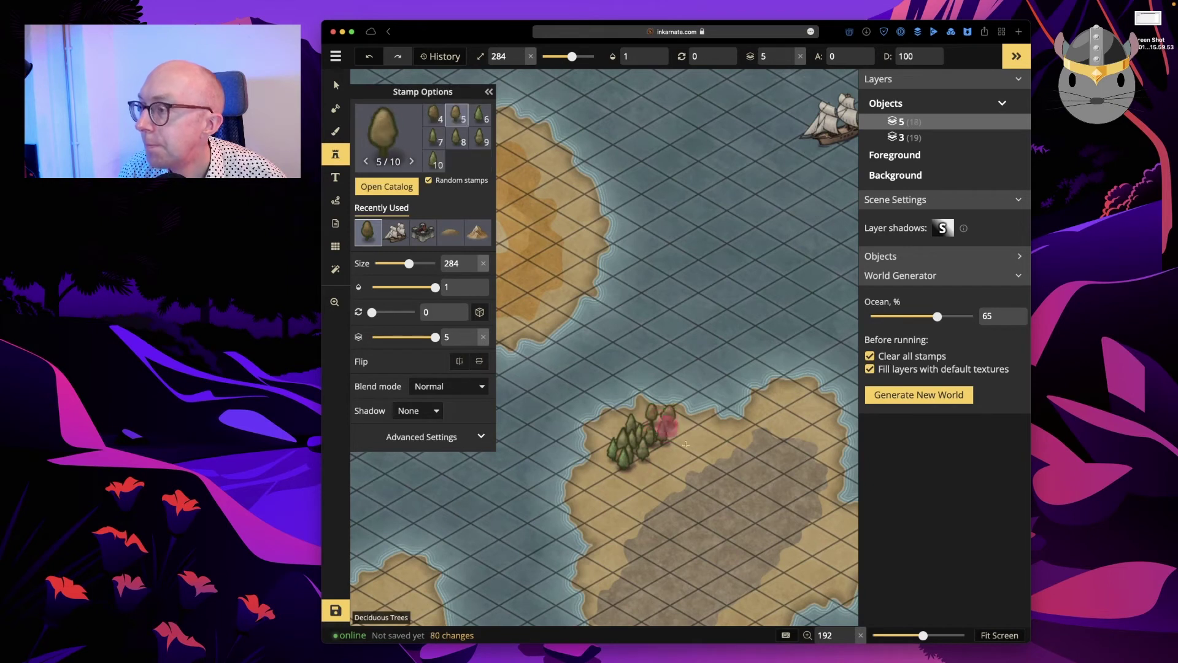
pyautogui.click(657, 415)
# Plant a tree cluster on the grey-centred island's northeastern tip and a single tree just off the round orange island's east shore
pyautogui.click(786, 396)
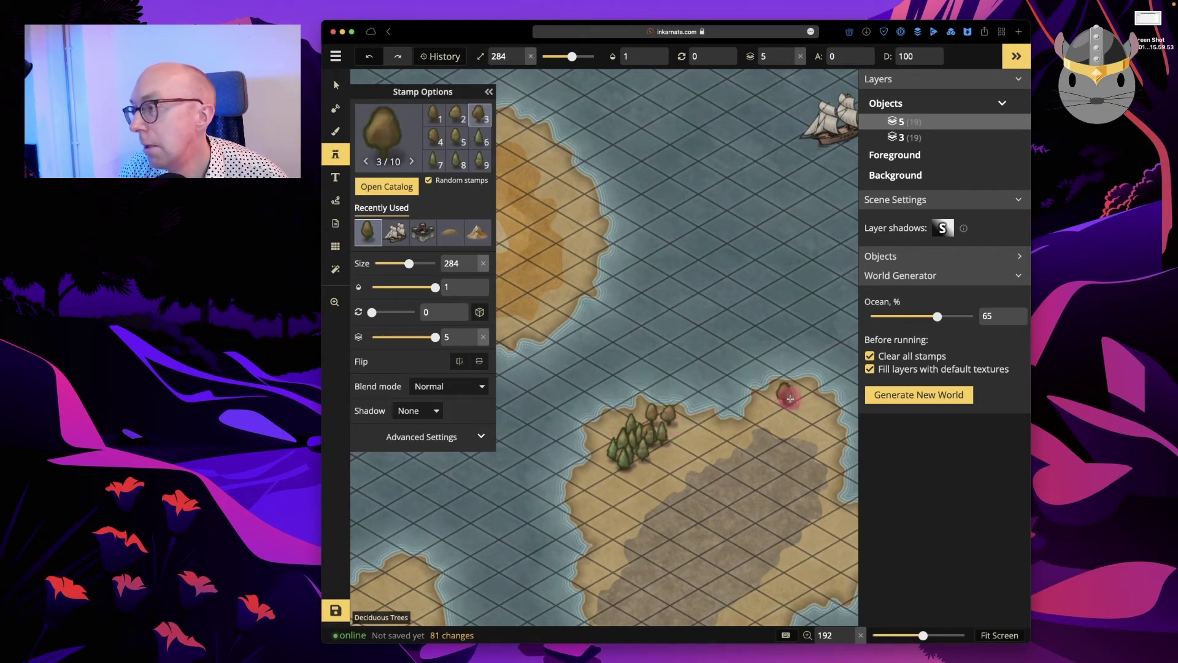
pyautogui.click(797, 398)
pyautogui.click(805, 399)
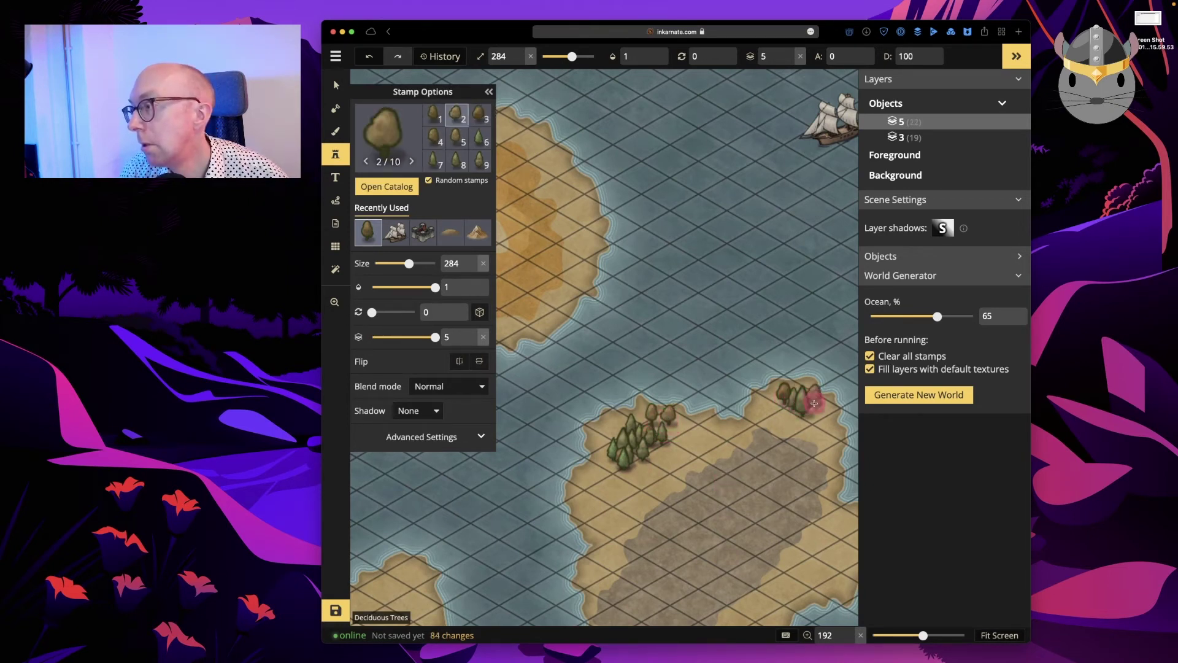
pyautogui.click(813, 404)
pyautogui.click(809, 408)
pyautogui.click(803, 412)
pyautogui.click(797, 416)
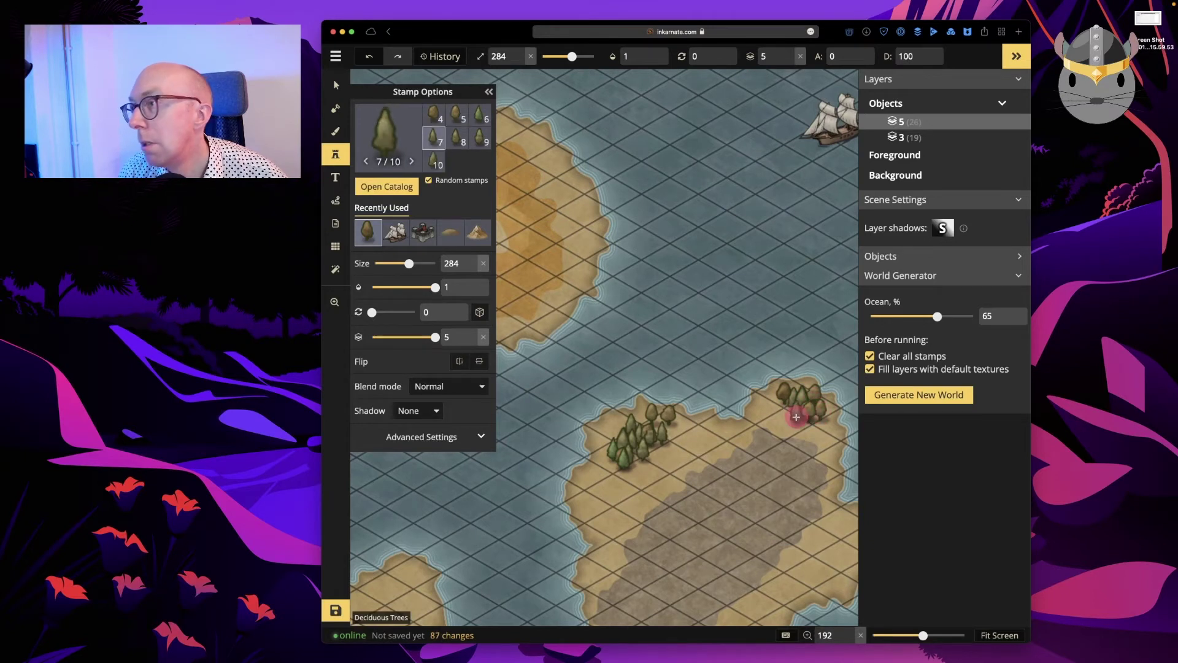
pyautogui.click(610, 287)
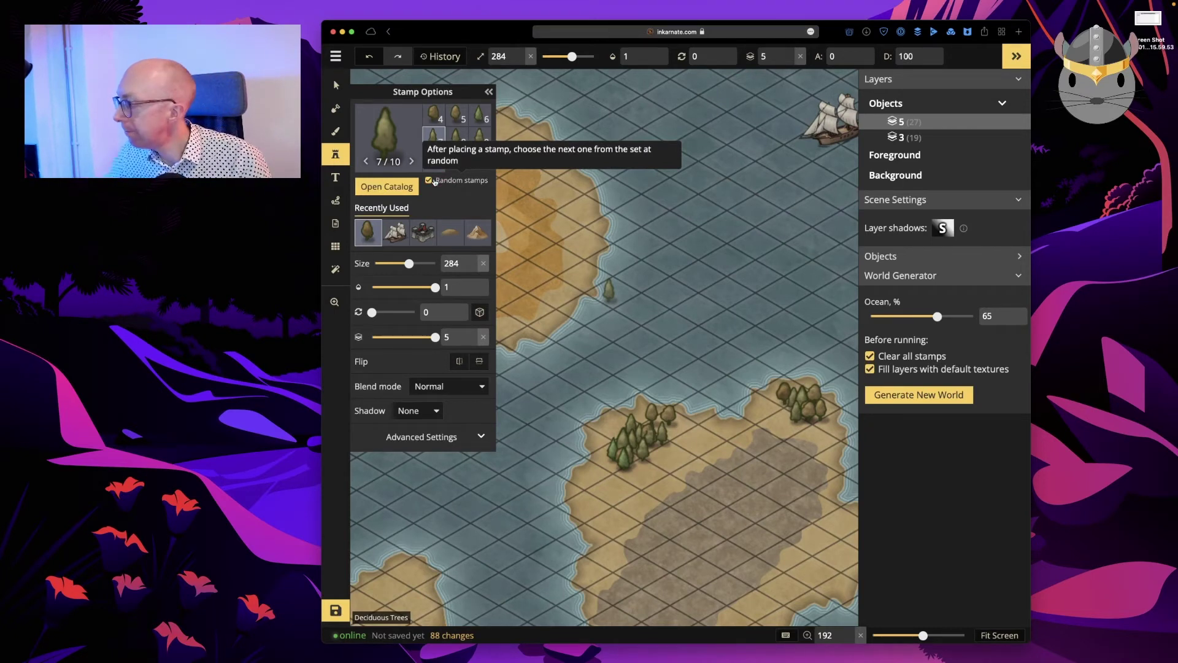
# Turn off random stamp selection and choose tree 10 of the Deciduous Trees set
pyautogui.press('z')
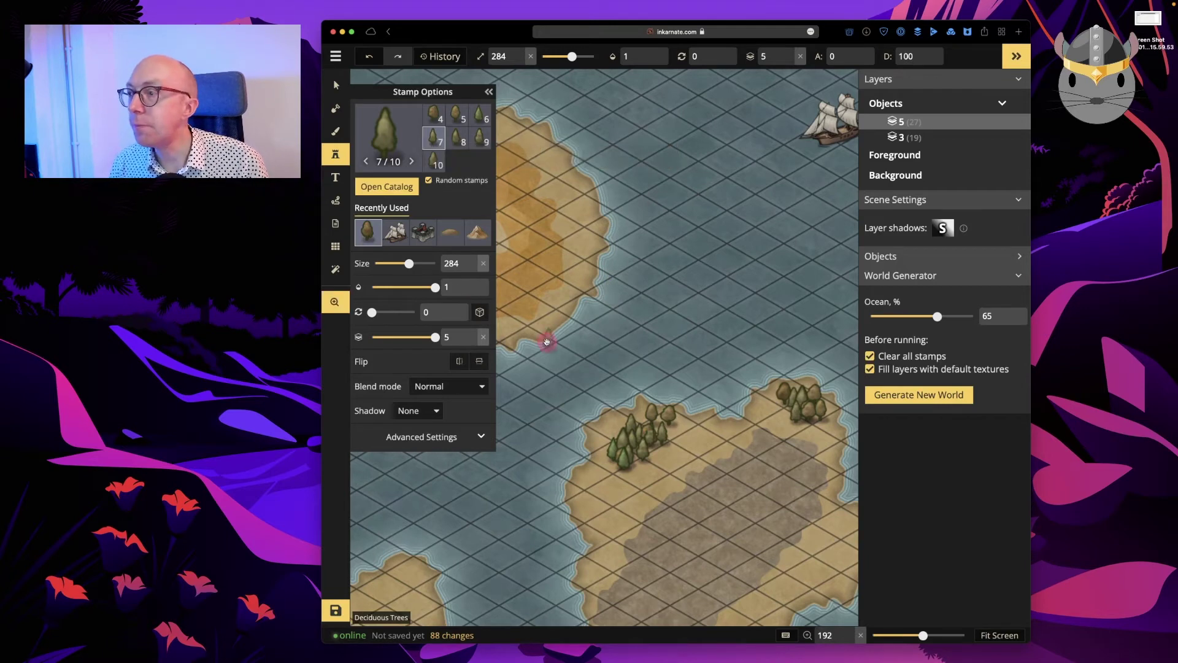
pyautogui.click(544, 337)
pyautogui.click(815, 339)
pyautogui.click(563, 313)
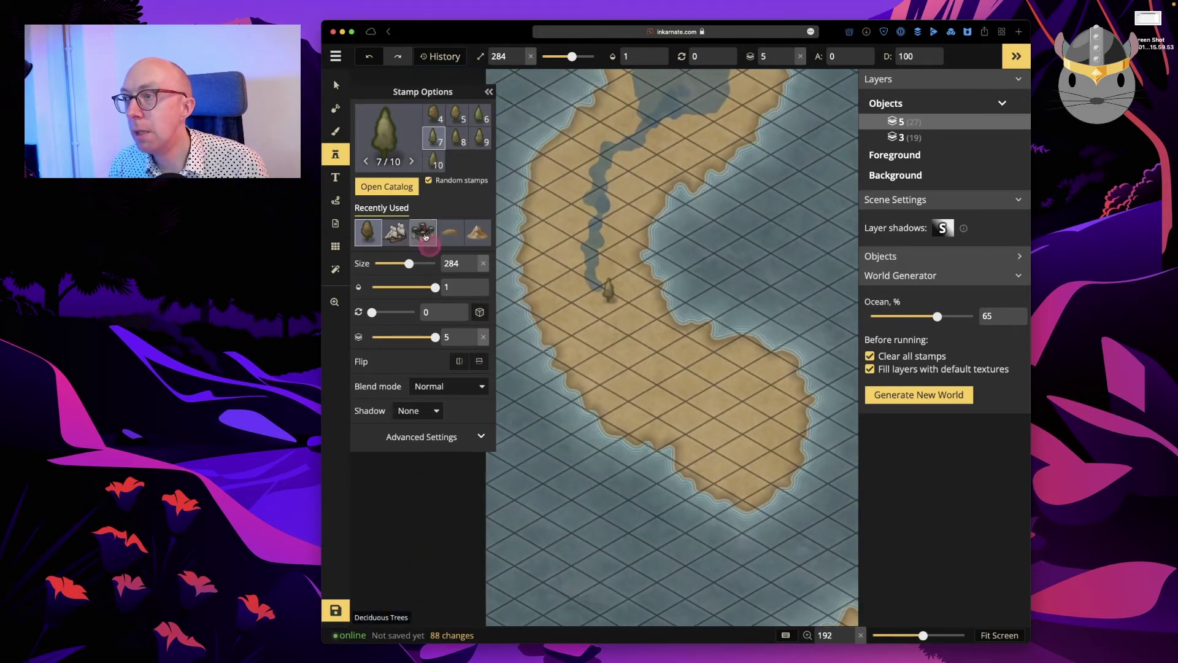
pyautogui.click(430, 181)
pyautogui.click(430, 181)
pyautogui.click(480, 117)
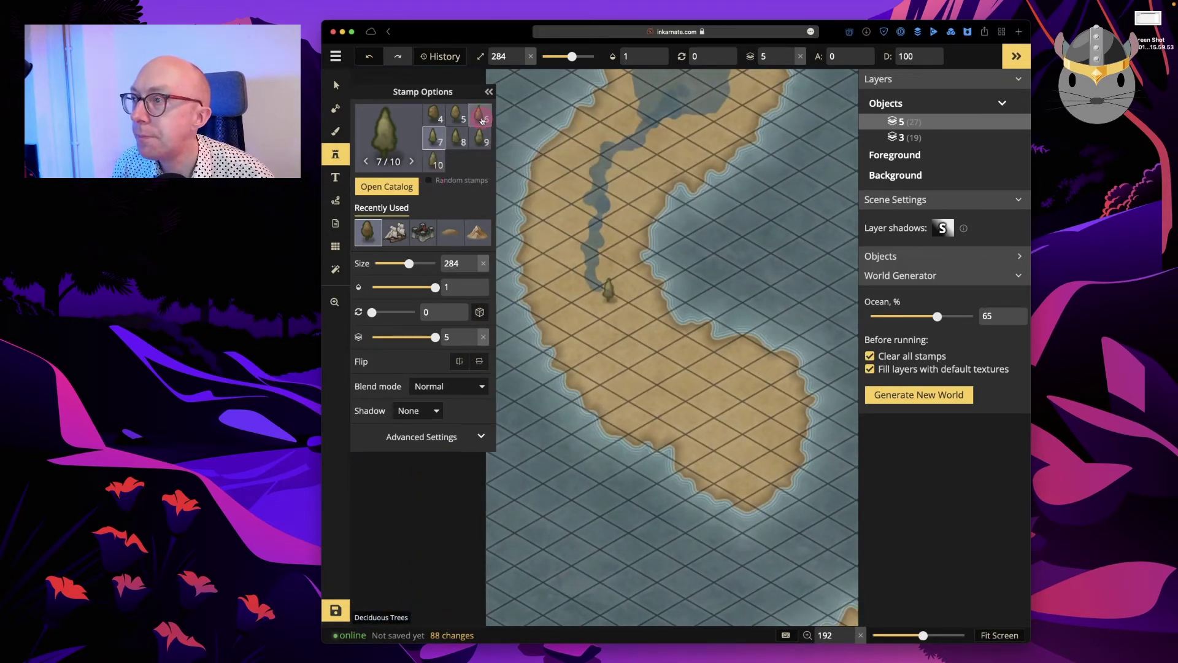
# Plant a cluster of the chosen deciduous tree on the southeastern lobe of the curved western island
pyautogui.moveTo(697, 417)
pyautogui.mouseDown()
pyautogui.moveTo(678, 422)
pyautogui.moveTo(719, 391)
pyautogui.mouseUp()
pyautogui.press('super+z')
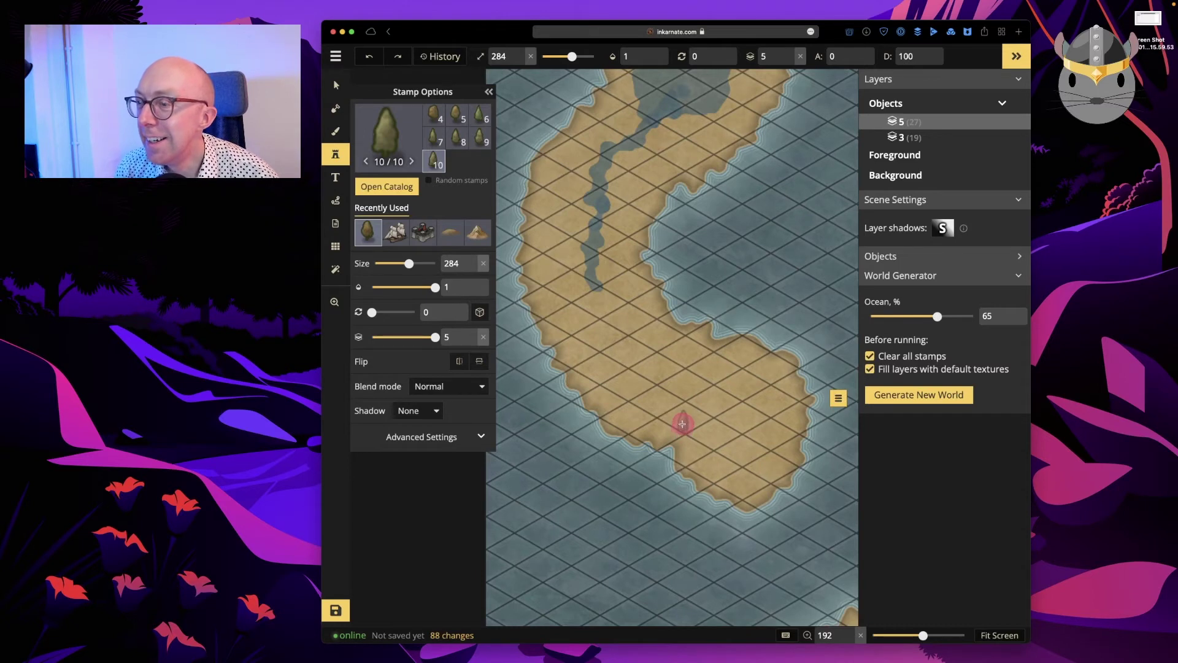
pyautogui.click(692, 410)
pyautogui.click(712, 396)
pyautogui.click(723, 402)
pyautogui.moveTo(698, 424)
pyautogui.mouseDown()
pyautogui.moveTo(737, 414)
pyautogui.moveTo(737, 385)
pyautogui.moveTo(754, 378)
pyautogui.moveTo(763, 399)
pyautogui.moveTo(753, 413)
pyautogui.mouseUp()
# Add the text label "One" beside the curved western island and "Two" above the southwestern island
pyautogui.scroll(-5, 752, 413)
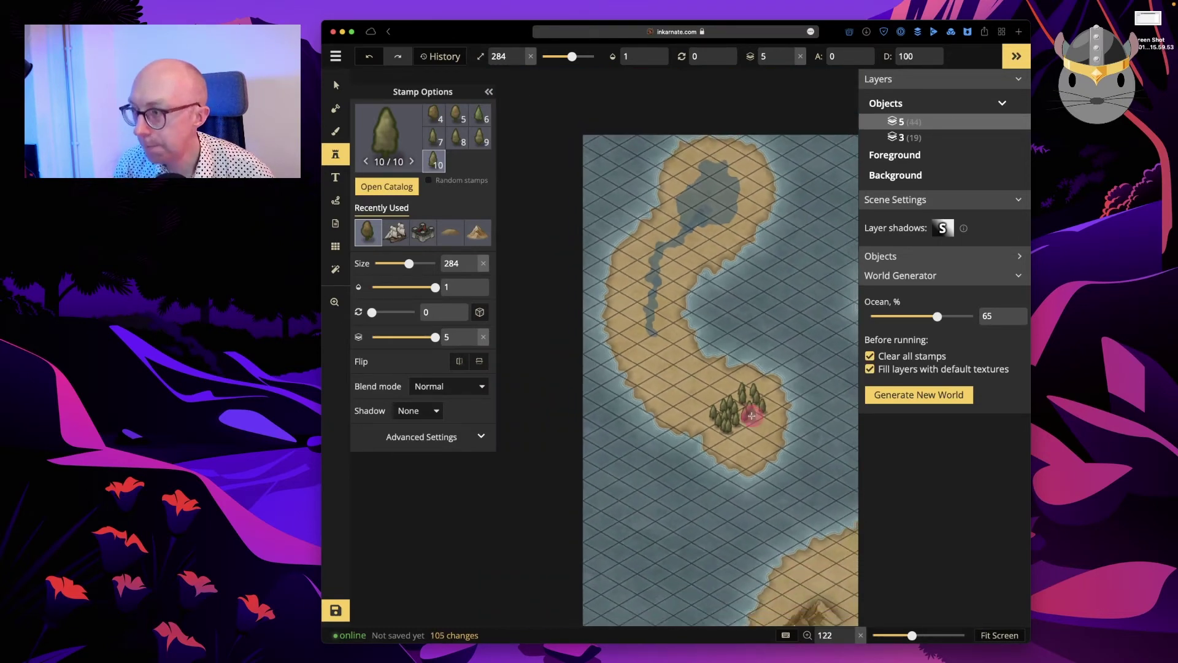
pyautogui.scroll(-3, 752, 416)
pyautogui.moveTo(767, 414); pyautogui.dragTo(627, 396)
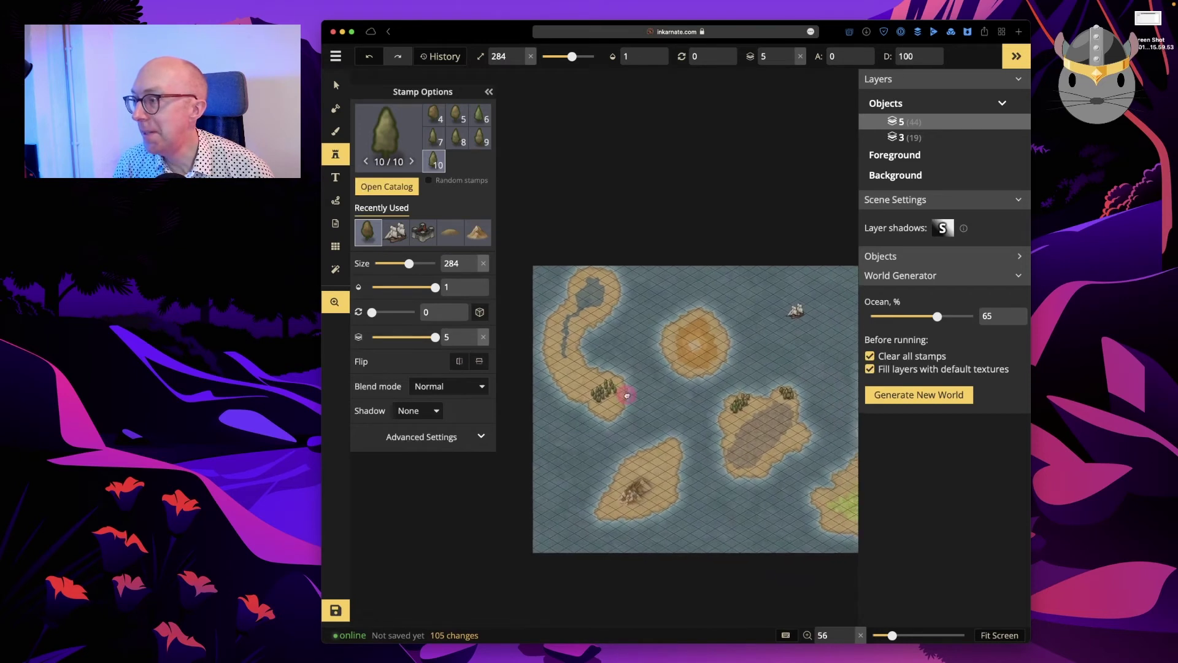
pyautogui.click(342, 181)
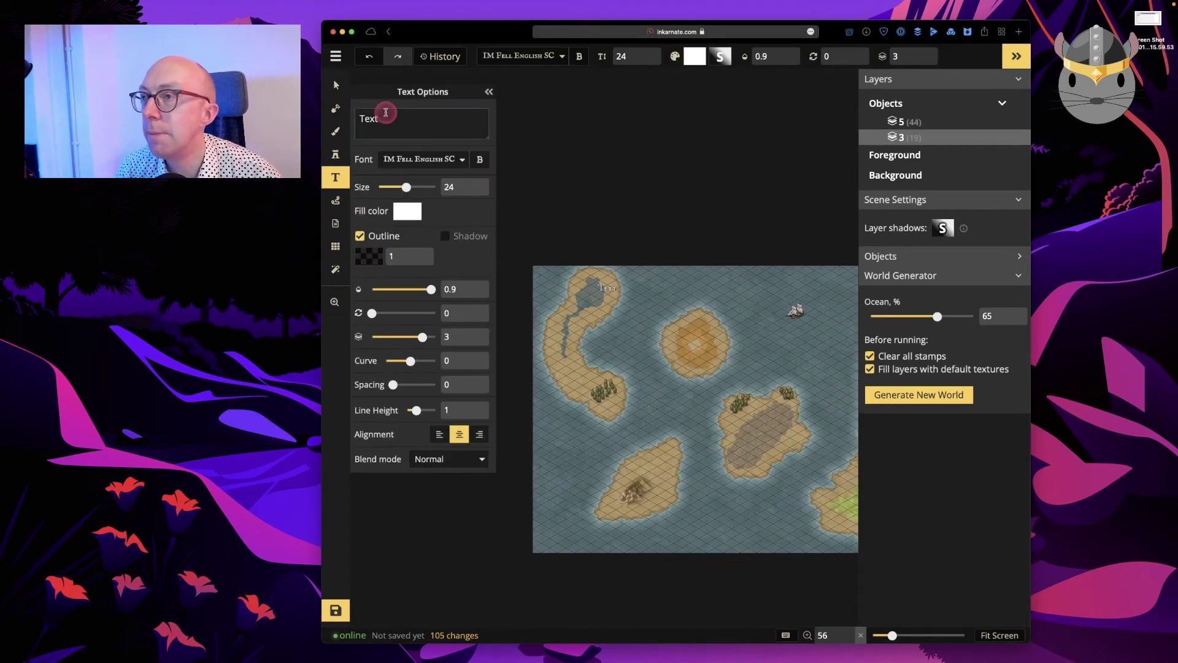
pyautogui.click(599, 340)
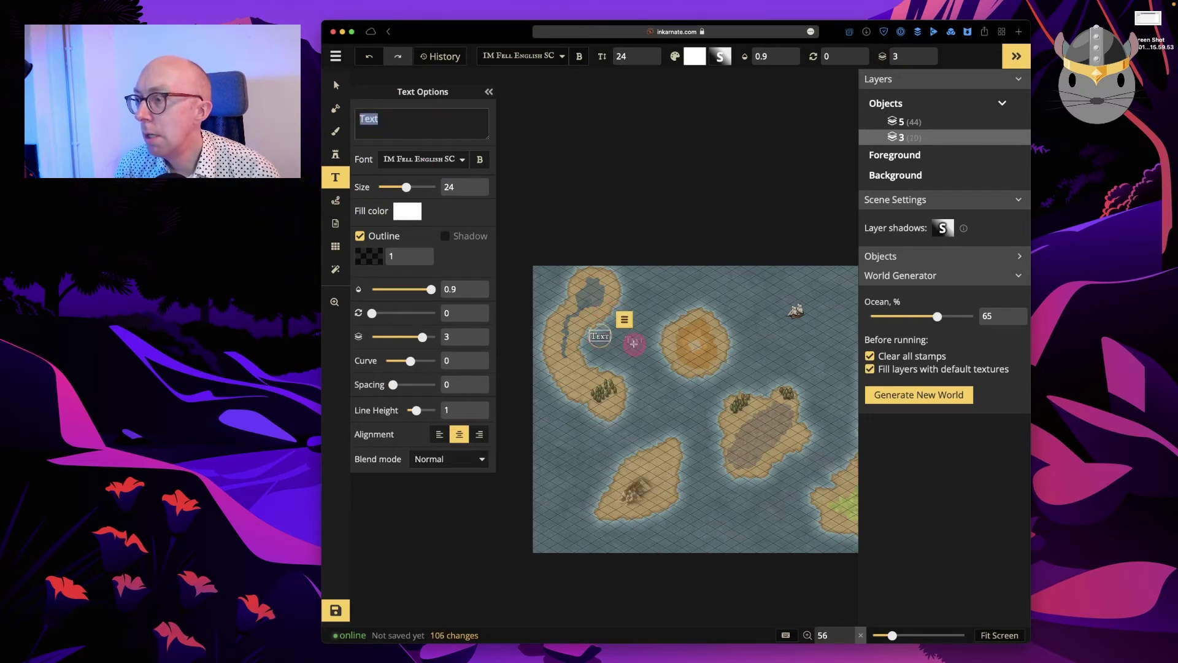
pyautogui.write('One')
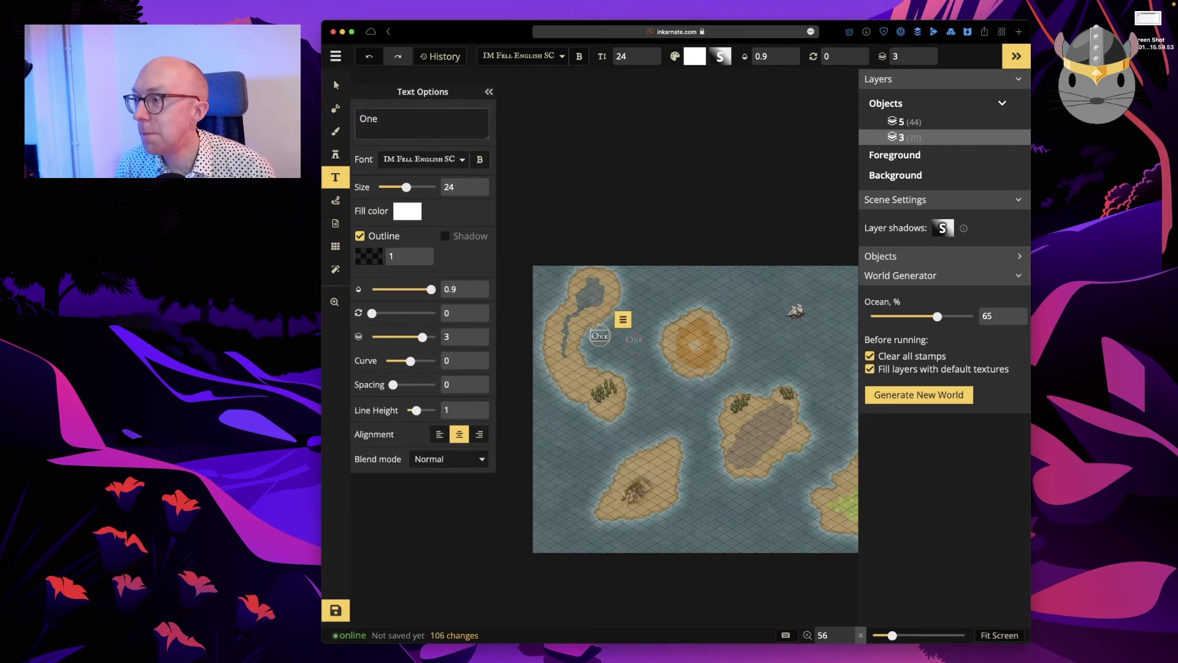
pyautogui.click(653, 440)
pyautogui.write('Two')
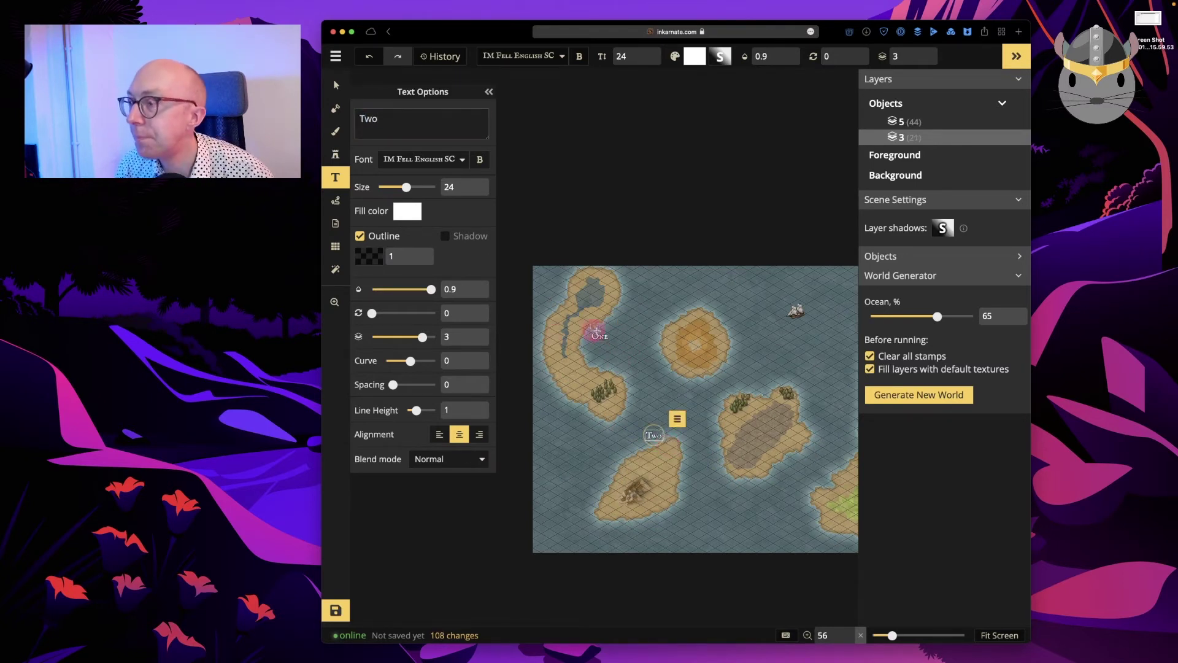
pyautogui.click(597, 332)
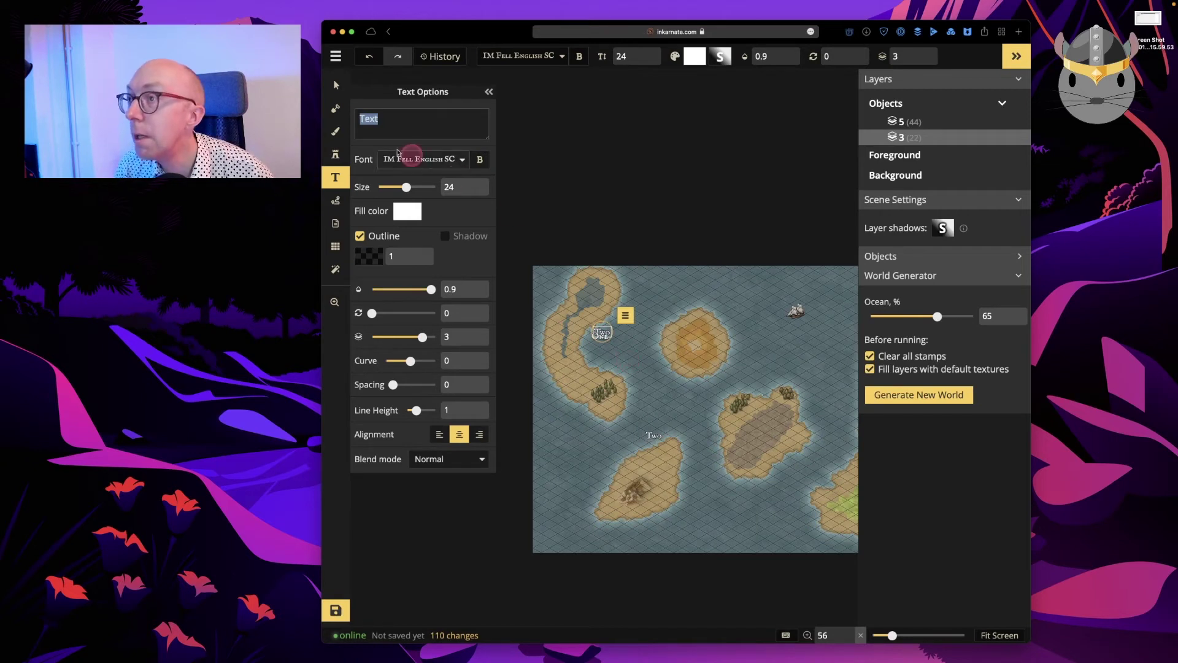
pyautogui.click(335, 85)
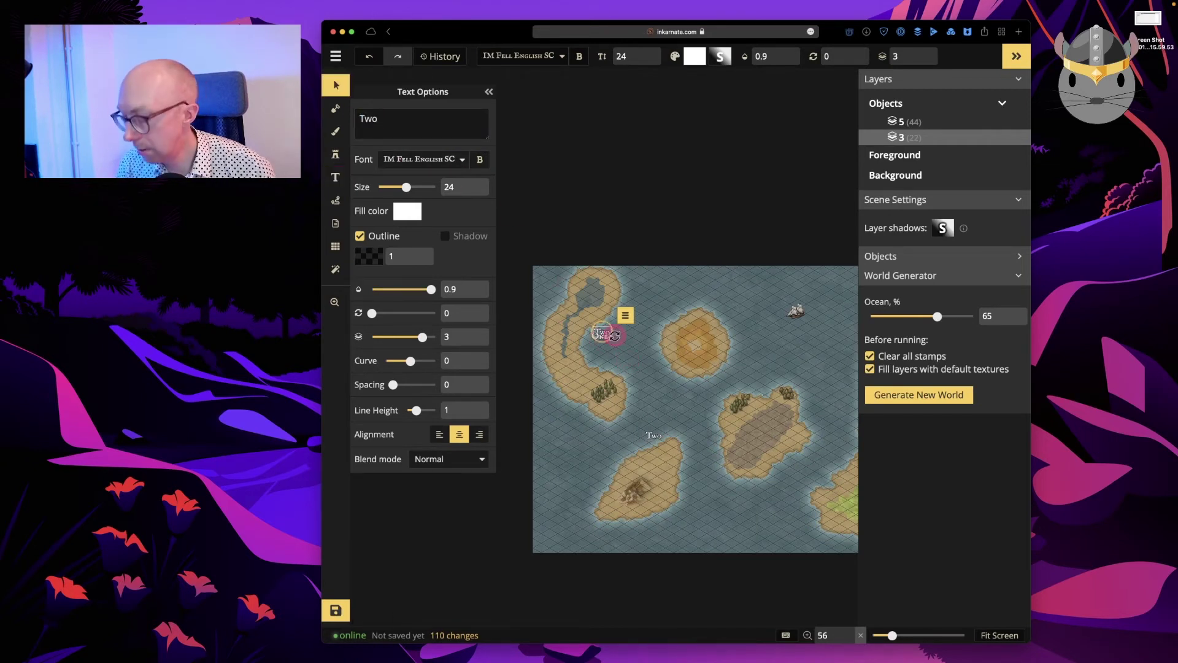
pyautogui.press('Delete')
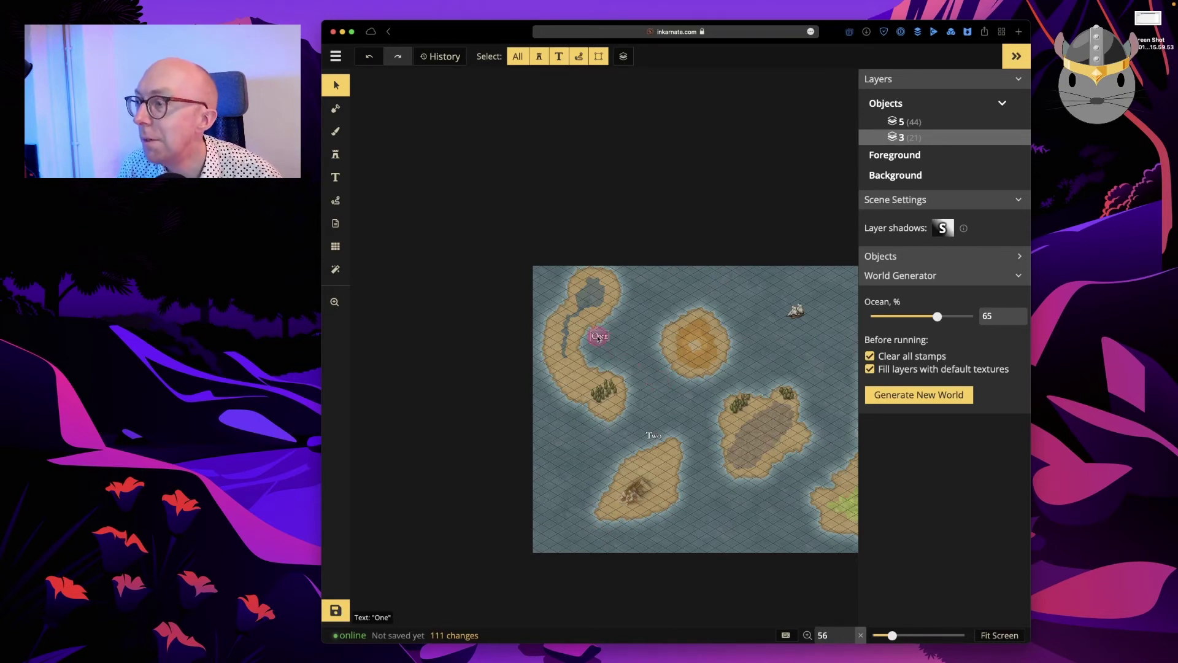
# Move the "One" label up to object layer 5
pyautogui.click(600, 336)
pyautogui.click(618, 322)
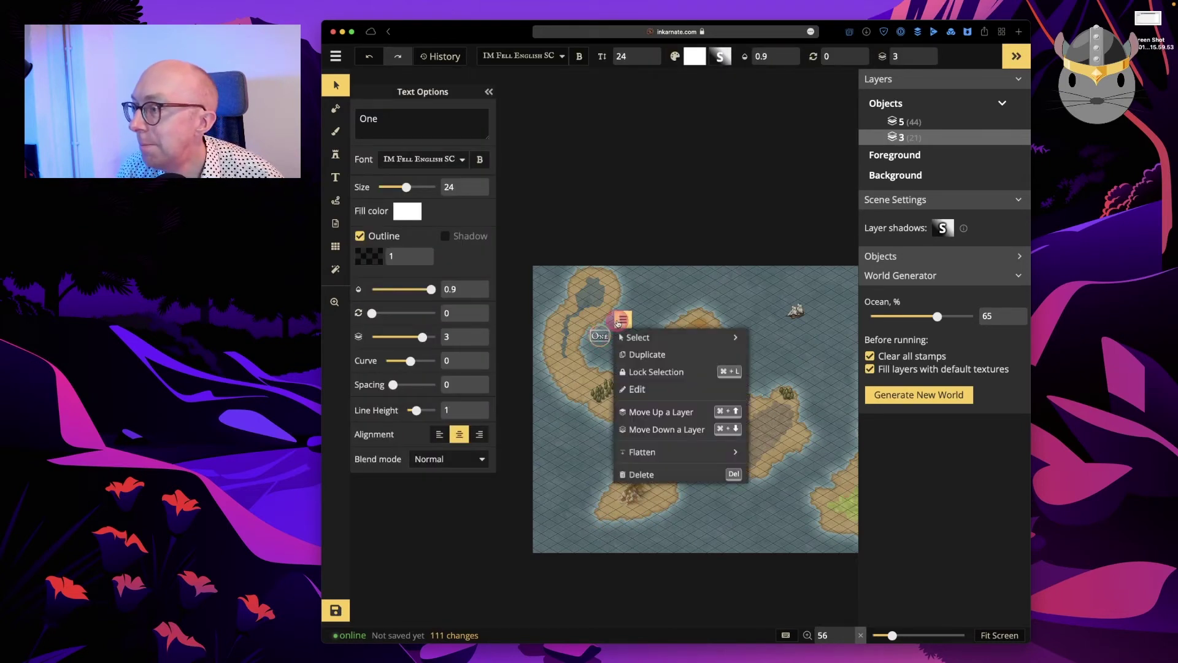
pyautogui.click(650, 413)
pyautogui.click(652, 413)
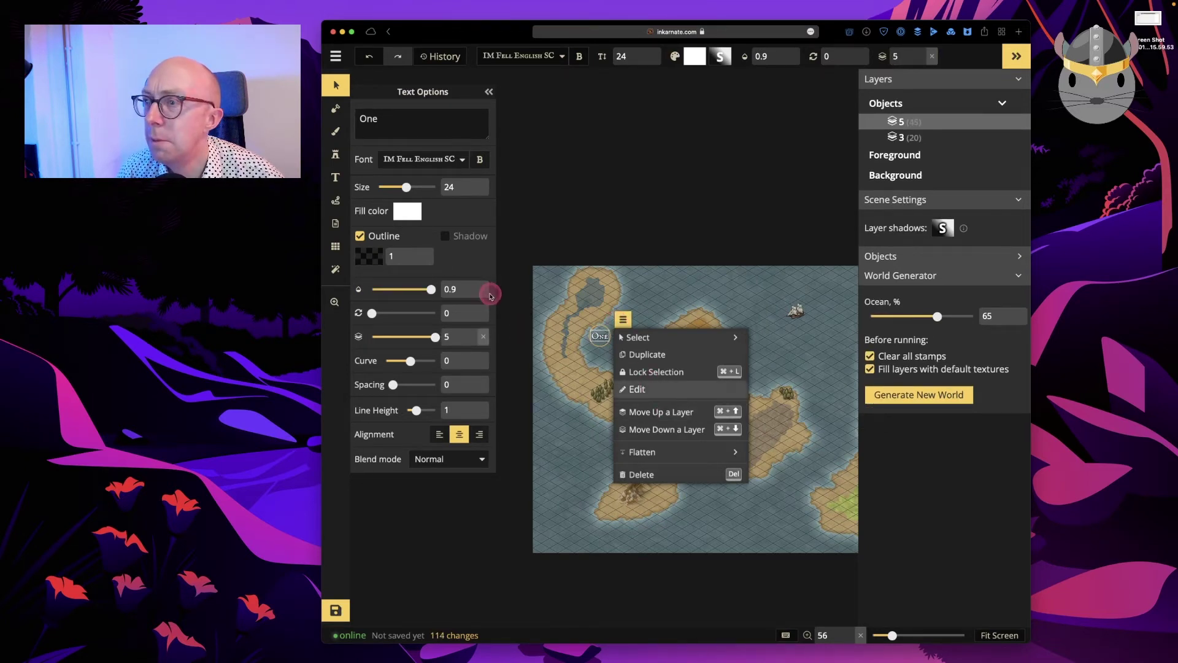
# Give the "One" label a shadow, a size of 28 and a rotation angle of 13
pyautogui.click(445, 236)
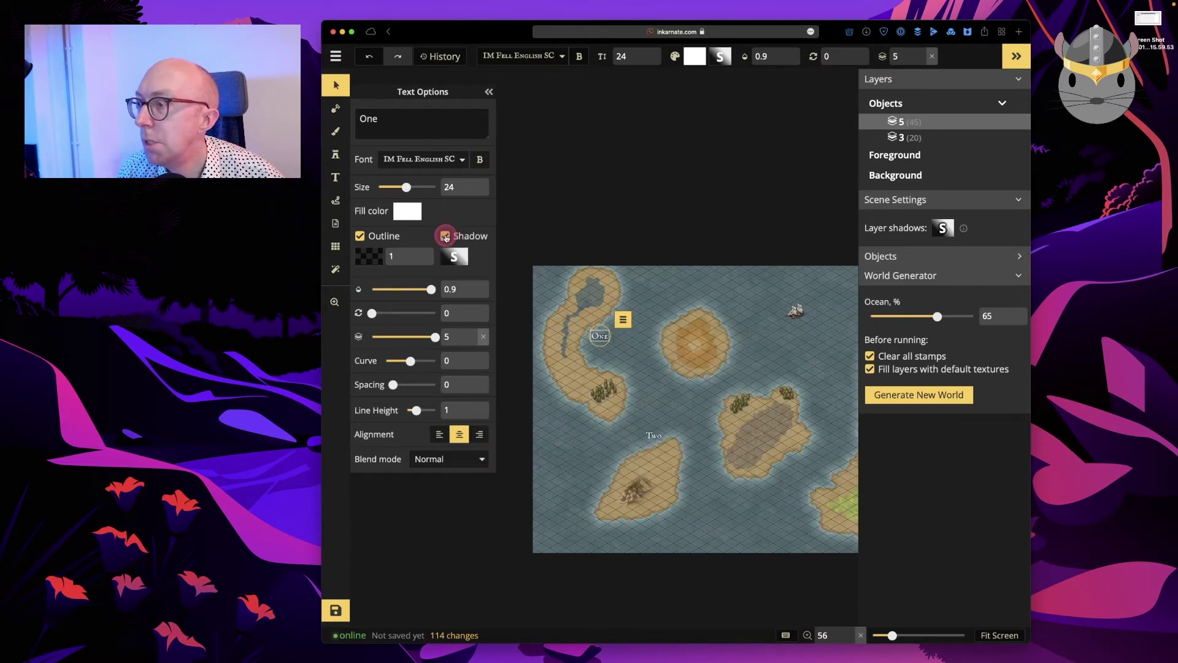
pyautogui.moveTo(407, 187); pyautogui.dragTo(409, 188)
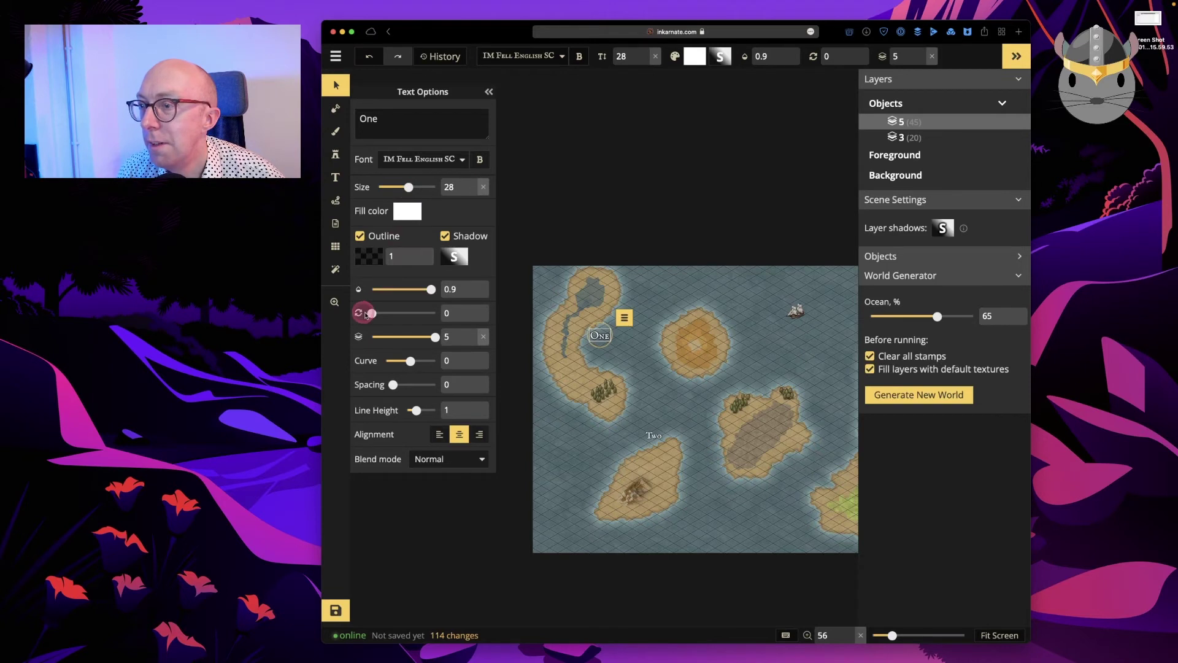
pyautogui.moveTo(372, 314); pyautogui.dragTo(376, 313)
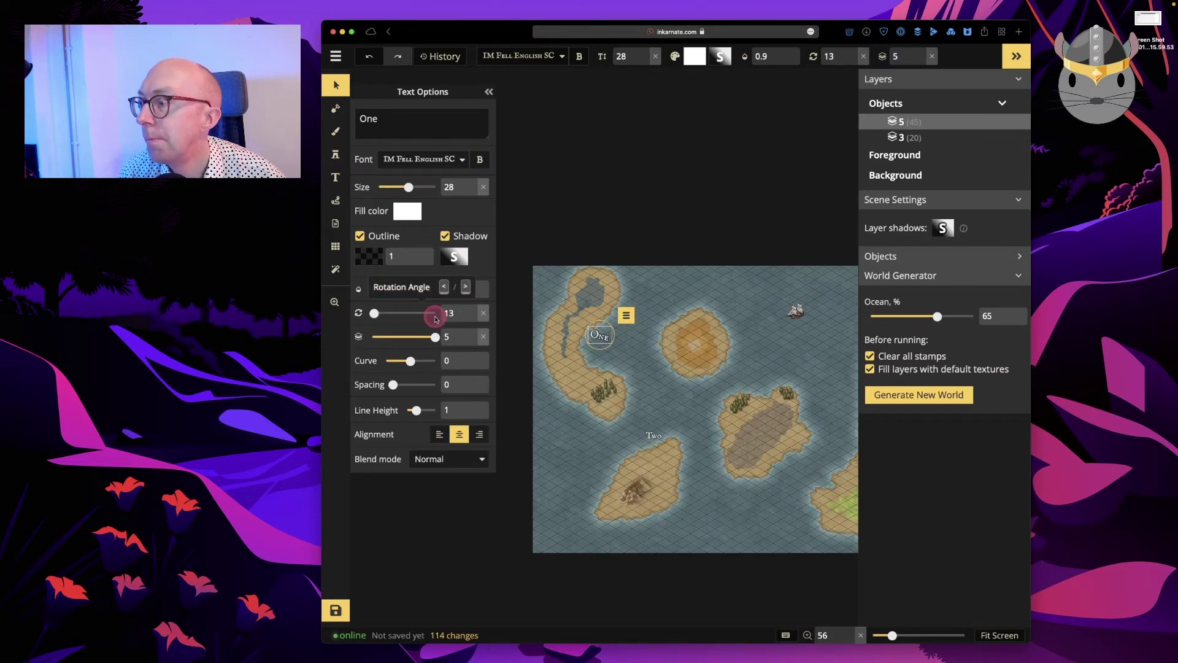
# Try painting beige foreground texture around the southwestern island with the round brush at sizes 4 and 49
pyautogui.click(336, 131)
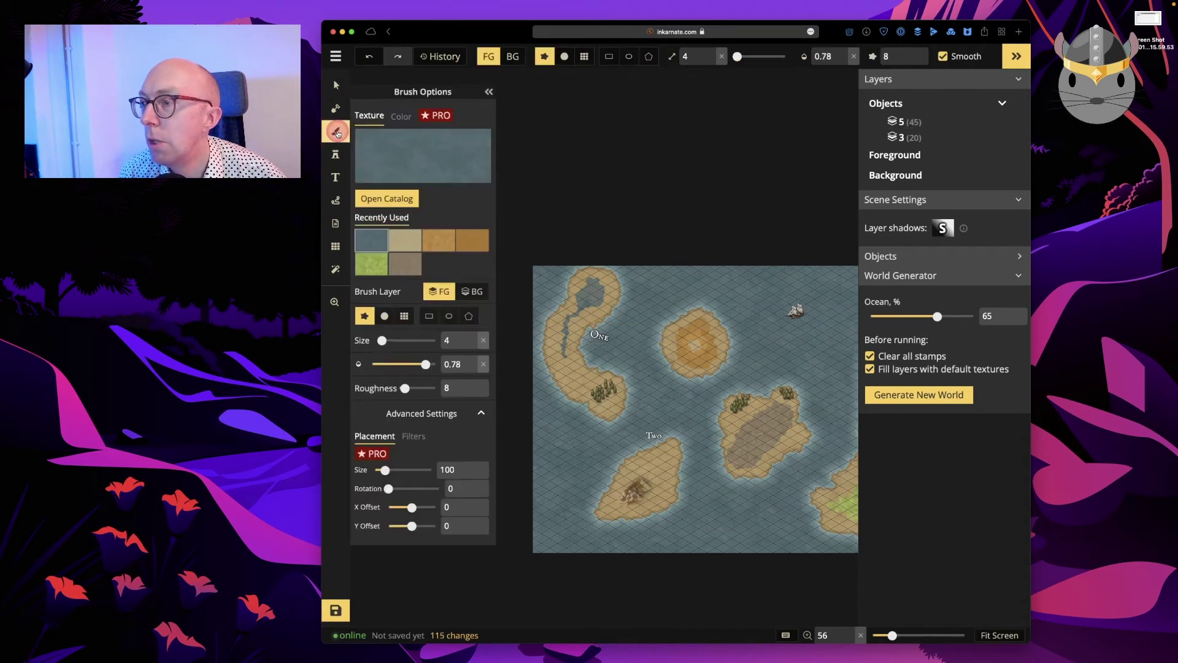
pyautogui.click(384, 315)
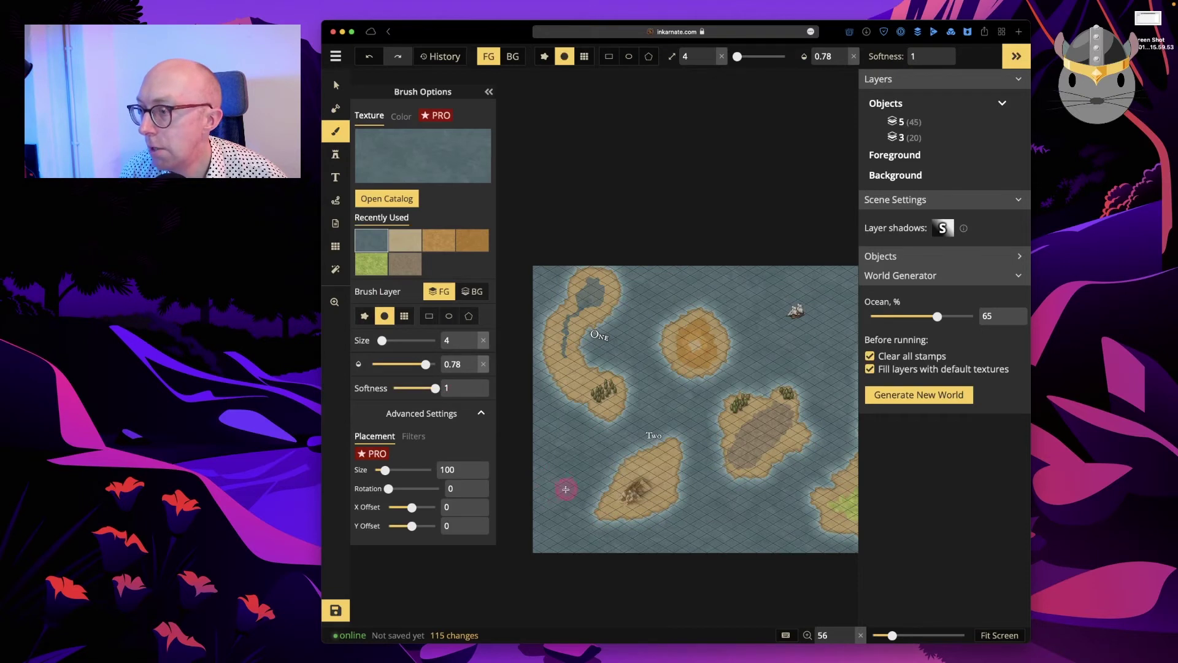
pyautogui.click(405, 240)
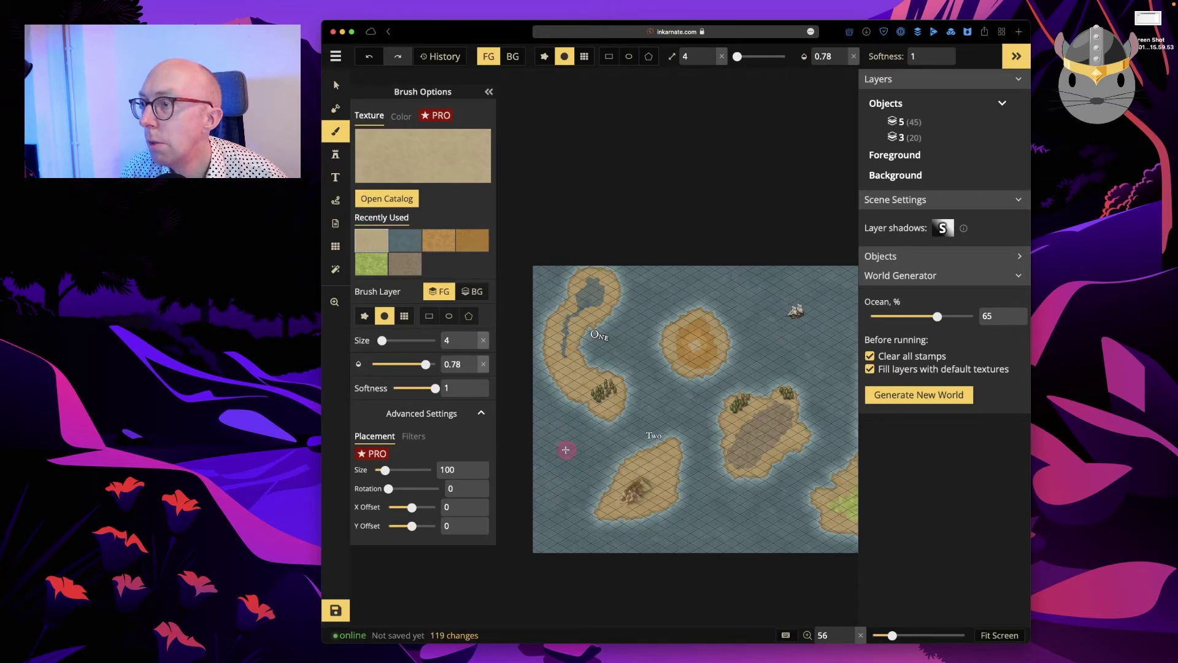
pyautogui.moveTo(627, 463)
pyautogui.mouseDown()
pyautogui.moveTo(664, 463)
pyautogui.moveTo(698, 493)
pyautogui.mouseUp()
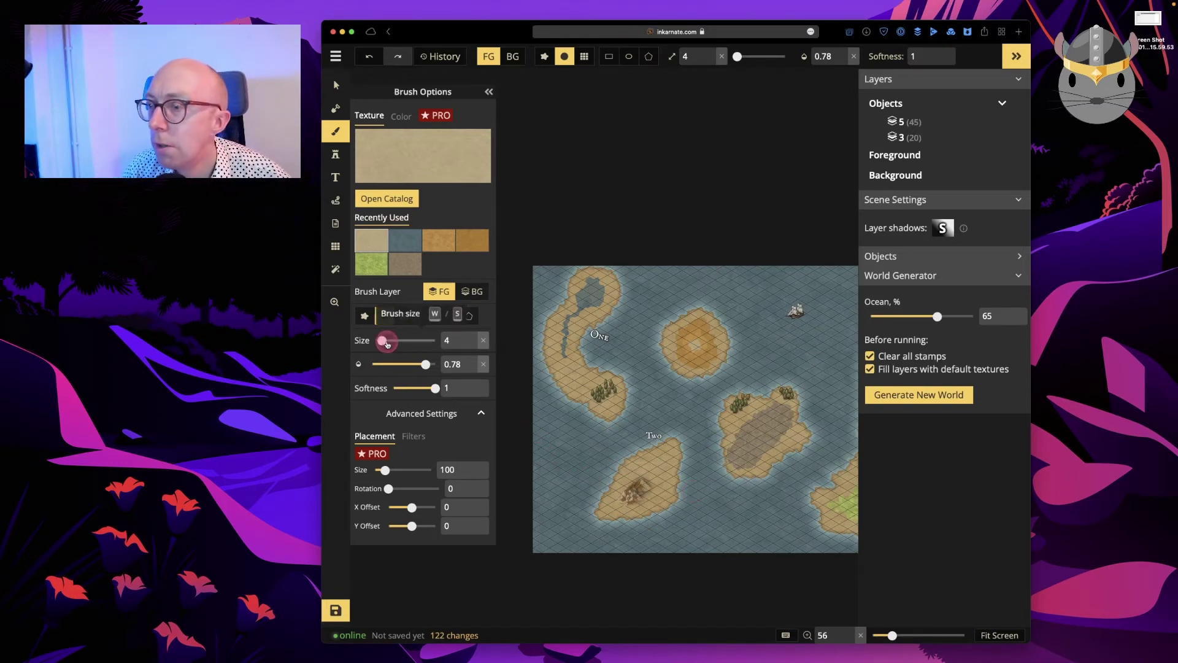
pyautogui.moveTo(387, 343); pyautogui.dragTo(410, 341)
pyautogui.moveTo(589, 460)
pyautogui.mouseDown()
pyautogui.moveTo(573, 447)
pyautogui.moveTo(561, 491)
pyautogui.moveTo(650, 464)
pyautogui.moveTo(643, 506)
pyautogui.moveTo(626, 477)
pyautogui.moveTo(672, 511)
pyautogui.moveTo(637, 490)
pyautogui.mouseUp()
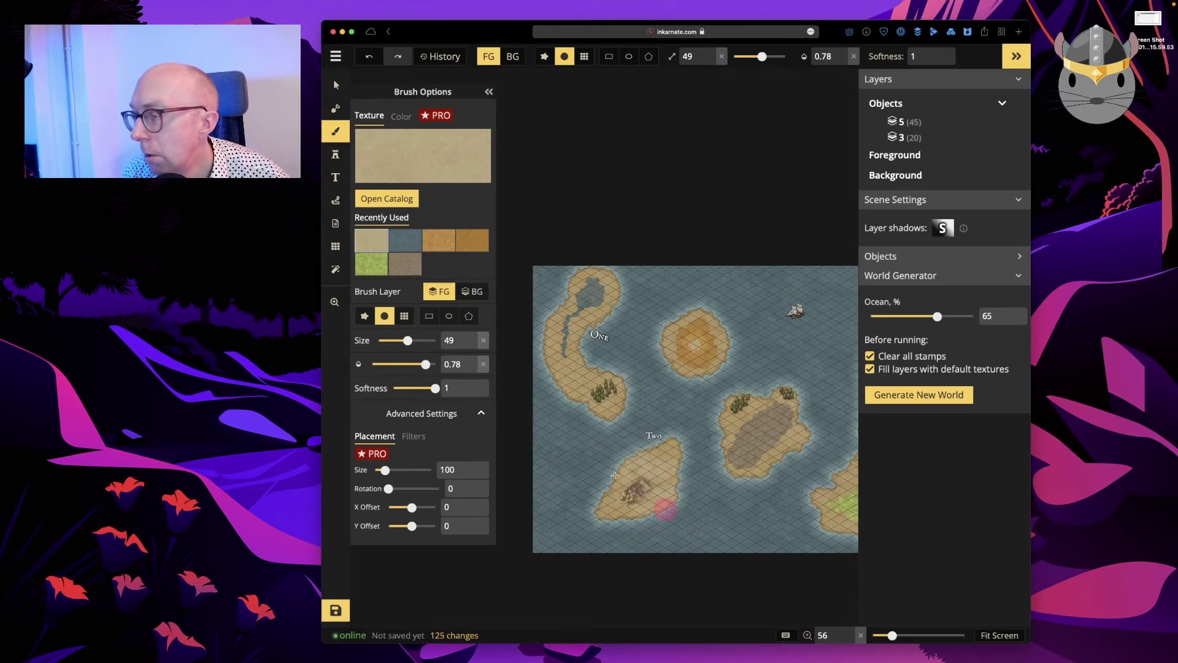
# Try painting grid cells of the beige texture in the water northwest of the southwestern island with the grid brush
pyautogui.click(404, 316)
pyautogui.moveTo(584, 455)
pyautogui.mouseDown()
pyautogui.moveTo(560, 452)
pyautogui.moveTo(552, 472)
pyautogui.mouseUp()
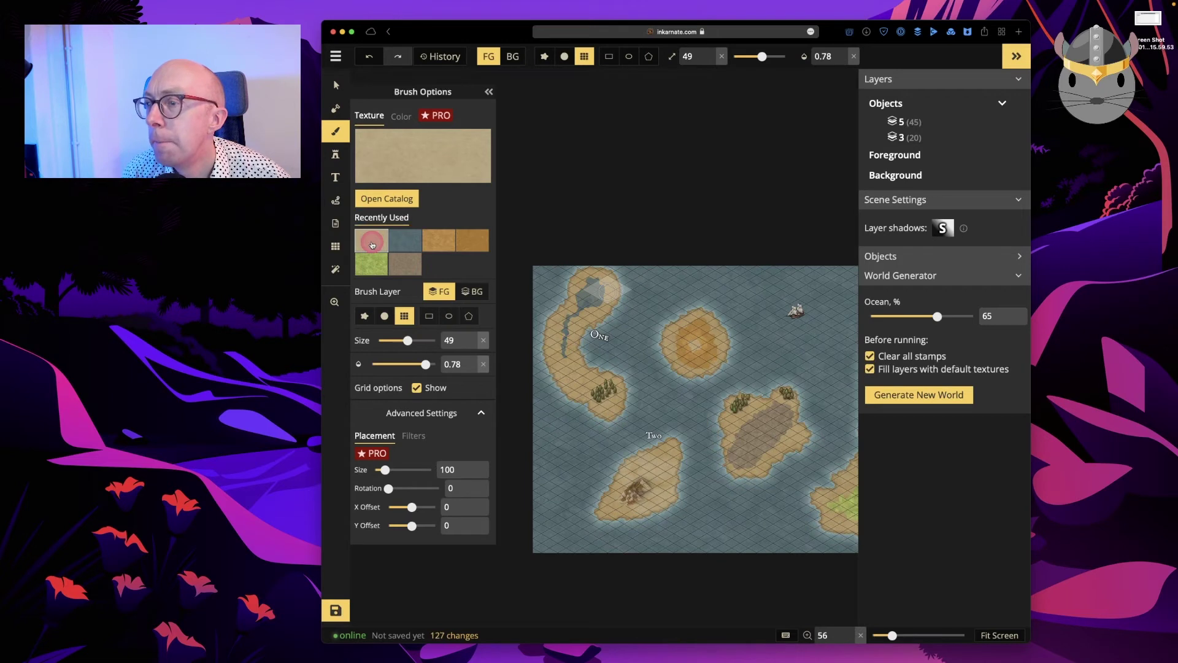
pyautogui.click(372, 244)
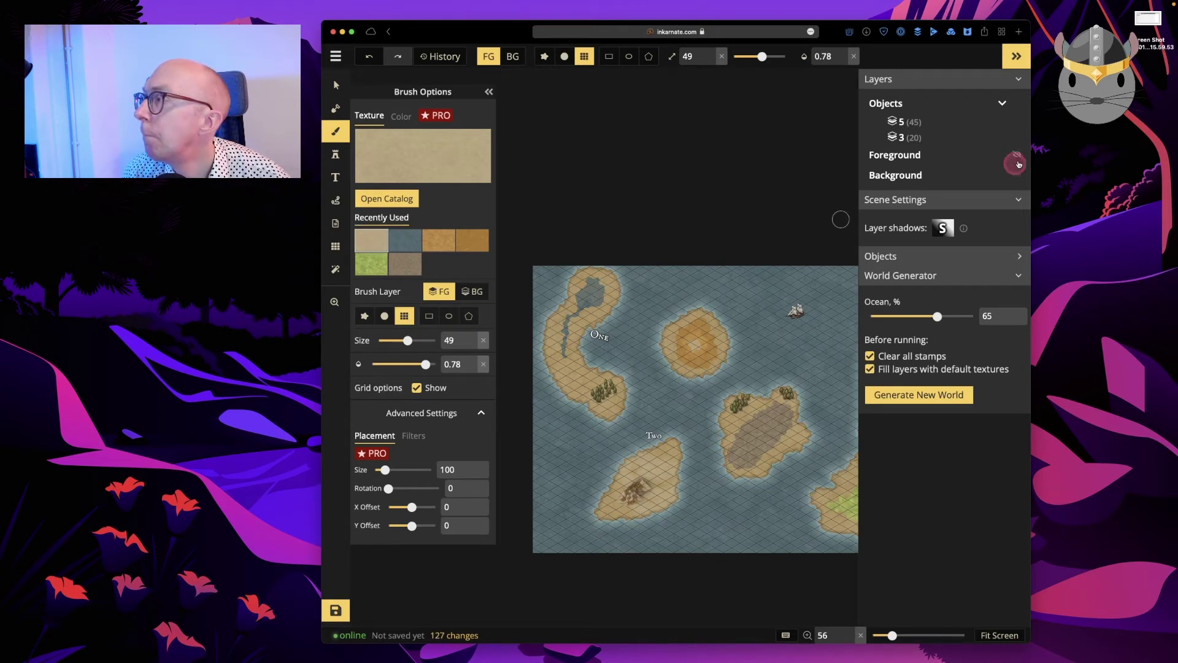
# Switch the brush layer to background and back to foreground
pyautogui.click(906, 122)
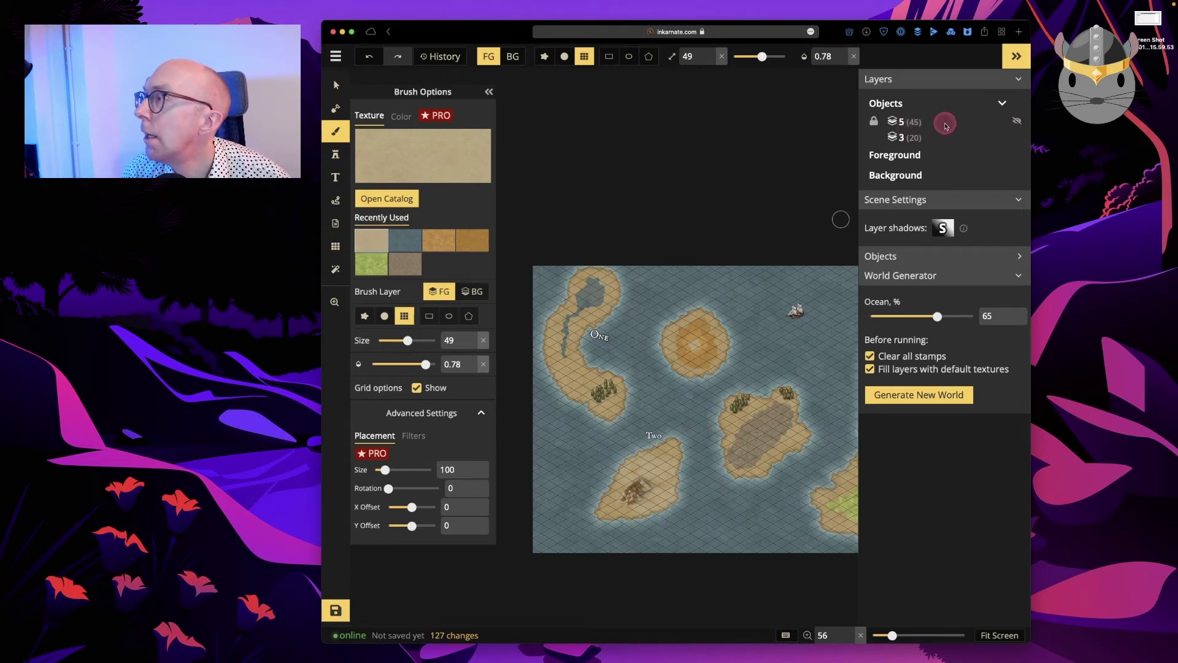
pyautogui.click(467, 294)
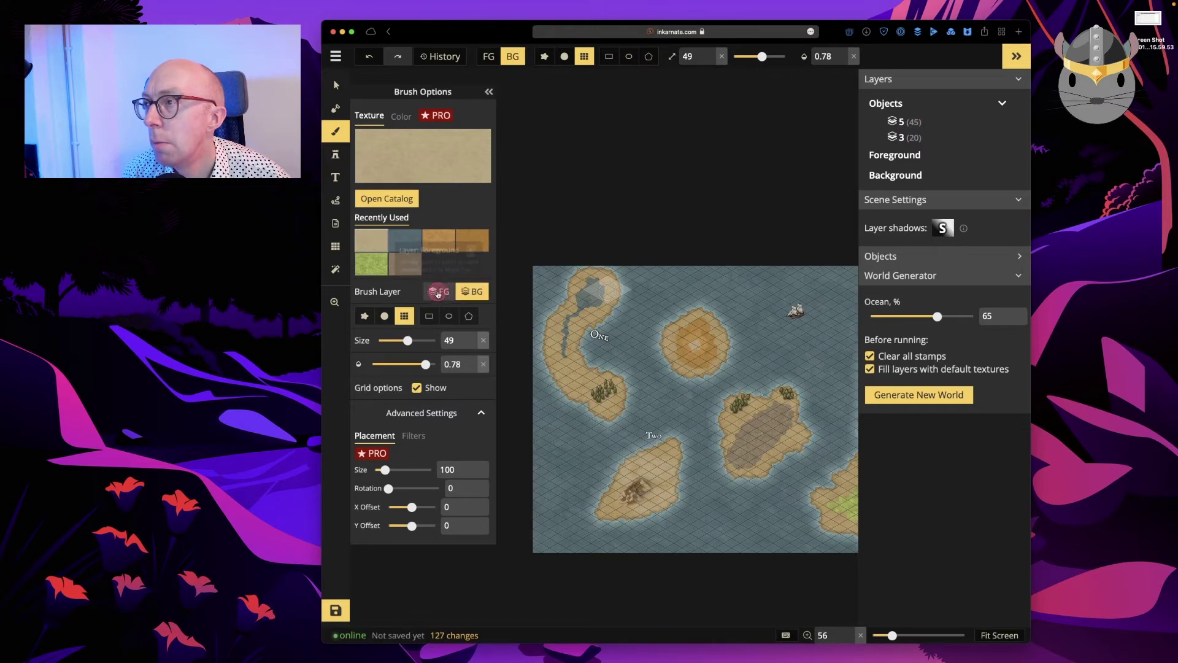
pyautogui.click(439, 292)
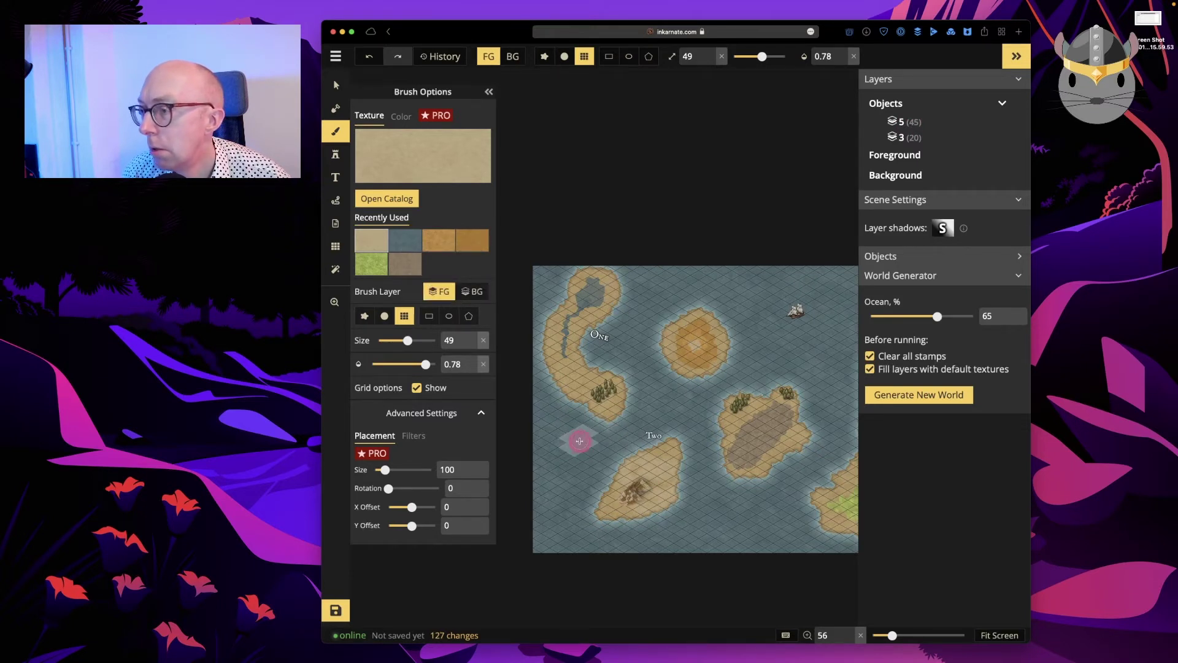
pyautogui.click(378, 159)
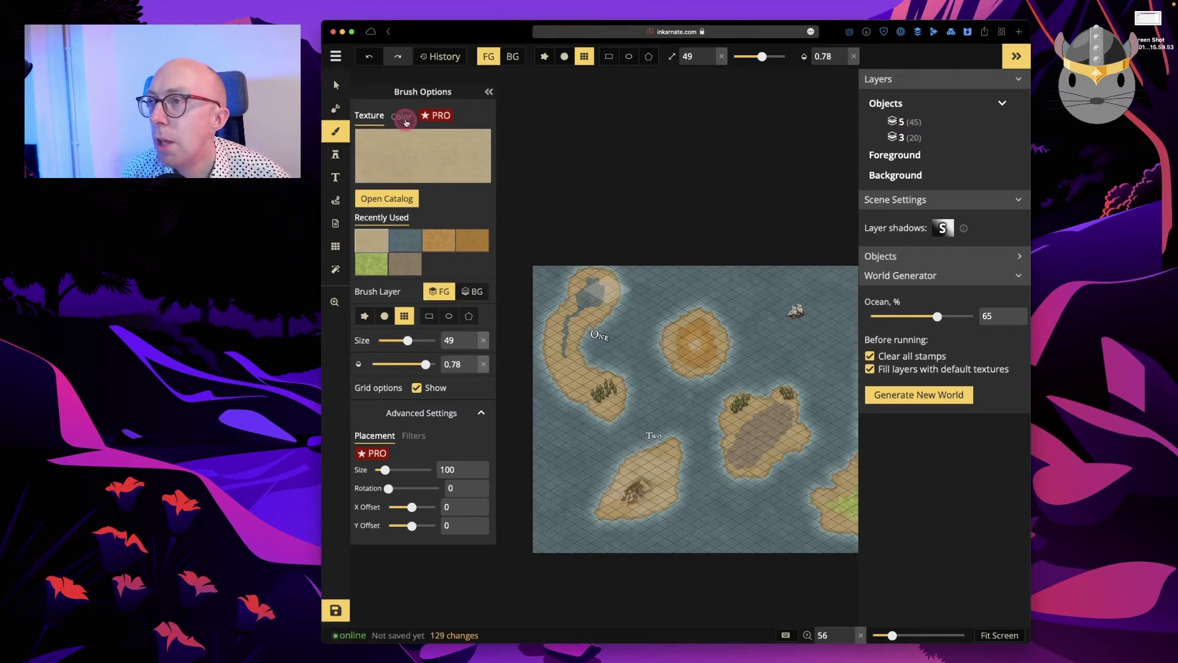
# View the Pro upgrade plans offered for the Path tool and dismiss them
pyautogui.click(340, 200)
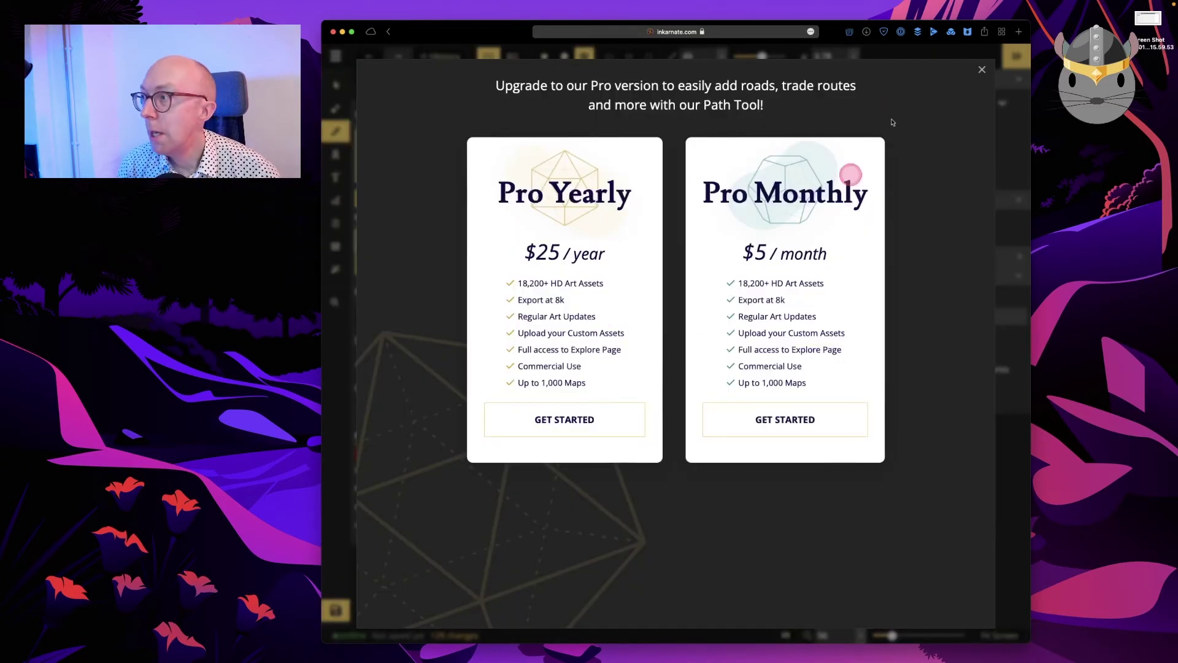
pyautogui.click(982, 71)
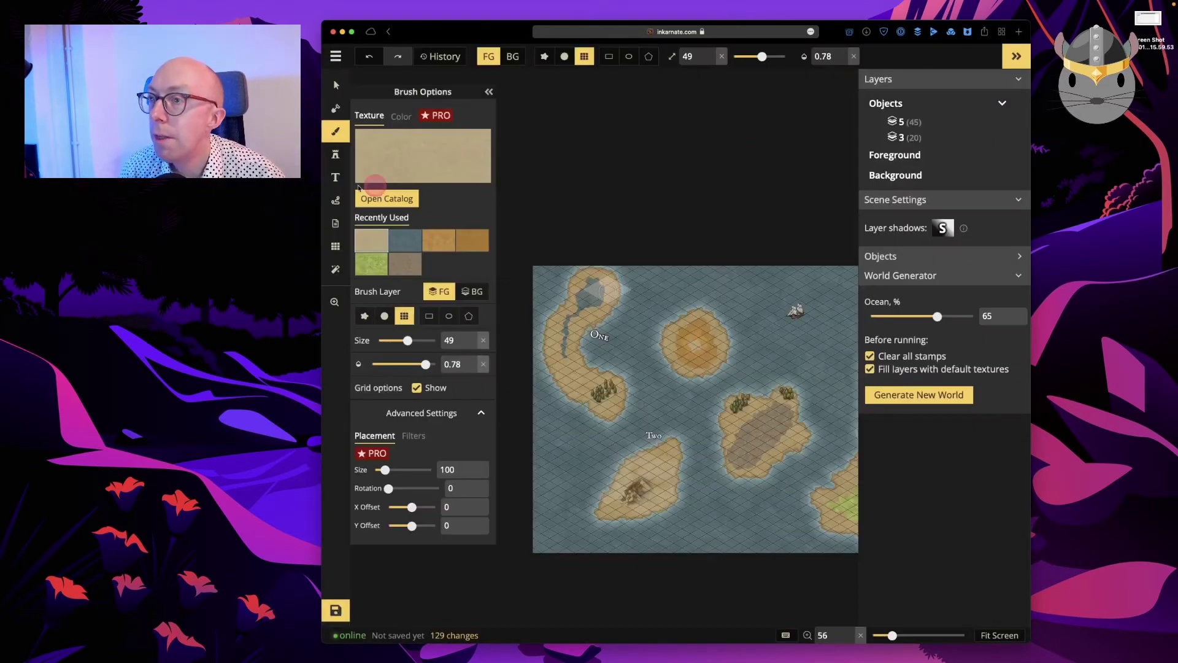
# Open the map's notes, search them for "Magic" and clear the search
pyautogui.click(336, 224)
pyautogui.click(426, 111)
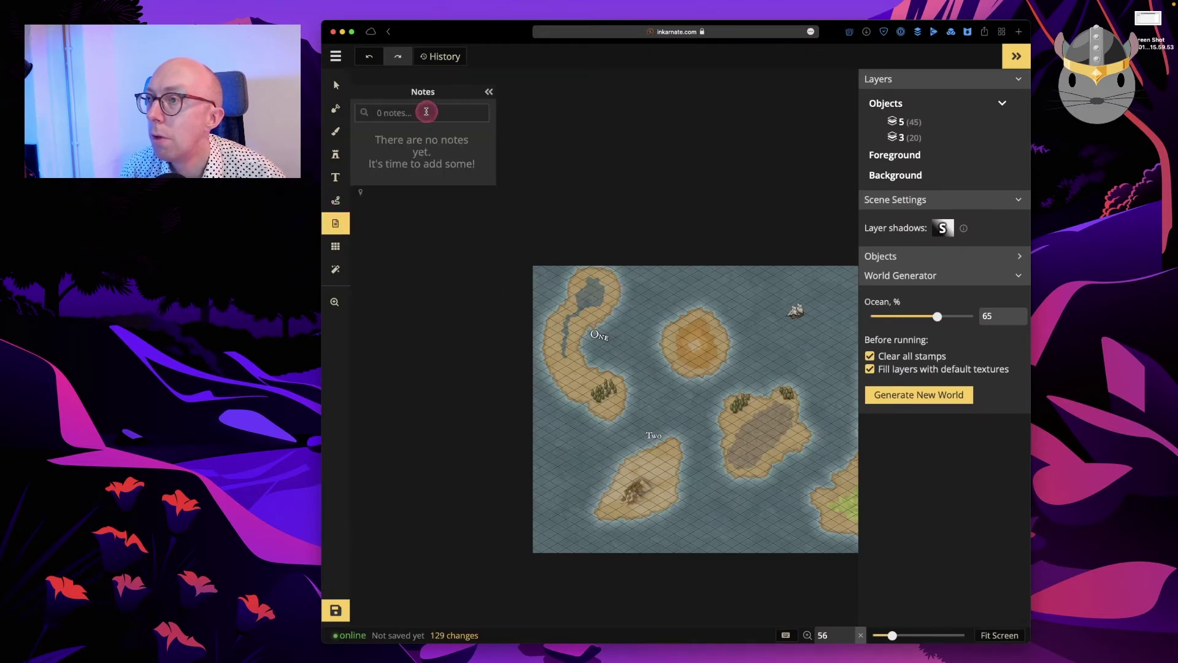
pyautogui.write('M')
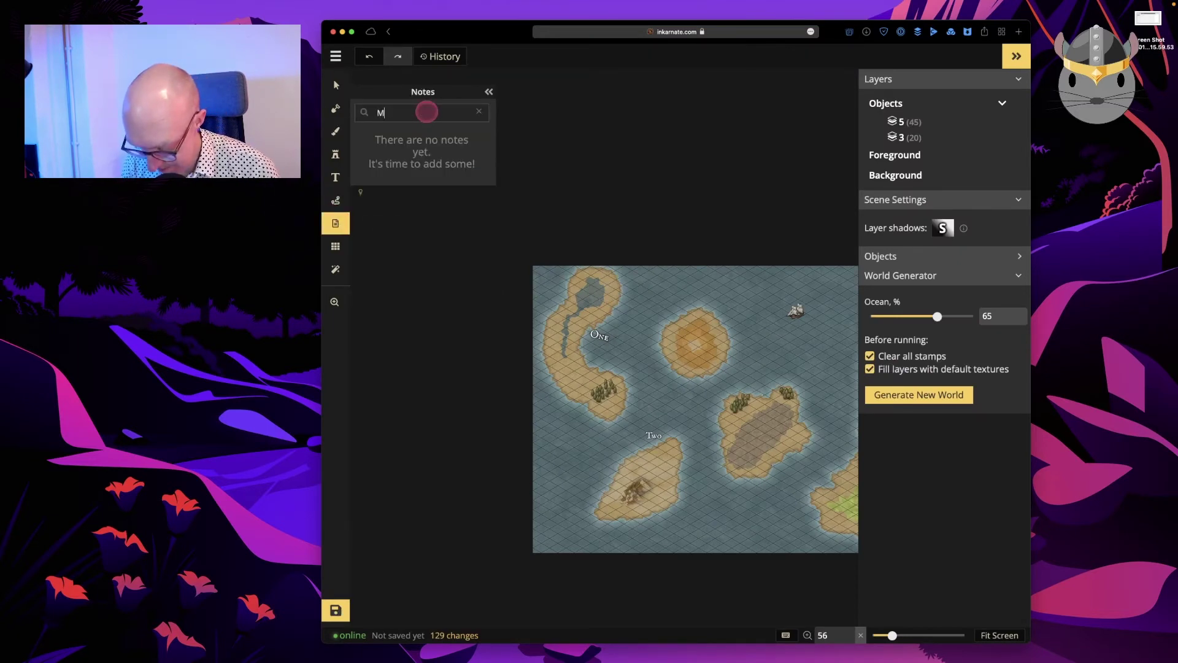
pyautogui.write('agic')
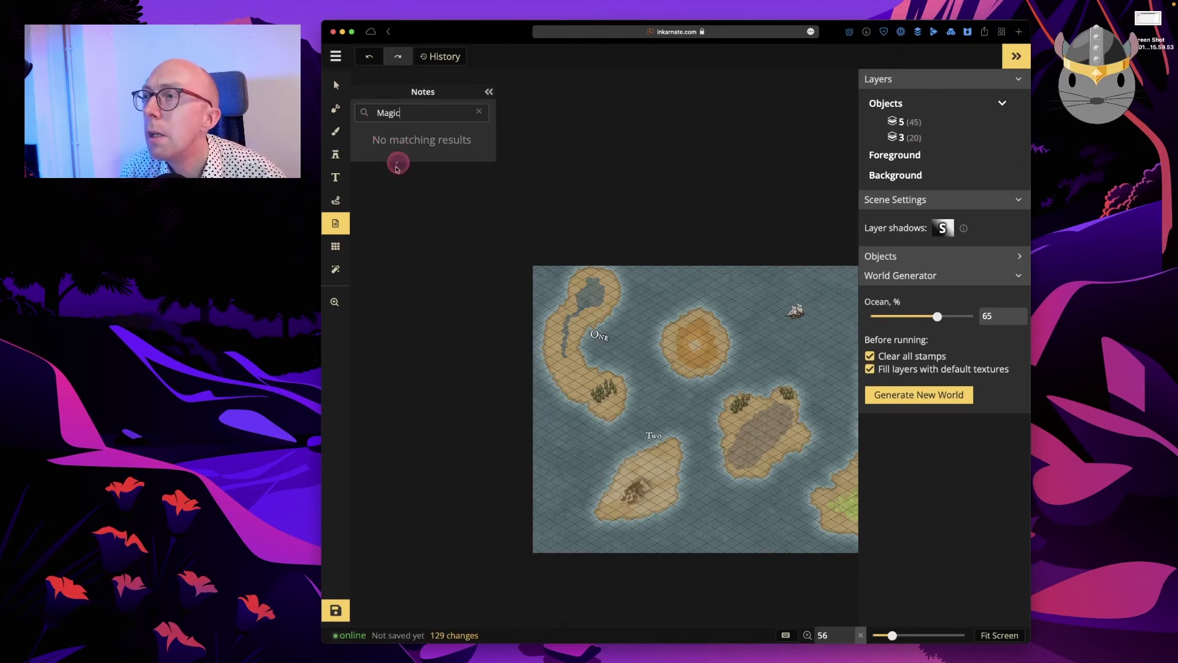
pyautogui.click(479, 111)
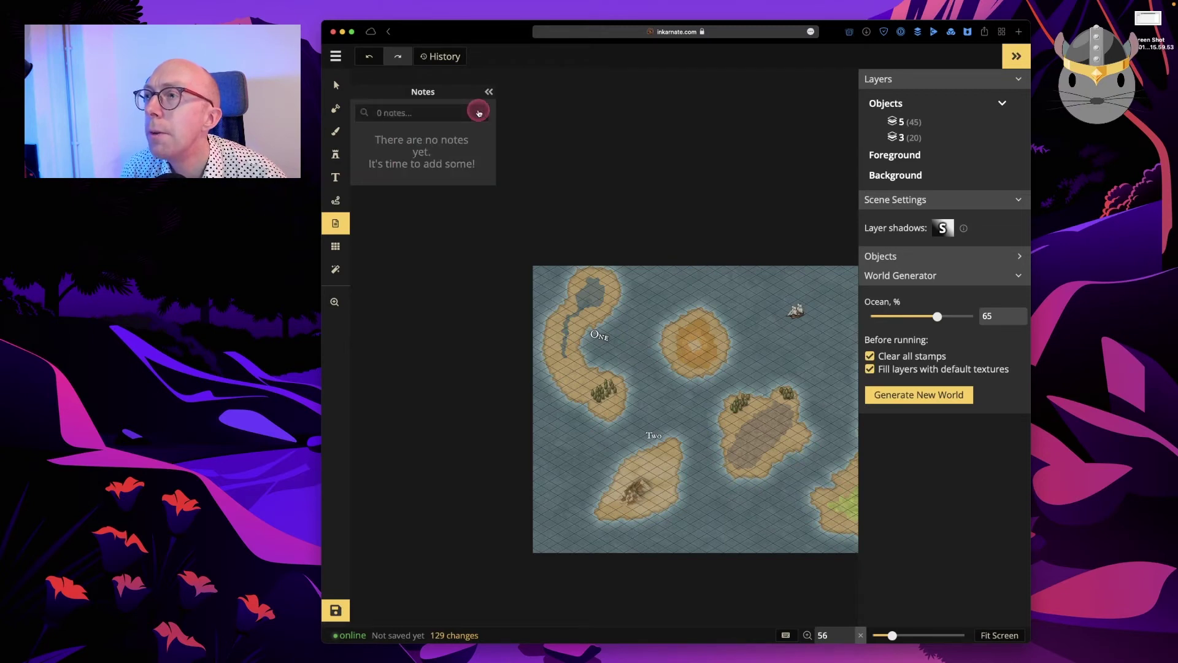
# Search the map's notes for "Mahi", then collapse and reopen the notes list
pyautogui.click(337, 57)
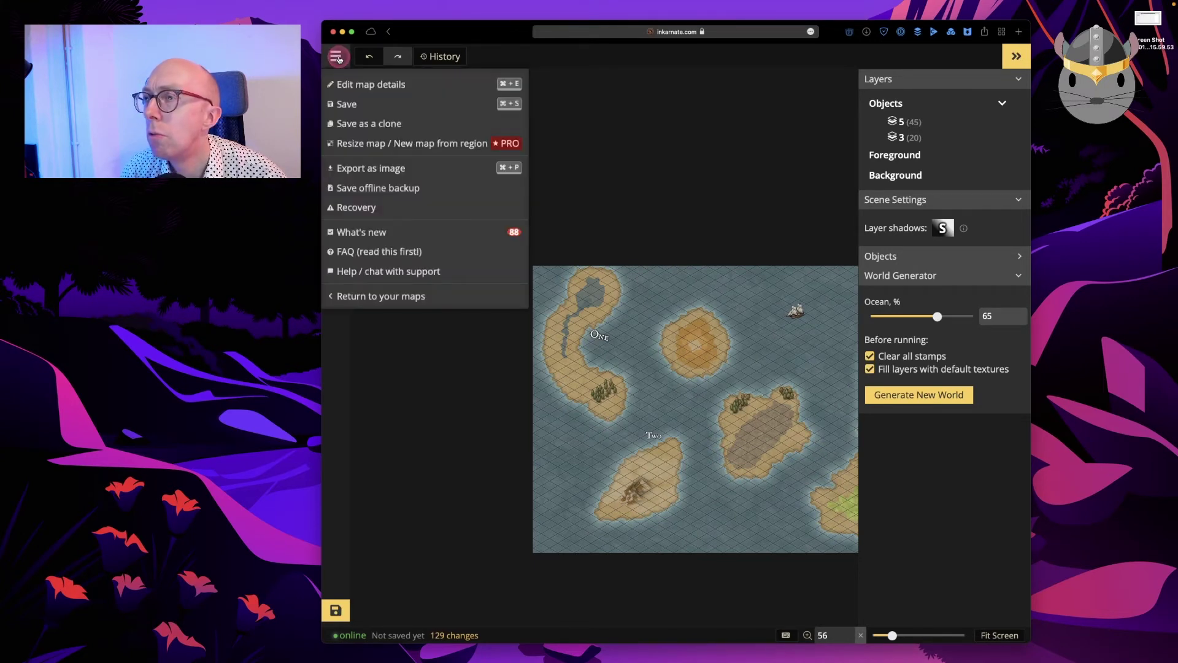
pyautogui.click(337, 58)
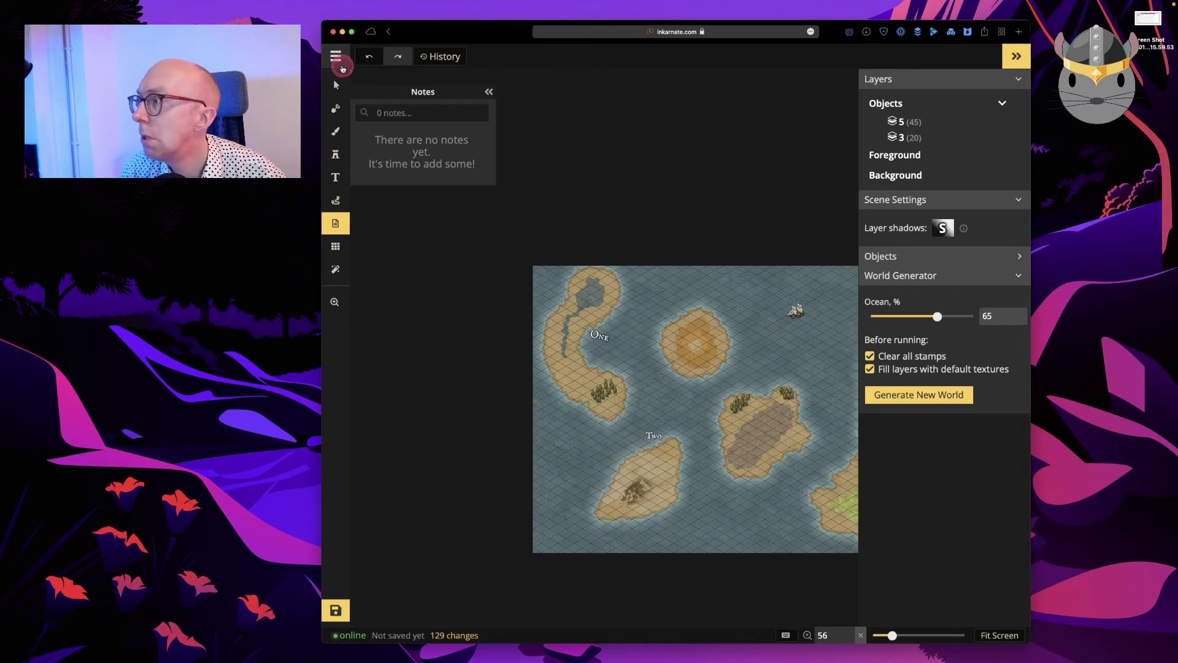
pyautogui.click(378, 116)
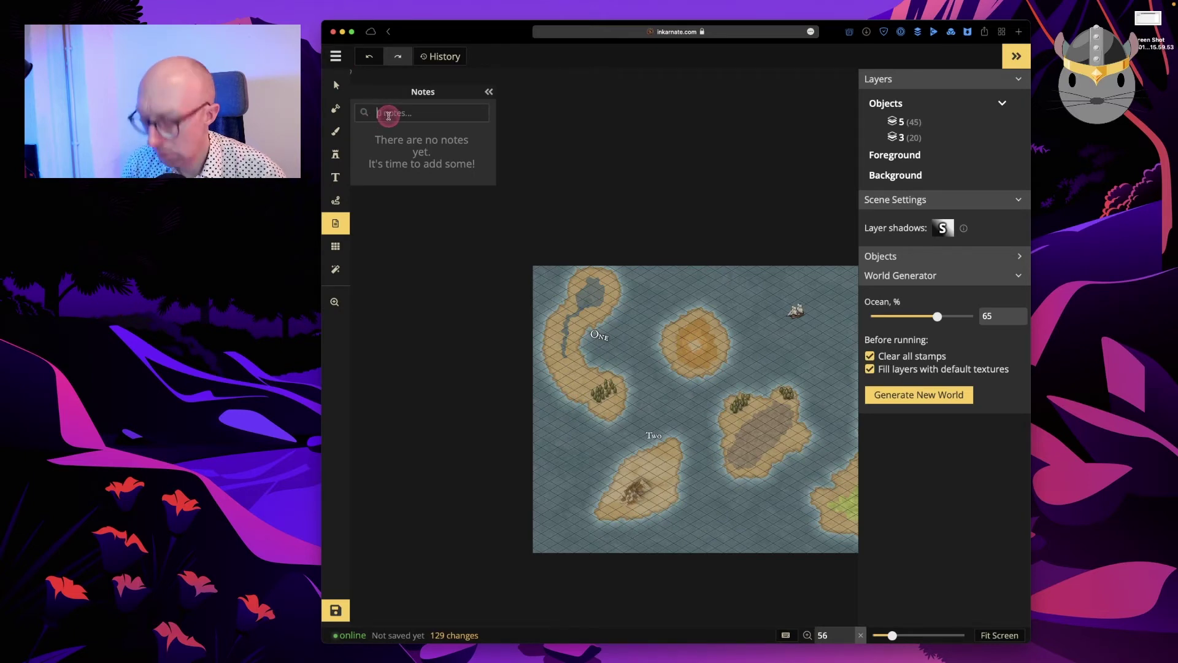
pyautogui.write('Mahi')
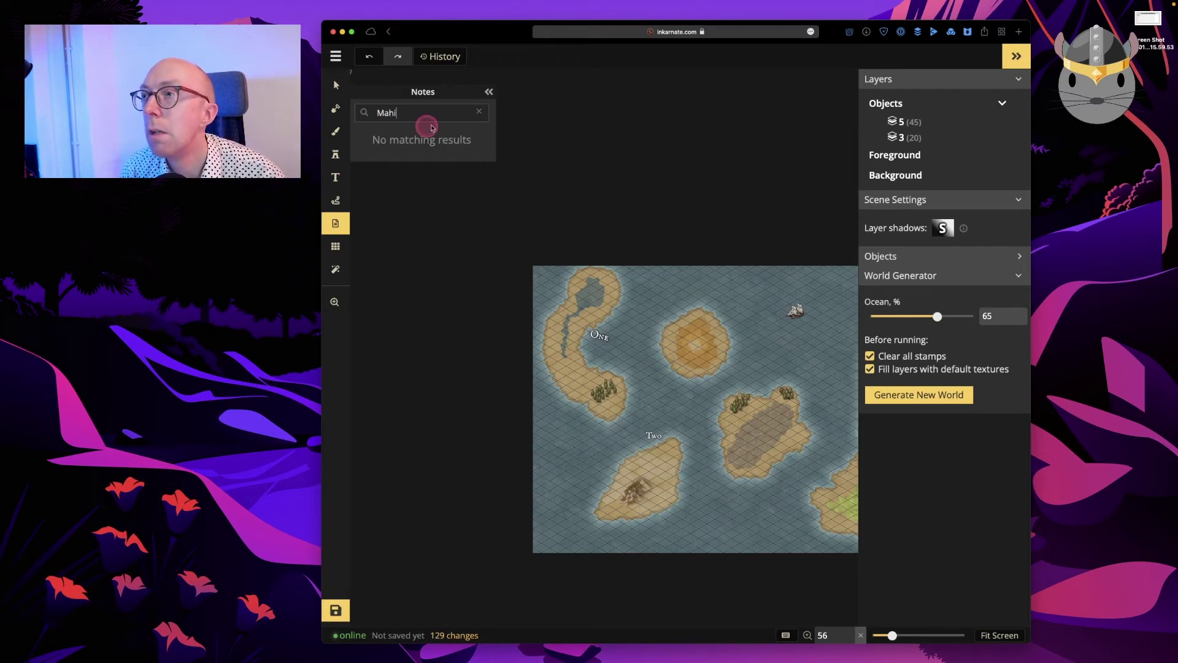
pyautogui.click(488, 91)
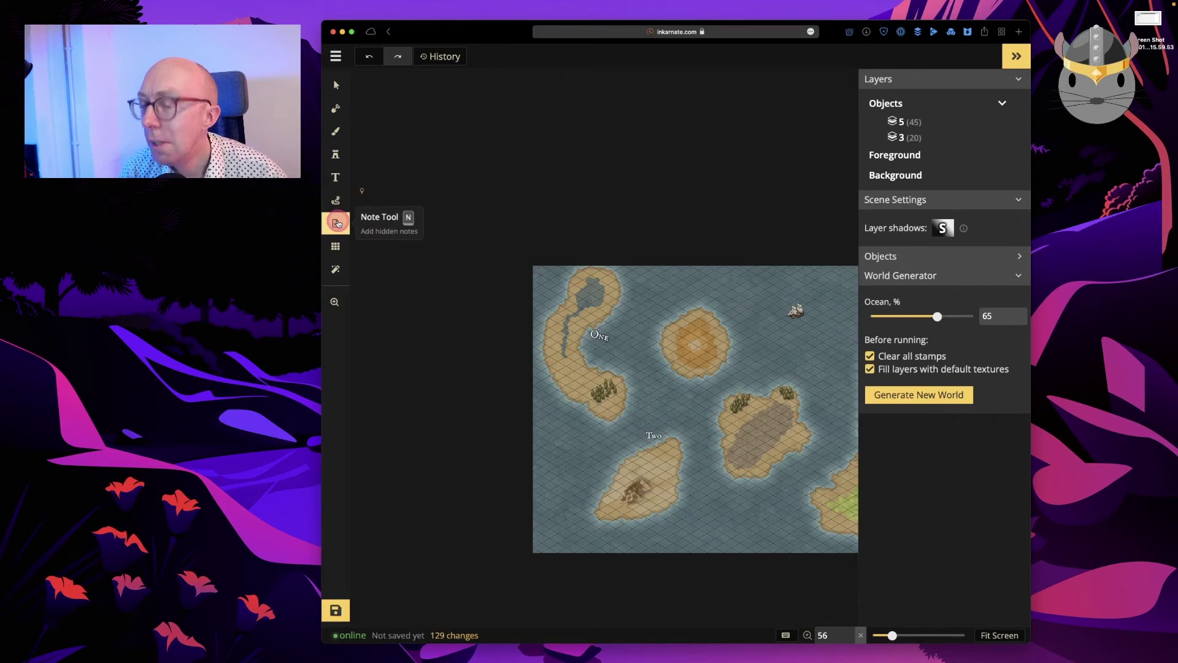
pyautogui.click(336, 223)
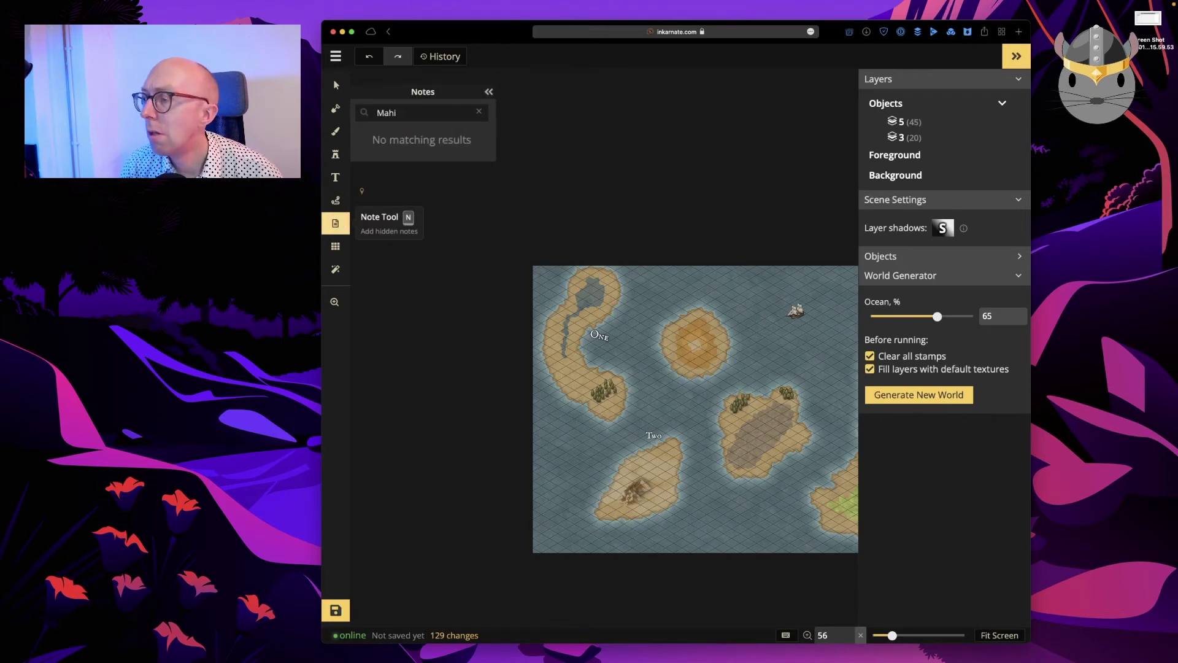
# Place a note on the "One" label with the title "Yes" and the text "Magic", and save it
pyautogui.click(647, 318)
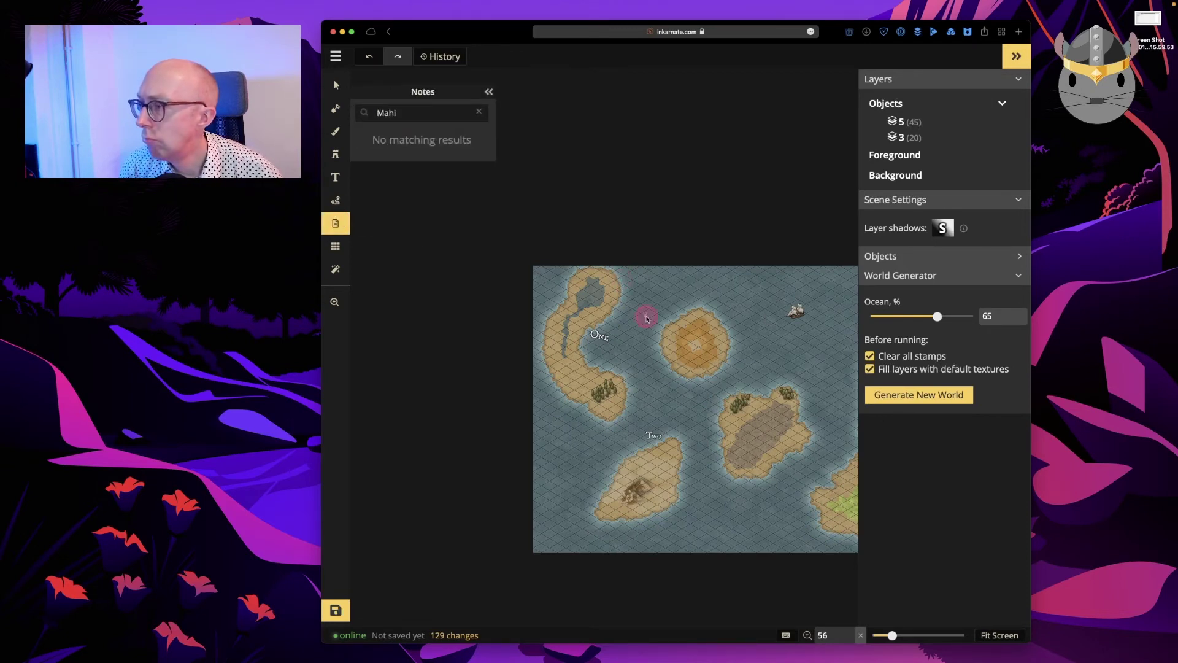
pyautogui.click(600, 333)
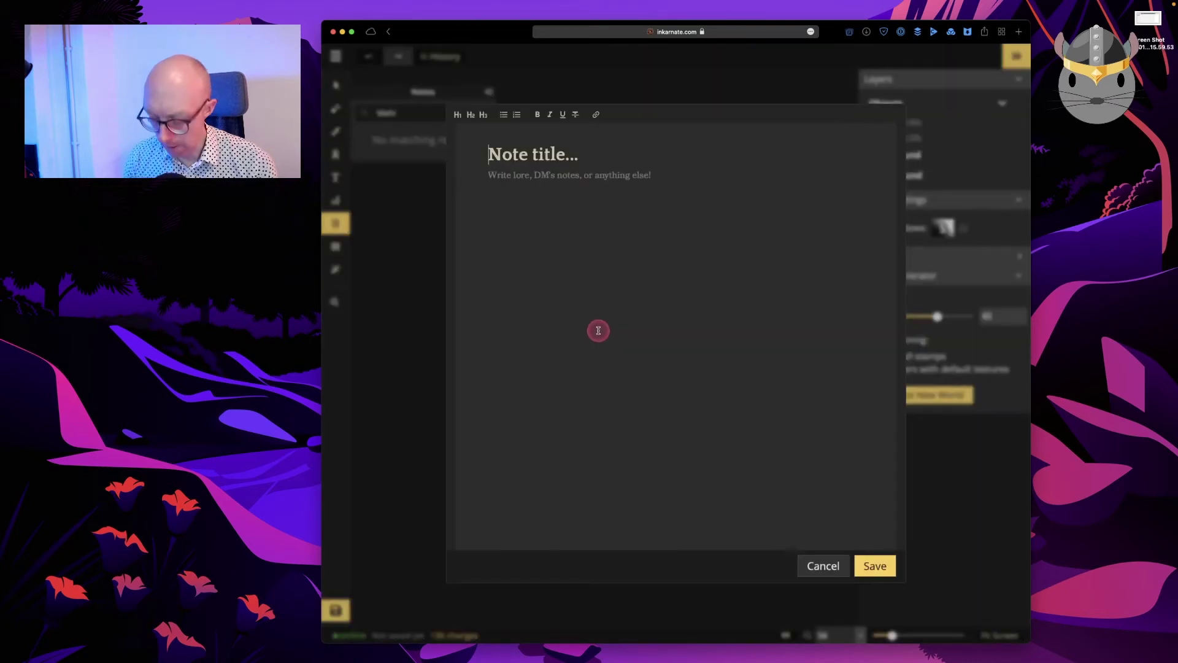
pyautogui.write('Yes')
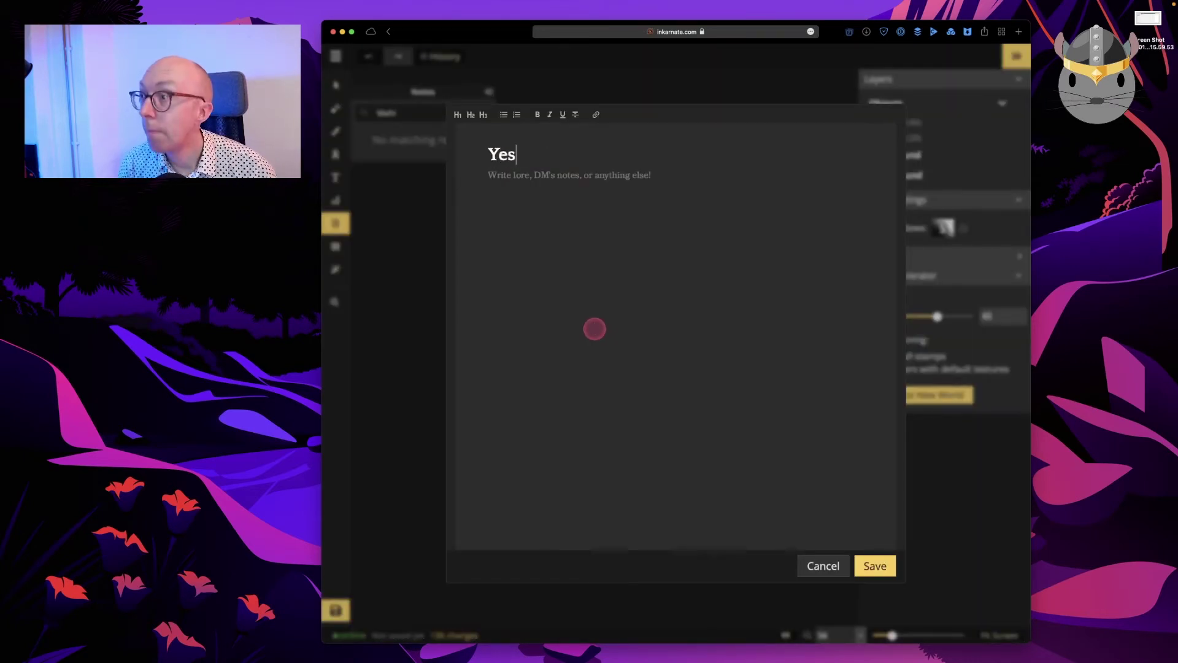
pyautogui.click(588, 174)
pyautogui.write('Magic')
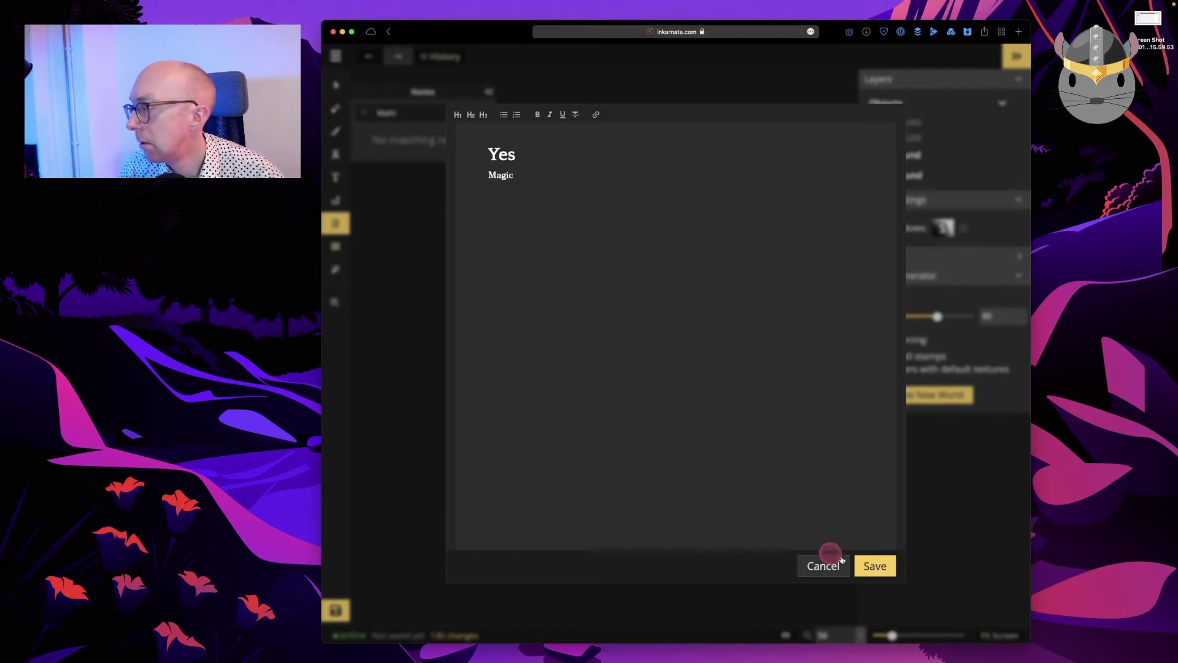
pyautogui.click(874, 565)
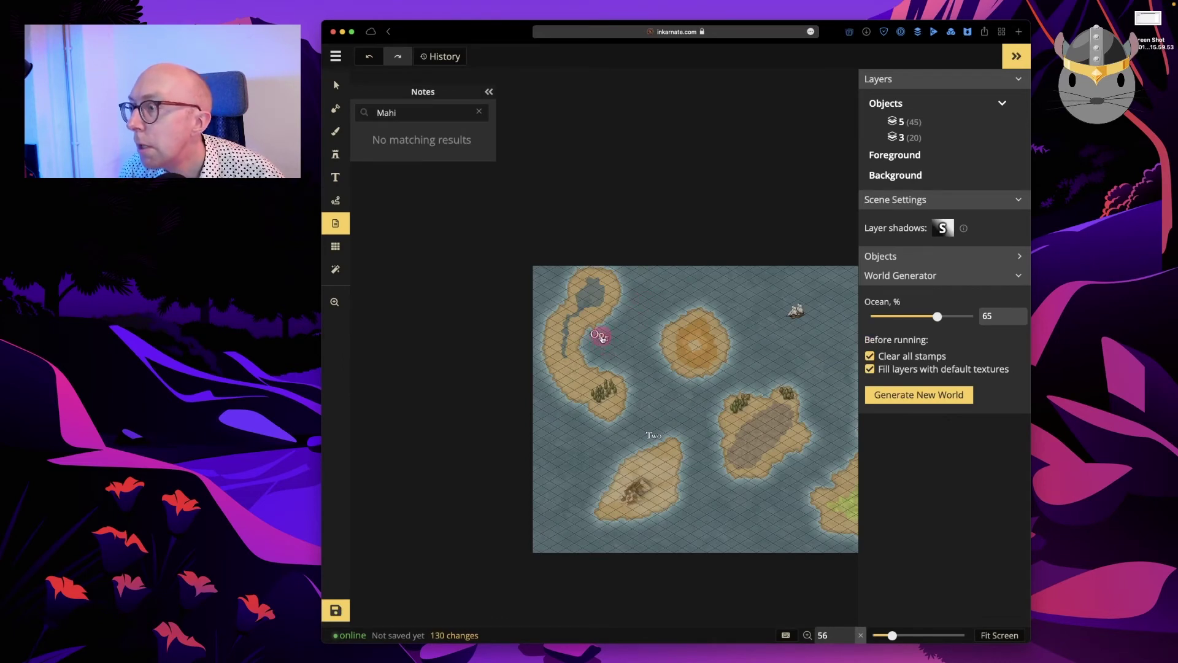
# Reopen the note on the "One" label to read it and close it without editing
pyautogui.click(601, 335)
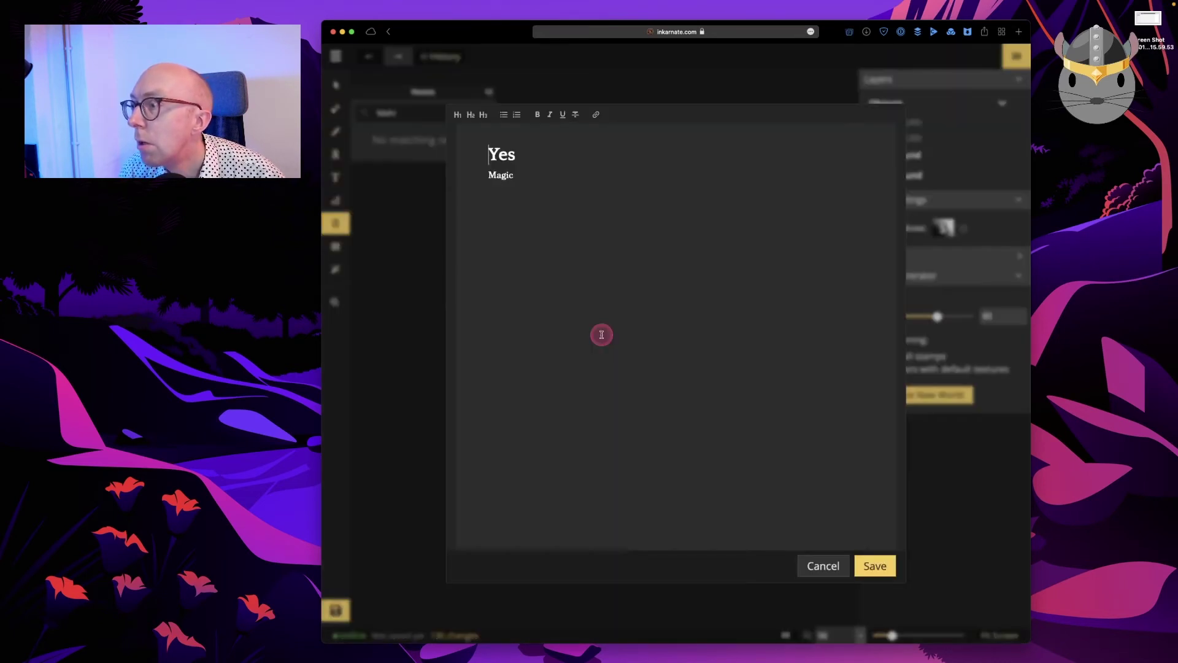
pyautogui.click(822, 563)
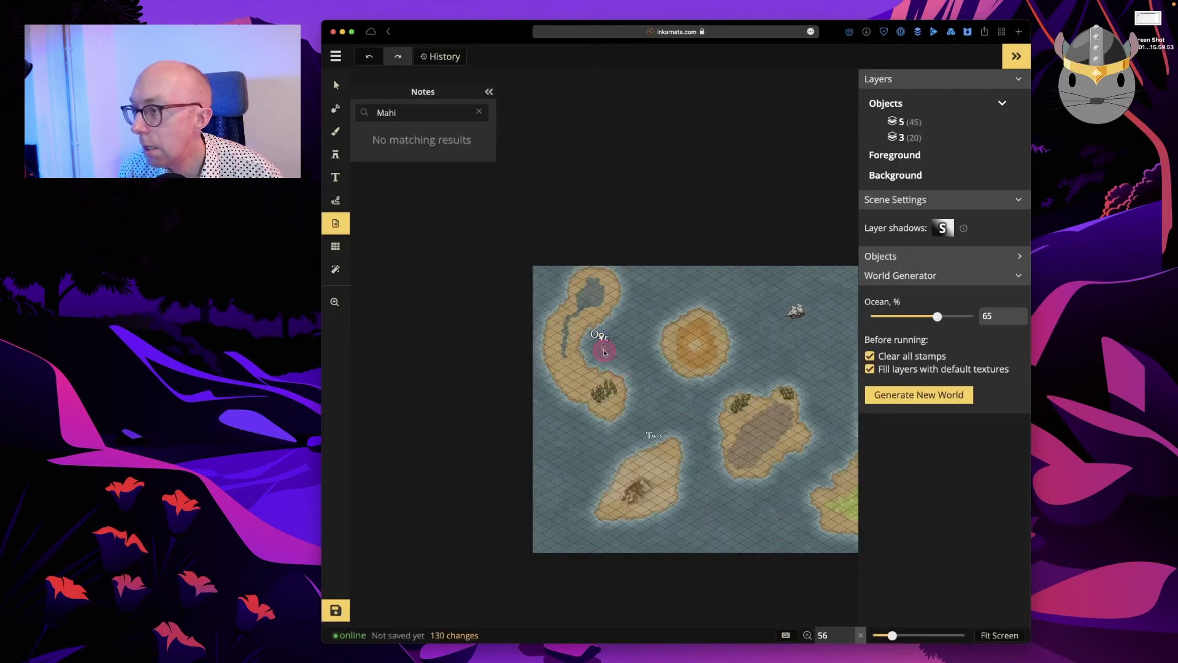
pyautogui.scroll(10, 601, 343)
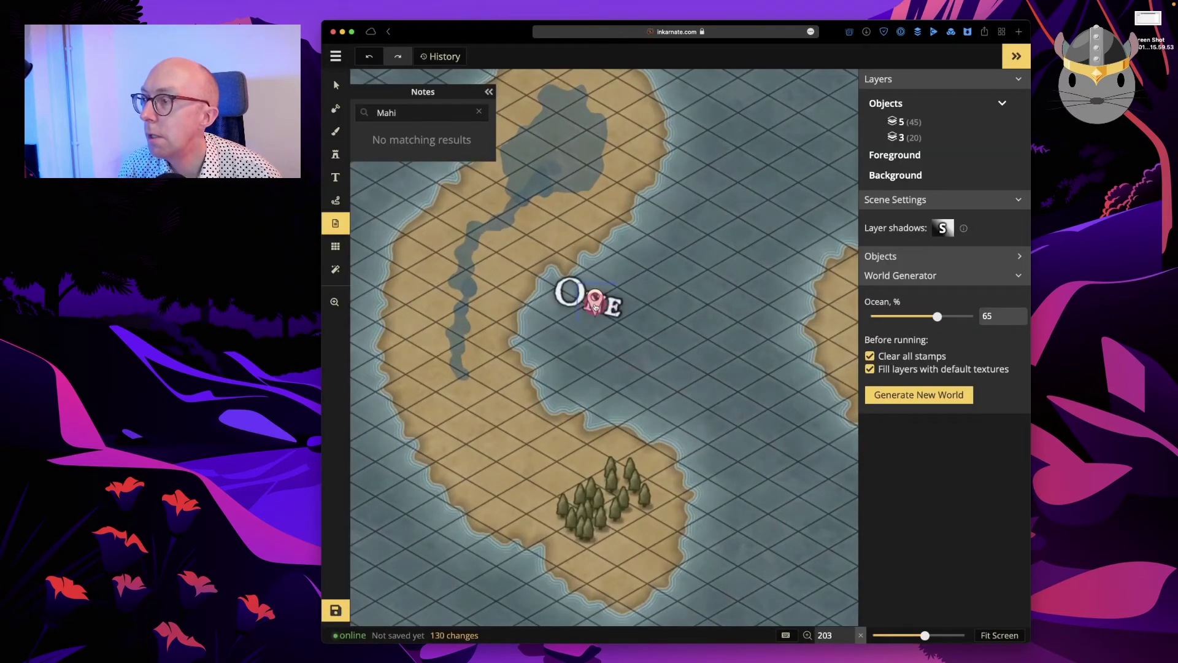
# Add the Clarity color filter to the map
pyautogui.click(336, 247)
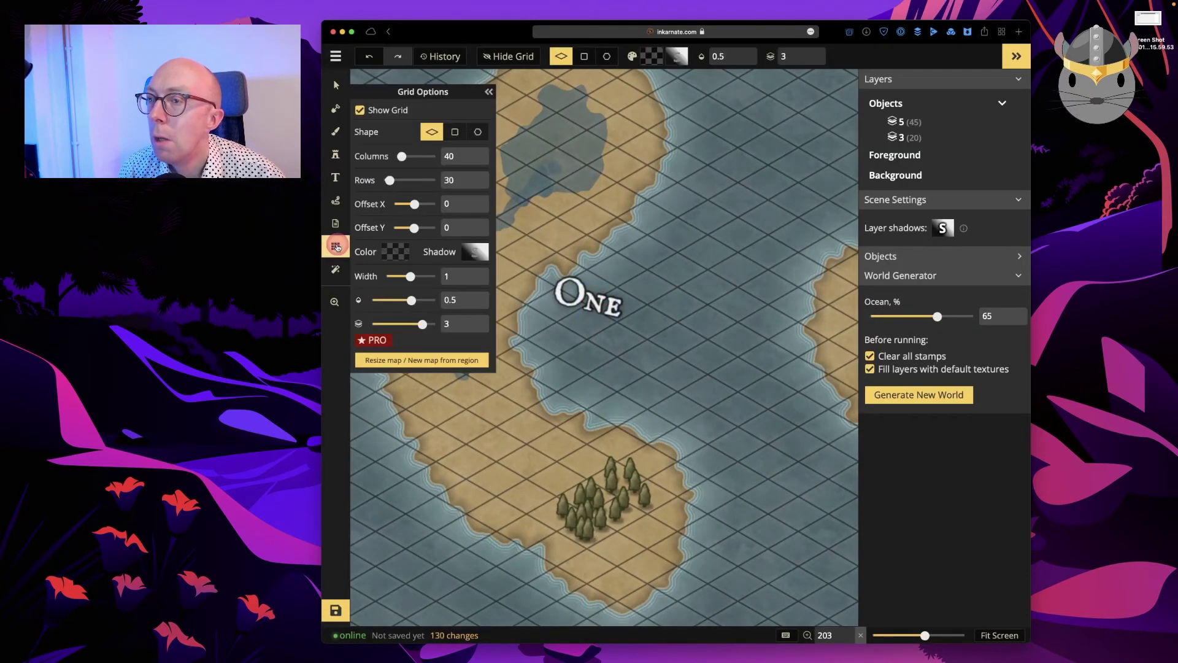
pyautogui.click(337, 271)
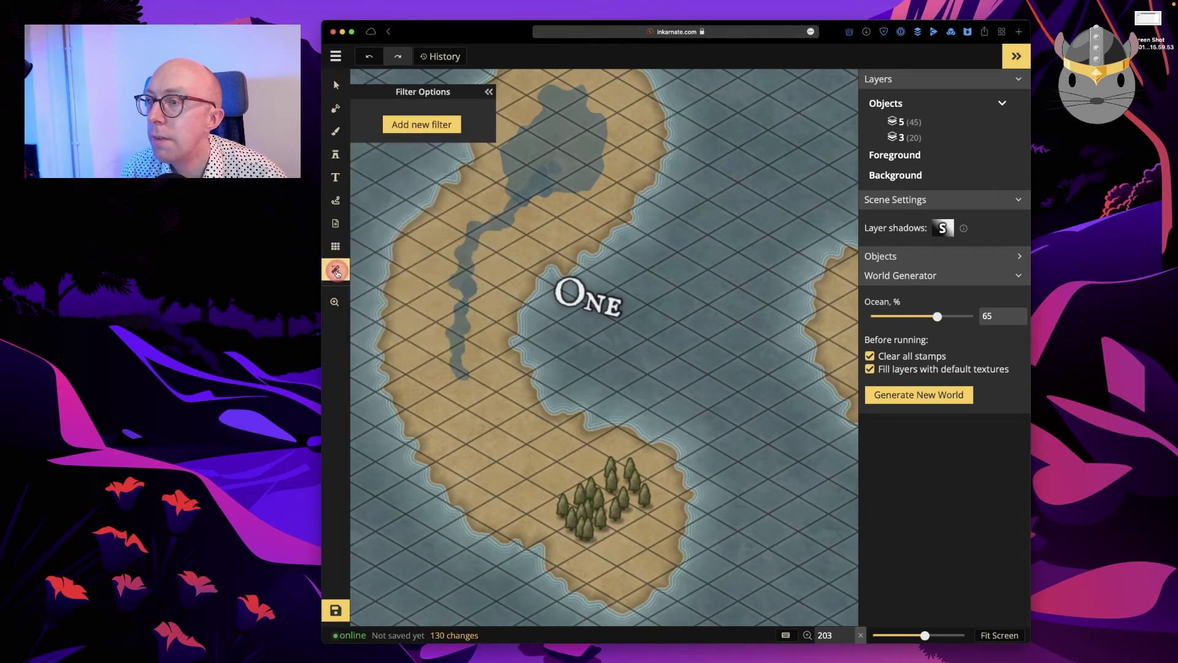
pyautogui.click(412, 126)
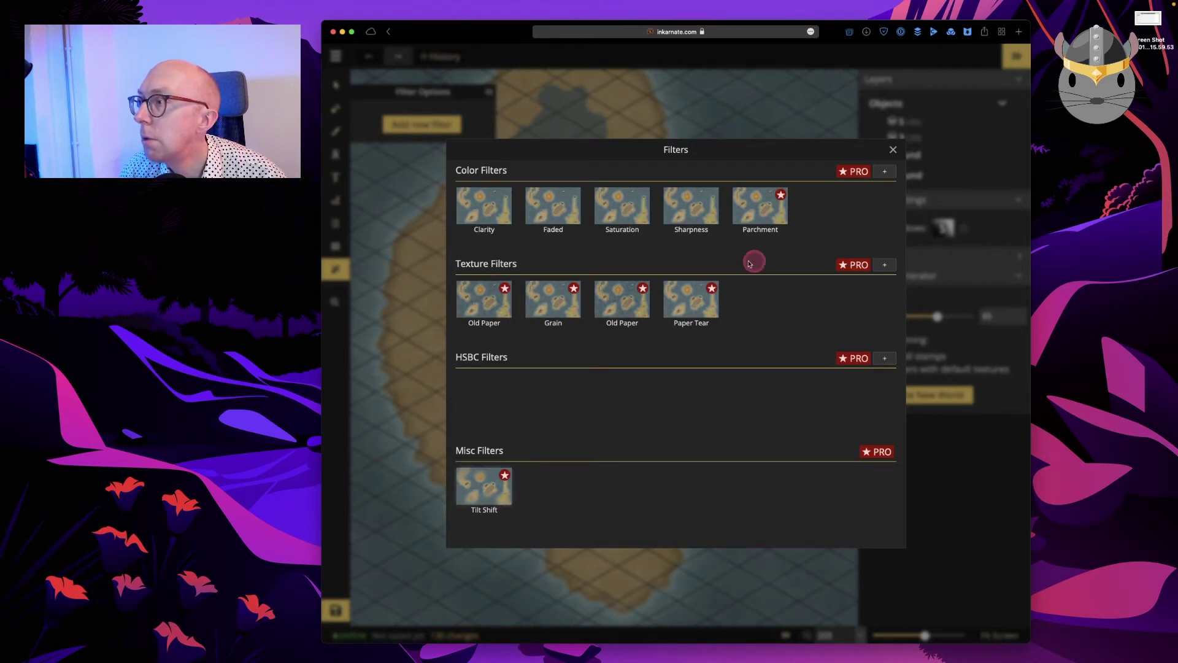
pyautogui.click(498, 216)
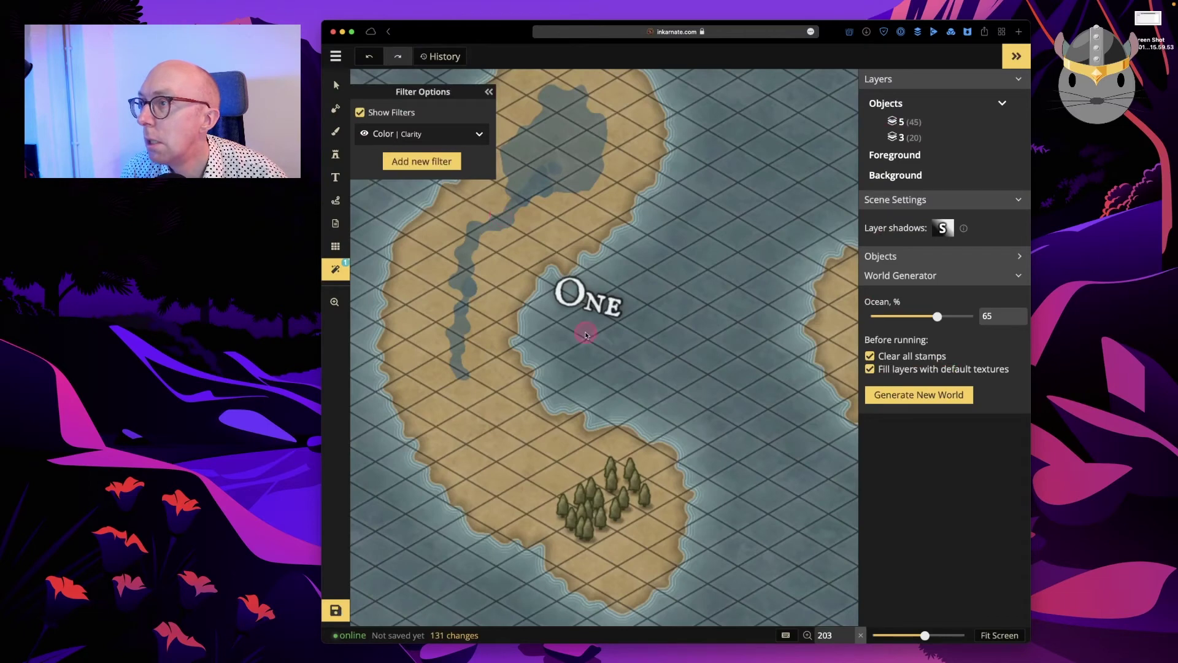
# Expand the Clarity filter's settings and toggle its visibility to compare the map with and without it
pyautogui.scroll(-8, 585, 334)
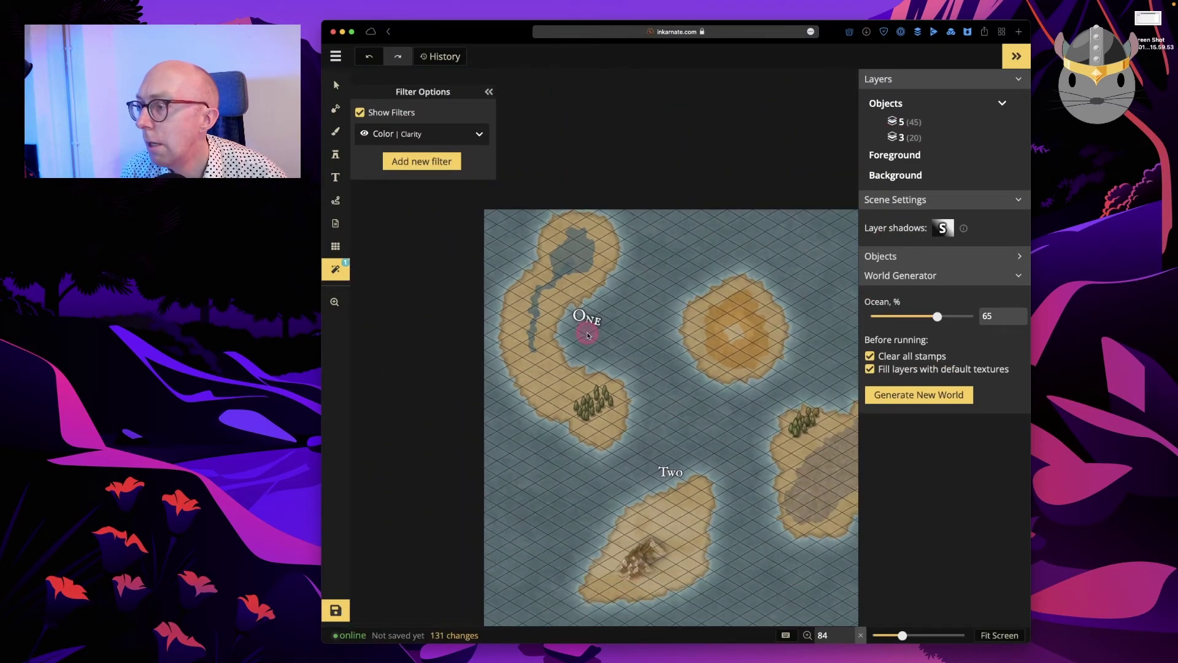
pyautogui.click(482, 136)
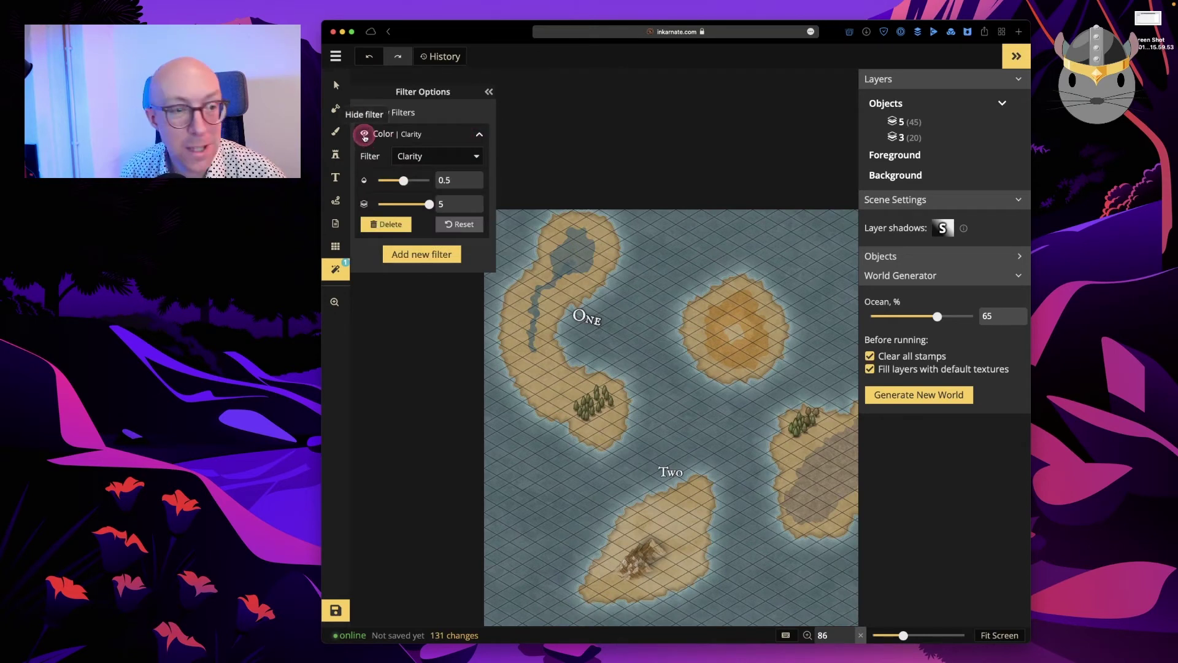
pyautogui.click(365, 136)
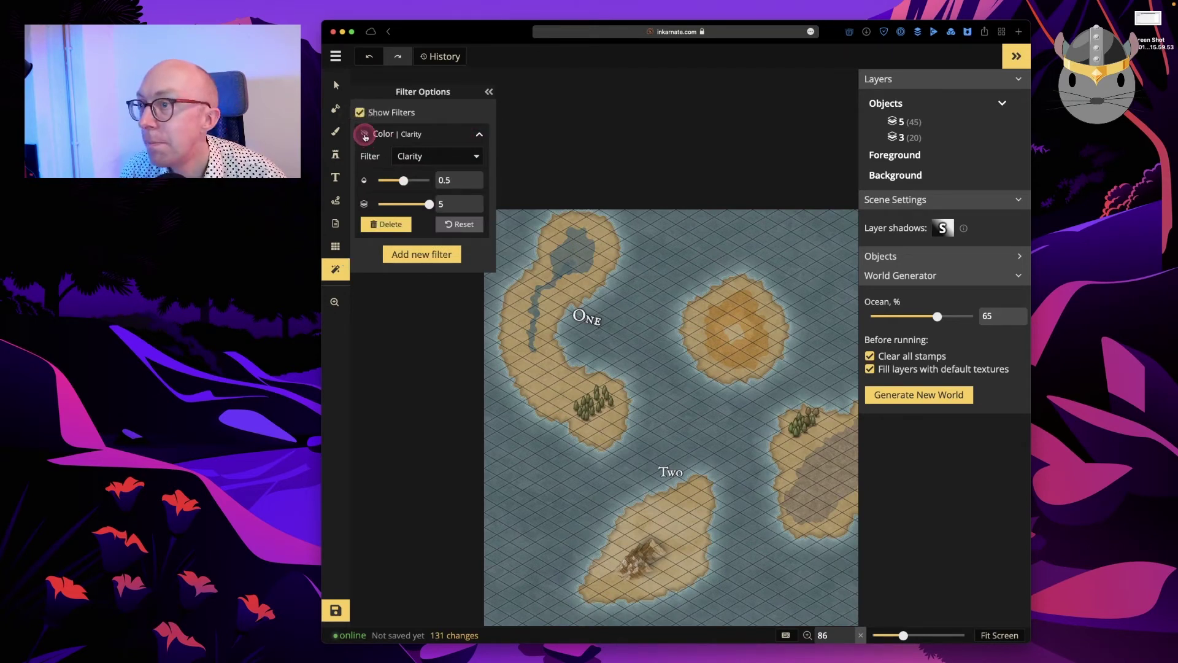
pyautogui.click(365, 136)
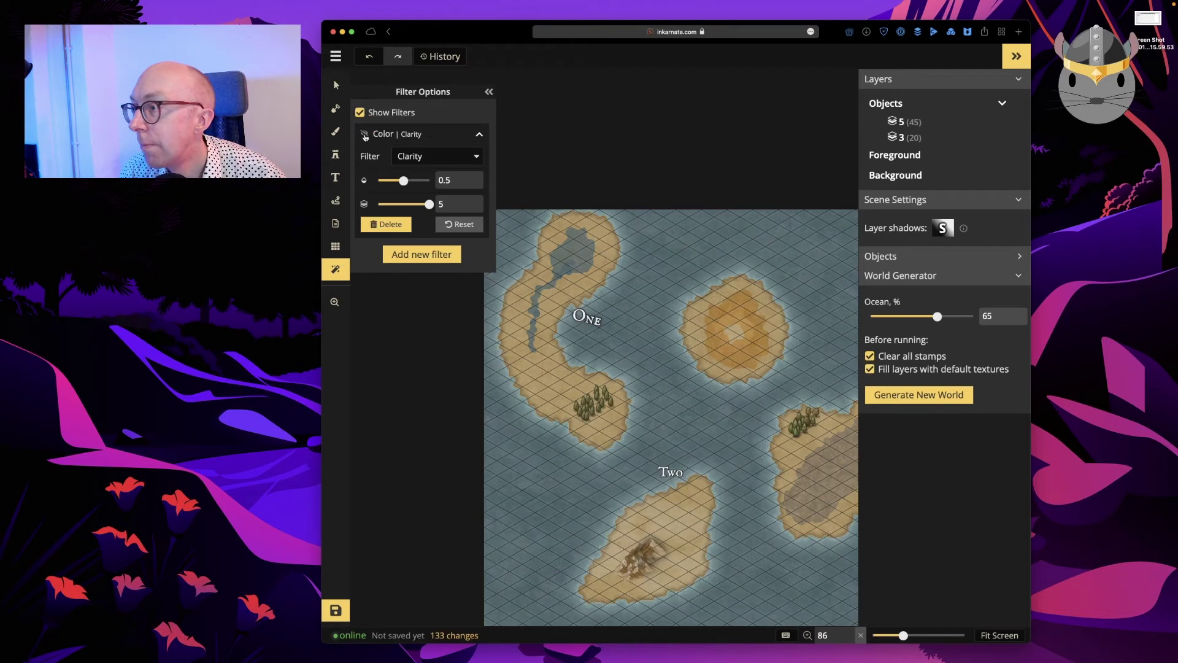
pyautogui.click(365, 136)
# Change the color filter type to Faded and toggle its visibility to compare the effect, leaving it shown
pyautogui.click(416, 157)
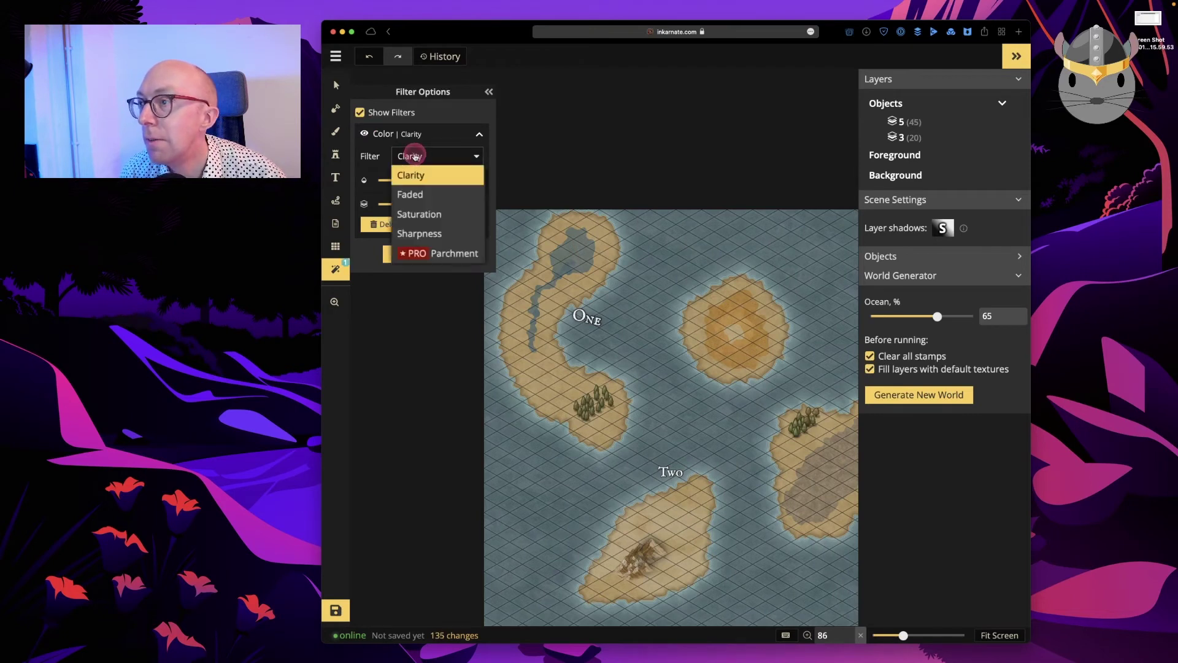
pyautogui.click(422, 195)
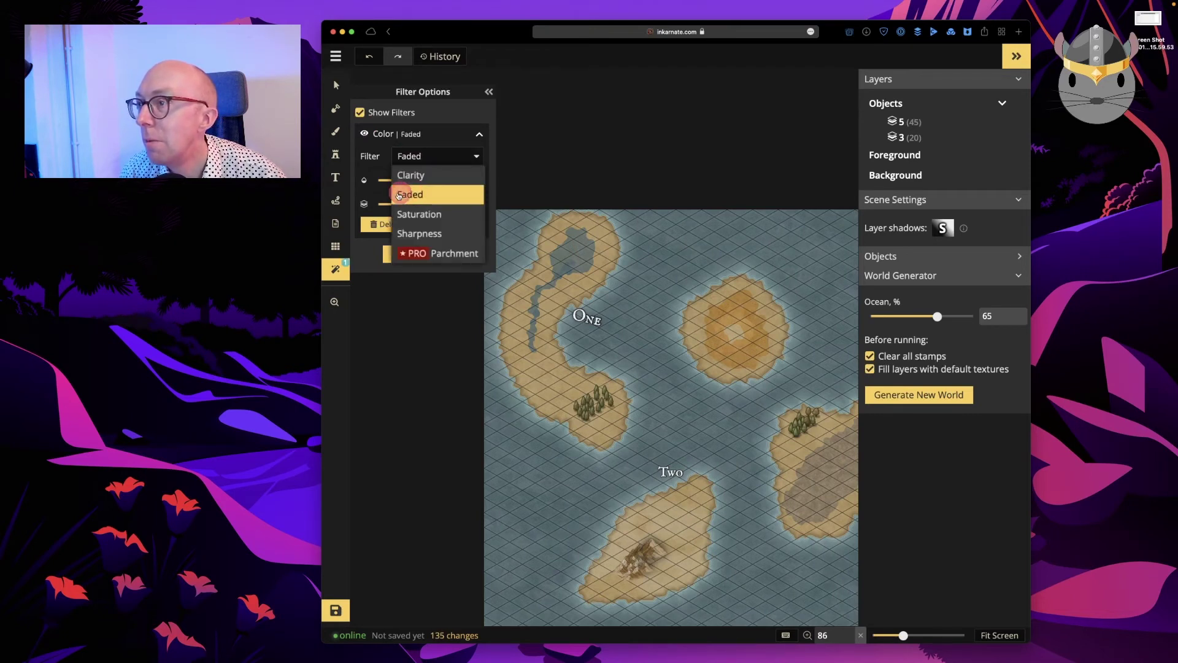
pyautogui.click(370, 169)
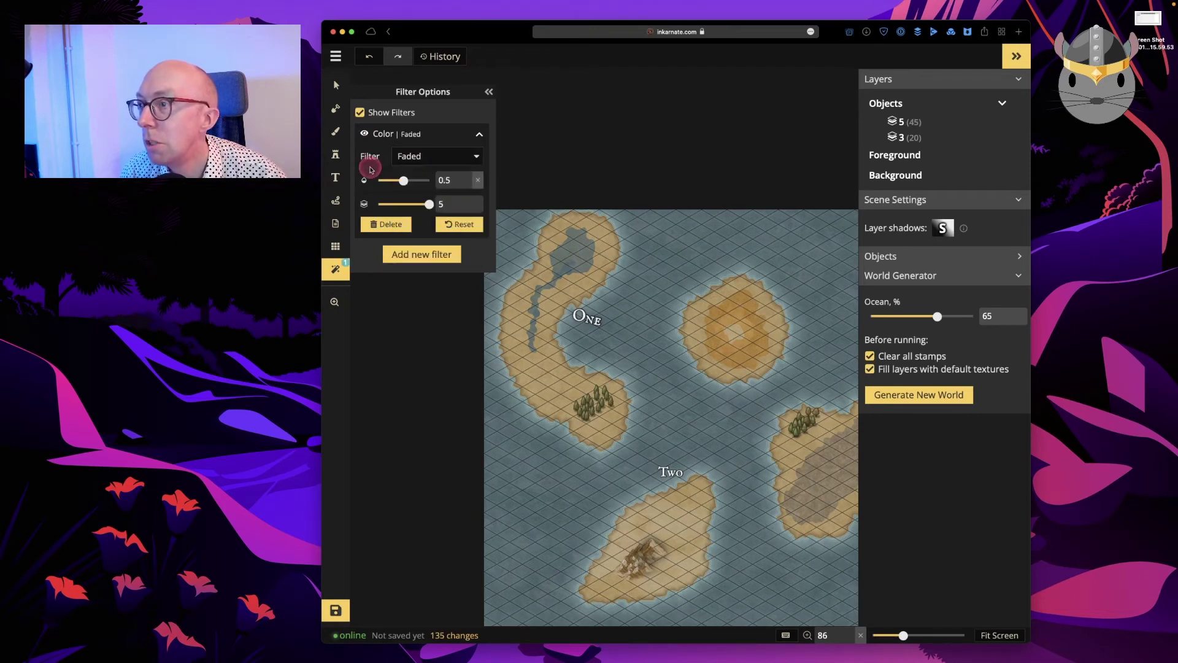
pyautogui.click(365, 135)
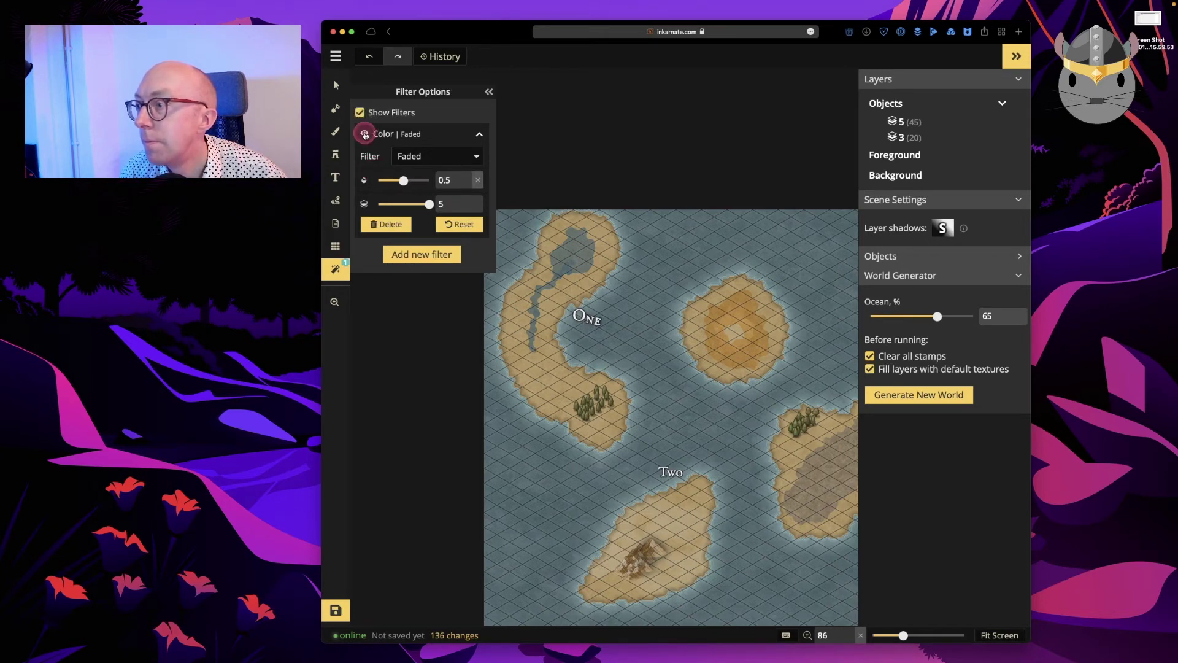
pyautogui.click(366, 135)
pyautogui.click(365, 135)
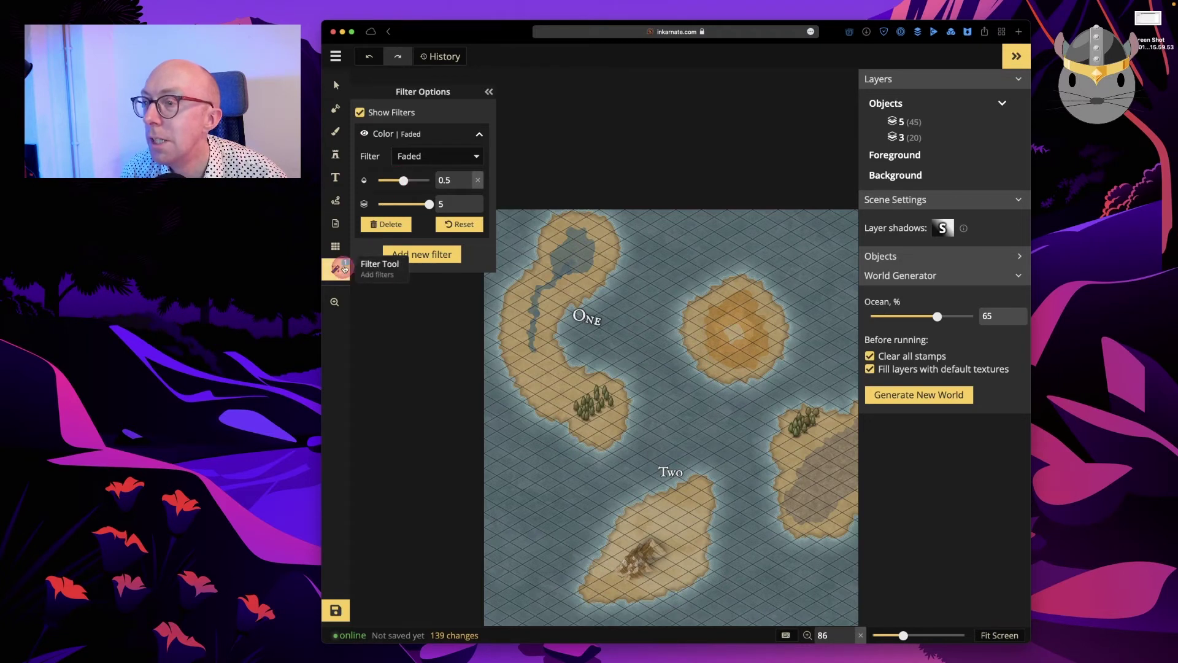
# Set the Faded filter's opacity to 0.18 and briefly try the Saturation type before returning to Faded
pyautogui.moveTo(403, 180); pyautogui.dragTo(442, 208)
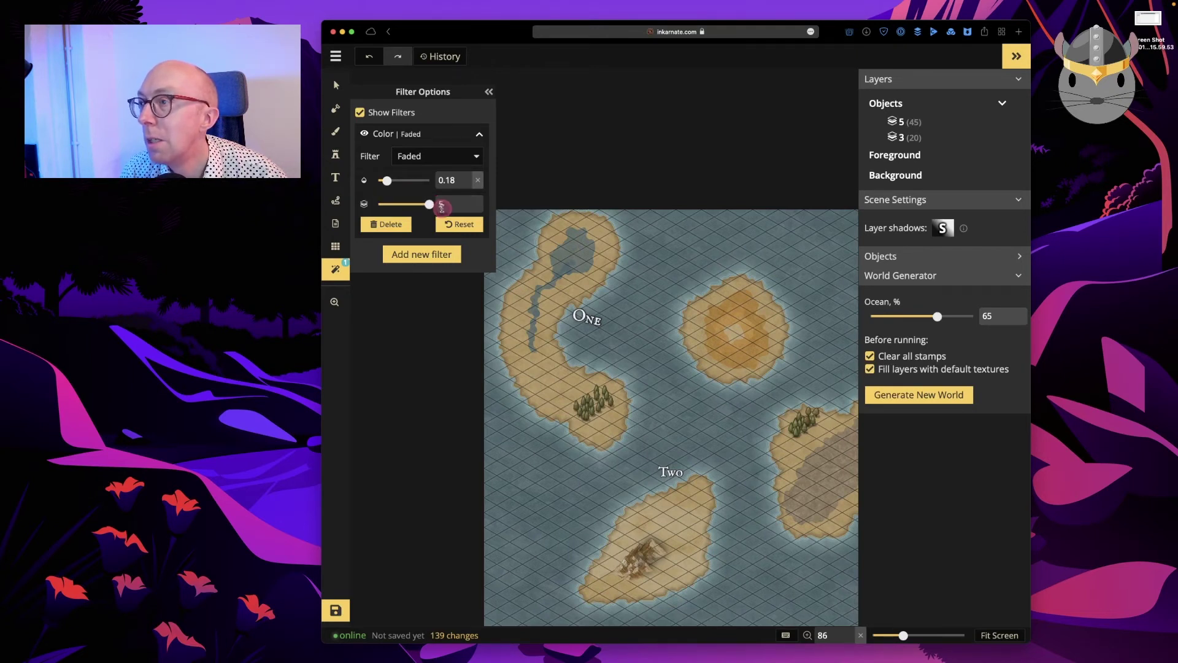
pyautogui.click(474, 160)
pyautogui.click(435, 216)
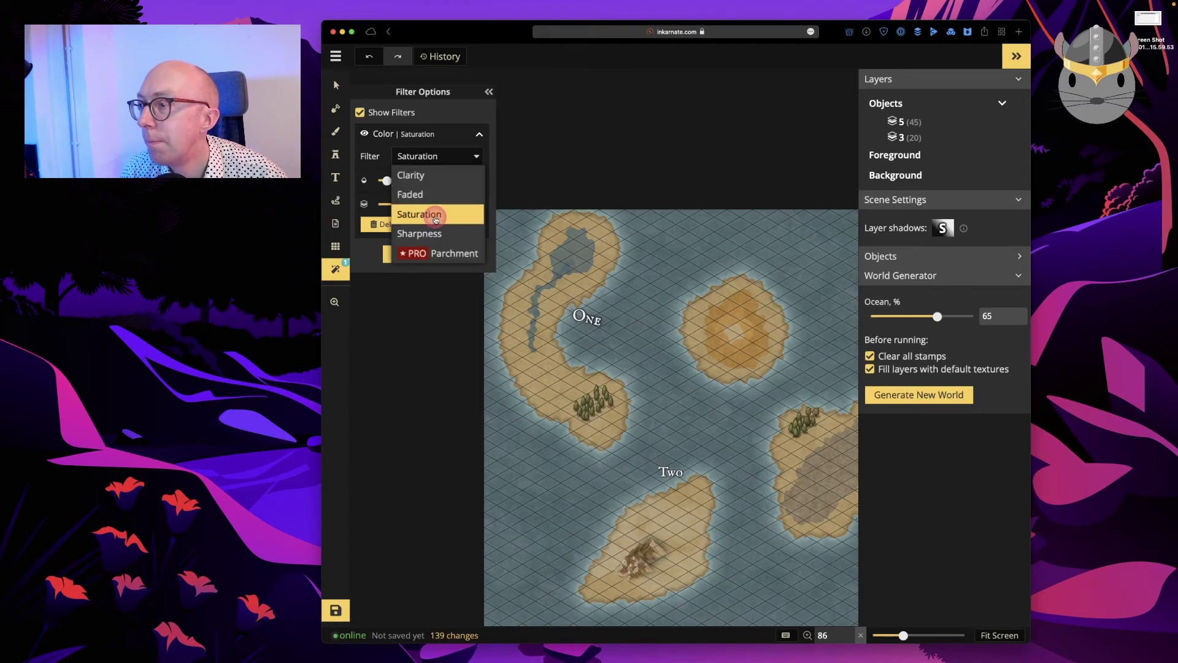
pyautogui.click(410, 195)
pyautogui.click(519, 189)
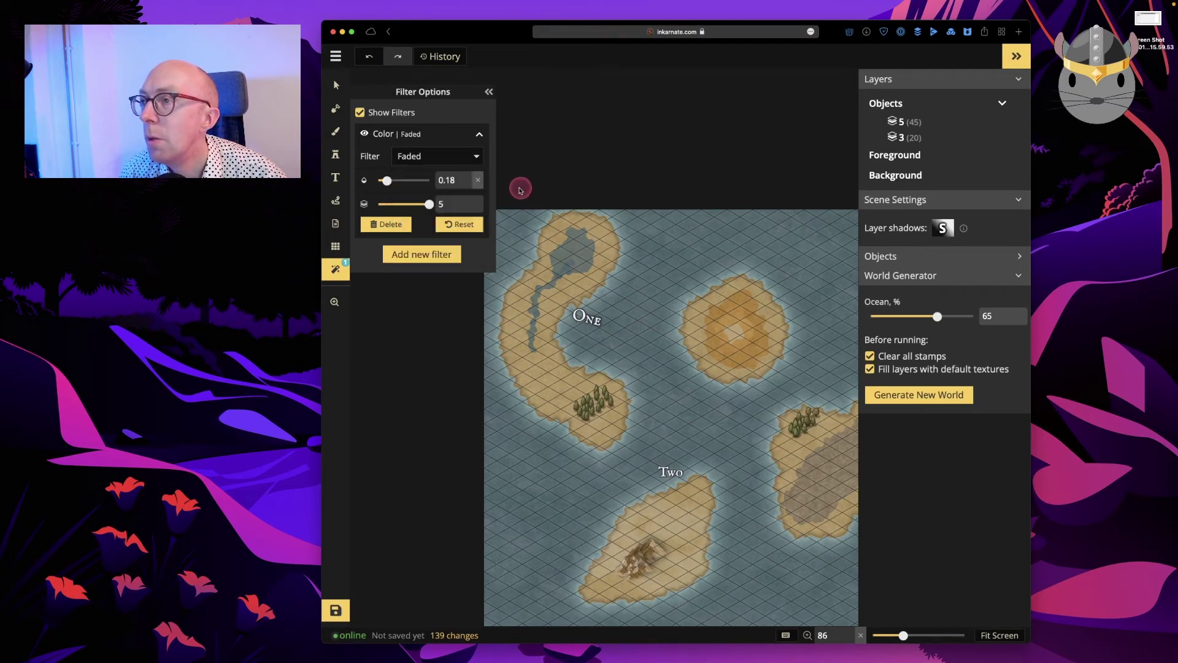
# Save the map under the name "New map"
pyautogui.click(336, 56)
pyautogui.click(359, 113)
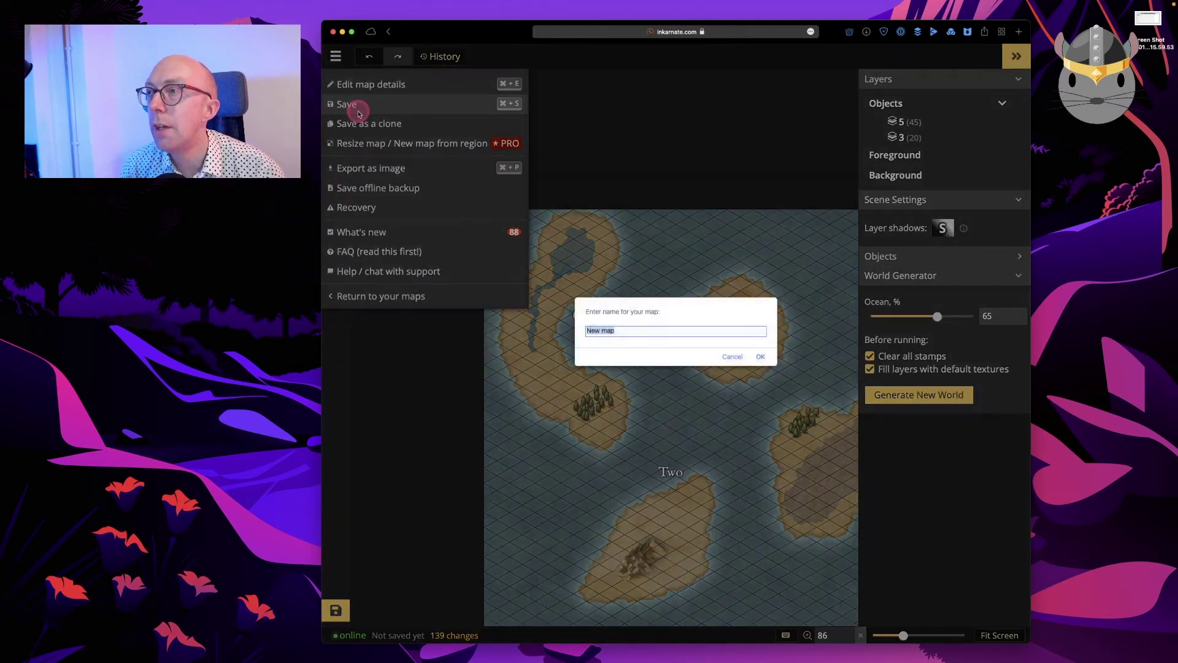
pyautogui.click(760, 357)
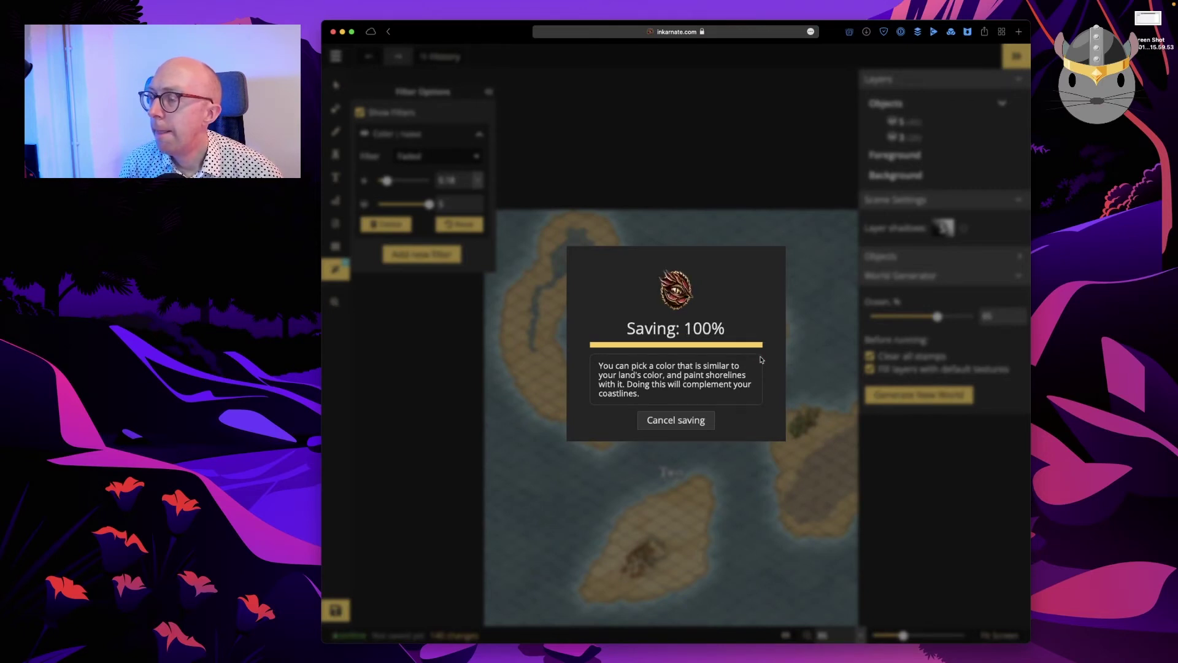
# Open the saved map's edit page in the Brave browser
pyautogui.press('super+Tab')
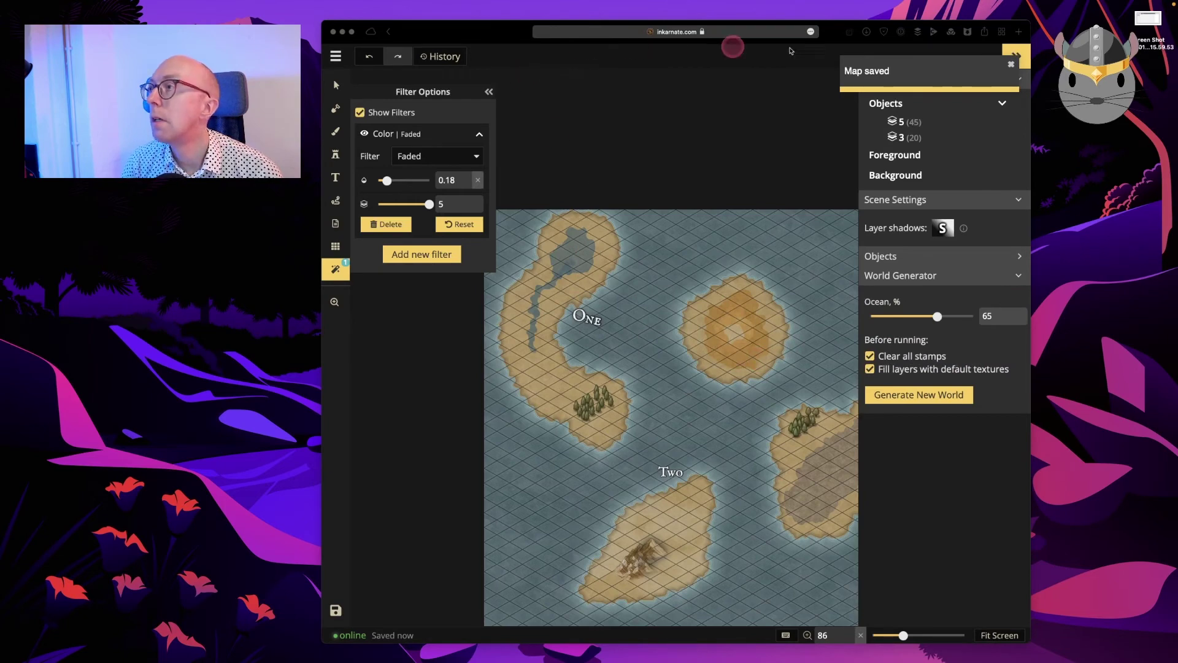
pyautogui.click(933, 34)
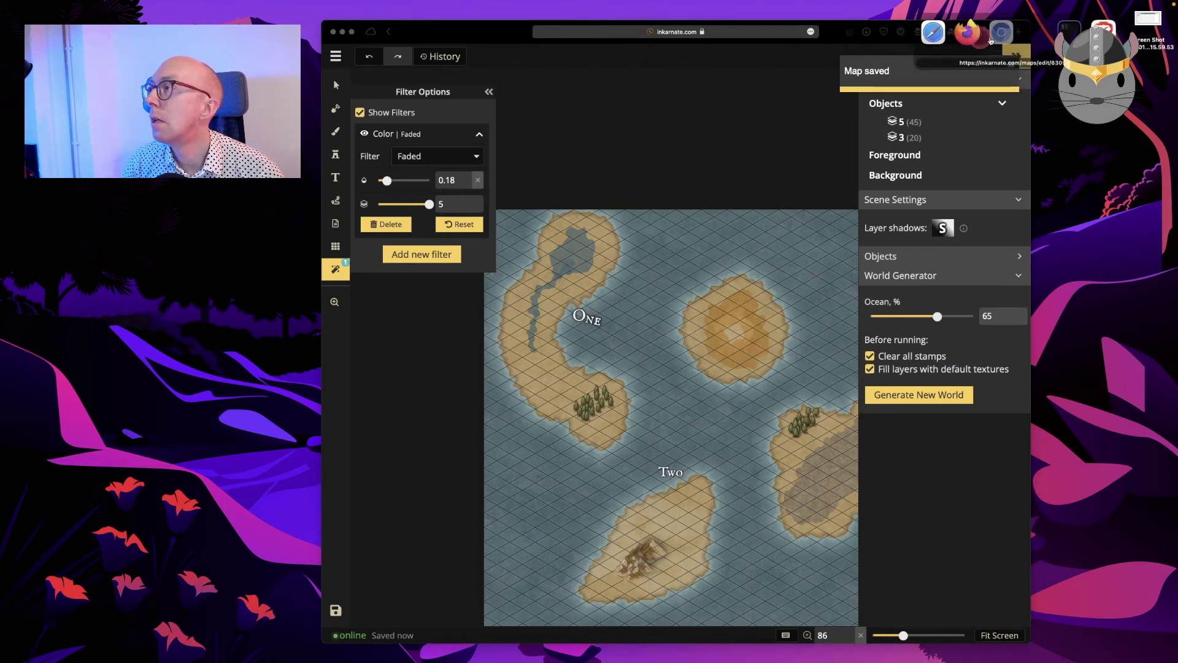
pyautogui.click(967, 32)
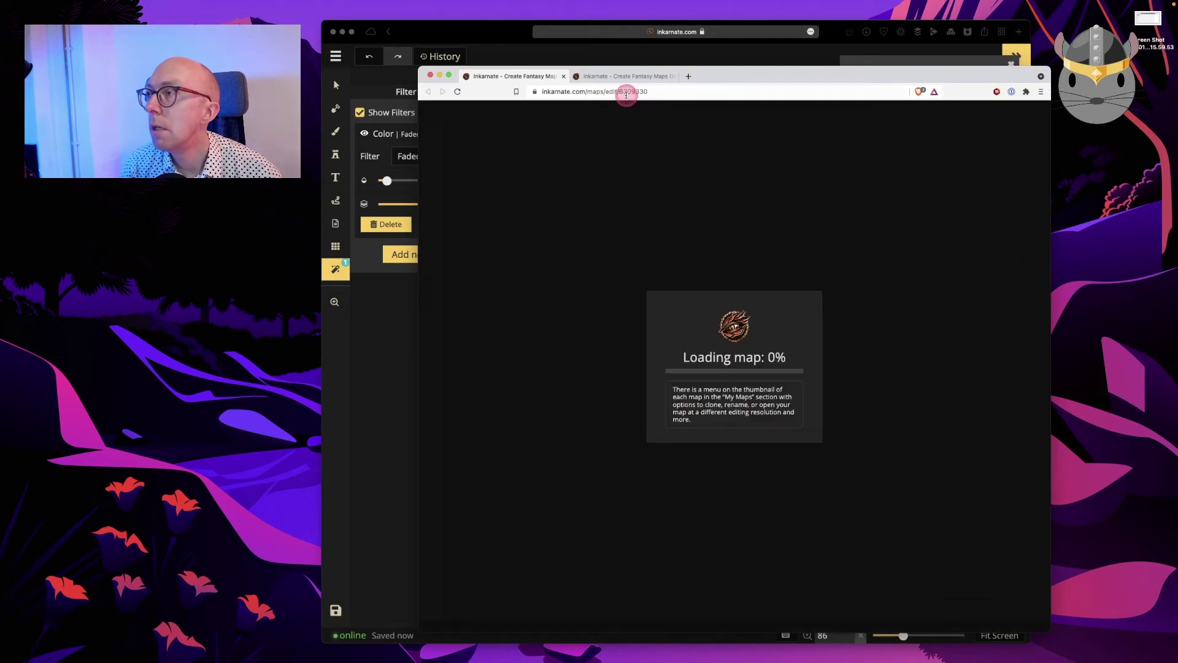
# Close the spare Inkarnate tab in Brave and dismiss the error dialog over the loaded map
pyautogui.click(626, 95)
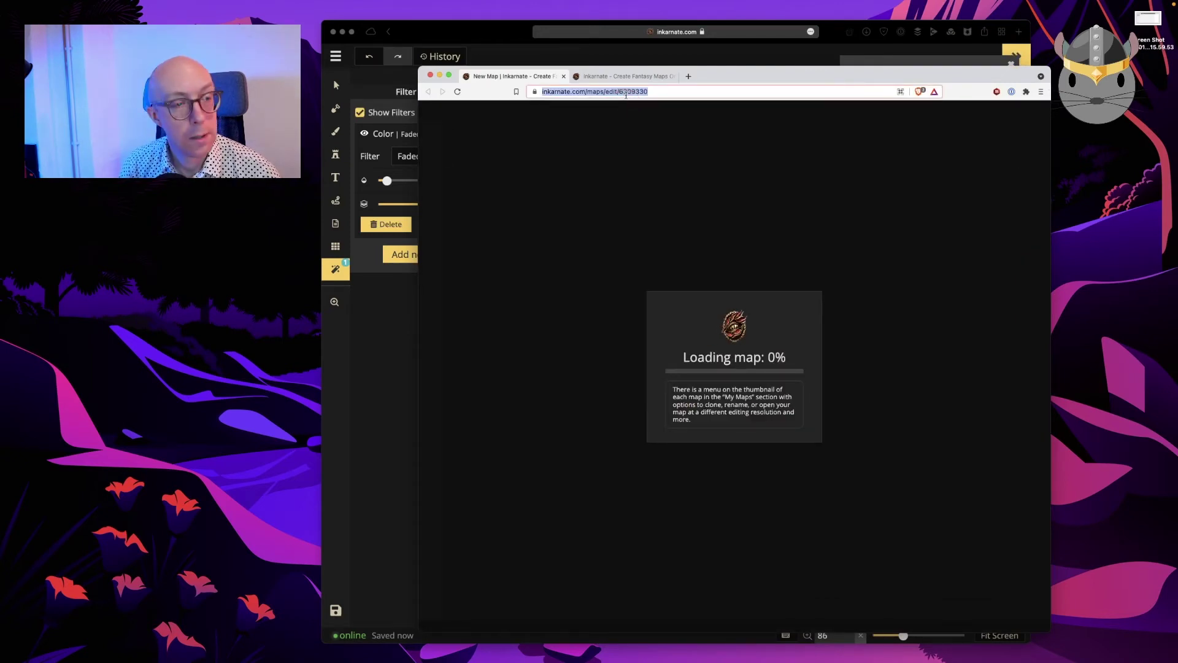
pyautogui.click(627, 78)
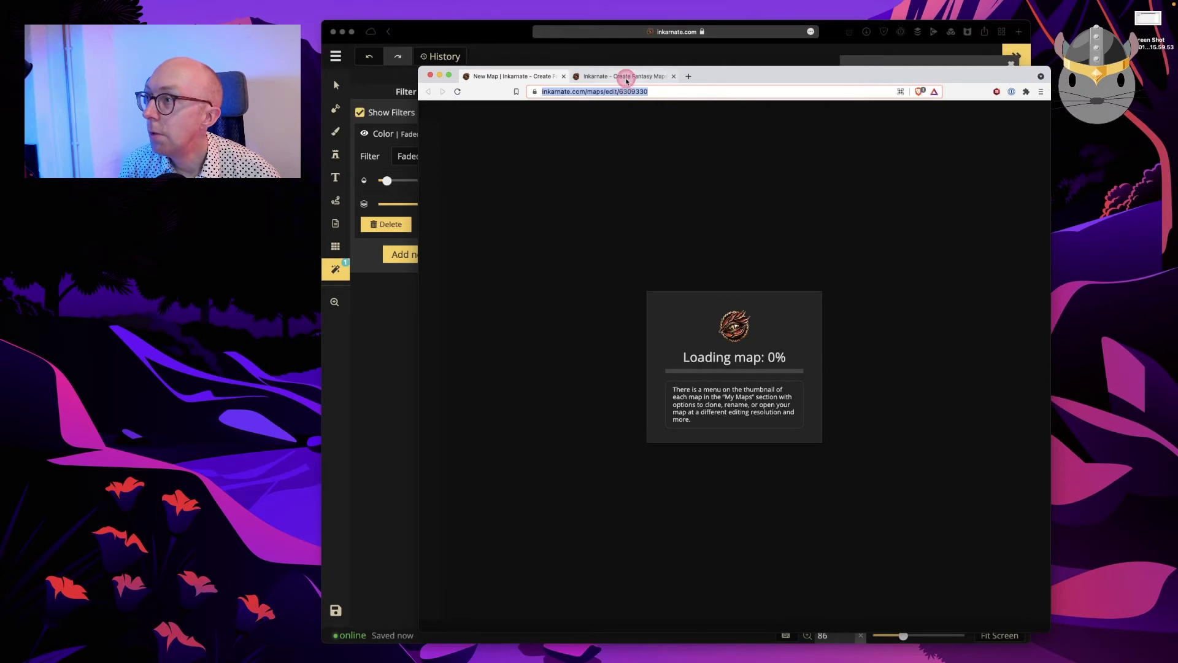
pyautogui.press('super+w')
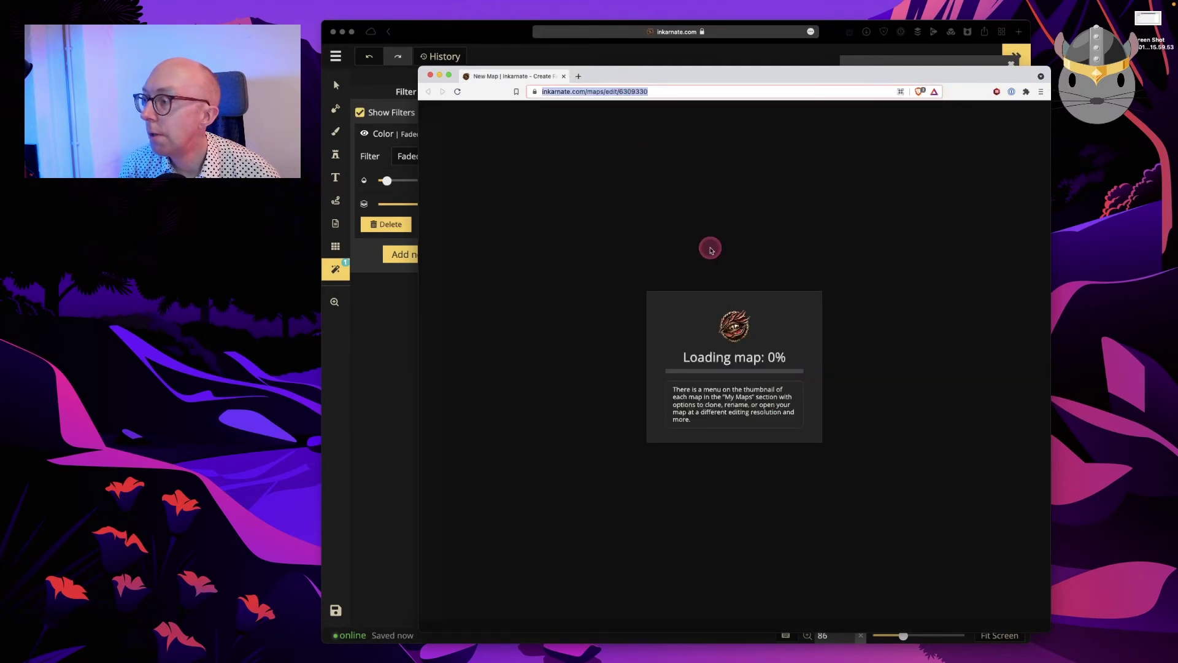
pyautogui.click(608, 92)
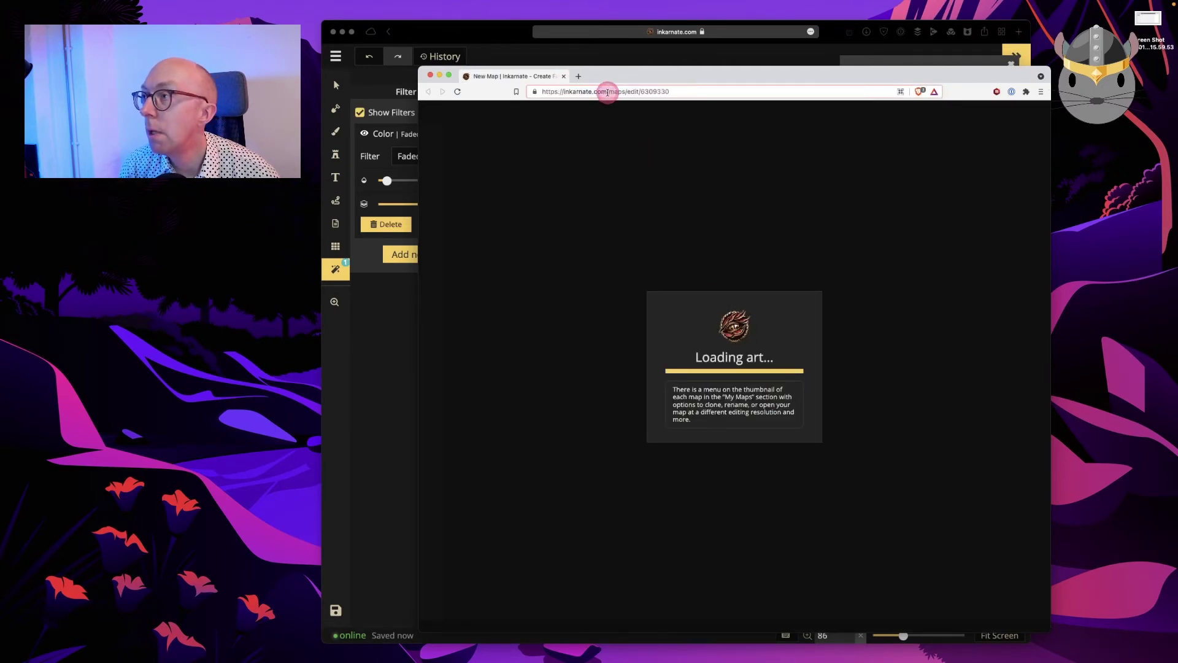
pyautogui.click(586, 31)
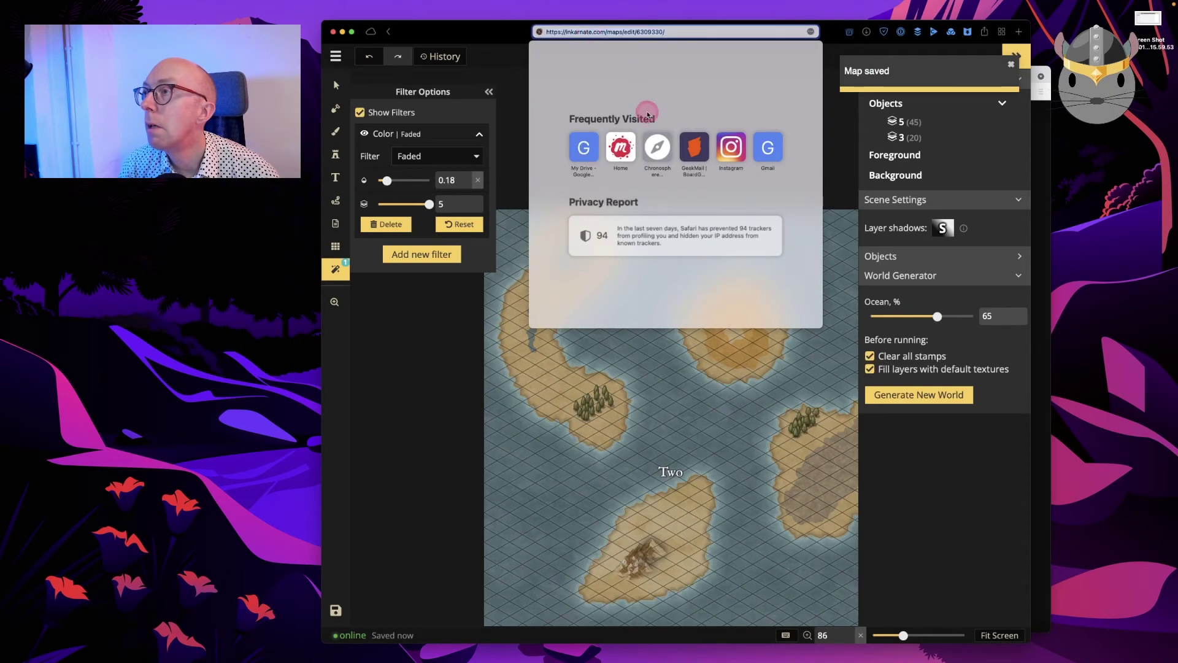
pyautogui.press('super+Tab')
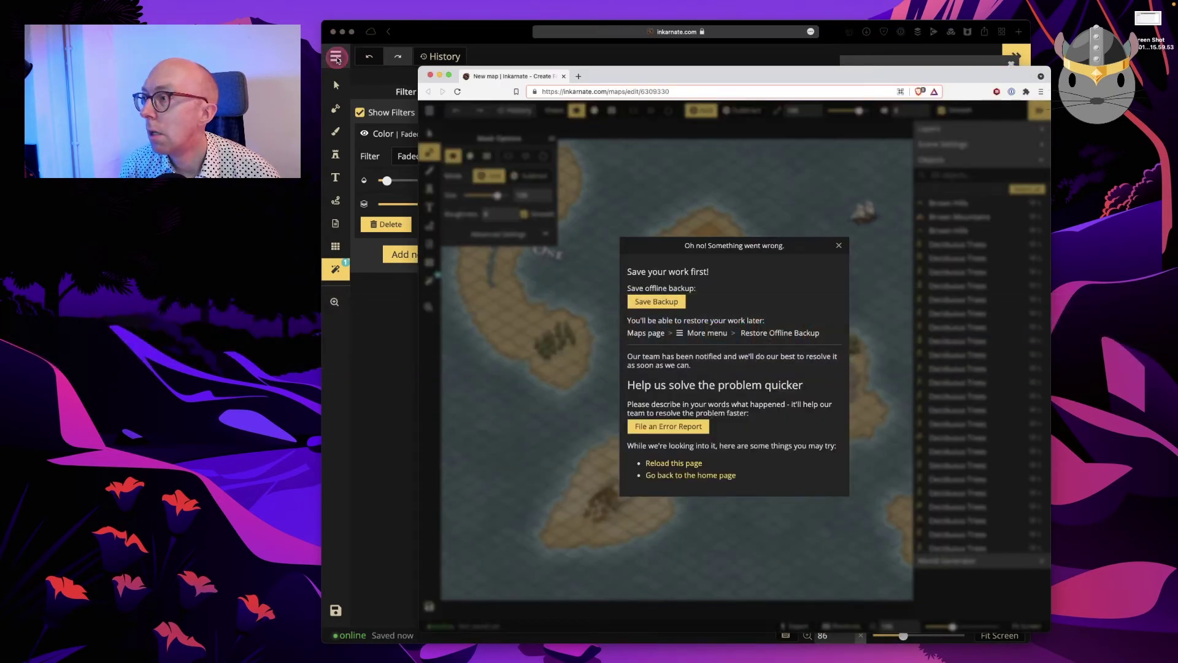
pyautogui.click(839, 245)
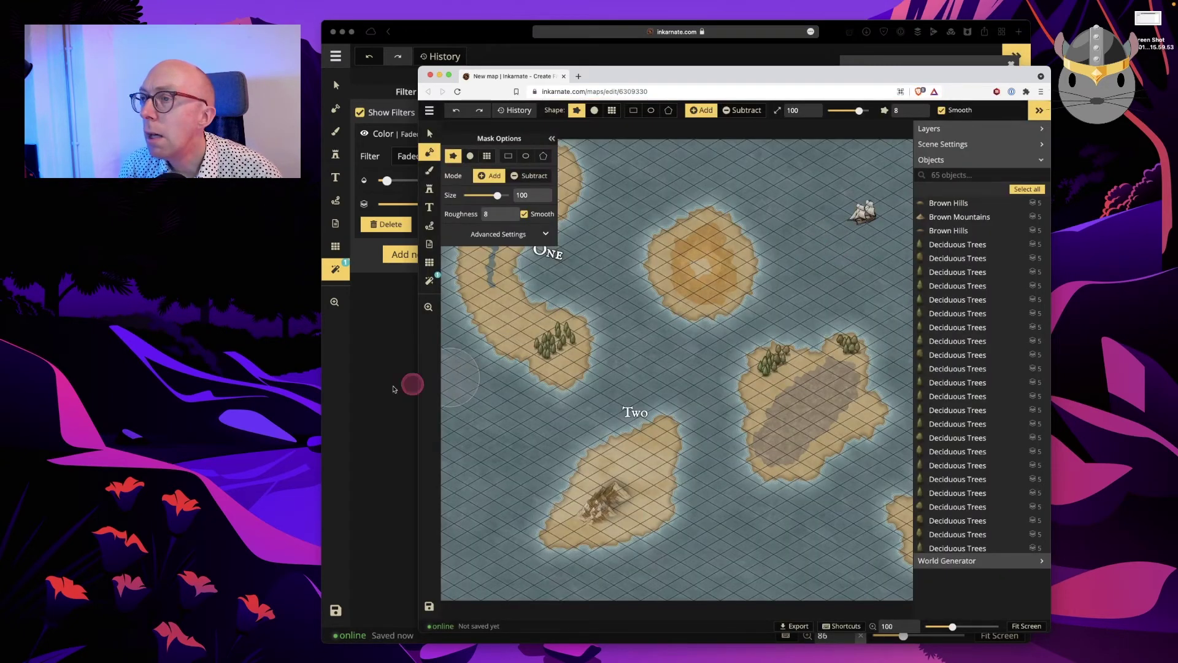
# Expand the object list in the Safari window and compare it with the one in the Brave window
pyautogui.click(384, 385)
pyautogui.click(1010, 254)
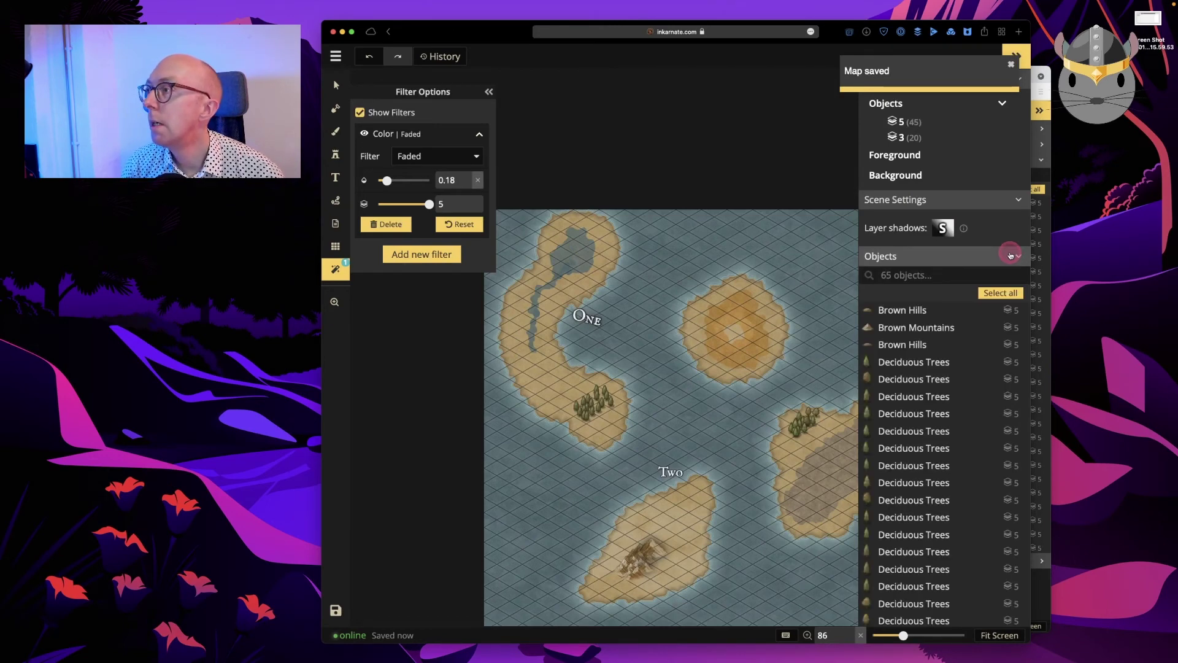
pyautogui.press('super+Tab')
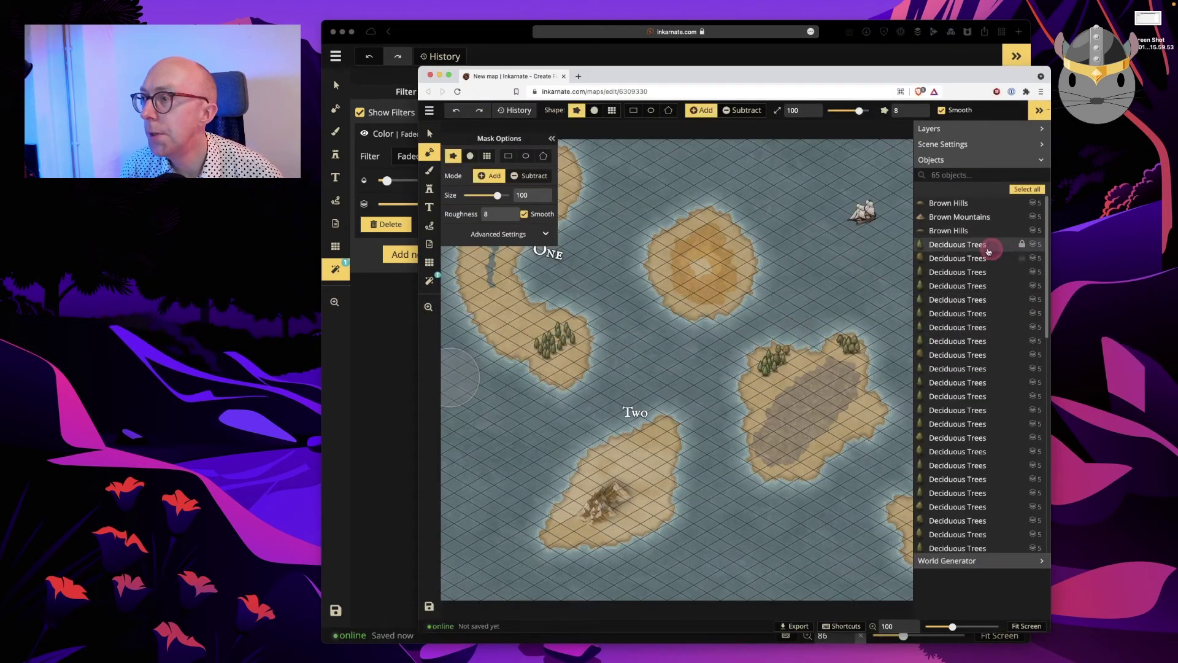
pyautogui.click(952, 247)
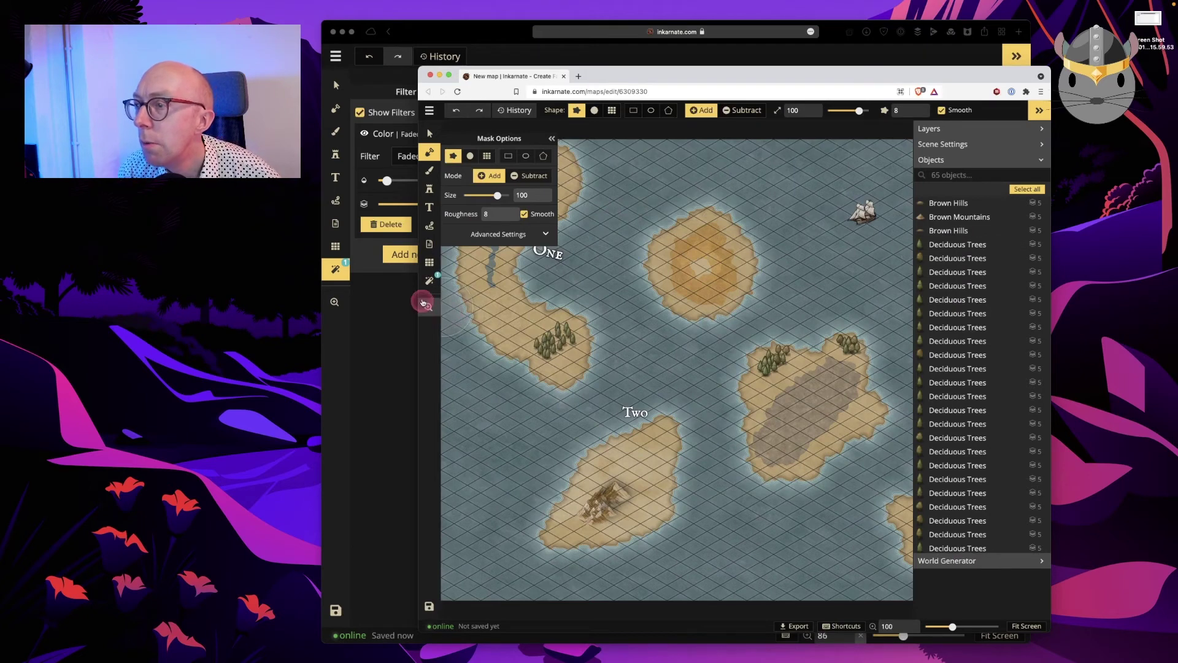
# In the Brave window, toggle the map's filters off and on and expand the Faded color filter's settings
pyautogui.click(428, 282)
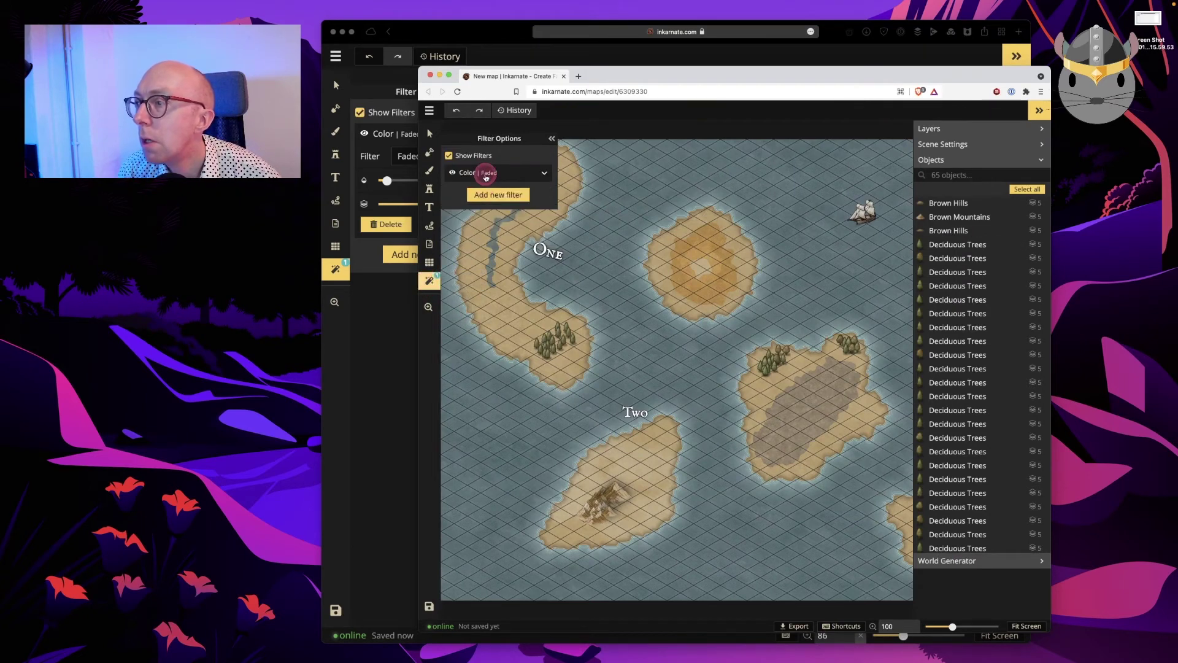
pyautogui.click(450, 156)
pyautogui.click(450, 157)
pyautogui.click(474, 174)
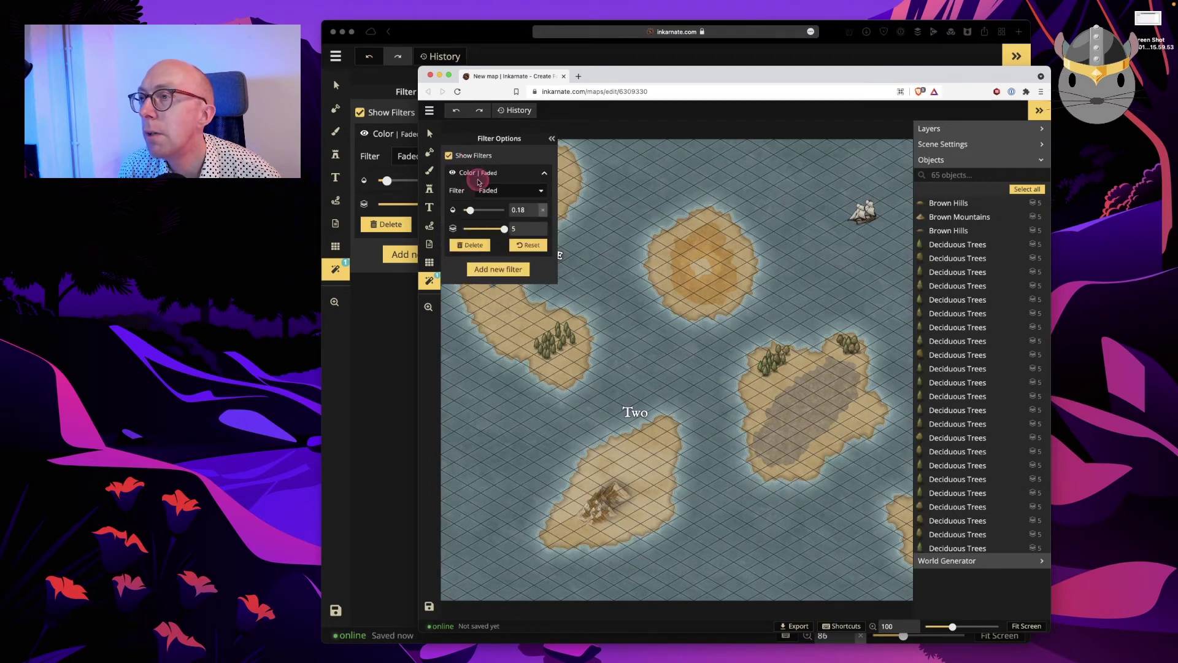
# Change the color filter type to Clarity and toggle filter visibility to compare the effect, leaving filters hidden
pyautogui.click(489, 194)
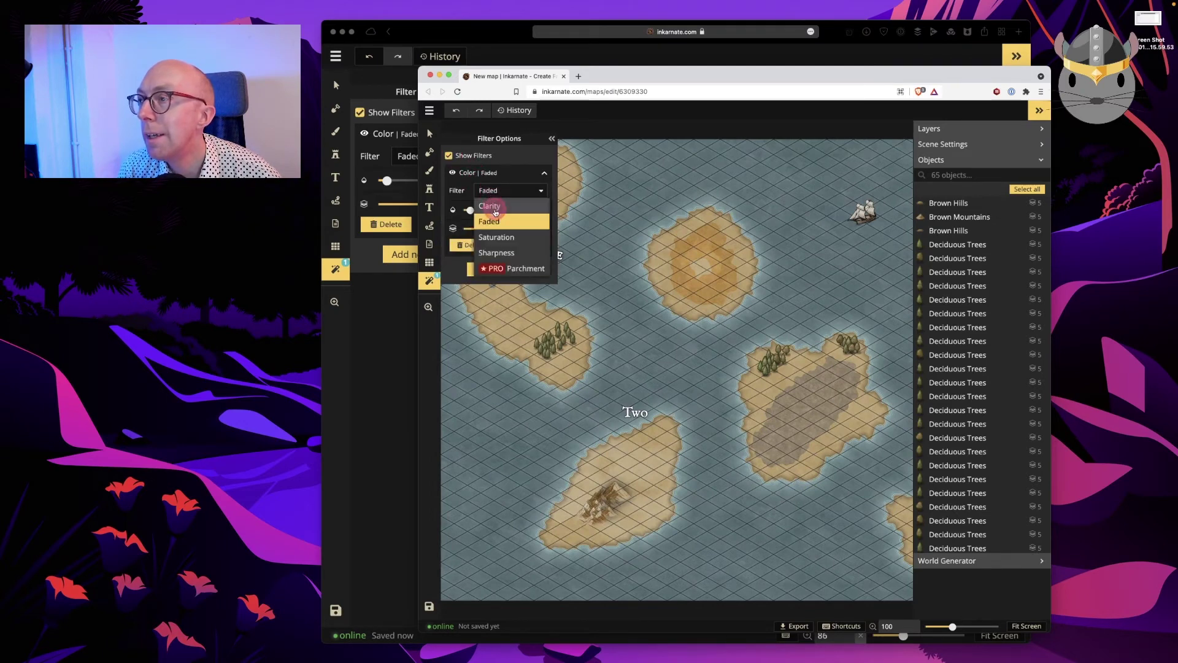
pyautogui.click(494, 207)
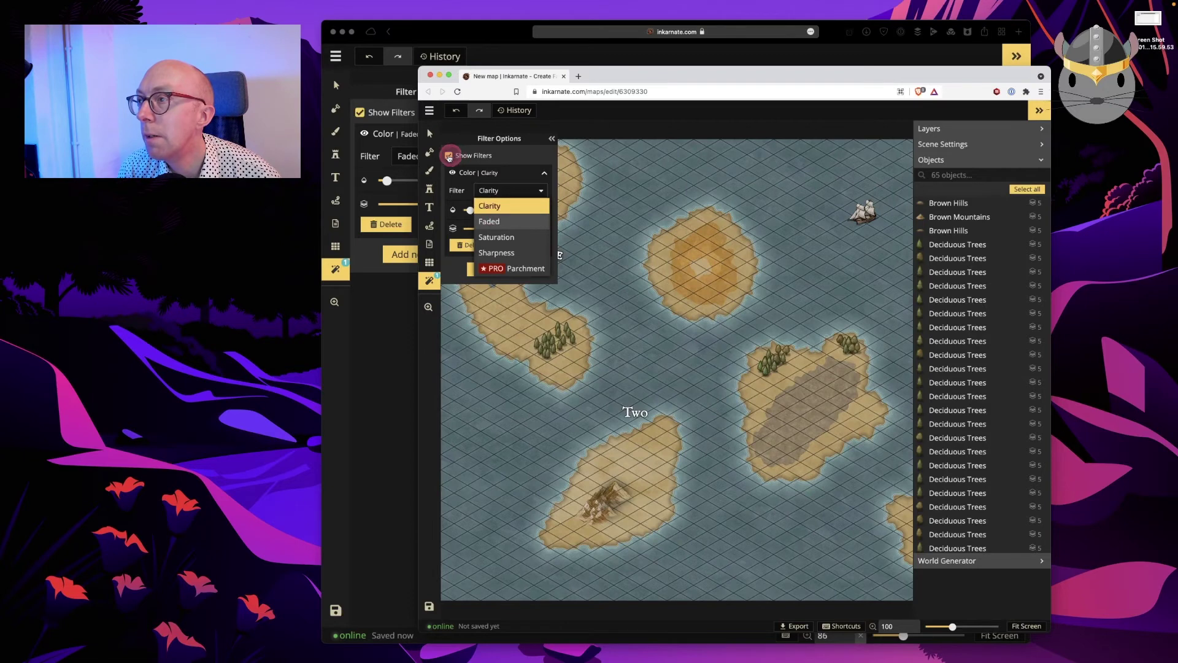
pyautogui.click(449, 156)
pyautogui.click(449, 156)
pyautogui.click(449, 157)
pyautogui.click(450, 157)
# Switch to the Safari window and toggle its Faded filter to compare the effect, leaving filters hidden
pyautogui.click(392, 378)
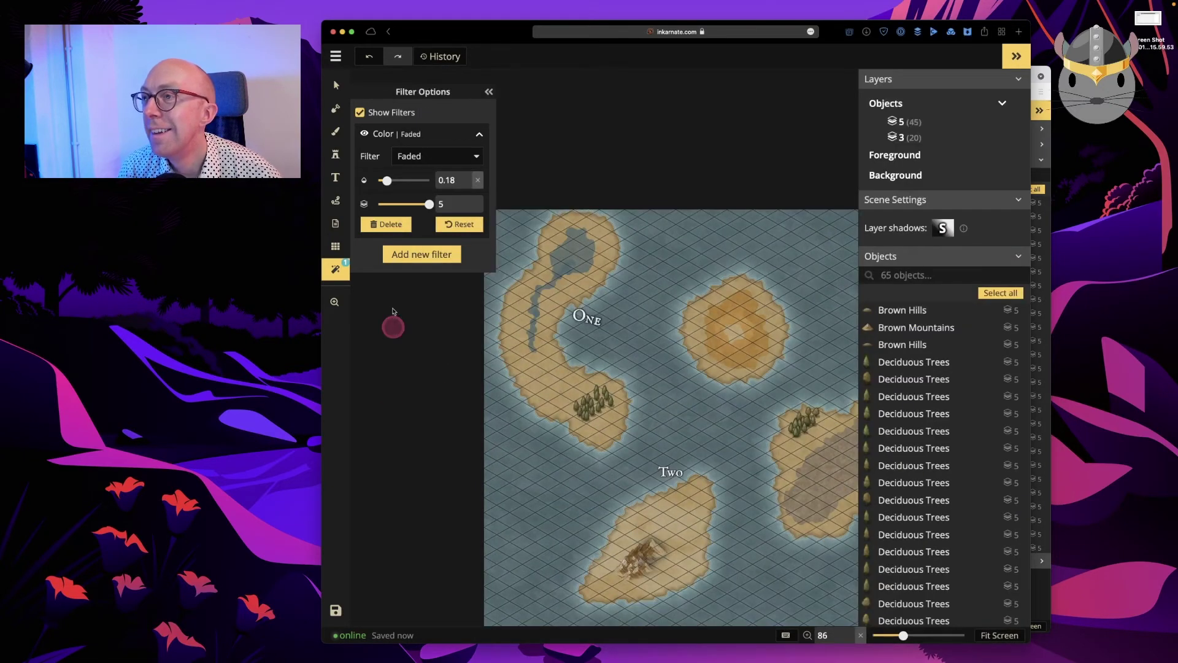
pyautogui.click(360, 114)
pyautogui.click(360, 114)
pyautogui.click(360, 113)
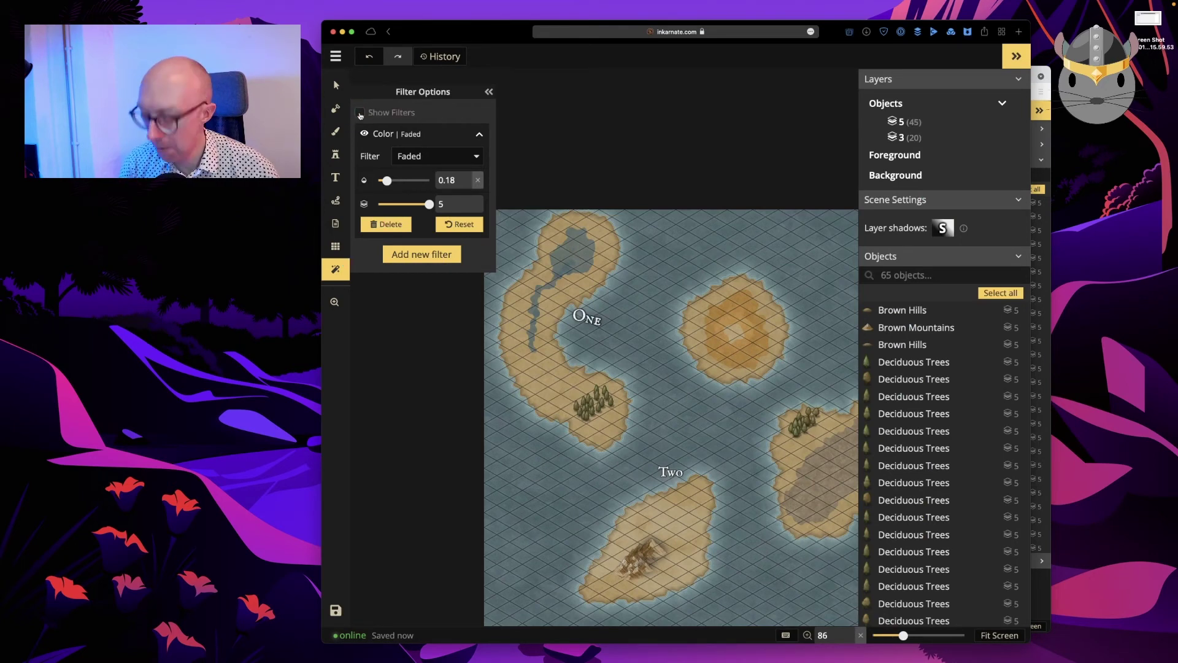
# Put the Safari window out of view, then move the Brave window to its place and enlarge it
pyautogui.press('super+minus')
pyautogui.press('super+Tab')
pyautogui.click(607, 74)
pyautogui.moveTo(606, 74); pyautogui.dragTo(521, 32)
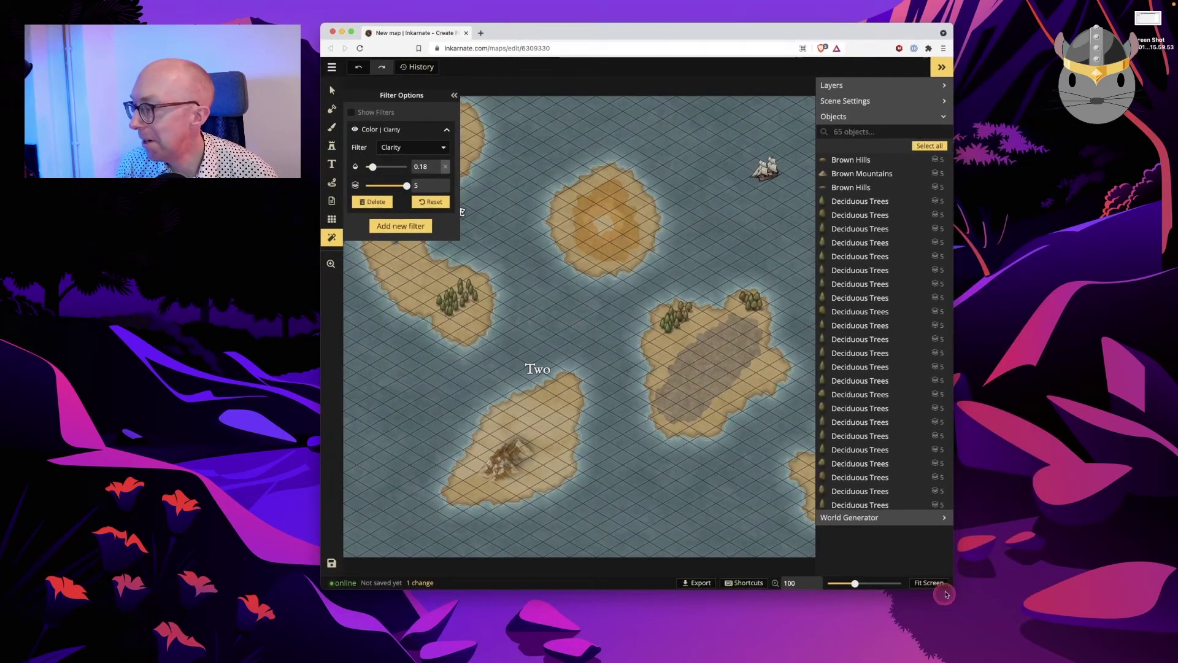
pyautogui.moveTo(953, 588); pyautogui.dragTo(1010, 644)
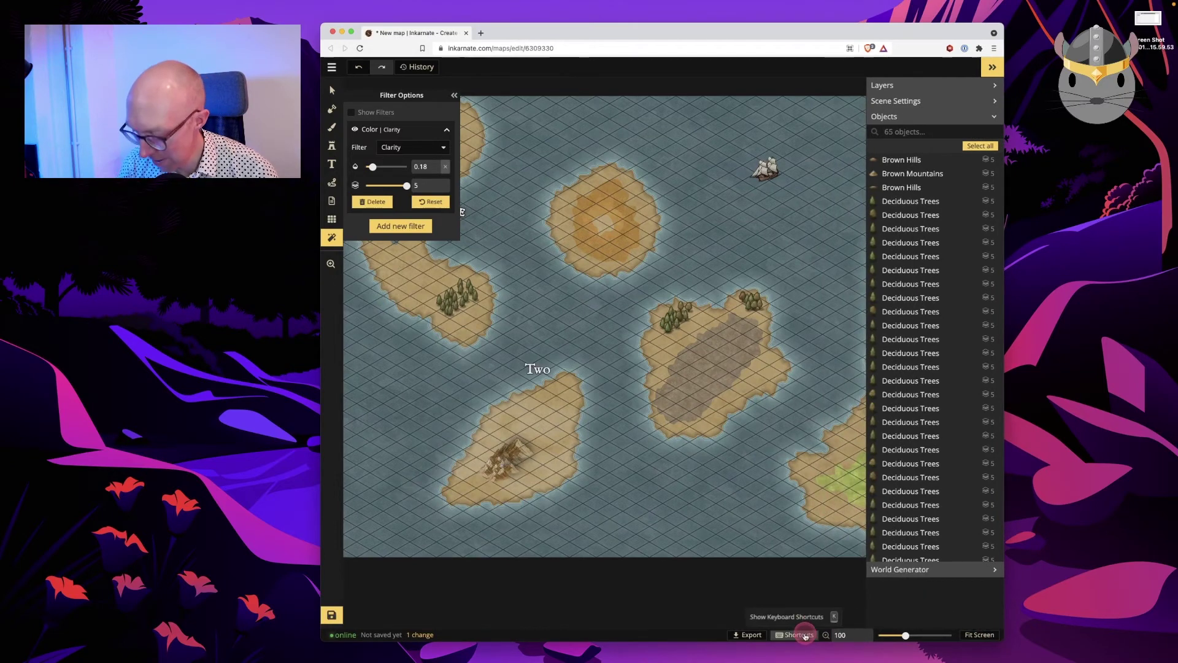
# Increase the page zoom by two levels and collapse the filter options
pyautogui.press('super+equal')
pyautogui.press('super+equal')
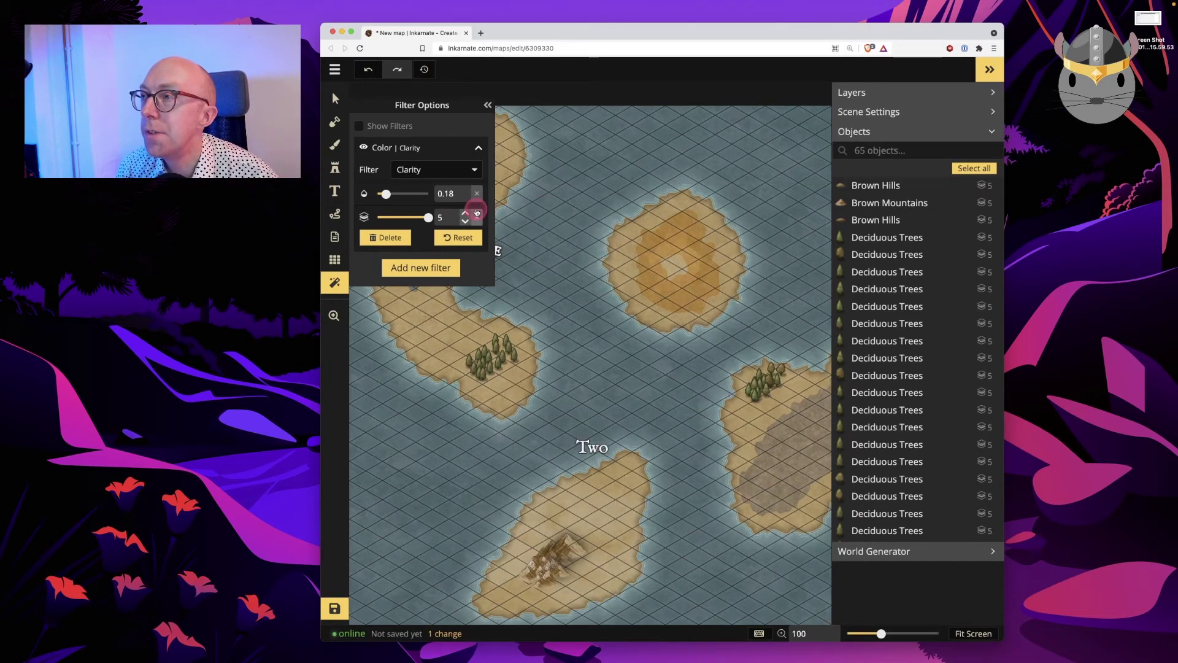
pyautogui.click(488, 106)
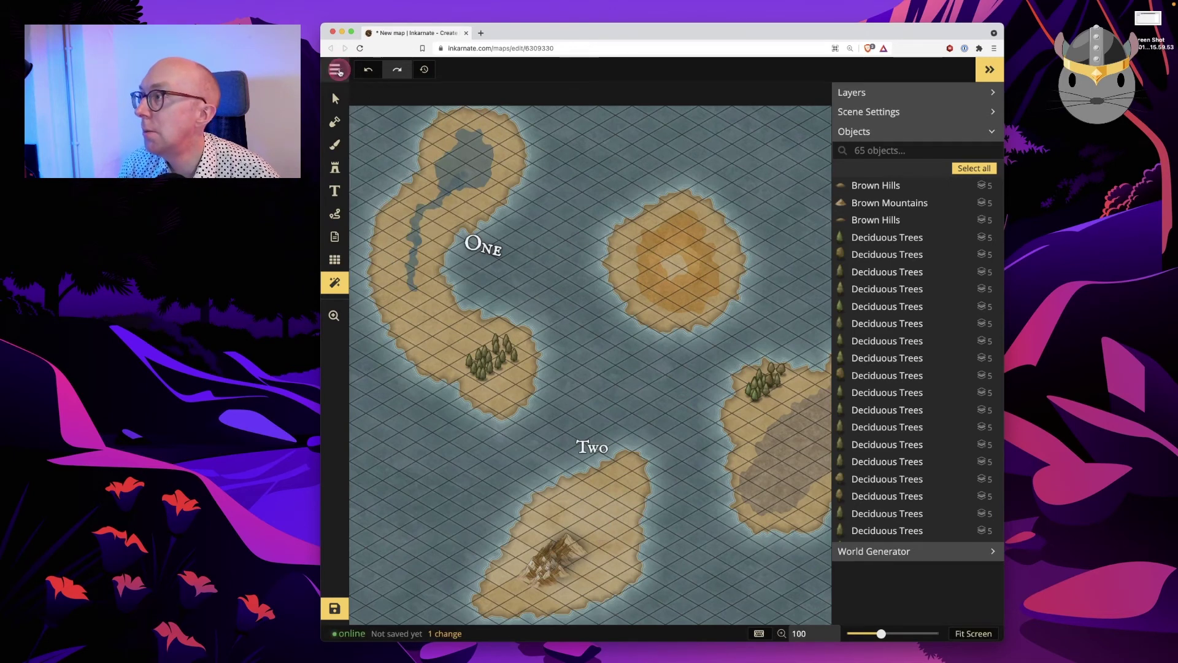
# Expand the scene settings, look in on the layers, and select the first Brown Hills entry among the objects
pyautogui.click(921, 114)
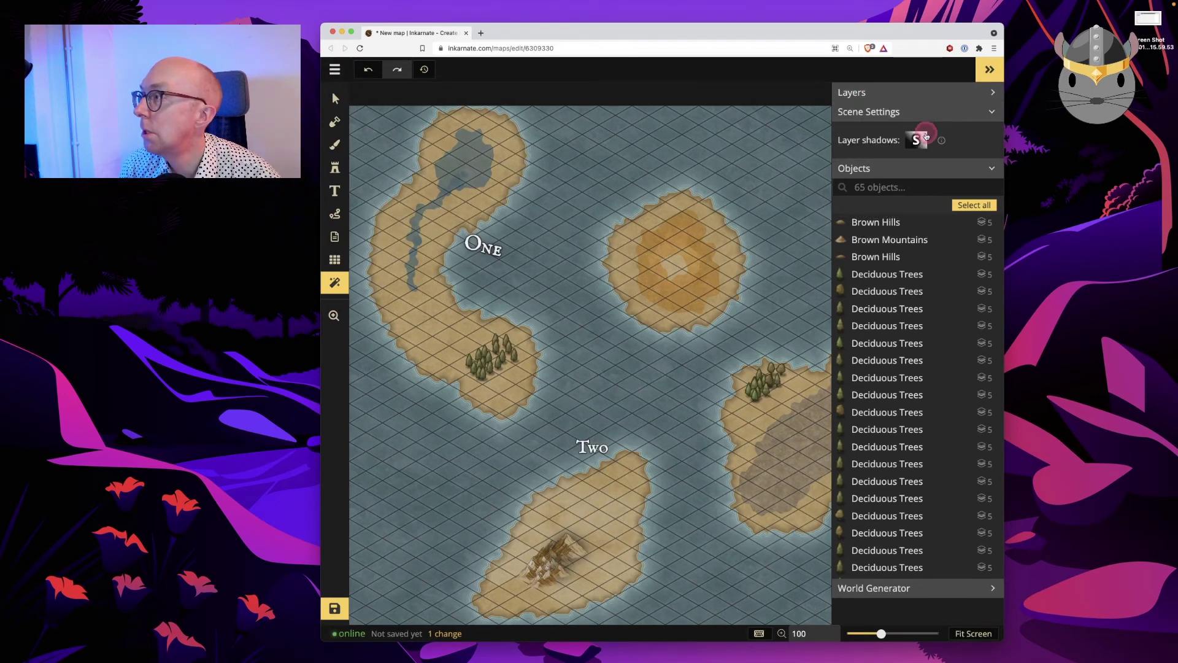
pyautogui.click(881, 93)
pyautogui.click(881, 95)
pyautogui.click(896, 224)
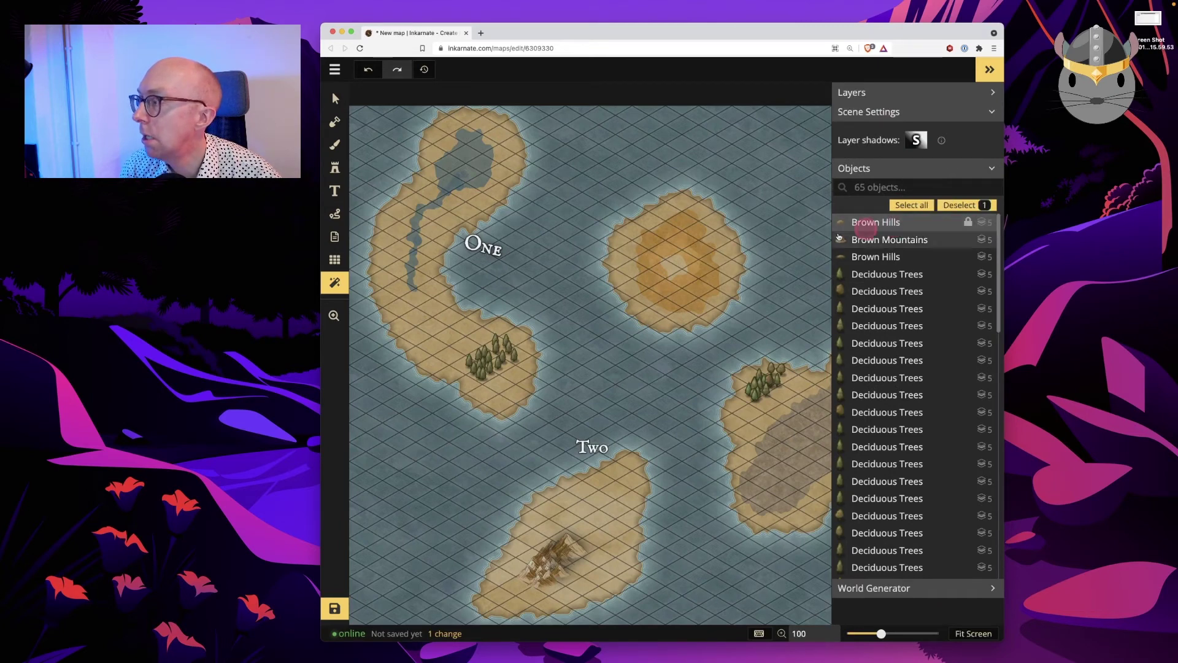
pyautogui.scroll(2, 689, 279)
pyautogui.scroll(-3, 686, 285)
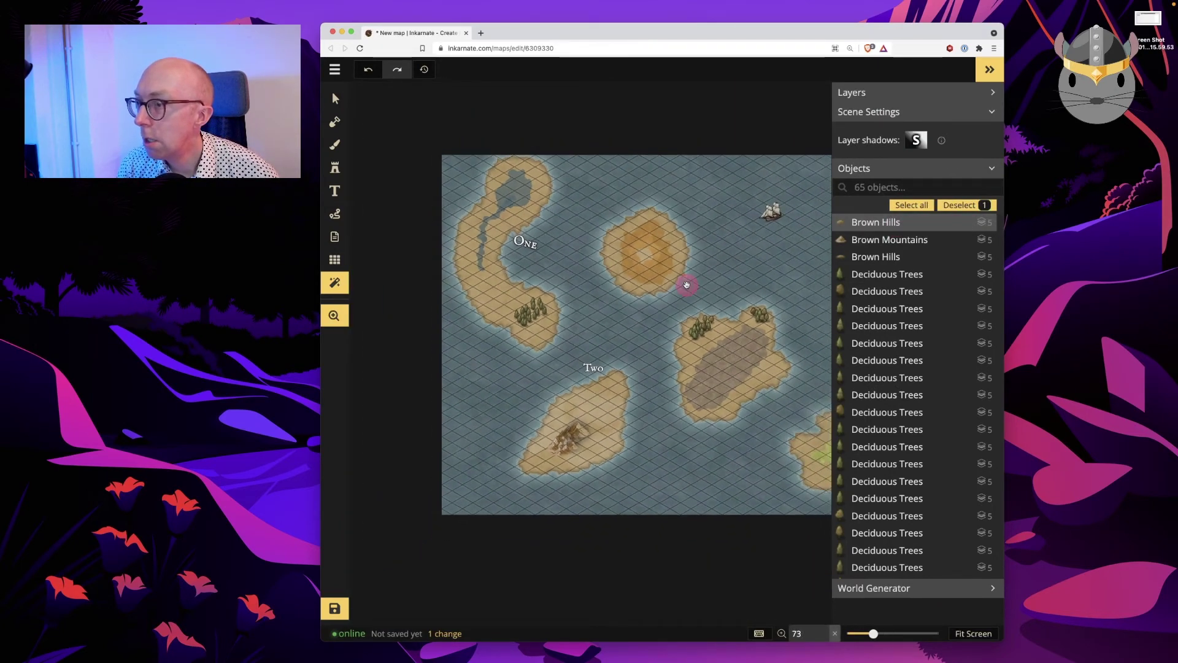
# Select the second Brown Hills entry and go through the first two Deciduous Trees entries in the object list
pyautogui.click(906, 260)
pyautogui.click(901, 274)
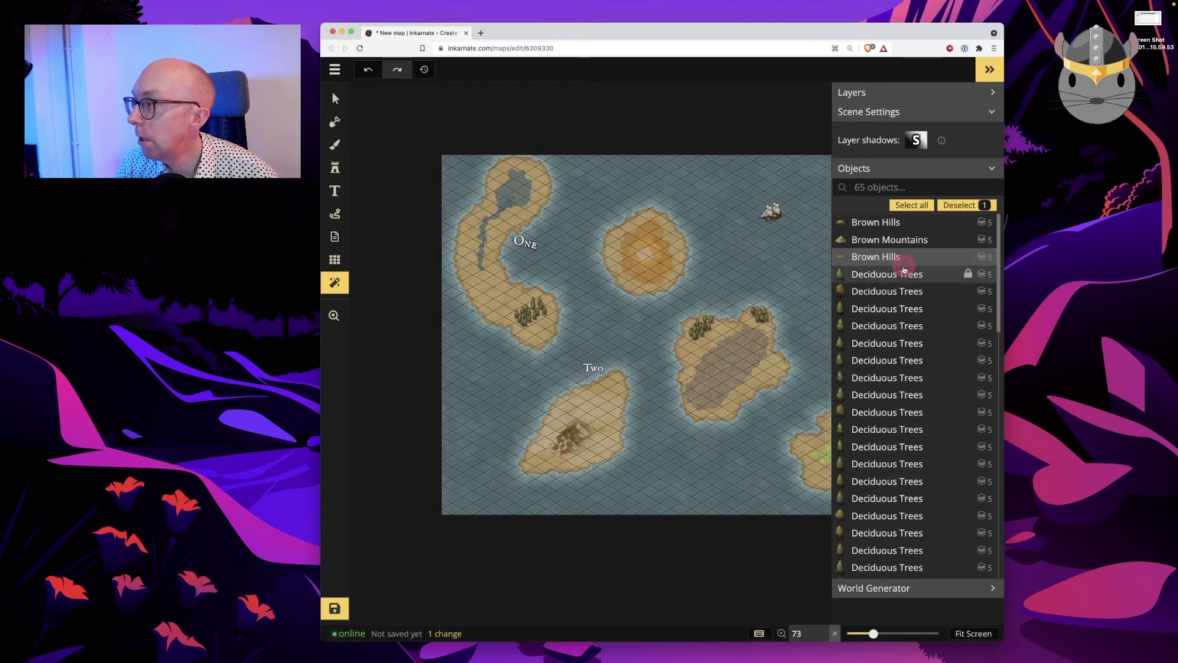
pyautogui.click(862, 258)
pyautogui.click(877, 276)
pyautogui.click(878, 291)
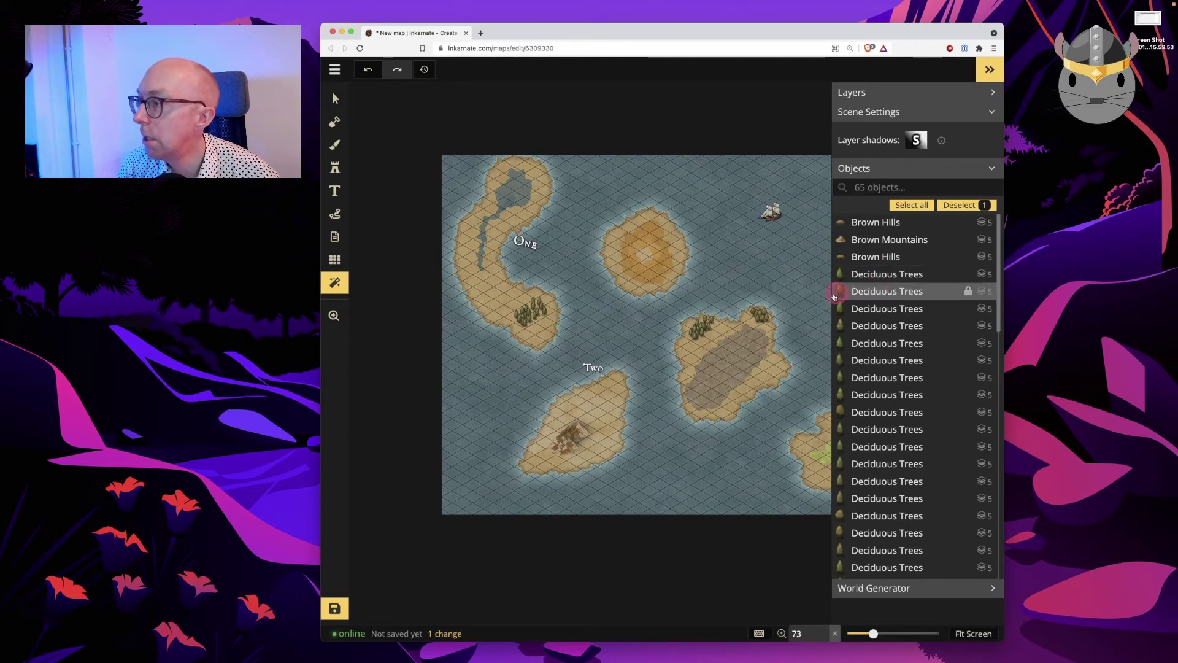
# Try to lock the selected Deciduous Trees object and move it lower in the object list
pyautogui.moveTo(776, 292); pyautogui.dragTo(733, 292)
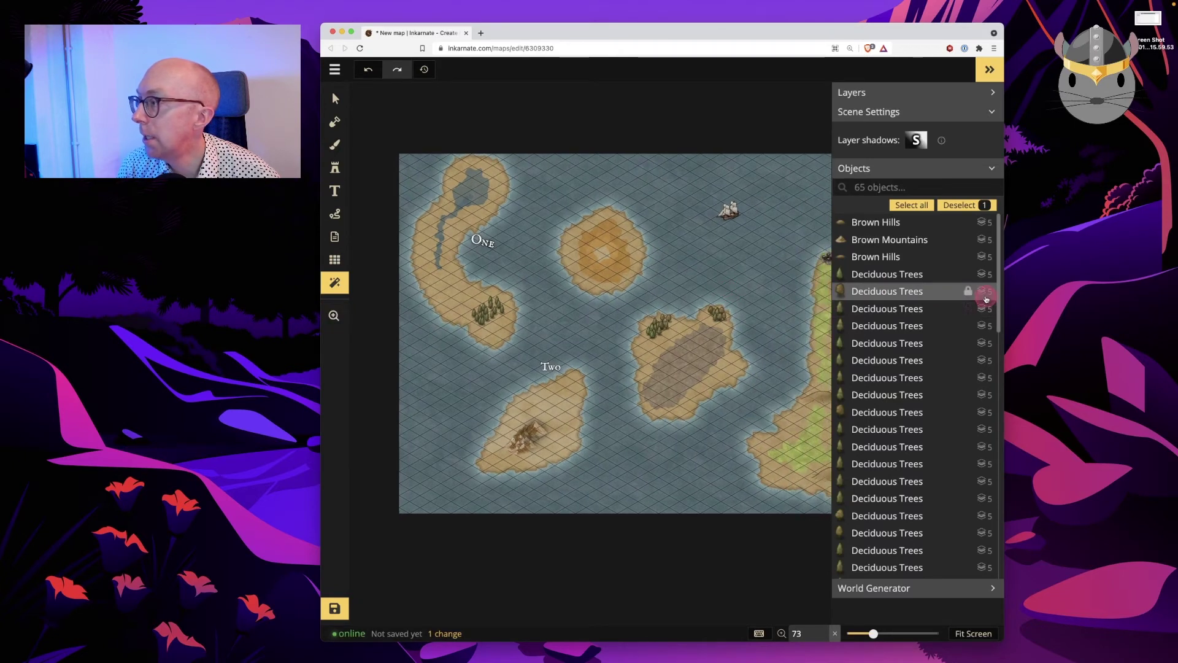
pyautogui.click(967, 292)
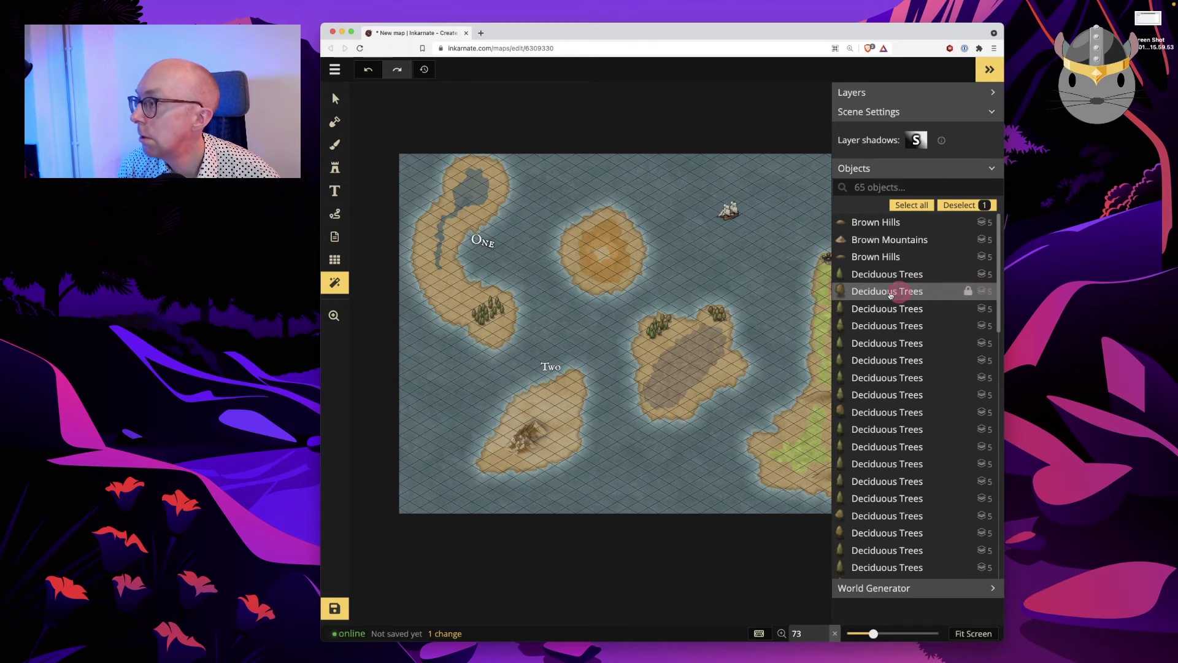
pyautogui.moveTo(887, 294); pyautogui.dragTo(862, 425)
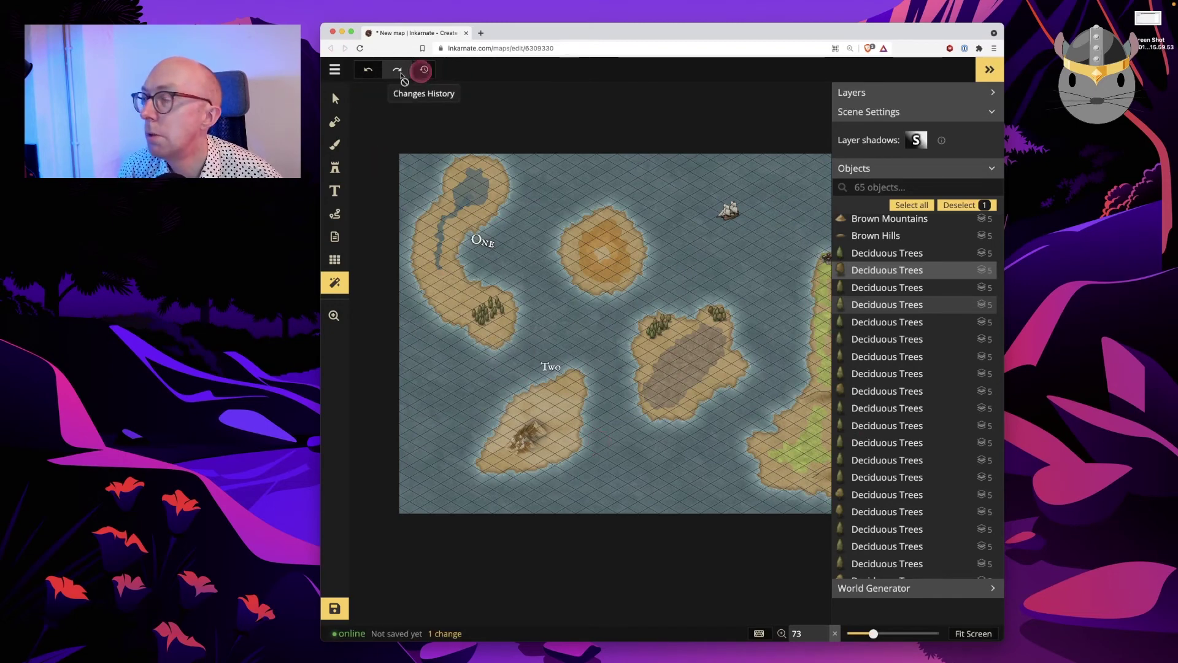
# Open the image export settings for the map
pyautogui.click(343, 75)
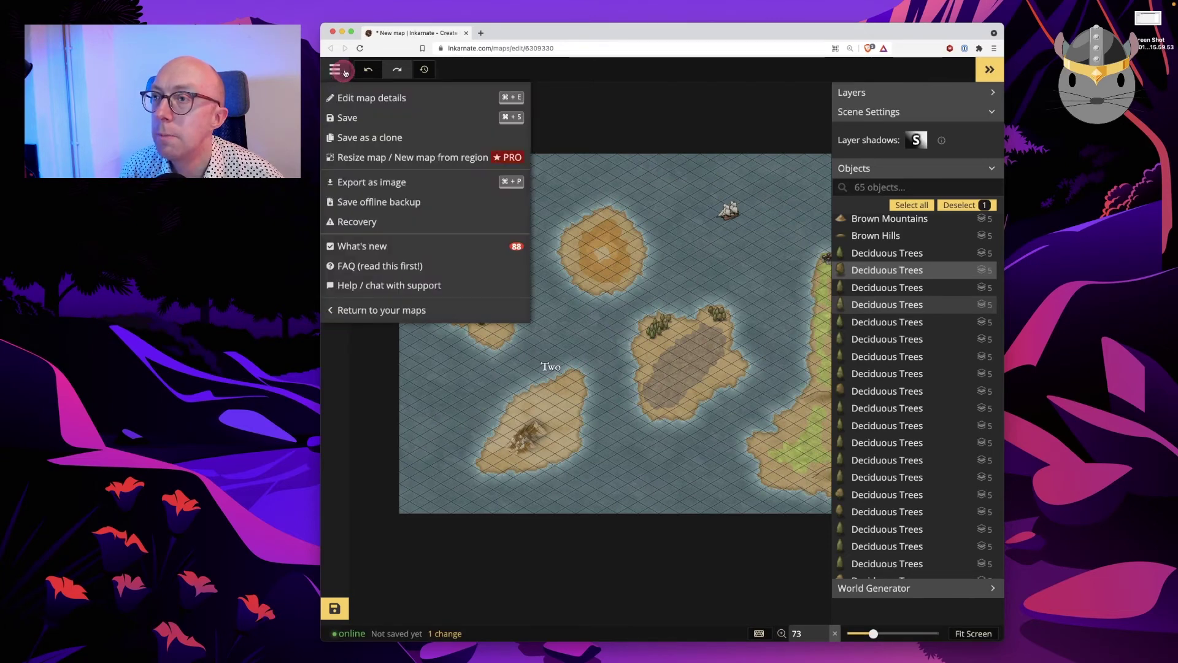
pyautogui.click(372, 136)
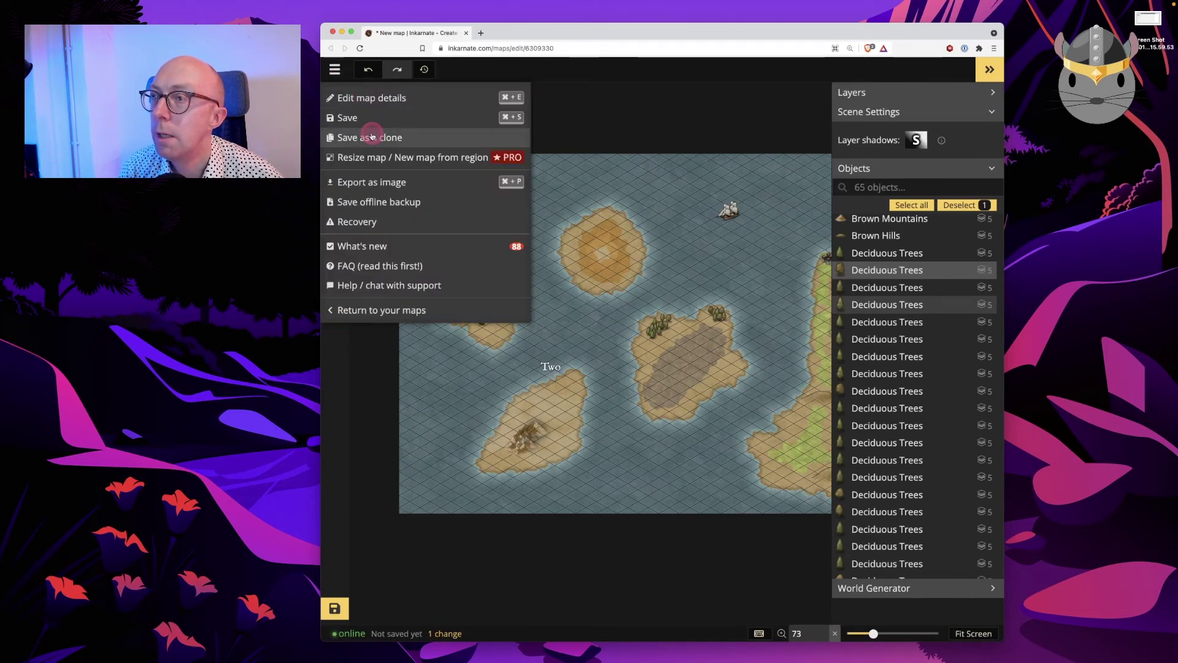
pyautogui.click(373, 184)
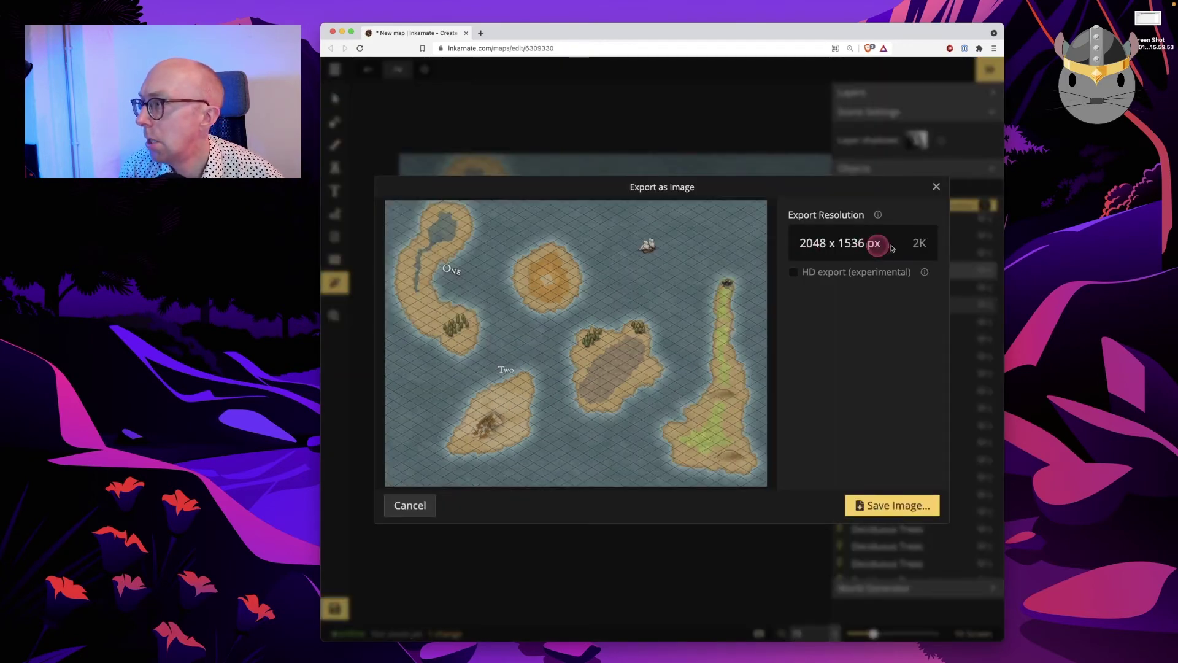
# Try saving the image as a 4096 x 3072 px HD export, then close the Pro offer and disable HD export
pyautogui.click(793, 272)
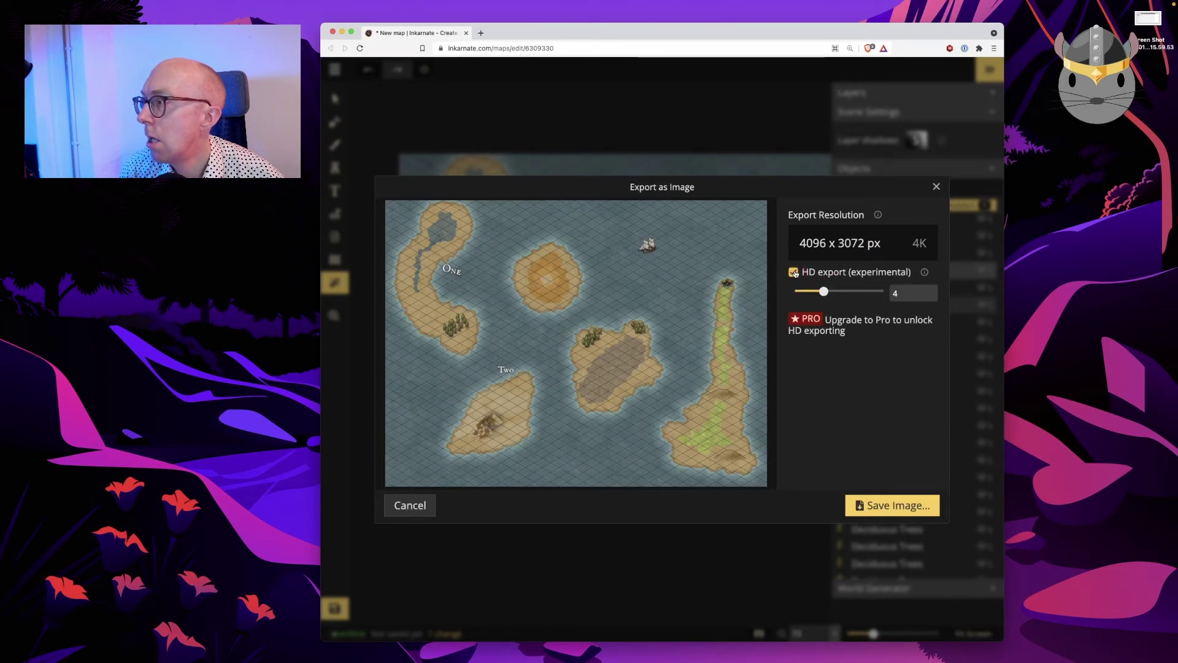
pyautogui.click(900, 506)
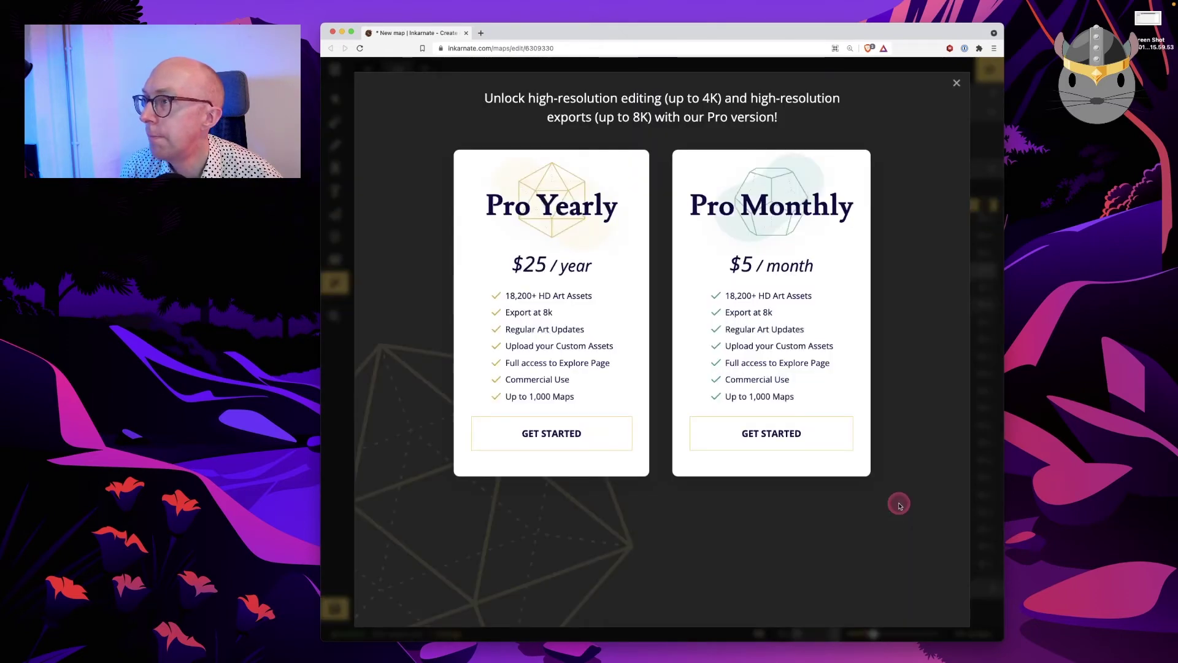
pyautogui.click(956, 83)
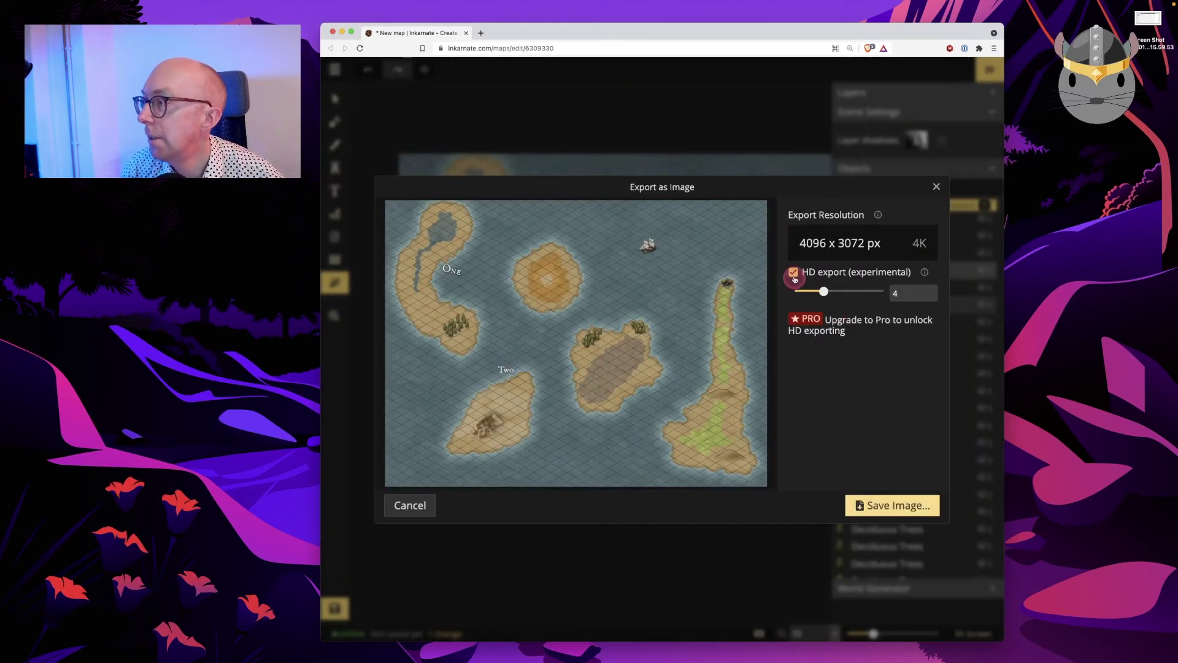
pyautogui.click(794, 272)
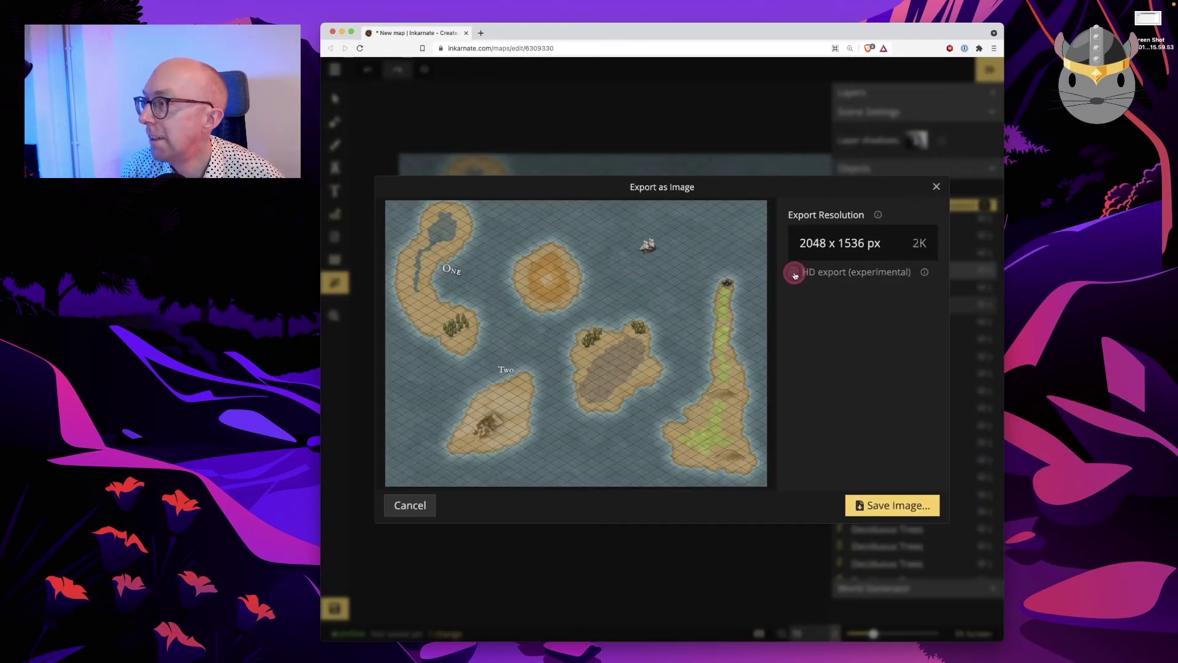
# Save the map as a 2048 x 1536 px image and dismiss the sharing offer
pyautogui.click(925, 505)
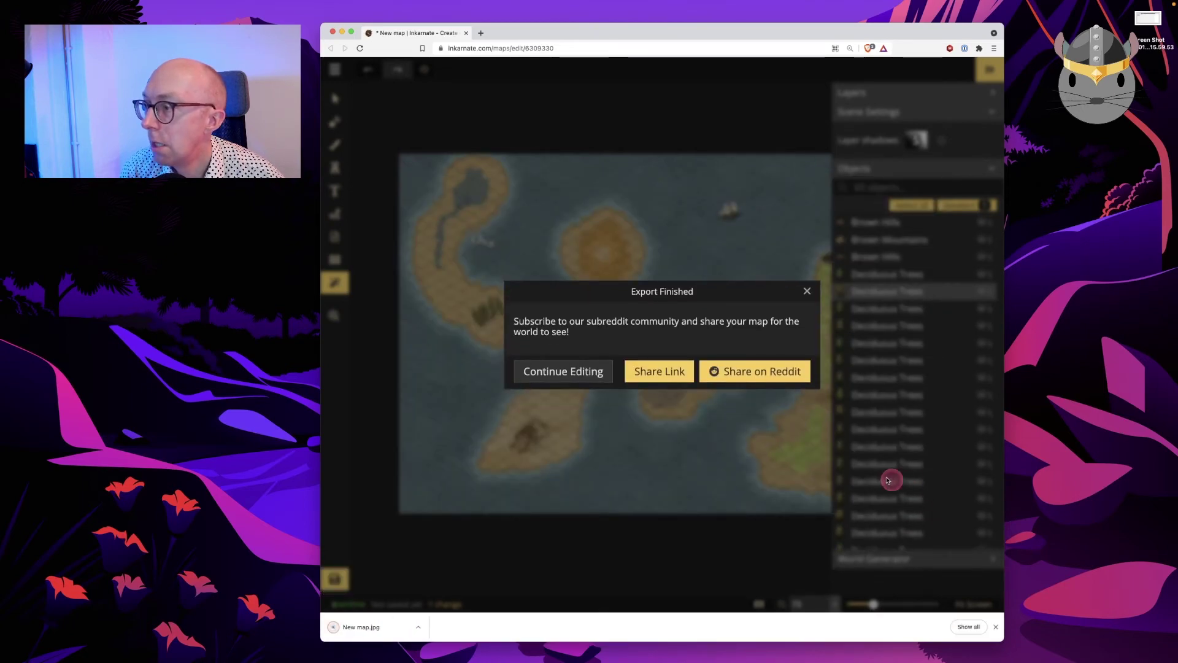
pyautogui.click(807, 292)
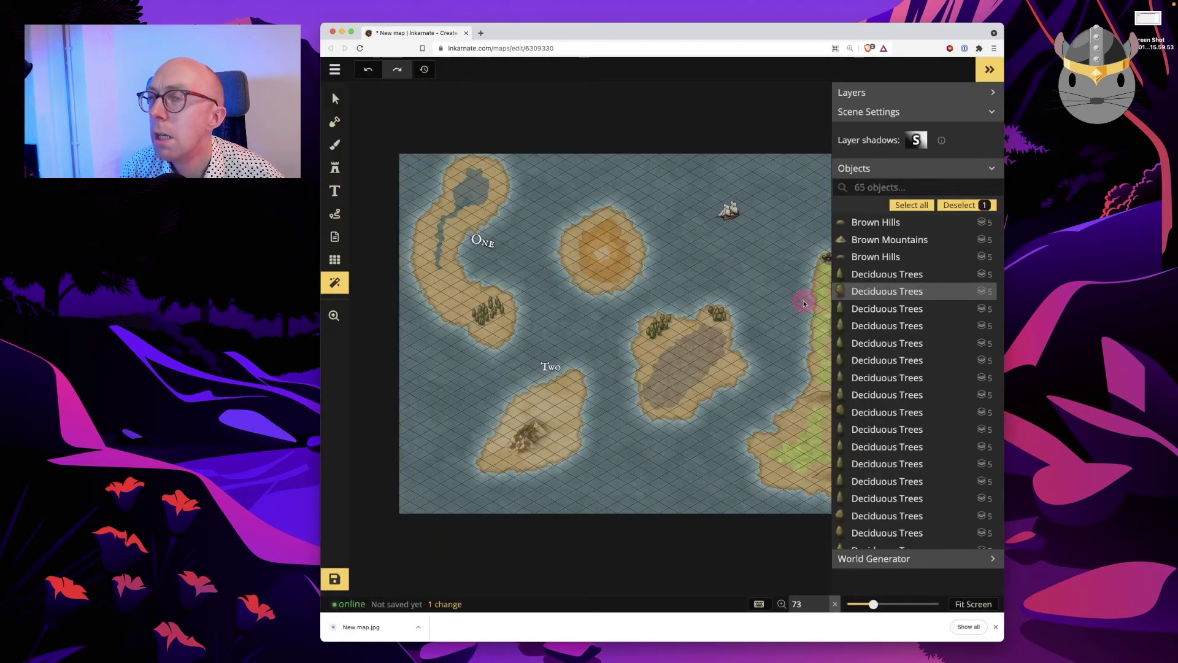
# Save an offline backup file of the map
pyautogui.click(335, 69)
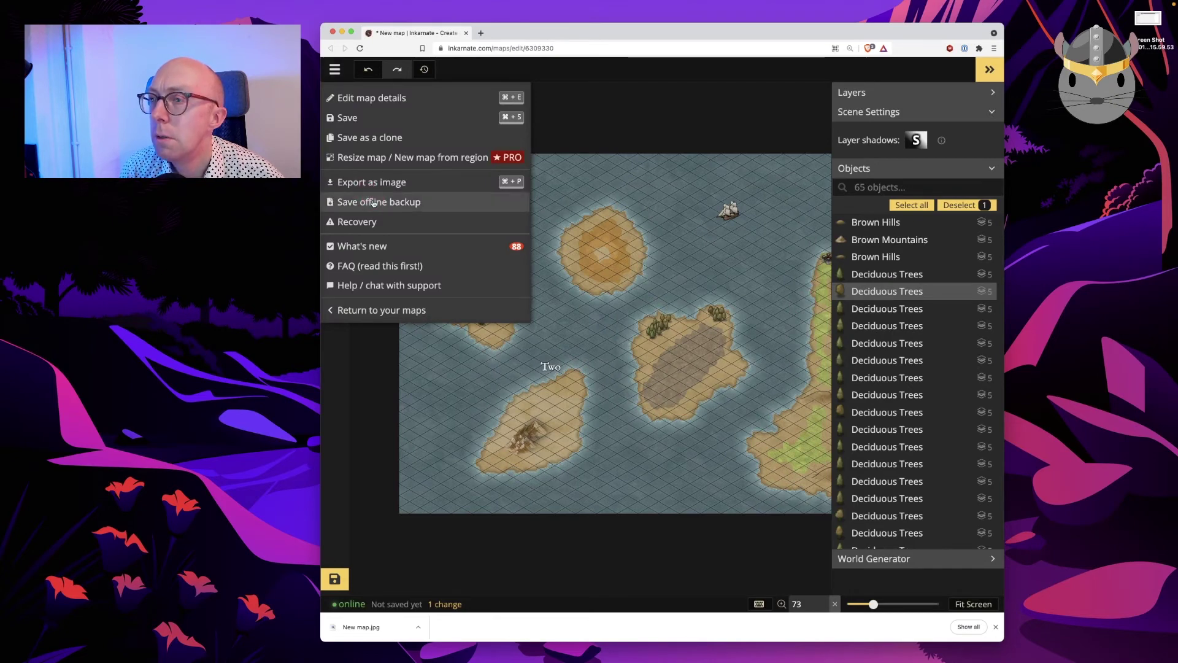
pyautogui.click(373, 203)
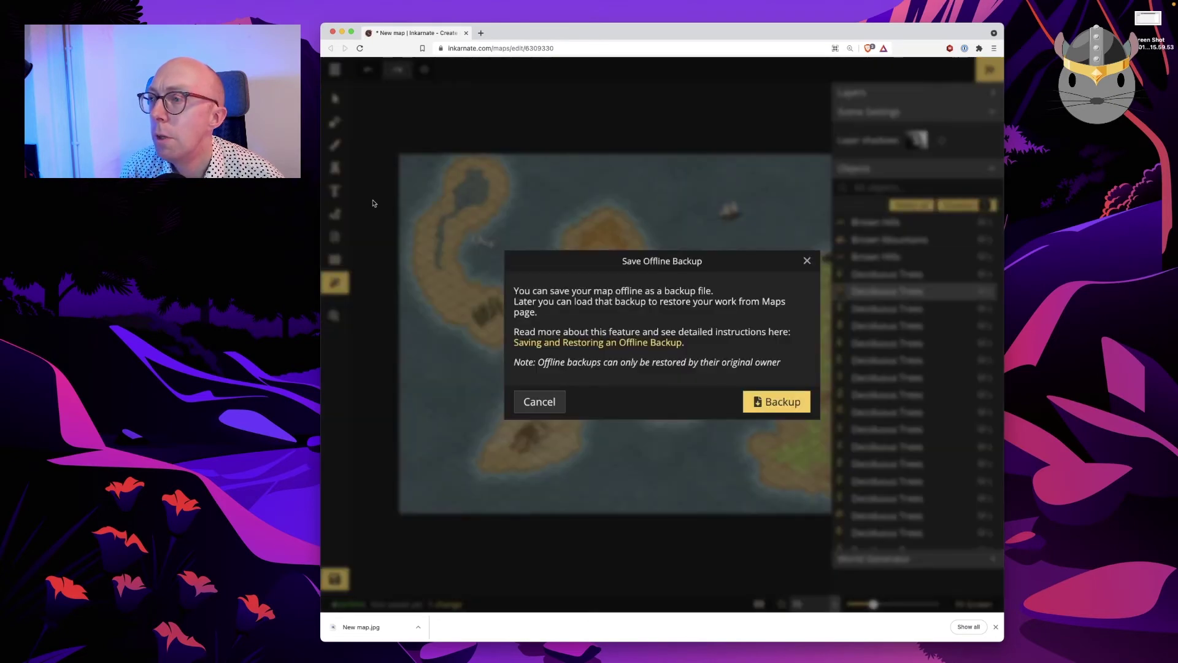
pyautogui.click(778, 403)
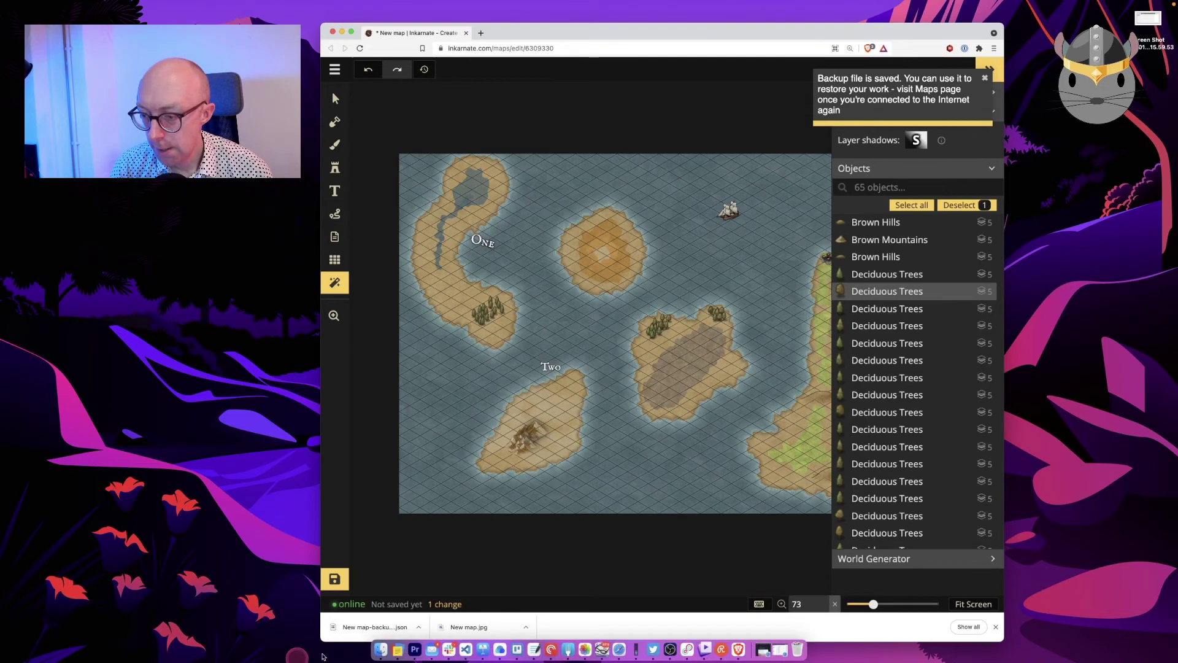
# Switch to Finder, open the Downloads folder and move its window off the centre of the map
pyautogui.rightClick(383, 650)
pyautogui.click(436, 431)
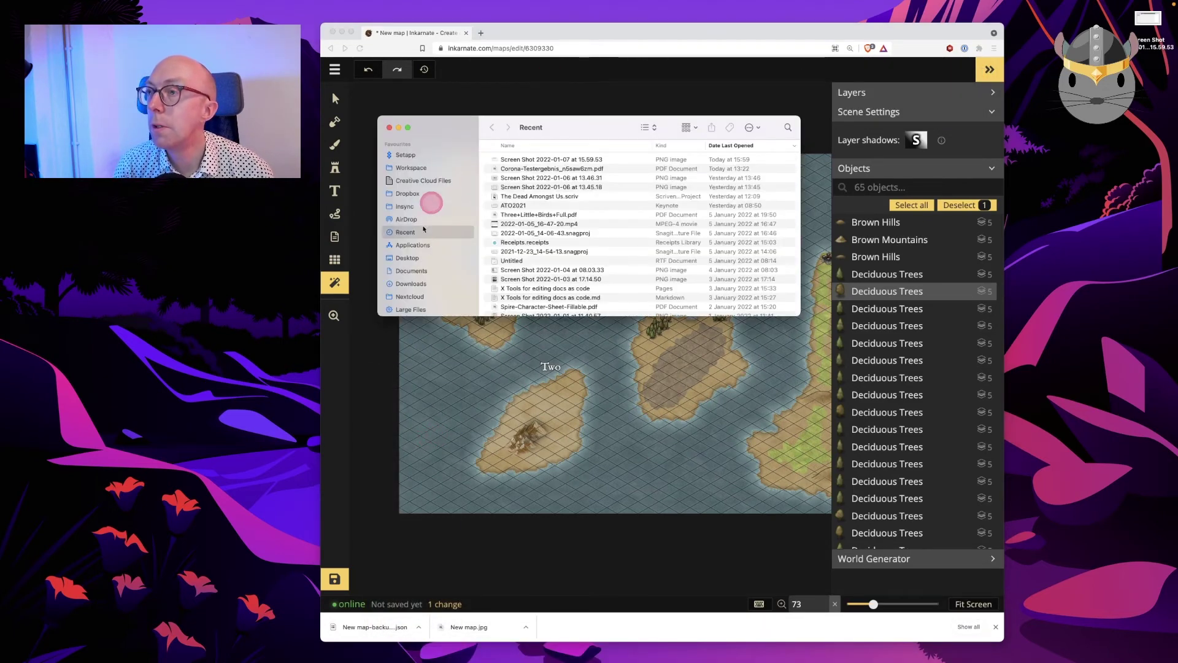
pyautogui.click(412, 284)
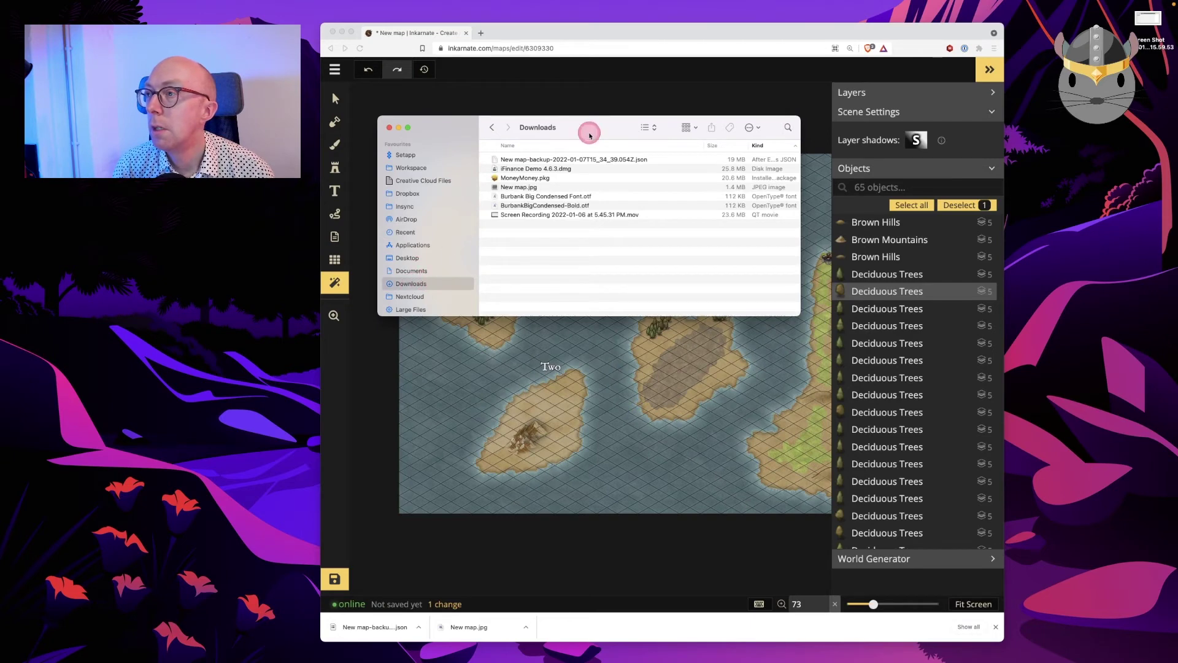
pyautogui.moveTo(584, 143); pyautogui.dragTo(483, 152)
# Preview the contents of the New map backup JSON file in Downloads, then close the preview
pyautogui.click(456, 168)
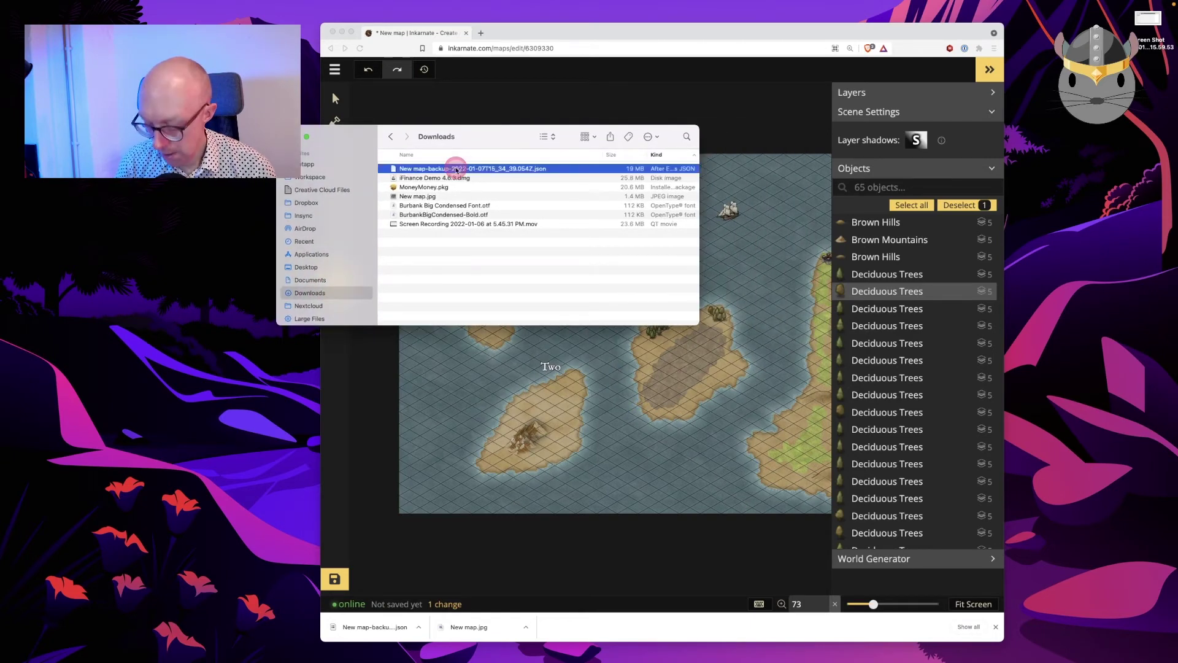
pyautogui.press('space')
pyautogui.scroll(-3, 487, 315)
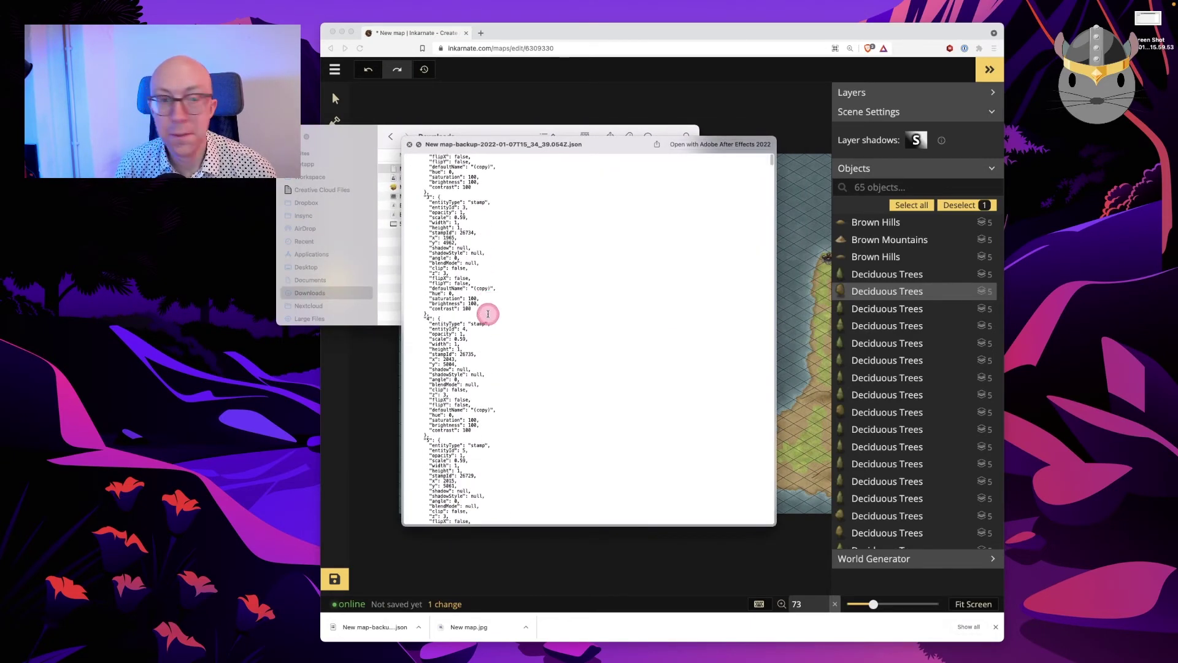
pyautogui.press('space')
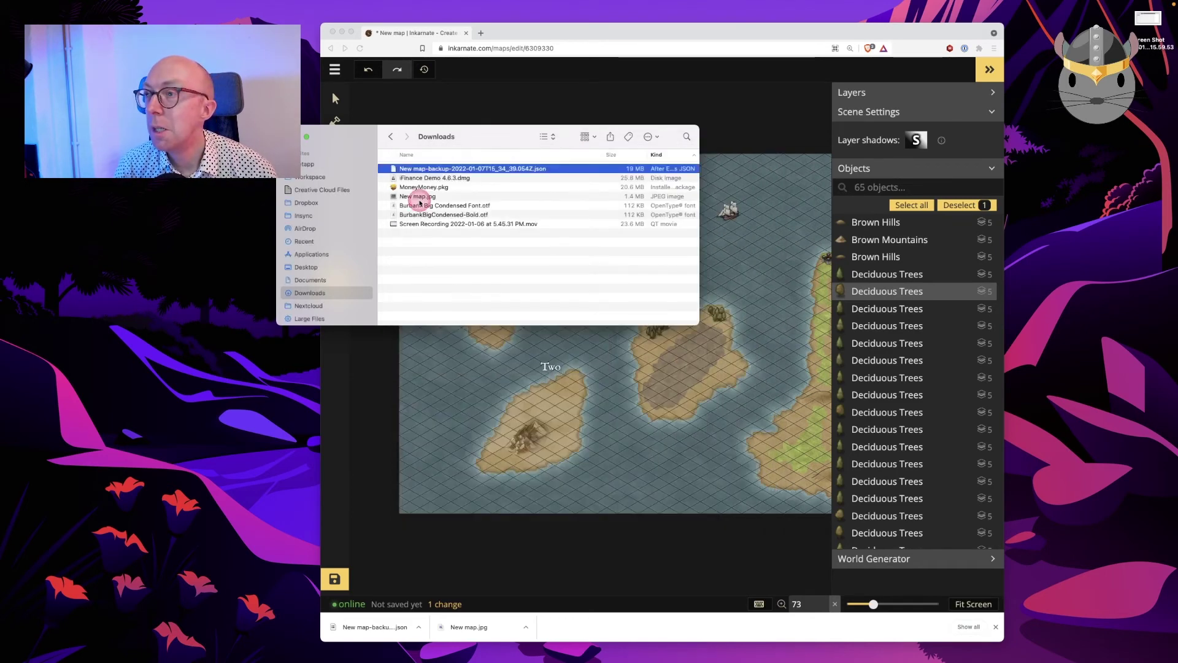
# Open New map.jpg in Preview, examine the exported islands up close and as a whole, and close the image
pyautogui.click(420, 199)
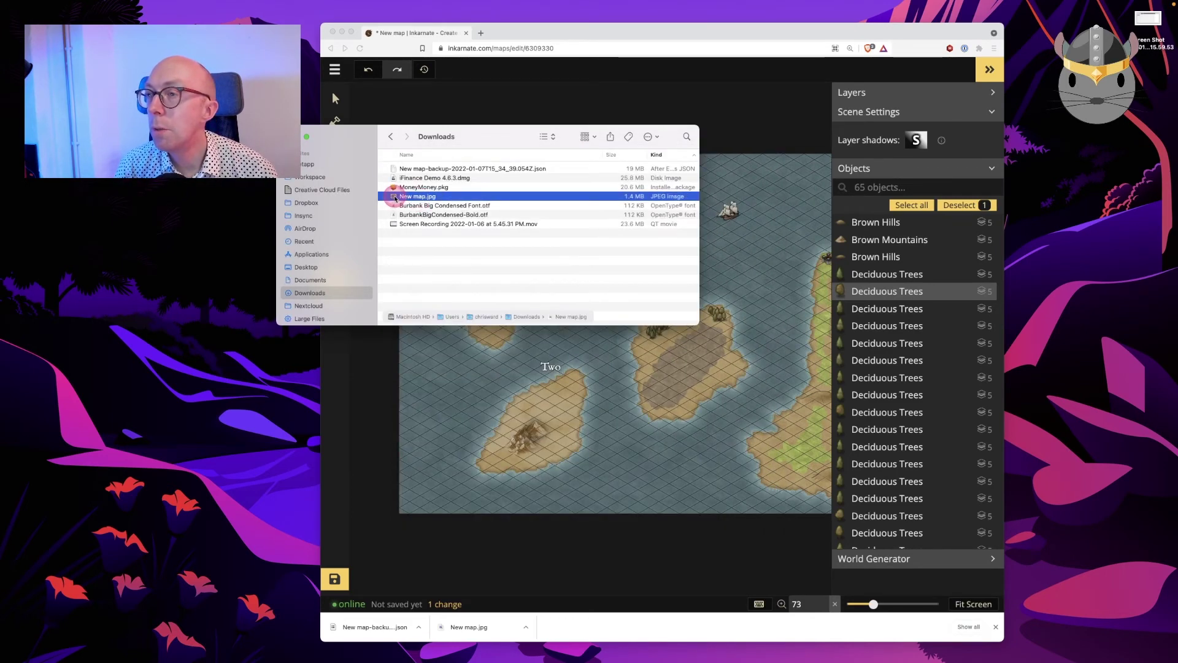
pyautogui.press('super+w')
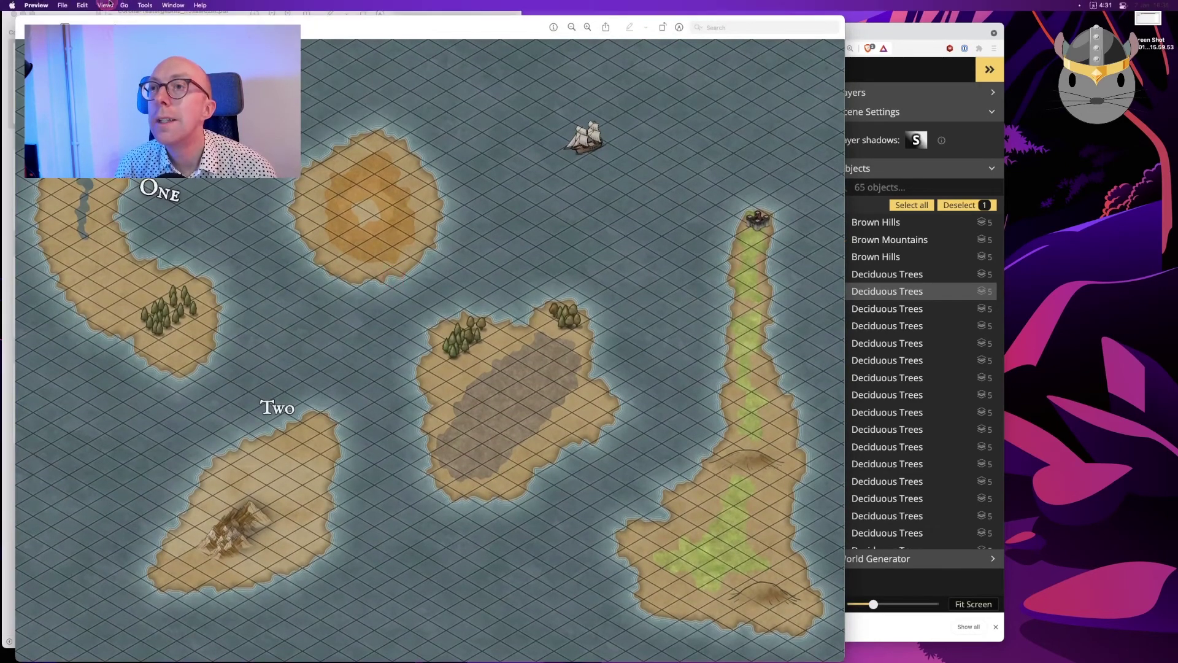
pyautogui.click(107, 4)
pyautogui.moveTo(105, 3)
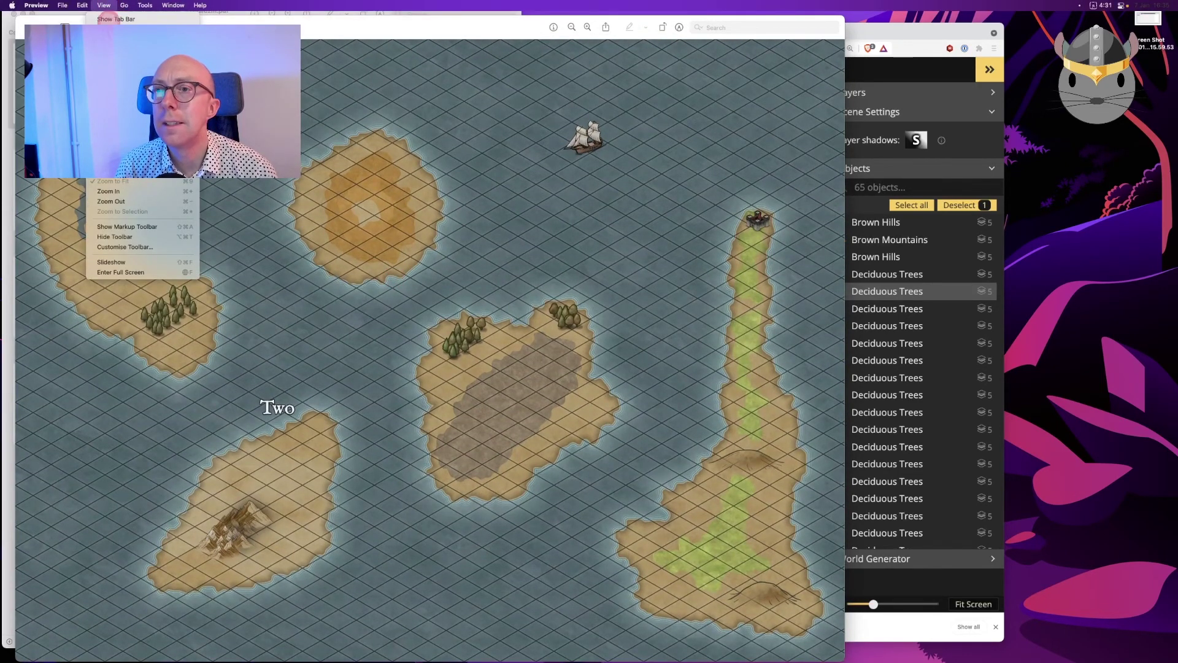
pyautogui.click(109, 191)
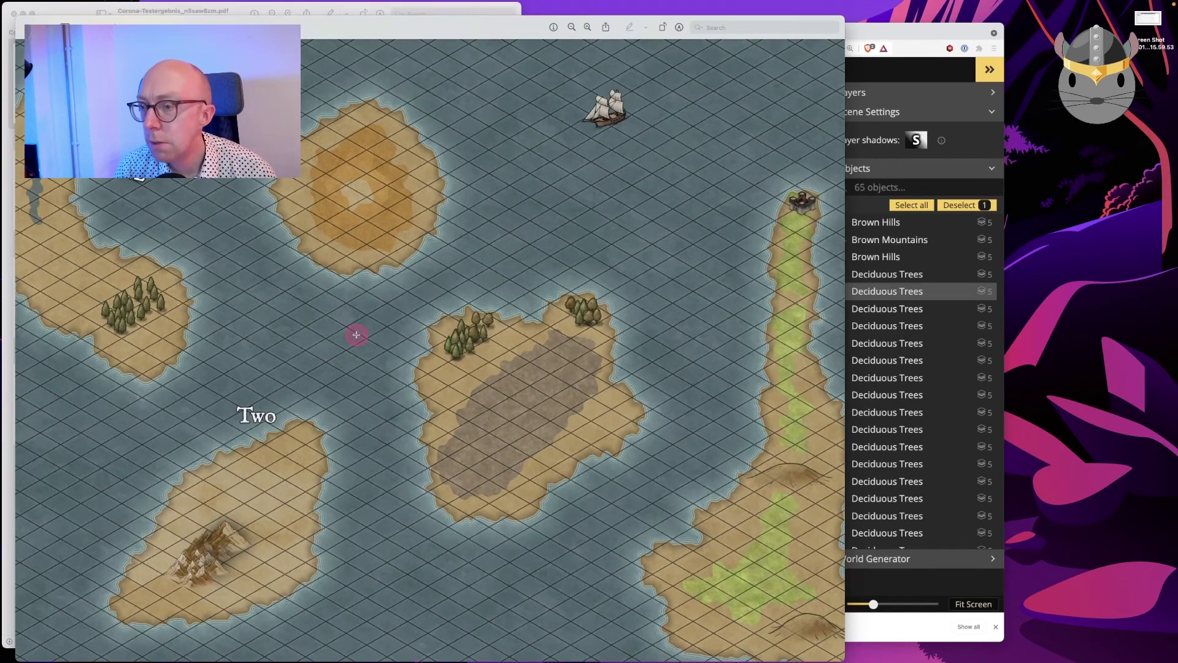
pyautogui.scroll(-2, 356, 334)
pyautogui.scroll(3, 356, 335)
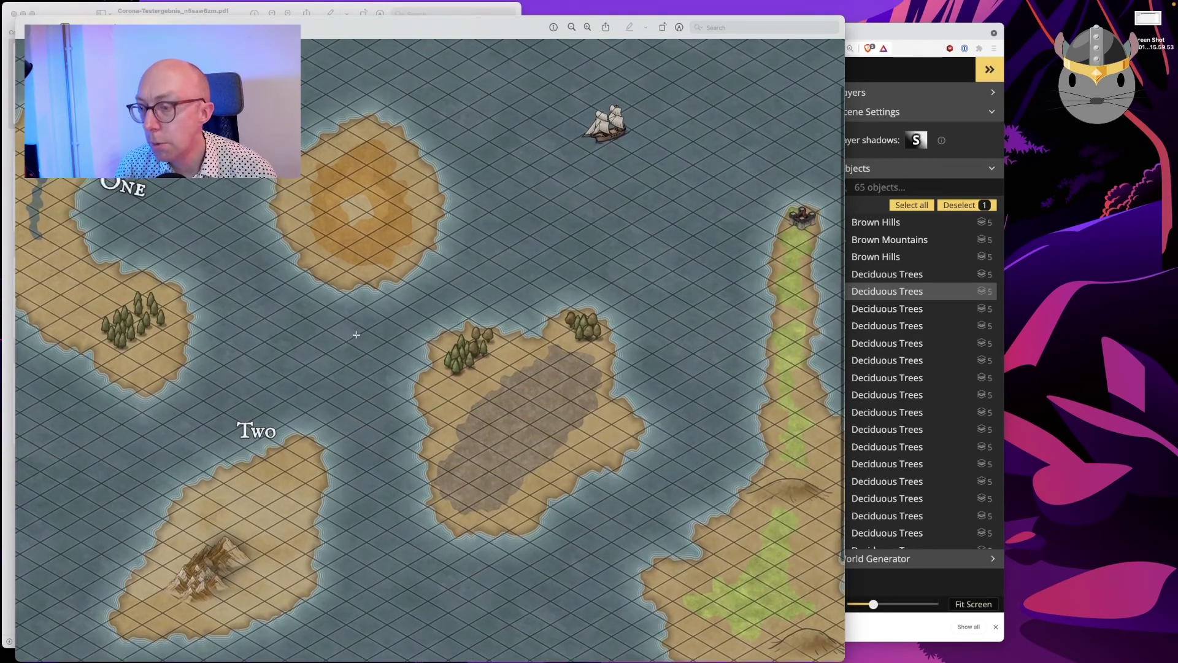
pyautogui.scroll(6, 356, 335)
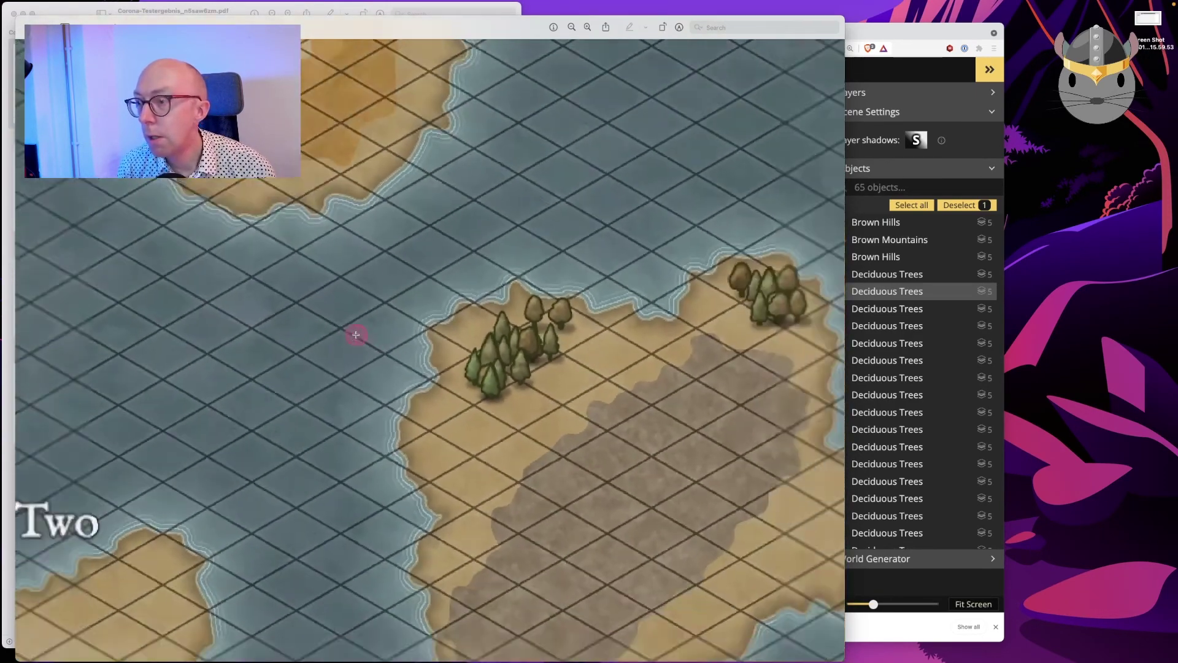
pyautogui.scroll(-8, 356, 335)
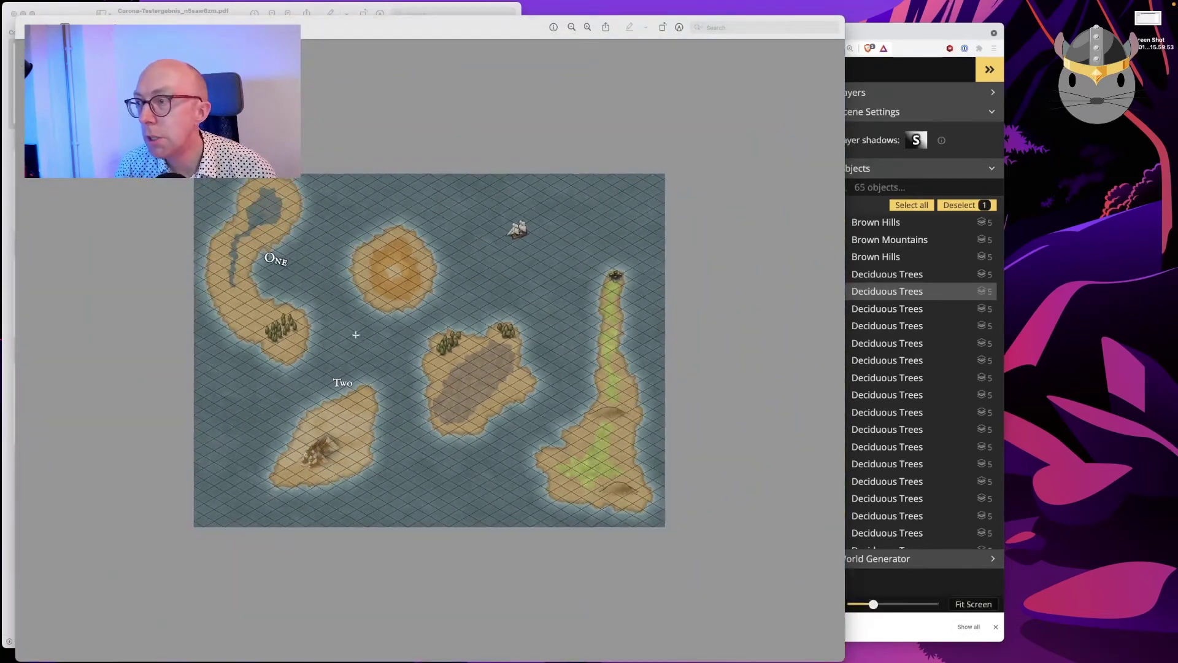
pyautogui.press('super+w')
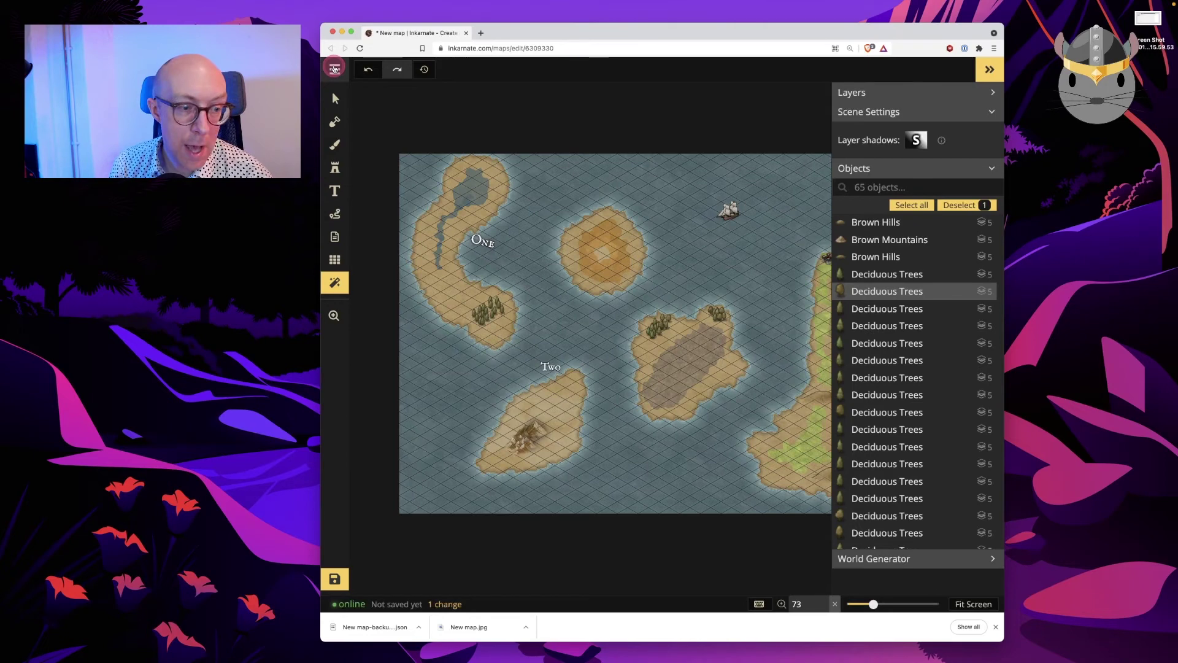
# Save the current map online in Inkarnate
pyautogui.click(335, 69)
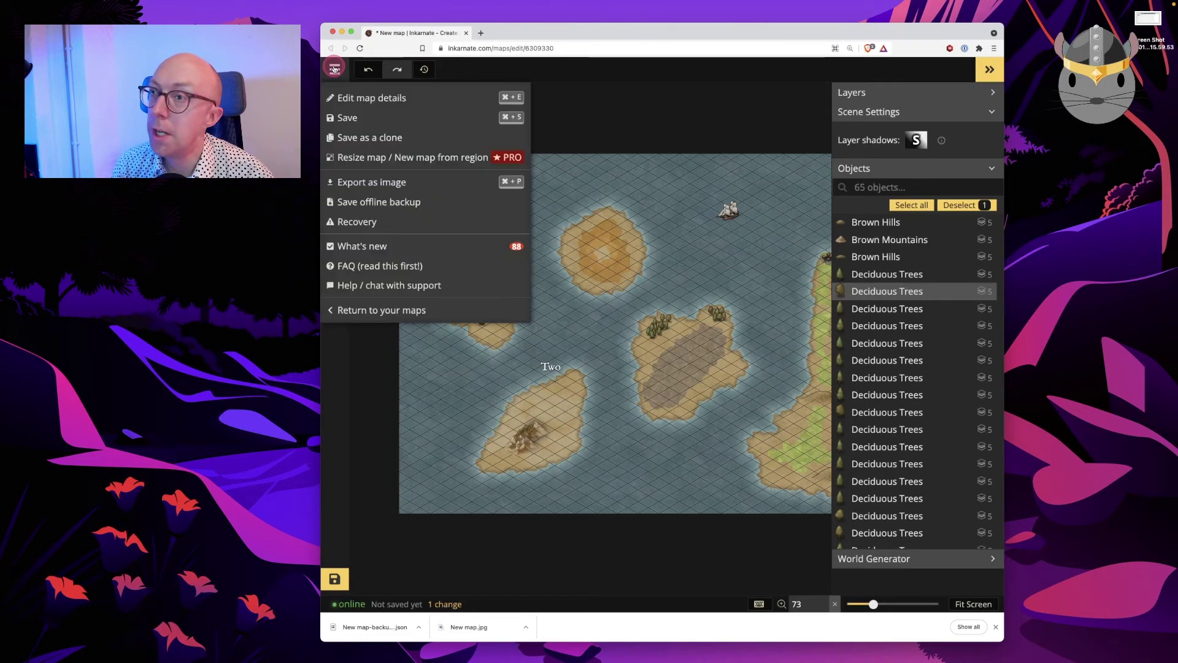
pyautogui.click(344, 118)
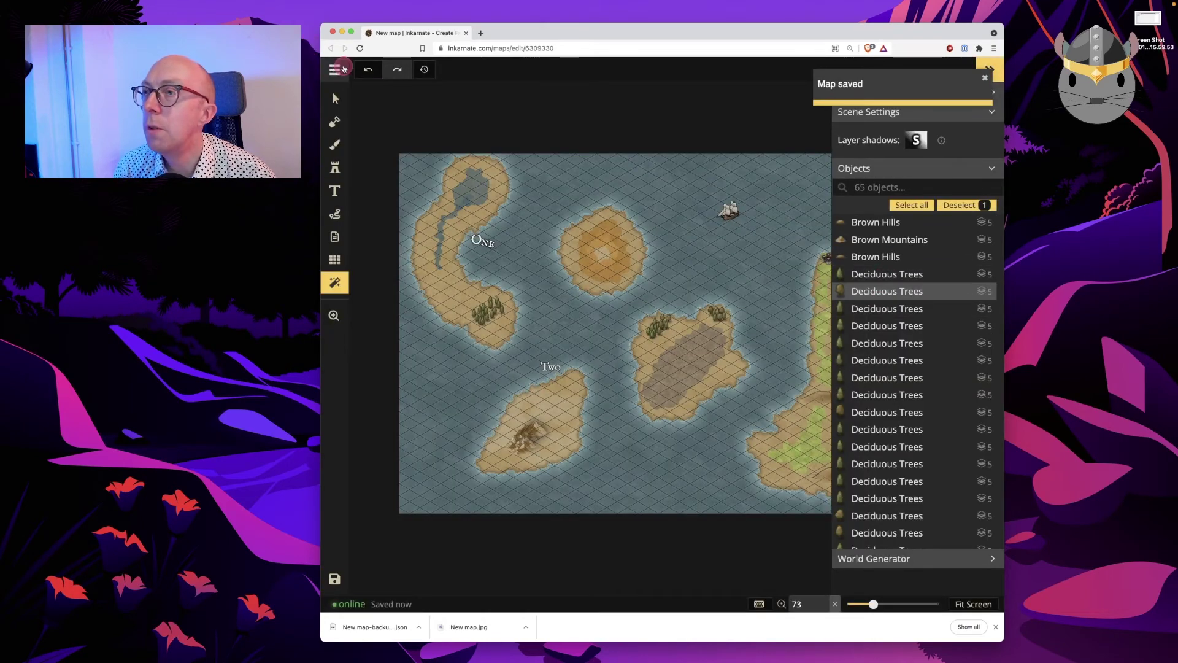
pyautogui.click(335, 70)
pyautogui.click(377, 100)
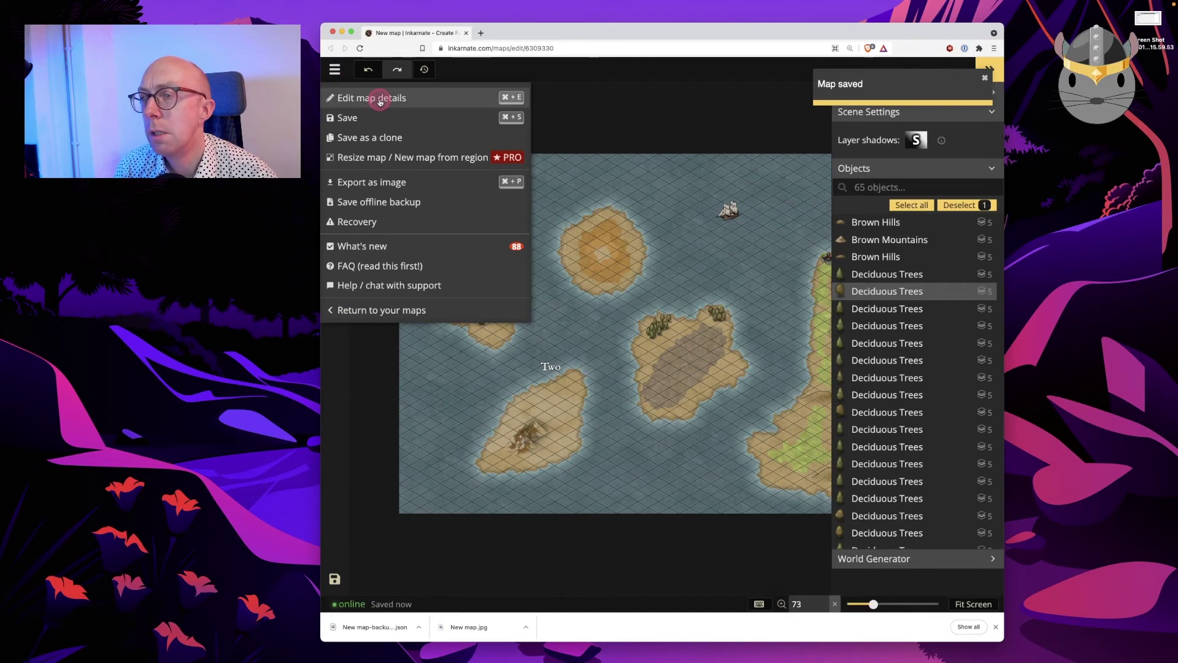
pyautogui.click(618, 117)
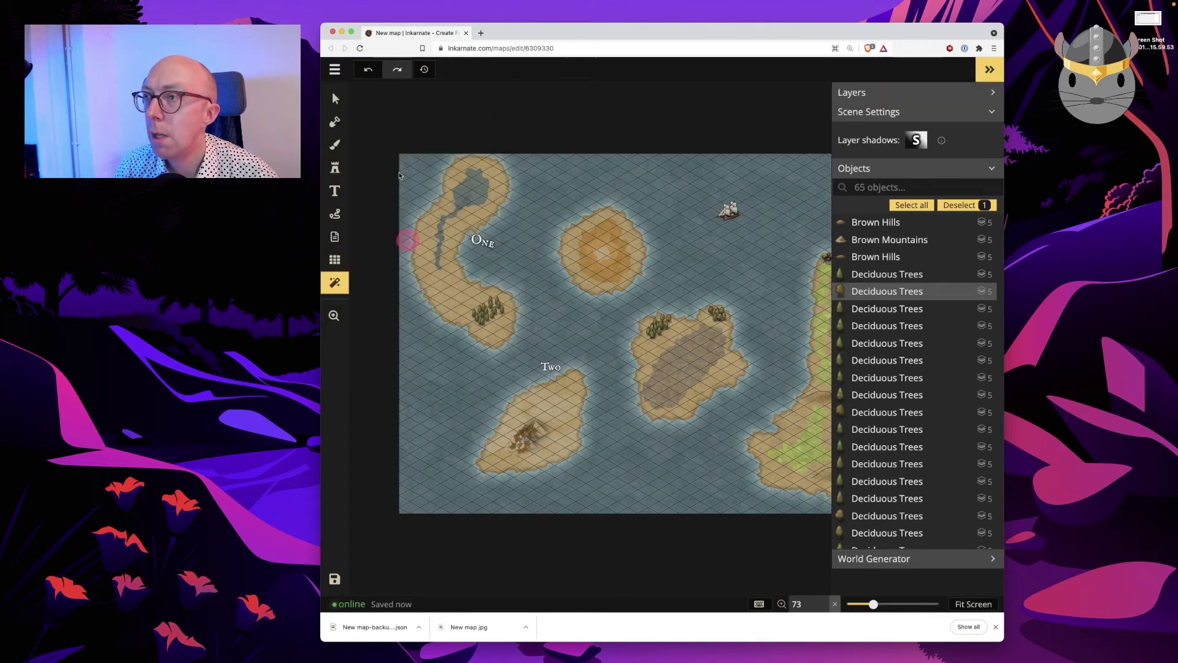
# Return to the overview of your maps and start creating a new map
pyautogui.click(337, 71)
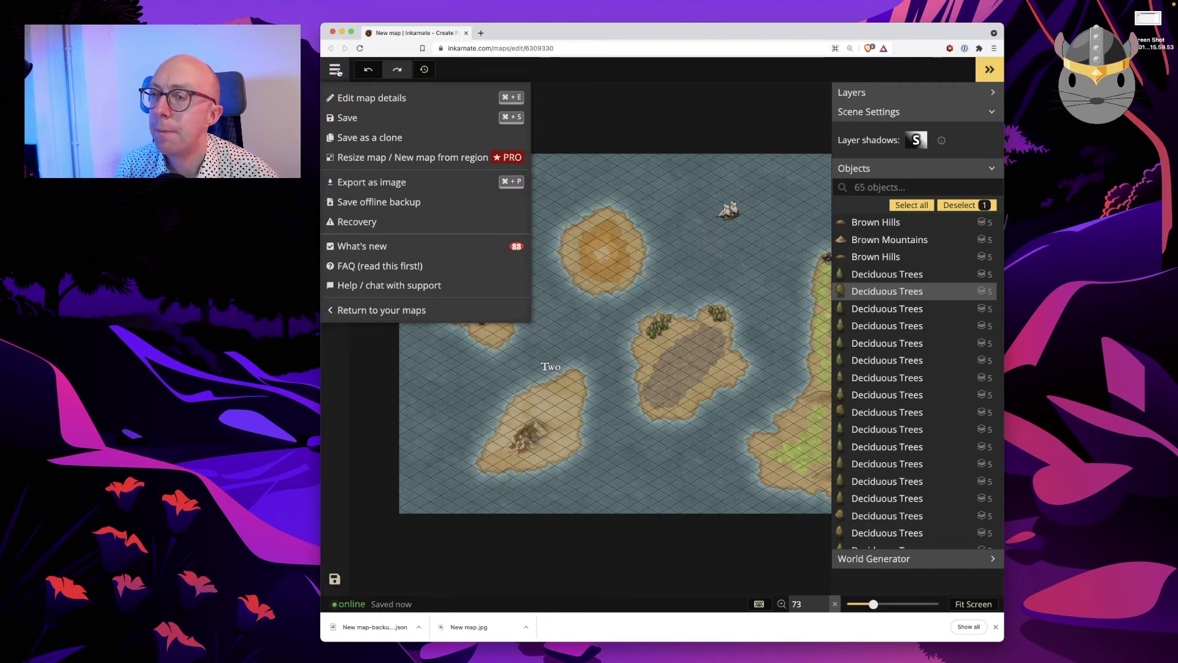
pyautogui.click(381, 309)
pyautogui.click(415, 157)
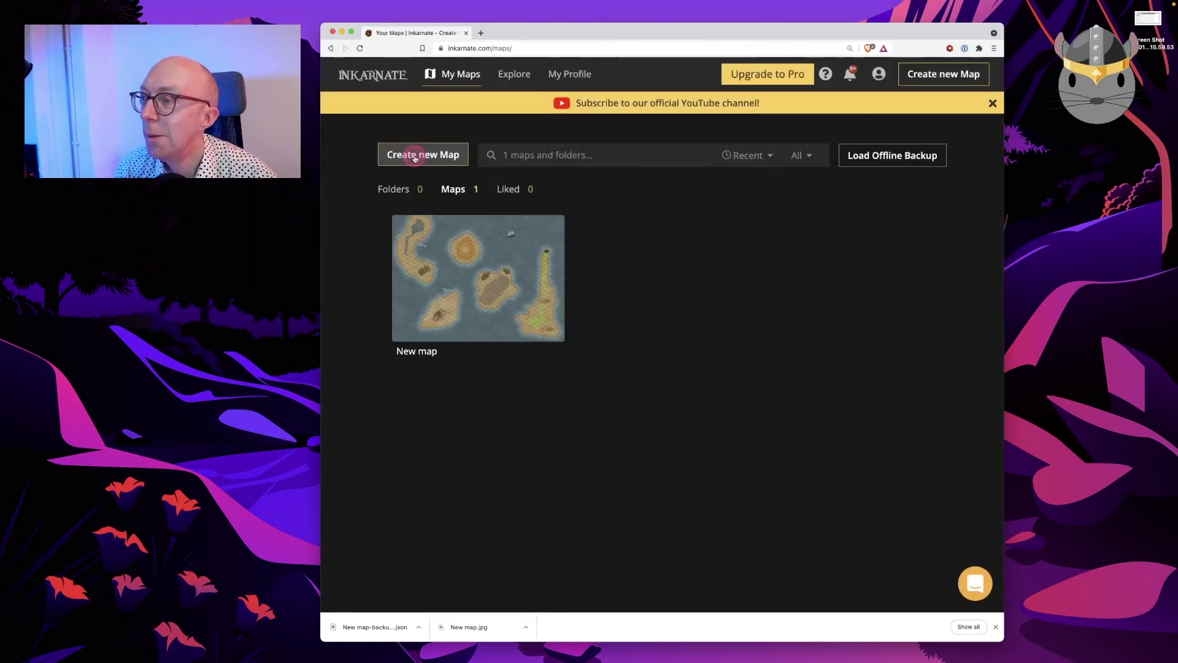
# Look through the list of available free and Pro map styles, from Fantasy Battlemaps 2.0 to Fantasy World
pyautogui.scroll(-10, 524, 345)
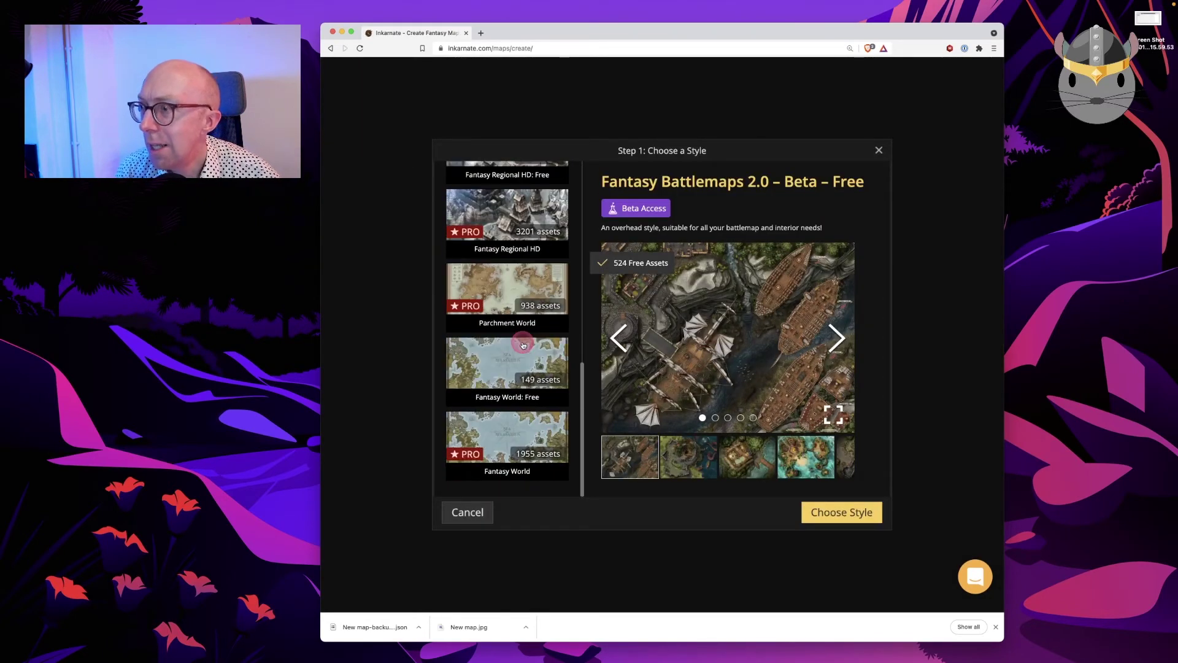
pyautogui.scroll(8, 524, 345)
pyautogui.scroll(2, 524, 345)
pyautogui.scroll(-10, 523, 345)
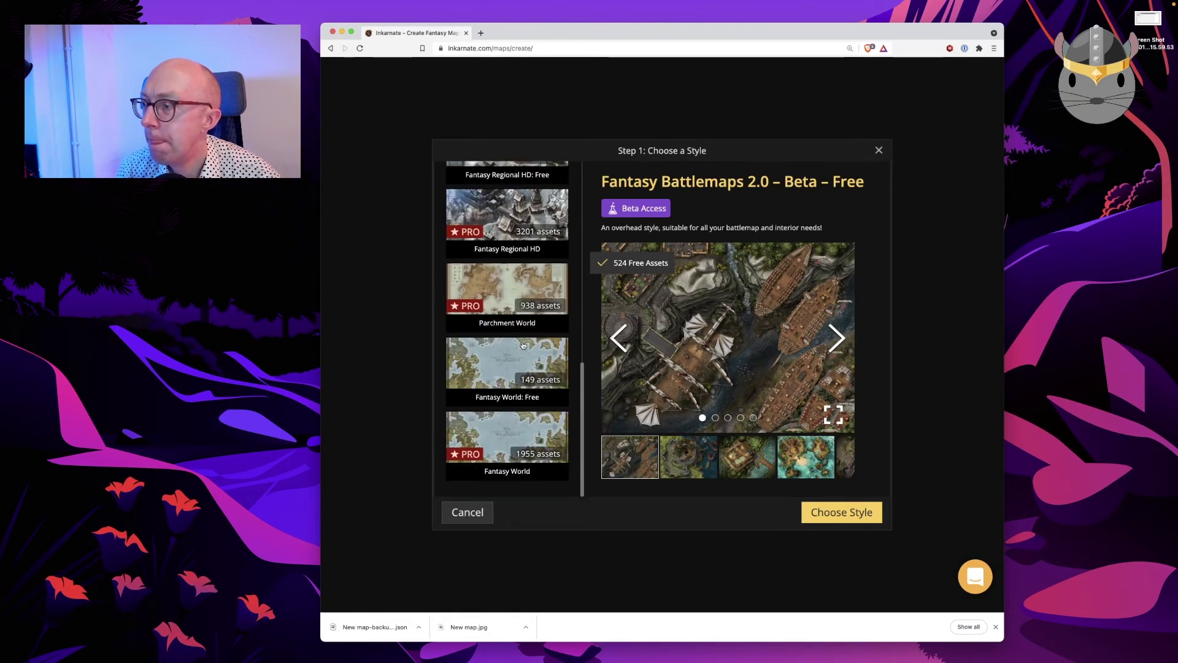
pyautogui.scroll(1, 524, 344)
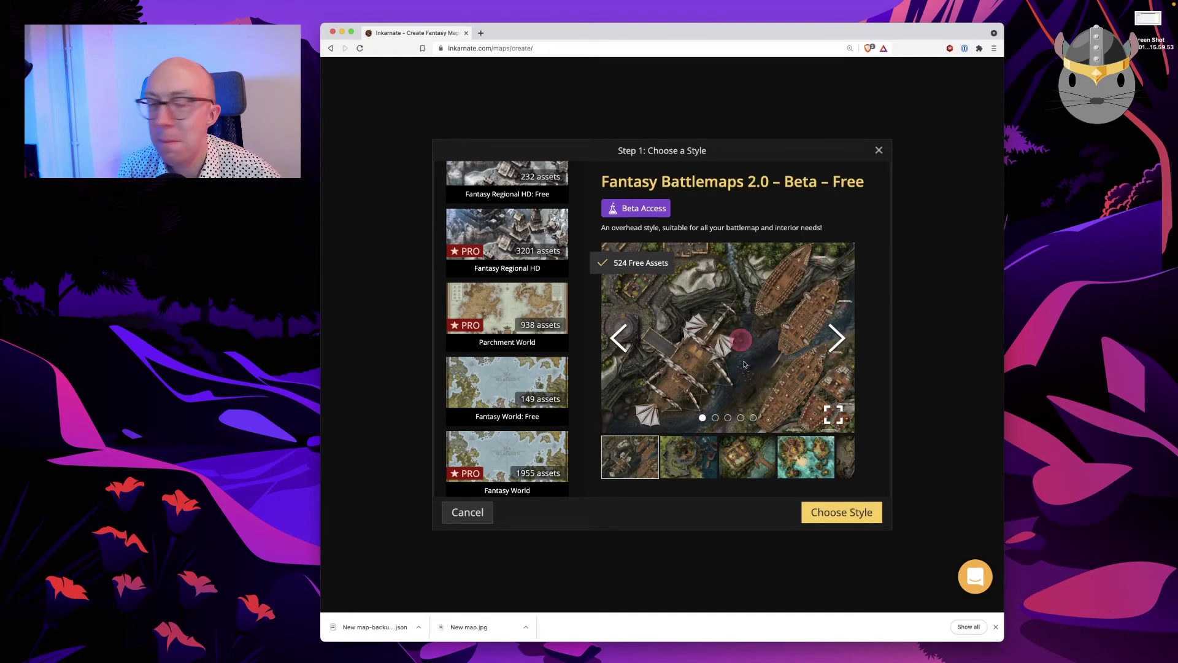
pyautogui.scroll(-1, 519, 393)
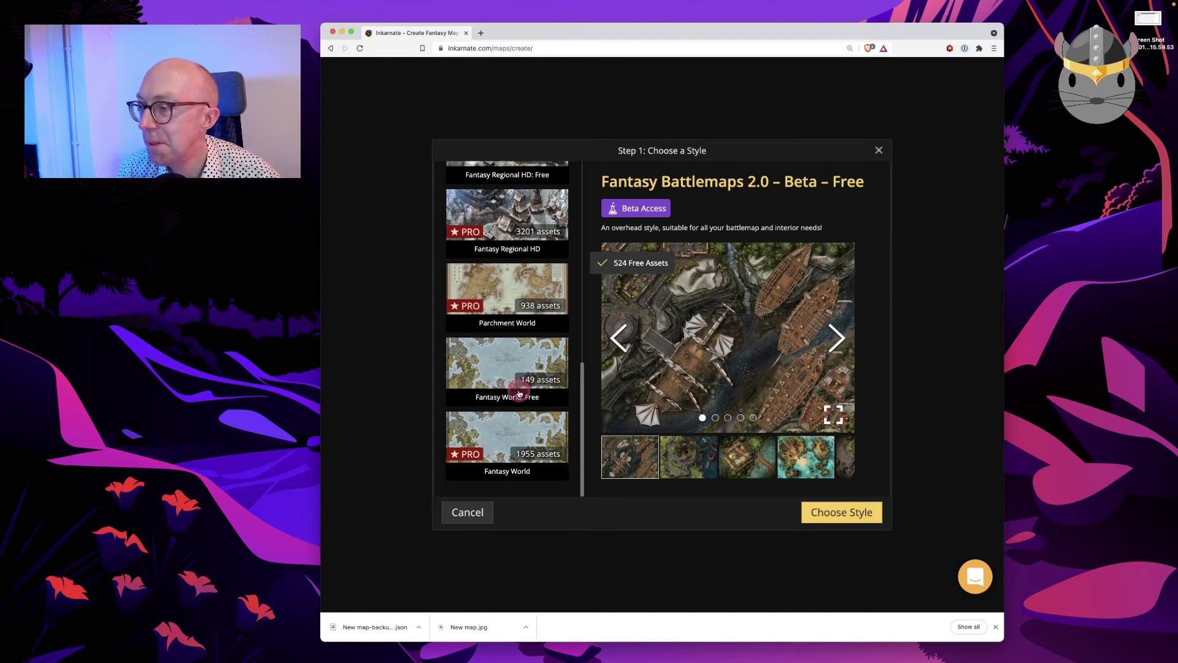
pyautogui.scroll(12, 519, 393)
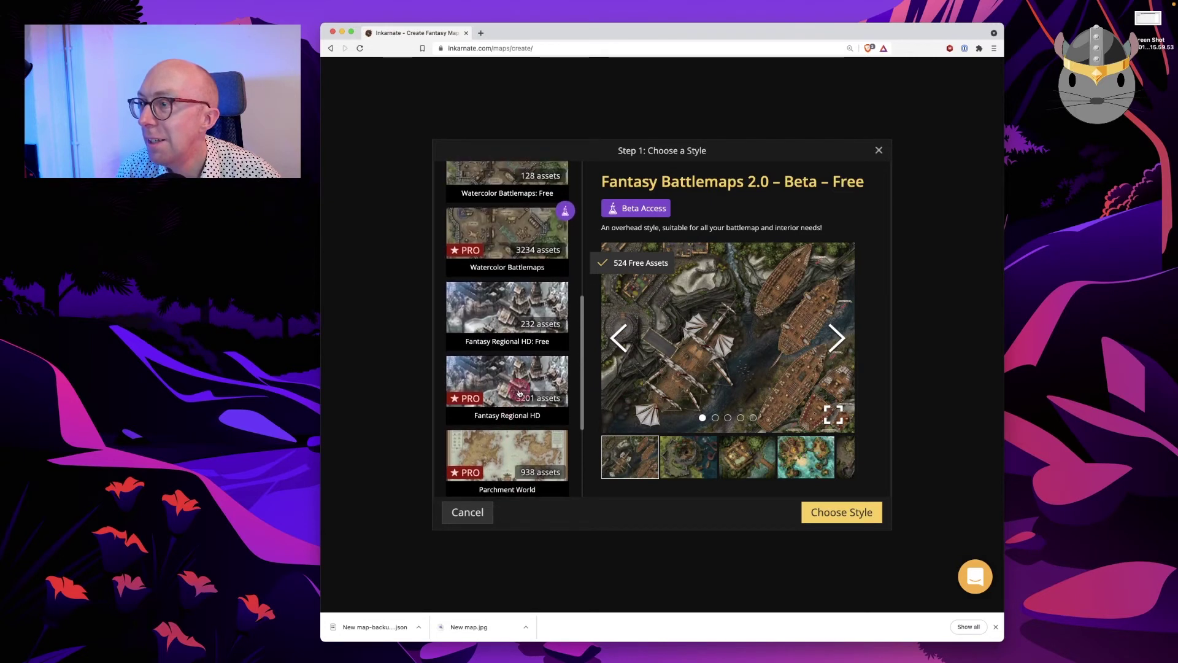
pyautogui.scroll(10, 519, 393)
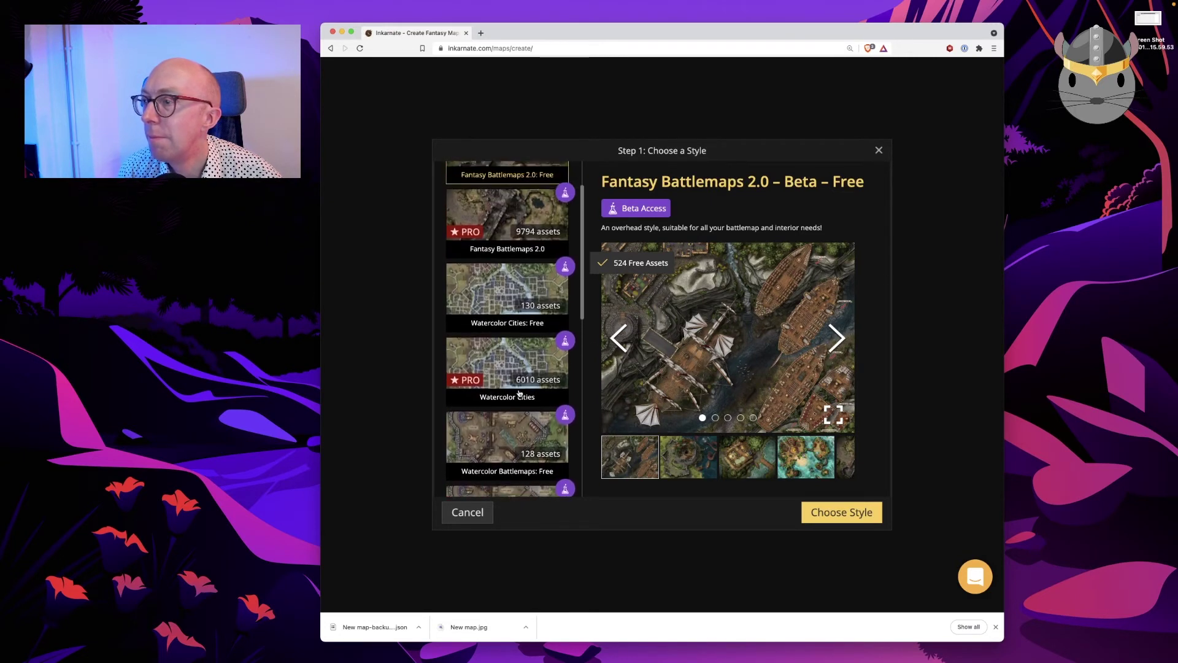
pyautogui.scroll(3, 519, 394)
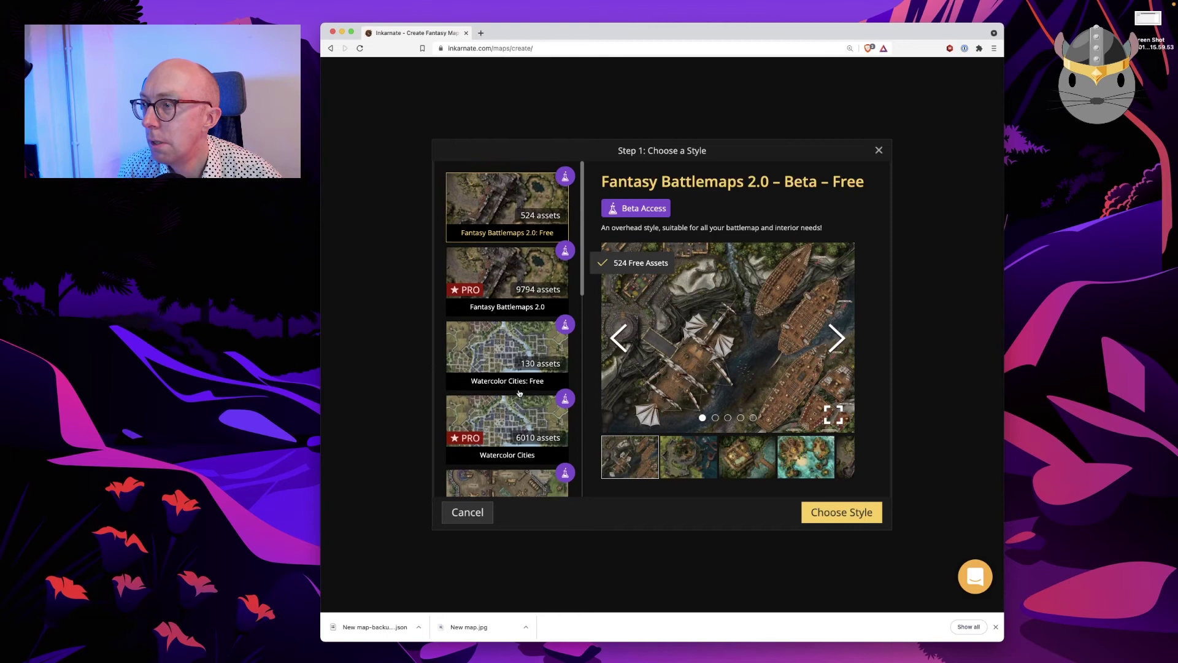
# Select the Watercolor Cities: Free style, view its sample images up to the fourth, and look over the other styles
pyautogui.click(519, 345)
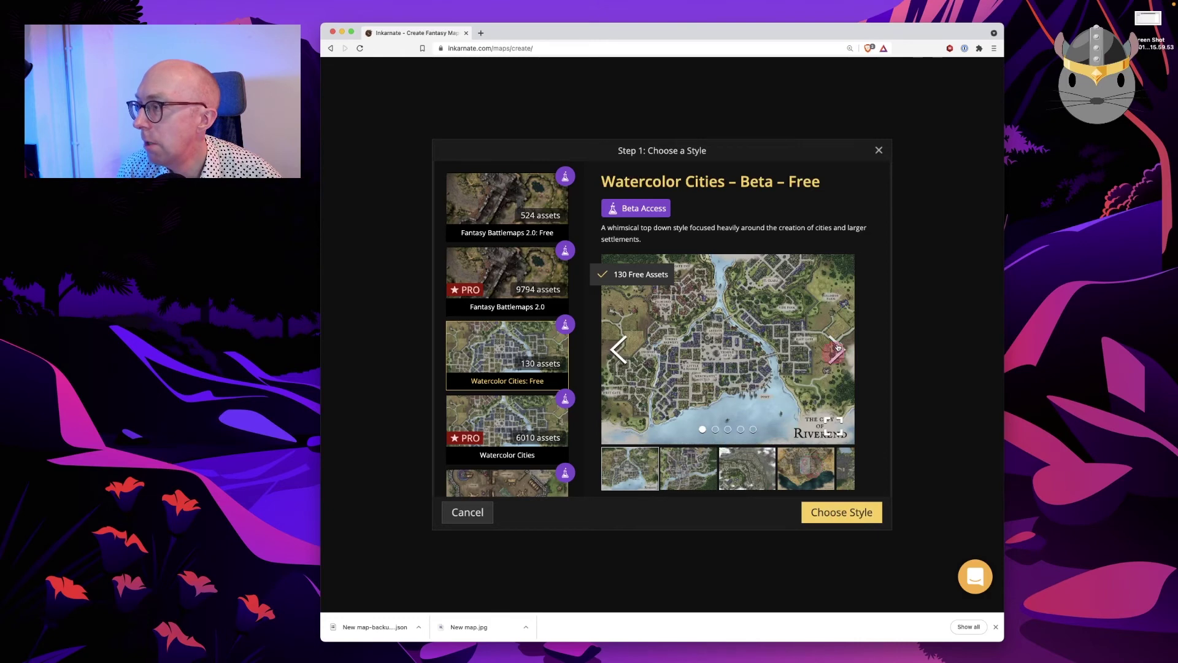
pyautogui.click(837, 349)
pyautogui.click(838, 348)
pyautogui.click(837, 348)
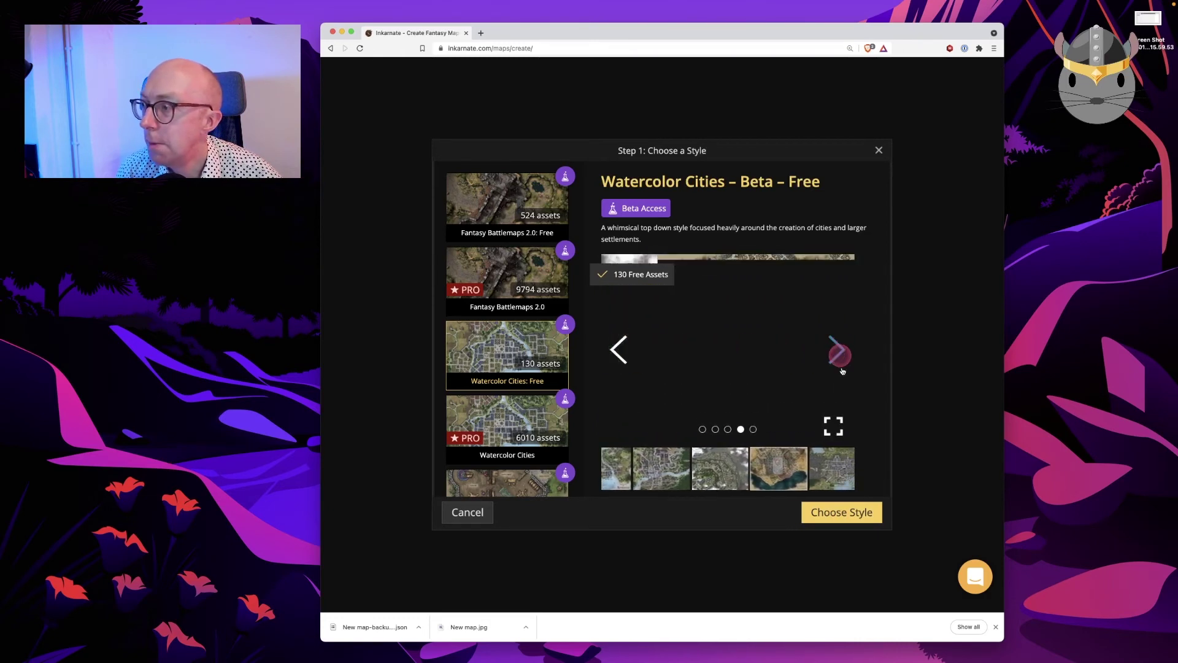
pyautogui.scroll(-5, 504, 398)
pyautogui.scroll(-4, 503, 398)
pyautogui.scroll(4, 504, 398)
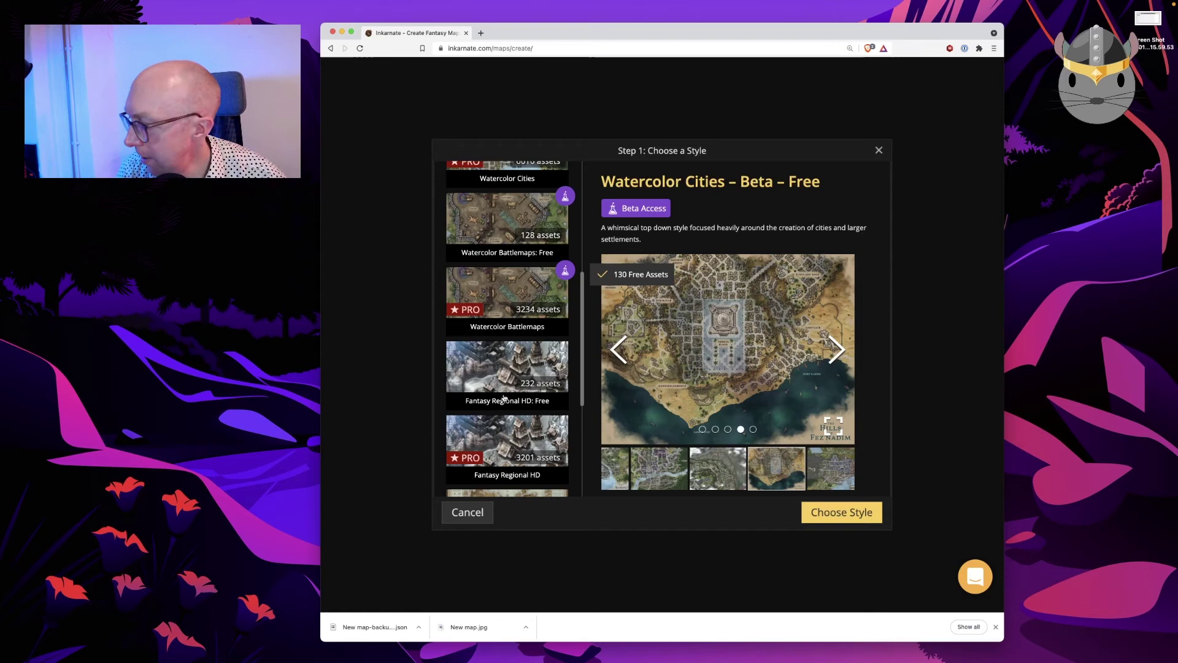
pyautogui.scroll(5, 504, 398)
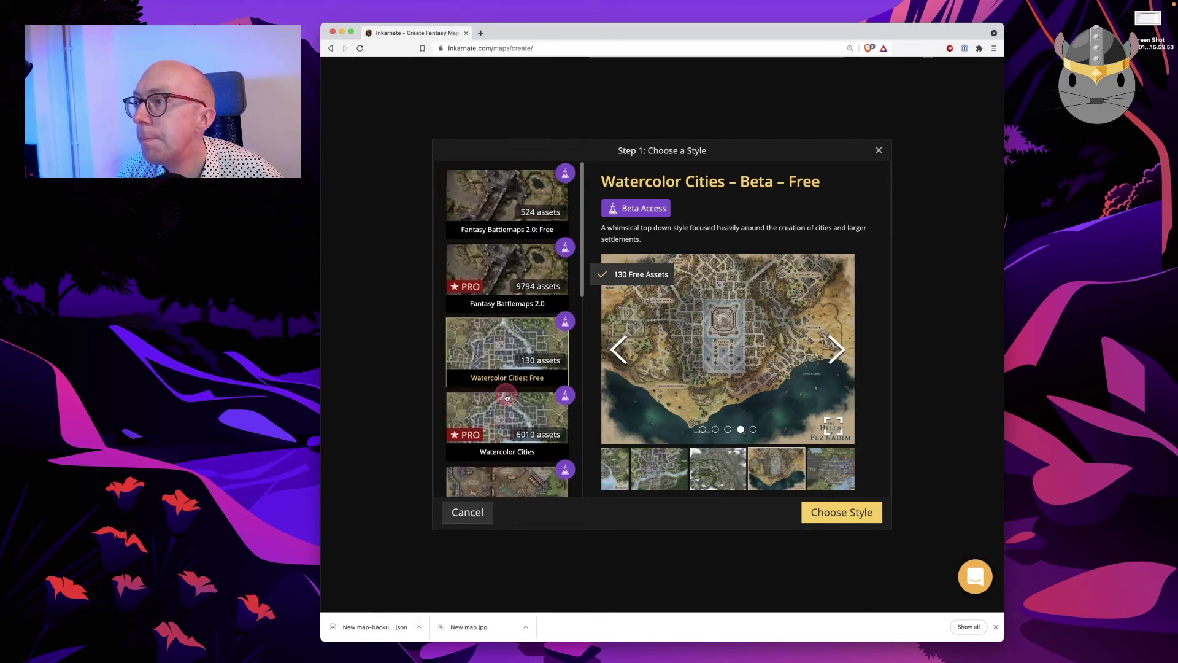
# Select the Fantasy Battlemaps 2.0: Free style, view its sample images up to the last one, and create a new map with it
pyautogui.click(504, 205)
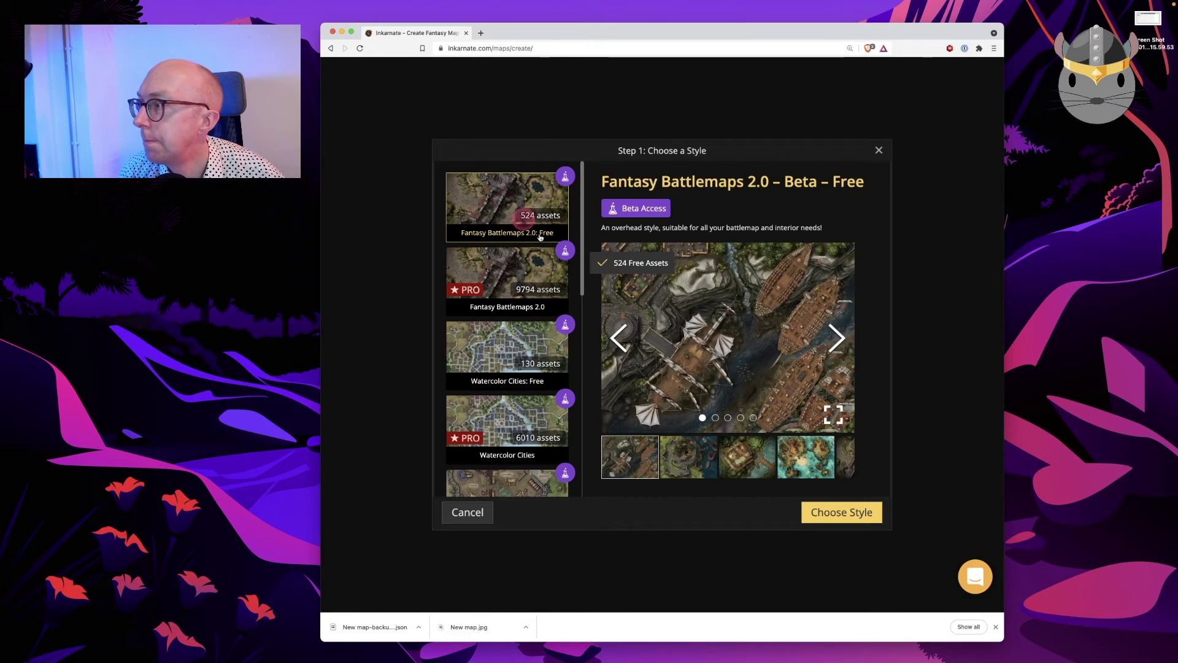
pyautogui.click(740, 469)
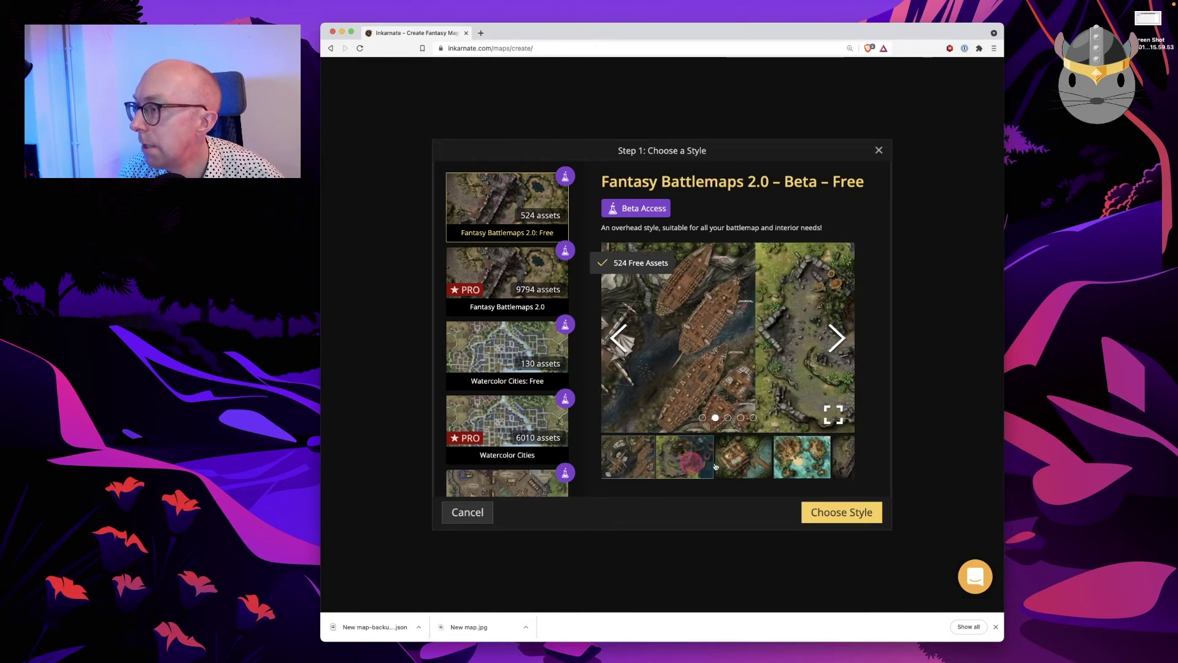
pyautogui.click(832, 460)
pyautogui.click(839, 513)
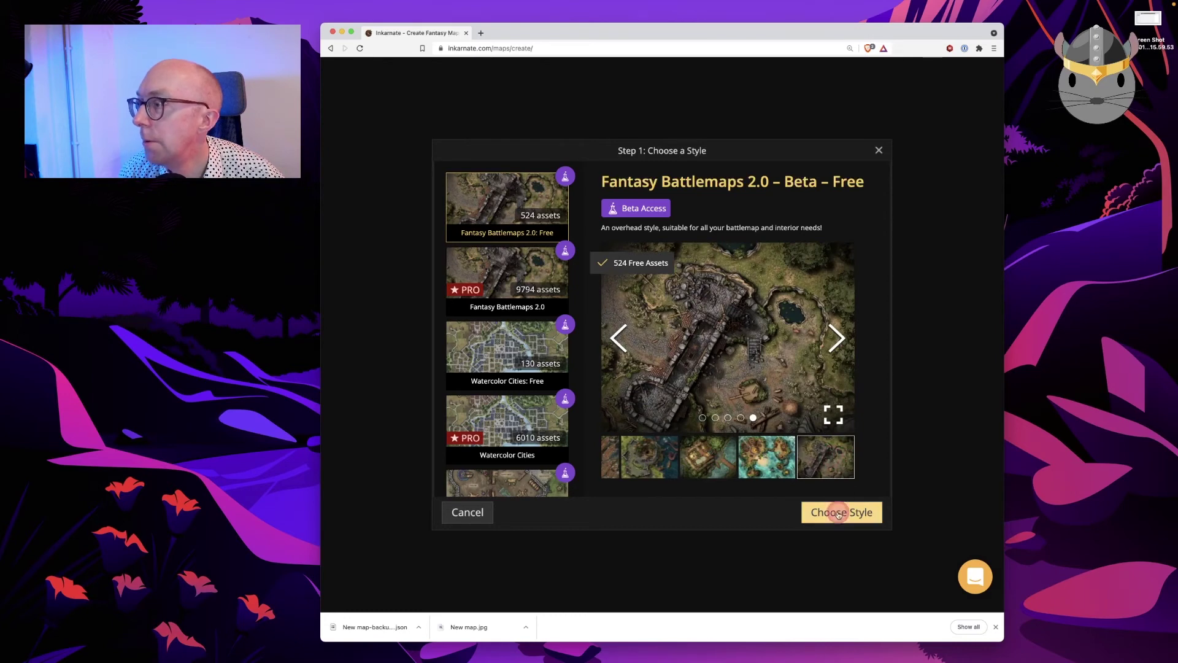
pyautogui.click(838, 513)
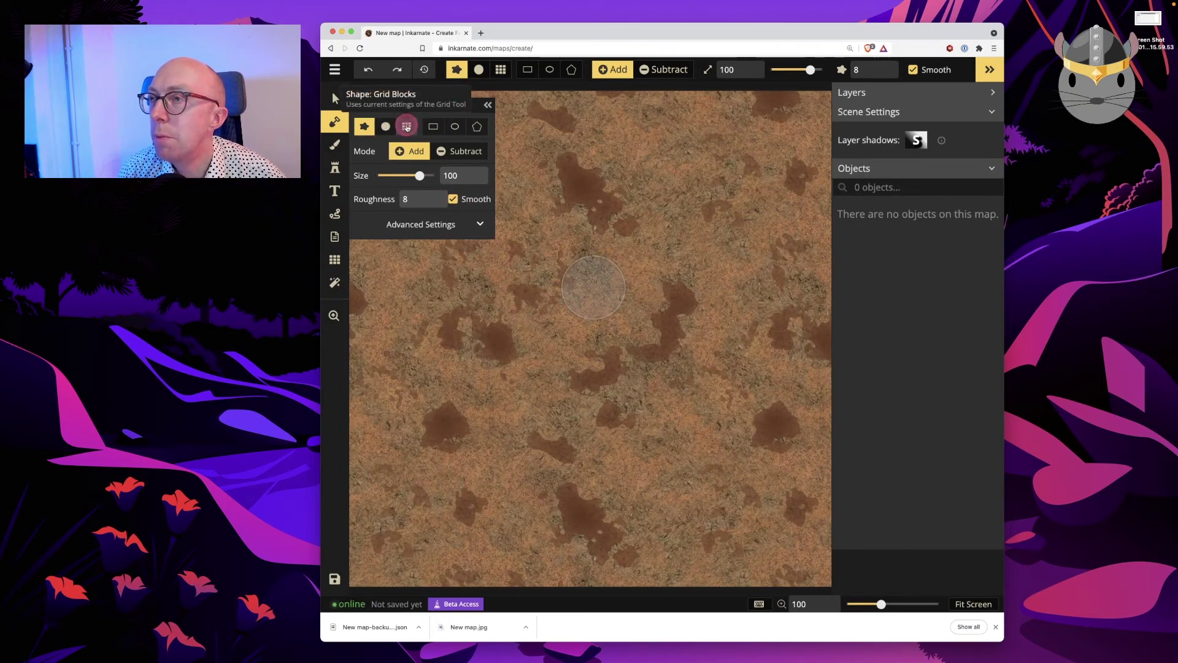
# Set the mask tool to grid blocks and try adding a land area of size 100 near the map's centre
pyautogui.click(406, 127)
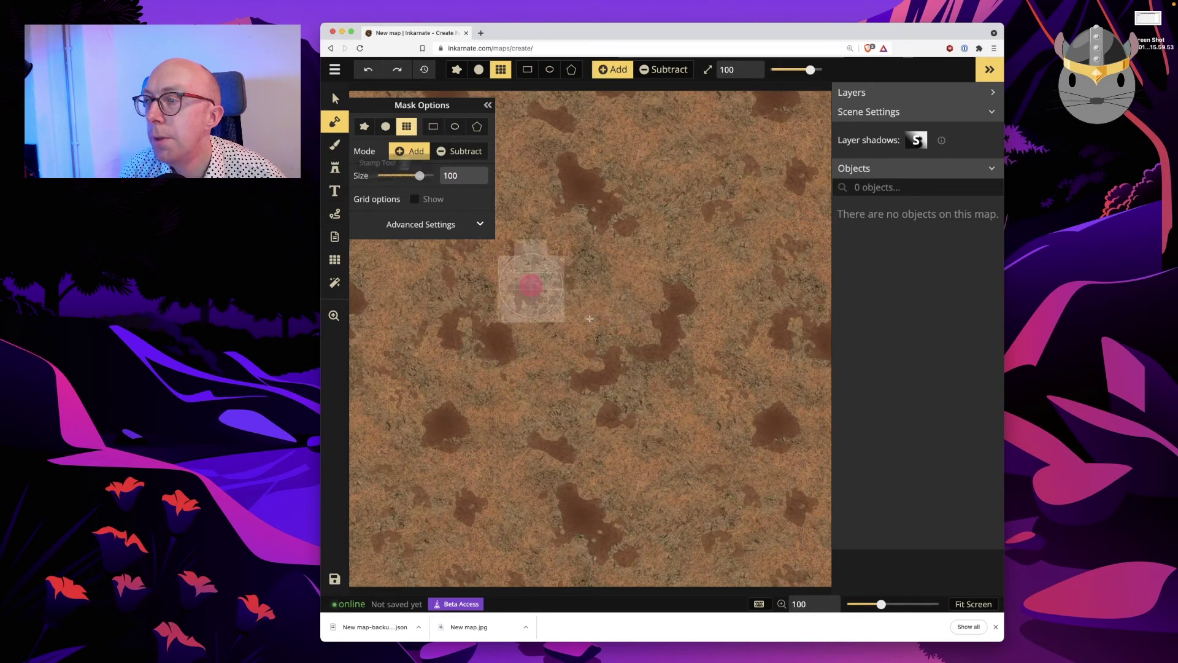
pyautogui.moveTo(545, 310); pyautogui.dragTo(606, 362)
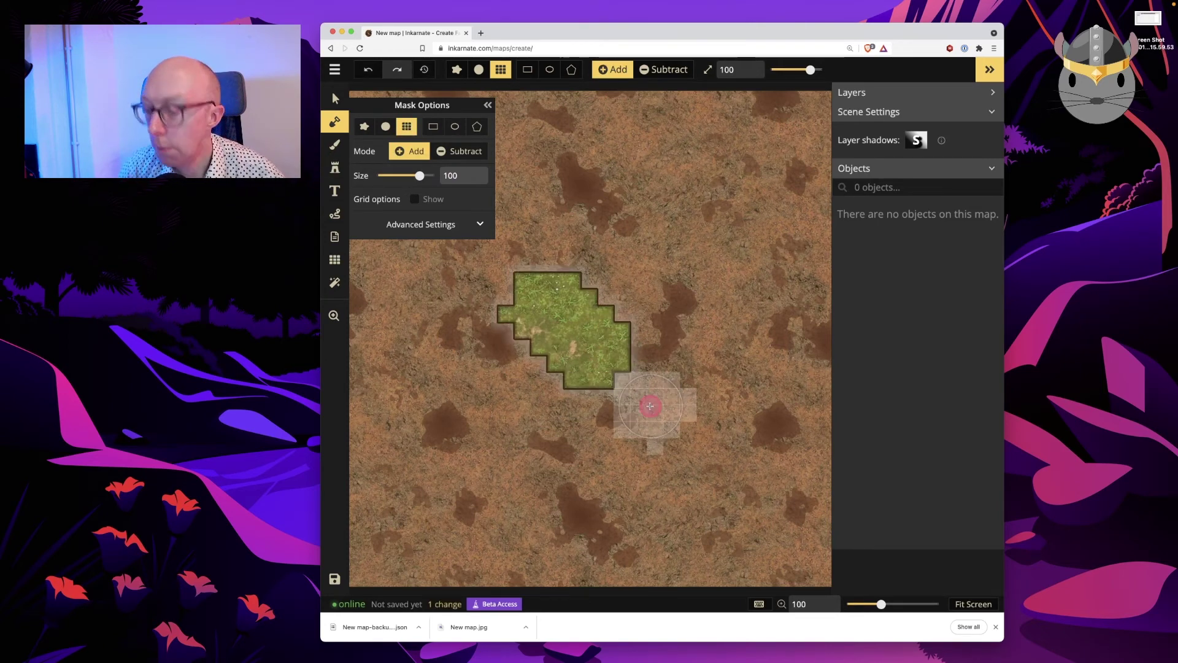
pyautogui.press('super+z')
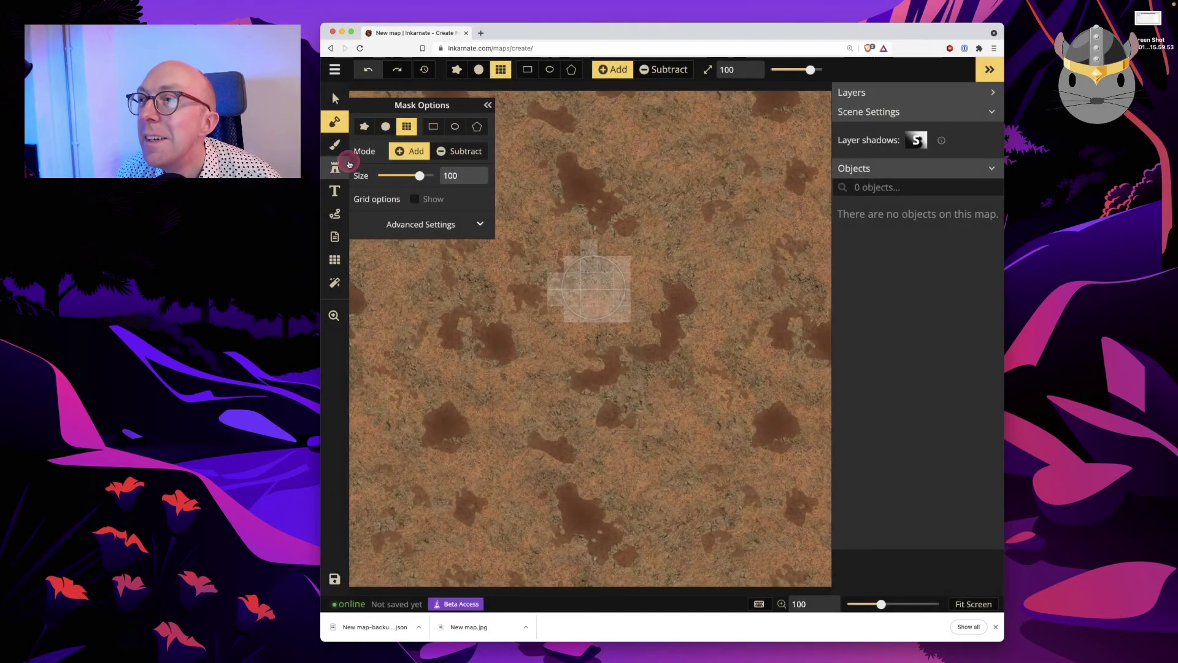
# Choose the free Wood Floor texture from the texture catalog for the brush
pyautogui.click(335, 144)
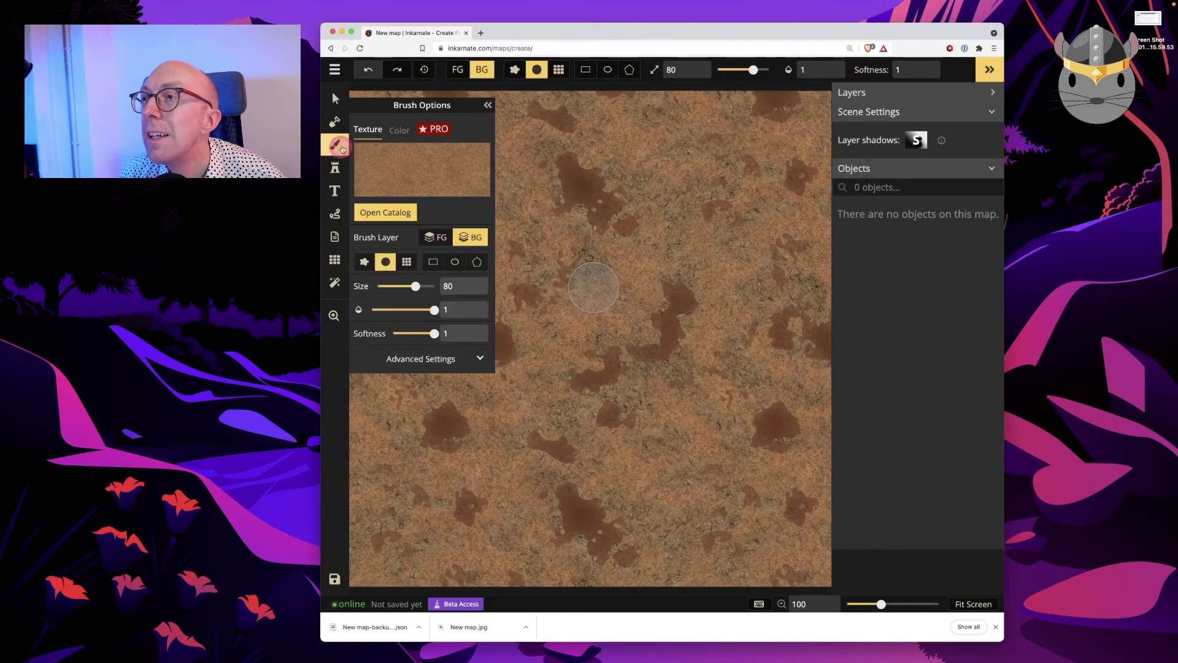
pyautogui.click(387, 212)
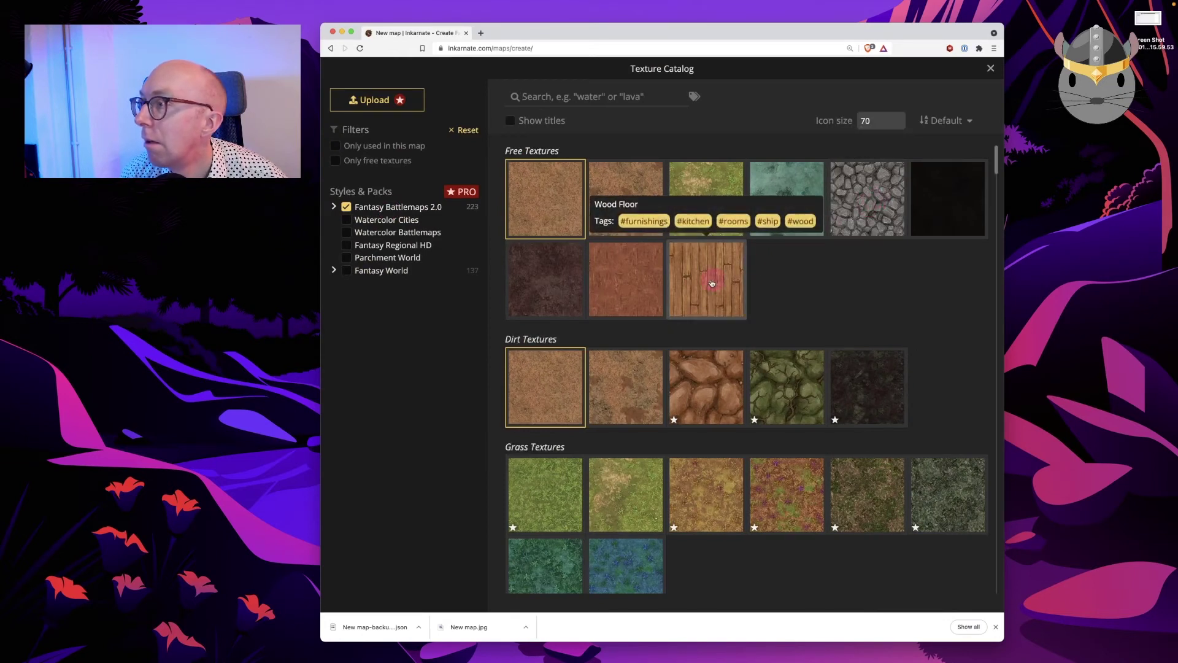
pyautogui.click(712, 283)
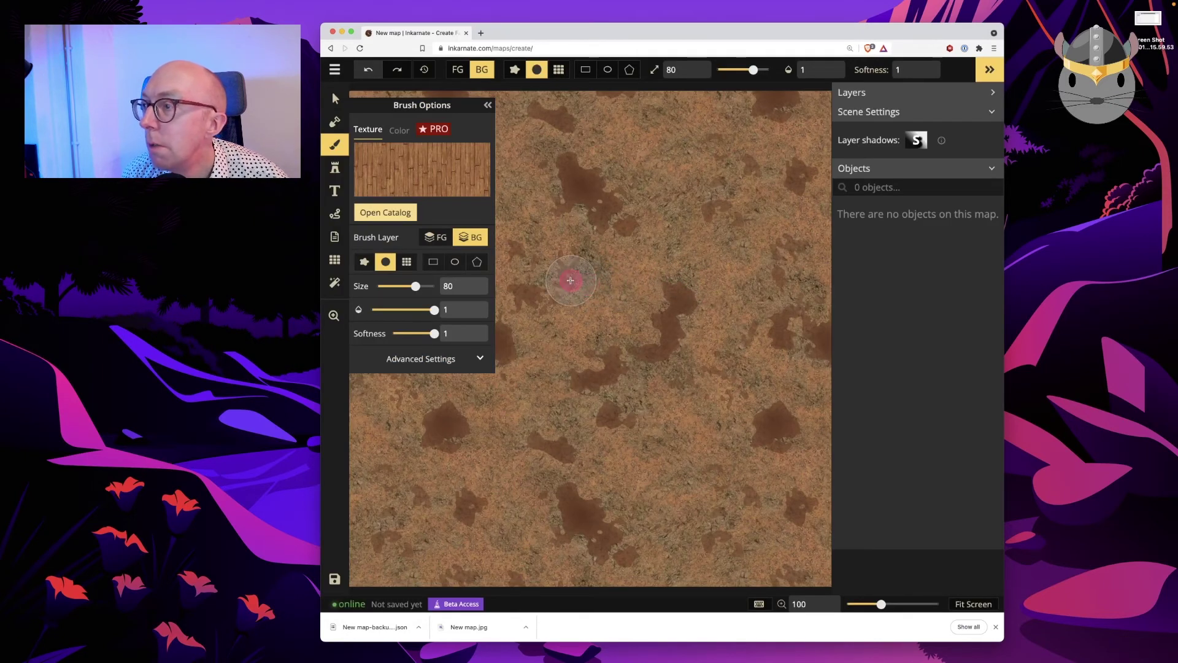
# Add a stepped grid-block land area with the mask tool at size 100, slightly above the map's centre
pyautogui.click(336, 123)
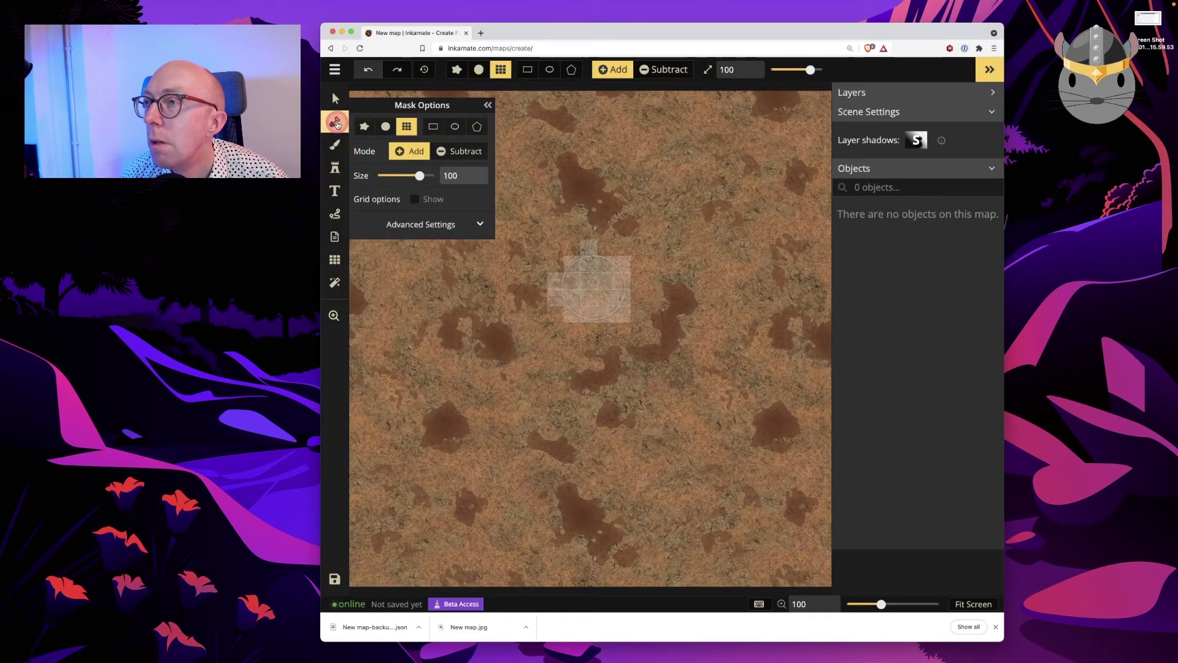
pyautogui.moveTo(598, 323)
pyautogui.mouseDown()
pyautogui.moveTo(572, 307)
pyautogui.moveTo(538, 302)
pyautogui.moveTo(562, 297)
pyautogui.mouseUp()
pyautogui.click(562, 287)
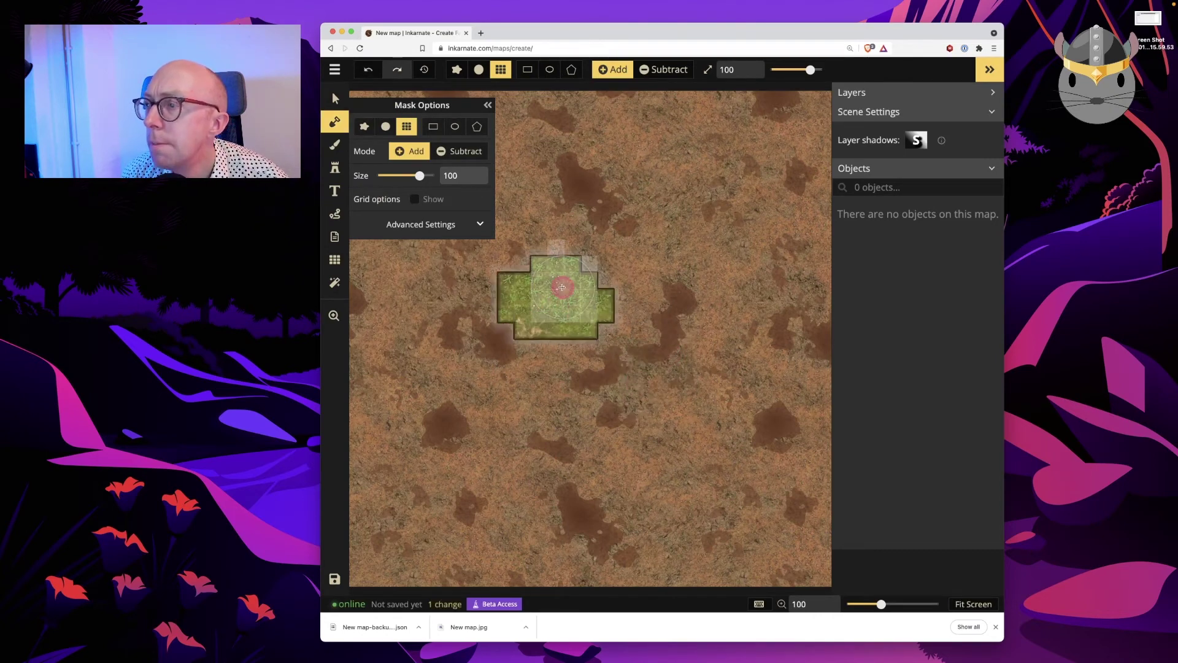
# Show the grid on the map, expand the mask tool's advanced settings, and go over the land area once more
pyautogui.click(422, 227)
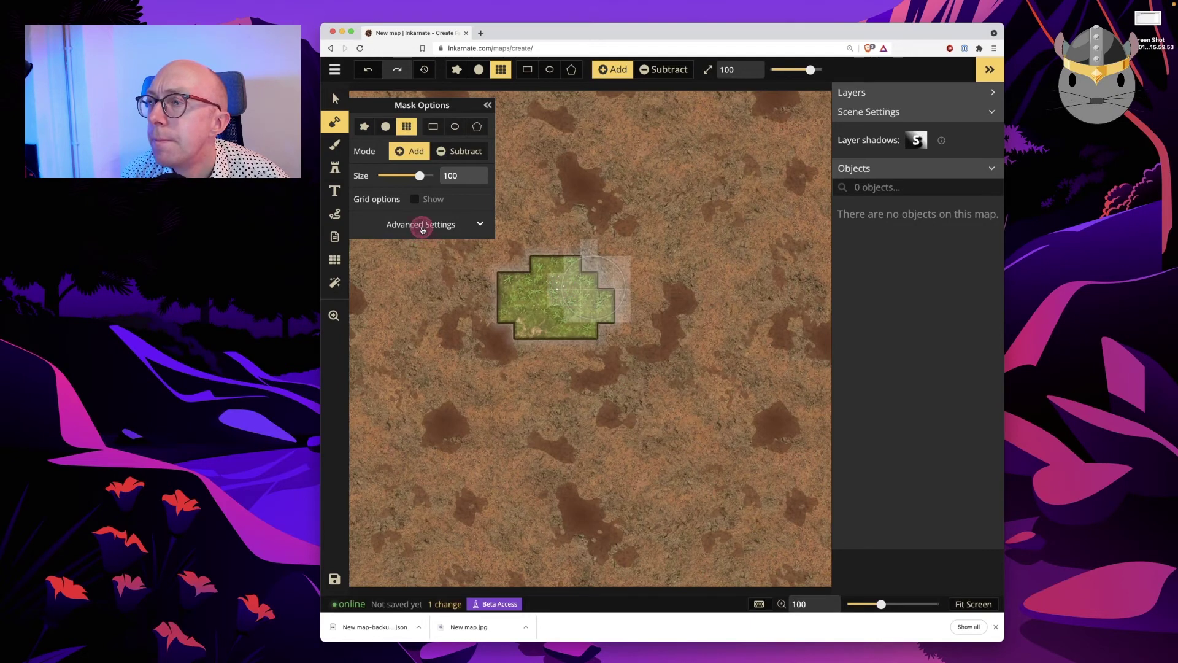
pyautogui.click(415, 200)
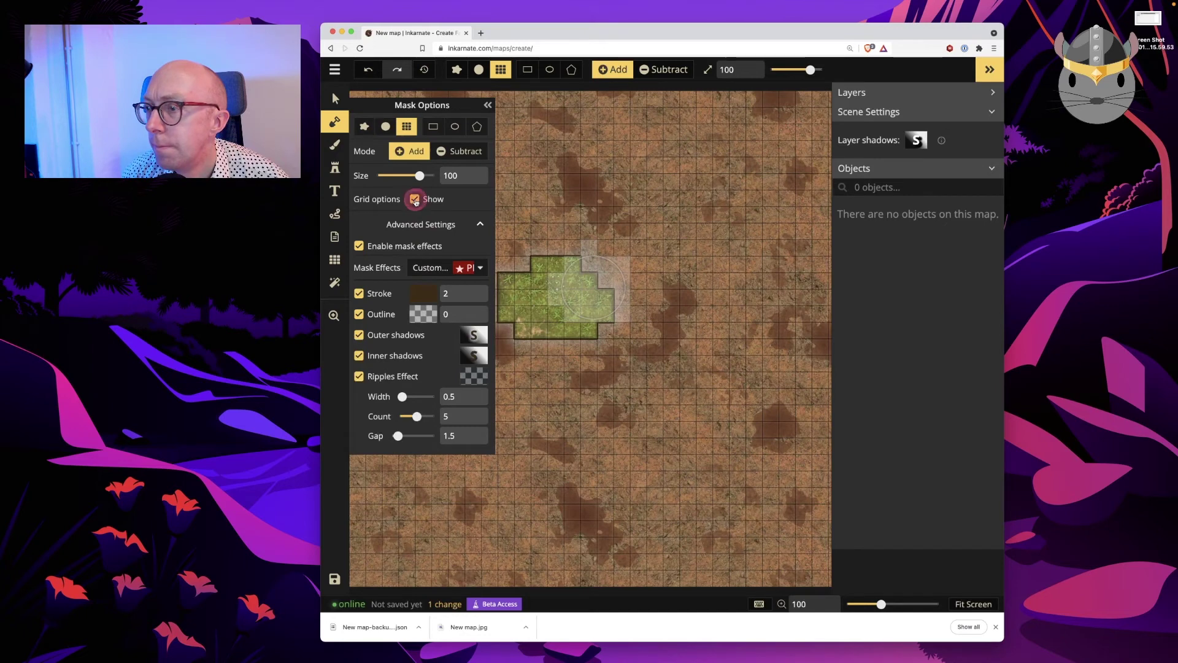
pyautogui.click(417, 293)
pyautogui.moveTo(556, 294)
pyautogui.mouseDown()
pyautogui.moveTo(588, 310)
pyautogui.moveTo(552, 305)
pyautogui.mouseUp()
pyautogui.press('v')
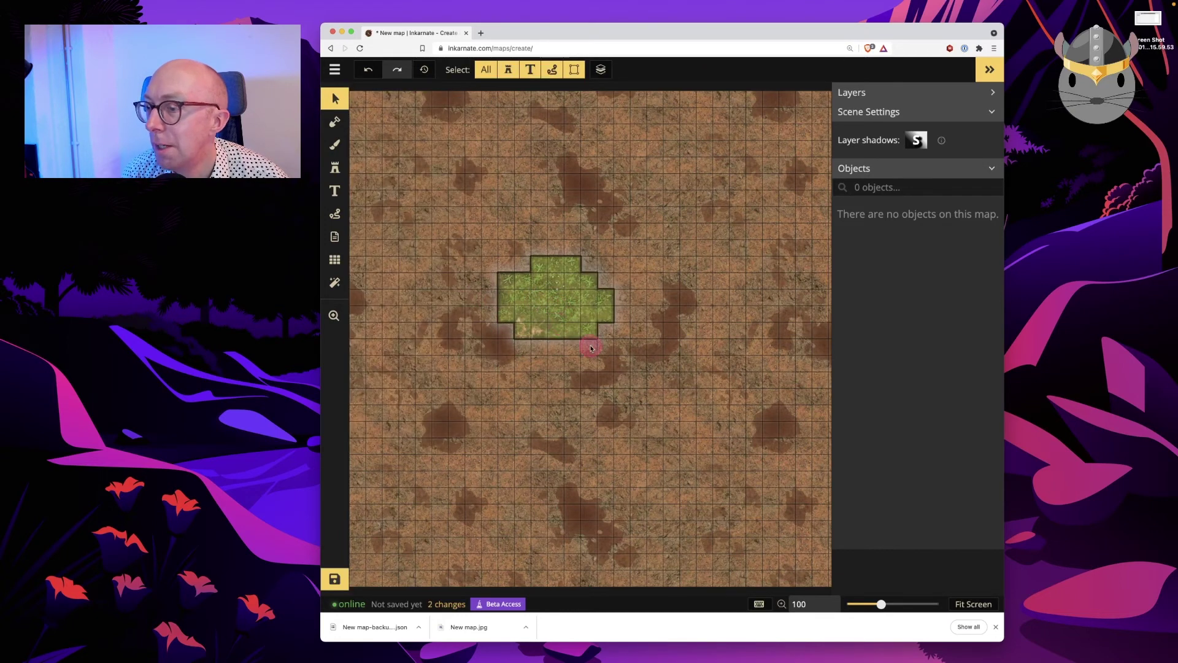
pyautogui.click(334, 122)
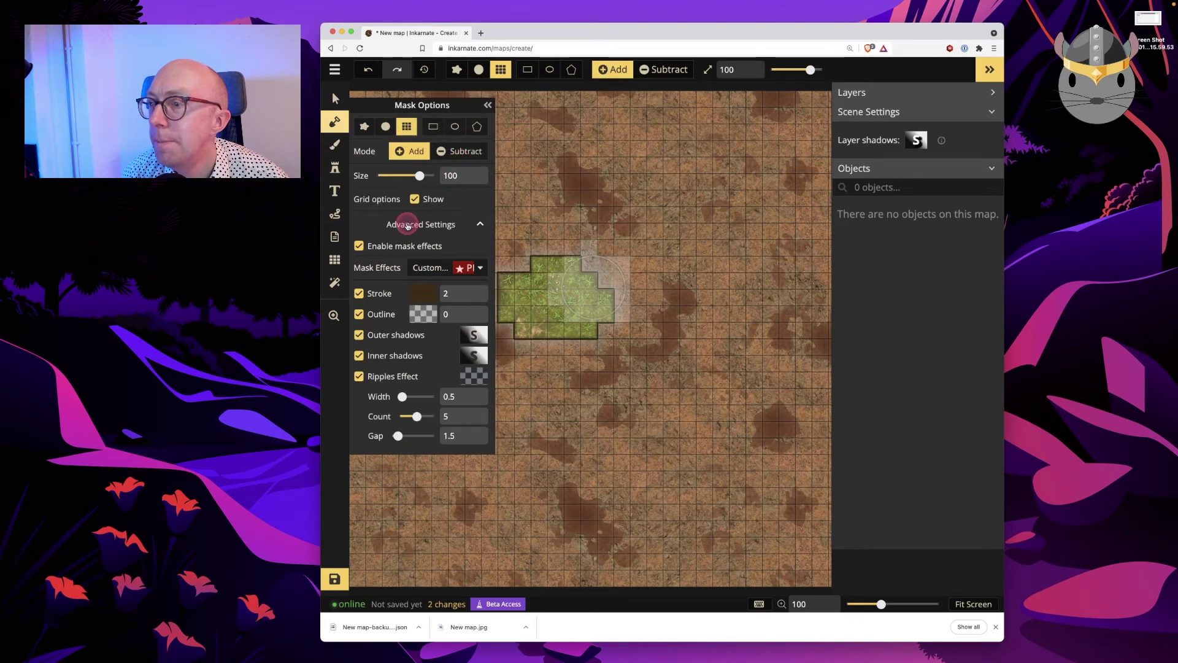
# Paint Wood Floor on the background layer with the round brush at size 80, over and to the right of the green area
pyautogui.click(335, 145)
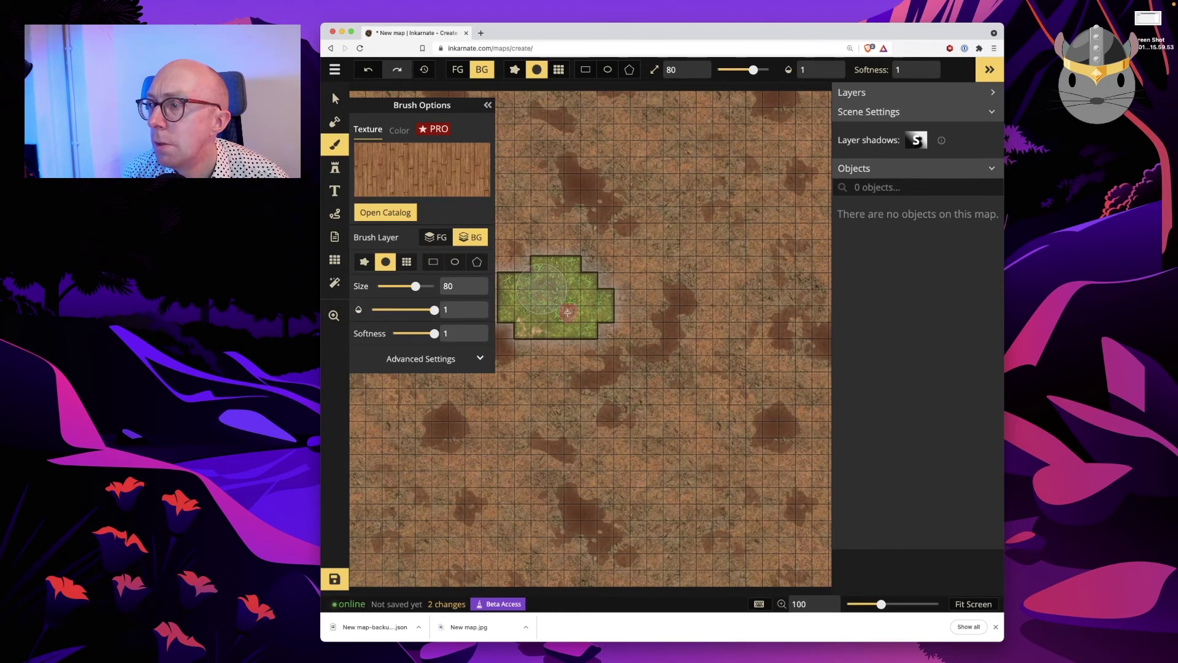
pyautogui.moveTo(582, 325); pyautogui.dragTo(557, 307)
pyautogui.moveTo(614, 337); pyautogui.dragTo(600, 332)
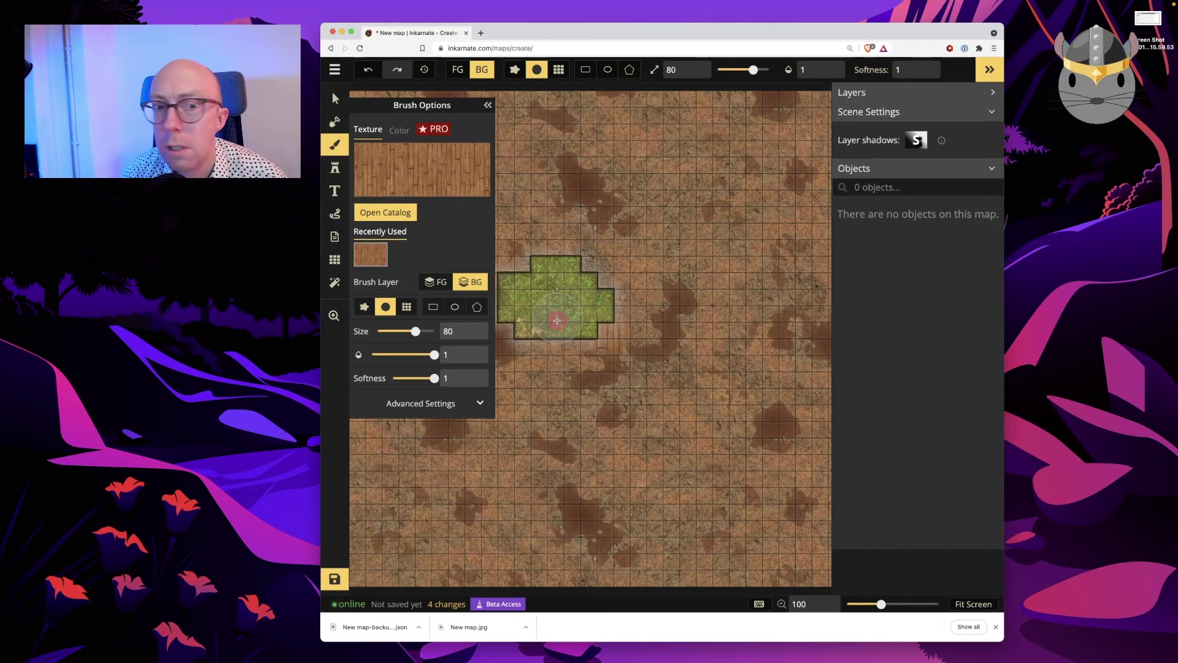
pyautogui.click(592, 311)
pyautogui.moveTo(591, 310)
pyautogui.mouseDown()
pyautogui.moveTo(620, 316)
pyautogui.moveTo(615, 337)
pyautogui.moveTo(640, 353)
pyautogui.moveTo(695, 330)
pyautogui.moveTo(701, 307)
pyautogui.moveTo(702, 351)
pyautogui.mouseUp()
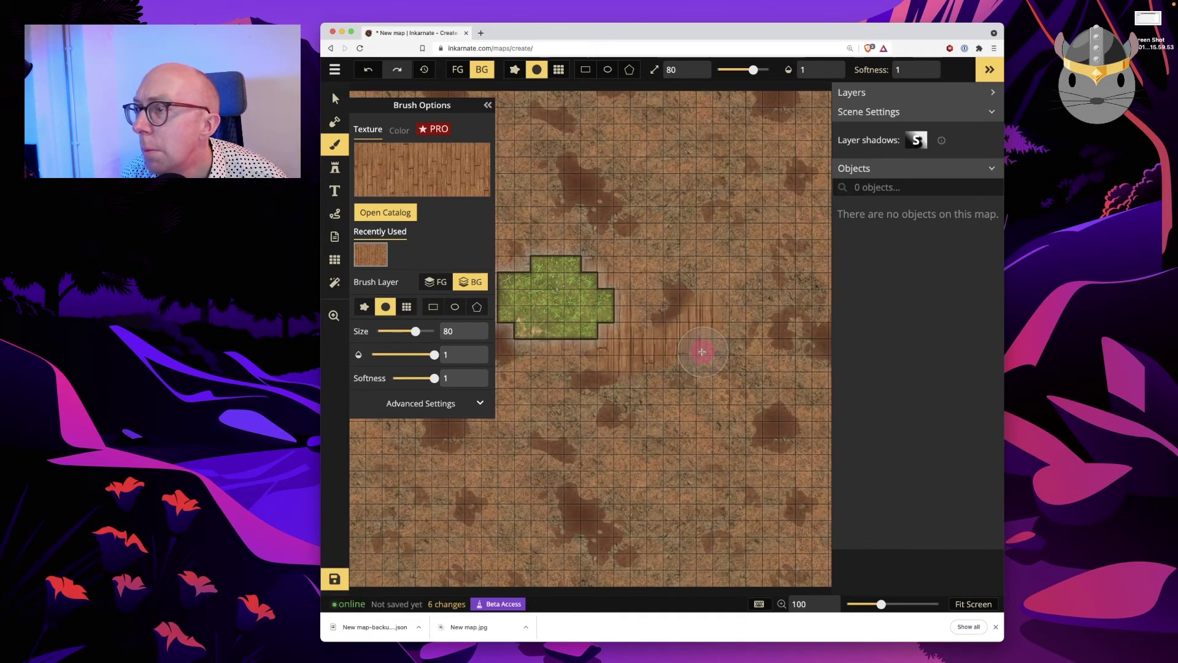
# Paint Wood Floor on the foreground layer over most of the green area, first with the round brush, then with grid blocks
pyautogui.click(435, 281)
pyautogui.moveTo(540, 295)
pyautogui.mouseDown()
pyautogui.moveTo(591, 328)
pyautogui.moveTo(606, 317)
pyautogui.moveTo(614, 277)
pyautogui.moveTo(591, 329)
pyautogui.mouseUp()
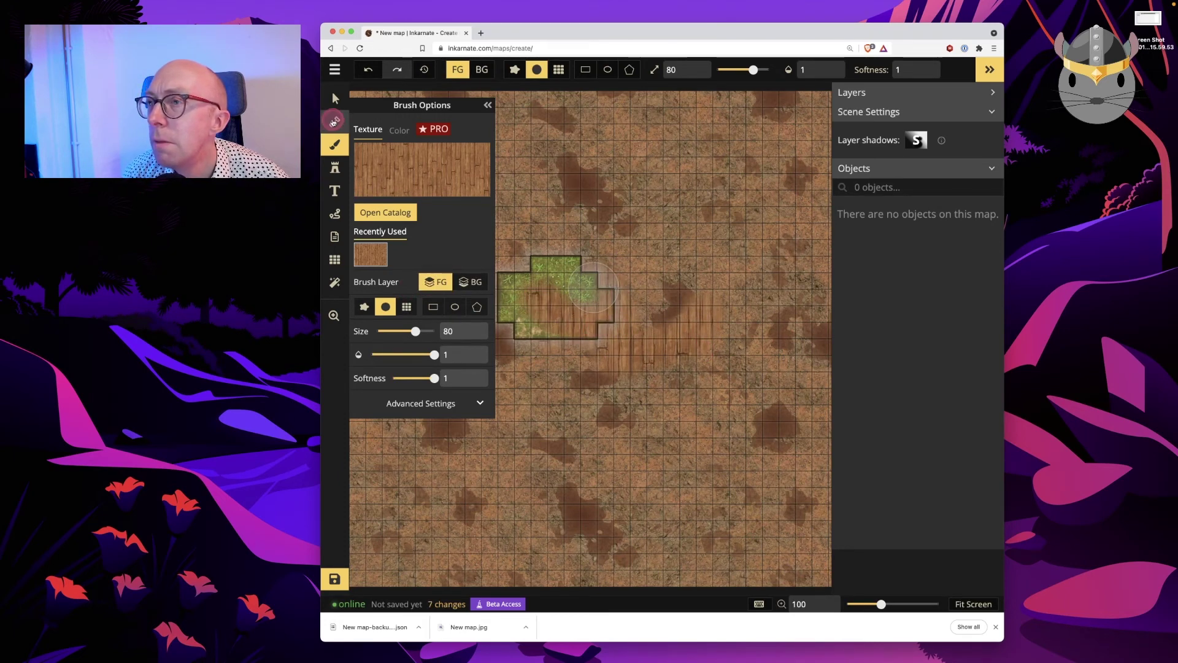
pyautogui.click(405, 306)
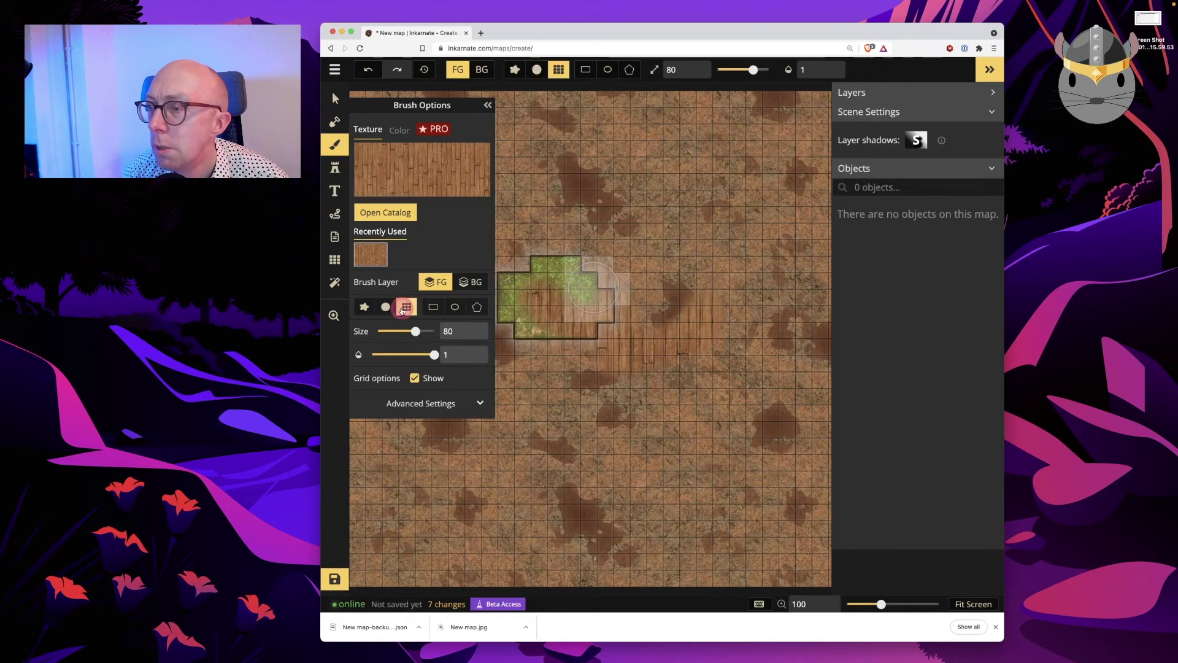
pyautogui.moveTo(558, 298)
pyautogui.mouseDown()
pyautogui.moveTo(628, 338)
pyautogui.moveTo(746, 354)
pyautogui.mouseUp()
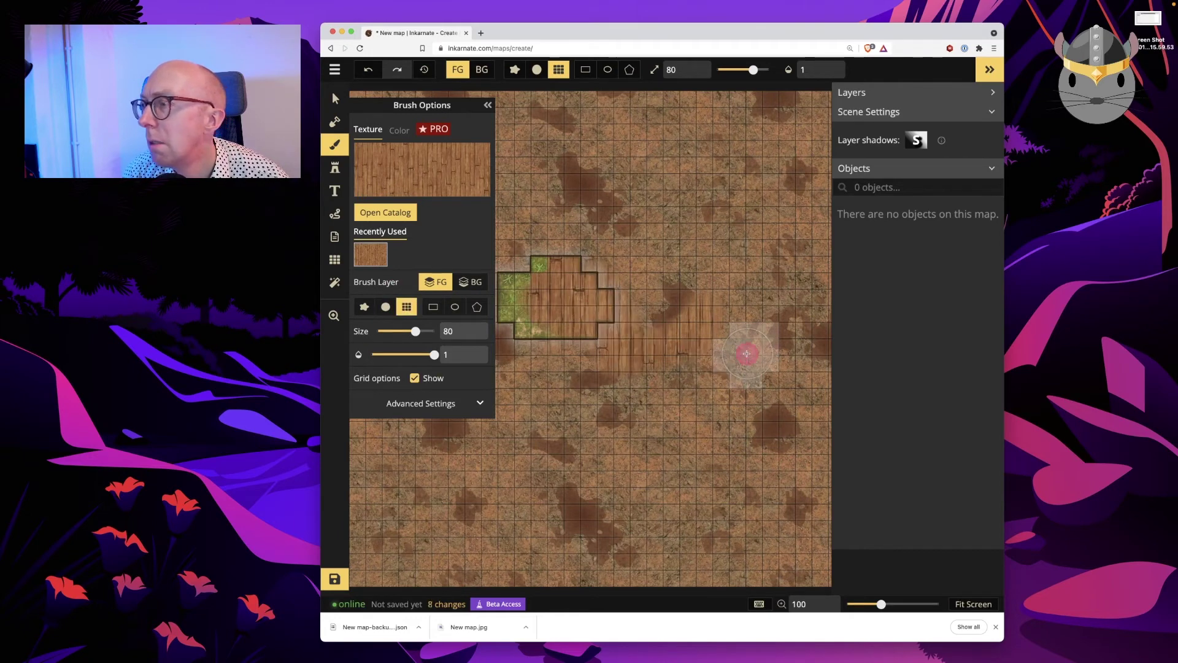
pyautogui.click(522, 256)
pyautogui.click(558, 237)
pyautogui.click(636, 324)
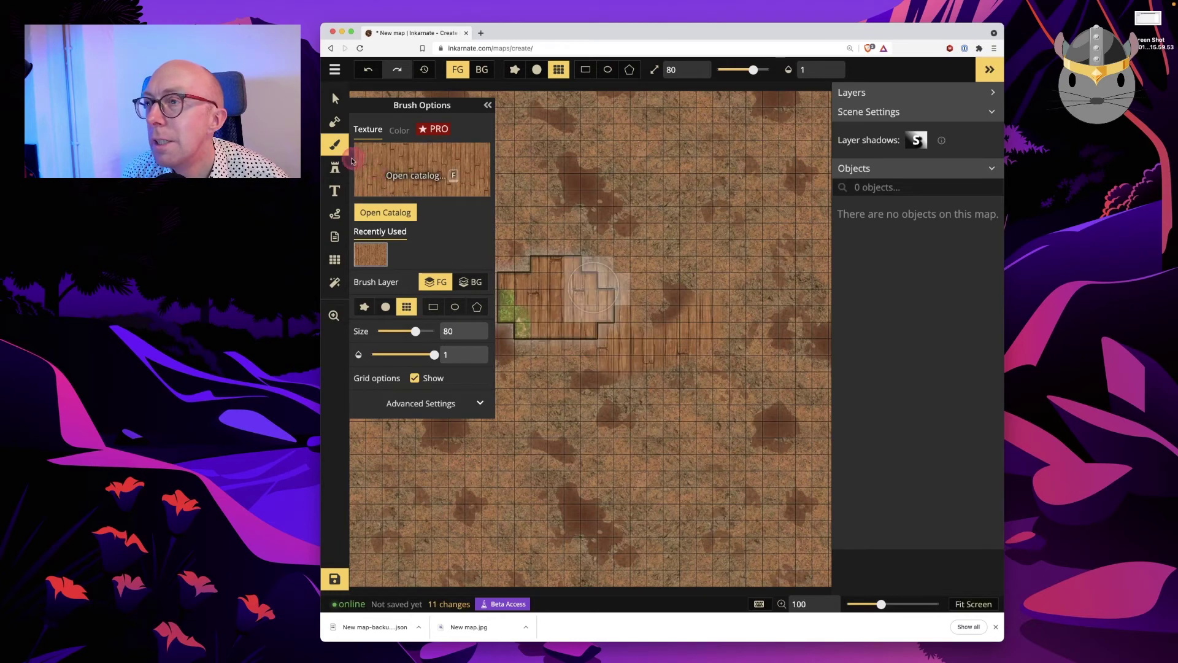
# Extend the masked wooden floor area upward and to the right with grid blocks at size 100
pyautogui.click(340, 126)
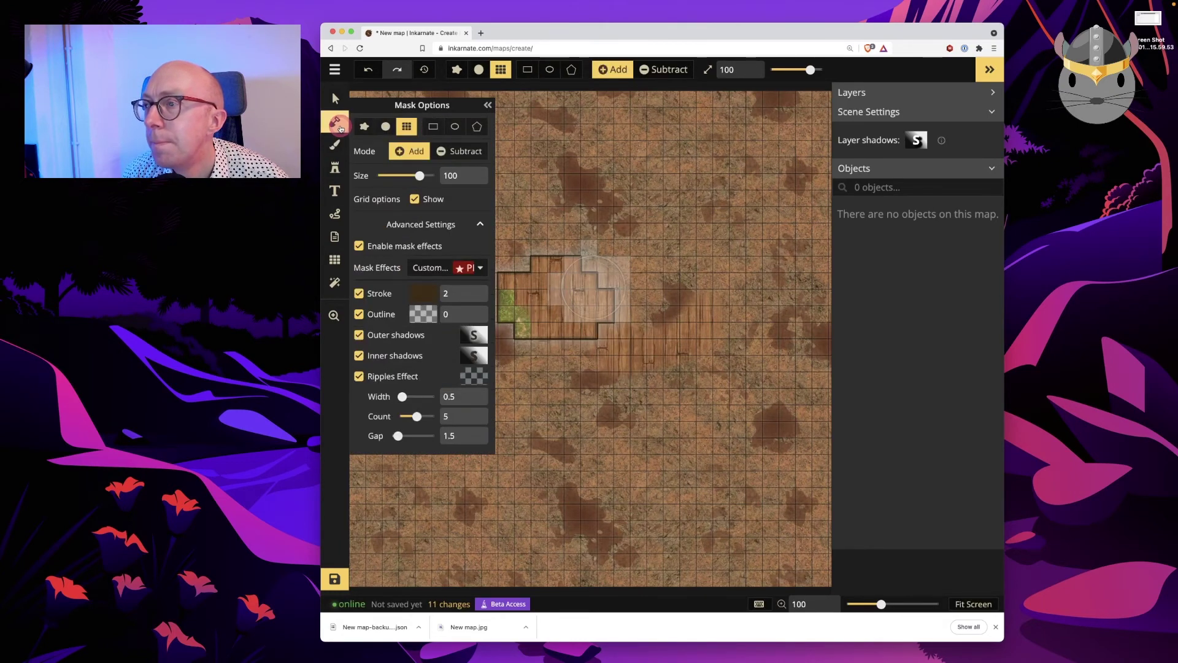
pyautogui.moveTo(556, 252); pyautogui.dragTo(631, 337)
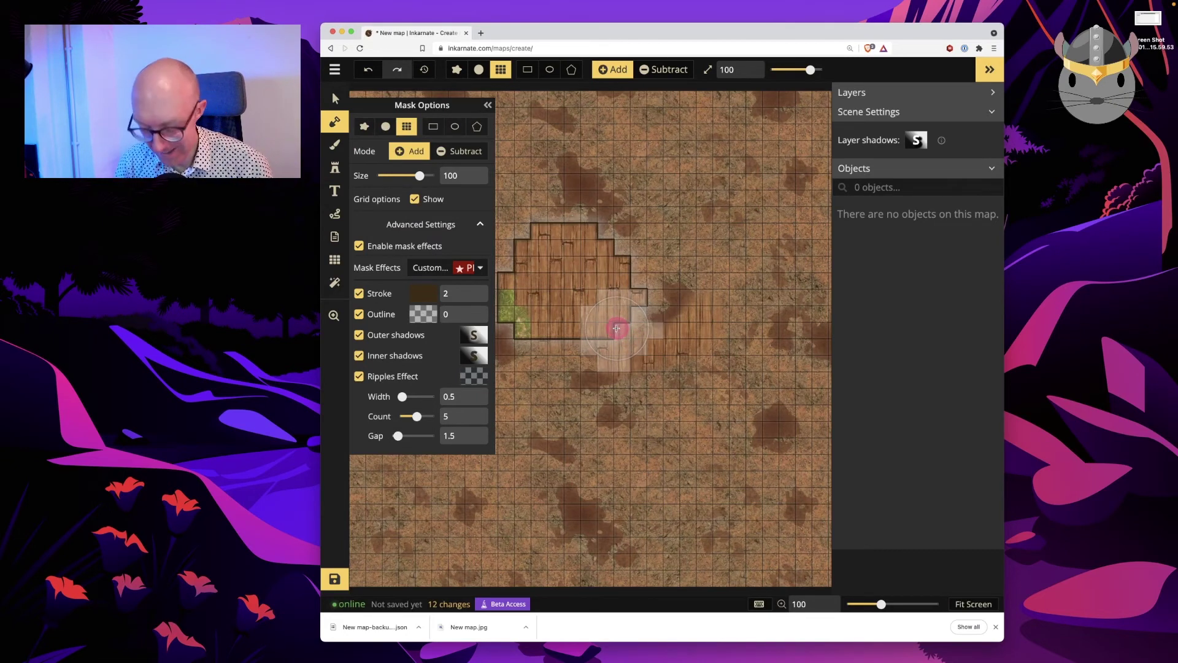
pyautogui.moveTo(617, 328); pyautogui.dragTo(700, 328)
# Set the mask size to 43 and try adding a small grid-block land area below the wooden floor
pyautogui.scroll(-3, 700, 329)
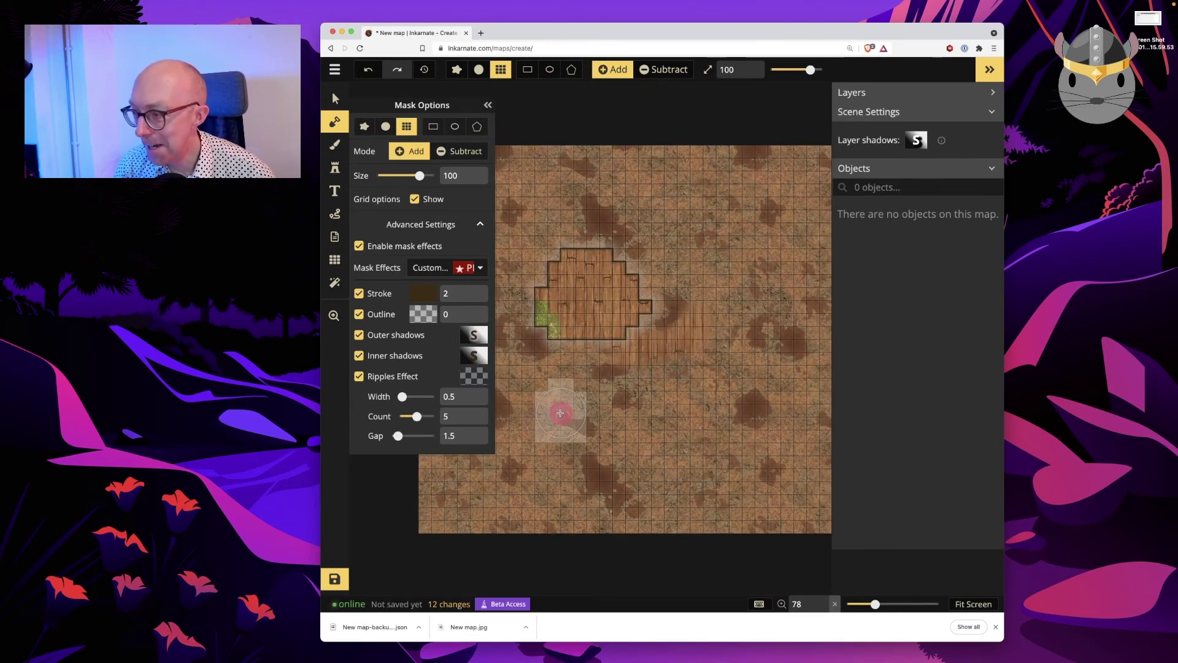
pyautogui.moveTo(420, 175); pyautogui.dragTo(405, 178)
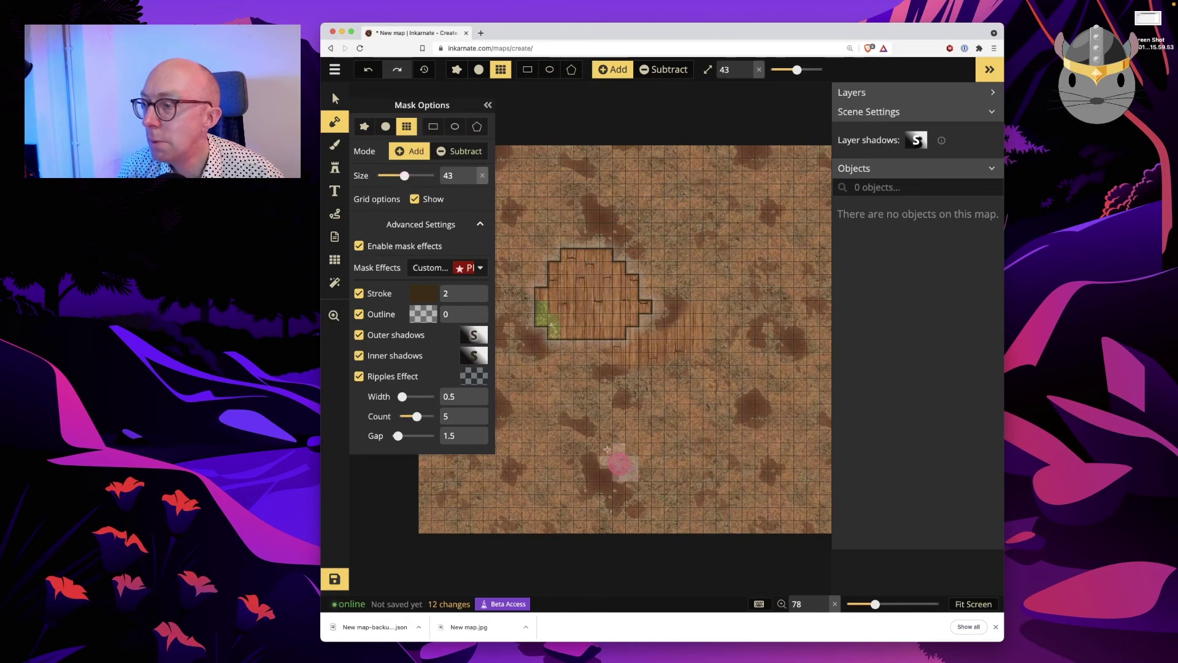
pyautogui.scroll(2, 585, 431)
pyautogui.scroll(3, 585, 432)
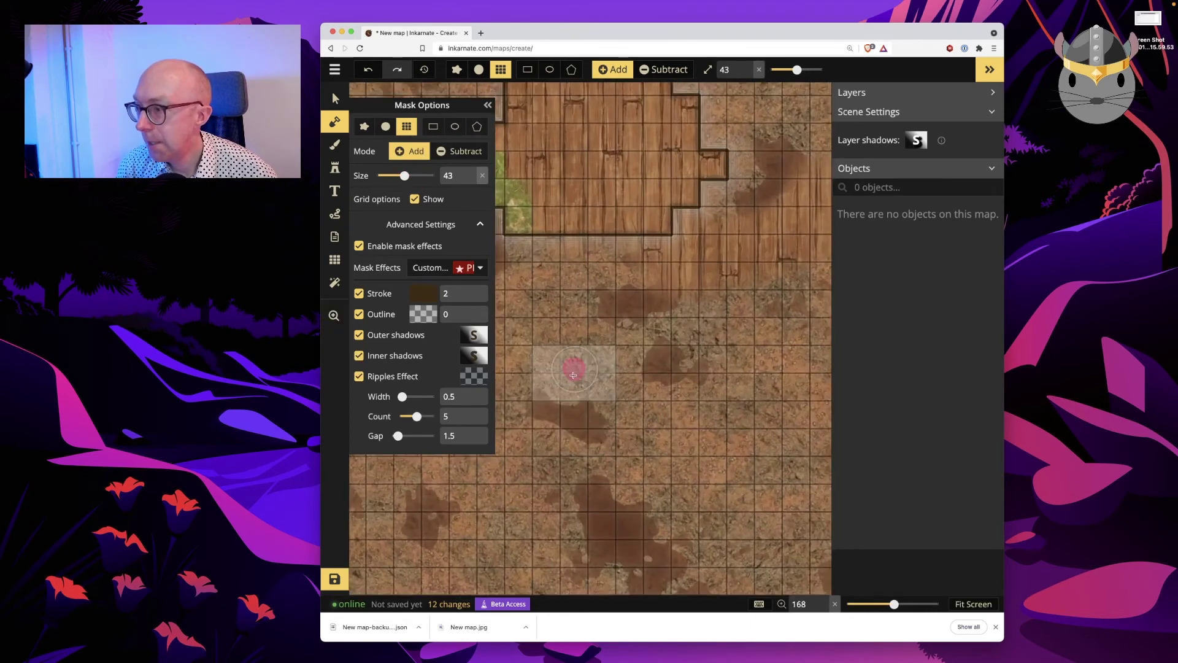
pyautogui.moveTo(557, 396); pyautogui.dragTo(657, 414)
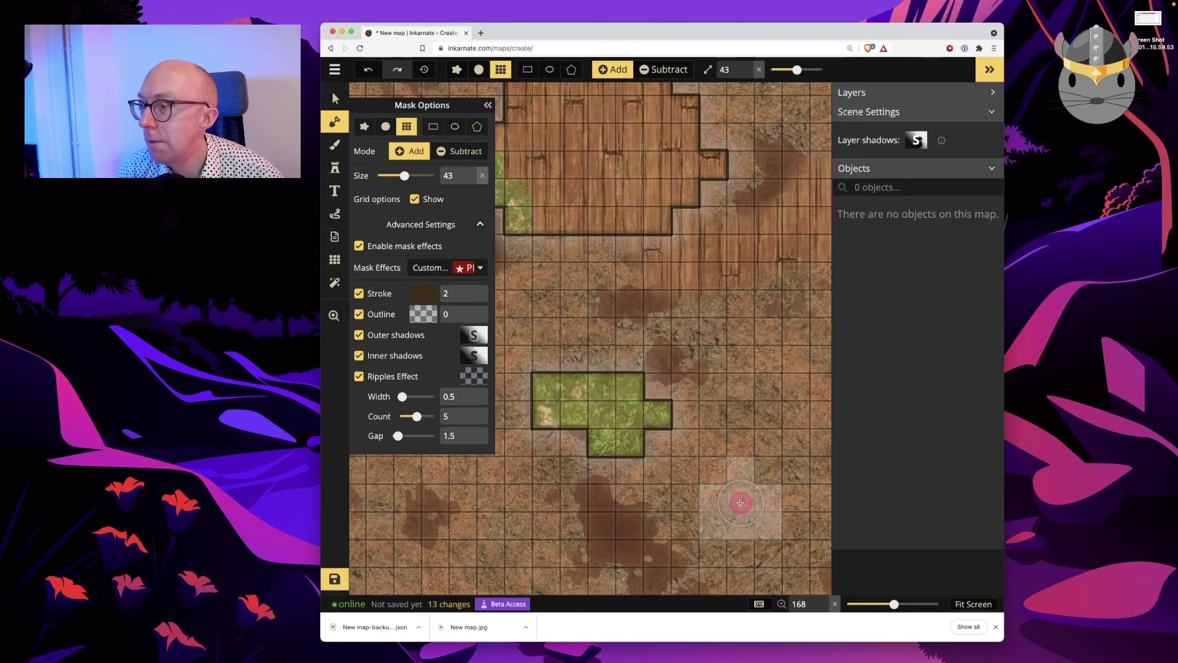
pyautogui.press('super+z')
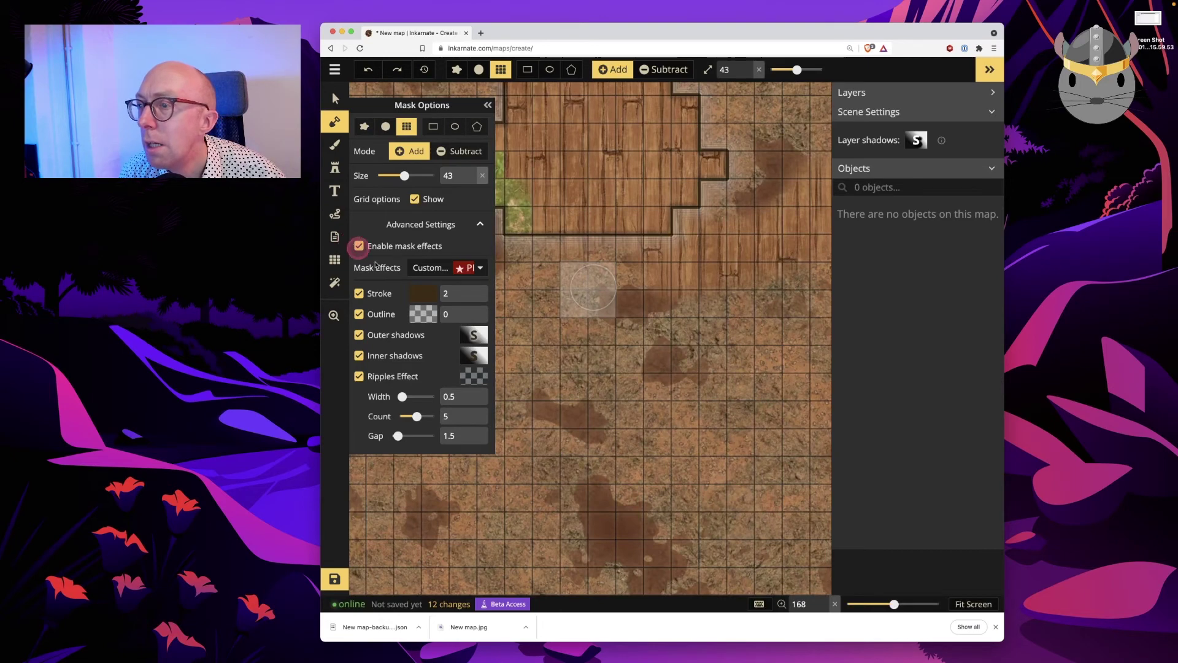
# Paint Wood Floor on the foreground layer with the grid-block brush over the bare ground below the wooden floor
pyautogui.click(428, 285)
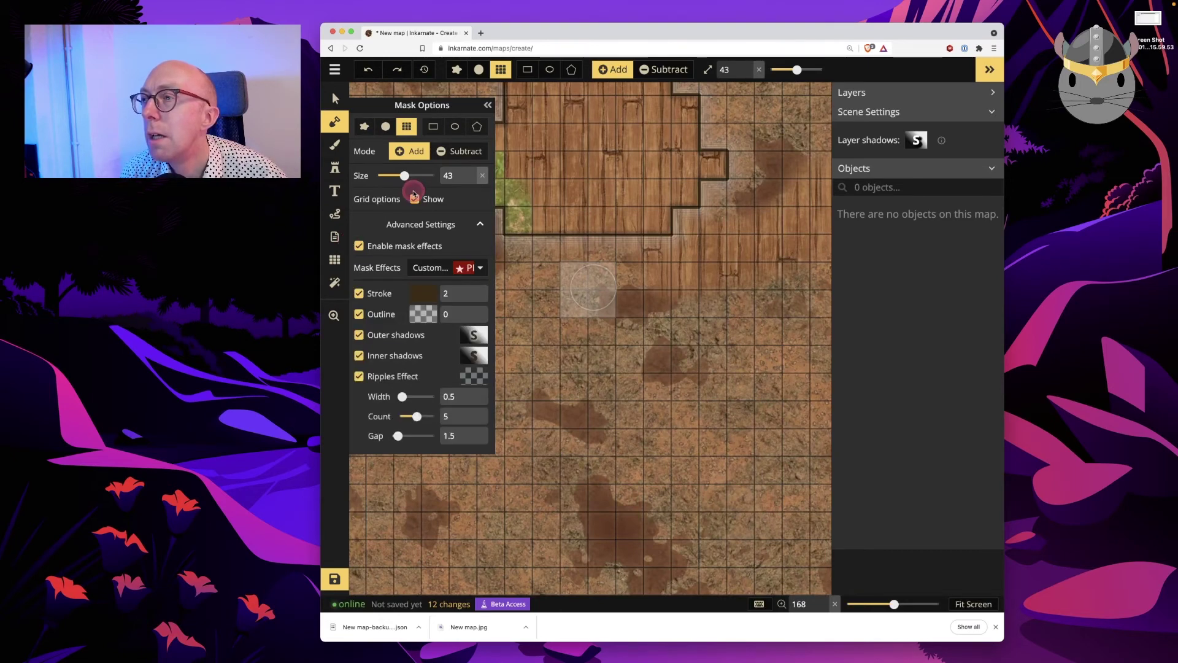
pyautogui.click(336, 144)
pyautogui.click(449, 178)
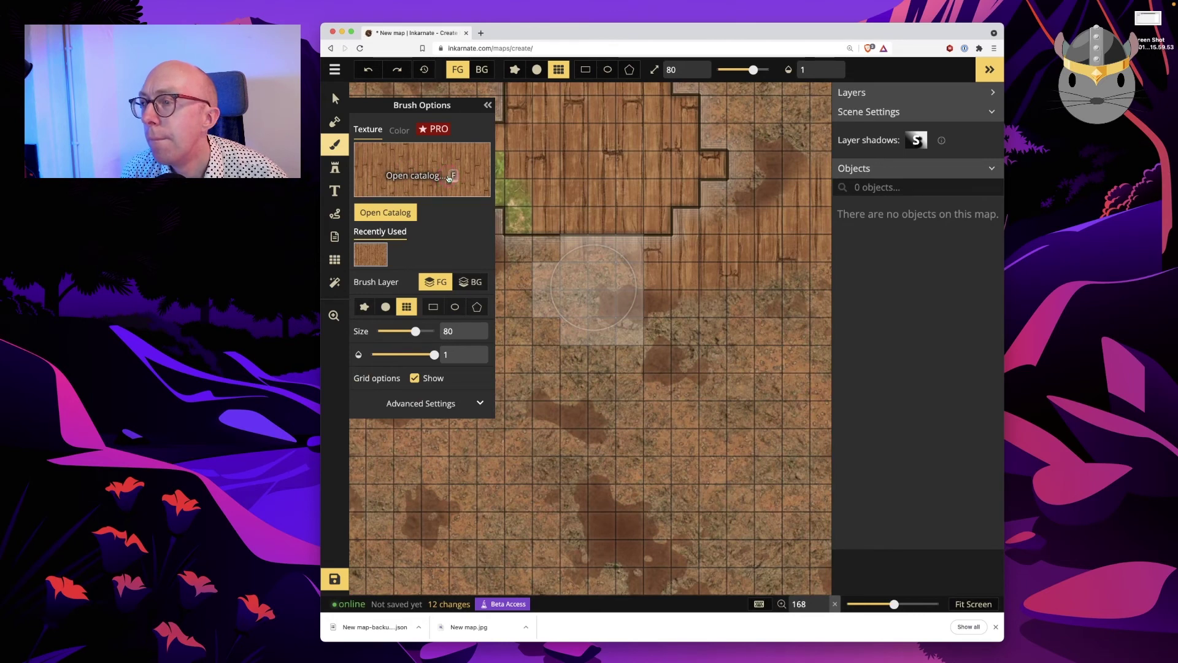
pyautogui.click(624, 481)
pyautogui.moveTo(625, 480)
pyautogui.mouseDown()
pyautogui.moveTo(574, 433)
pyautogui.moveTo(626, 437)
pyautogui.moveTo(668, 502)
pyautogui.moveTo(565, 418)
pyautogui.moveTo(614, 441)
pyautogui.moveTo(665, 493)
pyautogui.mouseUp()
# Expand the layer list to view the Objects, Foreground and Background layers, and return to the mask tool
pyautogui.click(902, 93)
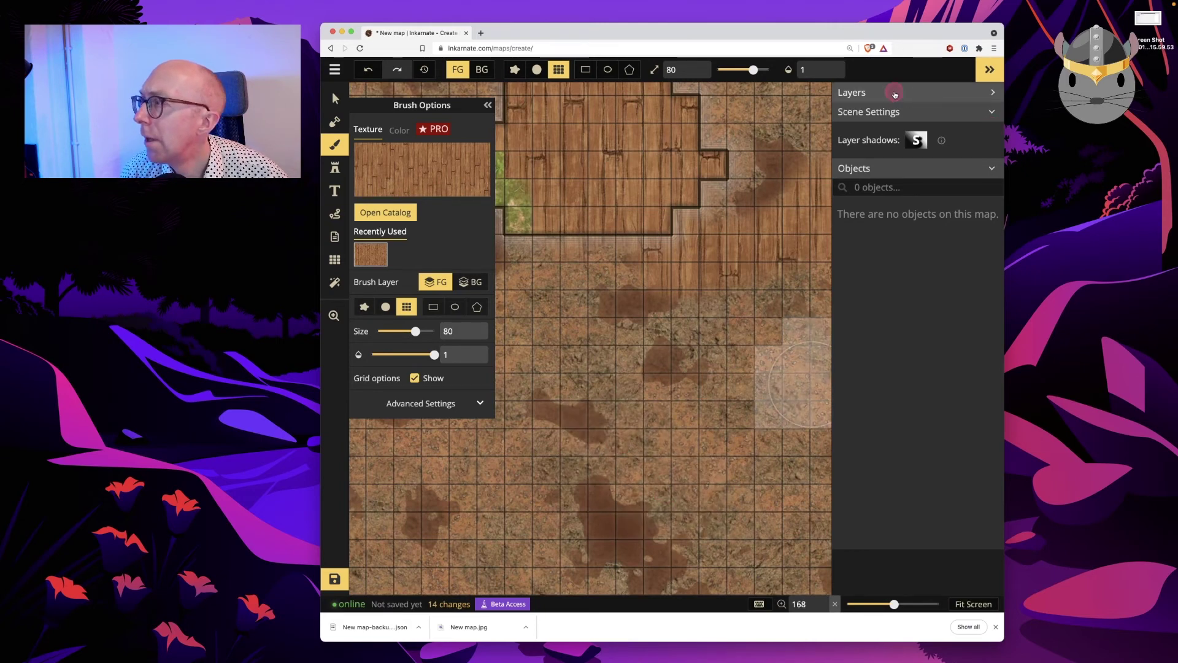
pyautogui.moveTo(596, 184); pyautogui.dragTo(562, 181)
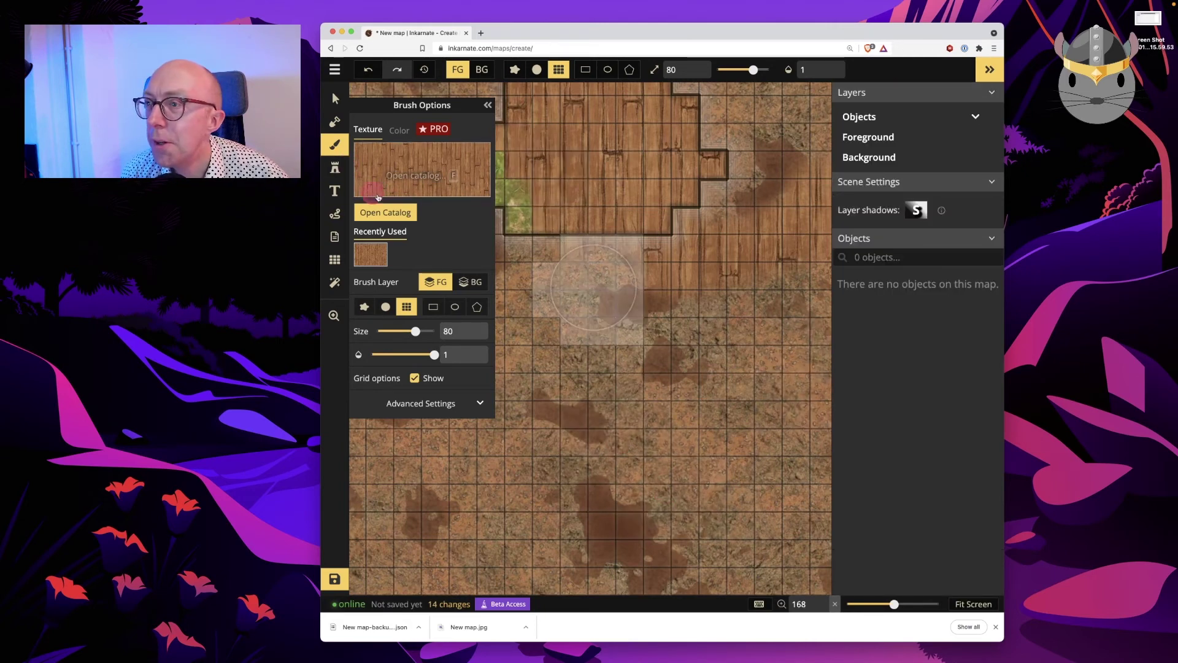
pyautogui.click(339, 105)
pyautogui.click(334, 121)
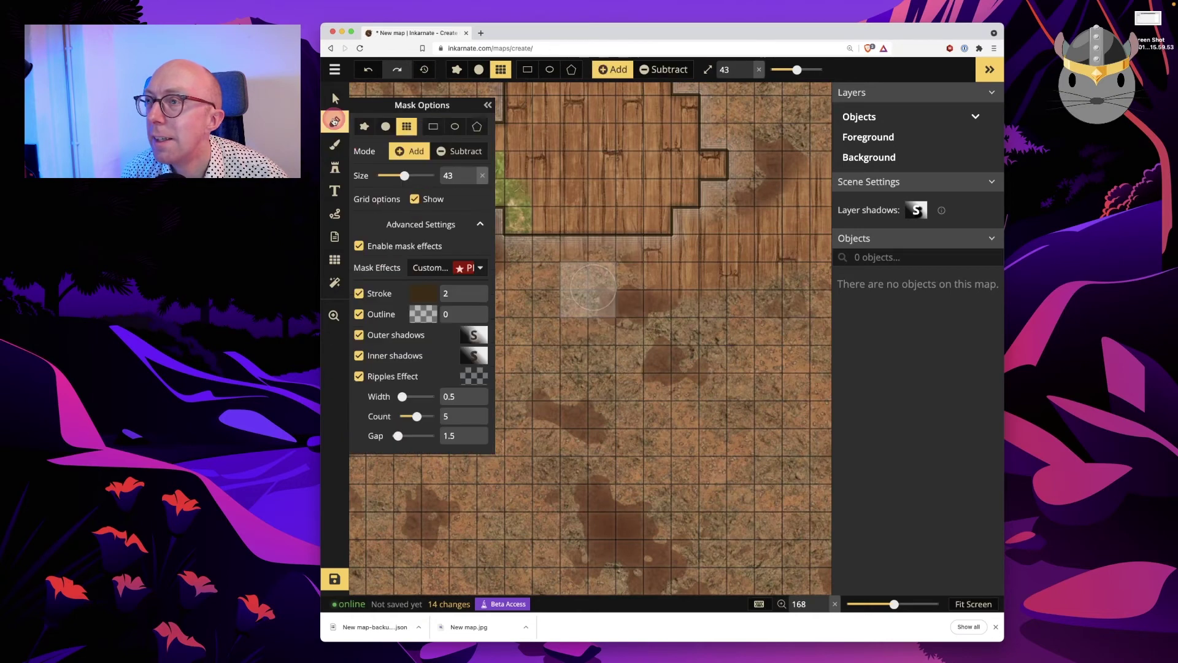
# Add a second grid-block land area below the main wooden floor and paint Wood Floor over its grassy lower part
pyautogui.click(403, 148)
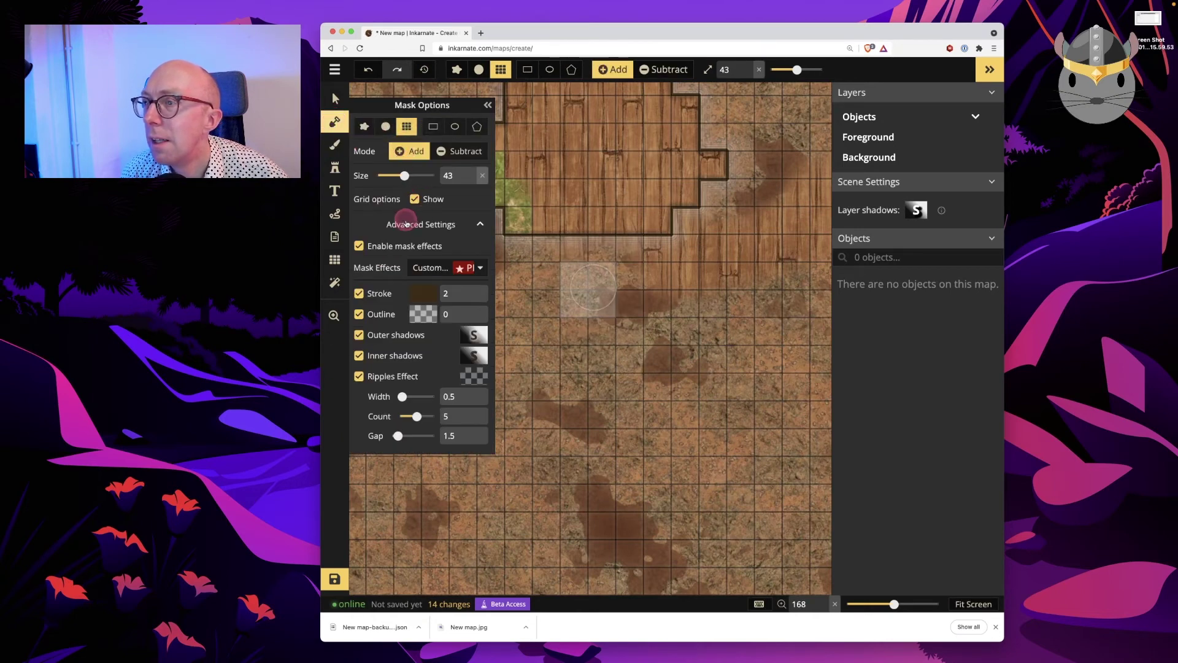
pyautogui.click(483, 317)
pyautogui.moveTo(577, 441)
pyautogui.mouseDown()
pyautogui.moveTo(552, 421)
pyautogui.moveTo(632, 434)
pyautogui.moveTo(644, 458)
pyautogui.moveTo(595, 485)
pyautogui.moveTo(574, 462)
pyautogui.mouseUp()
pyautogui.moveTo(651, 496)
pyautogui.mouseDown()
pyautogui.moveTo(555, 508)
pyautogui.moveTo(681, 510)
pyautogui.mouseUp()
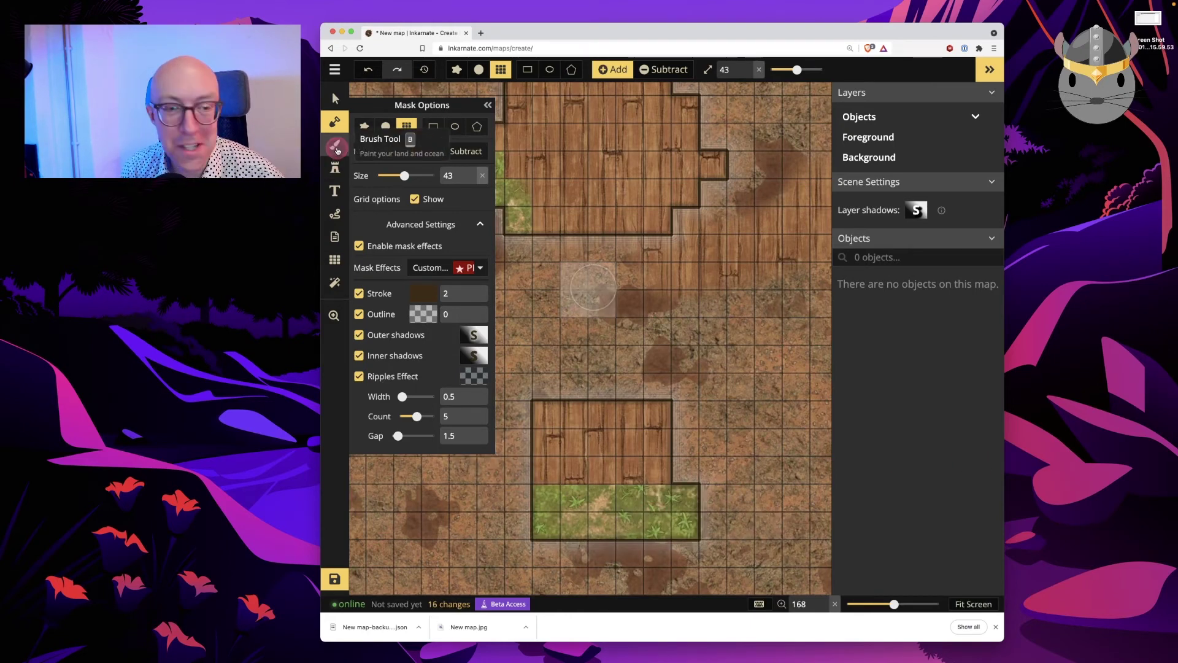
pyautogui.click(337, 148)
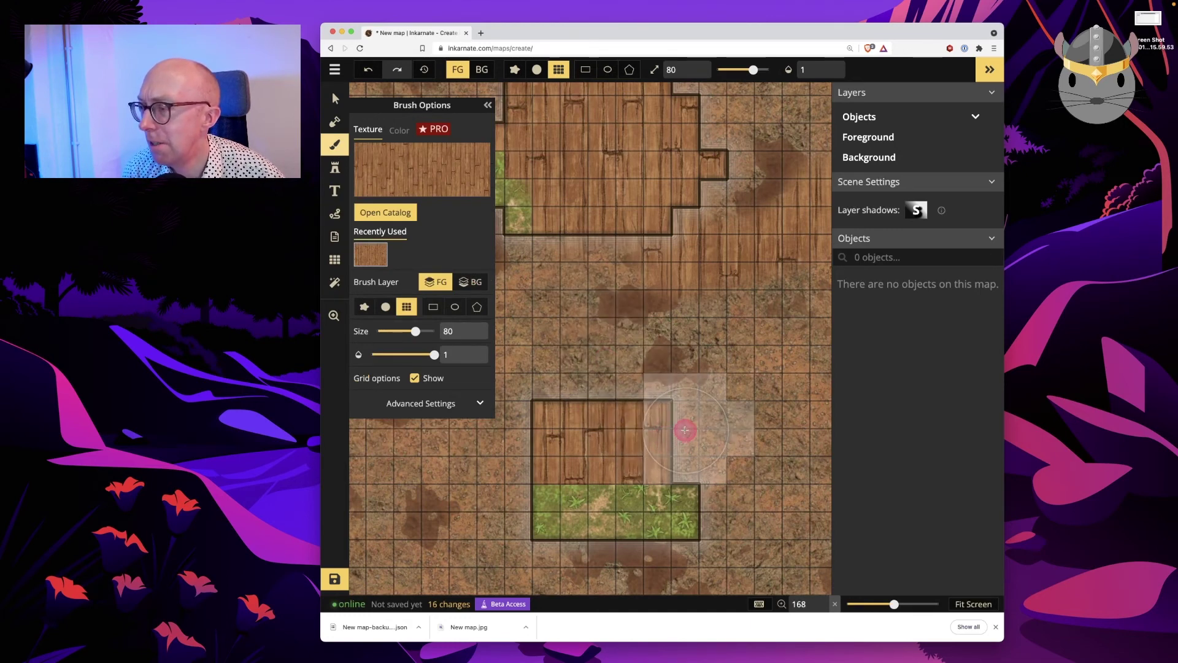
pyautogui.moveTo(676, 482); pyautogui.dragTo(571, 483)
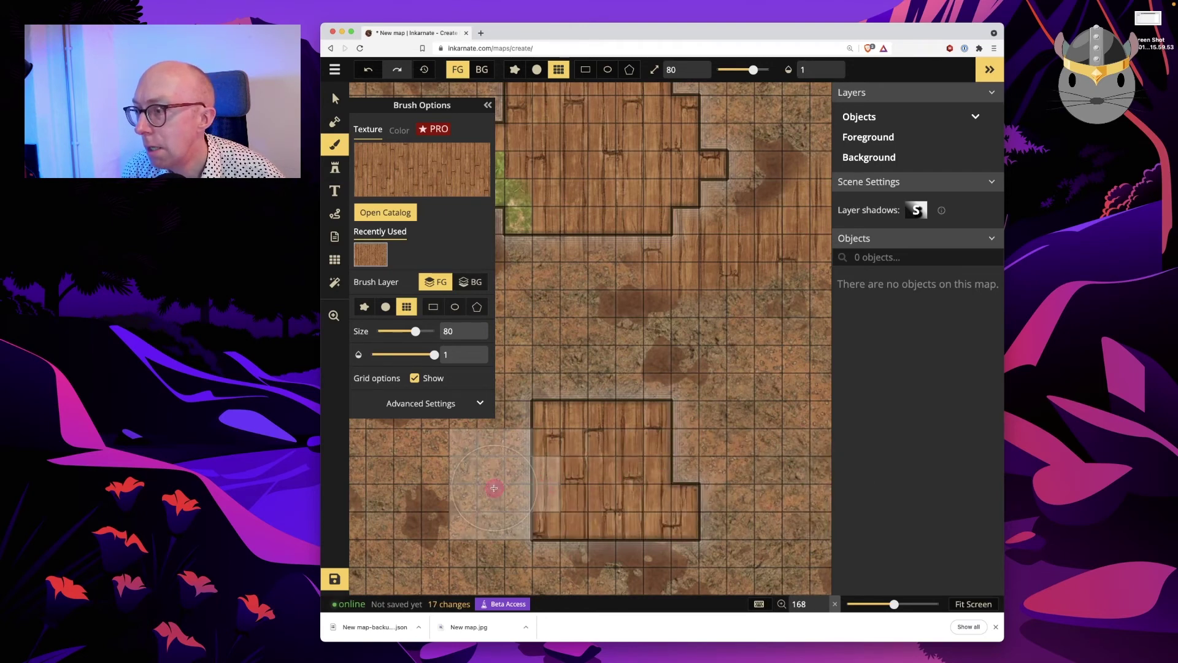
# Extend the lower floor downward and to the right with size 43 mask grid blocks, painting the new grassy area with Wood Floor
pyautogui.scroll(-3, 644, 381)
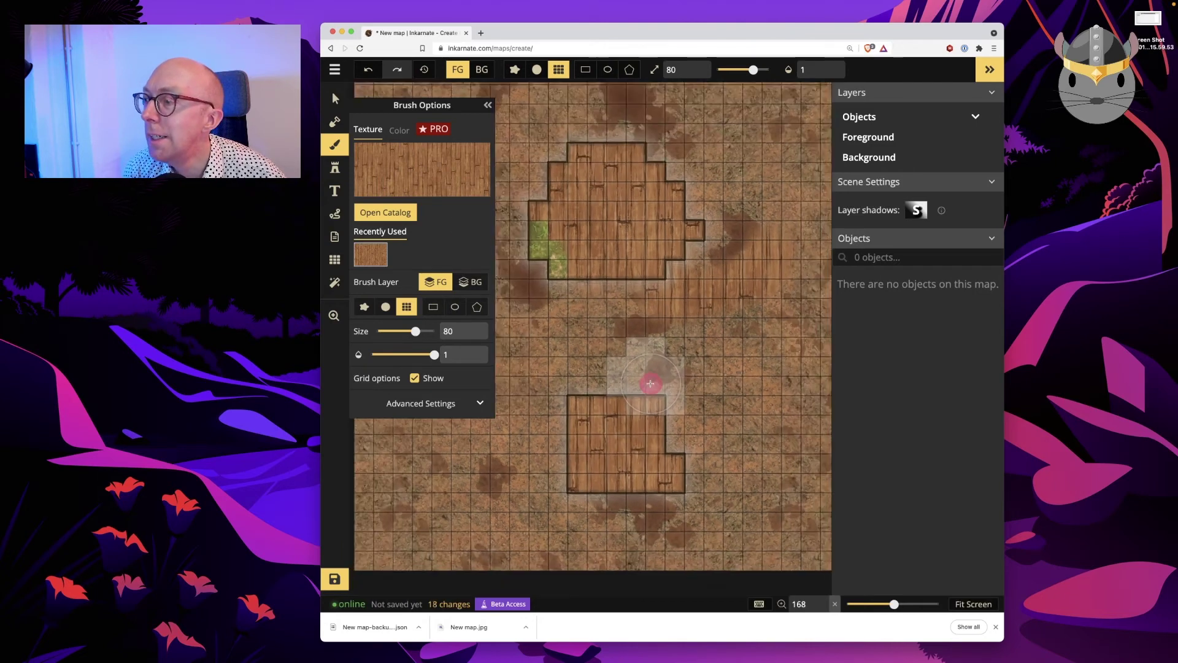
pyautogui.click(335, 122)
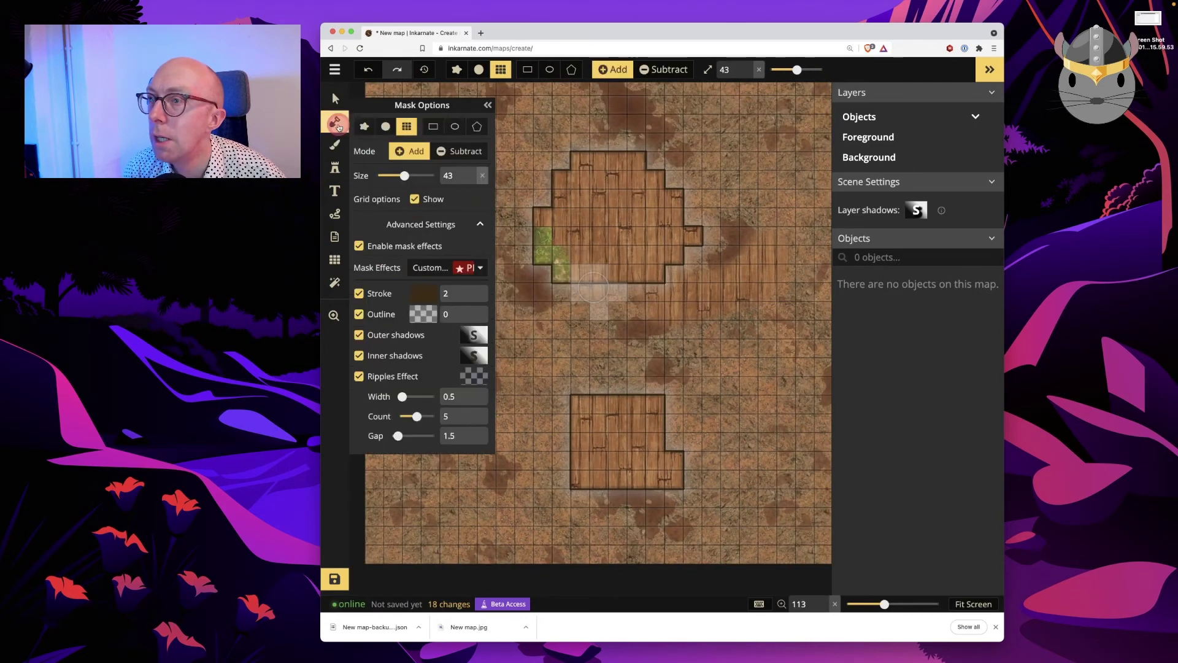
pyautogui.moveTo(595, 497)
pyautogui.mouseDown()
pyautogui.moveTo(717, 521)
pyautogui.moveTo(708, 471)
pyautogui.mouseUp()
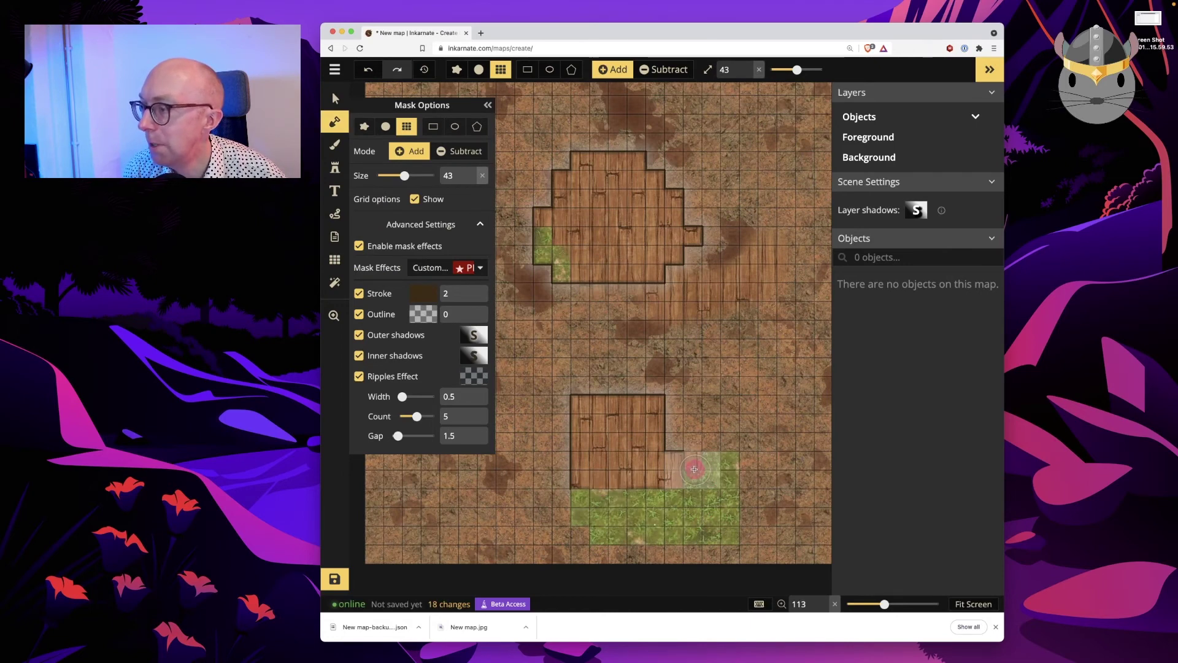
pyautogui.moveTo(700, 467); pyautogui.dragTo(701, 469)
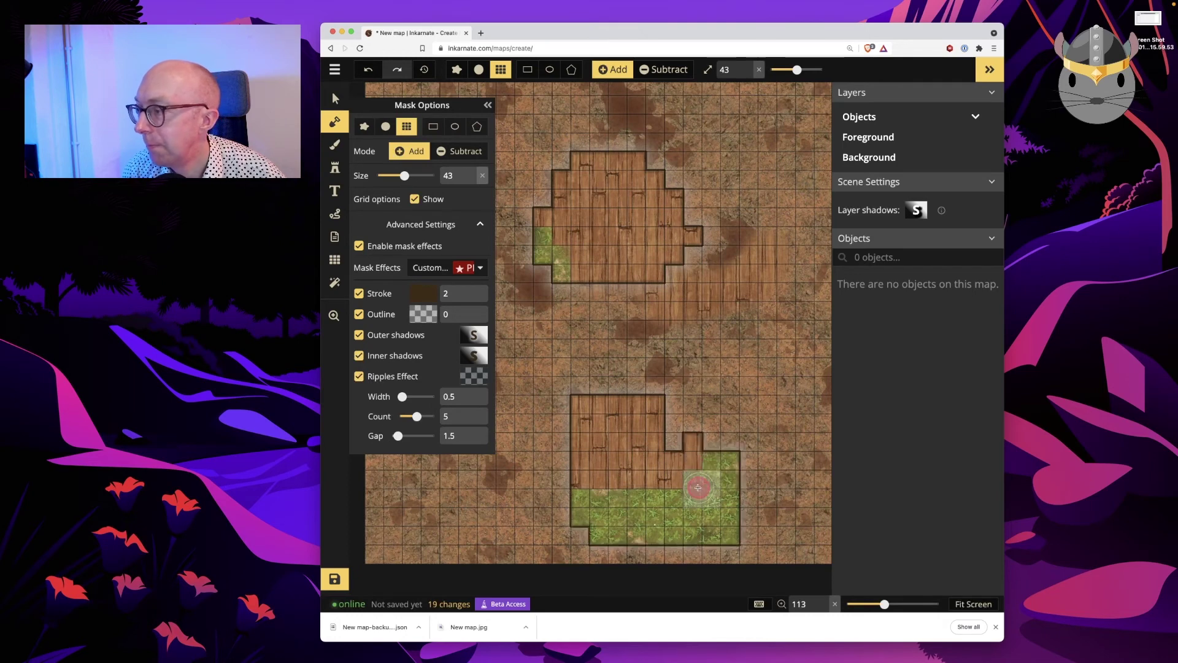
pyautogui.click(336, 145)
pyautogui.moveTo(632, 468)
pyautogui.mouseDown()
pyautogui.moveTo(583, 504)
pyautogui.moveTo(763, 506)
pyautogui.mouseUp()
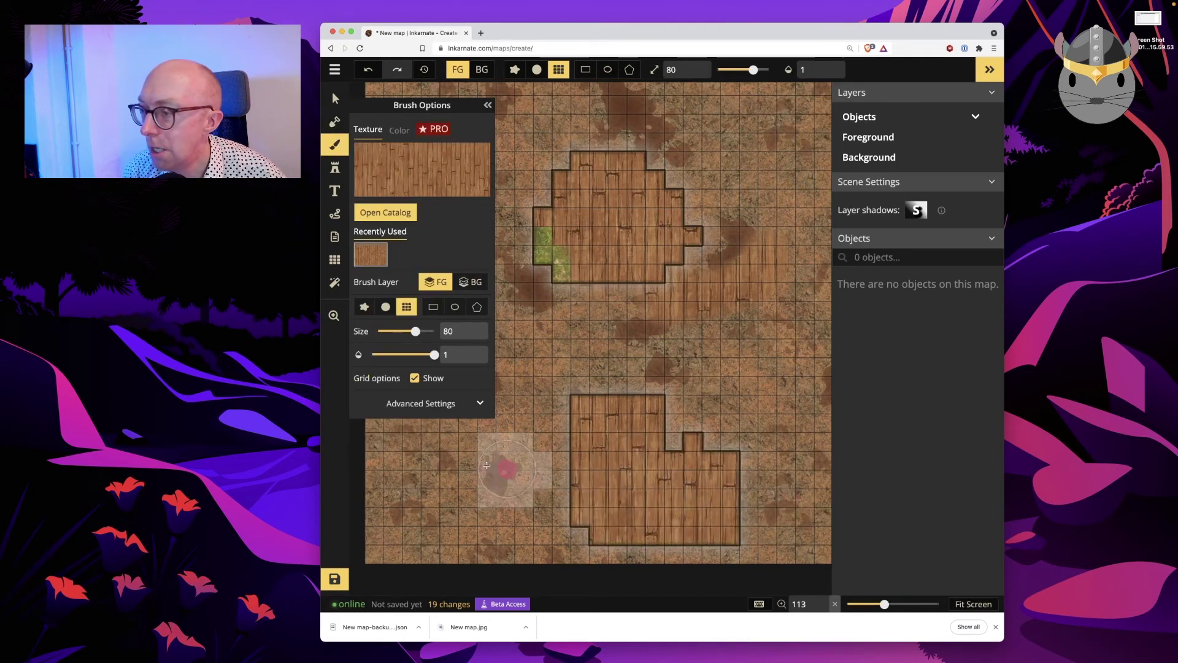
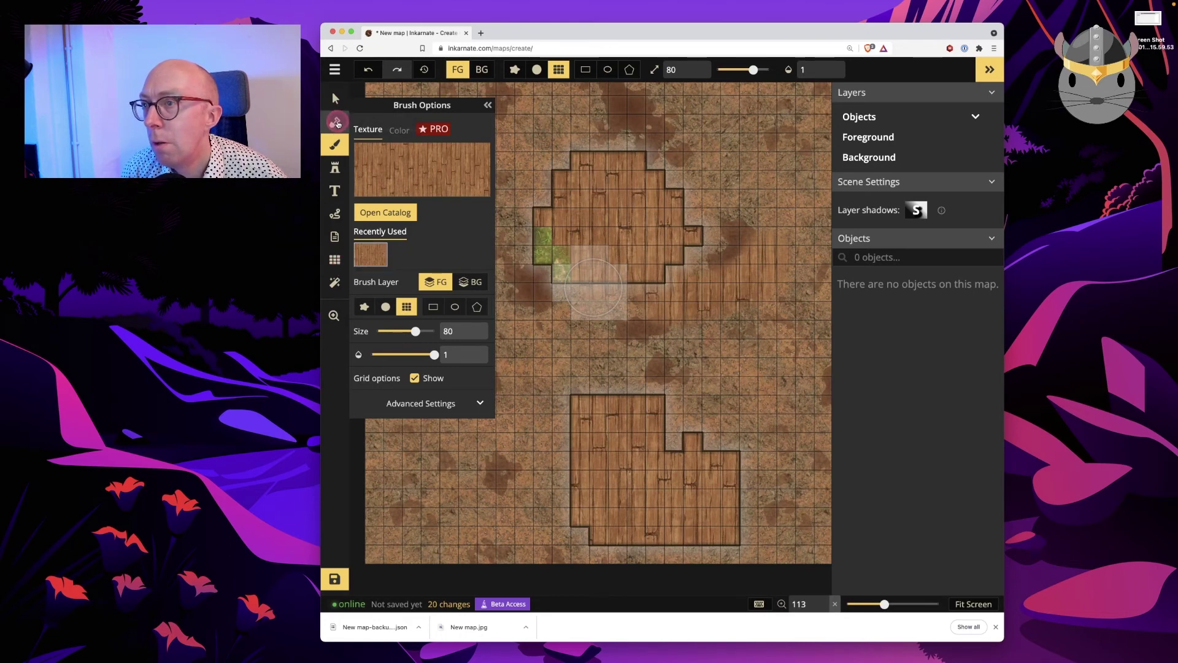
pyautogui.click(336, 122)
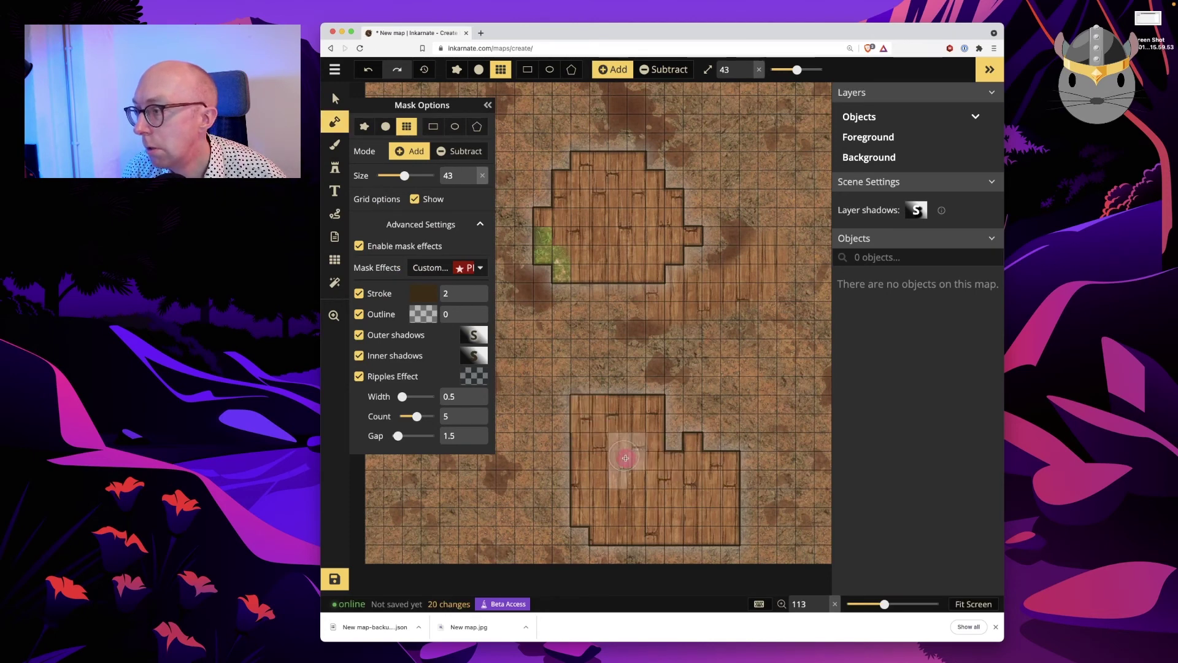
pyautogui.click(655, 446)
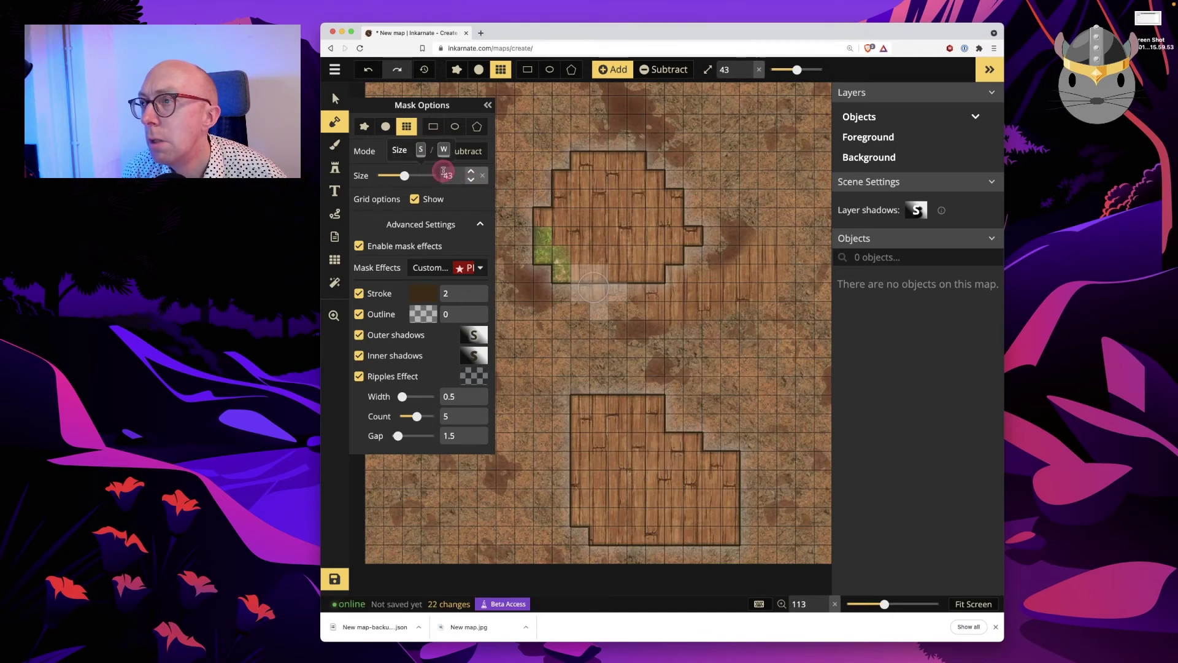
# Draw a filled rectangular mask shape over the left part of the lower wooden floor
pyautogui.click(433, 126)
pyautogui.click(602, 415)
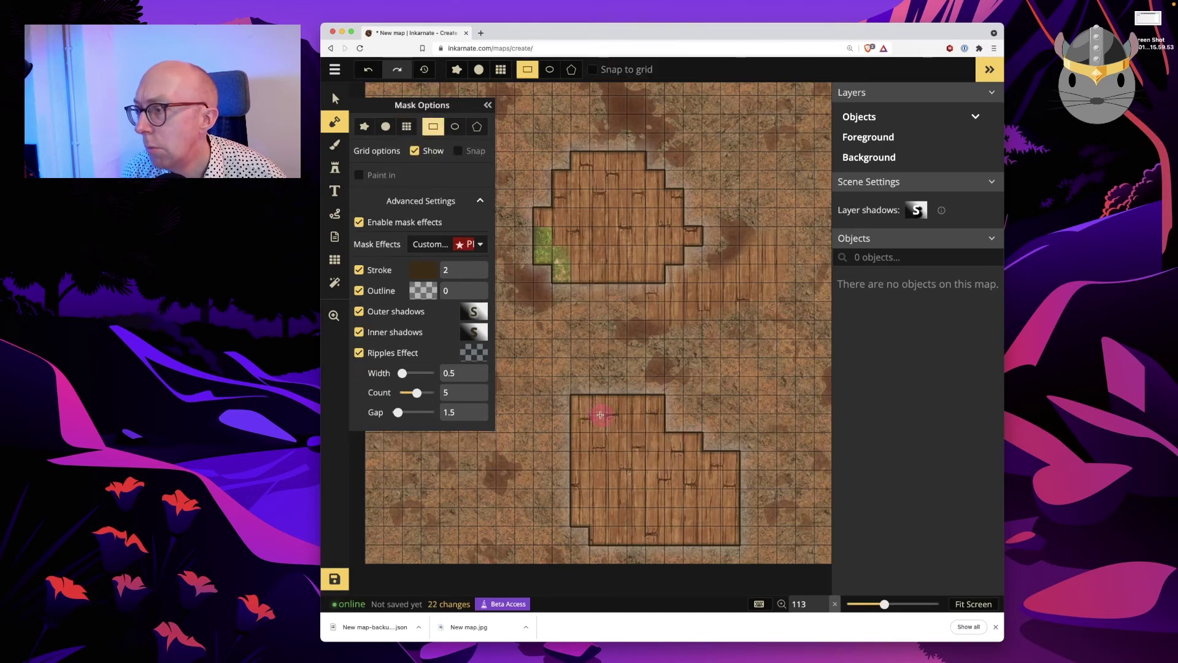
pyautogui.moveTo(580, 405); pyautogui.dragTo(665, 541)
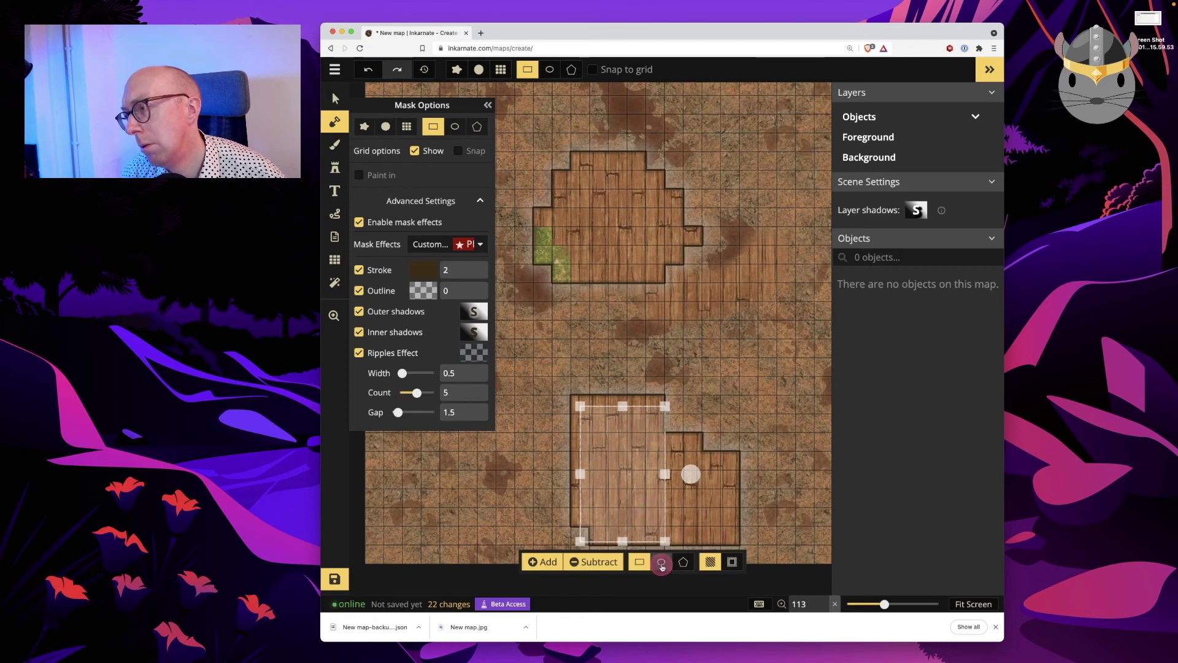
pyautogui.click(334, 149)
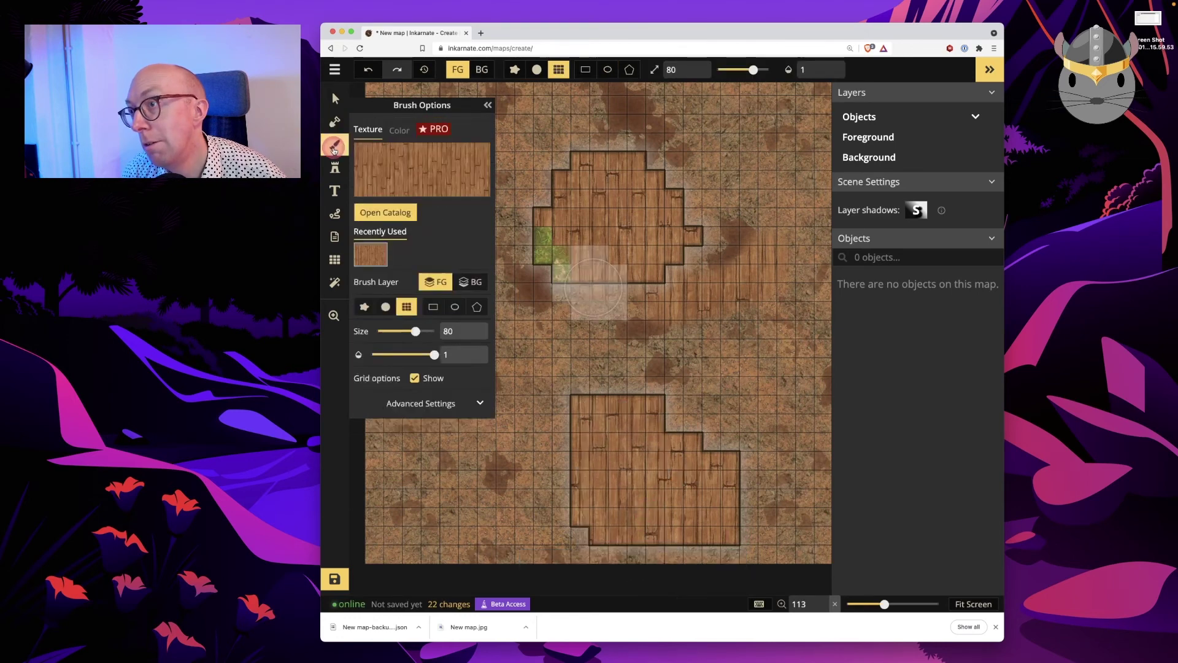
pyautogui.click(335, 121)
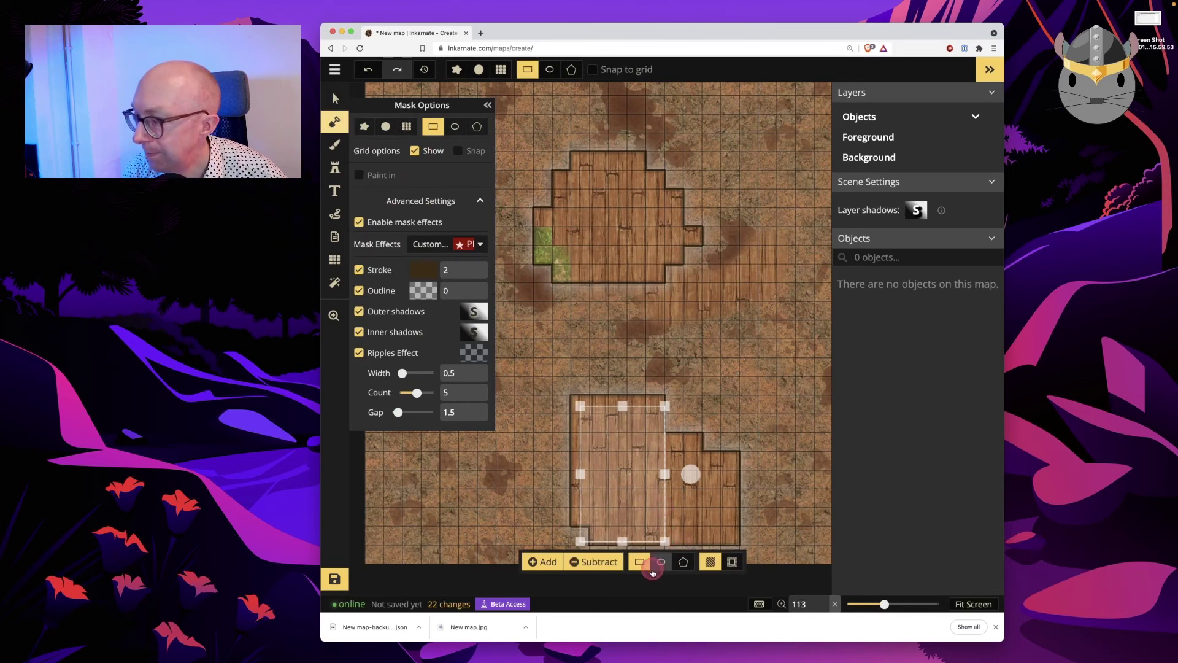
pyautogui.click(709, 565)
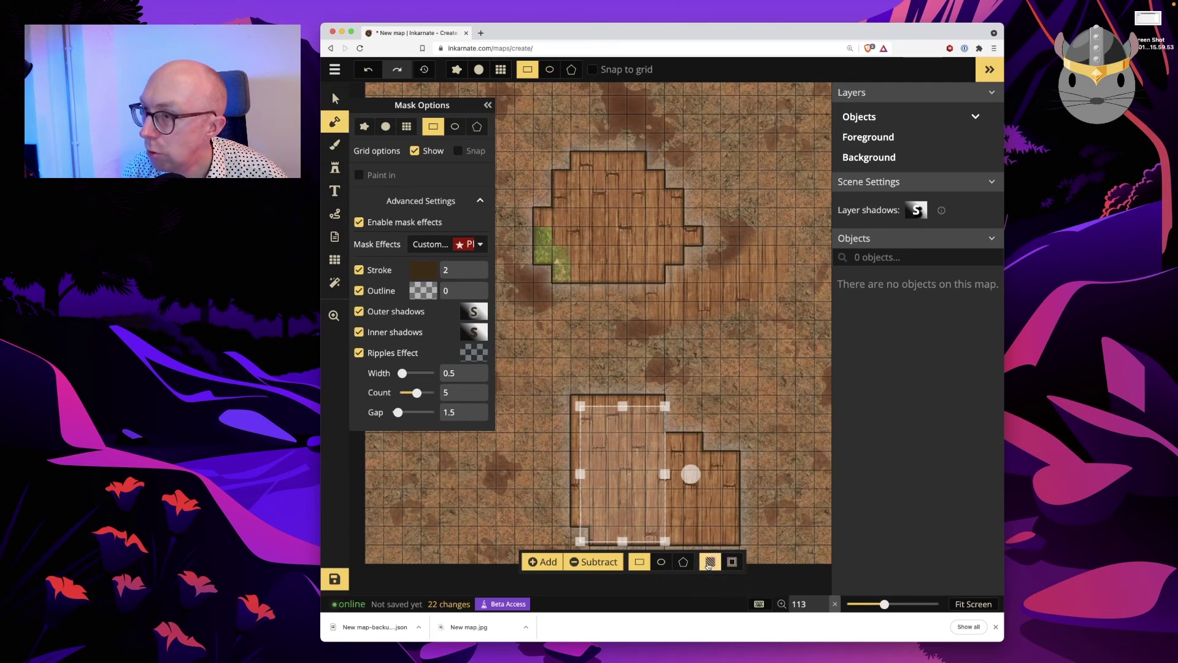
# Enable Paint in with the wood texture for the rectangular mask and shift the shape toward the lower floor's upper-left corner
pyautogui.click(359, 175)
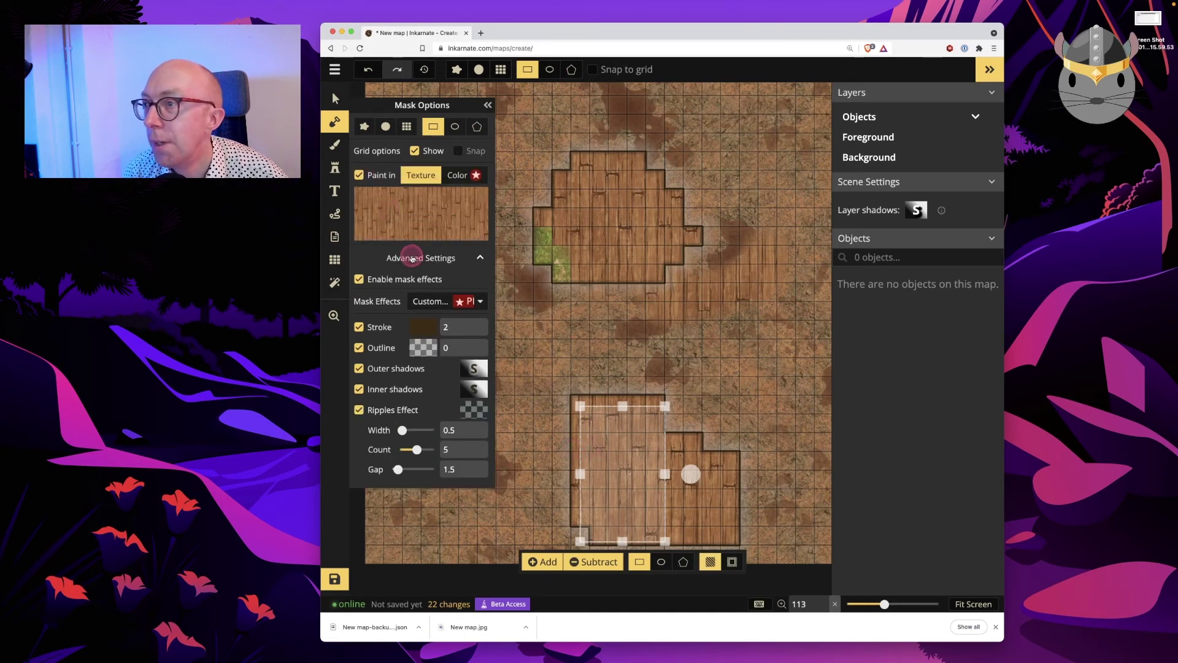
pyautogui.moveTo(594, 435); pyautogui.dragTo(593, 428)
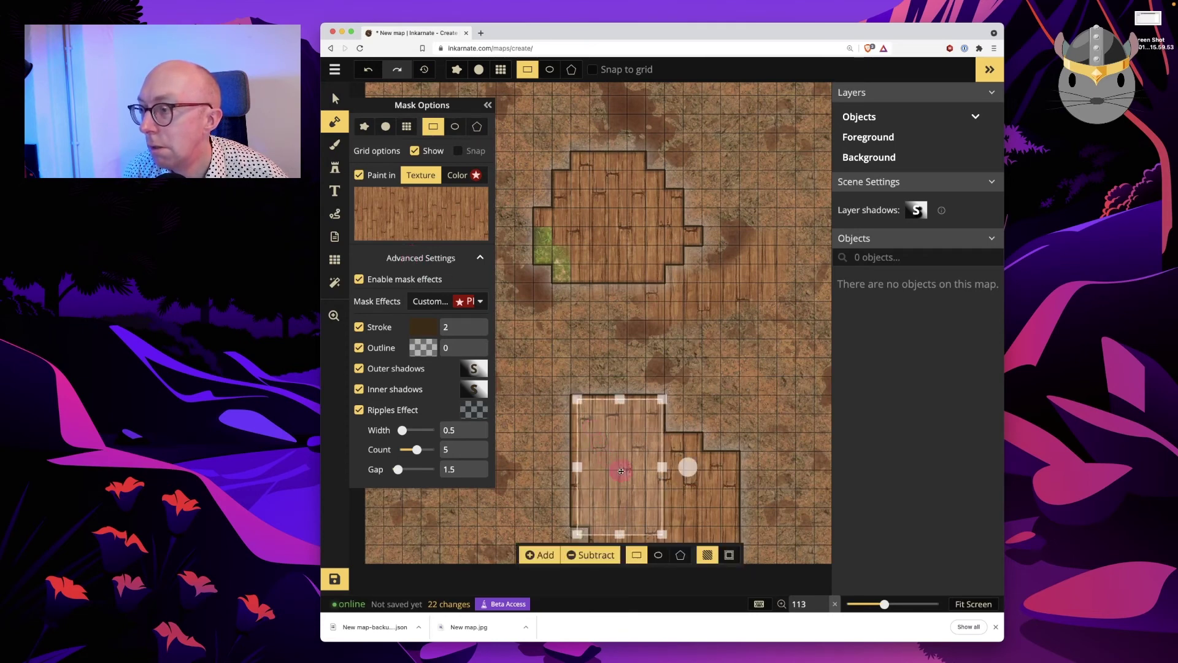
pyautogui.click(333, 144)
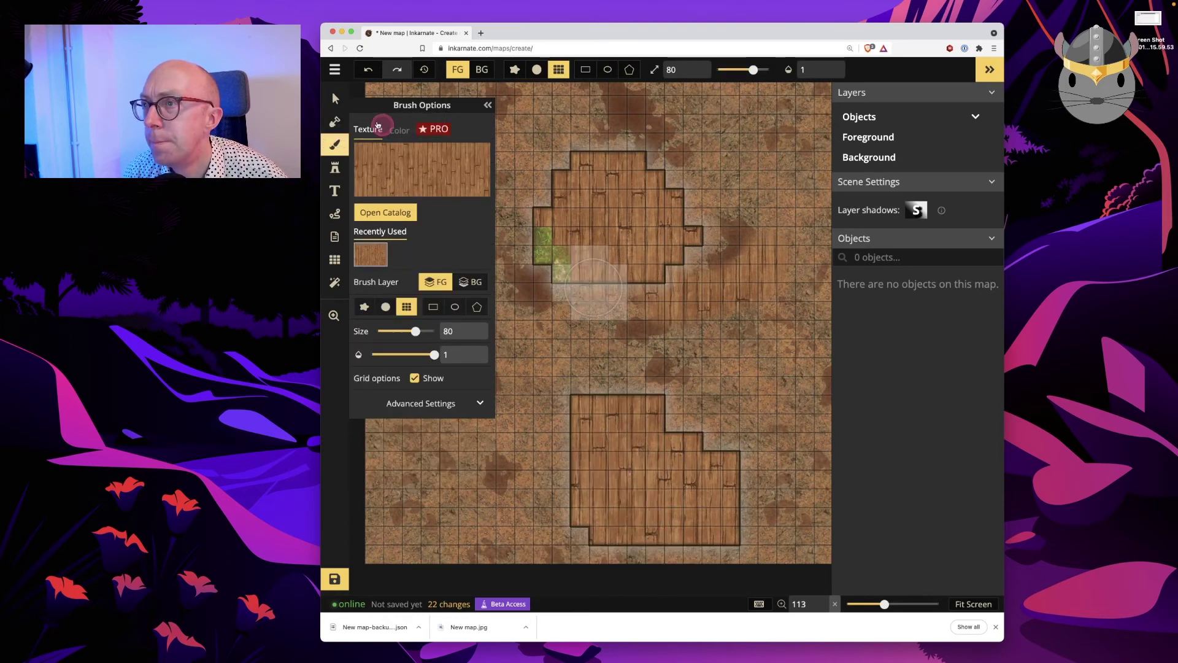
pyautogui.click(335, 122)
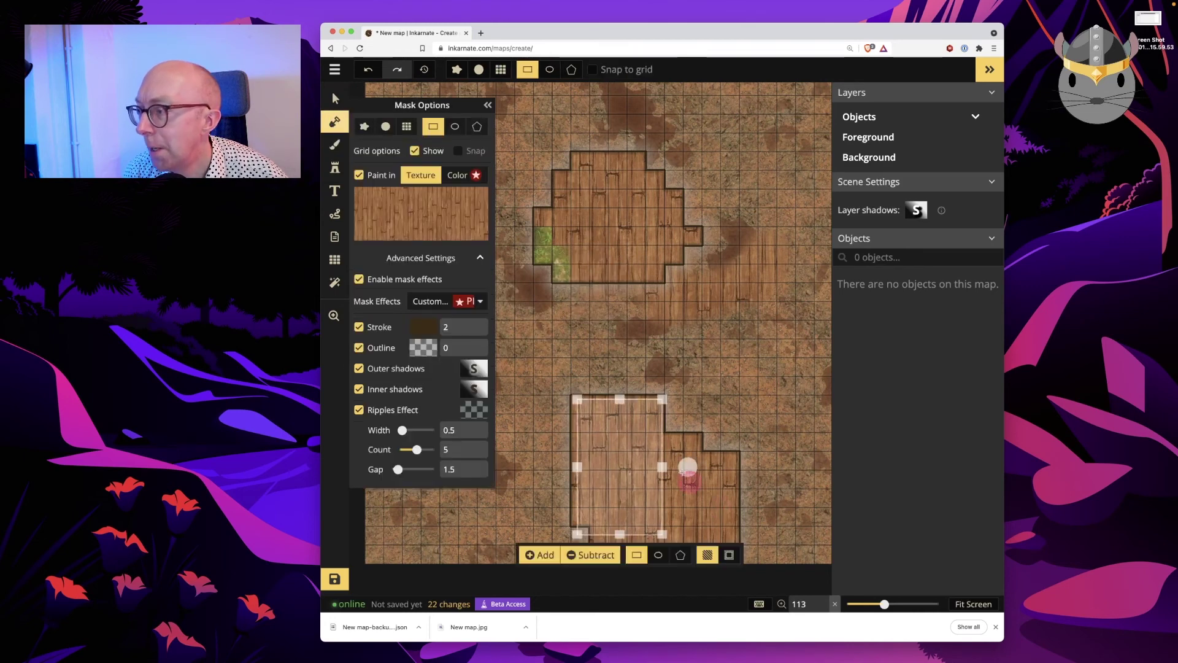
pyautogui.moveTo(699, 470)
pyautogui.mouseDown()
pyautogui.moveTo(689, 466)
pyautogui.moveTo(705, 489)
pyautogui.moveTo(710, 478)
pyautogui.moveTo(691, 469)
pyautogui.mouseUp()
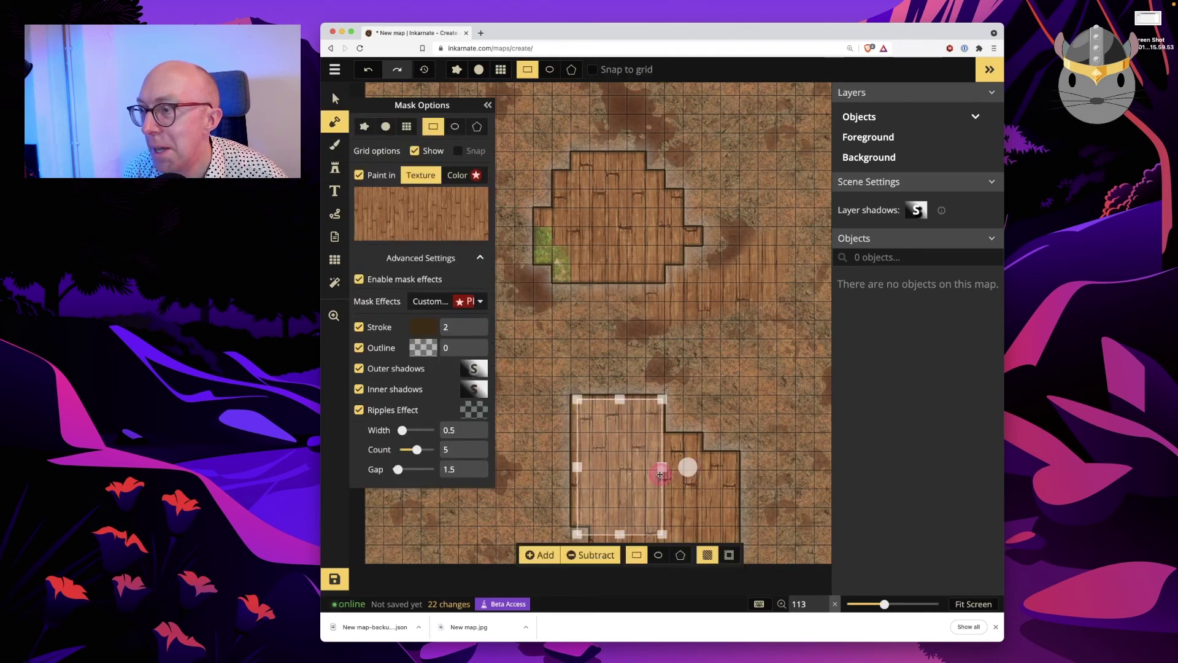
# Fine-tune the rectangular mask shape by nudging it closer to the floor's upper-left corner and shortening it from its lower edge
pyautogui.click(434, 186)
pyautogui.click(420, 178)
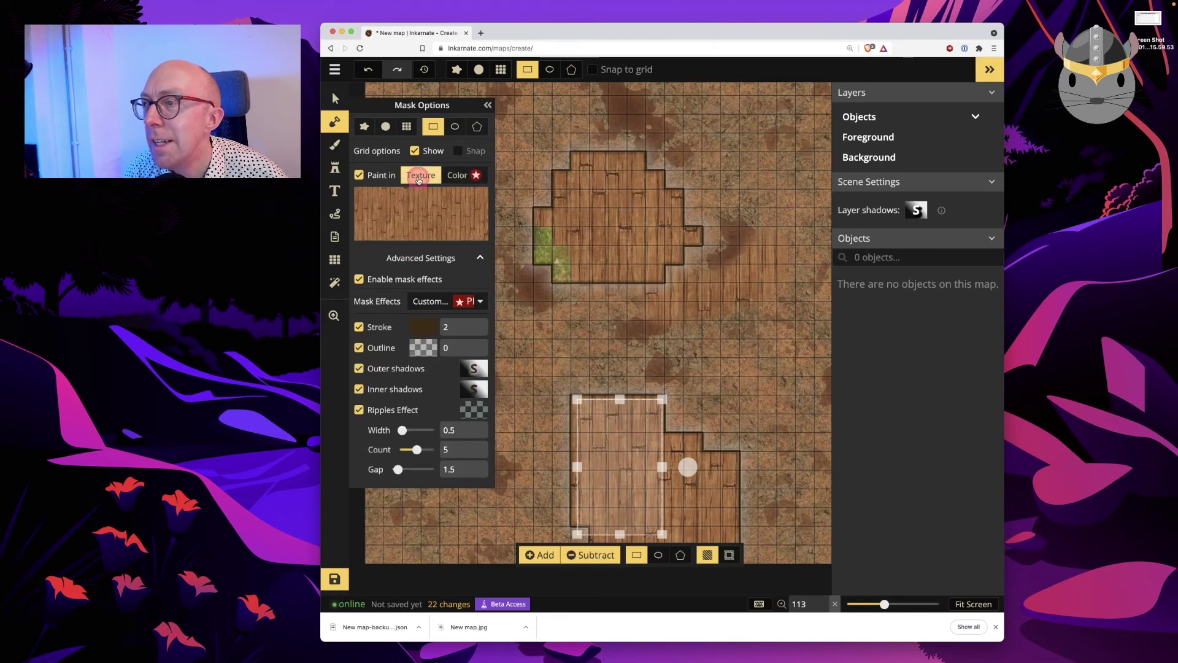
pyautogui.click(421, 214)
pyautogui.click(692, 277)
pyautogui.click(600, 446)
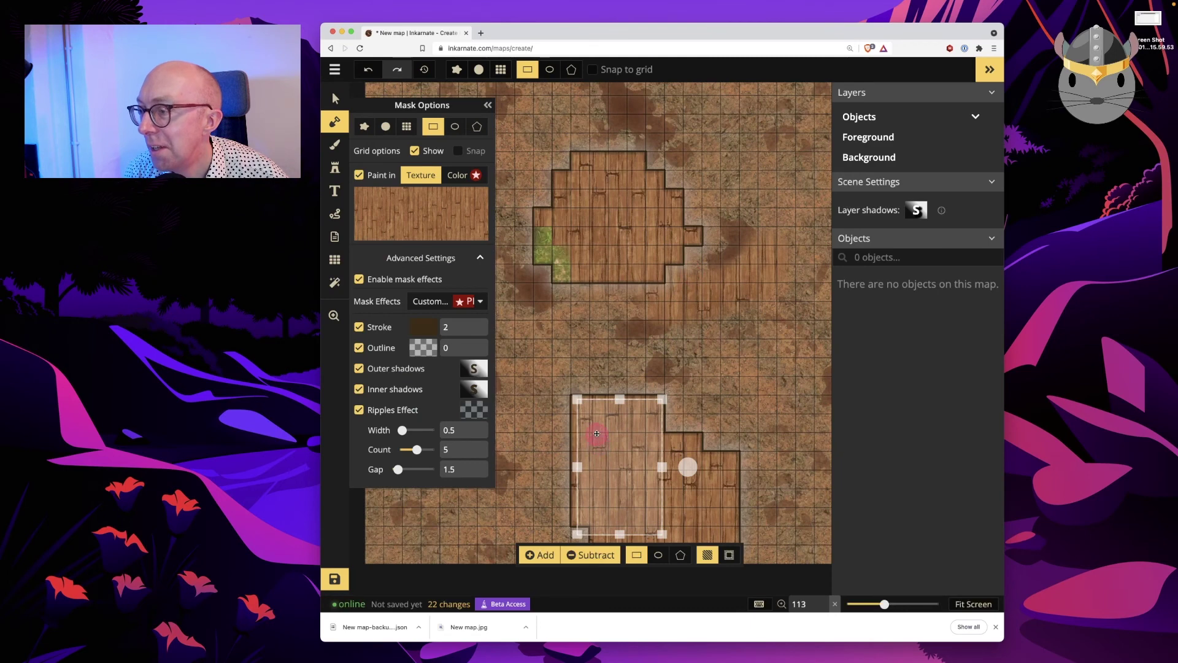
pyautogui.moveTo(598, 429)
pyautogui.mouseDown()
pyautogui.moveTo(604, 439)
pyautogui.moveTo(596, 427)
pyautogui.mouseUp()
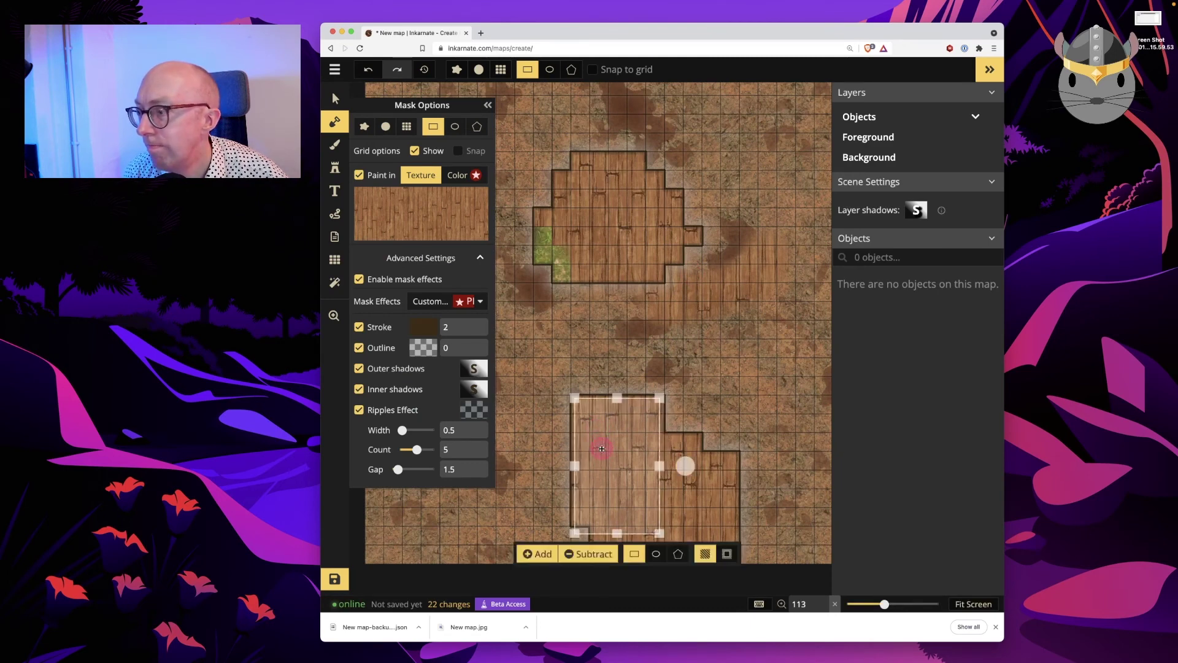
pyautogui.moveTo(619, 533); pyautogui.dragTo(620, 523)
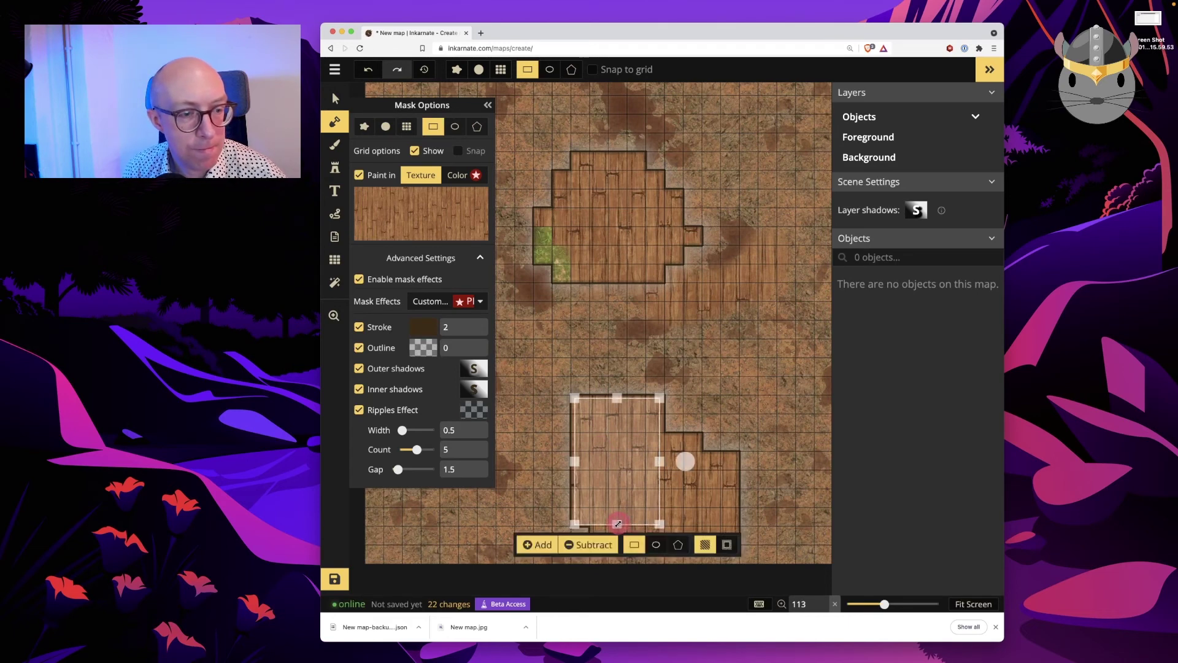
# Compare the mask options of the Grid Blocks shape with those of the Rectangle shape
pyautogui.click(443, 325)
pyautogui.click(357, 160)
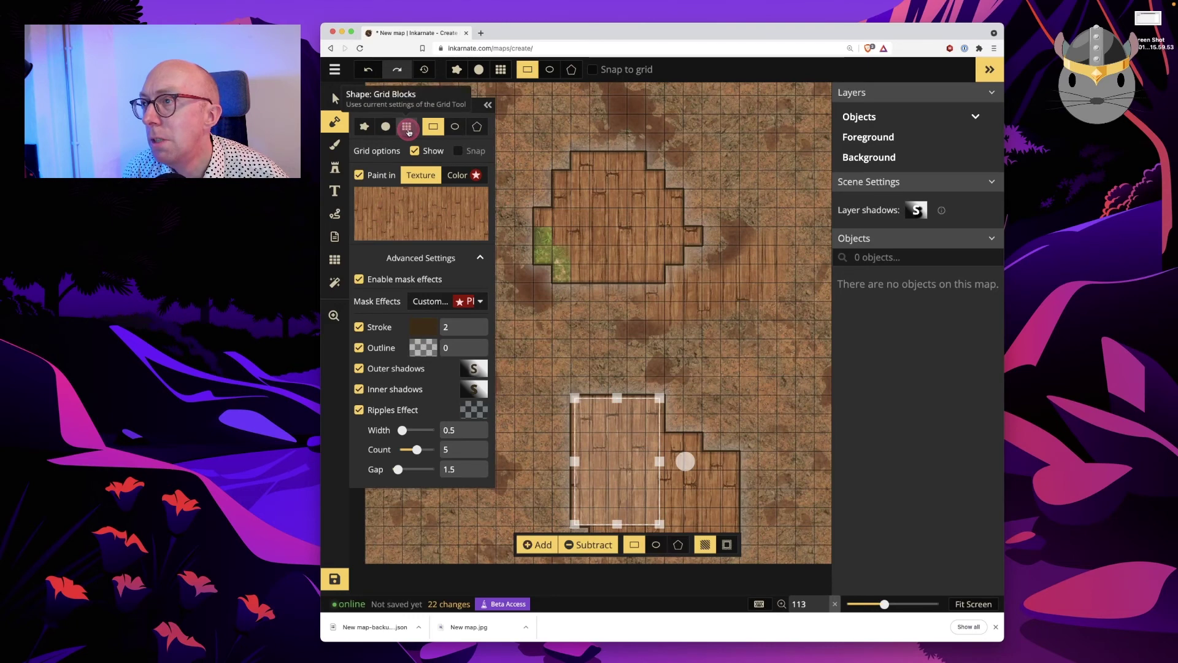
pyautogui.click(405, 127)
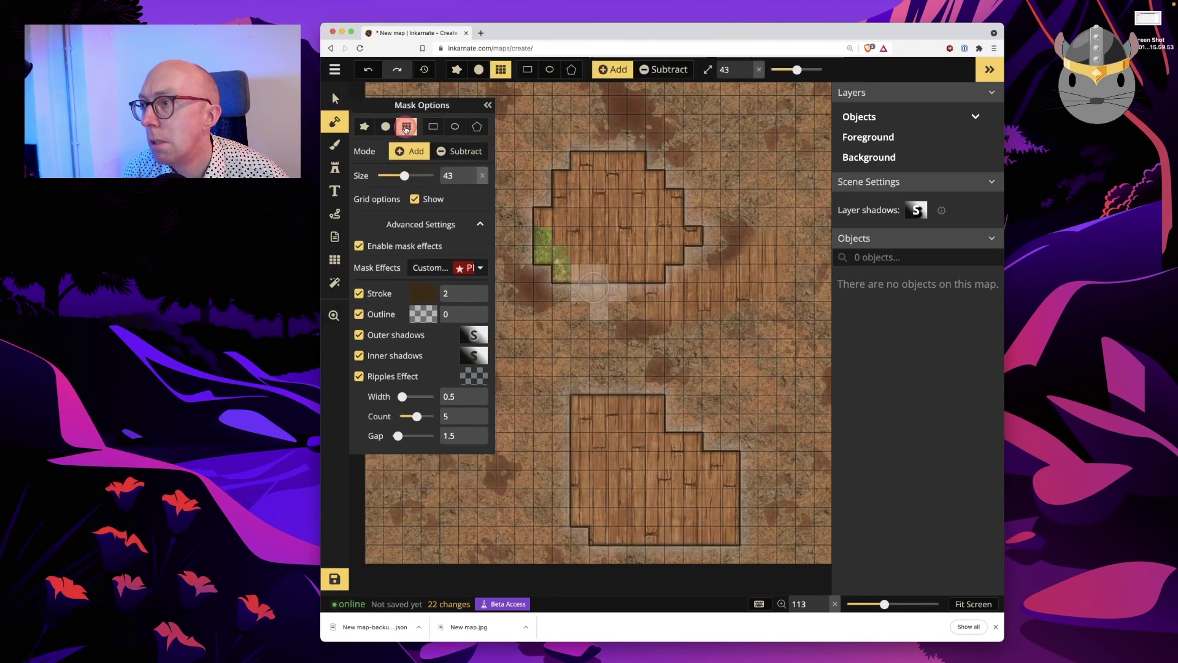
pyautogui.click(434, 127)
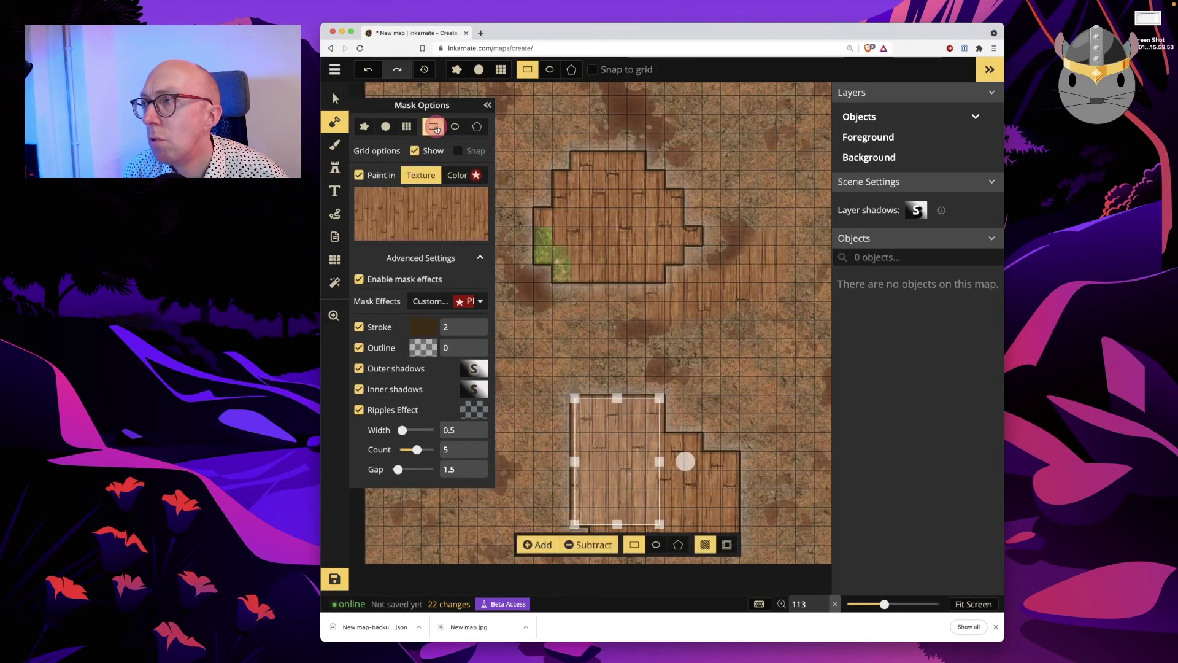
pyautogui.click(410, 128)
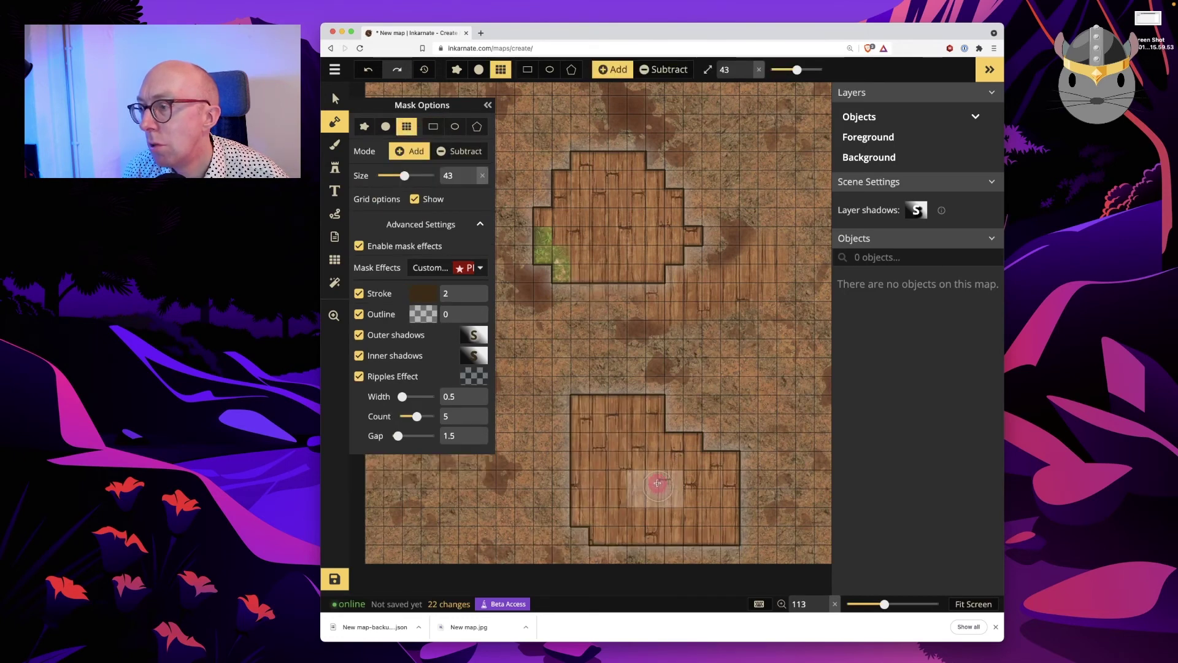
pyautogui.click(434, 128)
pyautogui.click(596, 450)
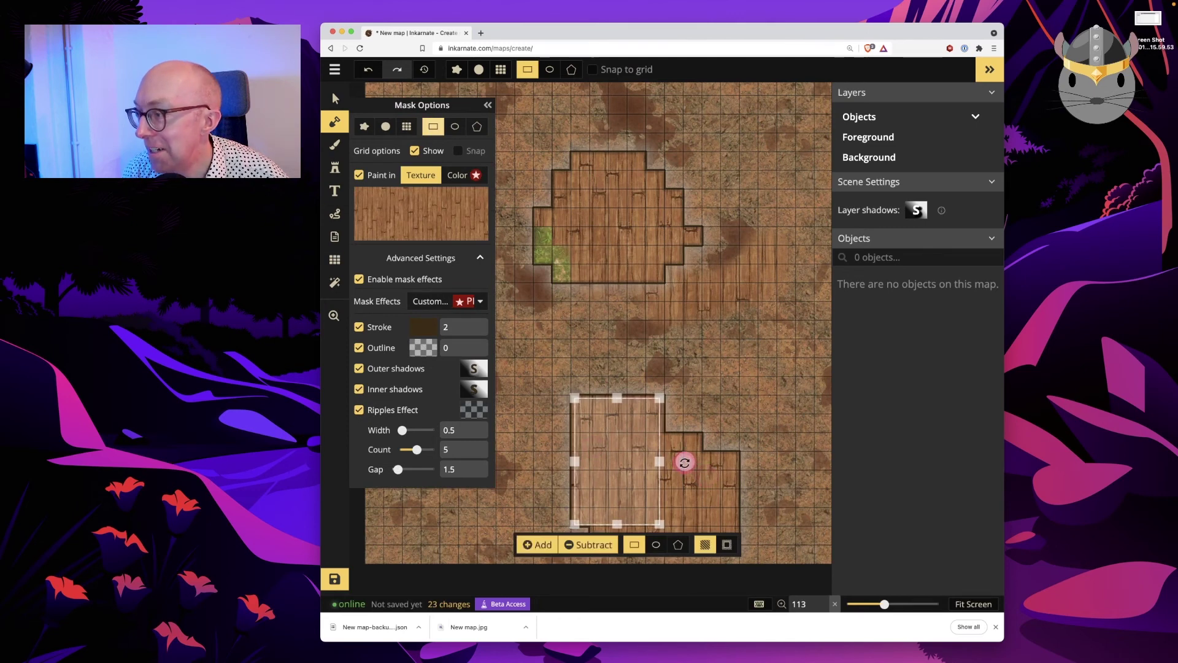
# Add the rectangle to the mask, subtract it to cut the floor away, and add it again with the wood texture
pyautogui.click(541, 545)
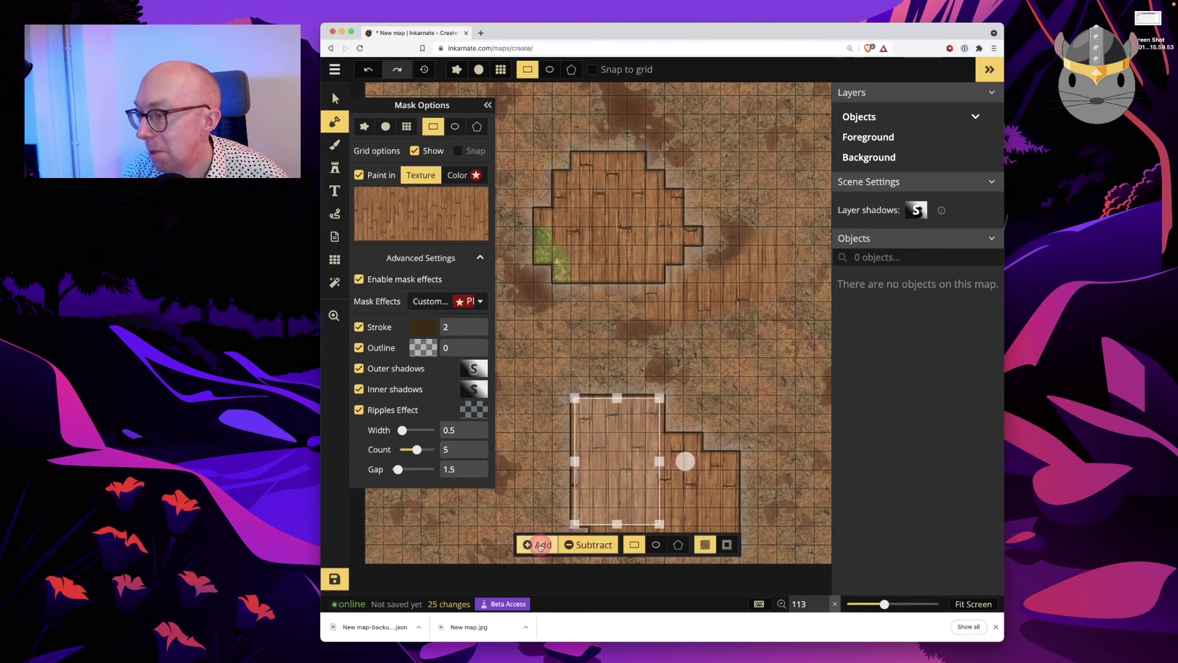
pyautogui.click(590, 546)
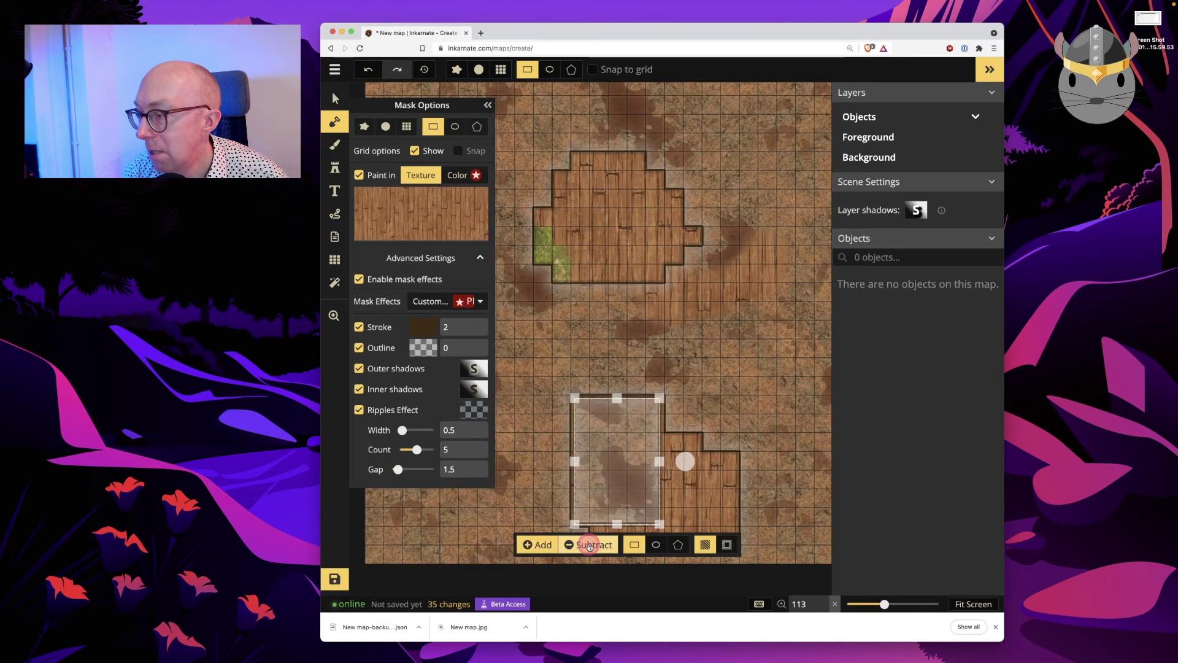
pyautogui.click(540, 546)
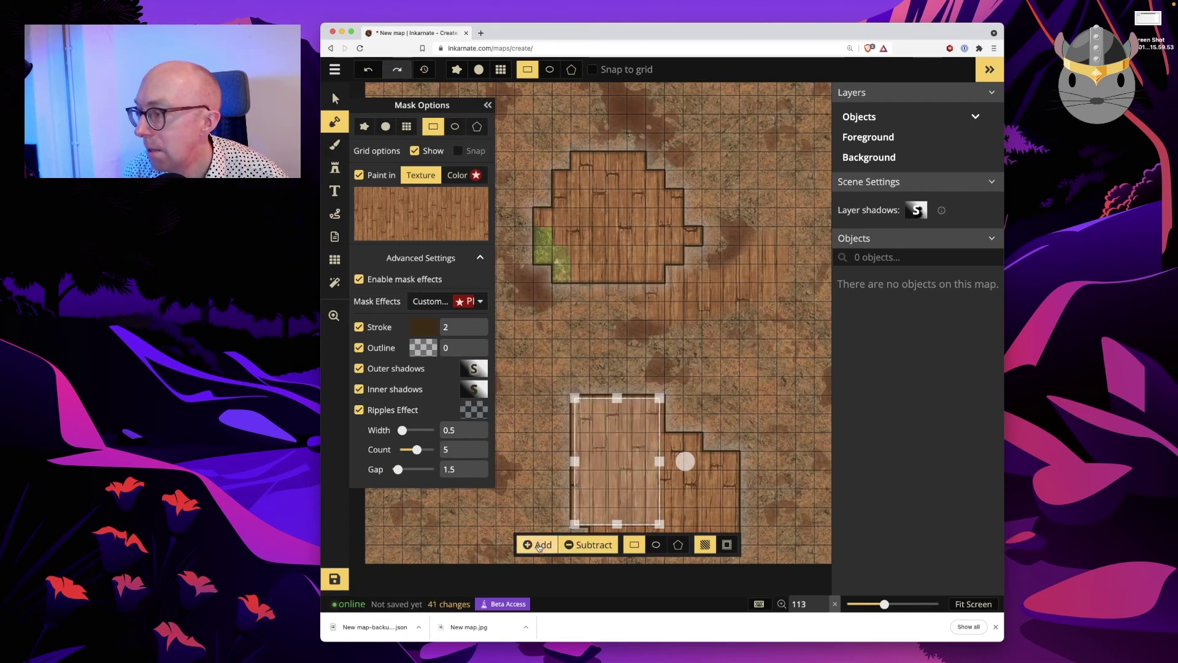
# Preview the rectangular mask shape as an outline, return it to filled, and close the browser's downloads bar
pyautogui.click(729, 546)
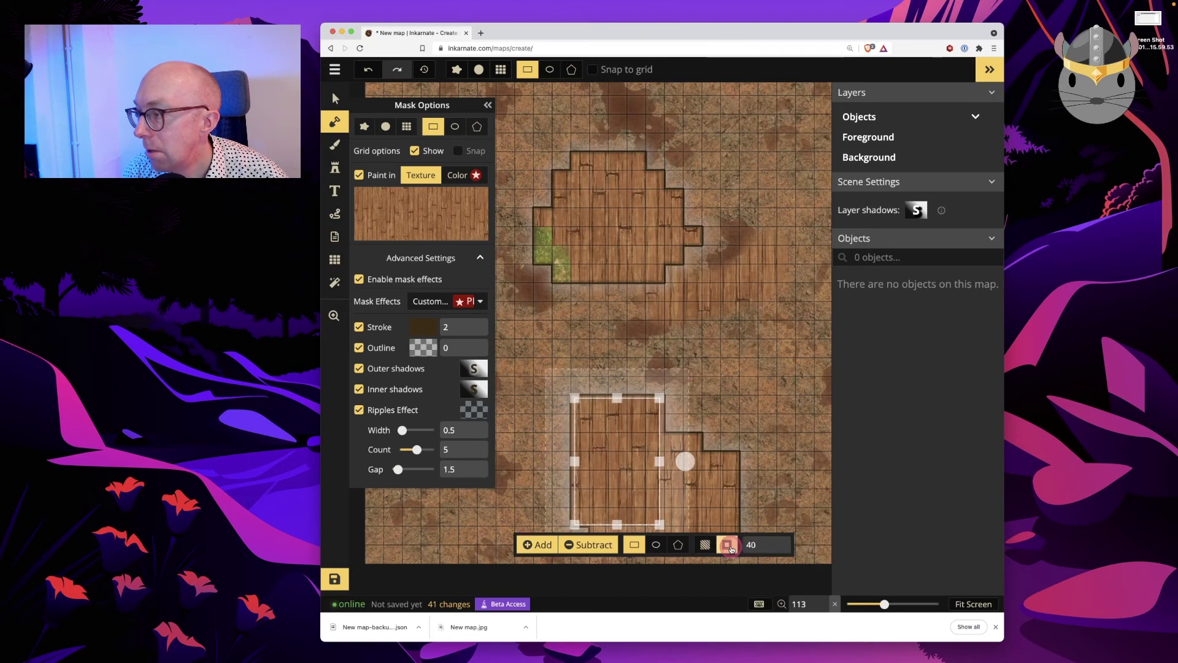
pyautogui.click(705, 545)
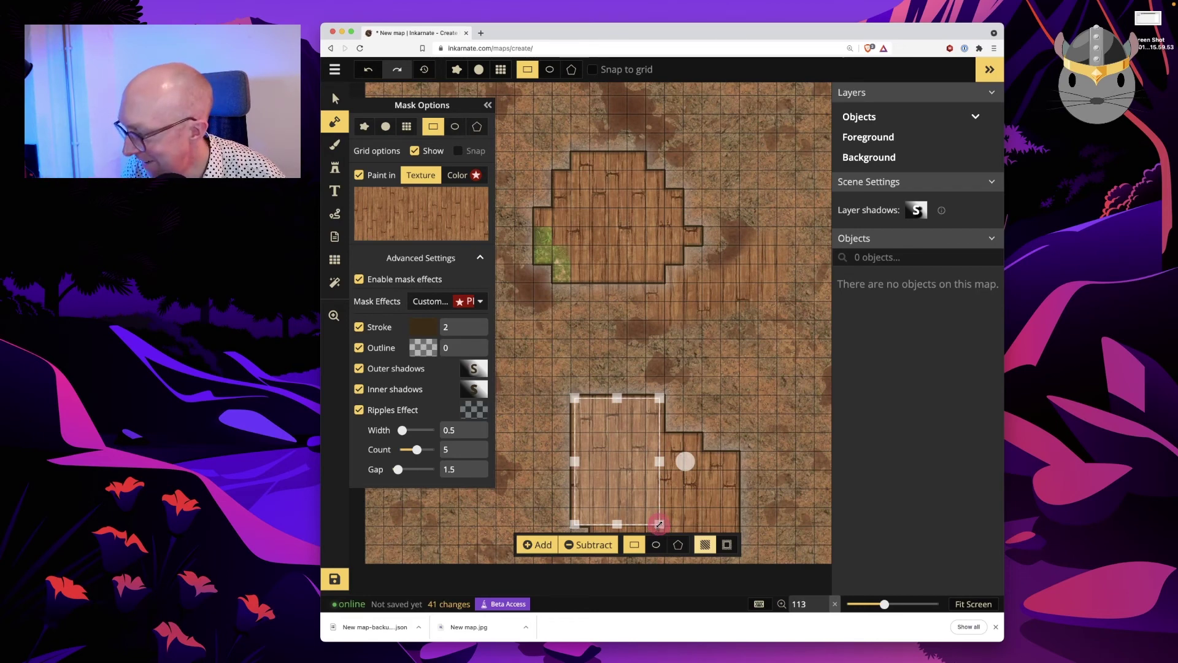
pyautogui.click(996, 626)
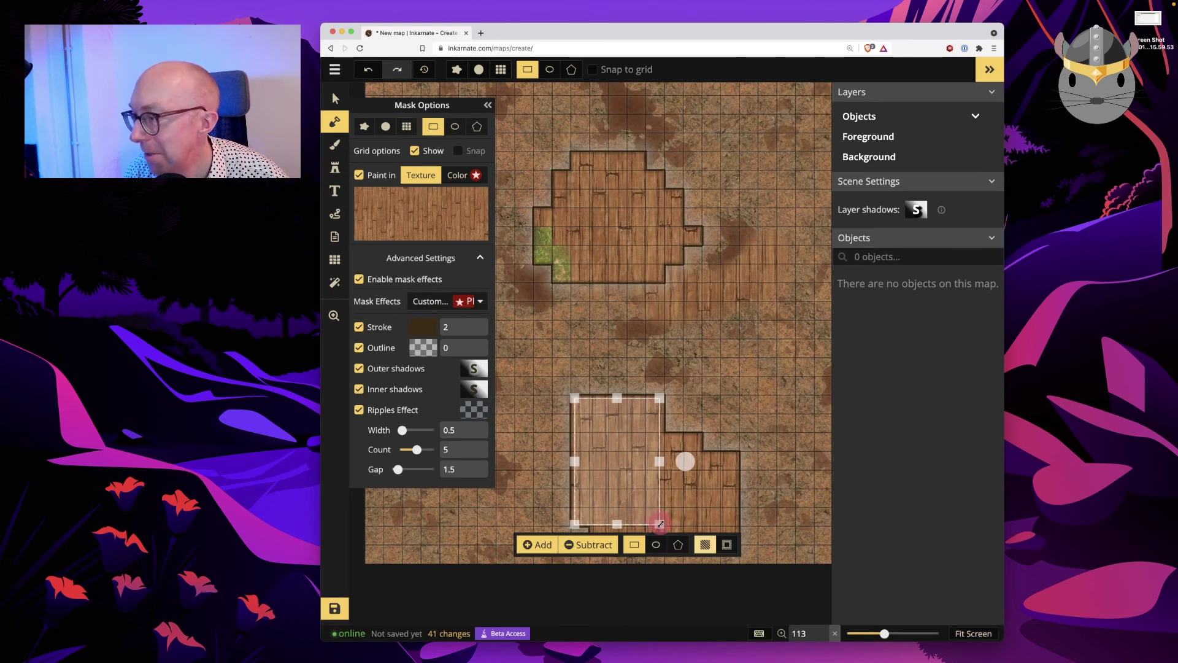
# Shorten the rectangular mask shape slightly from its lower-right corner and turn on Snap to align it with the grid
pyautogui.moveTo(660, 523); pyautogui.dragTo(660, 520)
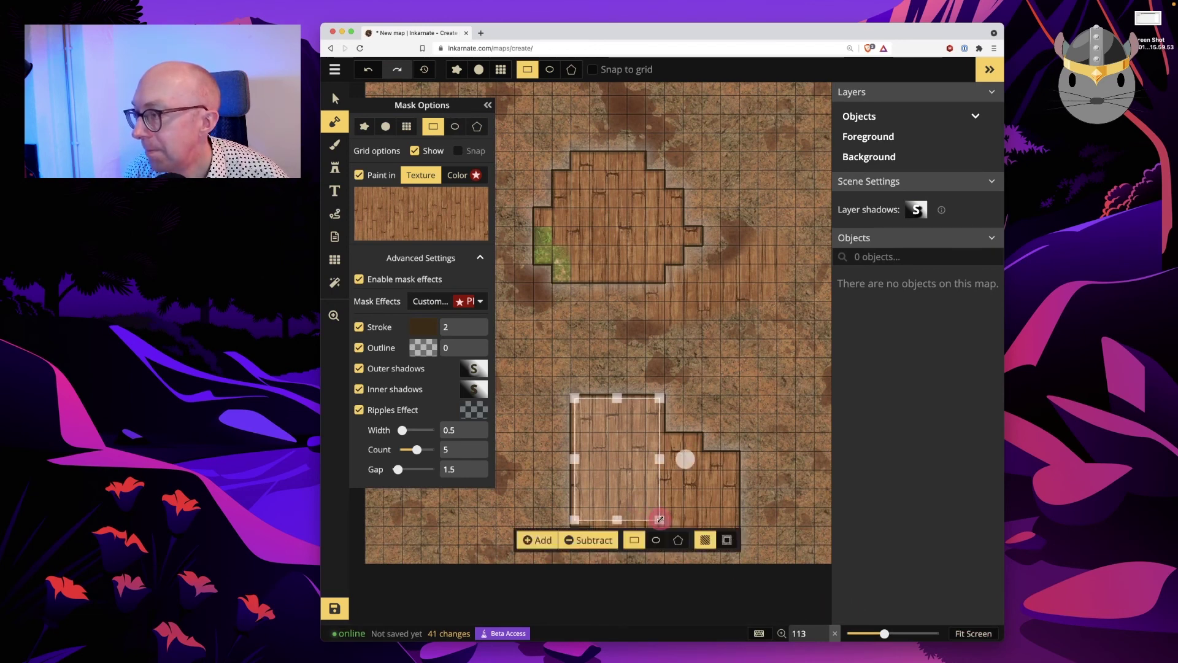
pyautogui.click(633, 487)
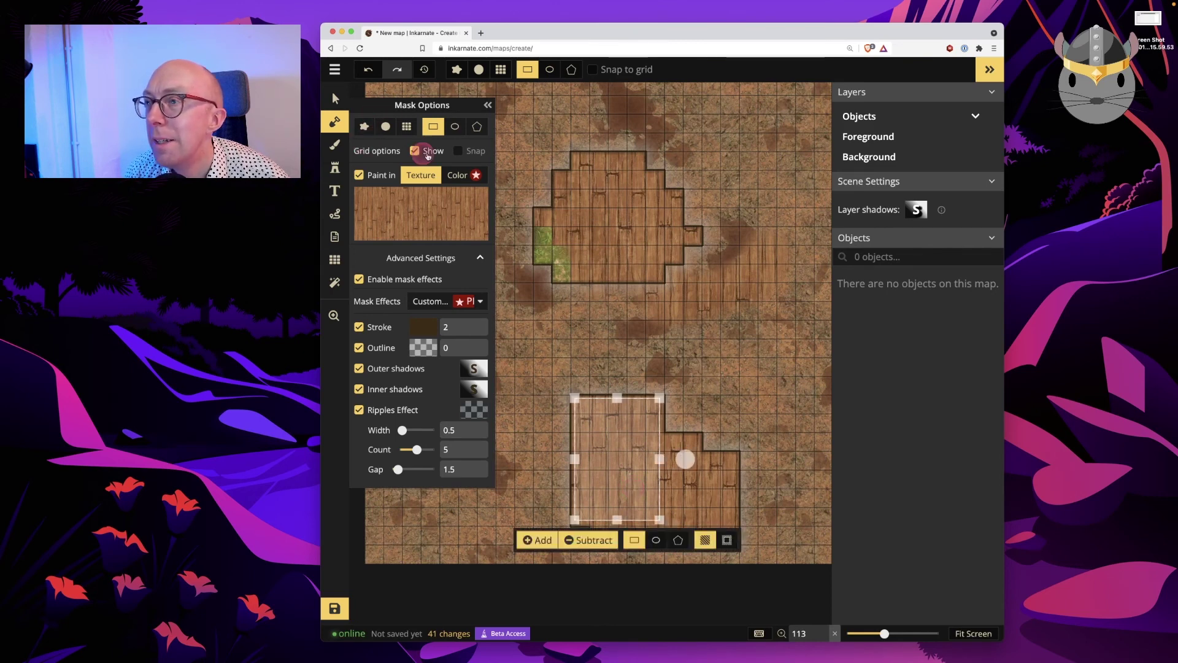
pyautogui.click(457, 151)
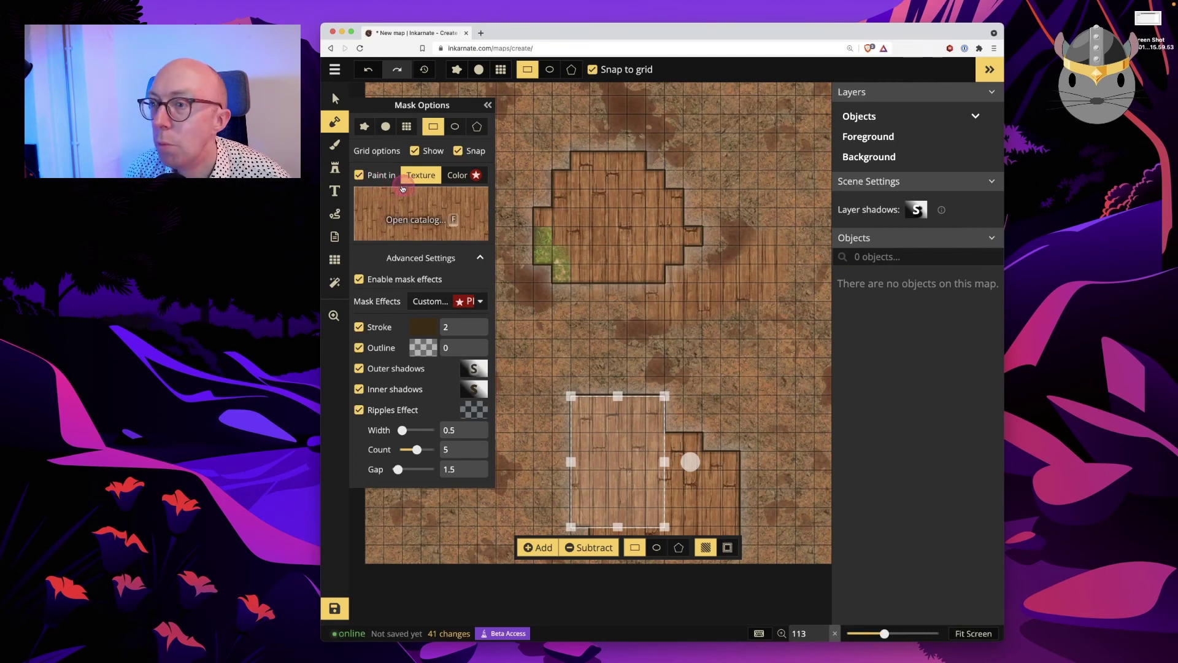
# Paint wood across the lower floor with the grid-block brush at size 80, and position a rectangle brush shape over the floor's left part
pyautogui.click(334, 149)
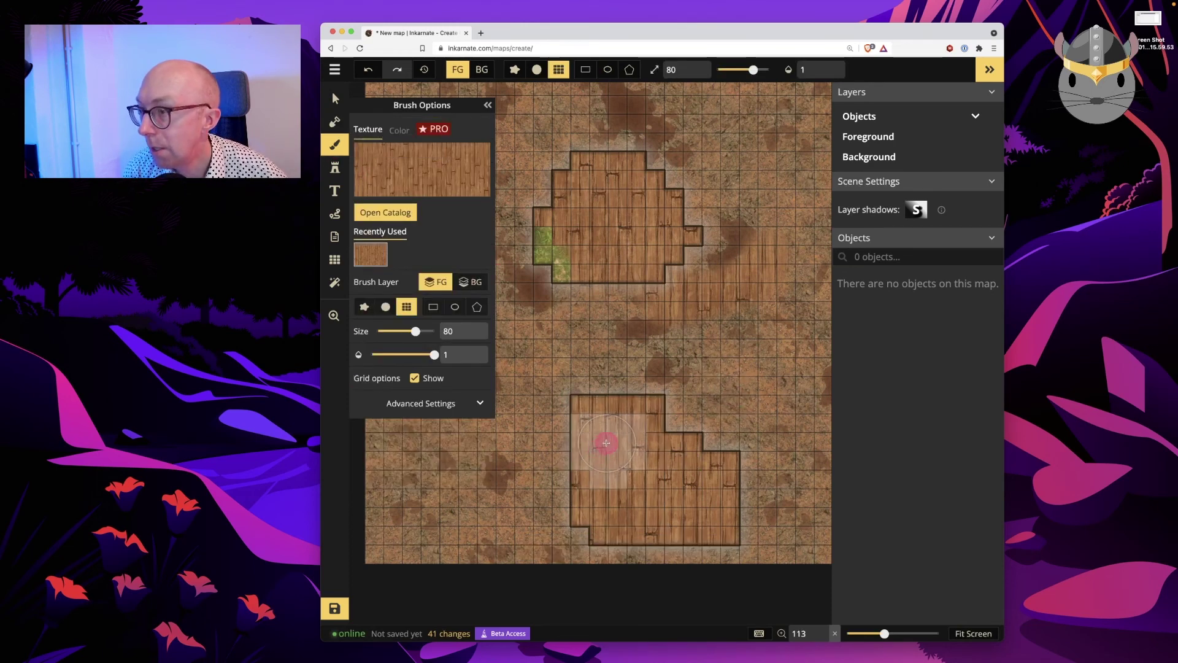
pyautogui.moveTo(606, 442)
pyautogui.mouseDown()
pyautogui.moveTo(622, 483)
pyautogui.moveTo(689, 495)
pyautogui.mouseUp()
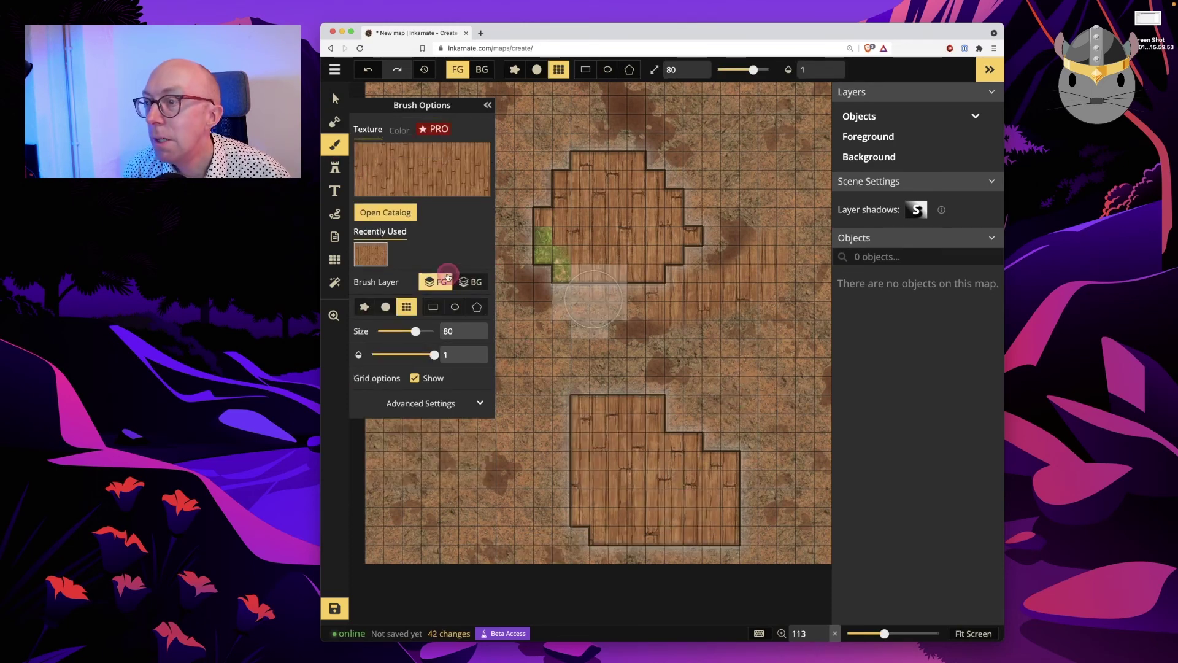
pyautogui.click(433, 307)
pyautogui.moveTo(589, 408); pyautogui.dragTo(660, 532)
pyautogui.moveTo(628, 469); pyautogui.dragTo(623, 459)
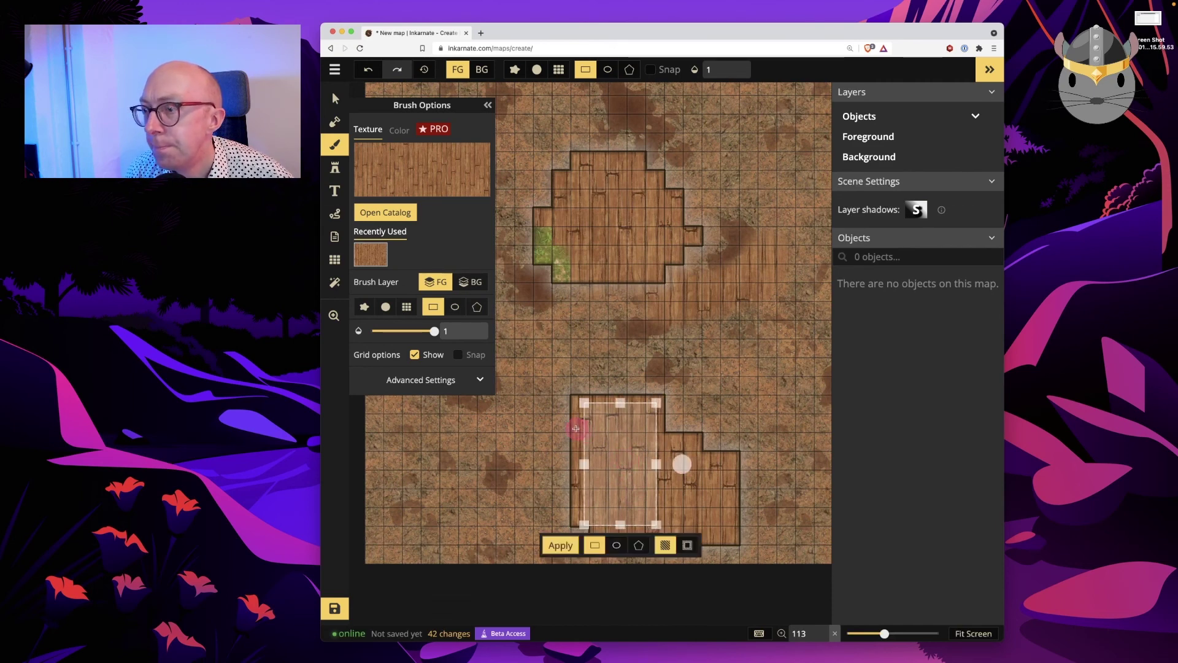
# Turn on Snap for the rectangle brush and apply the wood texture to the lower floor several times
pyautogui.click(448, 382)
pyautogui.click(458, 355)
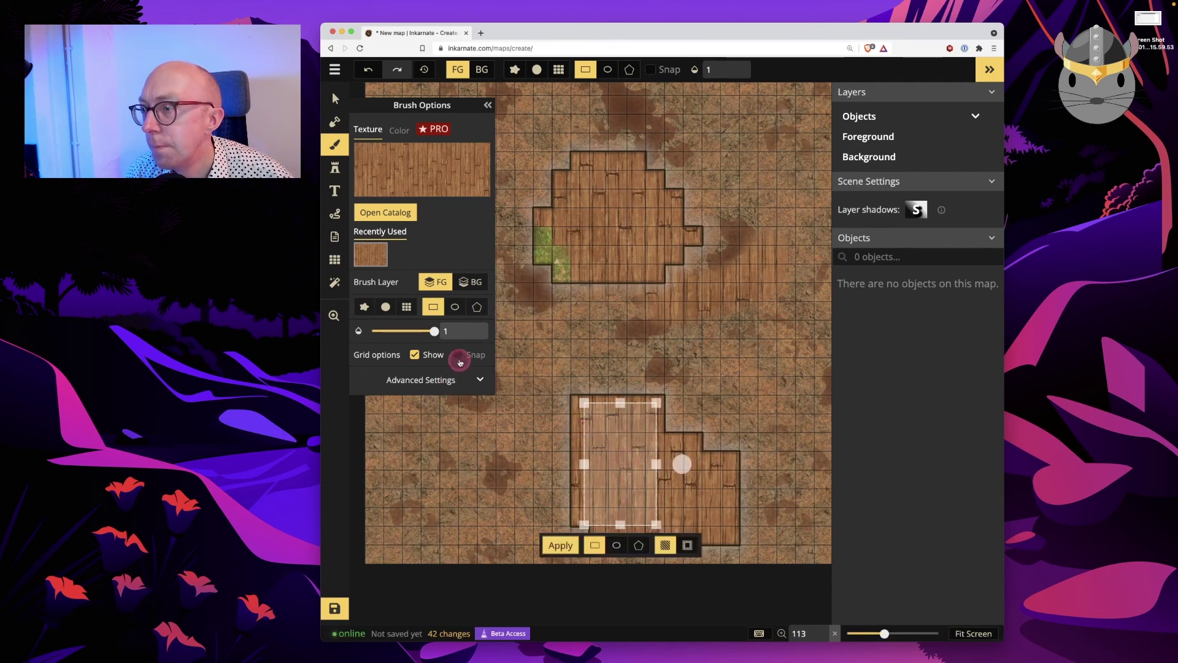
pyautogui.click(571, 548)
pyautogui.click(563, 548)
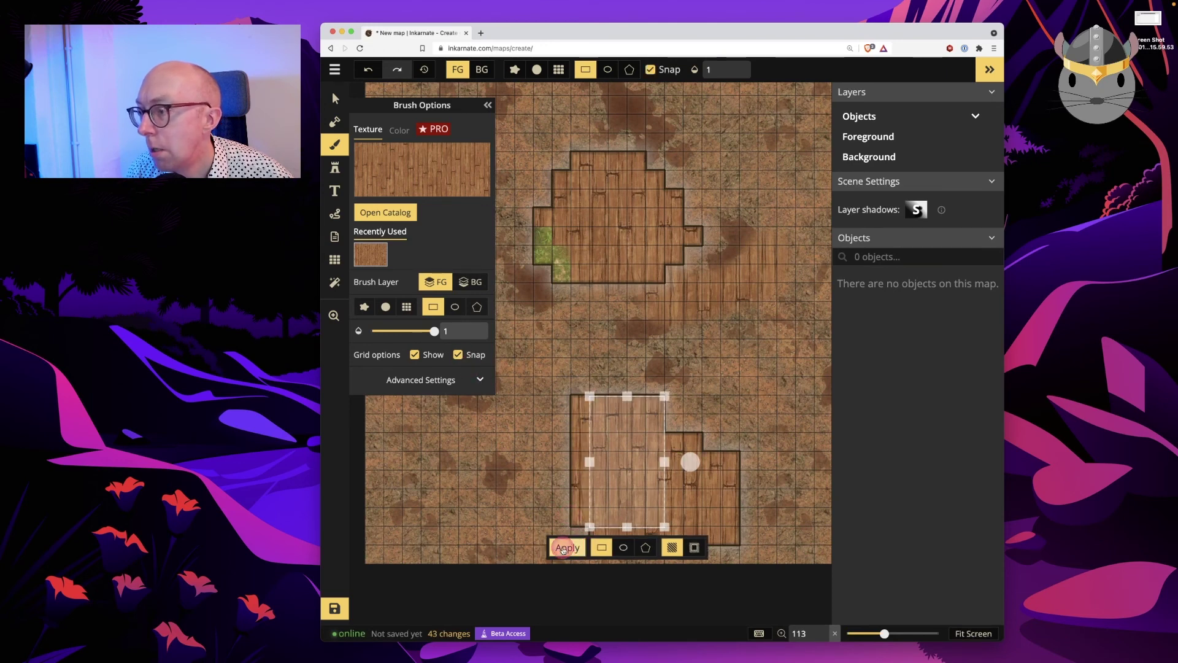
pyautogui.click(672, 547)
pyautogui.click(677, 549)
pyautogui.click(565, 548)
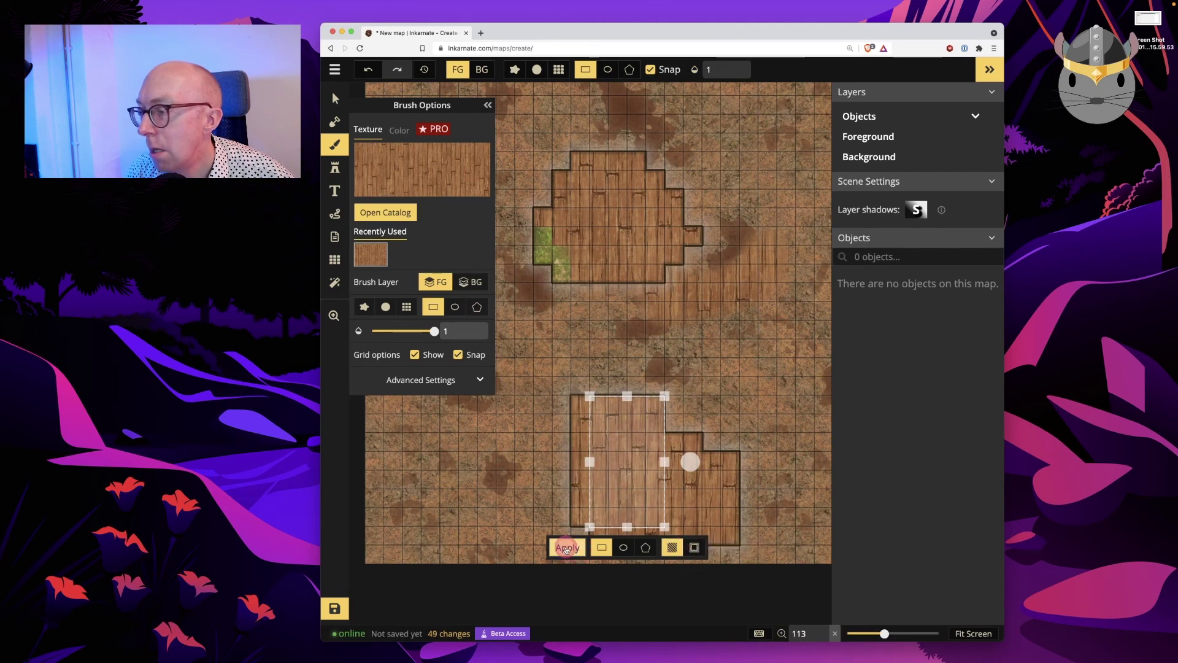
pyautogui.click(566, 549)
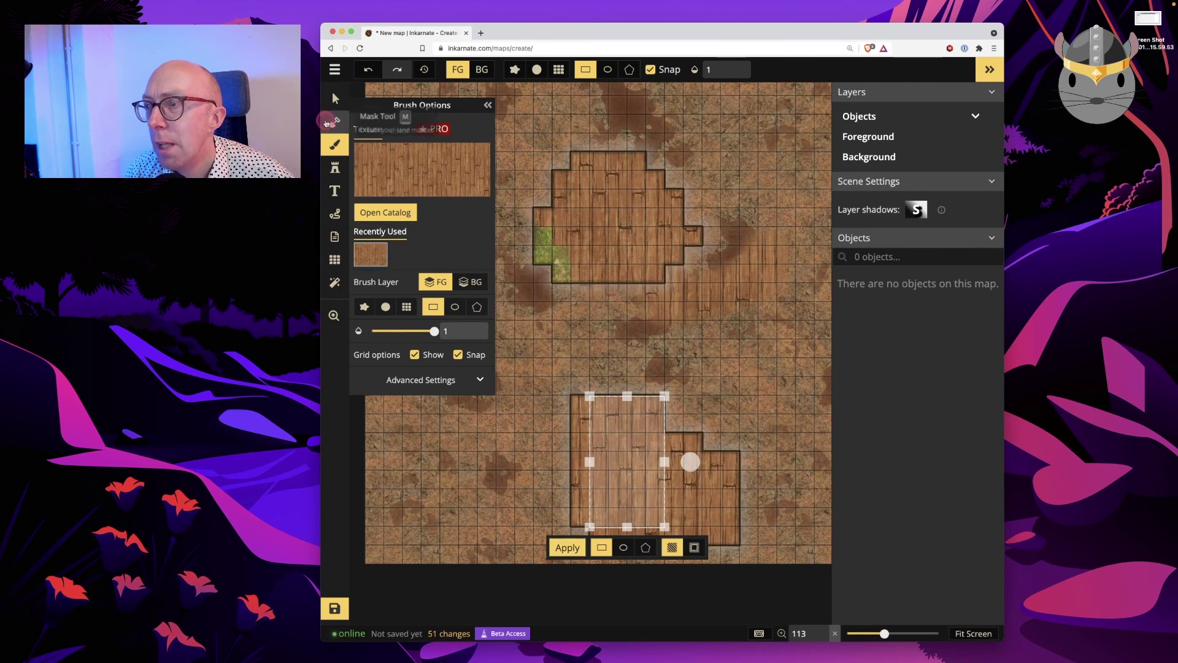
# Examine the Rectangle shape's Mask options, including Snap, the Paint in texture and color choices, and the advanced mask effects
pyautogui.click(329, 122)
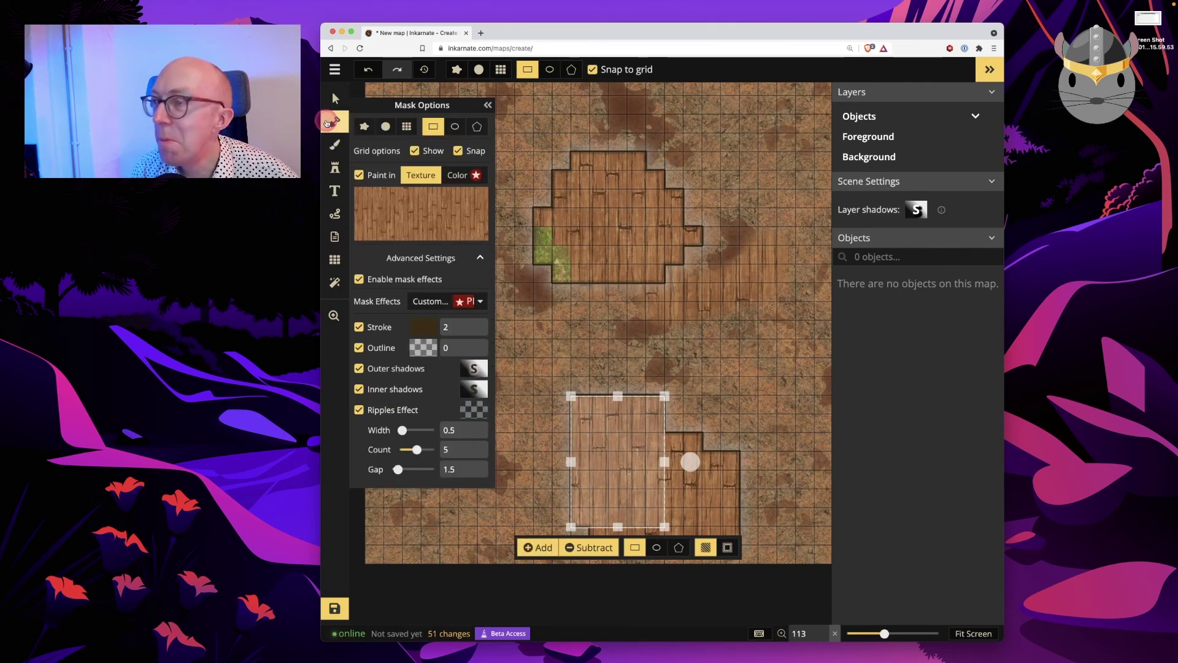
pyautogui.click(420, 203)
pyautogui.click(617, 444)
pyautogui.click(473, 169)
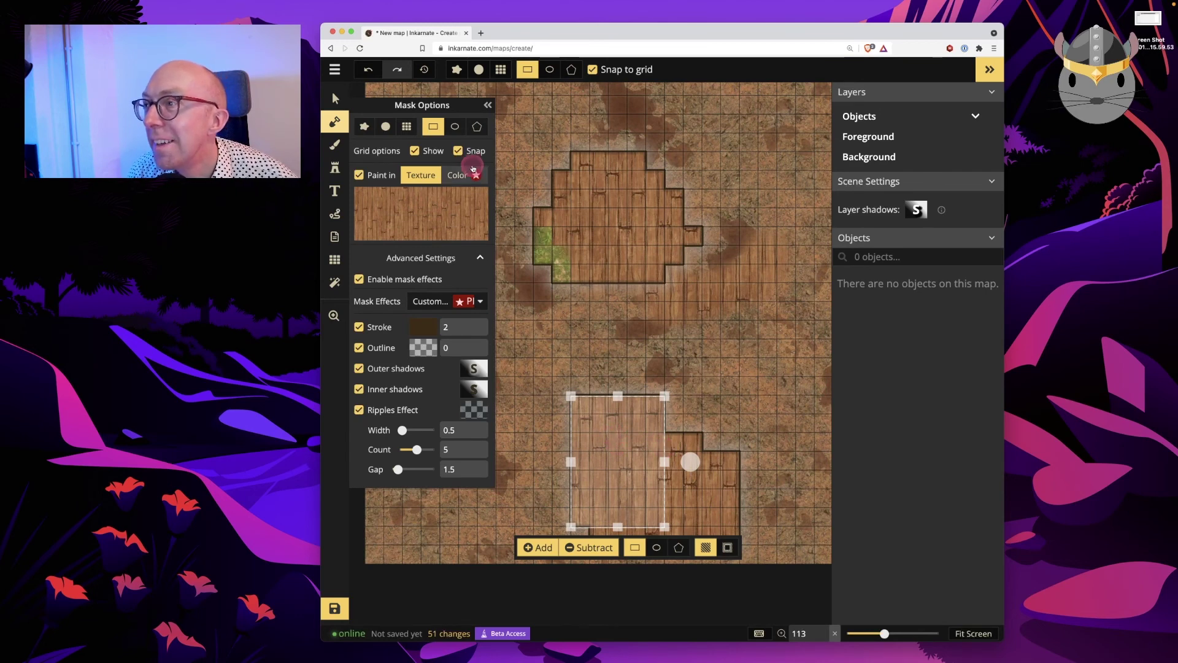
pyautogui.click(443, 261)
pyautogui.click(443, 262)
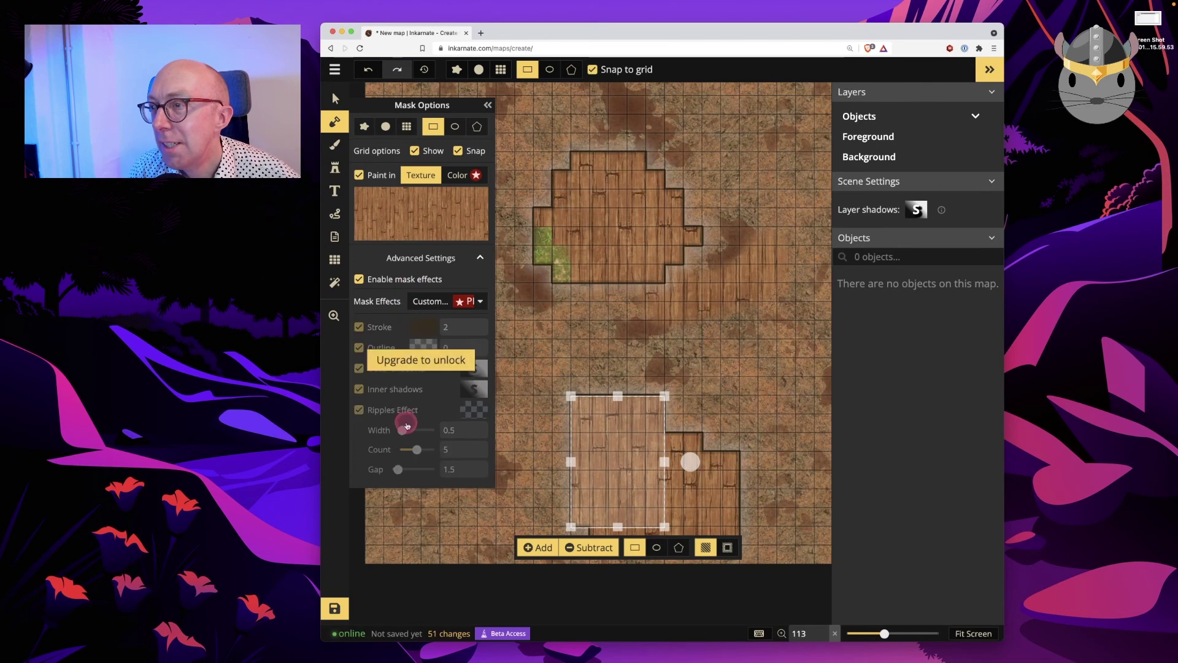
pyautogui.click(440, 136)
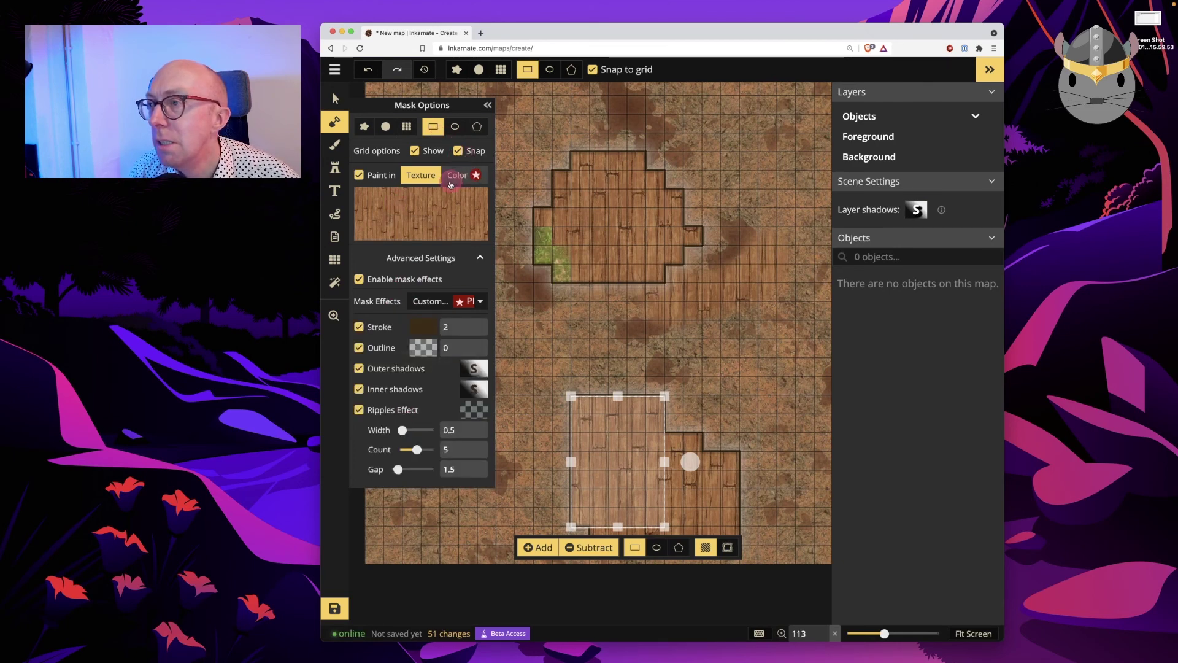
pyautogui.click(377, 178)
pyautogui.click(376, 178)
pyautogui.click(482, 176)
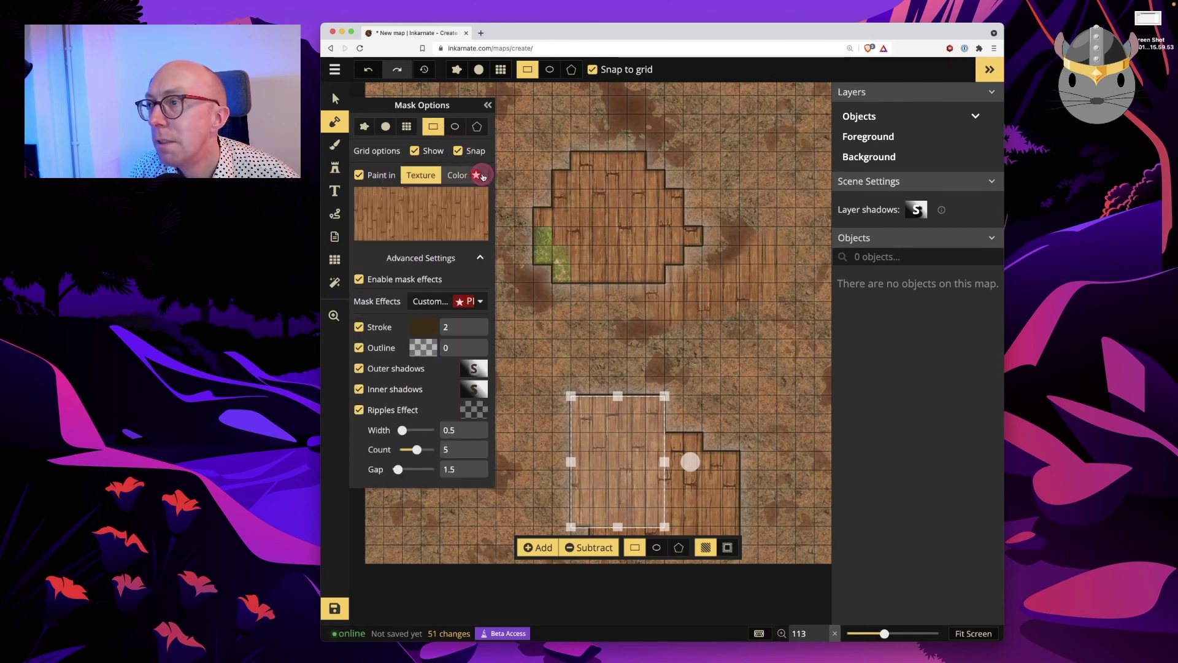
# Return to the rectangle brush and move its shape one grid square over to the lower floor's left edge
pyautogui.click(336, 144)
pyautogui.moveTo(624, 440); pyautogui.dragTo(605, 440)
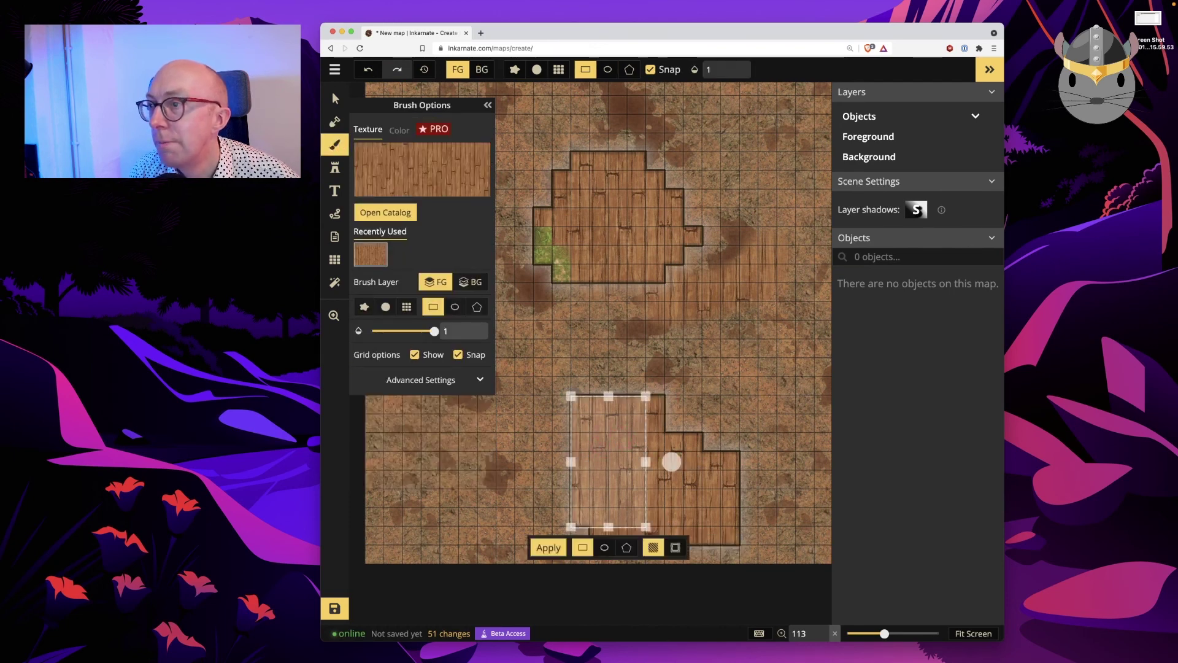
# Place a Circular Table stamp at size 70 in the lower floor's upper-left area and turn on vertical flip for the stamp tool
pyautogui.click(338, 170)
pyautogui.click(389, 202)
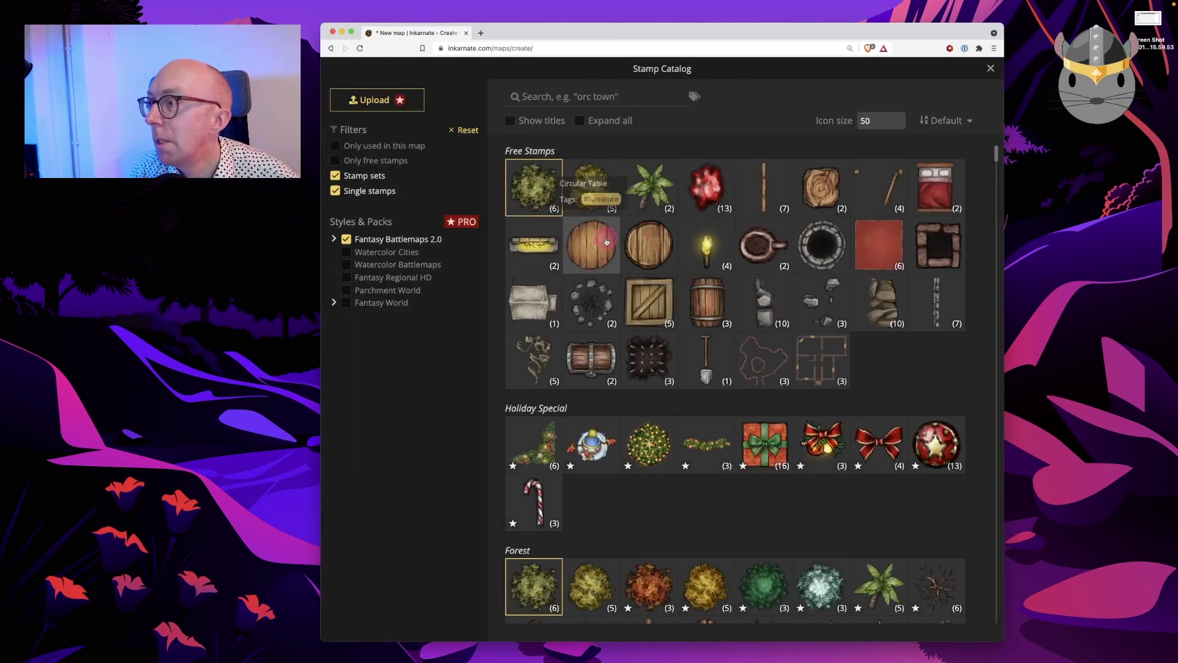
pyautogui.click(606, 242)
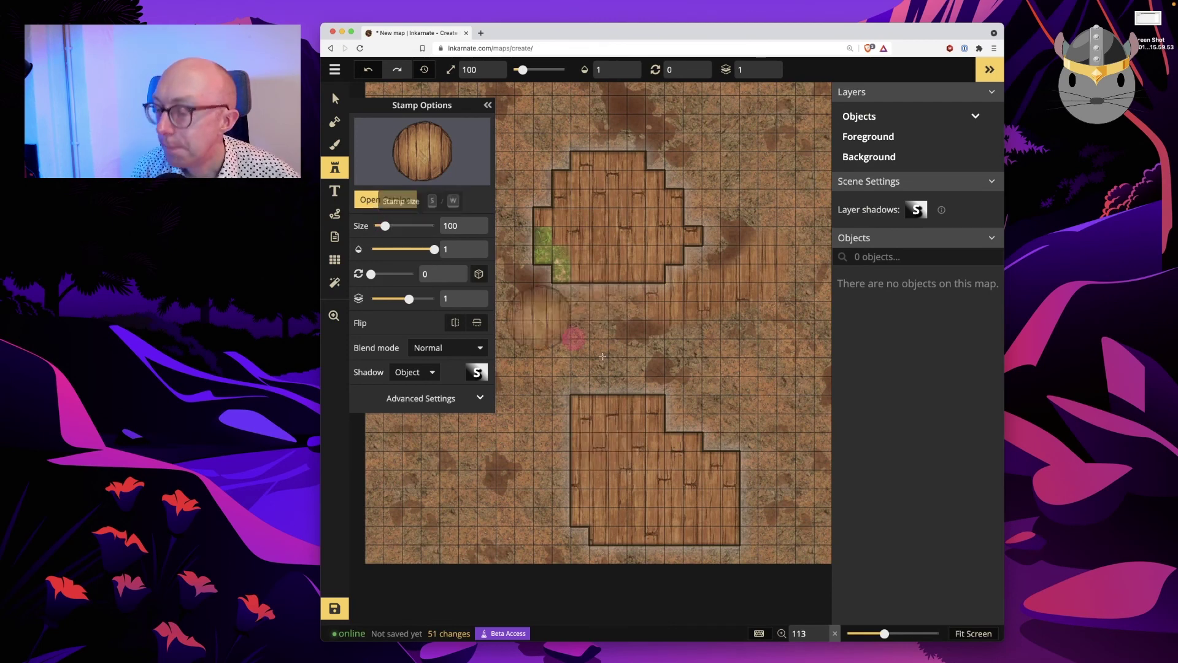
pyautogui.scroll(-2, 658, 434)
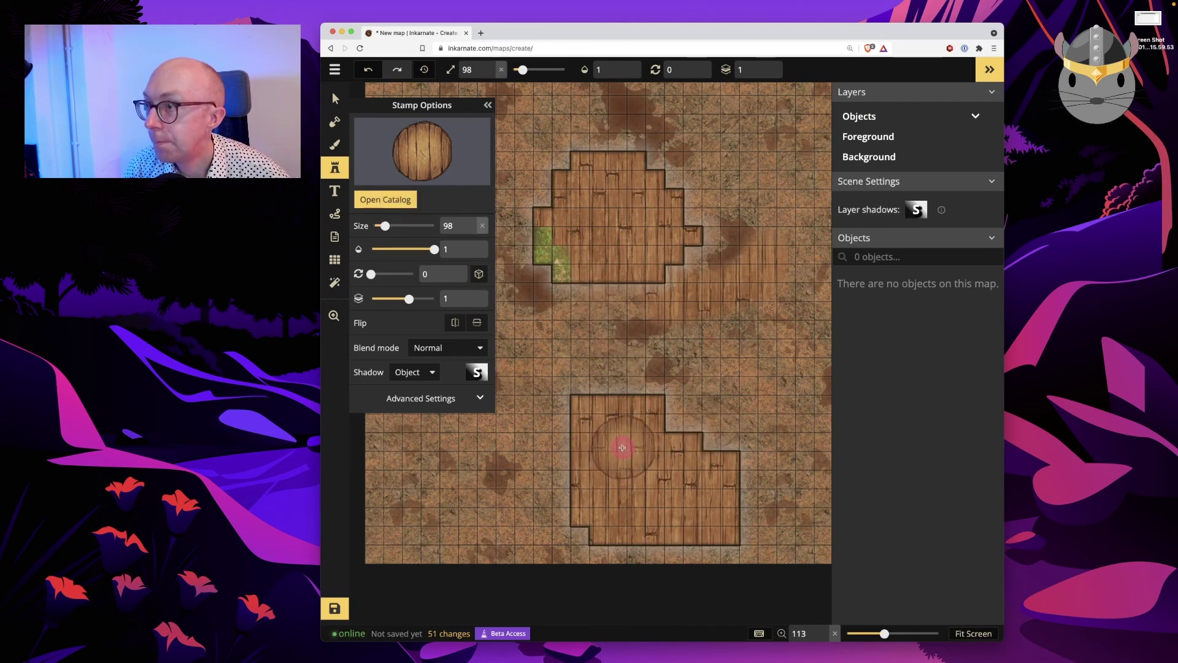
pyautogui.scroll(-10, 619, 444)
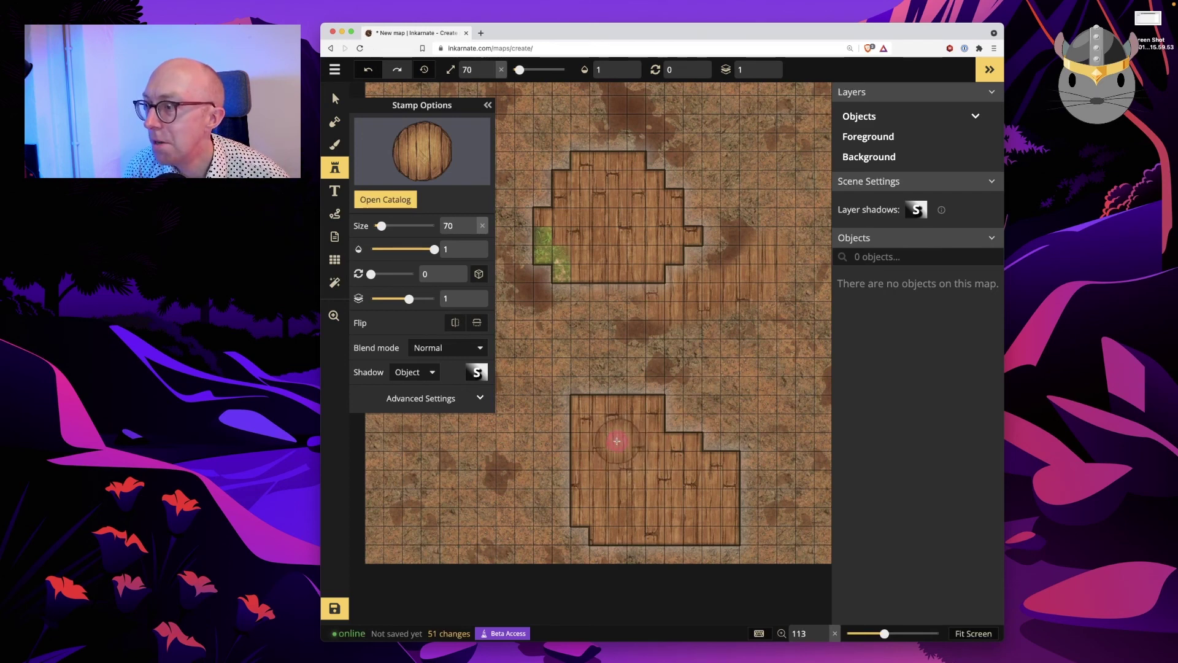
pyautogui.click(617, 441)
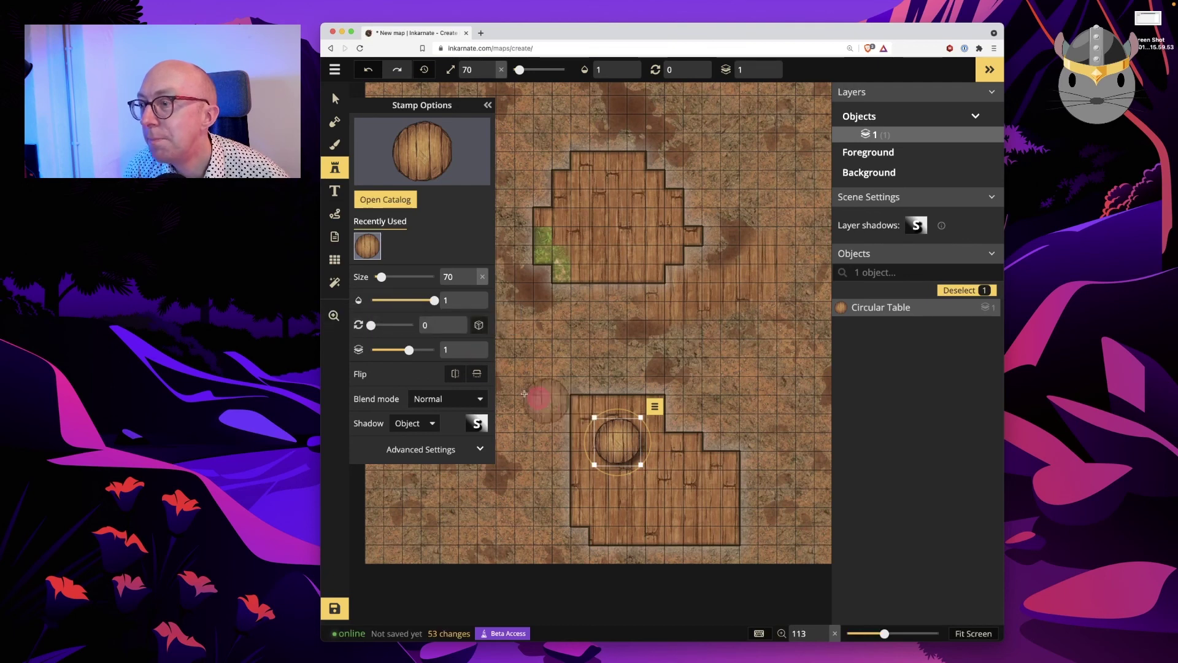
pyautogui.click(479, 374)
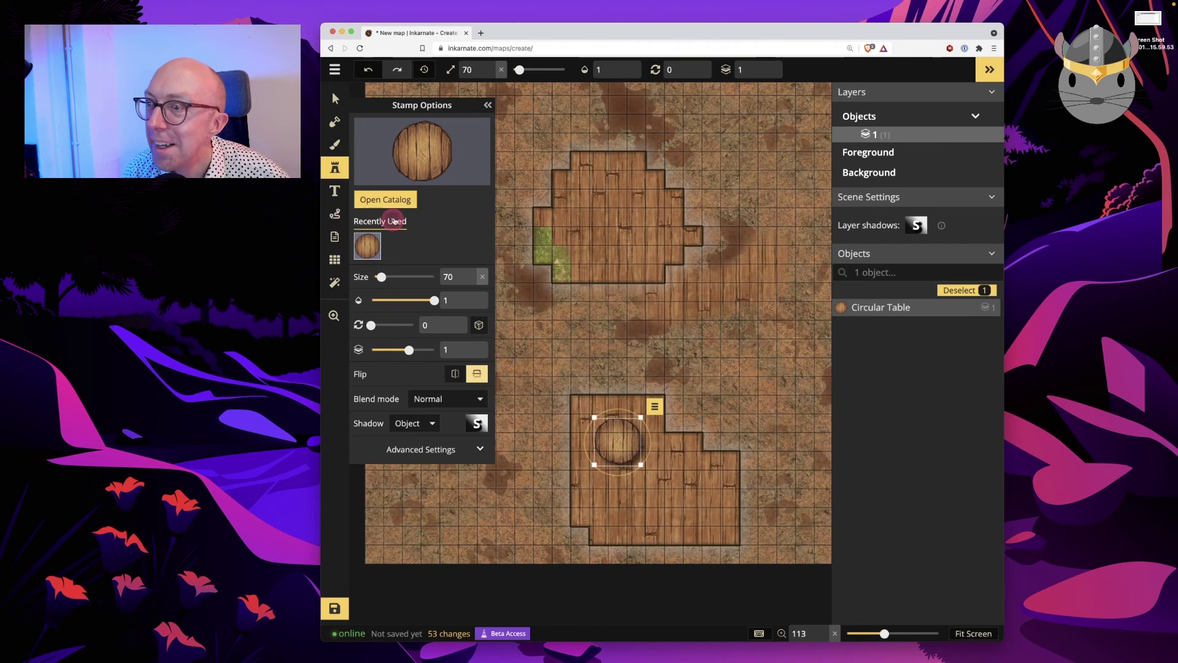
# Choose the Beds stamp set and place a double bed at size 42 in the lower floor's bottom-right corner
pyautogui.click(413, 176)
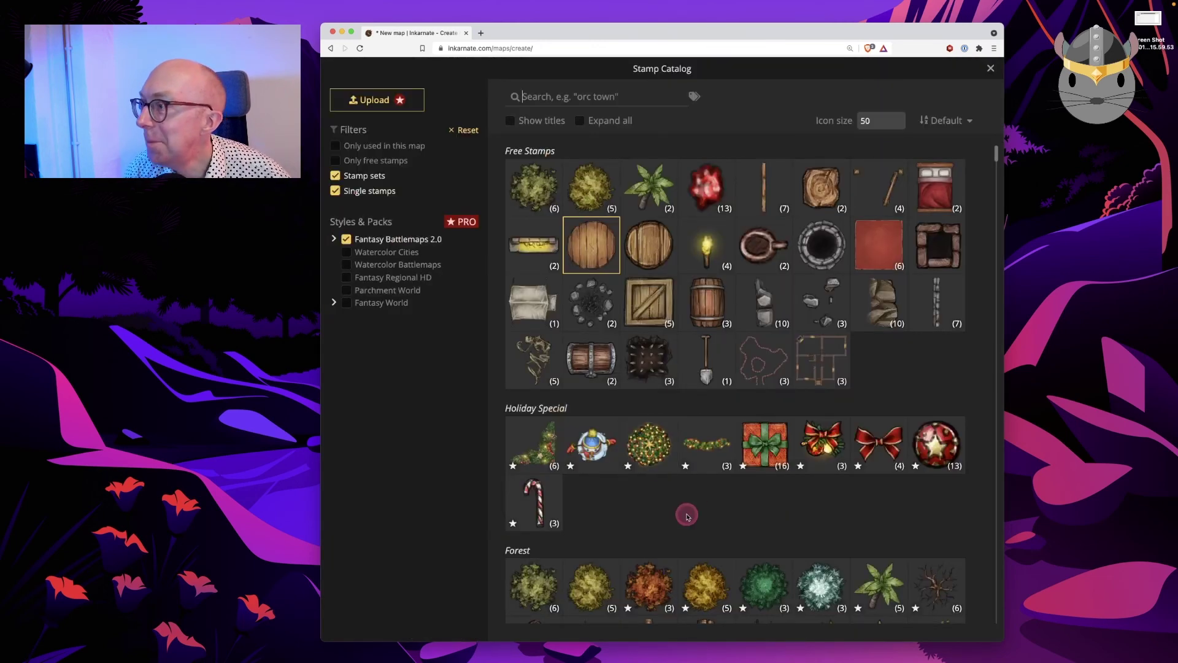
pyautogui.click(935, 188)
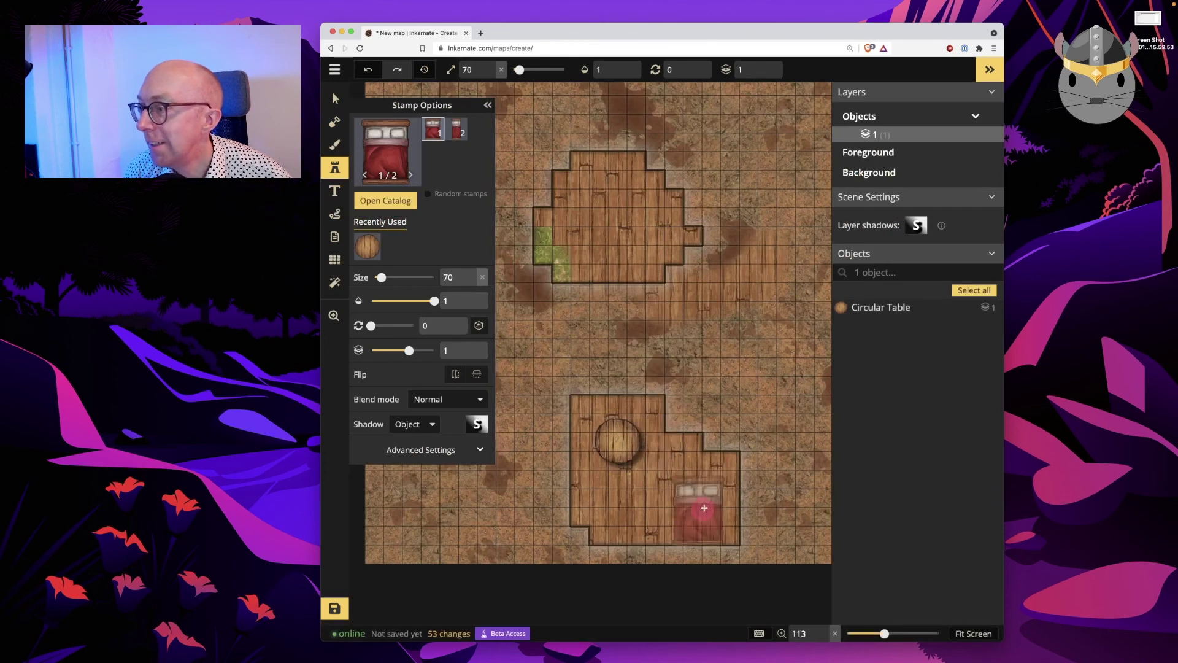
pyautogui.scroll(-1, 700, 502)
pyautogui.scroll(-2, 702, 499)
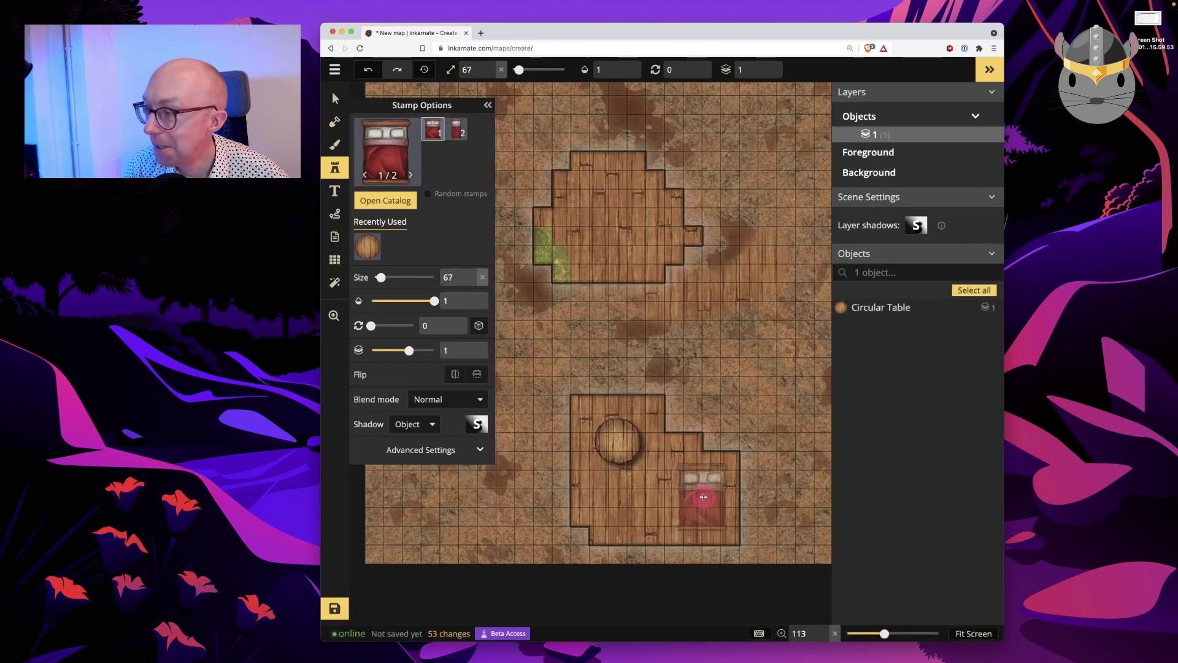
pyautogui.scroll(-20, 704, 497)
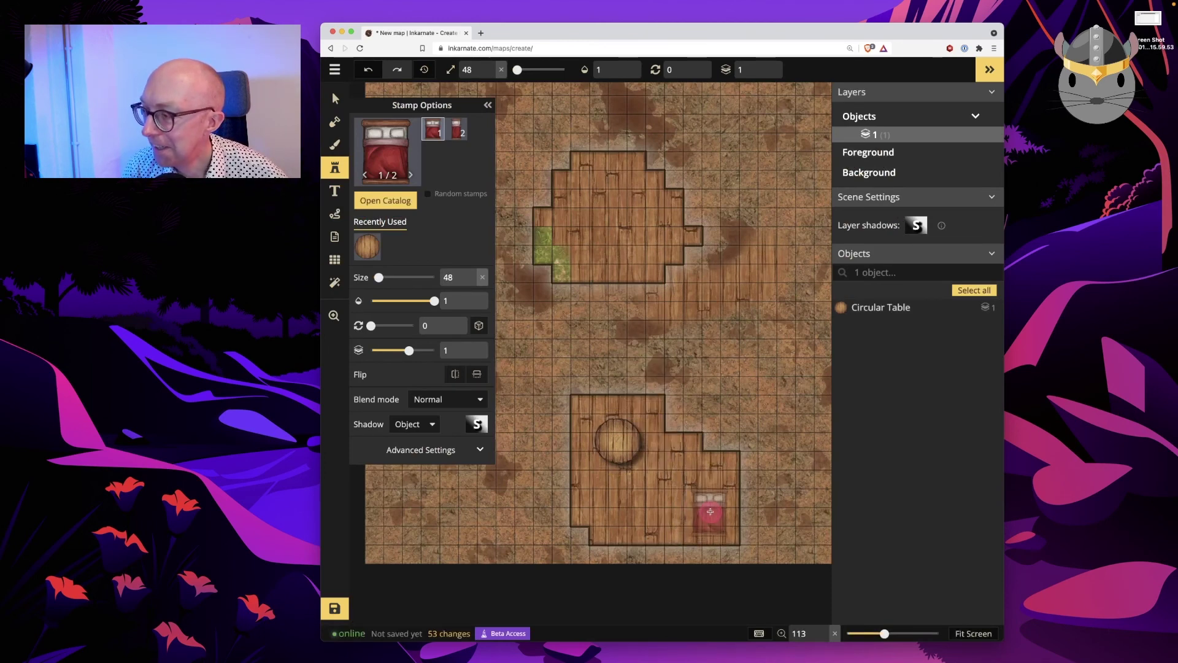
pyautogui.scroll(-1, 718, 517)
pyautogui.click(721, 518)
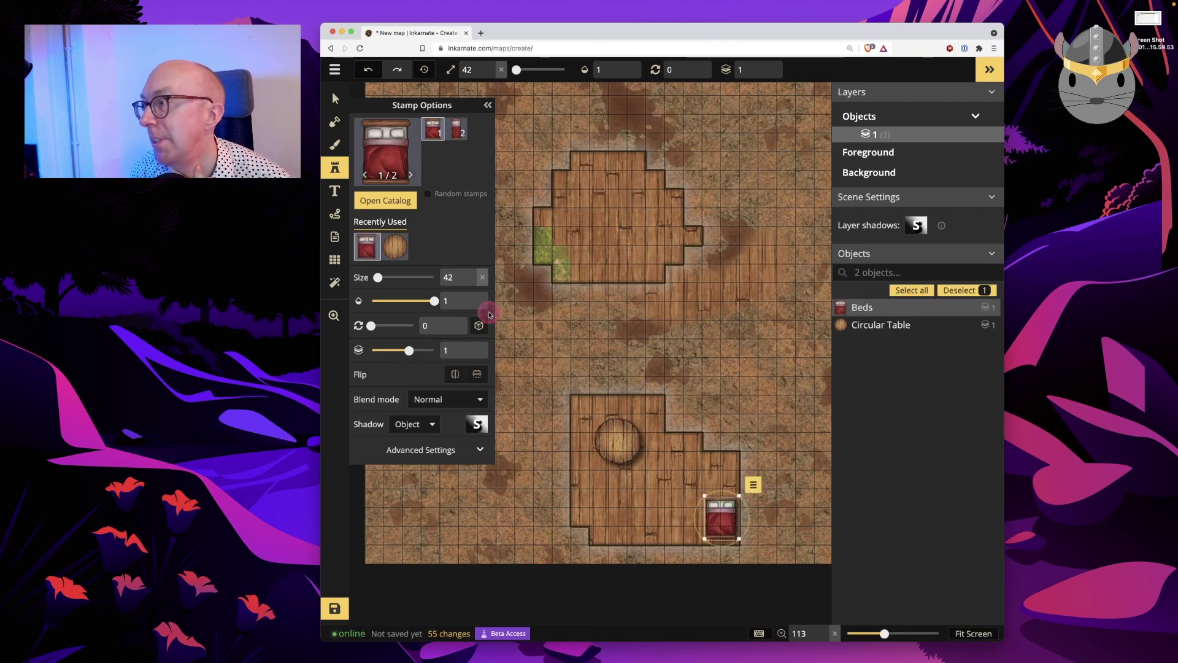
# Enable Random stamps and place two more beds in a row beside the first one
pyautogui.click(428, 194)
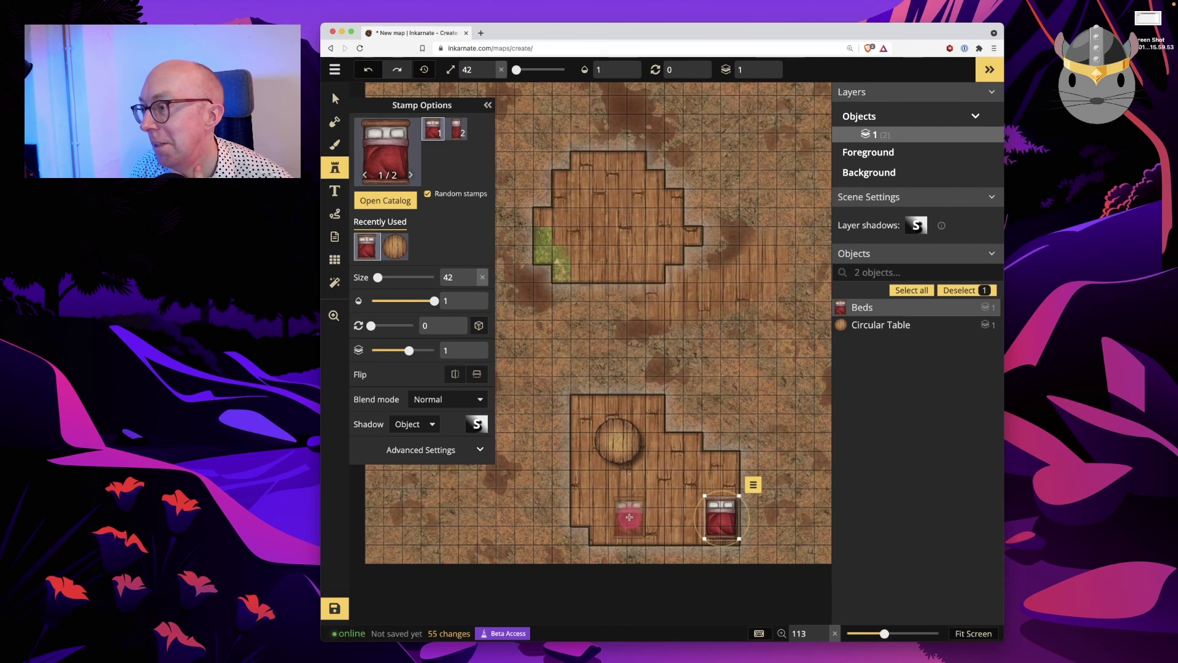
pyautogui.click(663, 518)
pyautogui.click(616, 517)
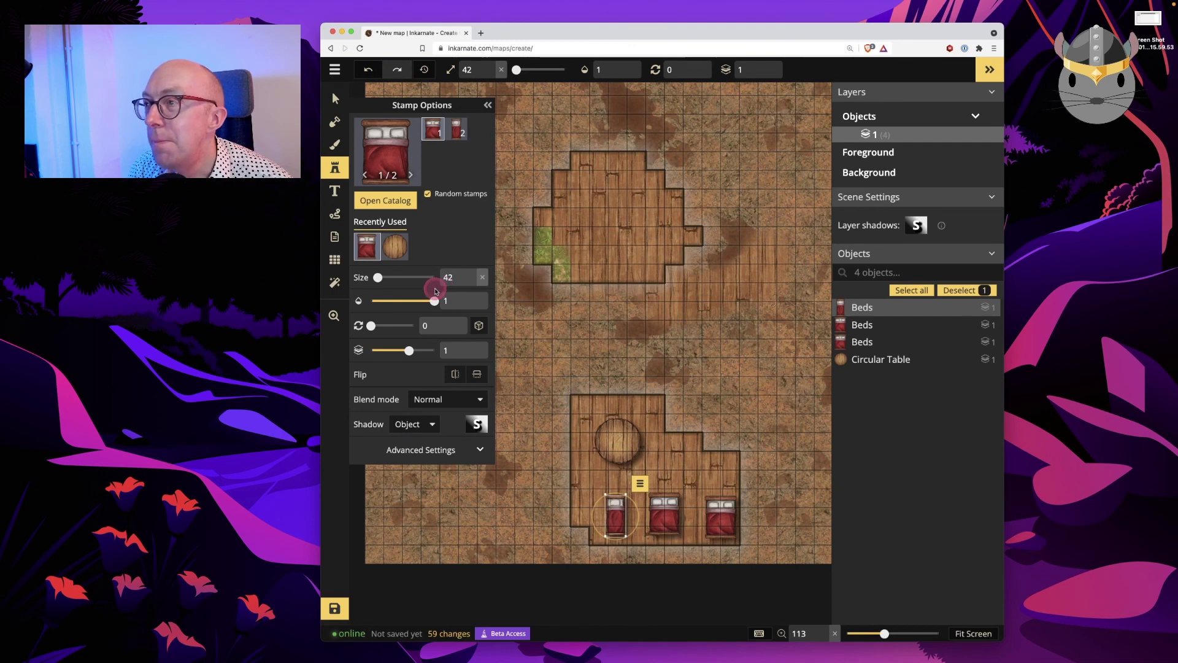
# Extend the lower floor's mask above and along its left side with Grid Blocks at size 43, and switch the mode to Subtract
pyautogui.click(337, 118)
pyautogui.click(407, 127)
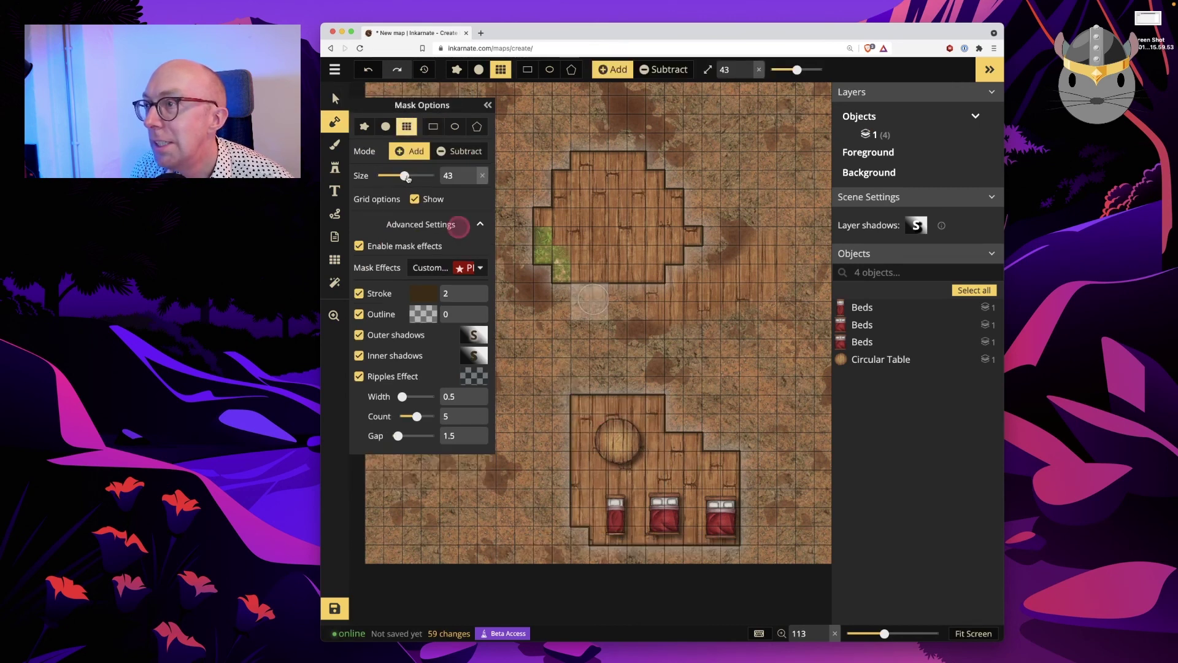
pyautogui.moveTo(651, 377)
pyautogui.mouseDown()
pyautogui.moveTo(555, 377)
pyautogui.moveTo(534, 399)
pyautogui.moveTo(551, 535)
pyautogui.mouseUp()
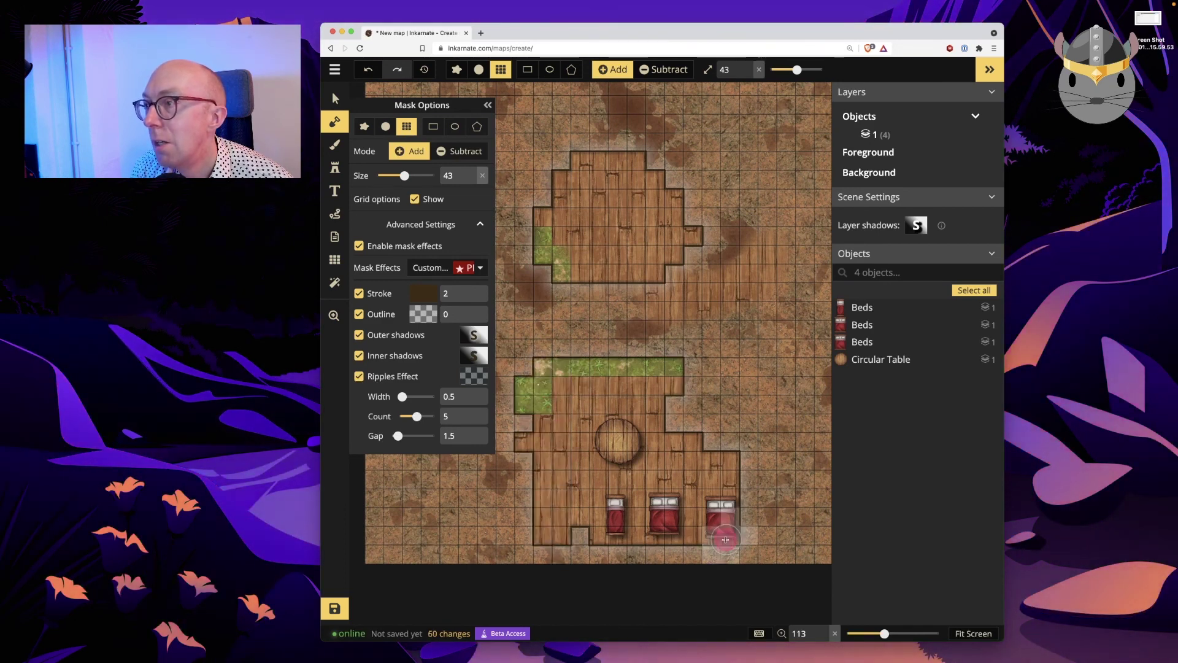
pyautogui.press('x')
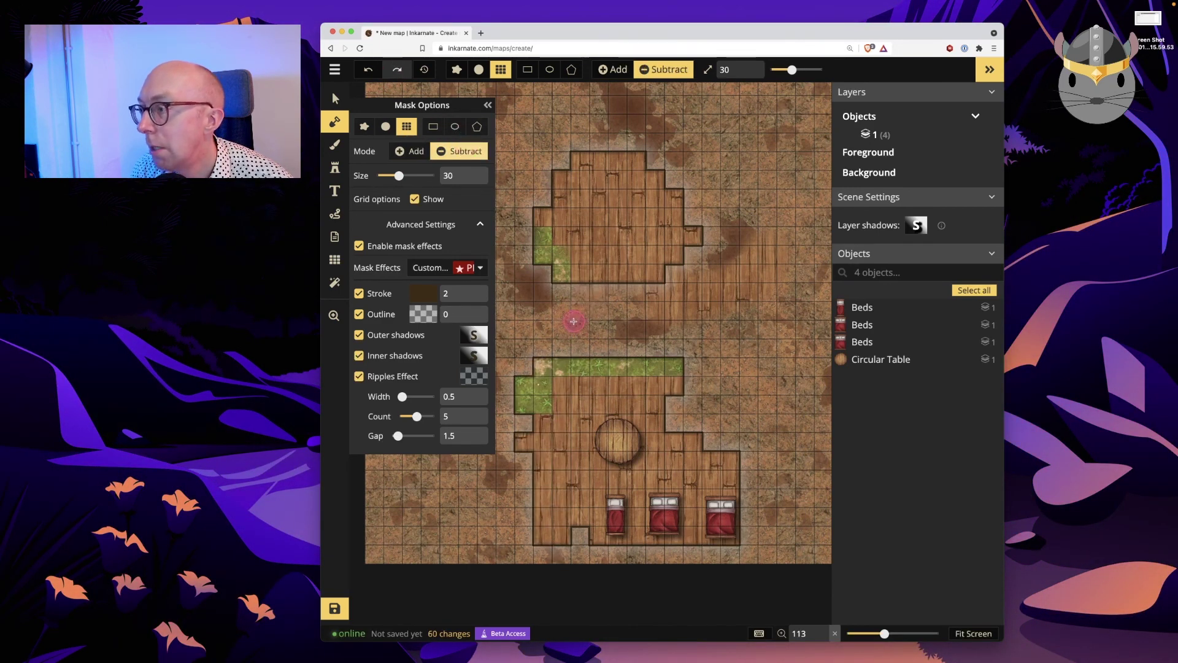
# Subtract a strip across the lower floor's upper part and a vertical channel through its middle with Grid Blocks at size 30
pyautogui.moveTo(715, 394); pyautogui.dragTo(522, 396)
pyautogui.moveTo(633, 539)
pyautogui.mouseDown()
pyautogui.moveTo(621, 439)
pyautogui.moveTo(630, 415)
pyautogui.mouseUp()
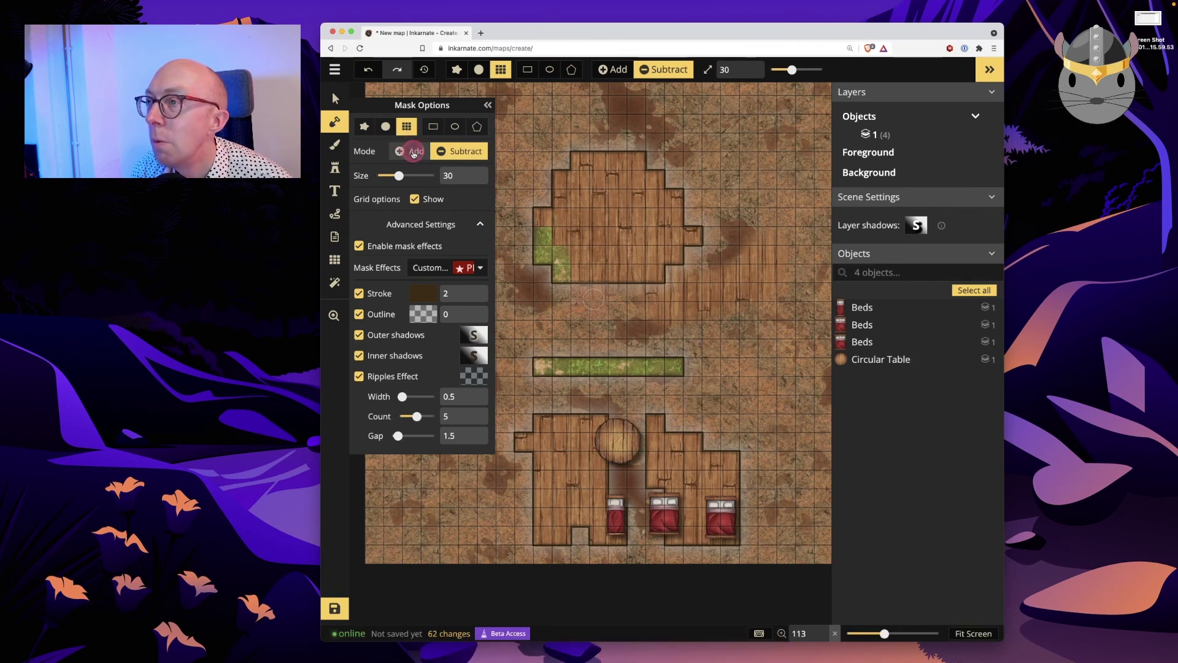
# Switch the Grid Blocks mask to Add at size 43 and refill the cut areas, extending the lower floor to the map's bottom edge
pyautogui.press('x')
pyautogui.press(']')
pyautogui.press(']')
pyautogui.press(']')
pyautogui.press(']')
pyautogui.press(']')
pyautogui.press(']')
pyautogui.press(']')
pyautogui.press(']')
pyautogui.press(']')
pyautogui.press(']')
pyautogui.press(']')
pyautogui.press(']')
pyautogui.press(']')
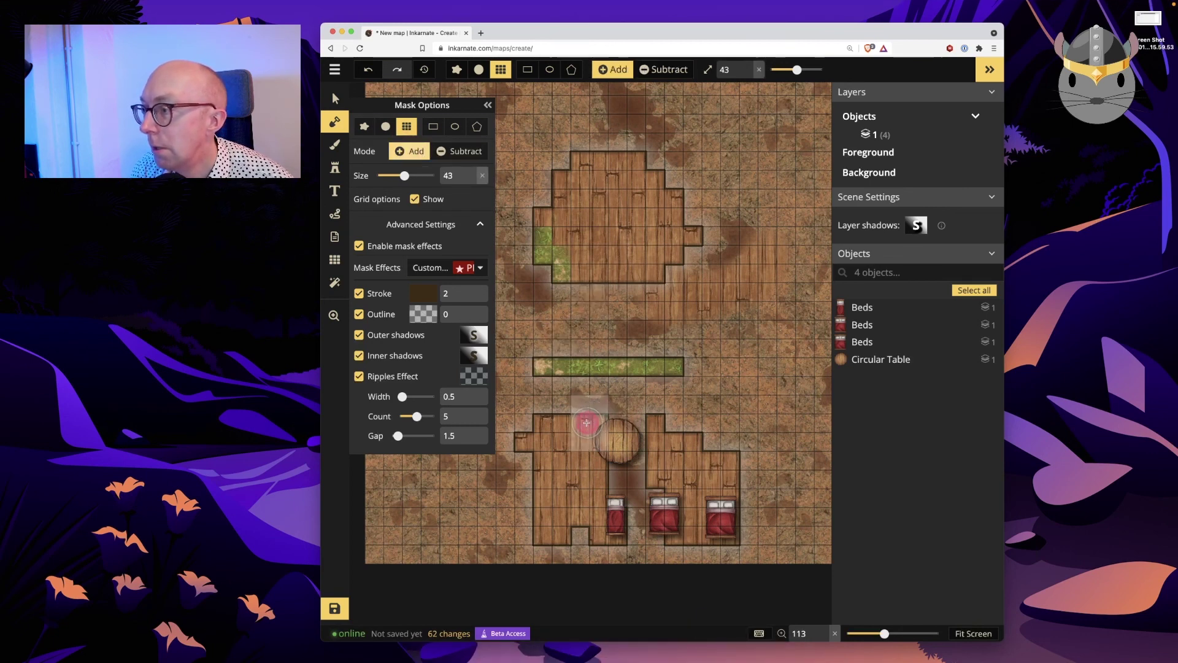
pyautogui.moveTo(586, 422)
pyautogui.mouseDown()
pyautogui.moveTo(650, 427)
pyautogui.moveTo(652, 527)
pyautogui.moveTo(618, 533)
pyautogui.moveTo(625, 469)
pyautogui.moveTo(622, 544)
pyautogui.moveTo(677, 541)
pyautogui.moveTo(545, 544)
pyautogui.moveTo(734, 544)
pyautogui.moveTo(730, 432)
pyautogui.moveTo(623, 413)
pyautogui.moveTo(568, 417)
pyautogui.moveTo(532, 449)
pyautogui.moveTo(537, 519)
pyautogui.mouseUp()
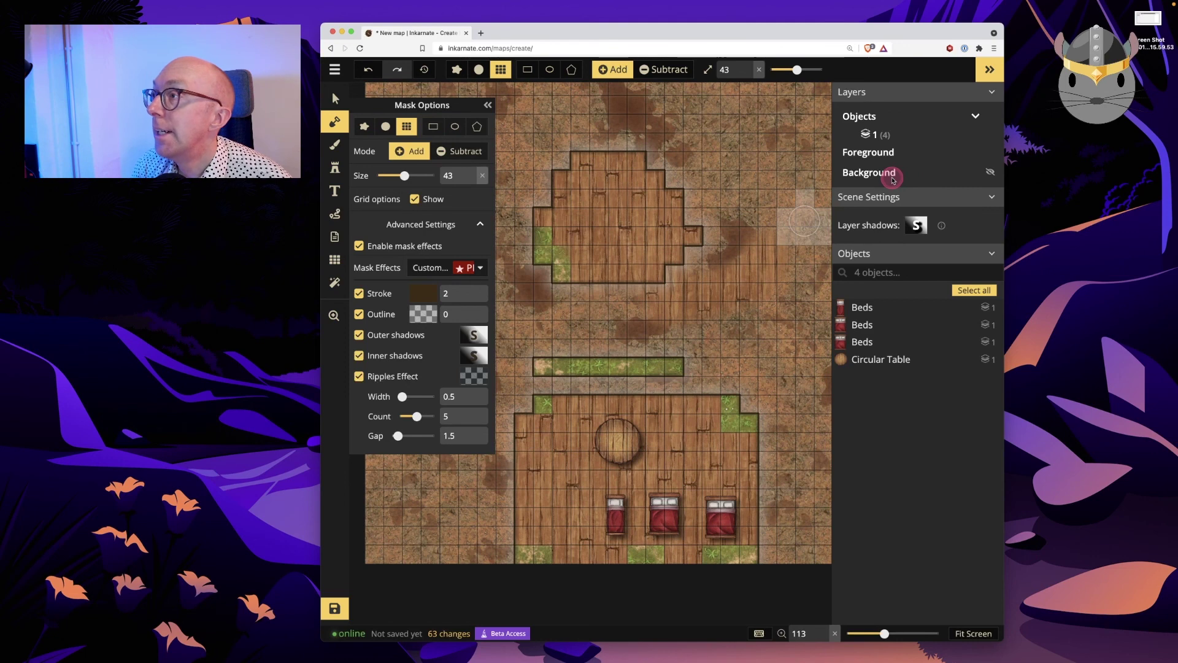
# Place a five-sided polygon over the lower floor, try subtracting and adding it to the mask, and shift the shape two grid squares left
pyautogui.click(571, 69)
pyautogui.moveTo(667, 463); pyautogui.dragTo(721, 462)
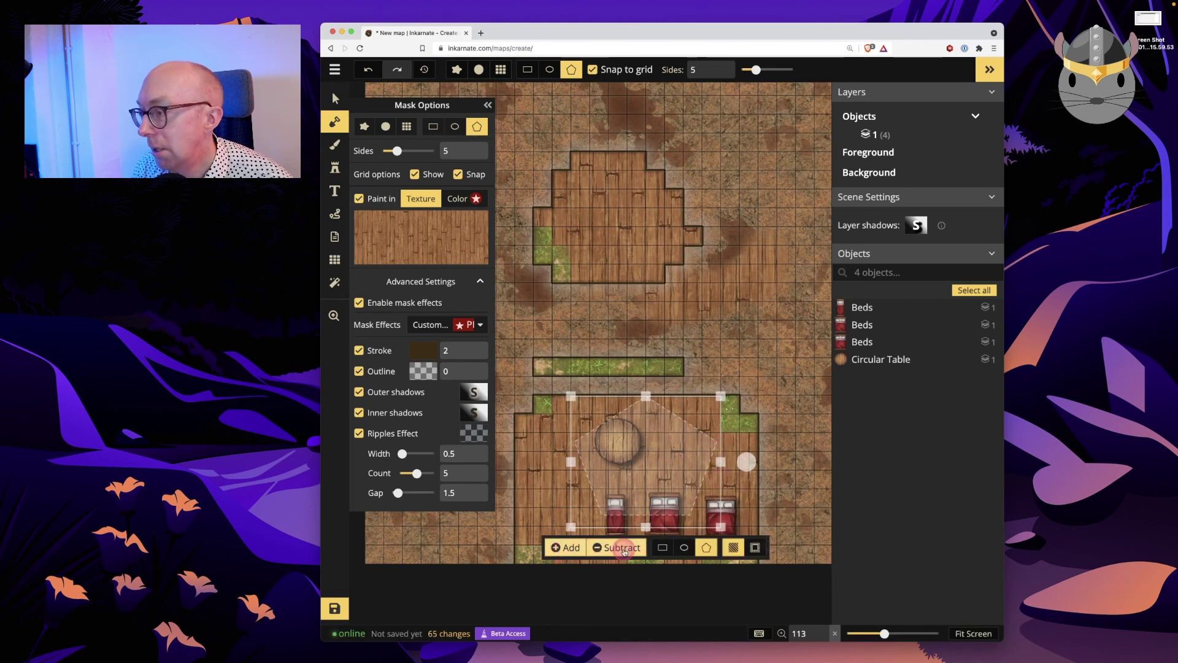
pyautogui.click(621, 548)
pyautogui.click(578, 548)
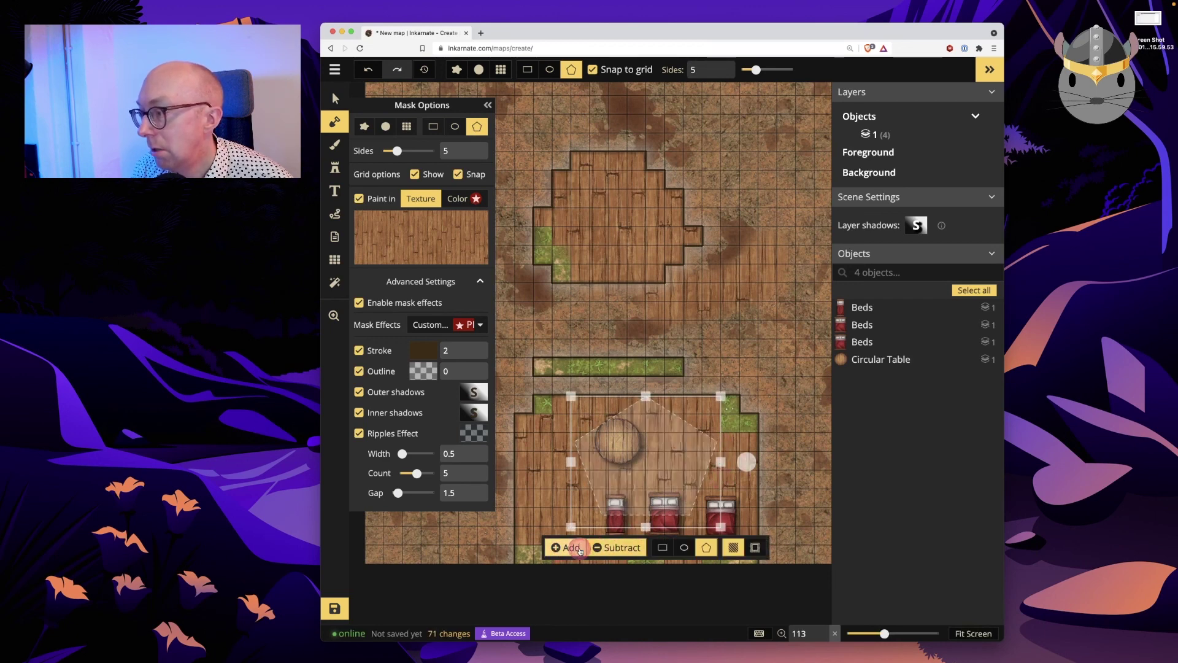
pyautogui.click(399, 243)
pyautogui.click(564, 354)
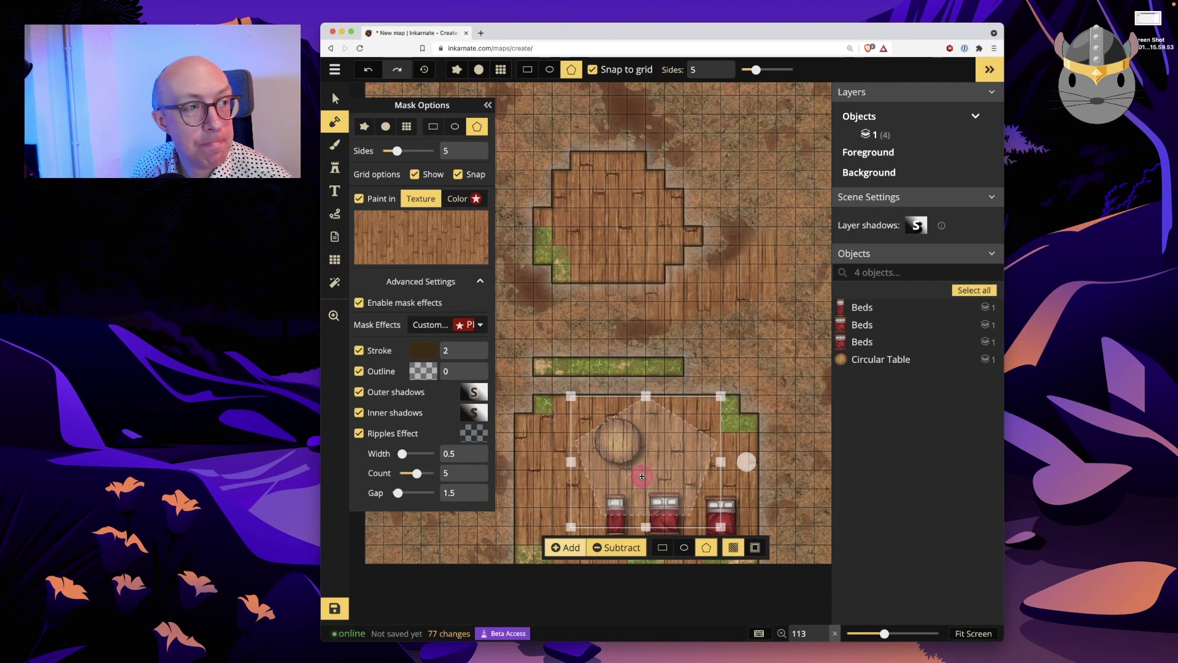
pyautogui.moveTo(657, 483); pyautogui.dragTo(735, 461)
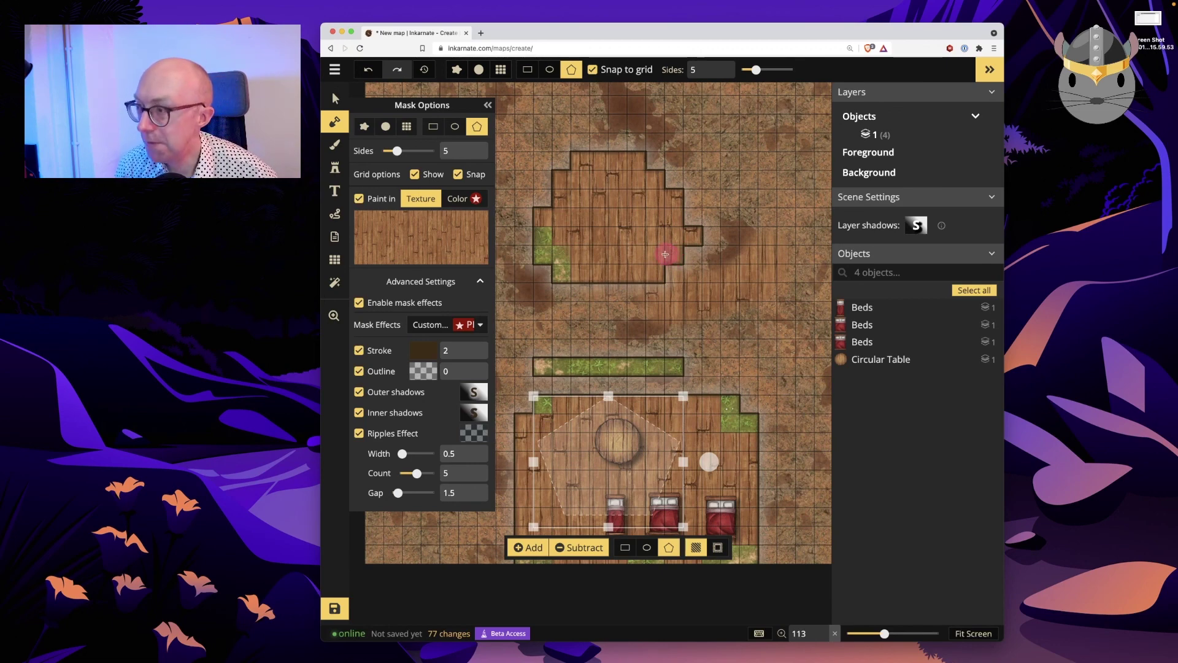
pyautogui.scroll(-8, 665, 254)
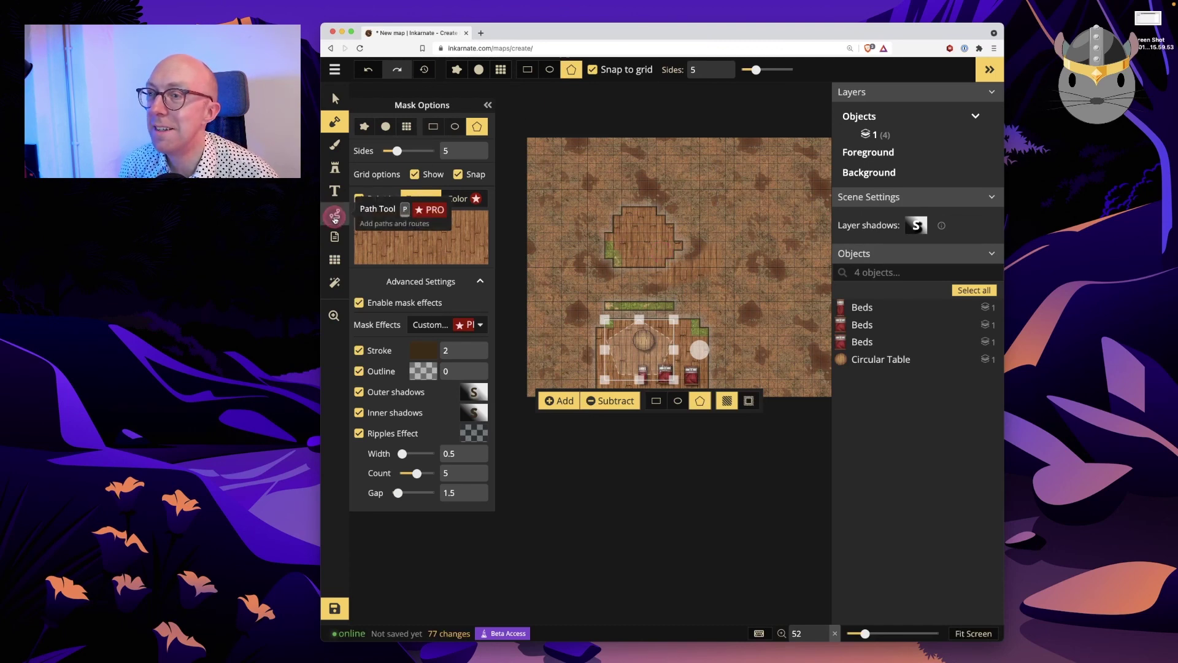
pyautogui.click(335, 168)
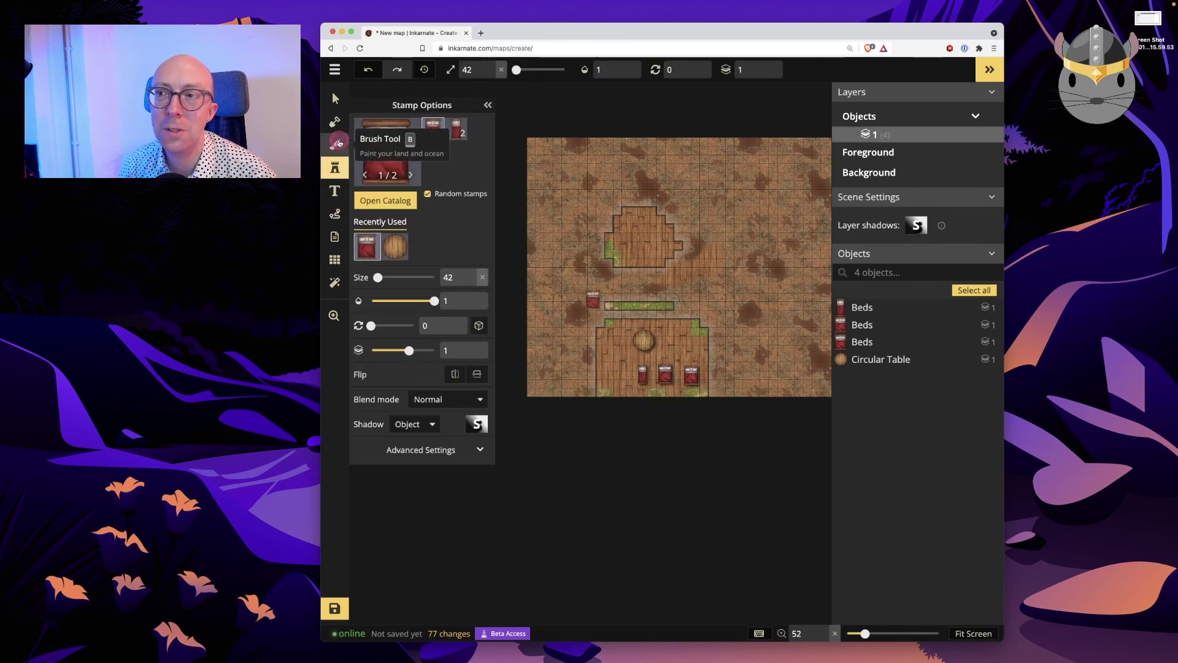
pyautogui.click(339, 143)
pyautogui.click(335, 126)
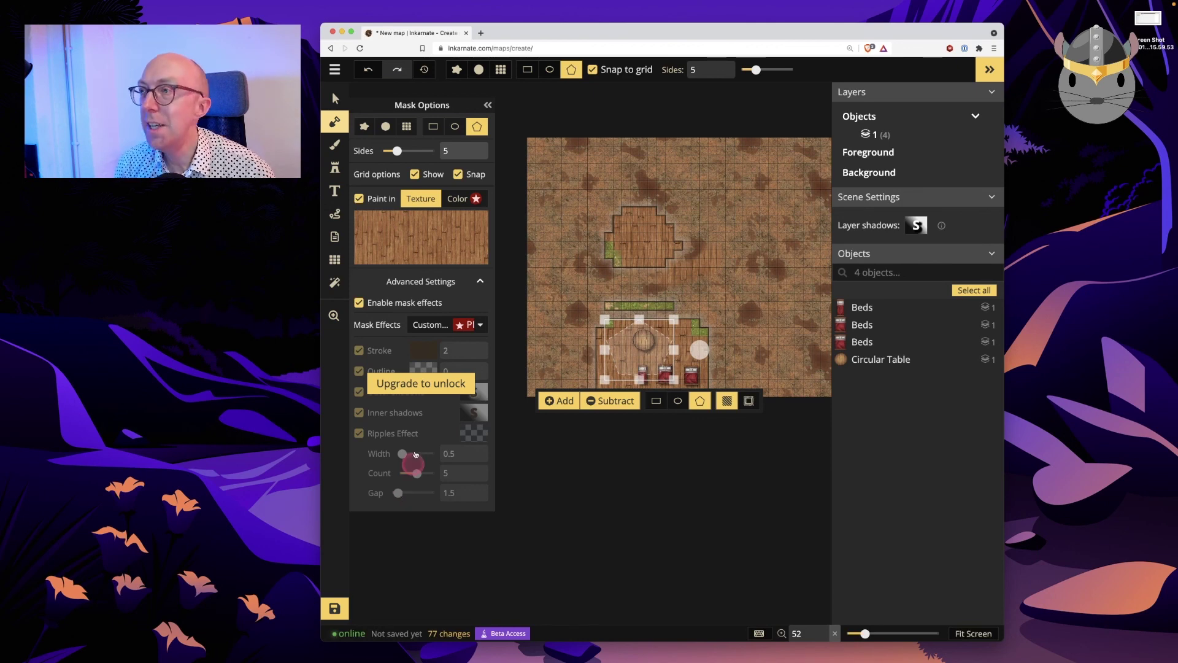
pyautogui.click(458, 200)
pyautogui.click(490, 116)
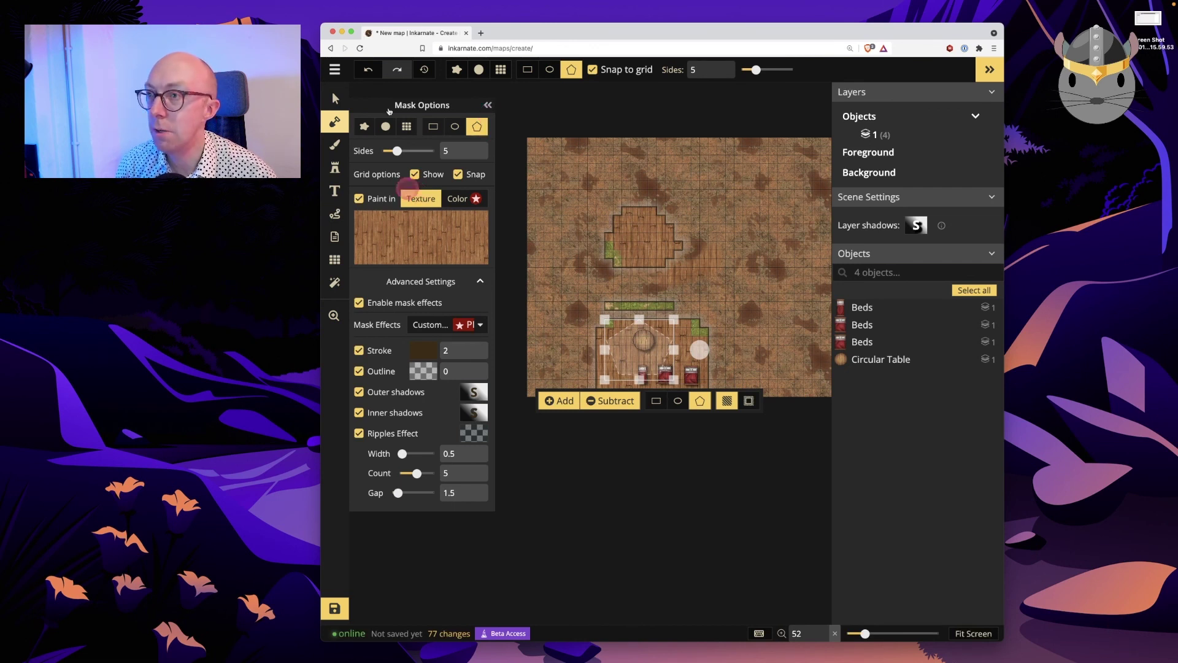
# Open the list of map saving, exporting and help options
pyautogui.click(335, 70)
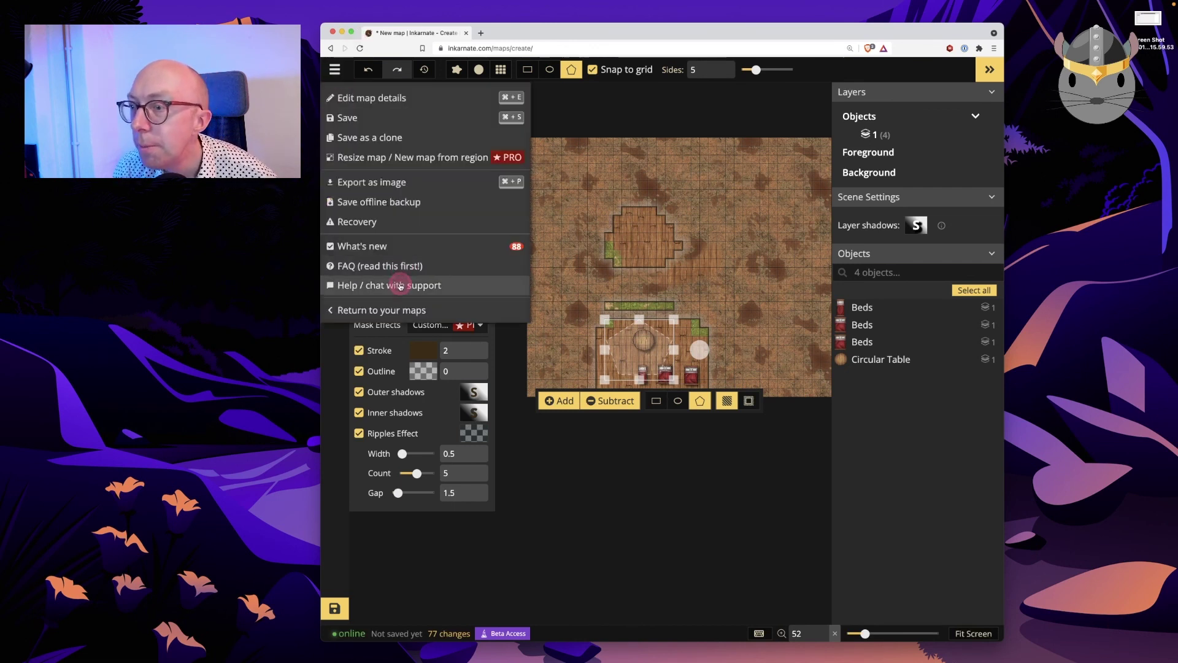